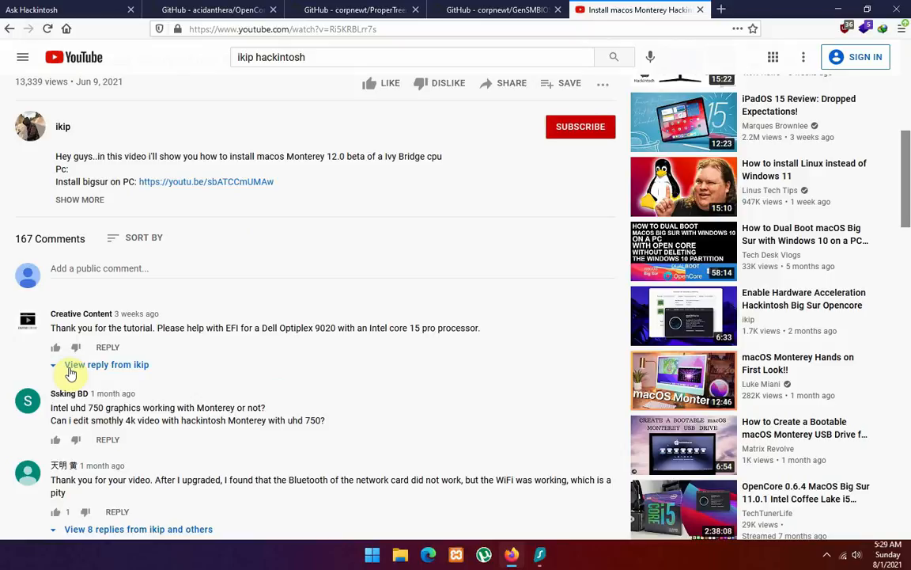
Read the viewer comments on the Monterey Hackintosh video that ask about EFI files and hardware compatibility.
drag(159, 329, 294, 330)
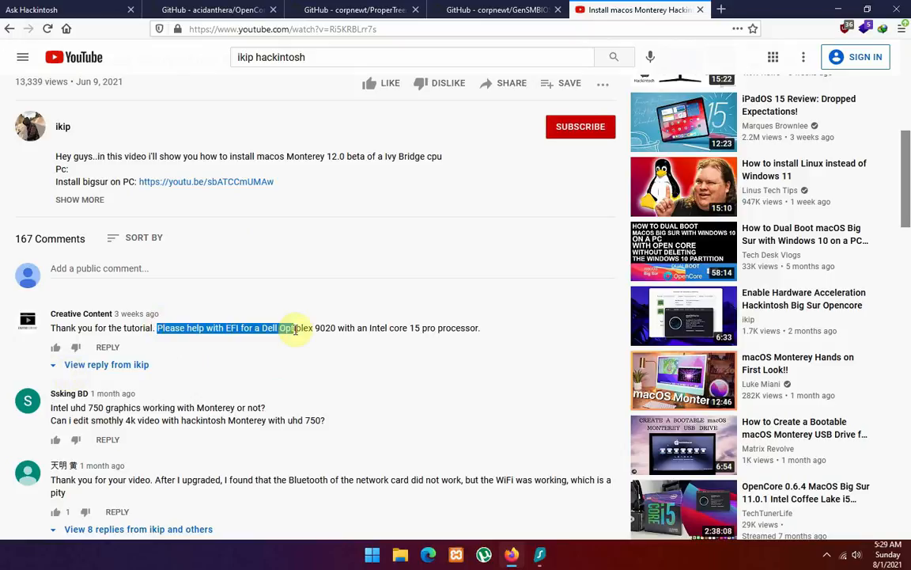
scroll(299, 406, down, 2)
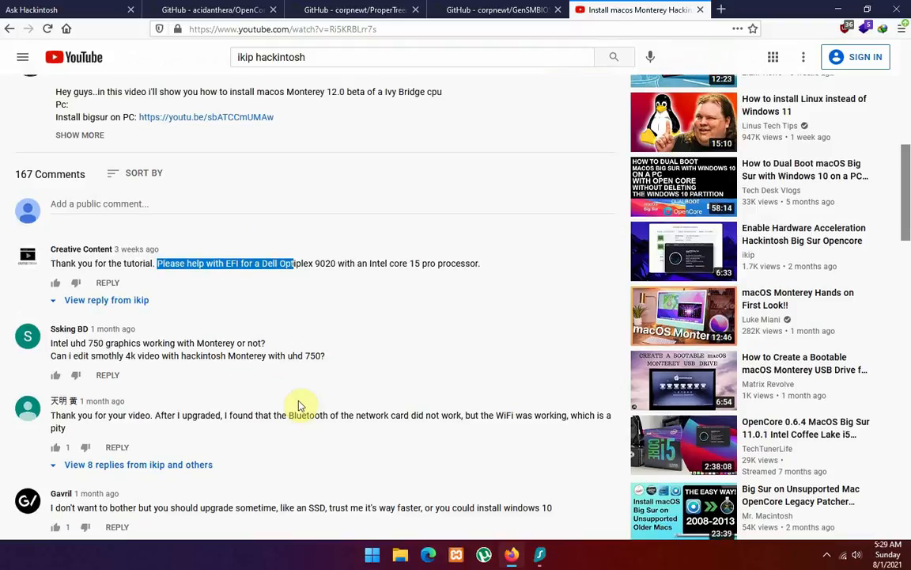
triple_click(53, 344)
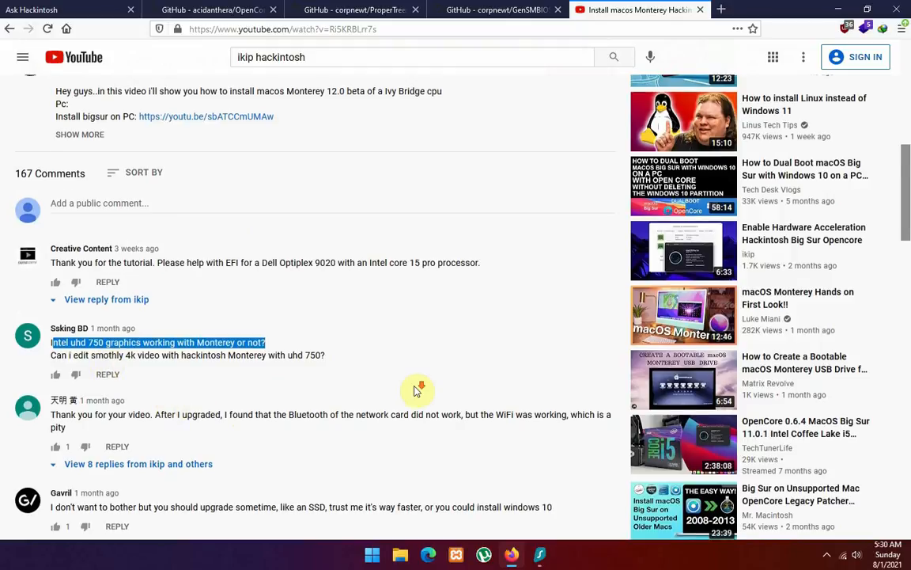
scroll(415, 389, down, 3)
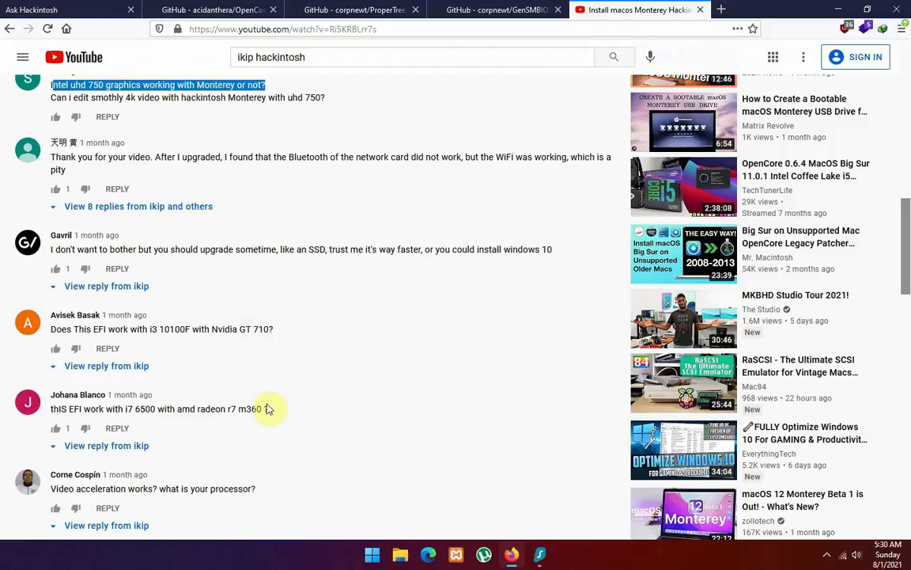
drag(267, 408, 118, 409)
drag(267, 329, 148, 330)
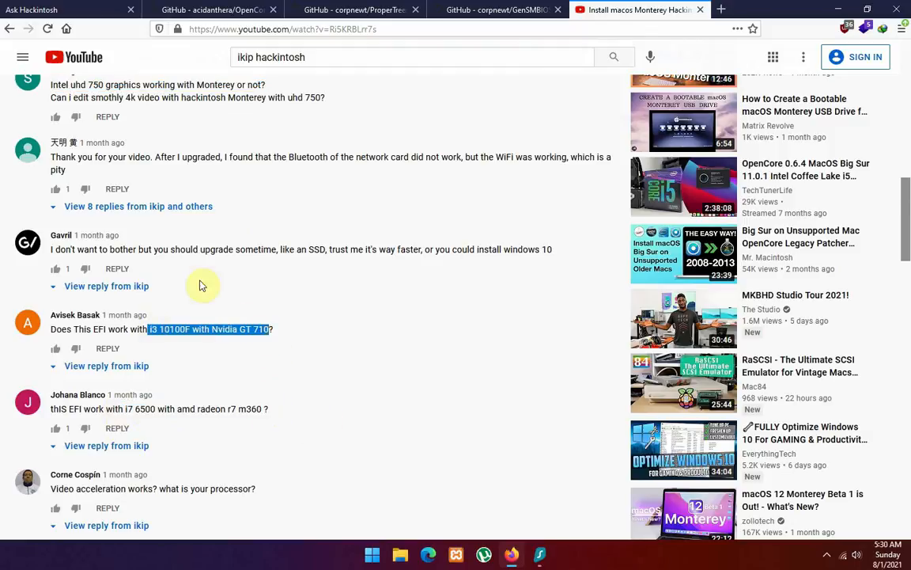
drag(324, 248, 213, 271)
scroll(238, 387, down, 4)
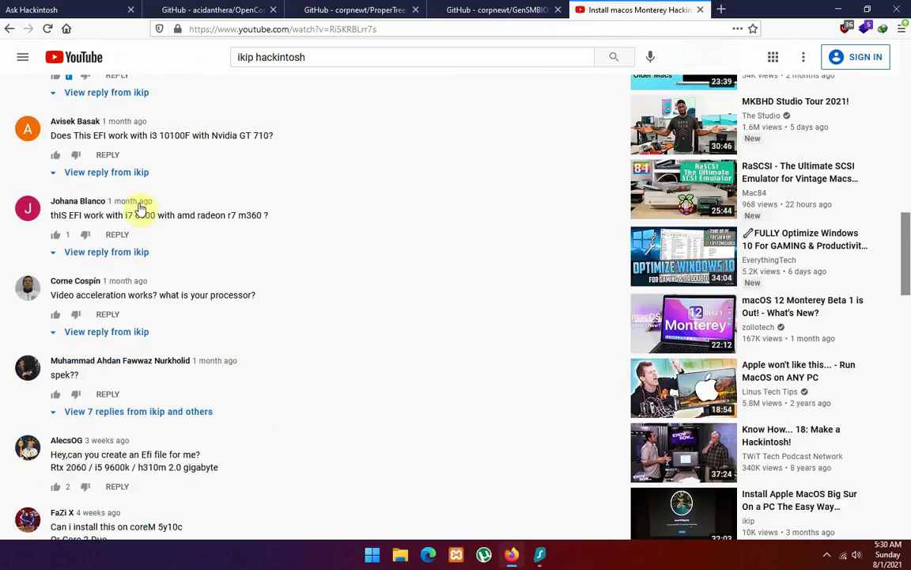
drag(51, 215, 139, 215)
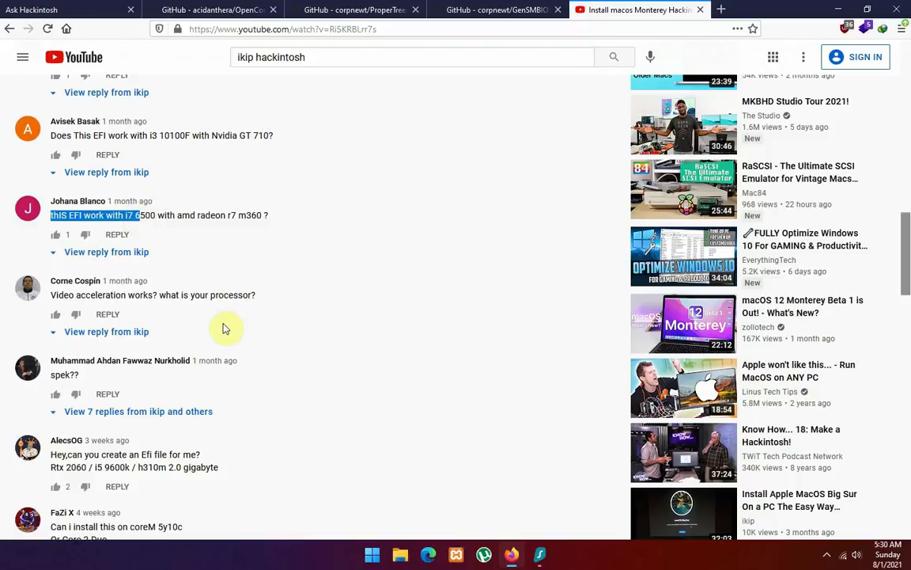
Sort the video's comments by newest first and look through the recent ones.
scroll(224, 325, up, 10)
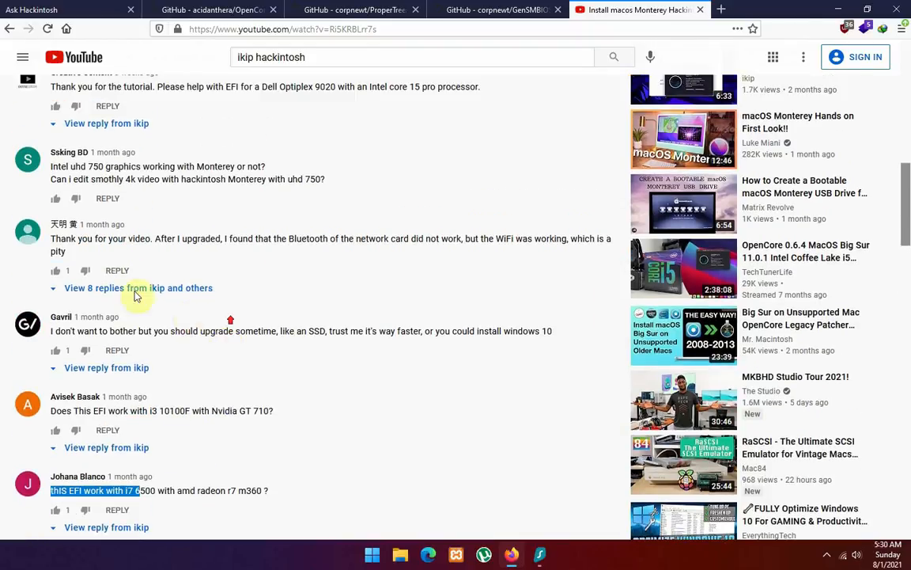
click(147, 303)
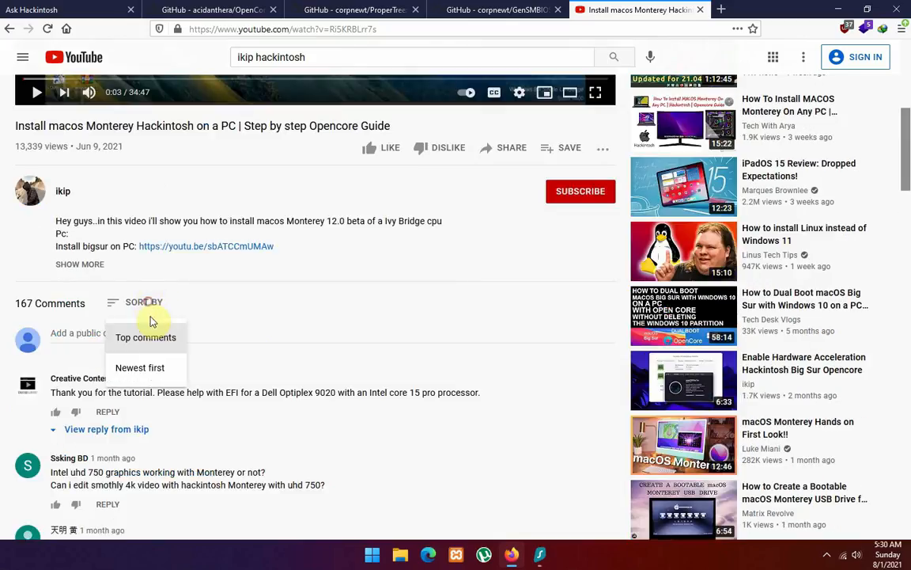
click(149, 366)
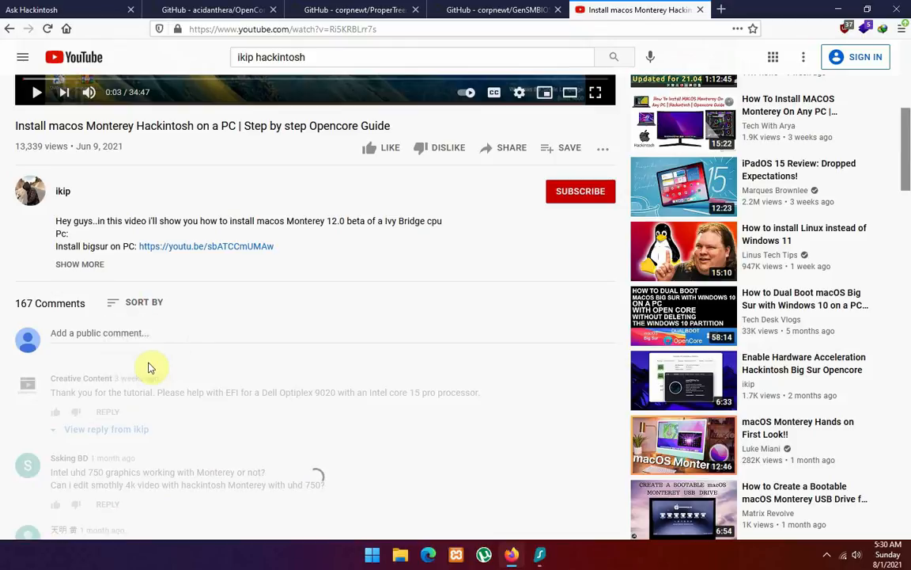
scroll(182, 373, down, 3)
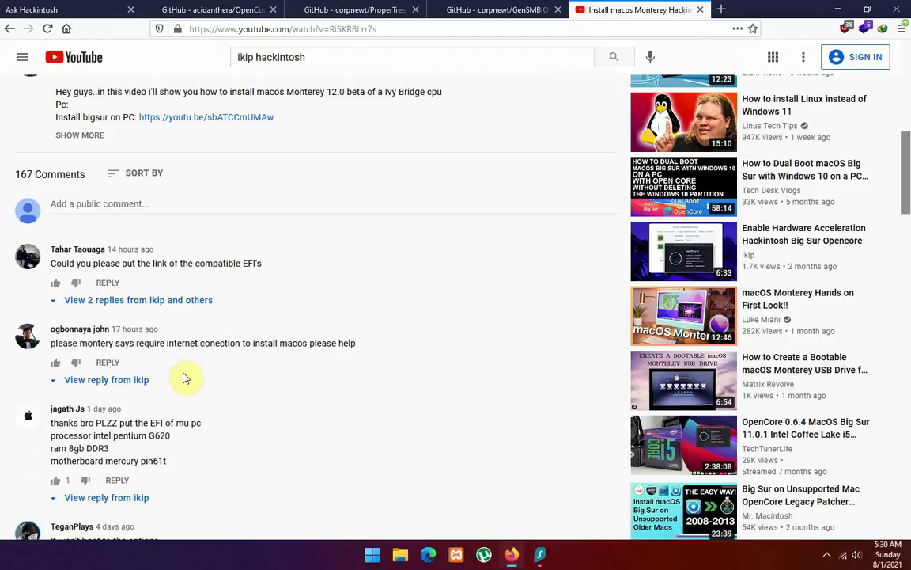
scroll(183, 378, down, 5)
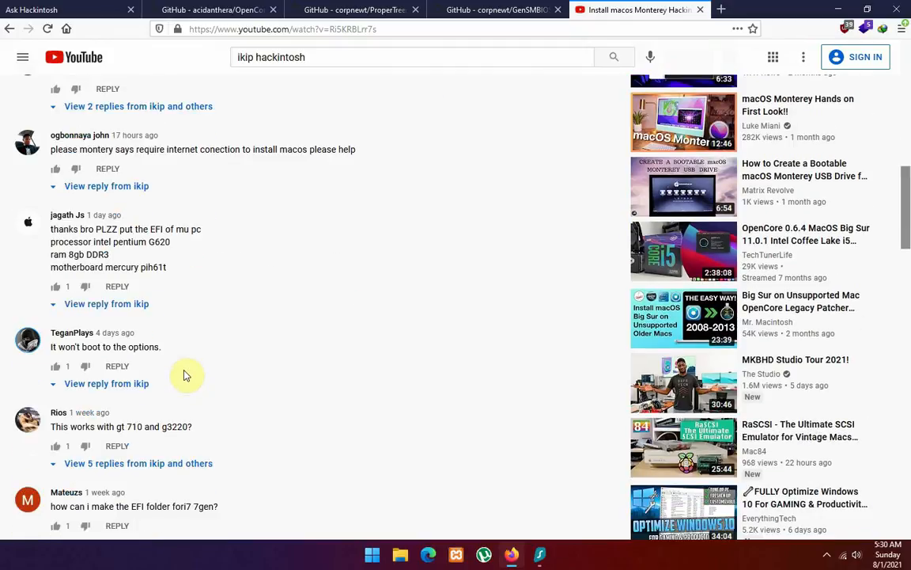
scroll(183, 374, down, 6)
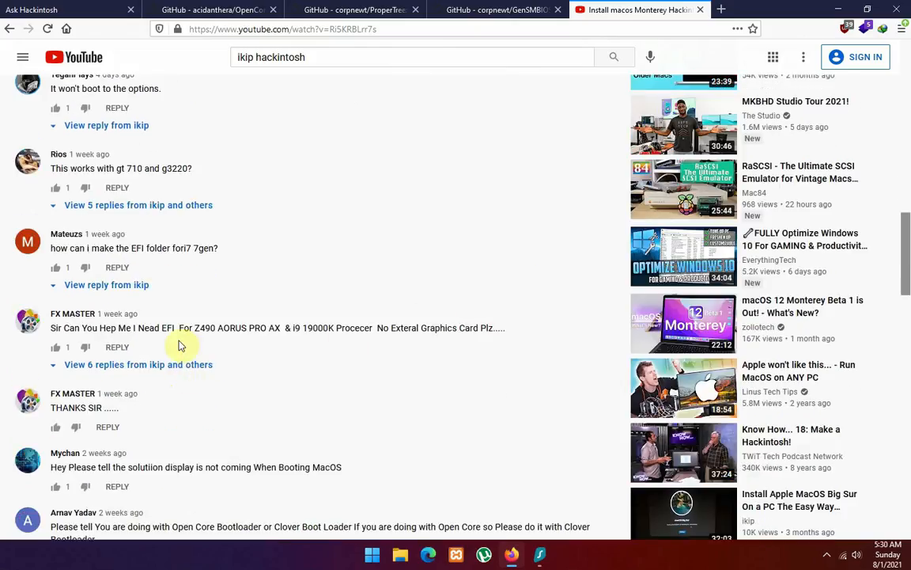
Expand the replies to the comment requesting an EFI for the Z490 AORUS PRO AX.
drag(136, 328, 51, 327)
click(198, 327)
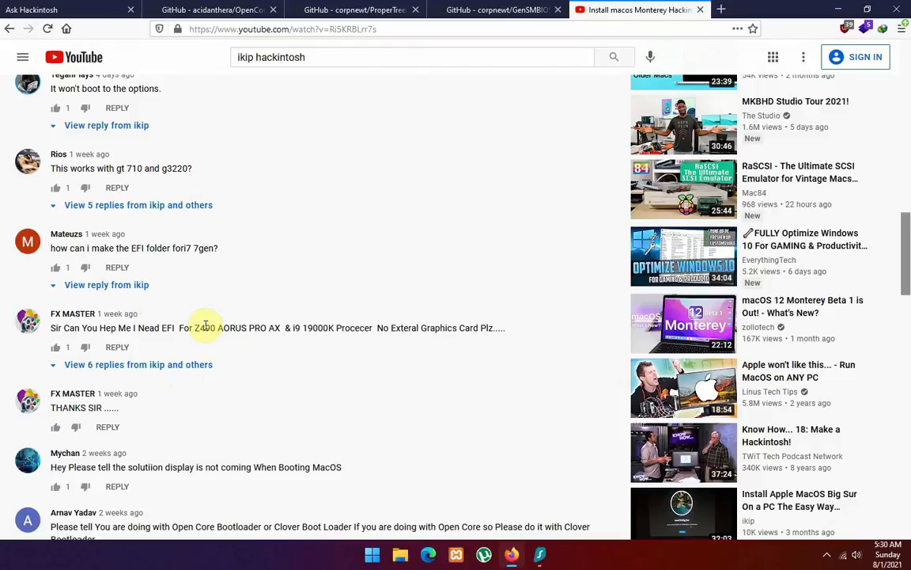
drag(163, 328, 51, 328)
click(141, 369)
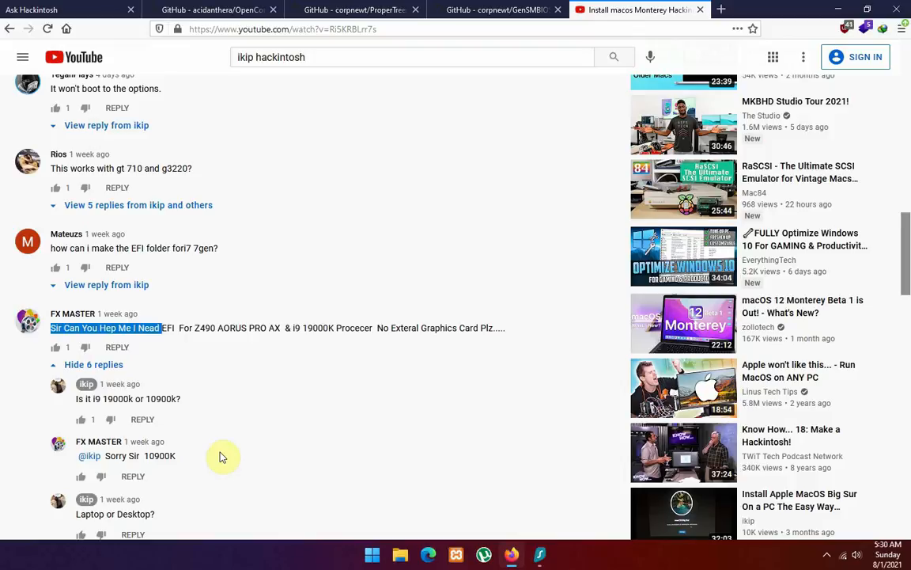
Review the open GitHub repository pages for OpenCorePkg, ProperTree and GenSMBIOS.
click(220, 11)
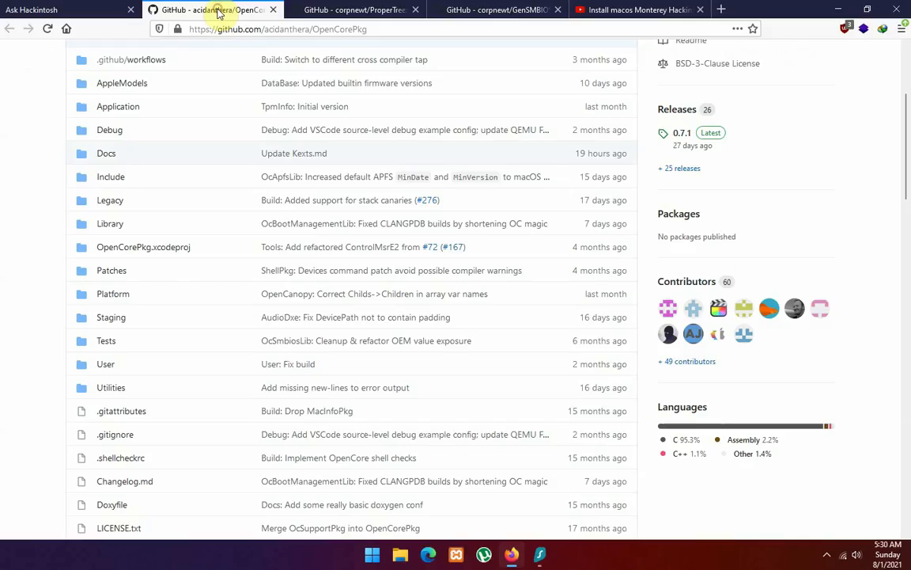
scroll(115, 291, down, 4)
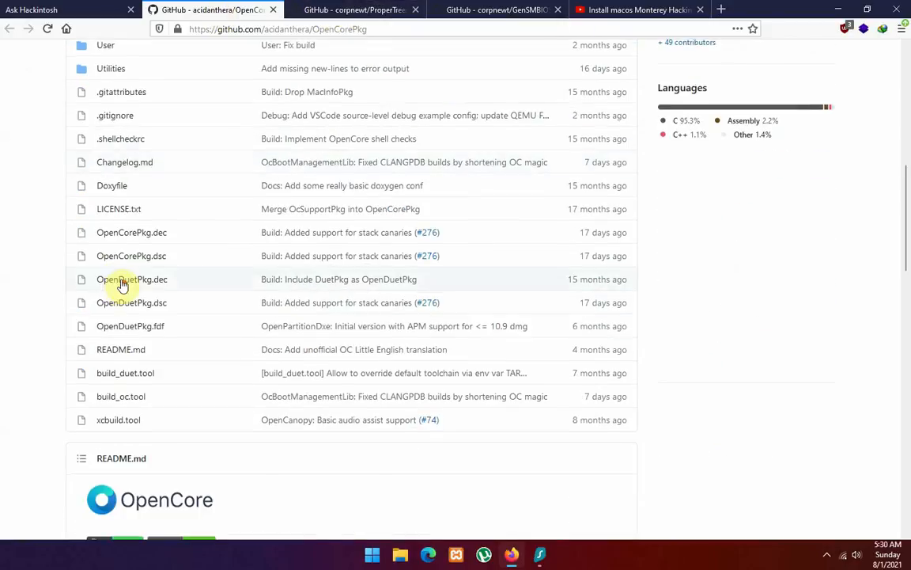
scroll(646, 252, up, 6)
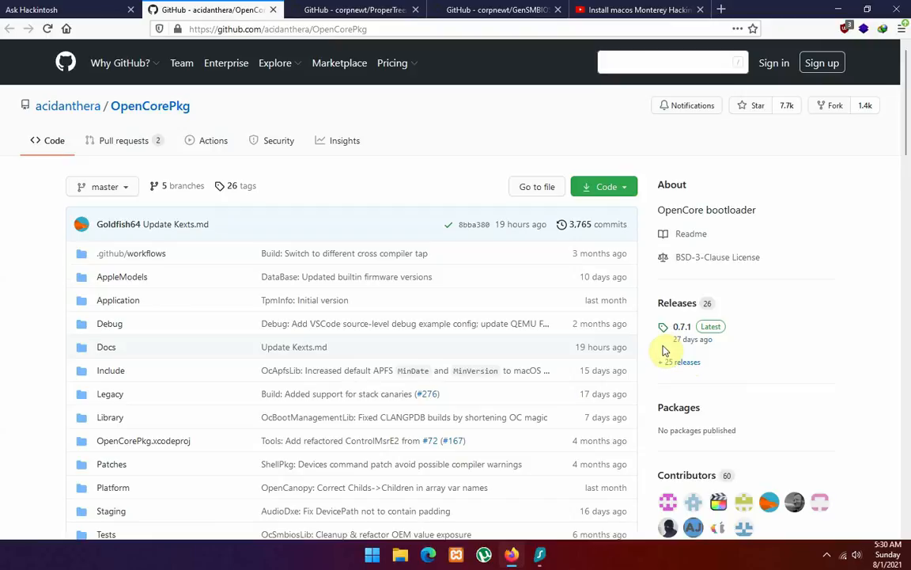
click(343, 6)
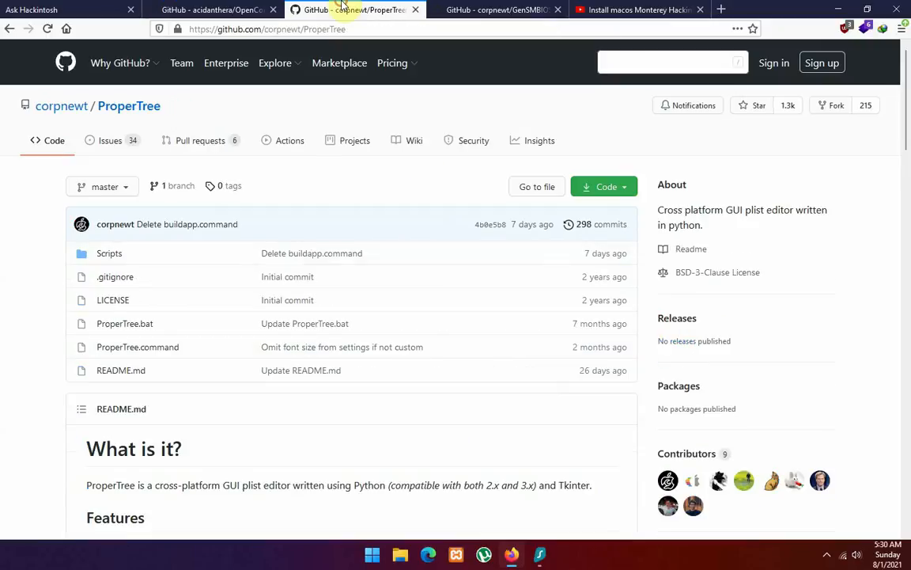
click(508, 7)
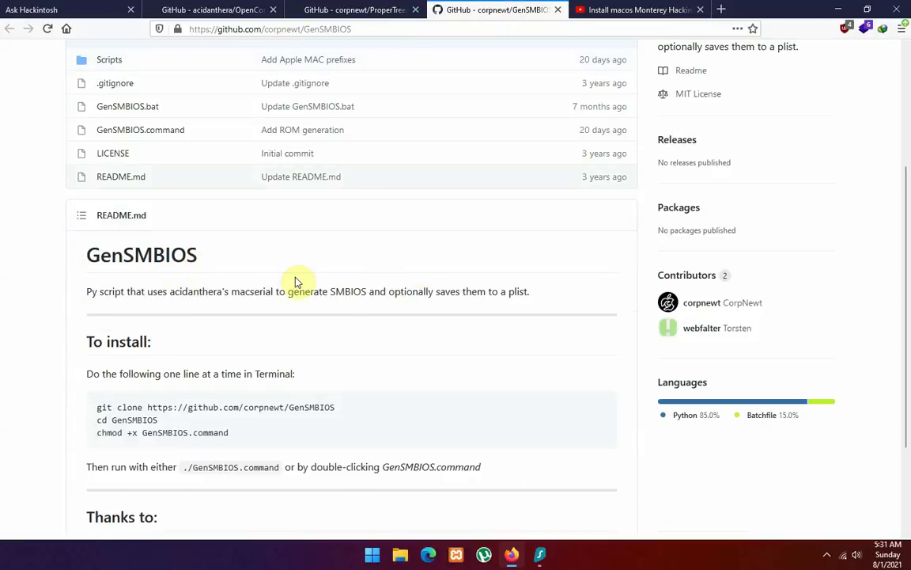
scroll(296, 283, up, 3)
scroll(296, 282, down, 5)
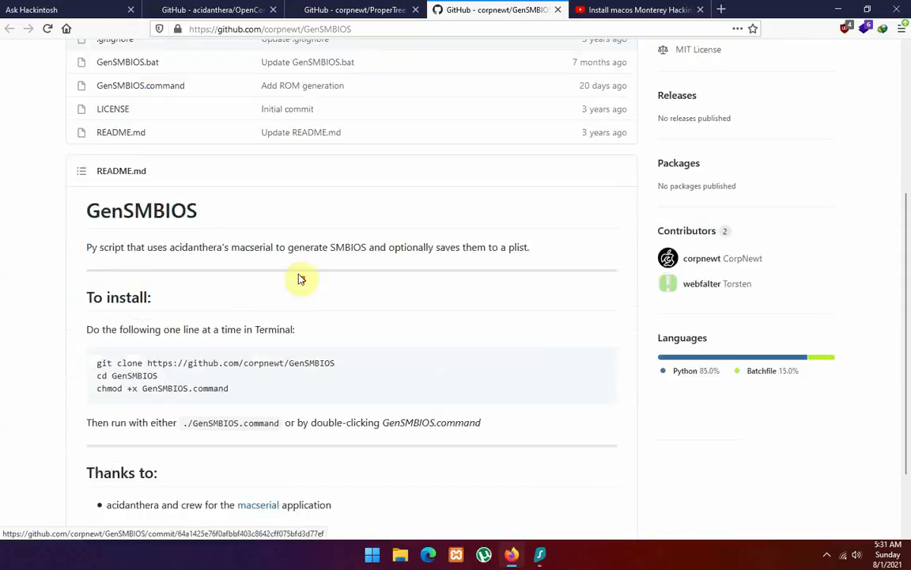
click(314, 8)
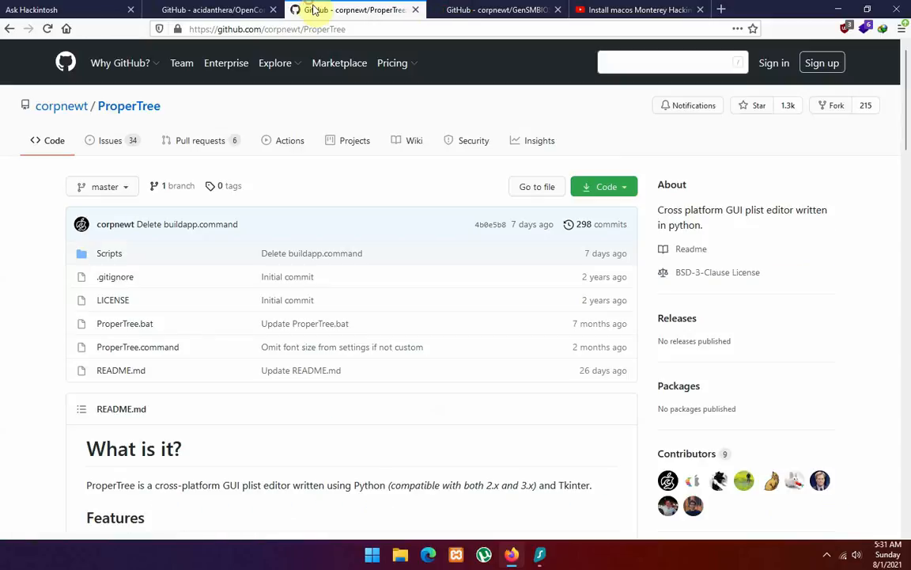
Open the 0.7.1 release page of the OpenCorePkg repository.
click(212, 9)
click(678, 330)
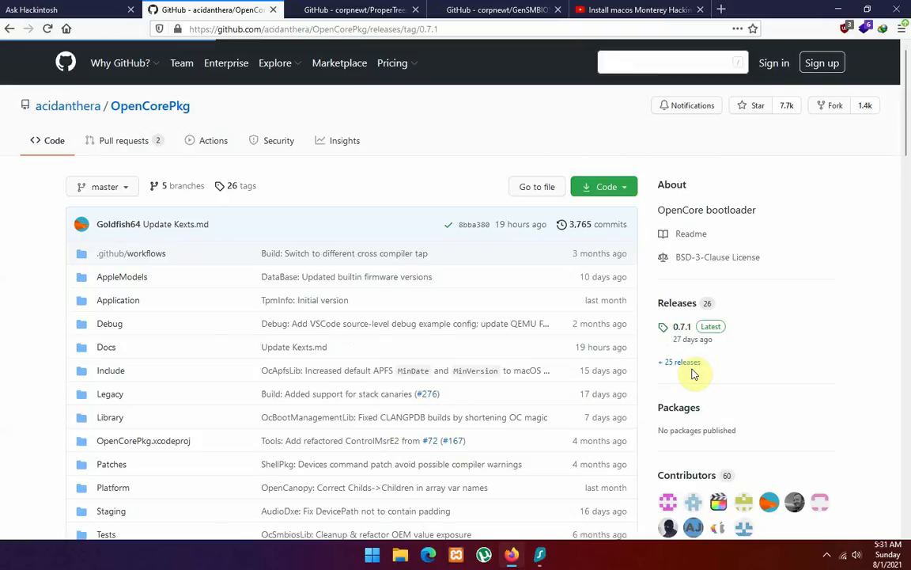
scroll(214, 368, down, 5)
scroll(304, 188, up, 5)
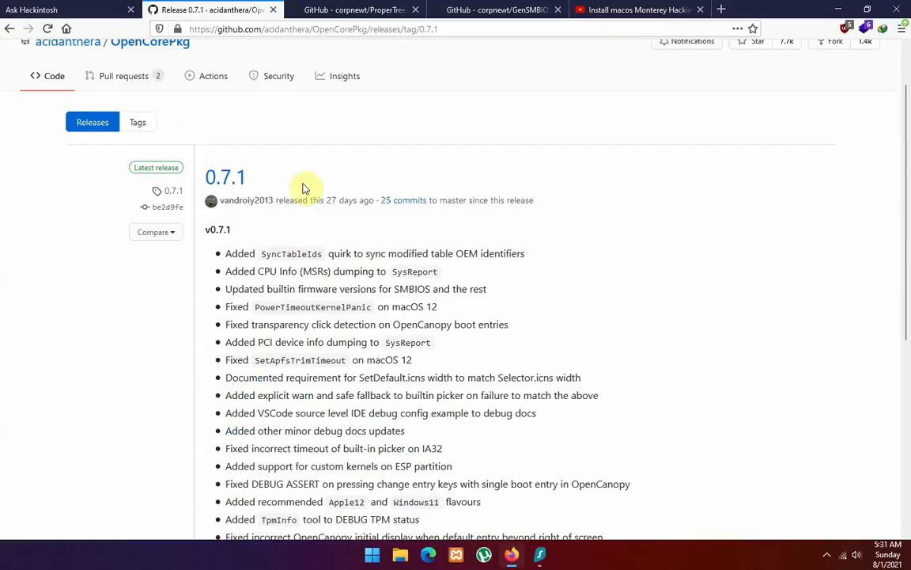
drag(246, 177, 204, 177)
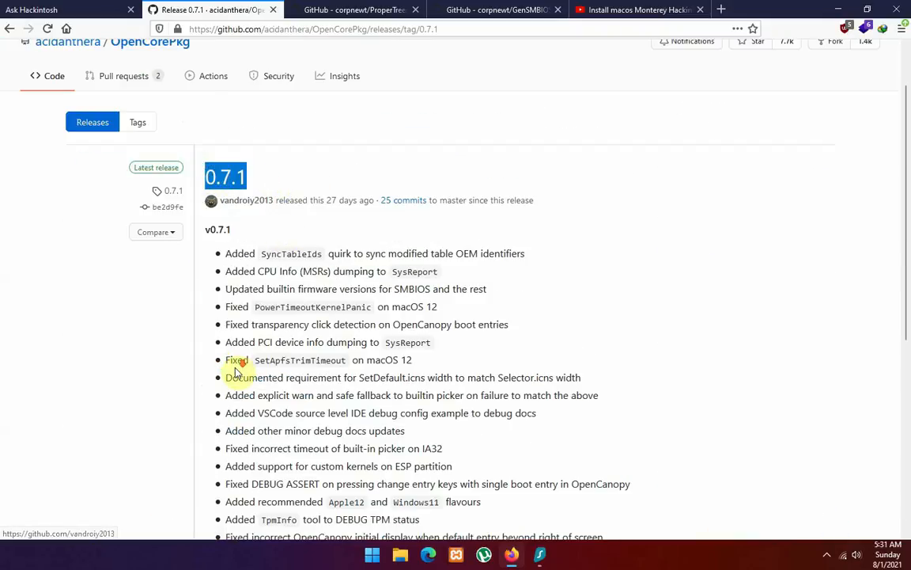
Download OpenCore-0.7.1-RELEASE.zip from the release assets into Downloads\Compressed, closing the download manager's tip.
scroll(235, 371, down, 3)
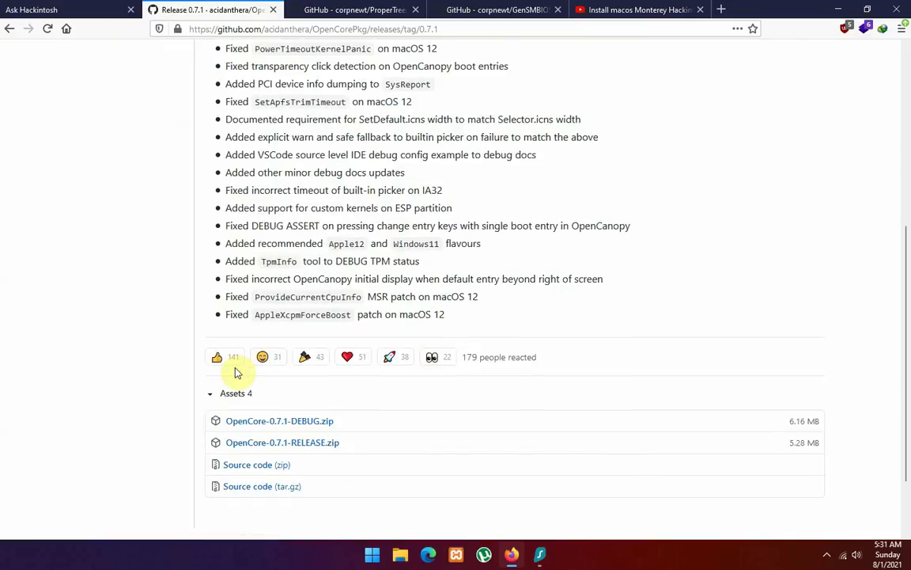
click(305, 448)
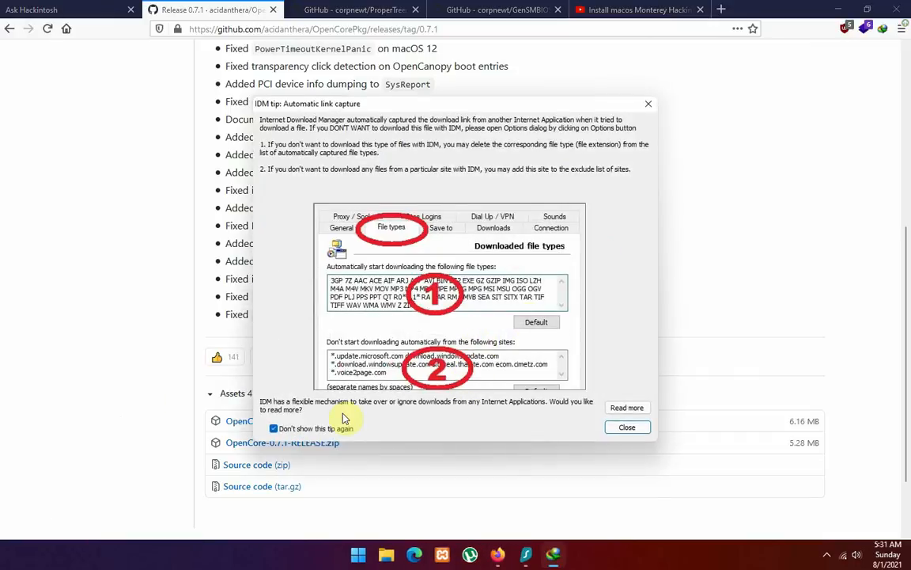
click(629, 428)
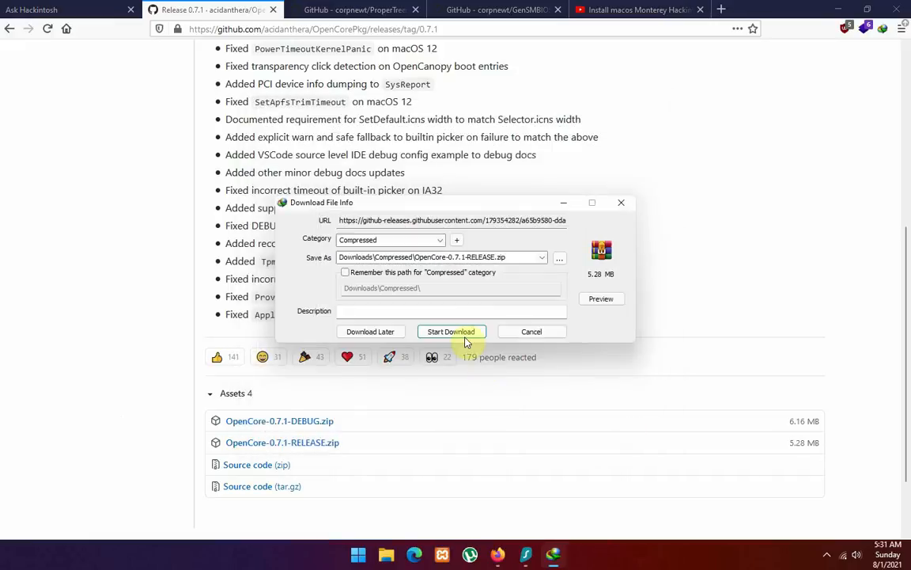
click(453, 331)
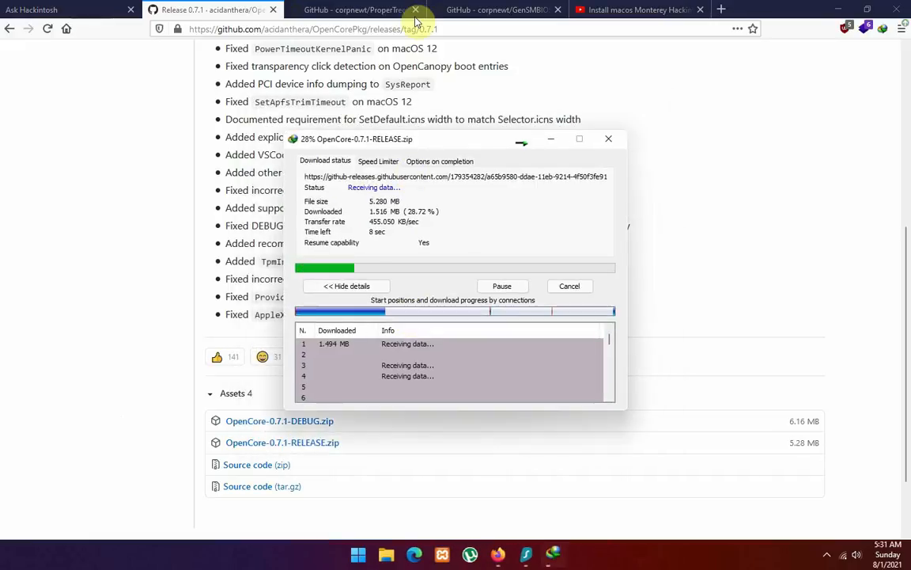
Download the ProperTree repository as a ZIP, leave the download manager's tips enabled, and dismiss its open windows.
click(356, 10)
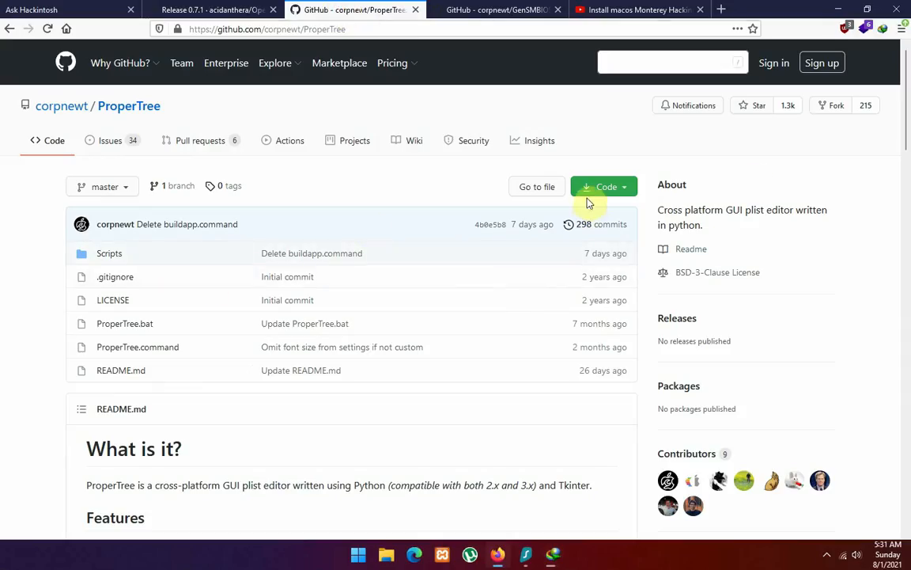
click(606, 187)
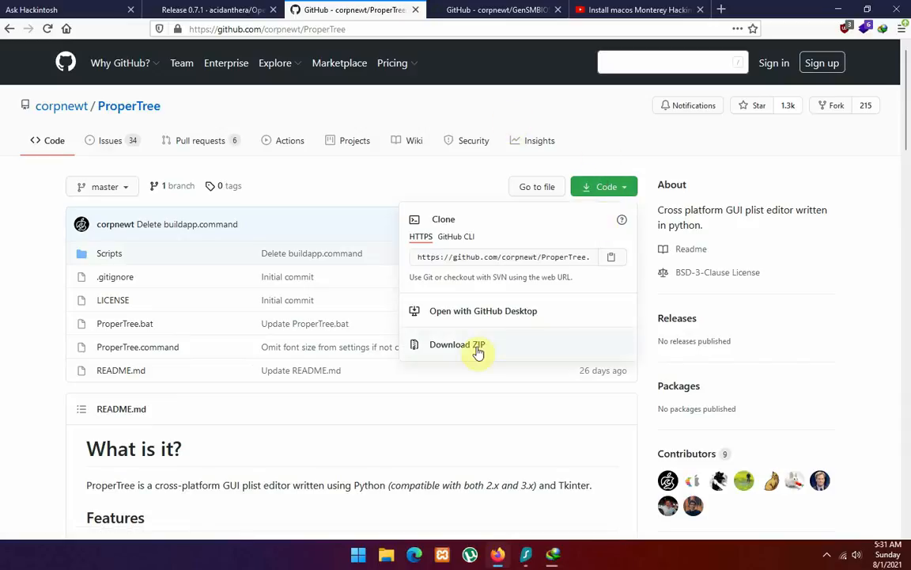
click(457, 344)
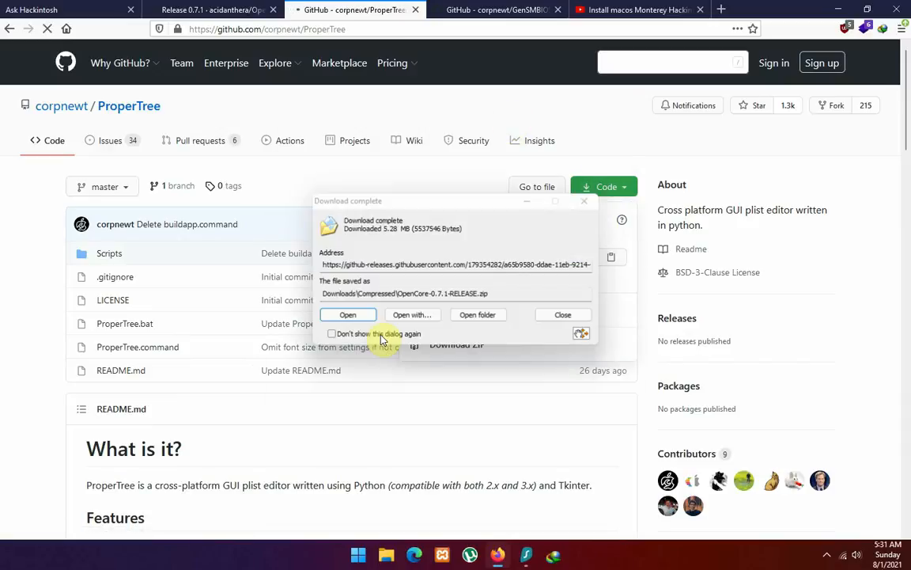
click(562, 314)
click(544, 331)
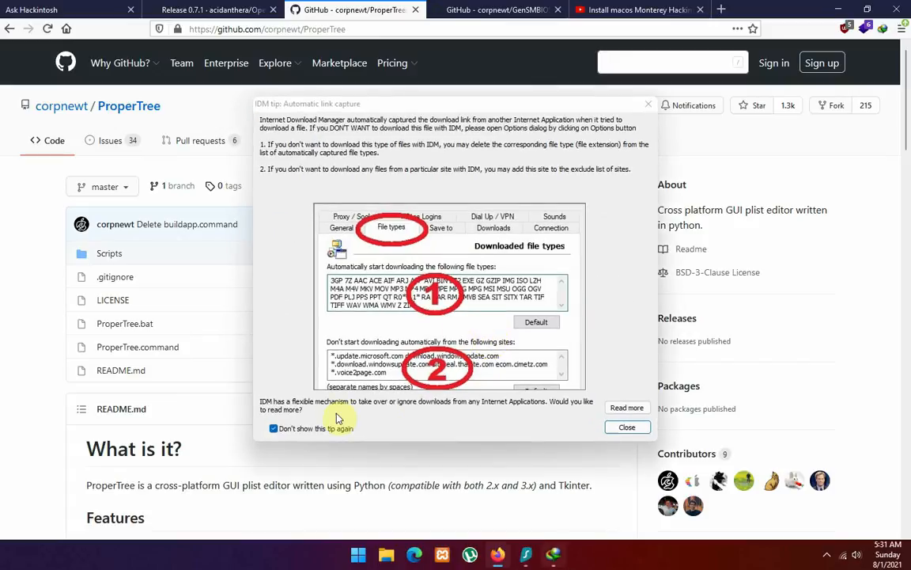
click(274, 428)
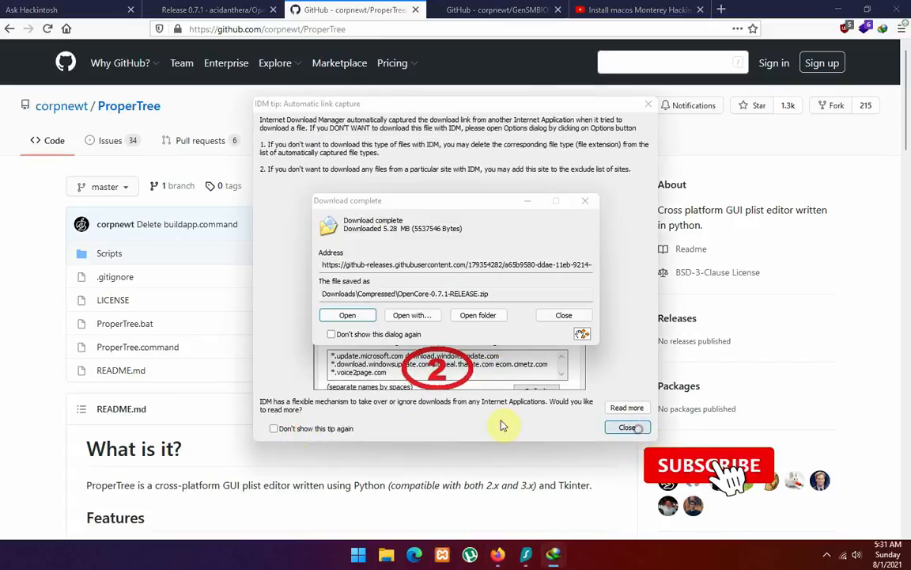
click(621, 372)
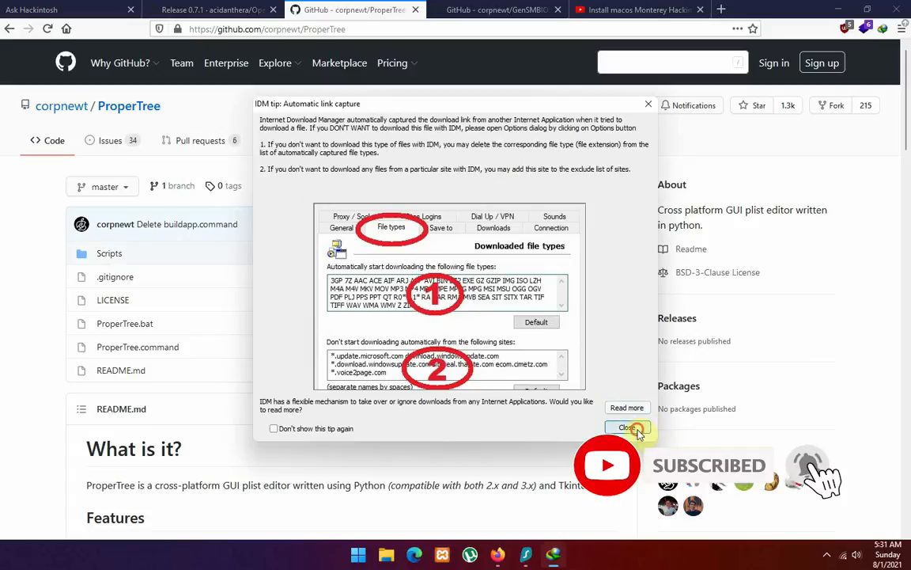
click(628, 427)
click(437, 330)
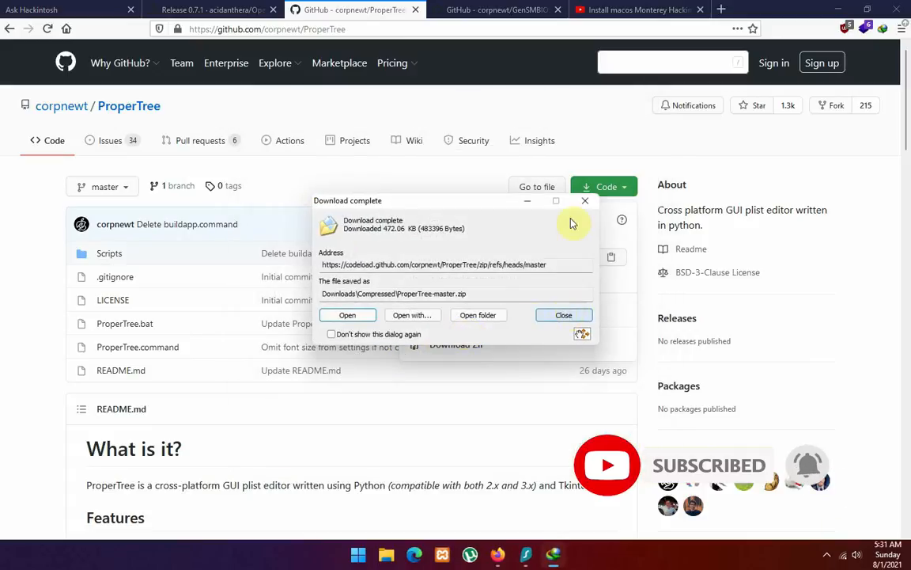
click(528, 201)
Download the GenSMBIOS repository as a ZIP and close the download manager's tip and completion window.
click(492, 7)
scroll(311, 311, up, 6)
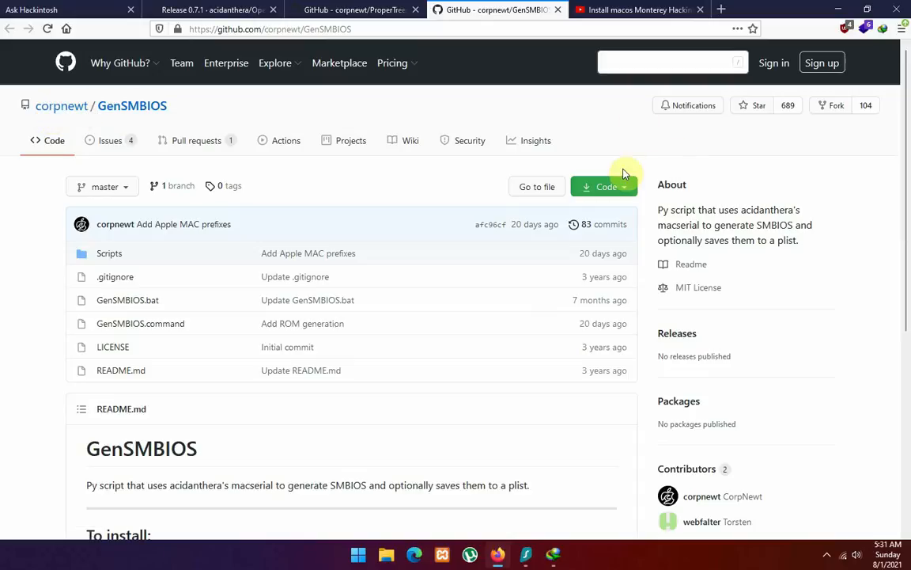
click(605, 185)
click(457, 348)
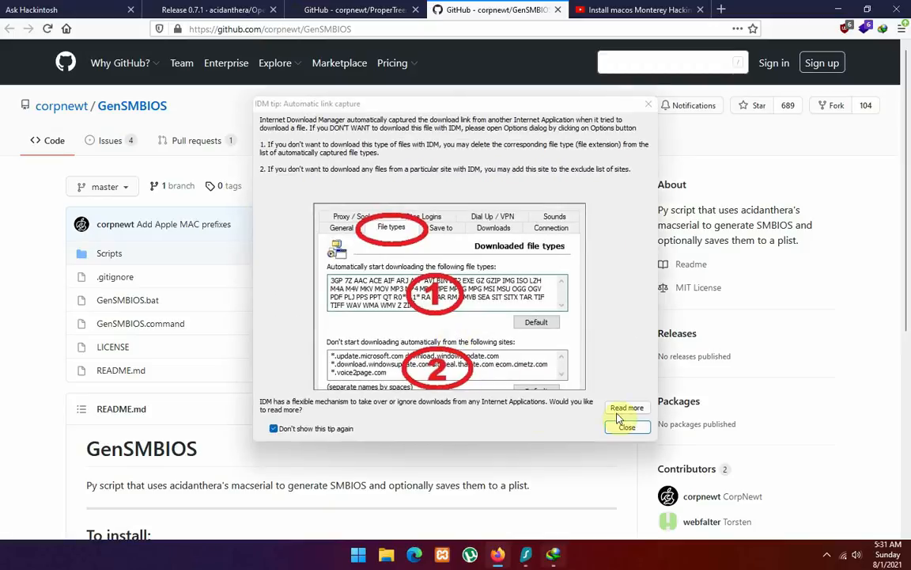
click(633, 427)
click(457, 331)
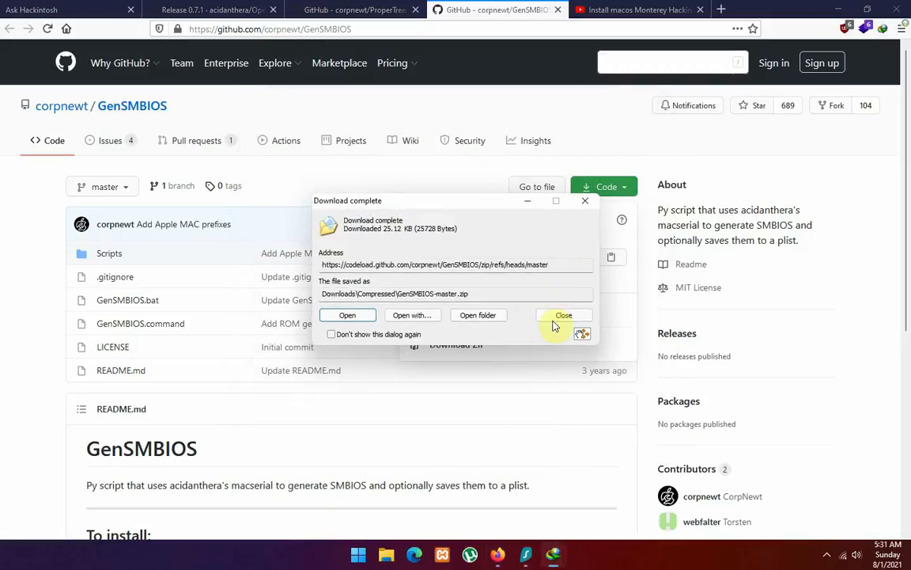
click(559, 314)
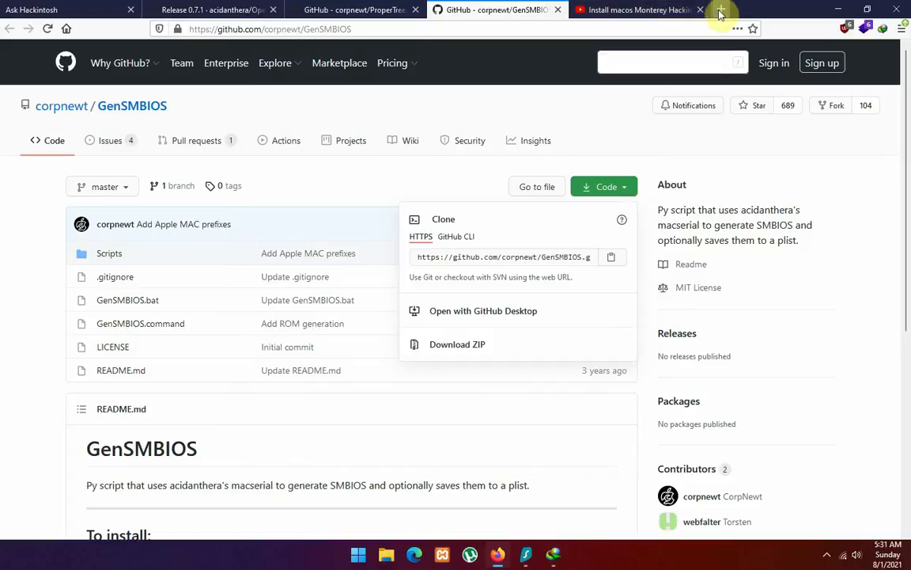
Search the web for "python" in a new browser tab.
click(719, 9)
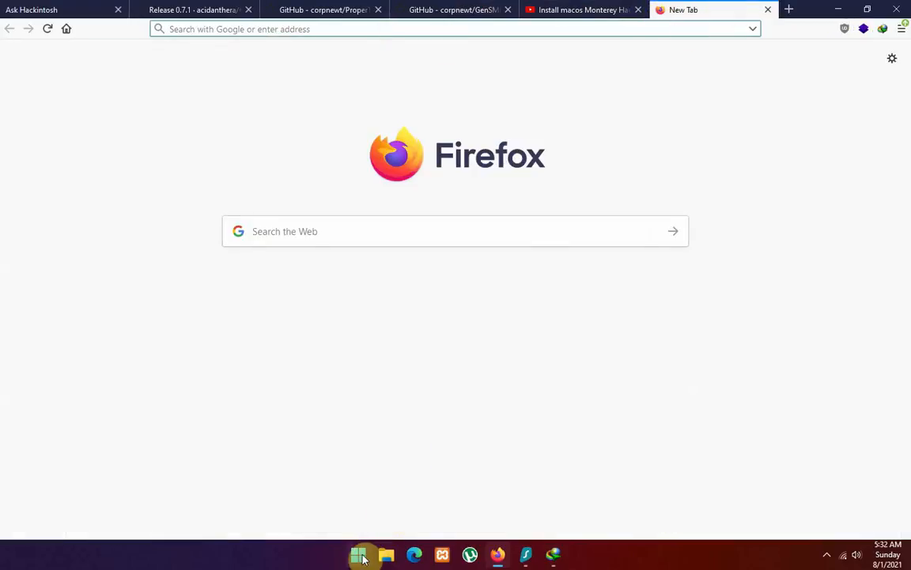
click(418, 226)
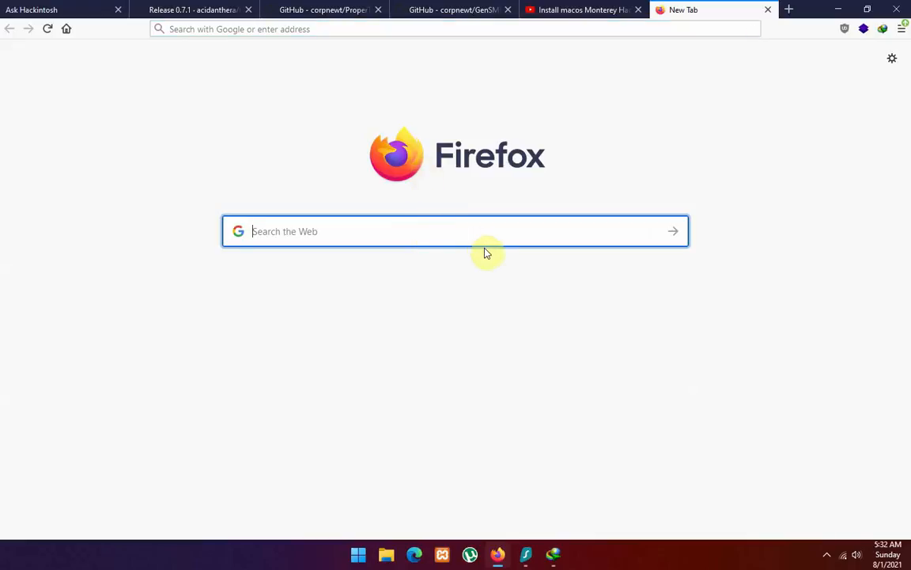
text(pyt)
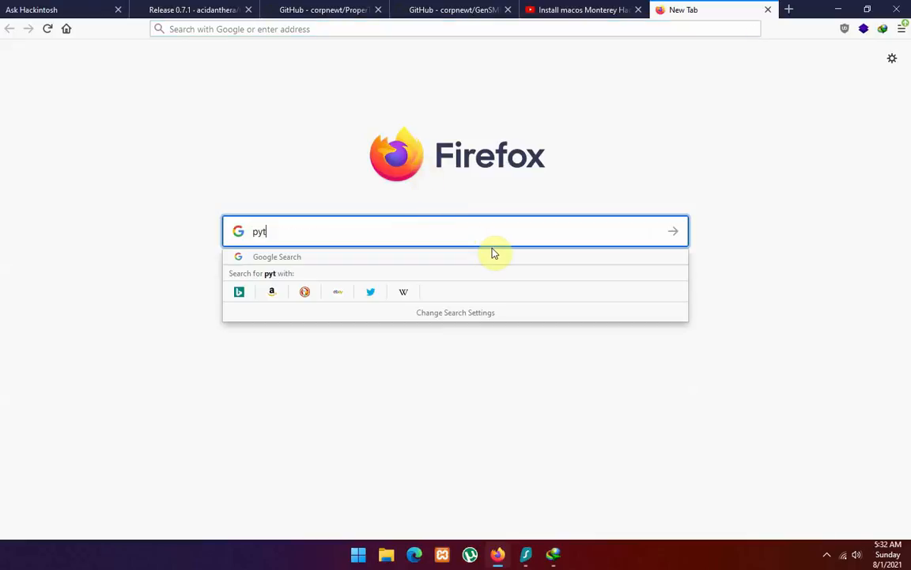
text(hon)
key(Return)
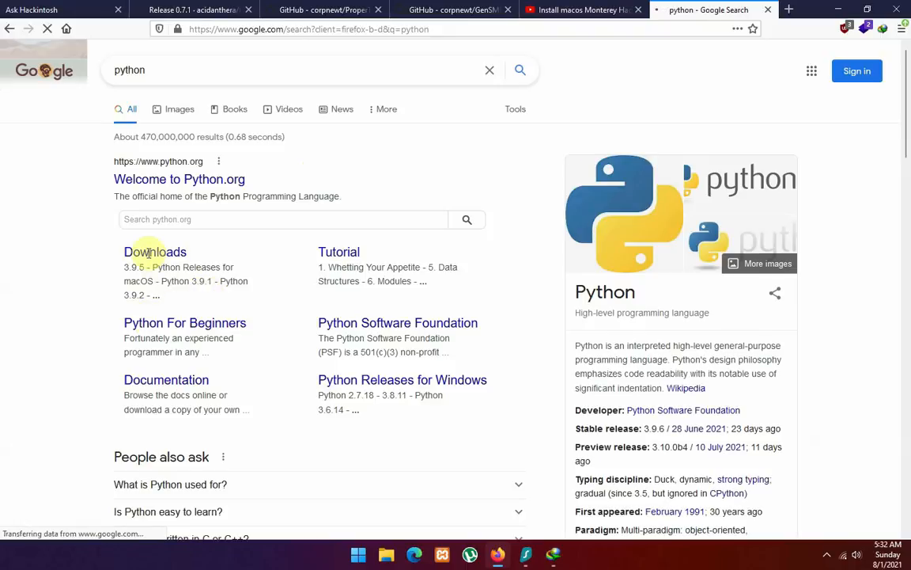
Open the python.org Downloads page from the search results and close the leftover ProperTree download completion window.
drag(145, 266, 96, 271)
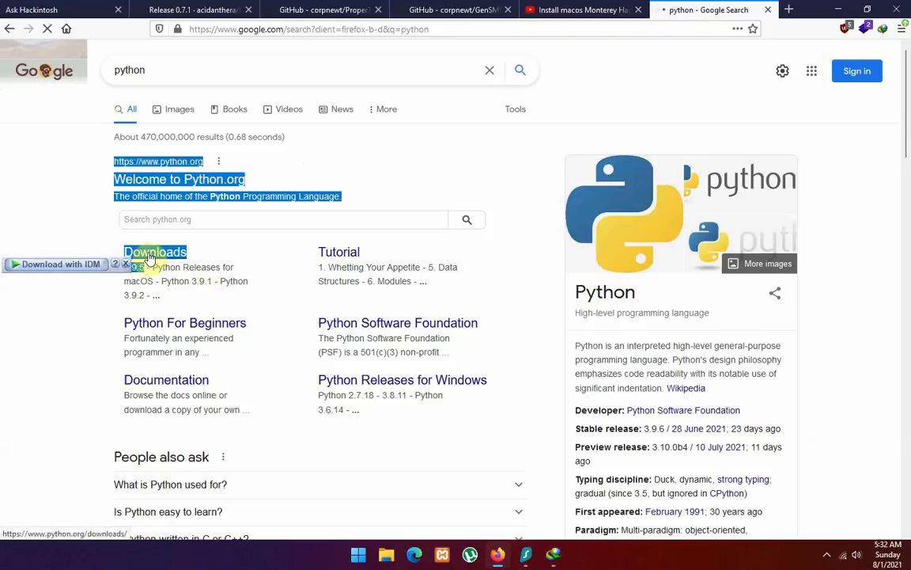
click(79, 307)
click(153, 261)
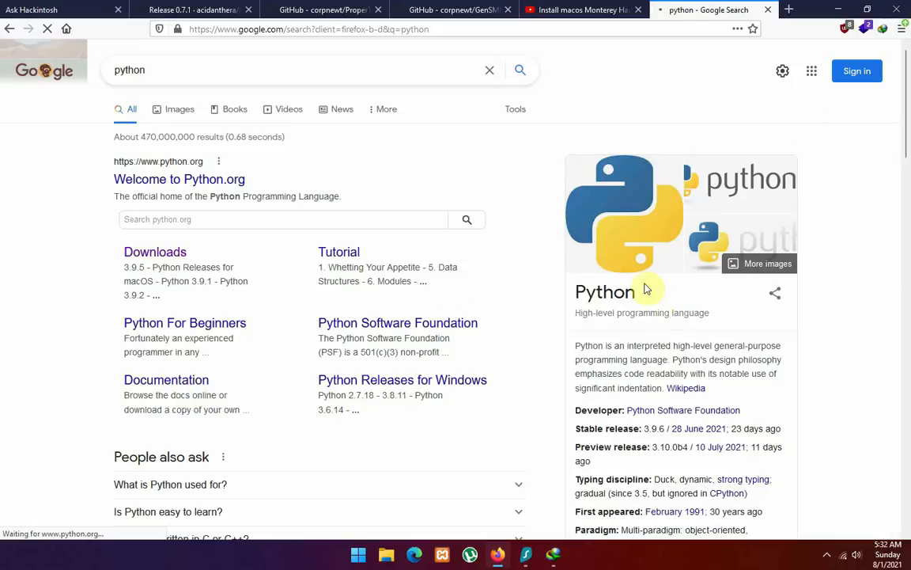
click(553, 553)
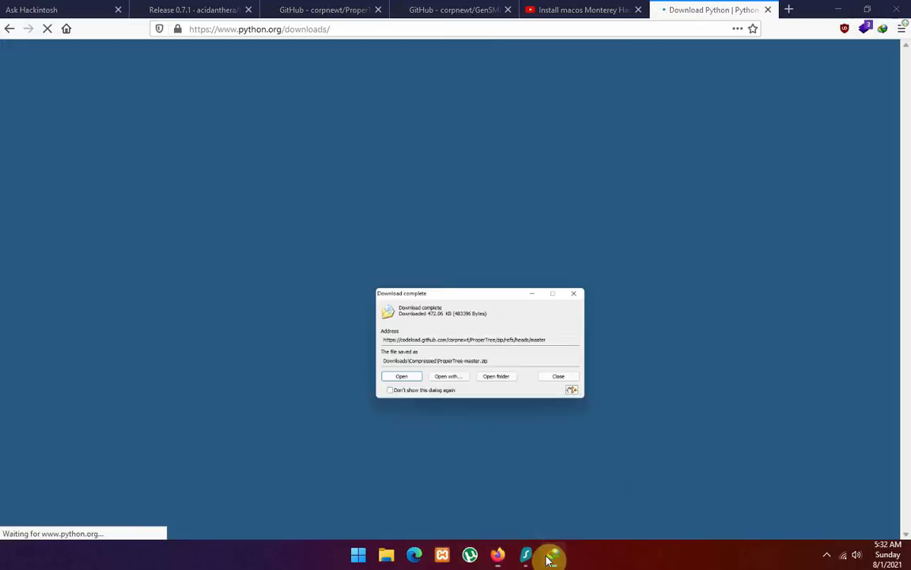
click(556, 313)
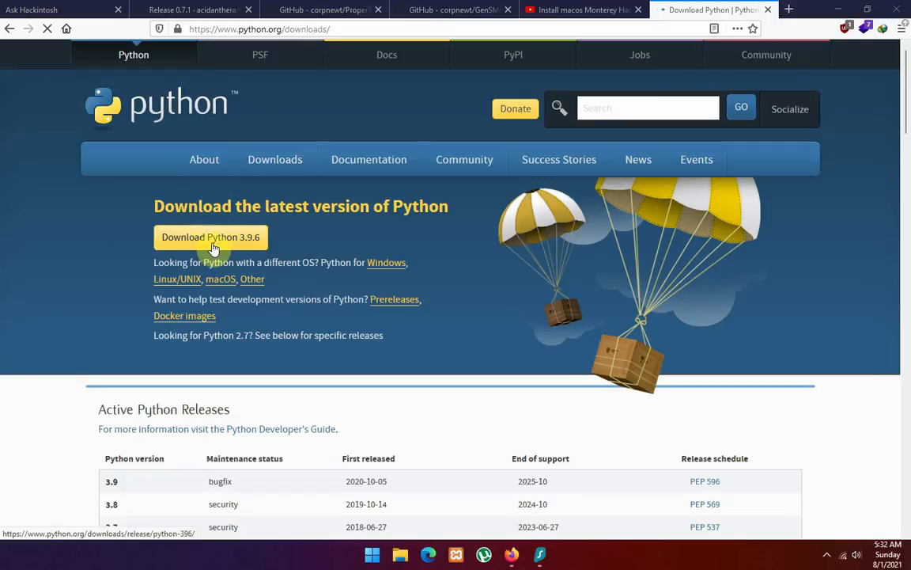
click(452, 10)
click(695, 9)
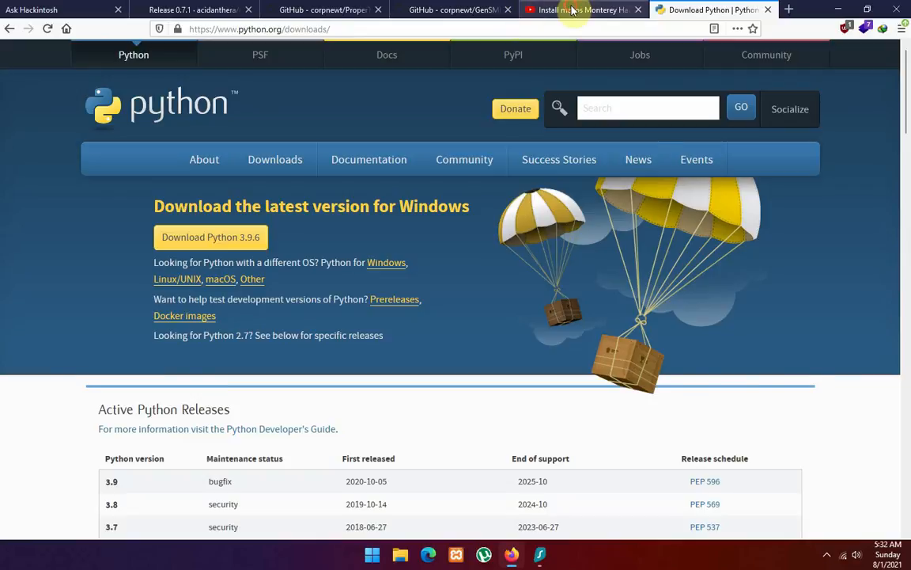
Copy the processor model 10900K from the replies to the Z490 AORUS PRO AX comment.
click(576, 10)
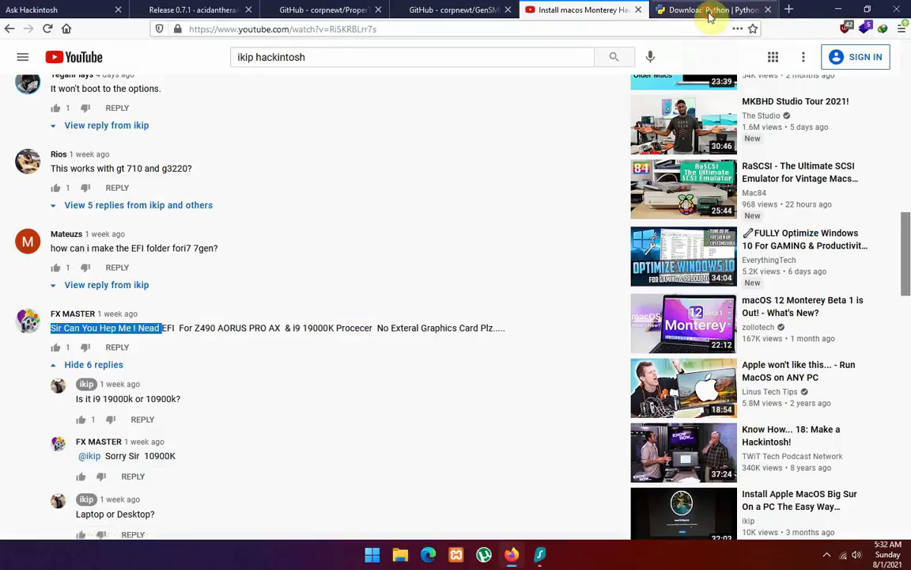
click(752, 11)
click(625, 10)
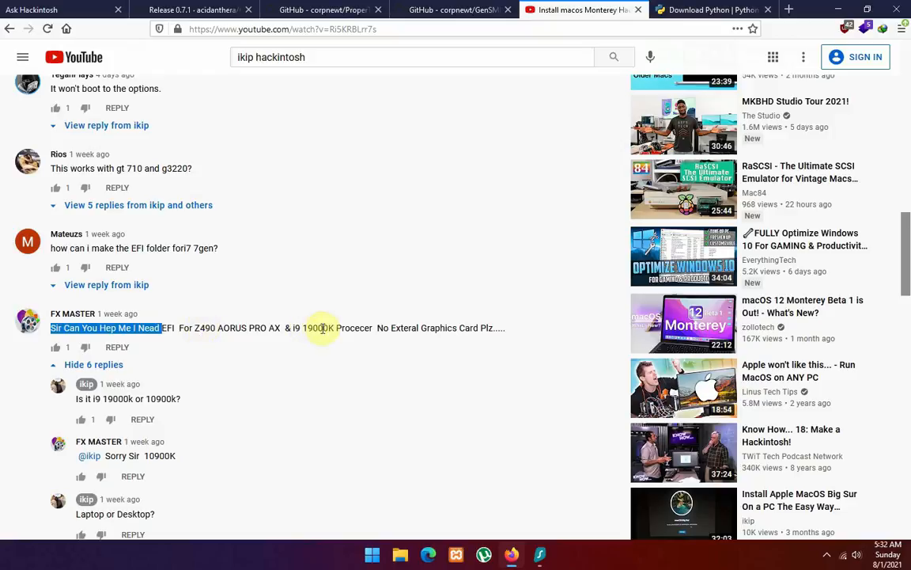
scroll(404, 378, down, 2)
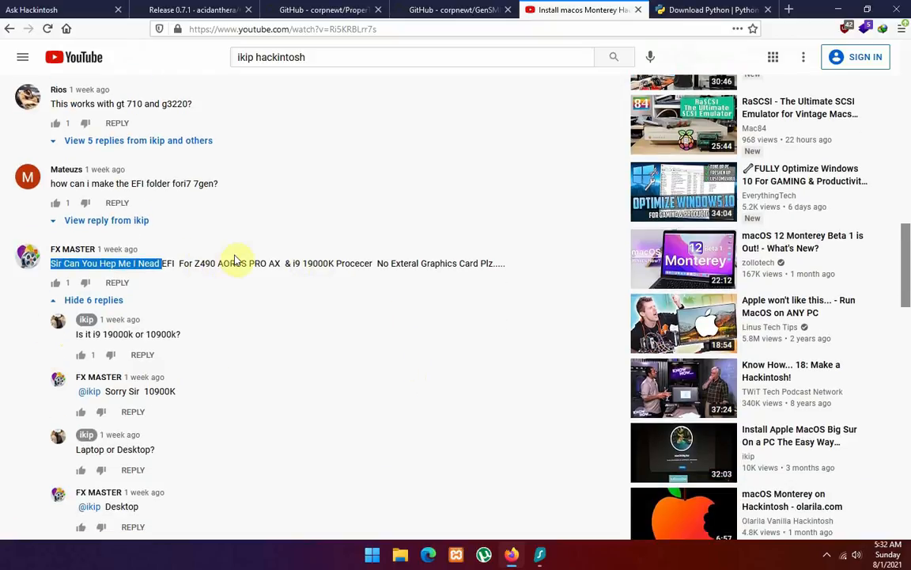
scroll(142, 380, down, 2)
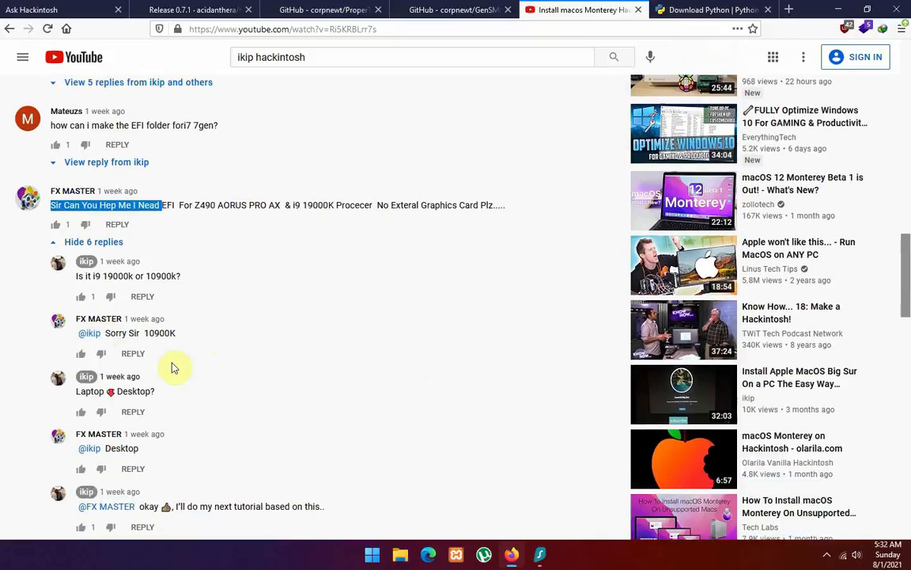
drag(176, 327, 142, 327)
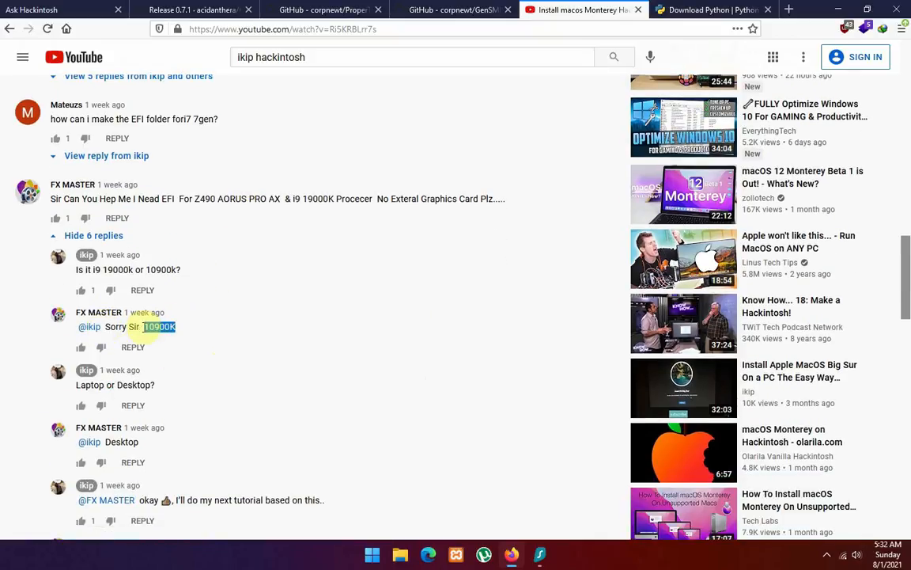
right_click(154, 328)
click(182, 339)
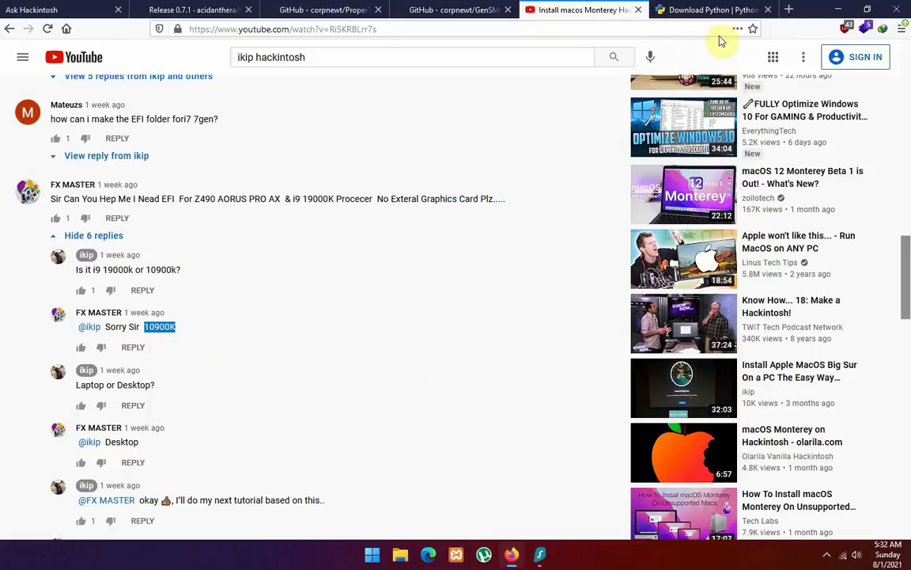
Search the web for "intel core i9 10900K" in a new tab and open the ark.intel.com processor result.
click(789, 9)
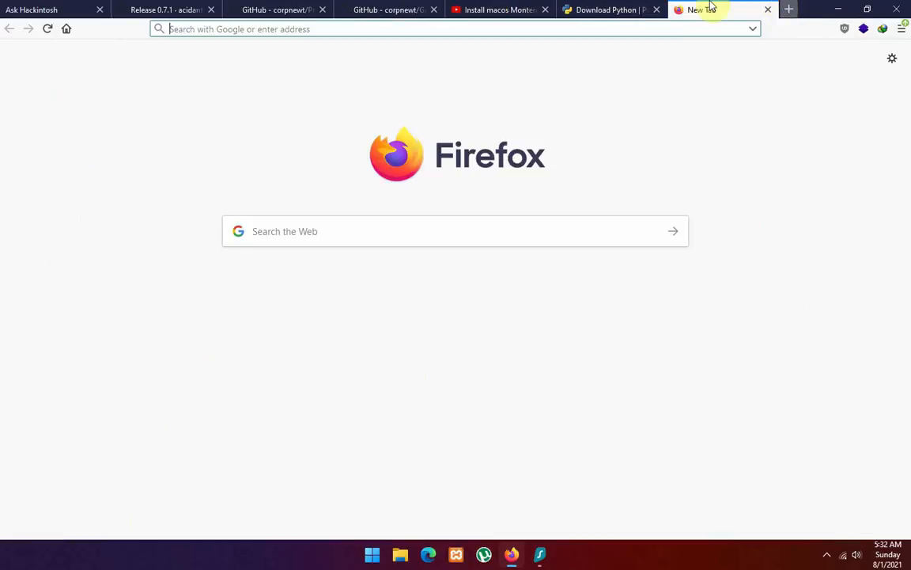
click(526, 9)
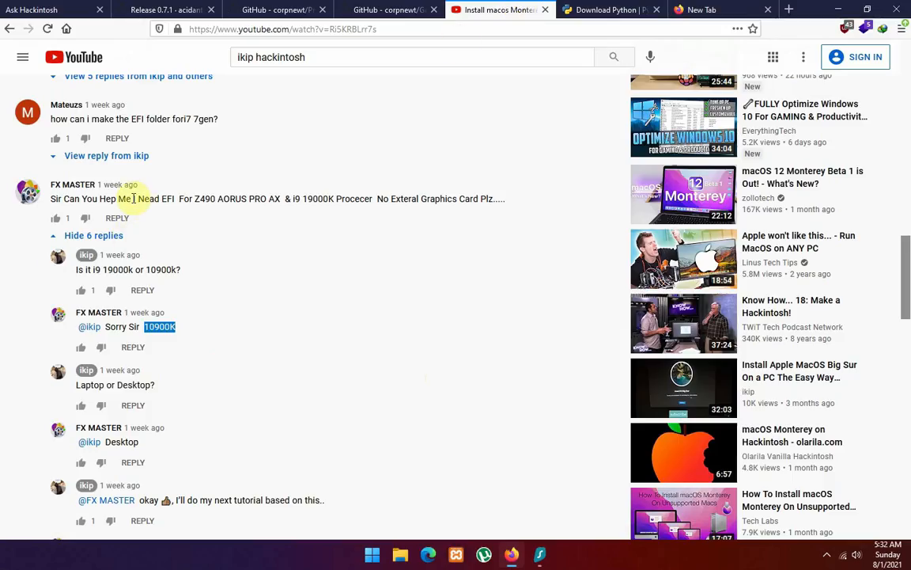
double_click(293, 199)
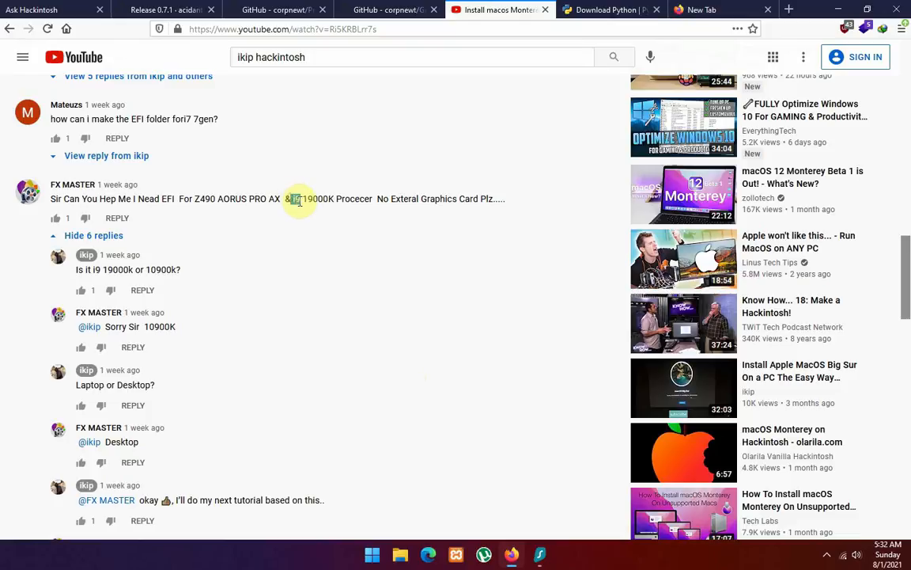
click(697, 11)
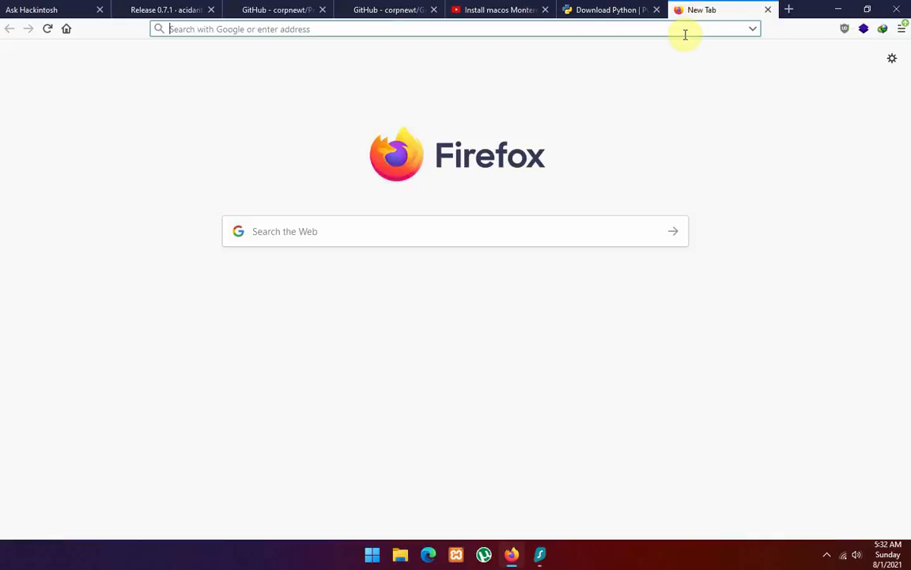
click(283, 230)
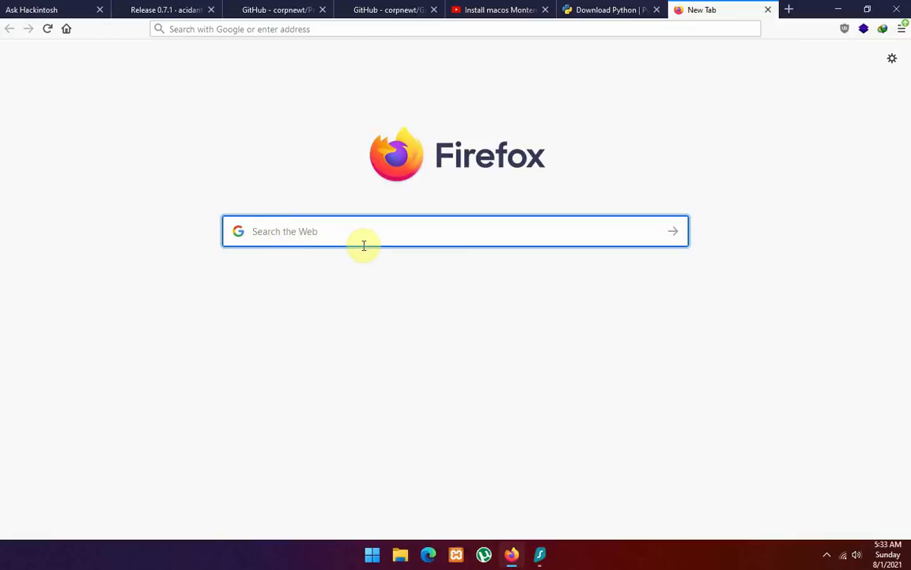
text(intel core i9 10900K)
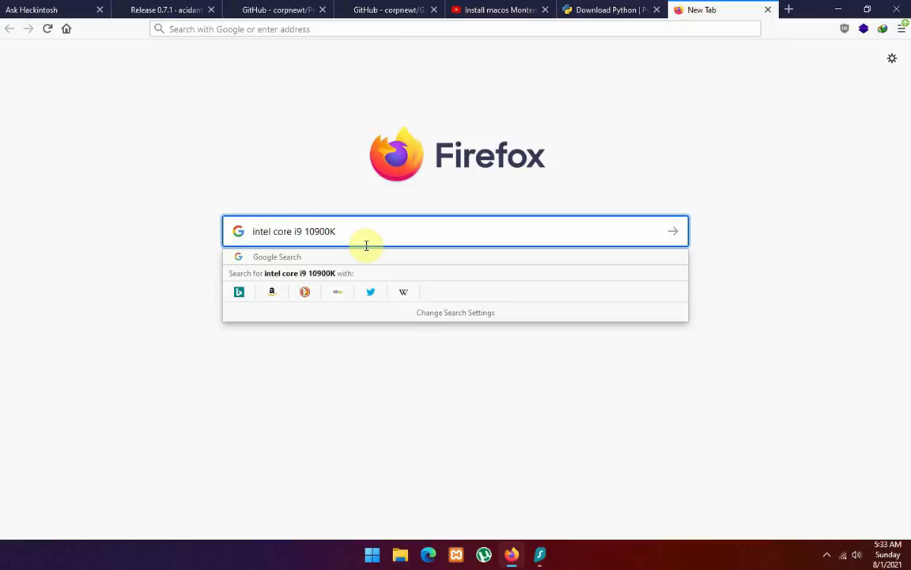
key(Return)
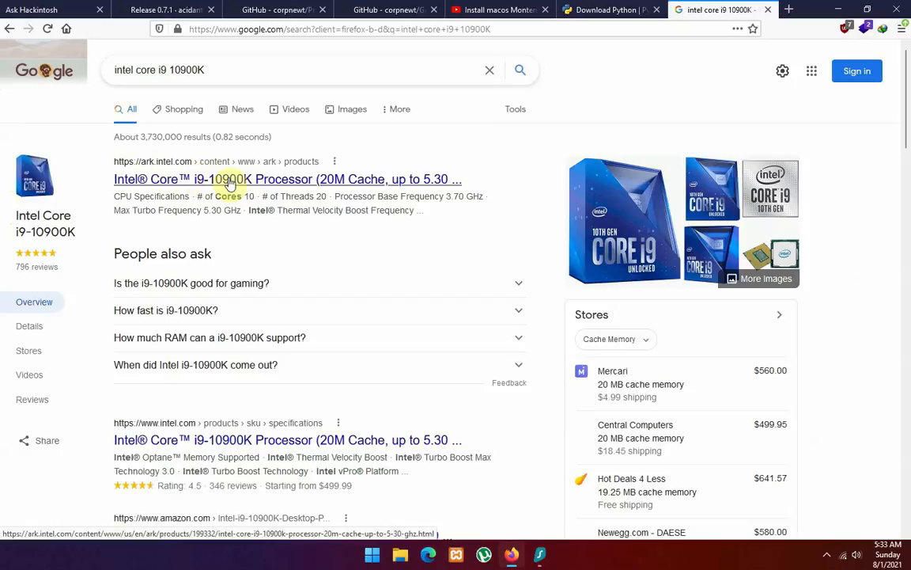
click(275, 177)
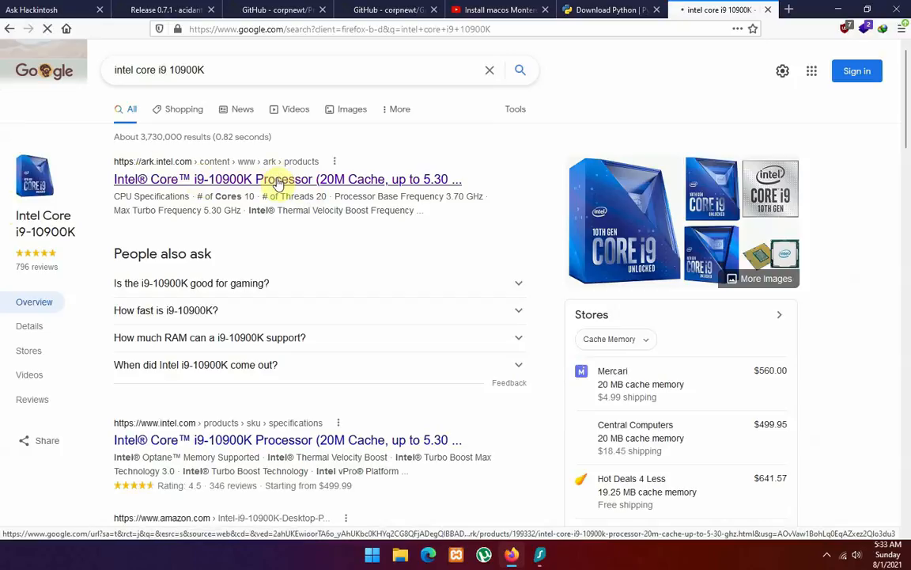
Close the GenSMBIOS and ProperTree GitHub pages and return to Intel's i9-10900K specification page.
click(407, 11)
click(434, 10)
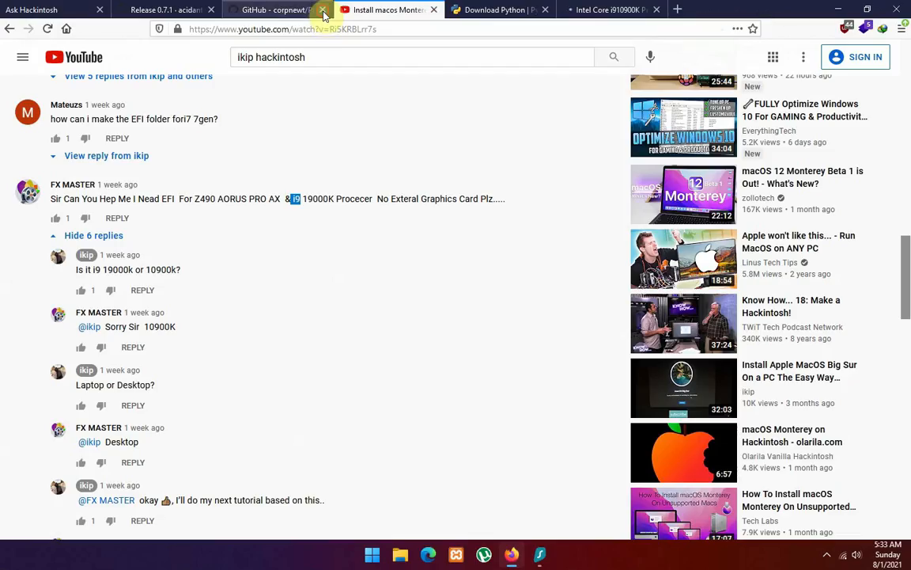
click(322, 10)
click(476, 8)
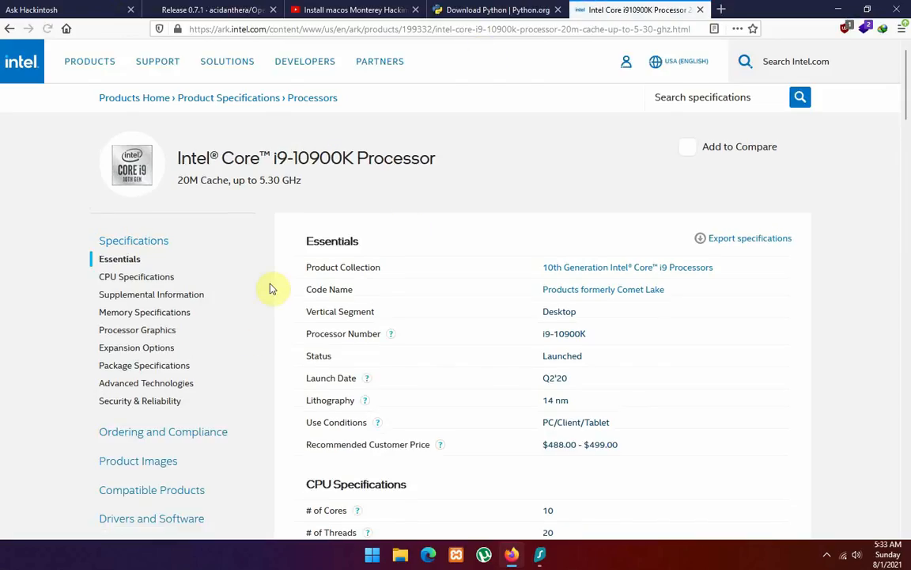
Examine the Code Name entry in the Essentials section of the i9-10900K specifications.
scroll(273, 285, down, 1)
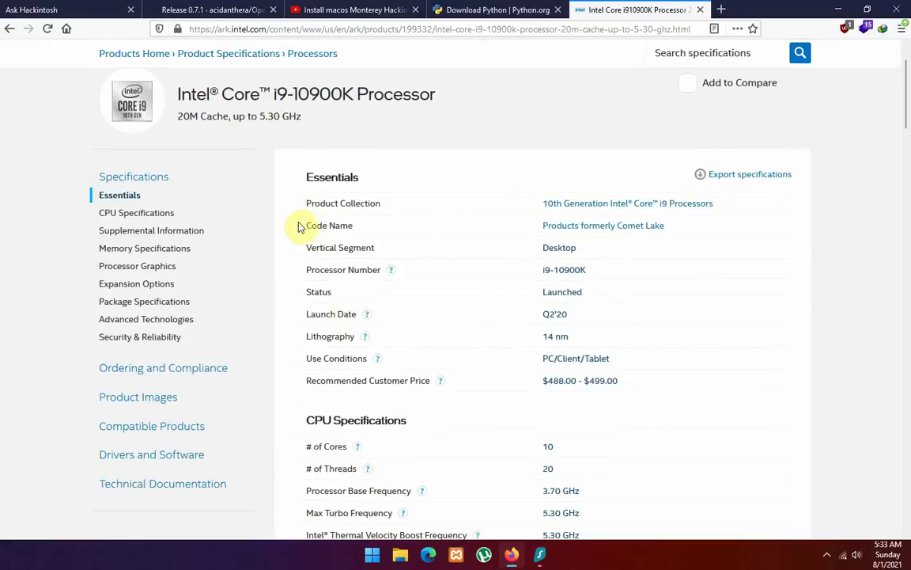
drag(308, 227, 334, 227)
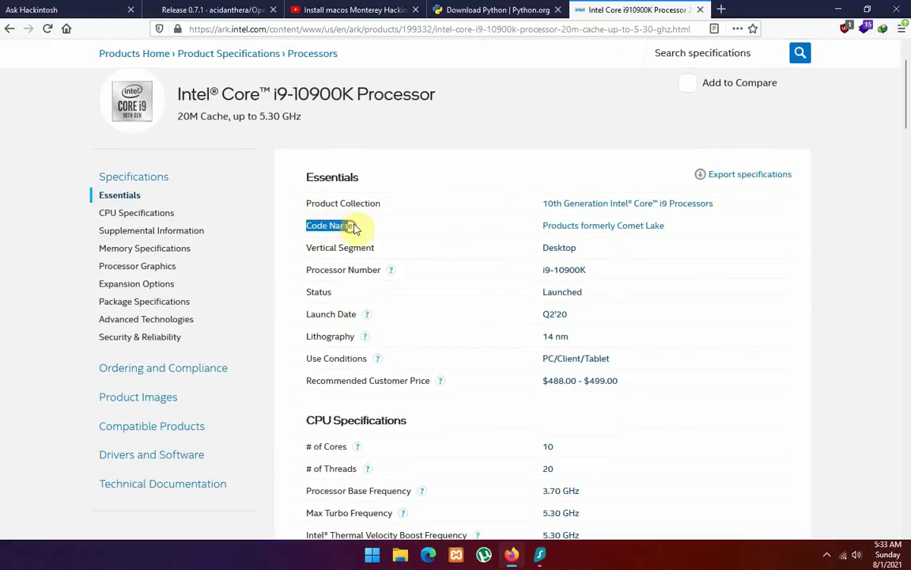
drag(669, 227, 618, 228)
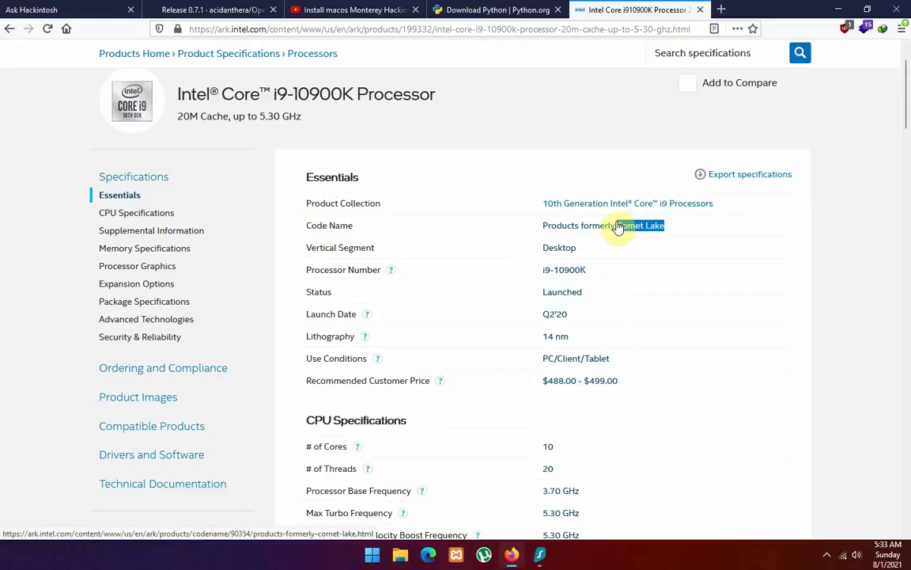
click(681, 234)
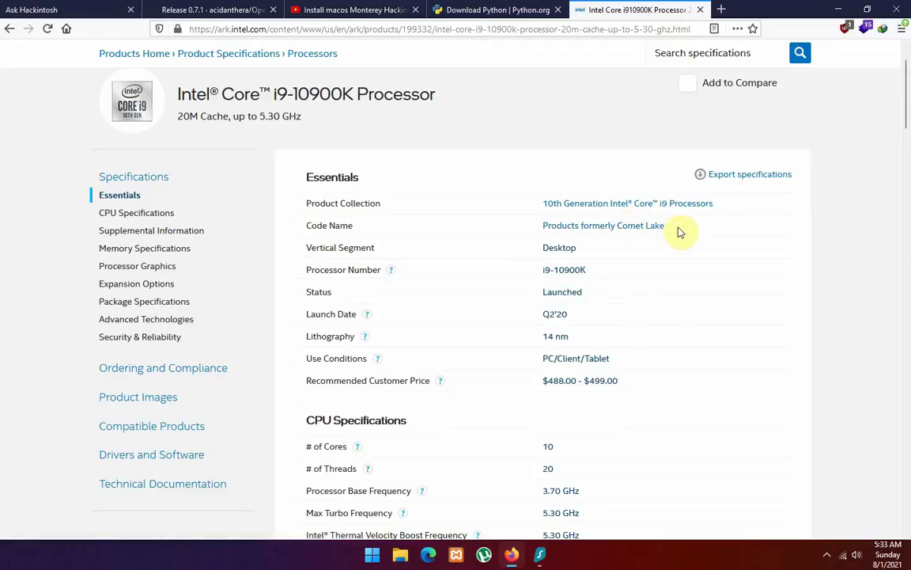
drag(674, 231, 627, 230)
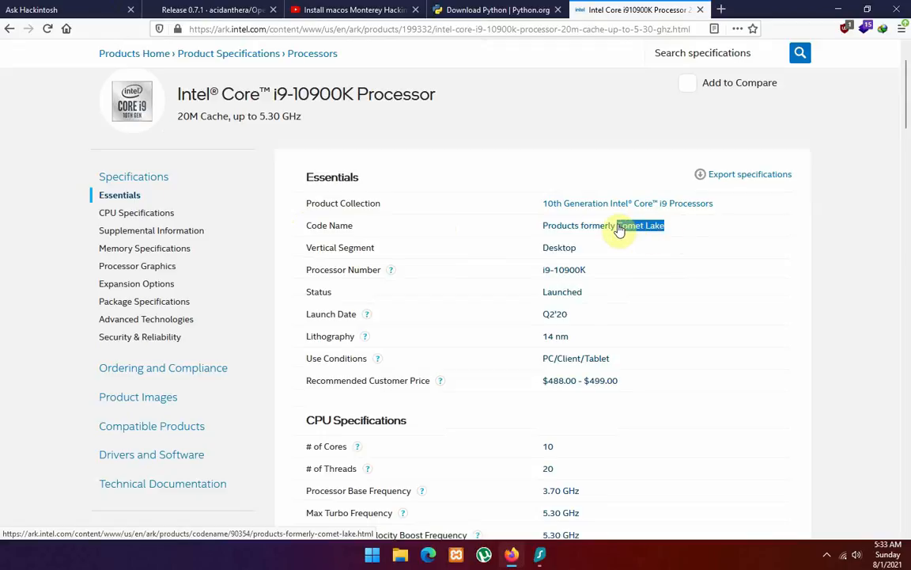
click(685, 231)
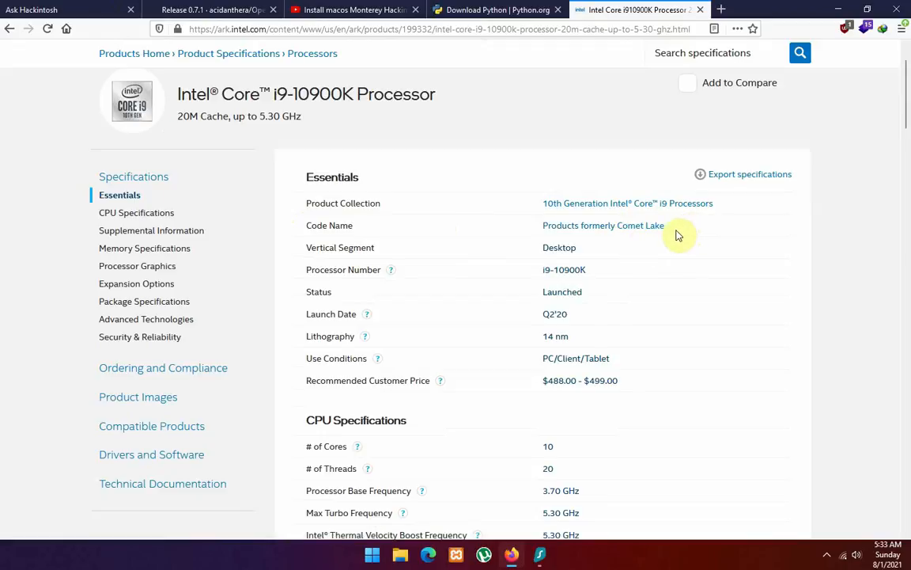
Close the Python downloads page and reread the Z490 AORUS PRO AX comment, including its graphics card request.
click(518, 11)
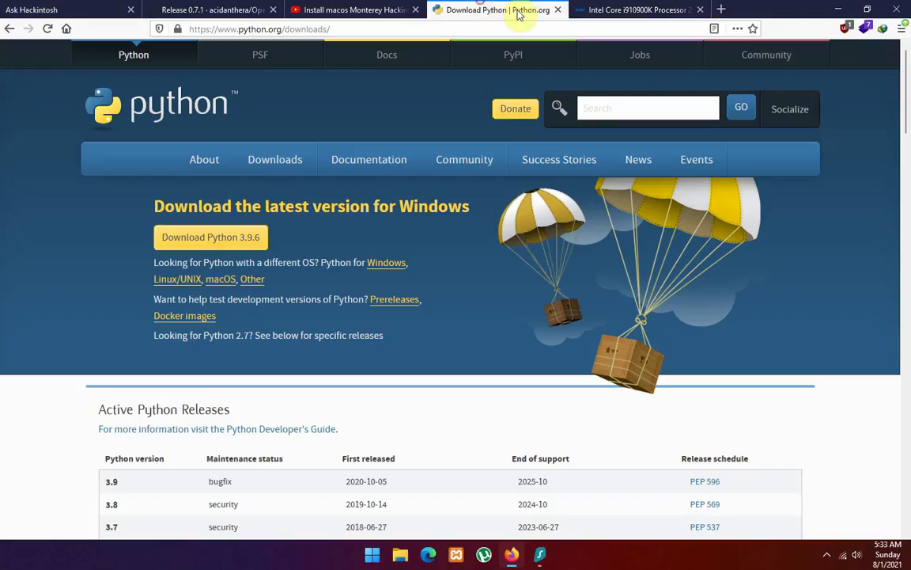
click(558, 10)
click(346, 8)
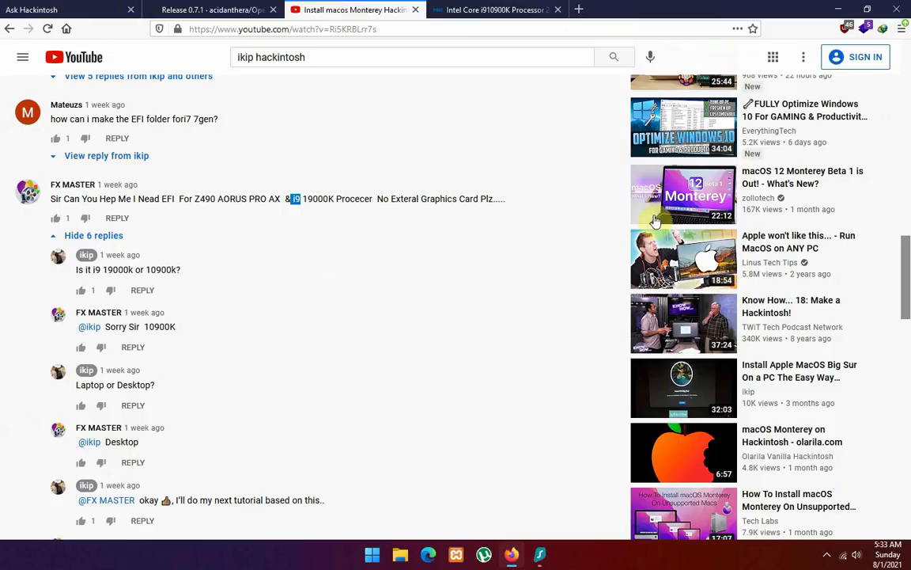
drag(136, 200, 349, 200)
click(380, 197)
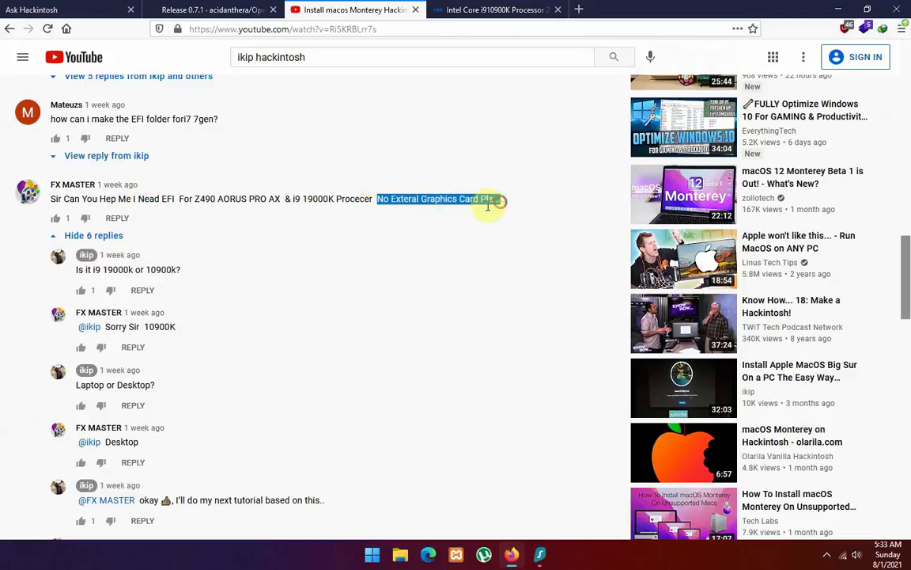
Close the Ask Hackintosh page and open the Acidanthera organization page from the OpenCorePkg 0.7.1 release.
click(448, 9)
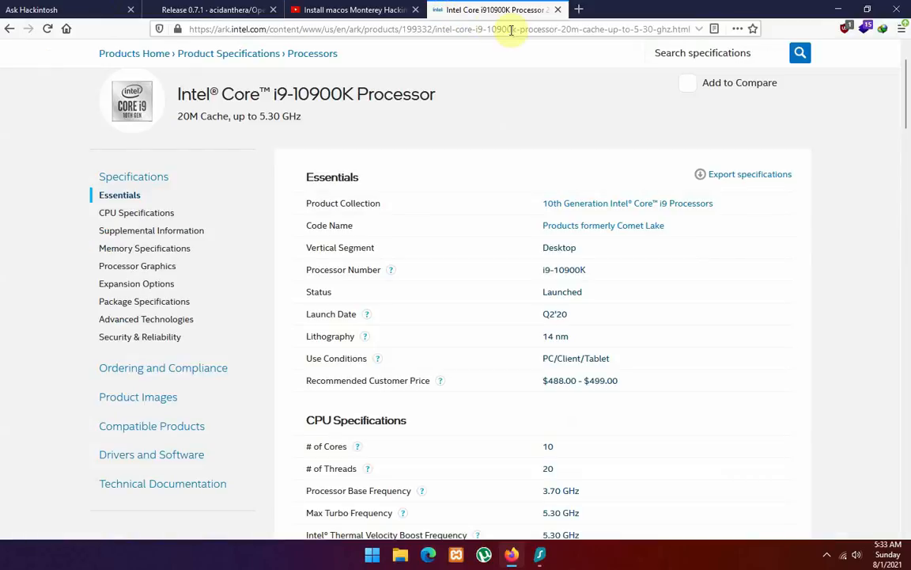
click(387, 10)
click(192, 10)
click(10, 8)
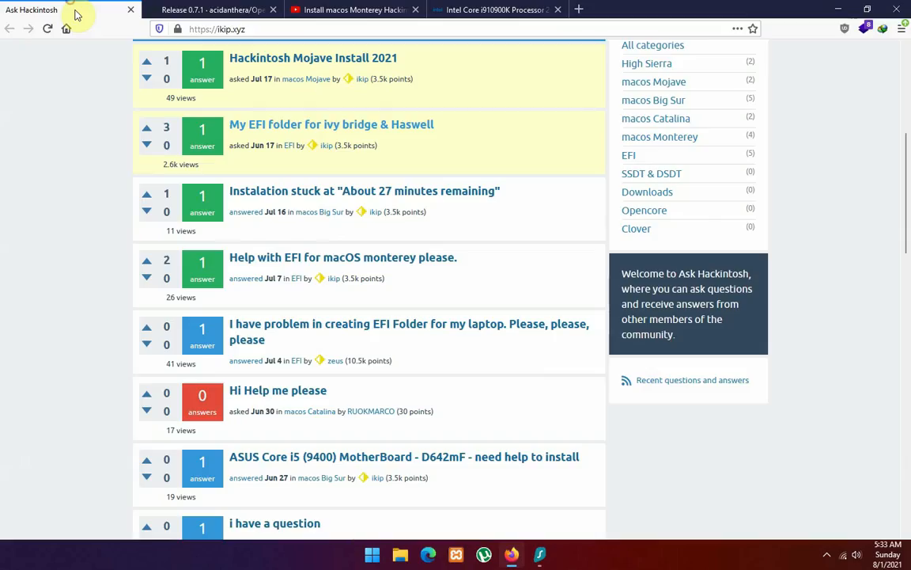
scroll(443, 214, down, 5)
scroll(464, 217, up, 5)
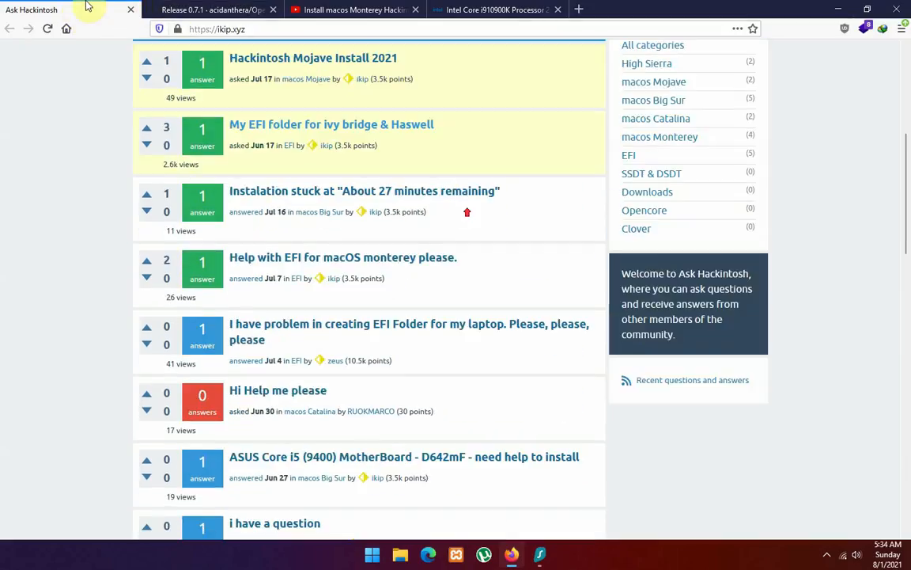
click(128, 10)
scroll(404, 190, up, 10)
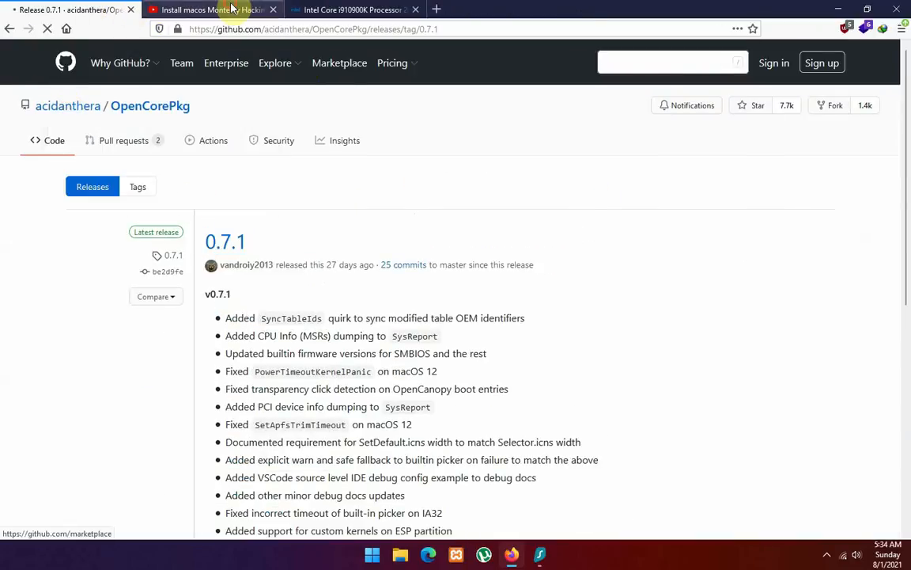
click(174, 10)
click(113, 7)
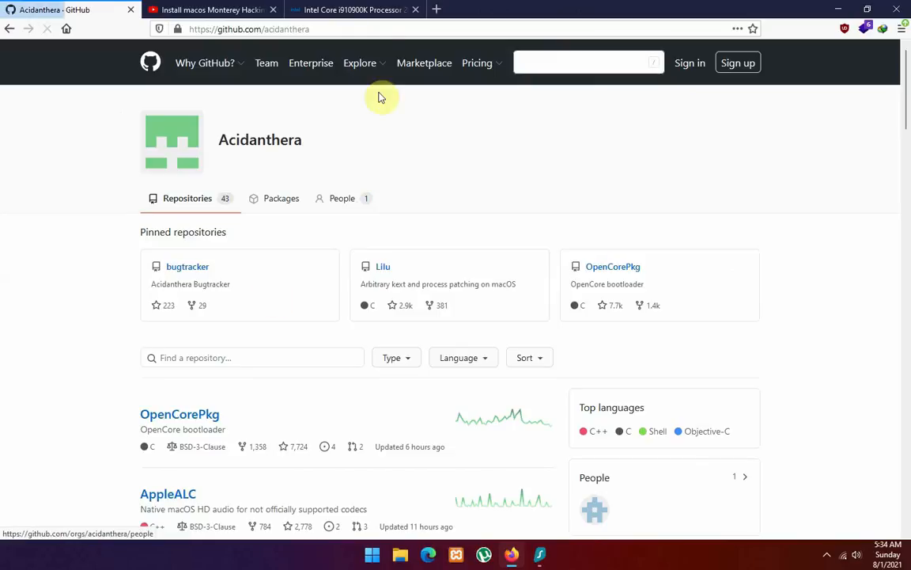
Search the web for "dortania guides" in a new tab and open Dortania's Getting Started page.
click(368, 11)
click(436, 10)
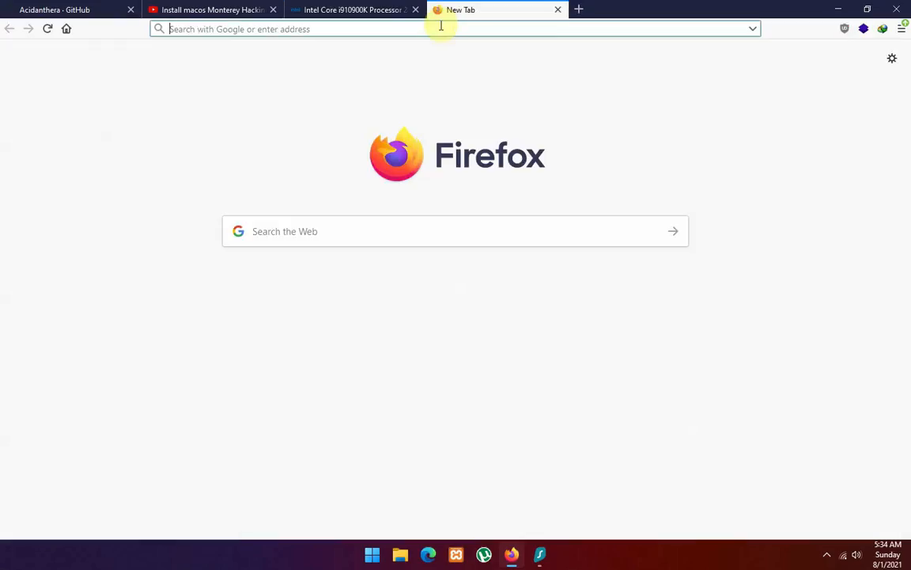
click(412, 230)
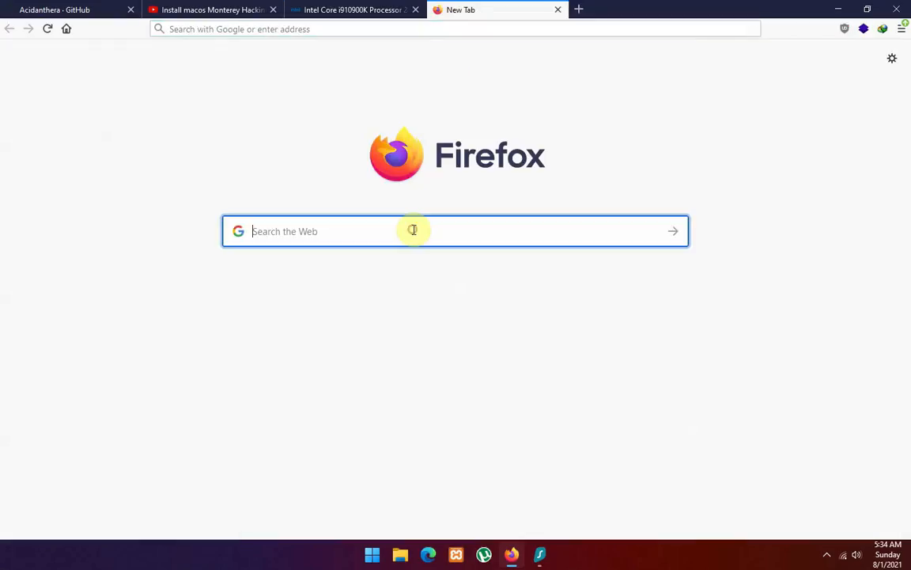
text(dortania guides)
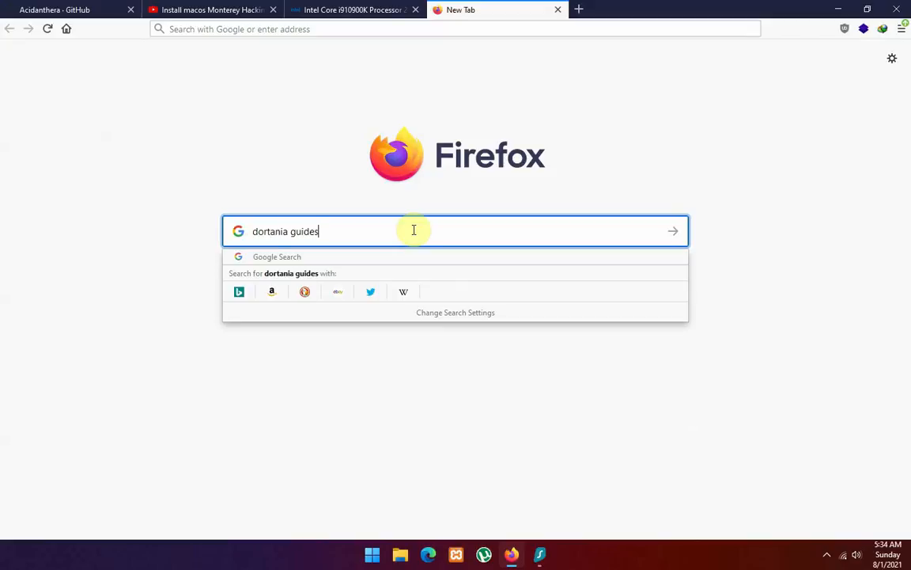
key(Return)
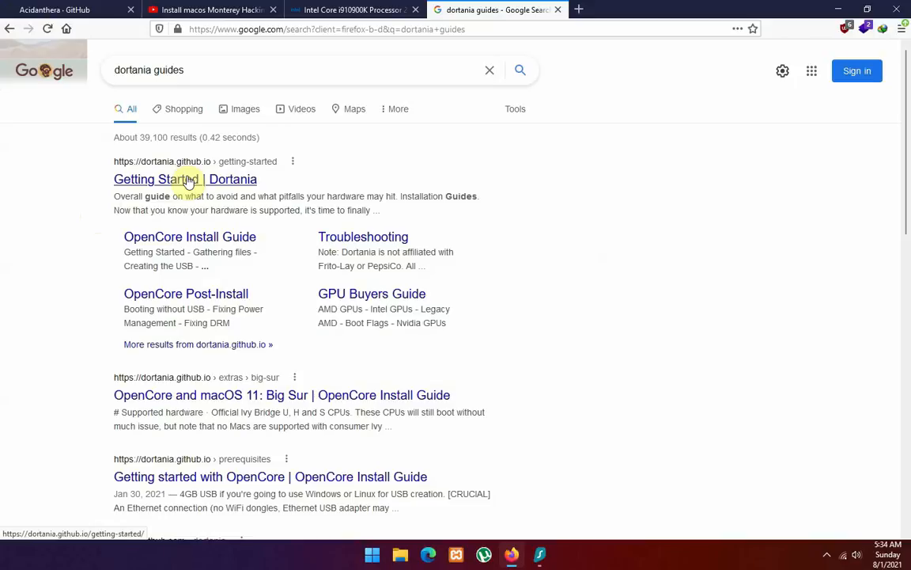
click(188, 180)
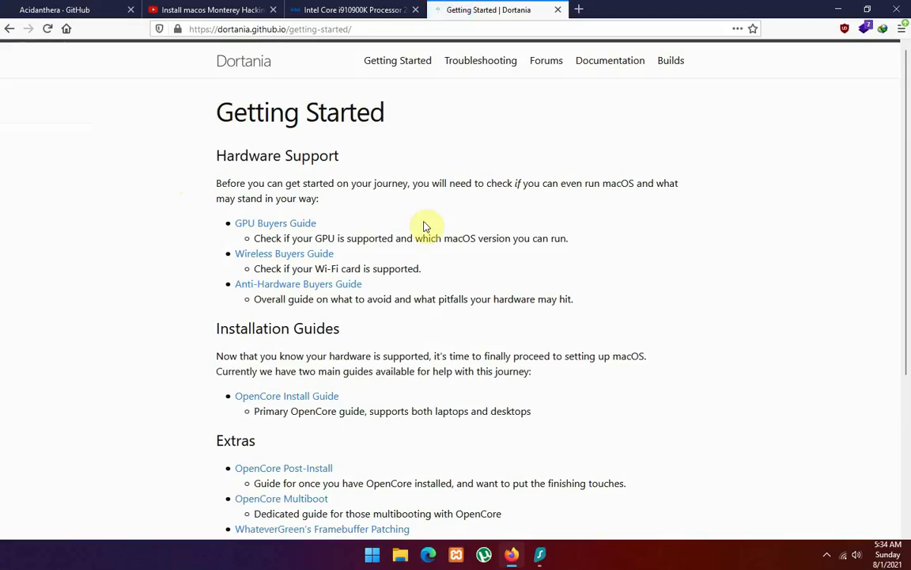
Look over Dortania's Getting Started page and open the OpenCore Install Guide from its Installation Guides section.
scroll(427, 226, down, 1)
scroll(427, 226, up, 1)
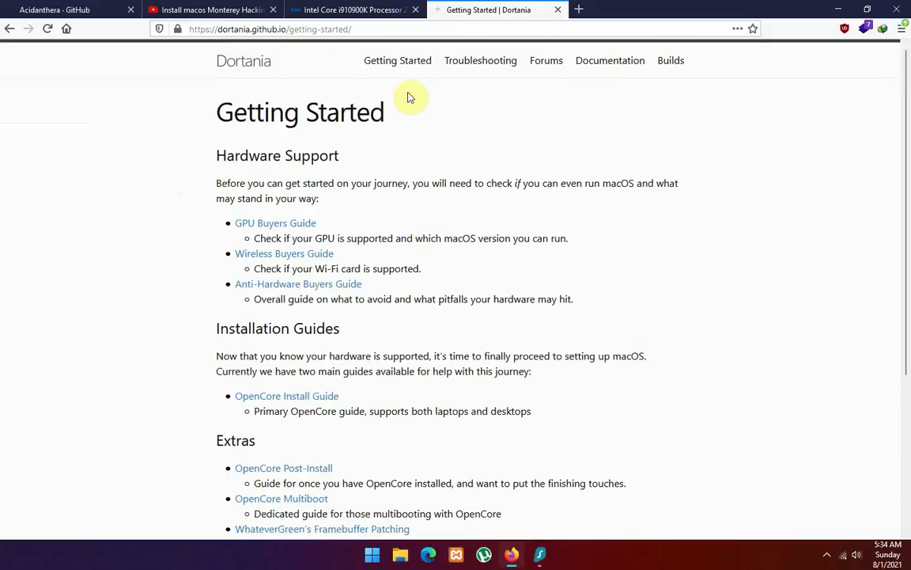
click(397, 66)
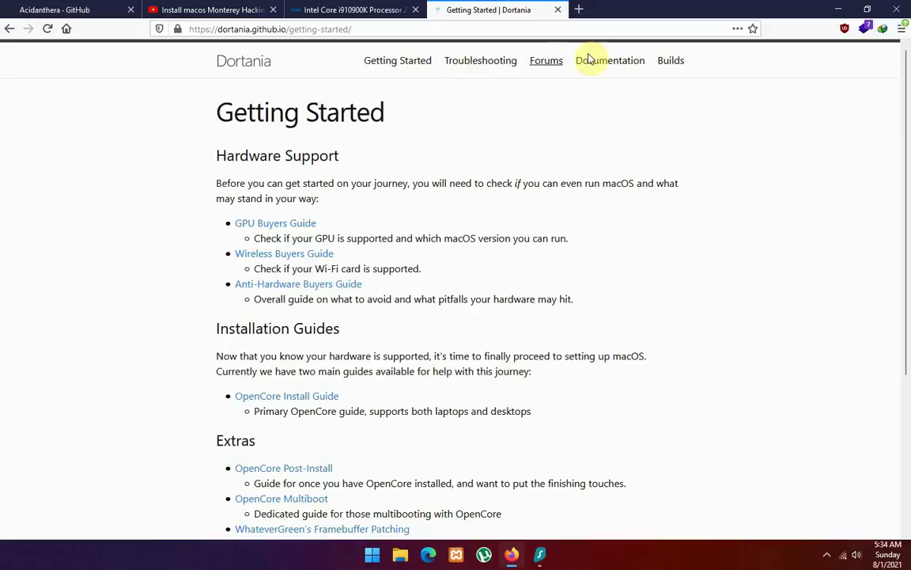
scroll(419, 152, down, 3)
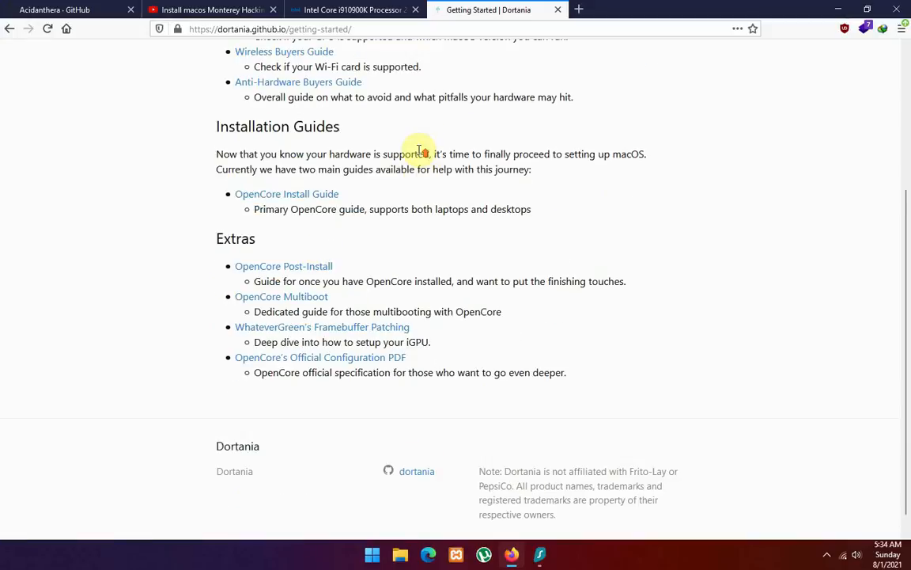
scroll(206, 225, up, 3)
scroll(200, 288, down, 2)
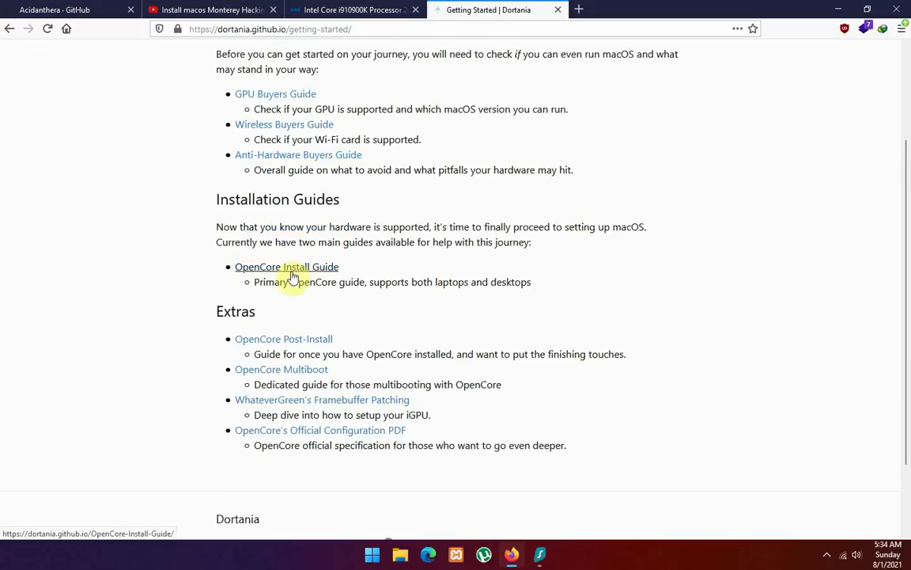
click(286, 267)
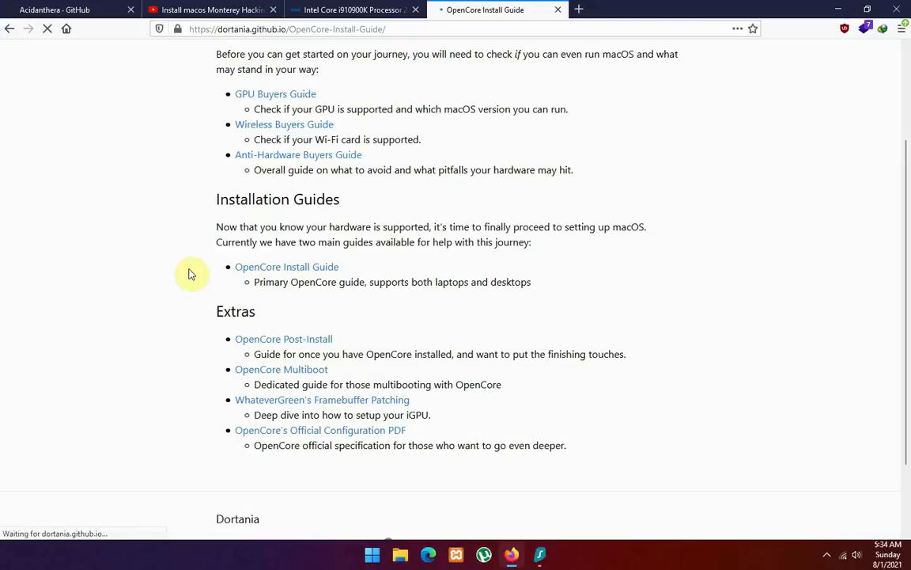
scroll(315, 239, down, 2)
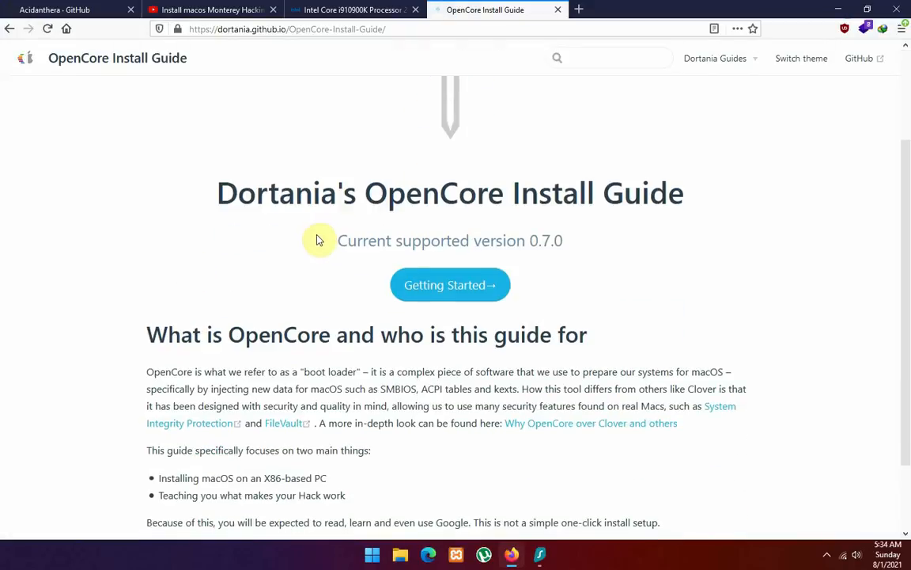
scroll(319, 240, up, 2)
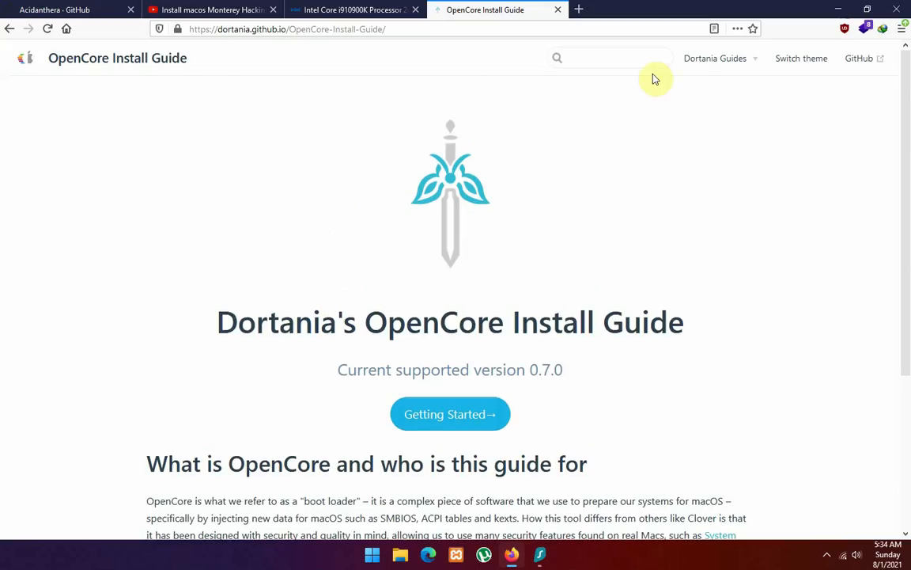
Copy the code name Comet Lake from Intel's i9-10900K specification page.
click(598, 55)
click(336, 9)
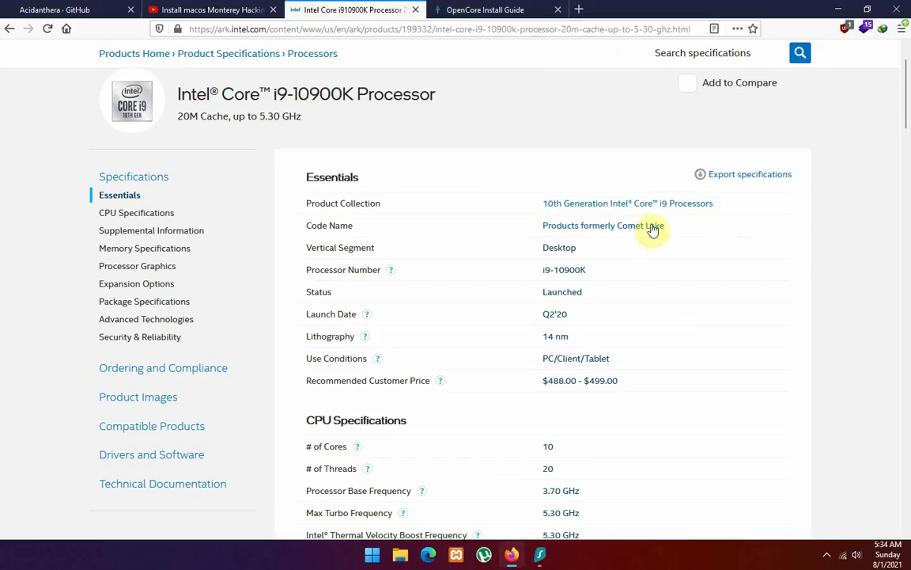
drag(676, 231, 619, 226)
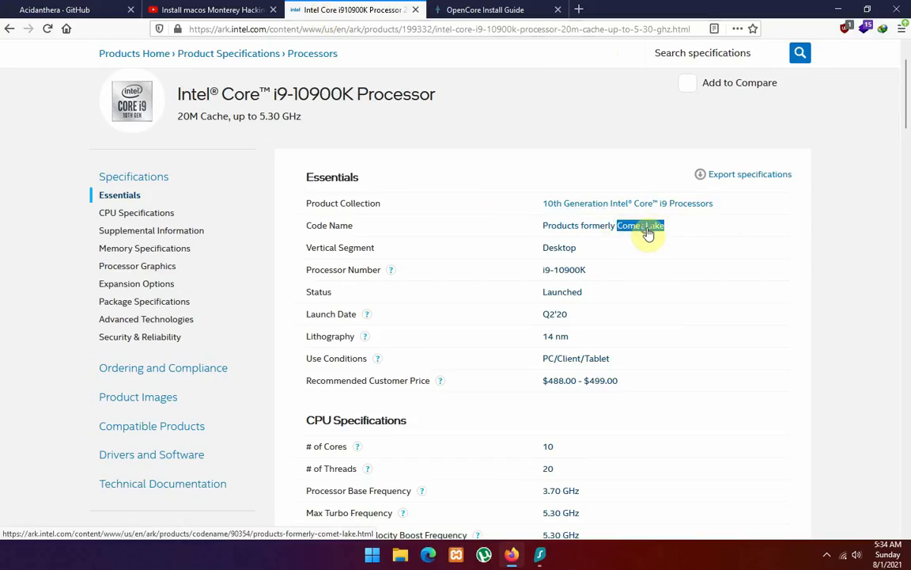
right_click(665, 231)
click(679, 338)
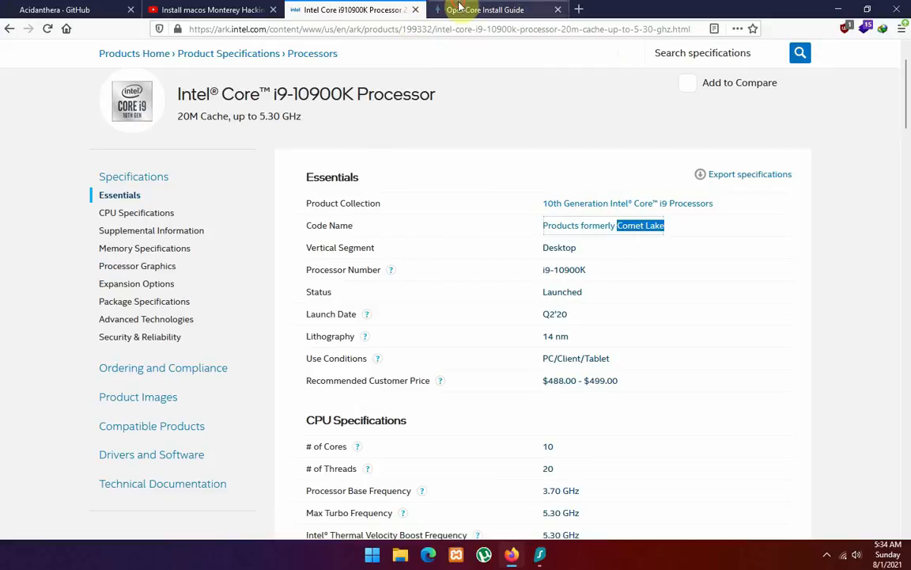
Search the OpenCore Install Guide for Comet Lake and open the Desktop Comet Lake page.
click(485, 10)
click(591, 59)
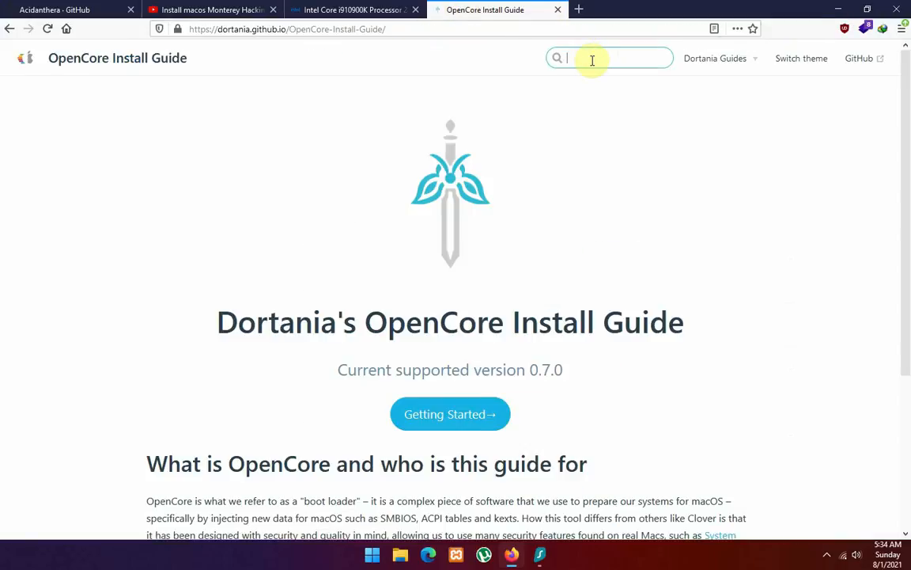
key(ctrl+v)
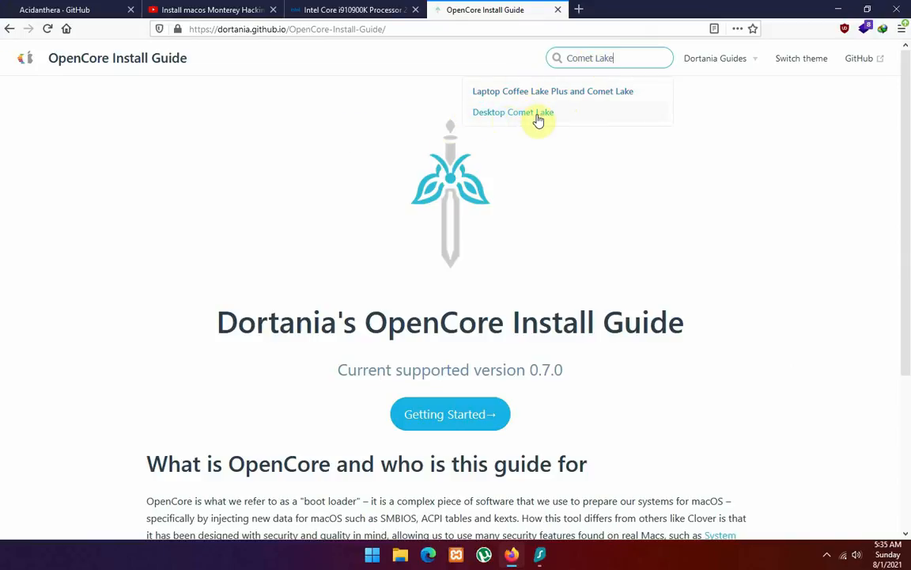
click(512, 113)
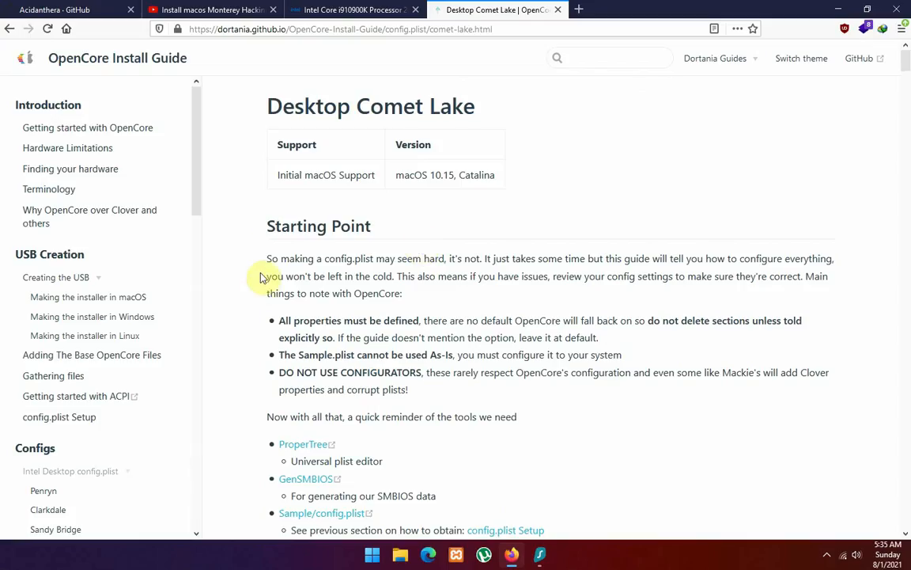
scroll(263, 274, down, 2)
scroll(265, 271, up, 2)
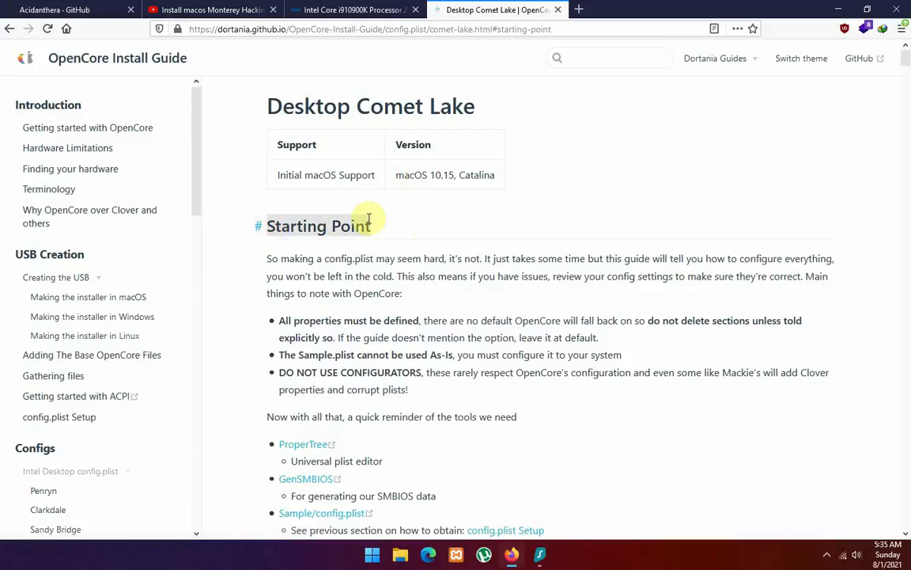
click(827, 554)
right_click(825, 522)
click(788, 390)
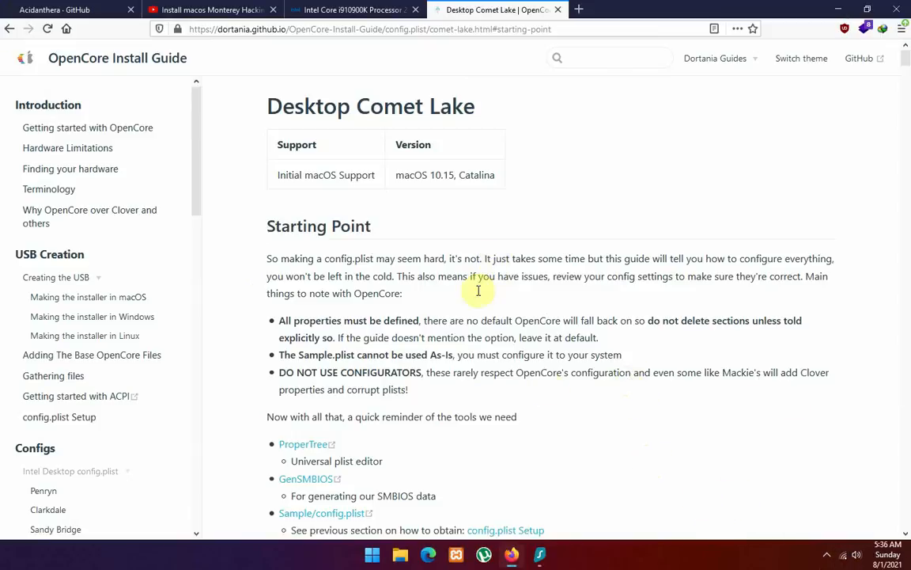
Open the Compressed folder in Downloads and place its resized window beside the guide's list of required tools.
scroll(432, 350, down, 3)
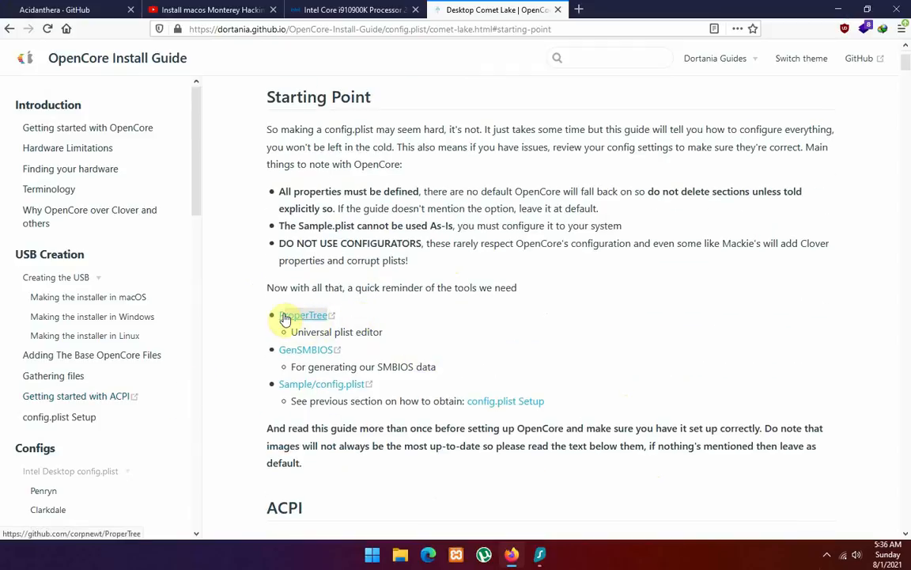
drag(289, 288, 517, 288)
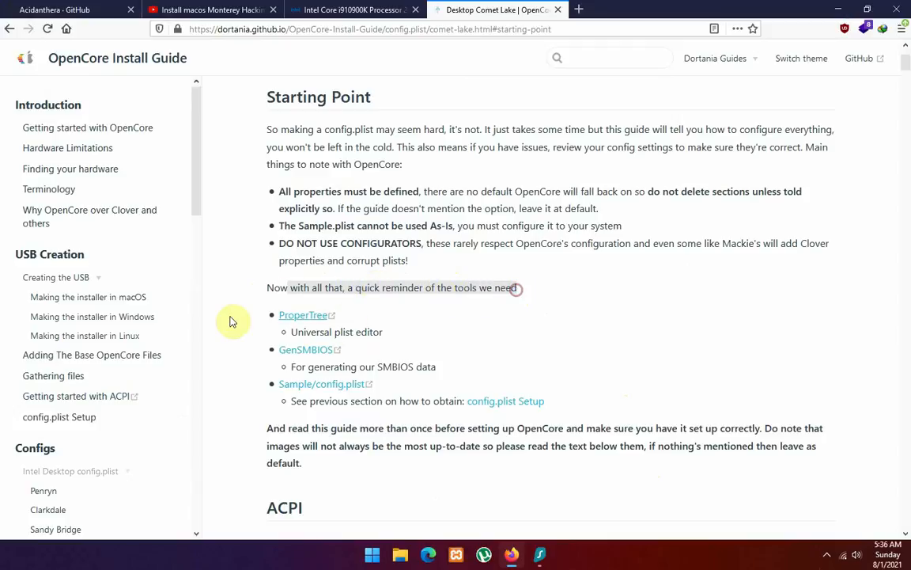
click(399, 553)
click(625, 230)
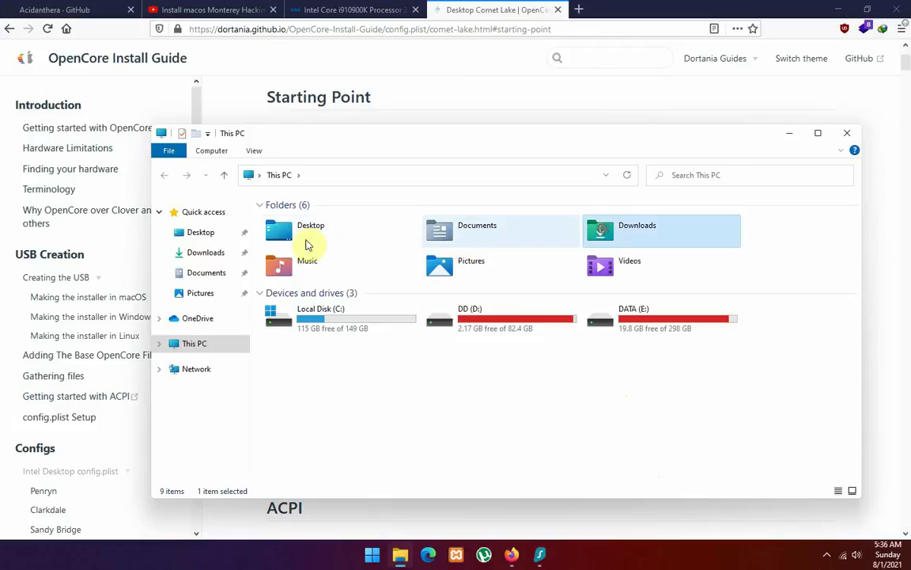
key(Return)
double_click(312, 237)
drag(451, 132, 516, 114)
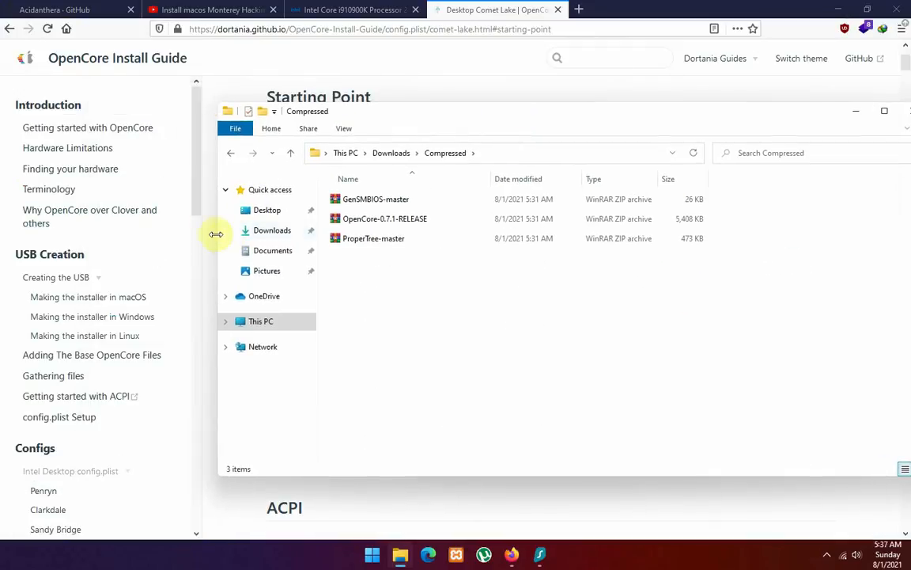
drag(216, 234, 539, 320)
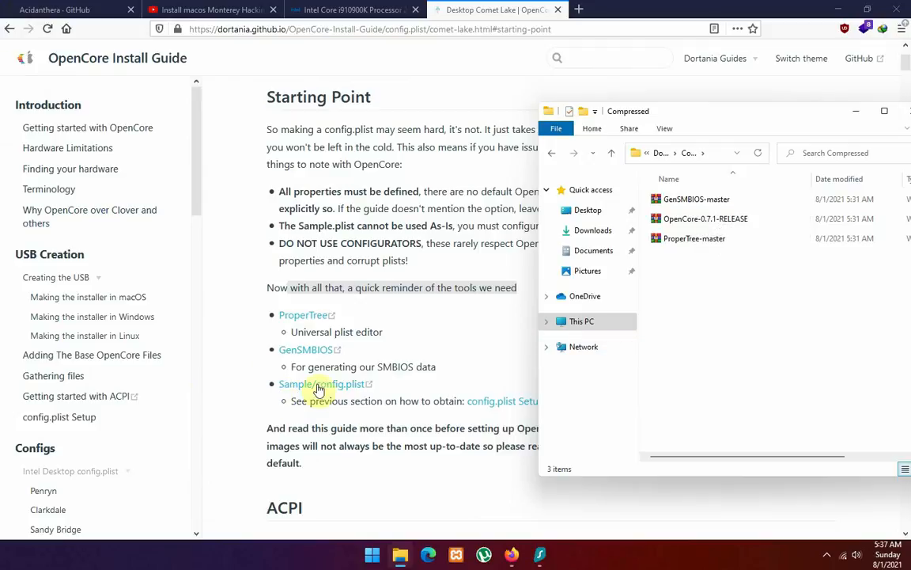
drag(730, 116, 620, 117)
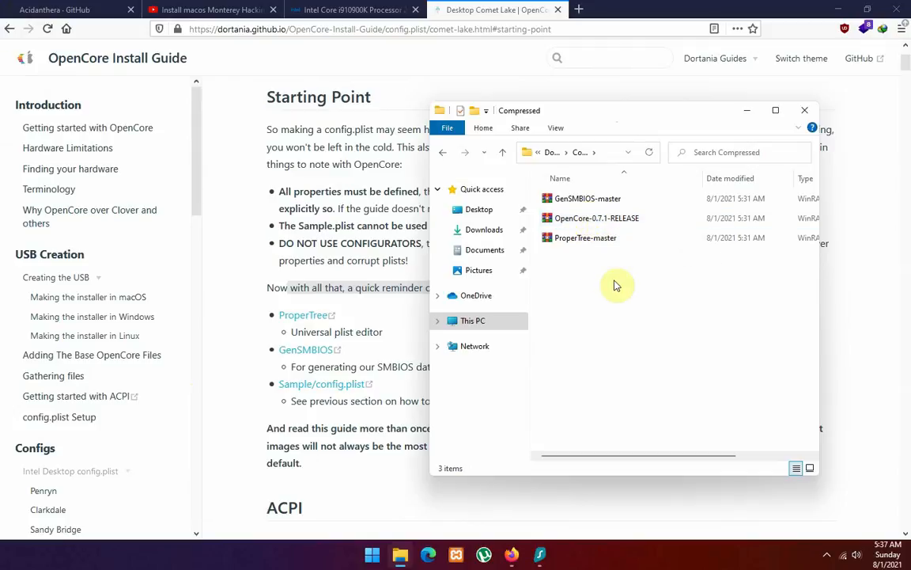
Extract the GenSMBIOS, OpenCore and ProperTree archives to separate folders and delete the three ZIP files.
drag(599, 271, 585, 198)
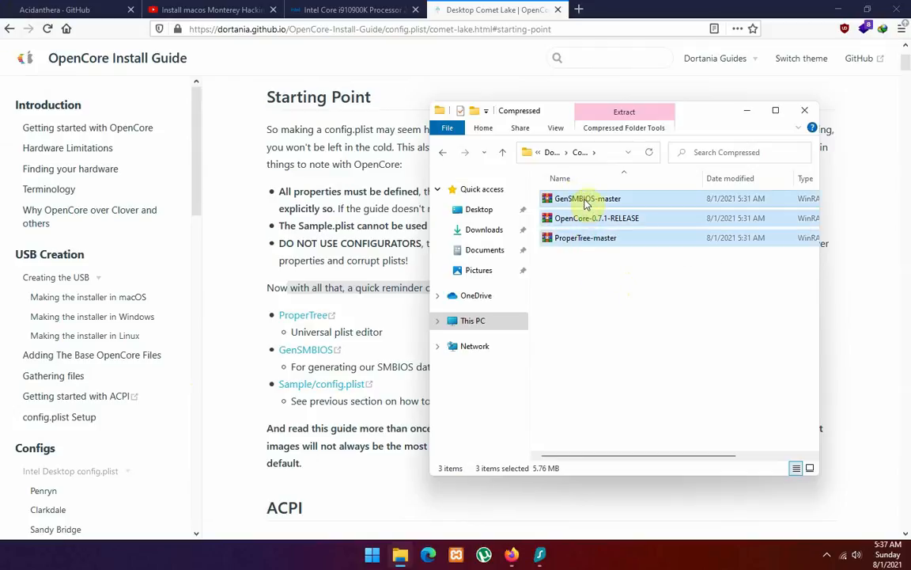
right_click(595, 198)
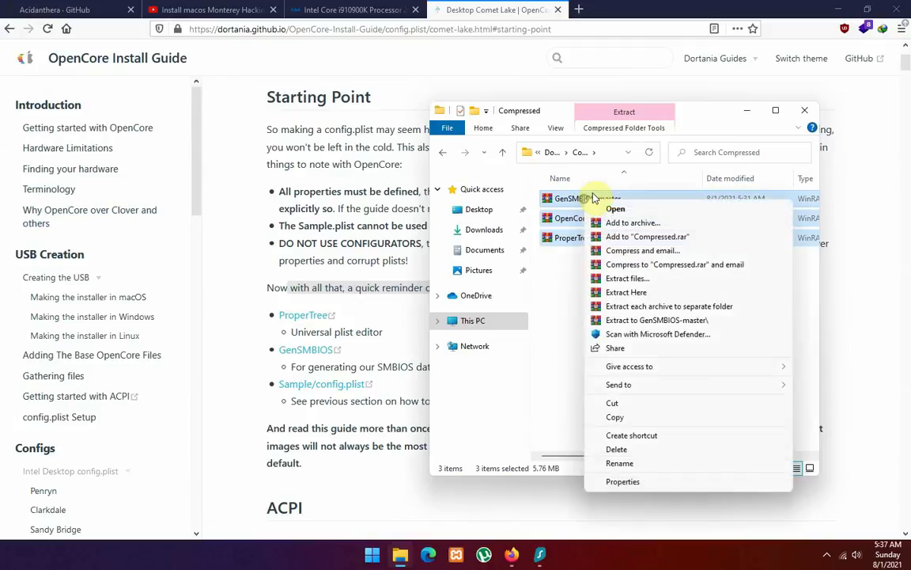
click(670, 307)
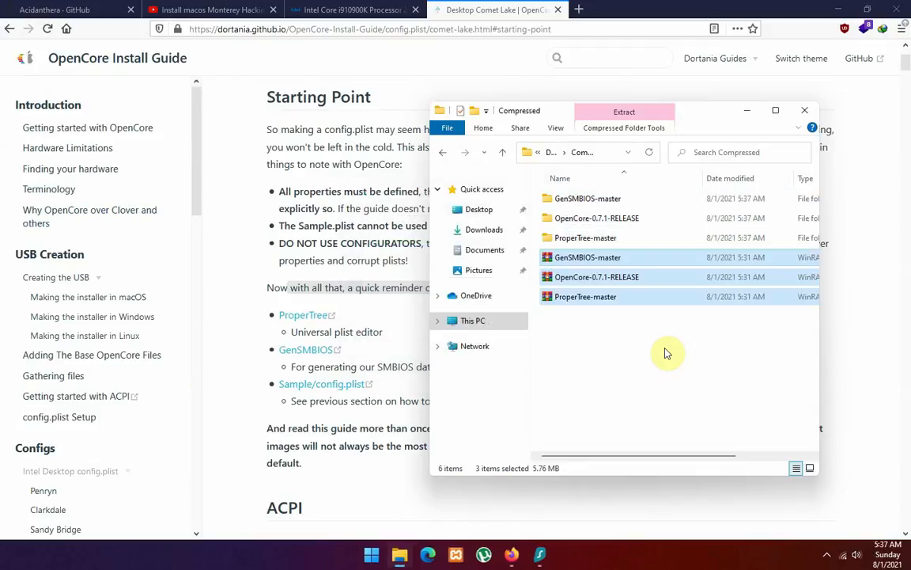
right_click(586, 266)
click(618, 496)
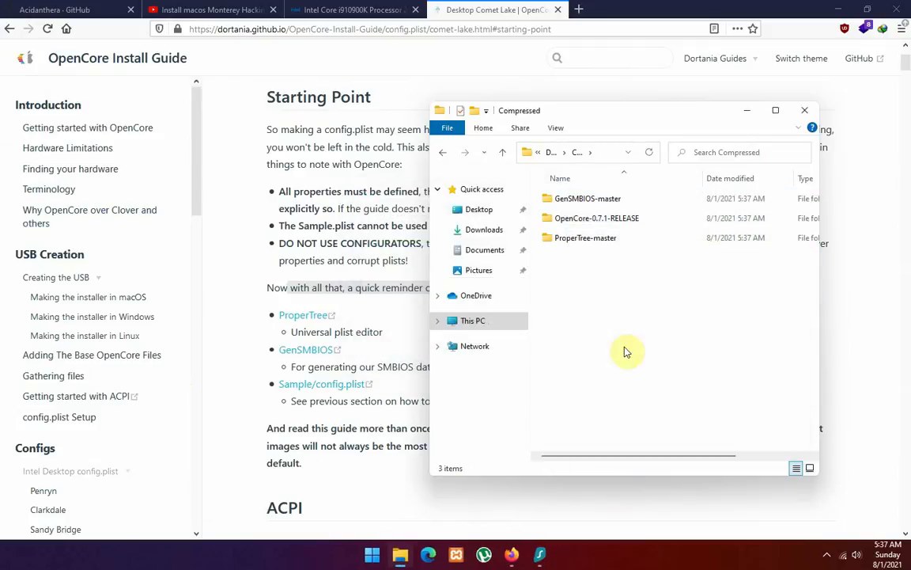
Minimize the browser and open the extracted GenSMBIOS-master folder, checking the contents of its inner folder.
click(764, 14)
click(846, 8)
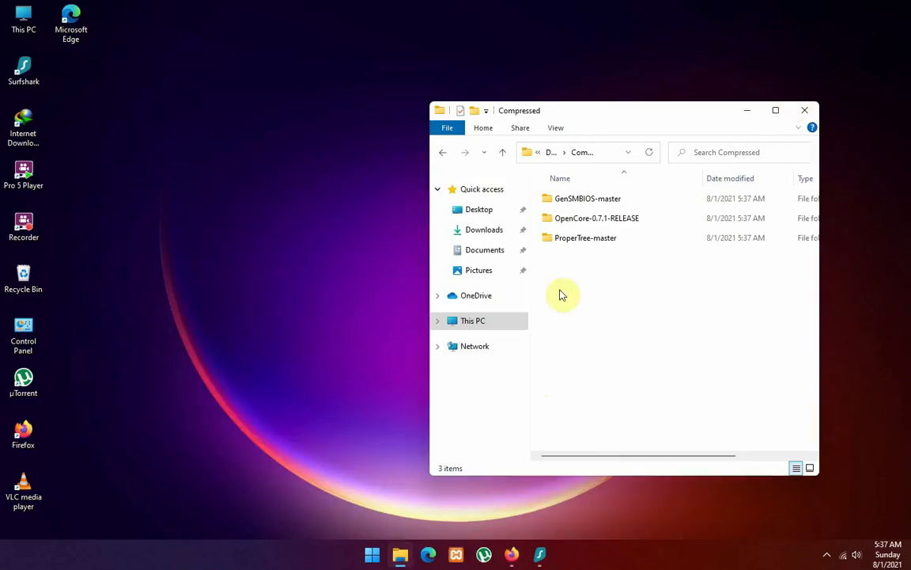
double_click(576, 201)
double_click(574, 200)
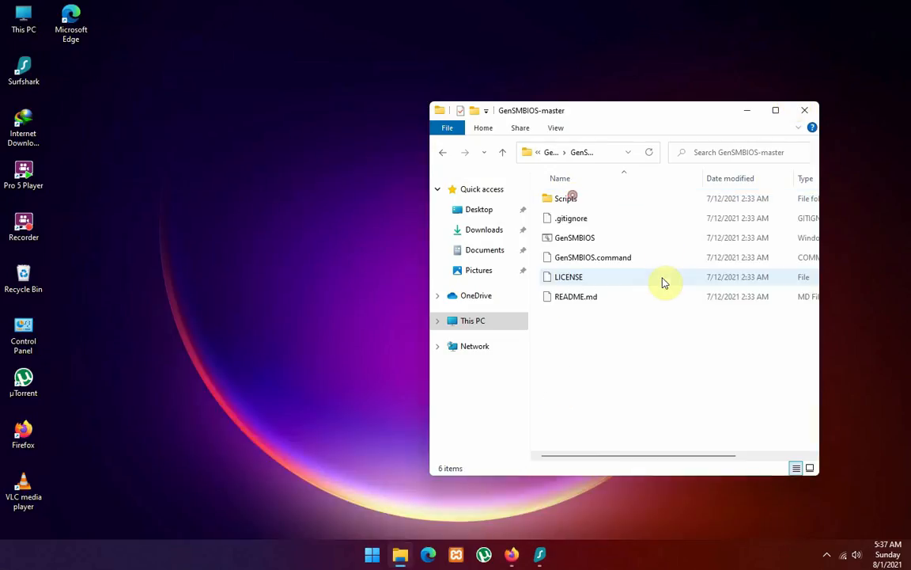
click(442, 152)
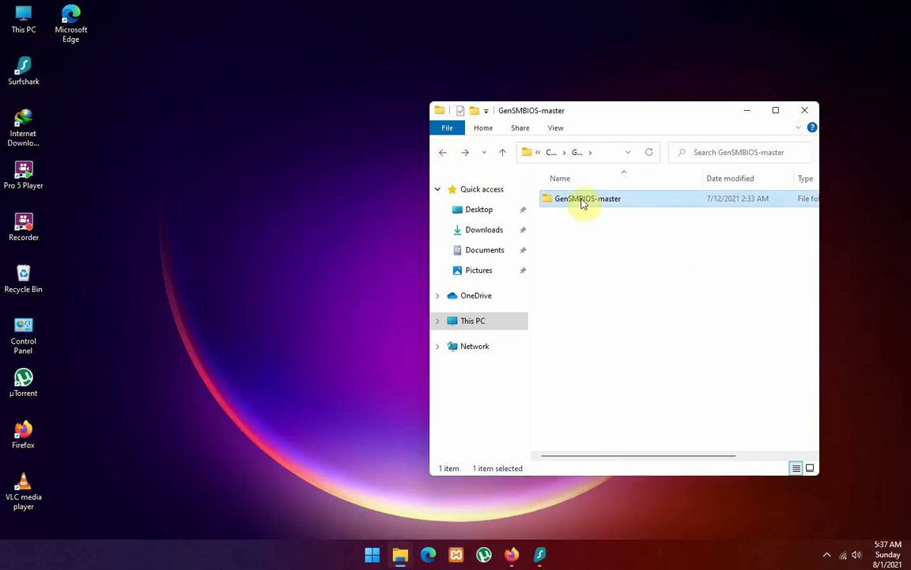
Rename the inner GenSMBIOS-master folder to GenSMBIOS and move it to the desktop.
right_click(583, 204)
click(616, 511)
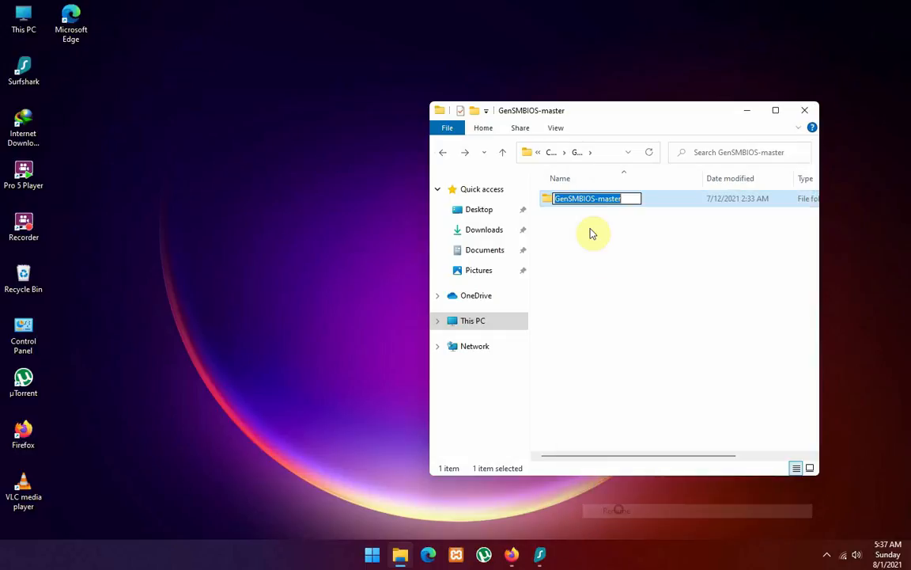
click(629, 201)
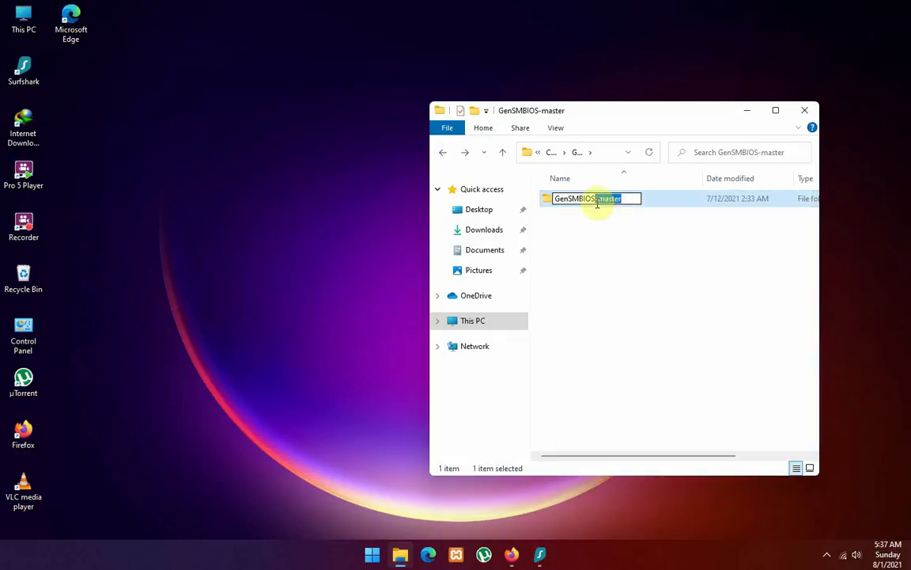
key(BackSpace)
click(605, 221)
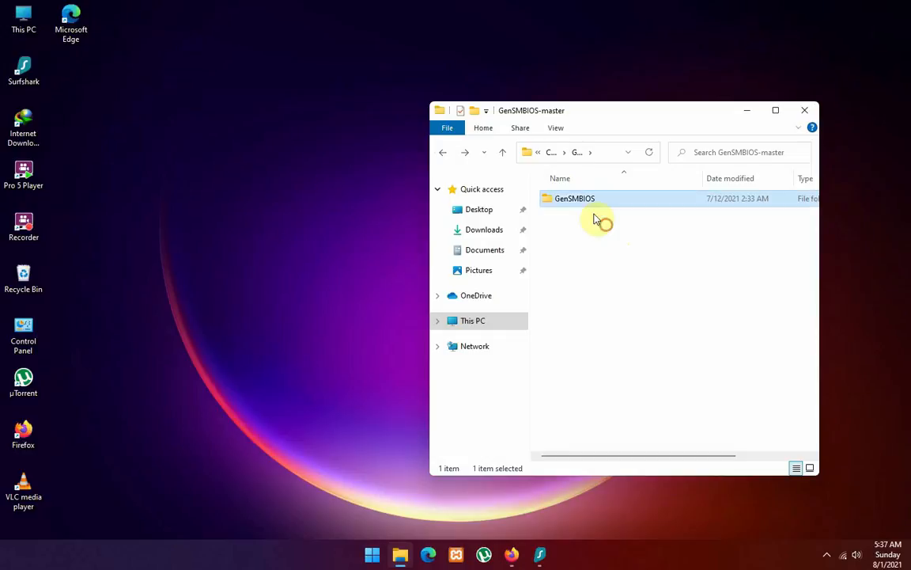
drag(576, 204, 262, 150)
click(443, 153)
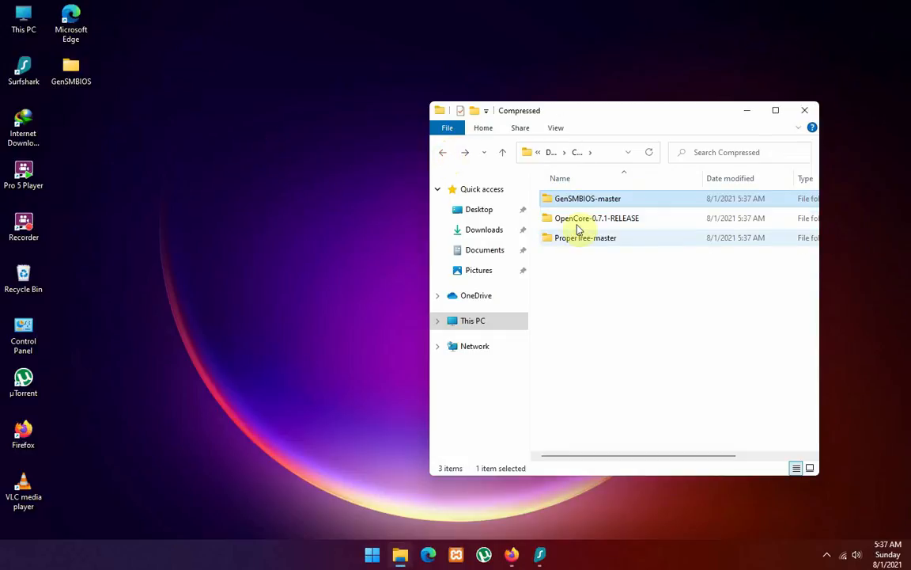
Move the EFI folder from X64 in OpenCore-0.7.1-RELEASE to the desktop.
double_click(575, 221)
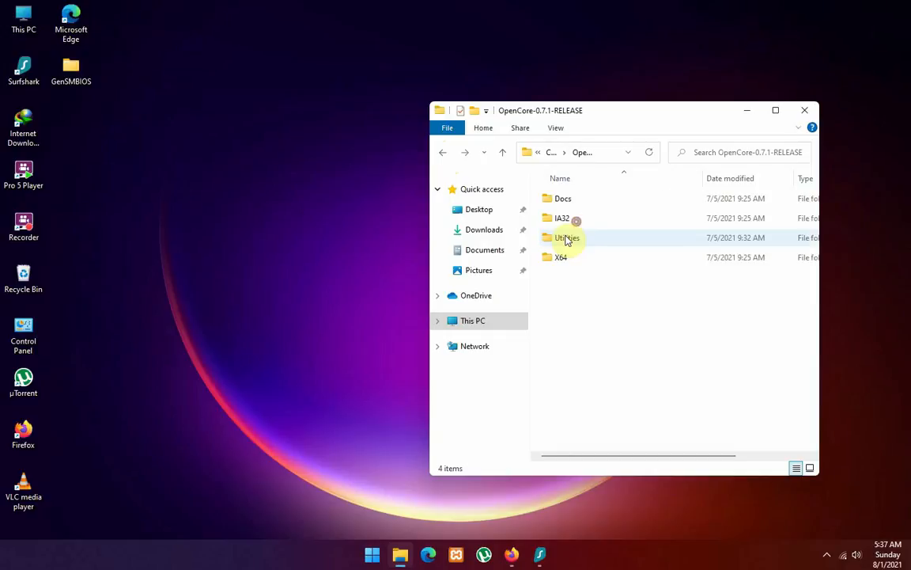
click(443, 152)
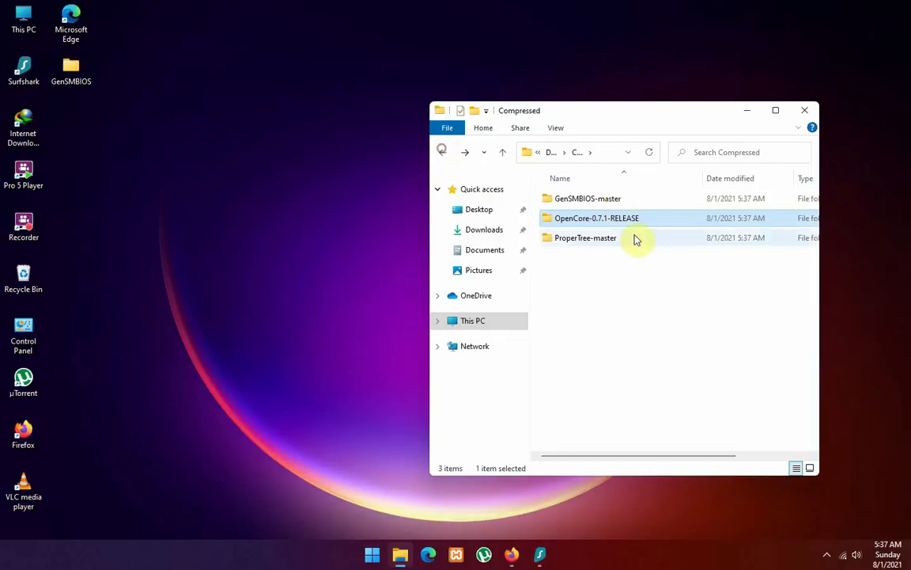
double_click(582, 221)
double_click(564, 260)
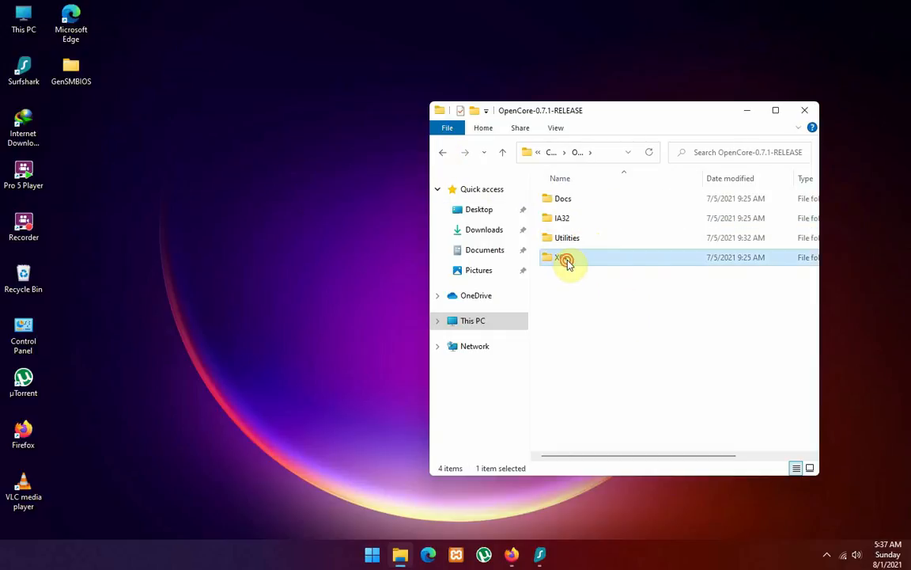
drag(562, 197, 250, 186)
click(443, 153)
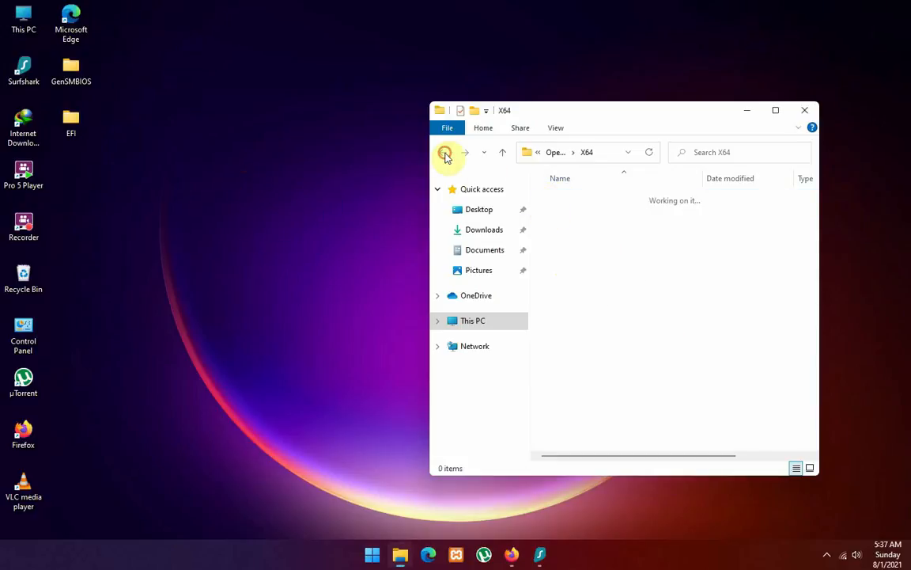
Look through the Docs folder of OpenCore-0.7.1-RELEASE, including the AcpiSamples binaries, and move Docs to the desktop.
double_click(564, 198)
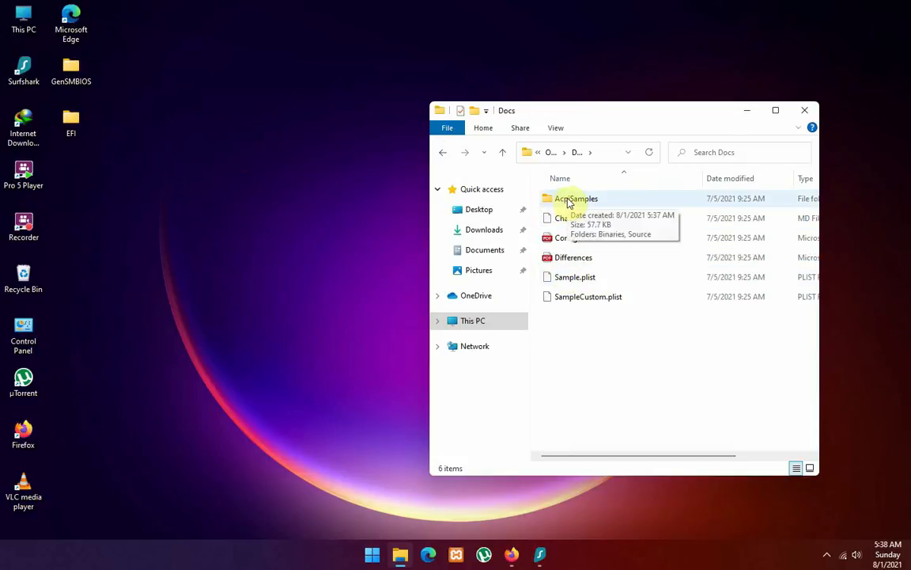
double_click(568, 199)
double_click(568, 200)
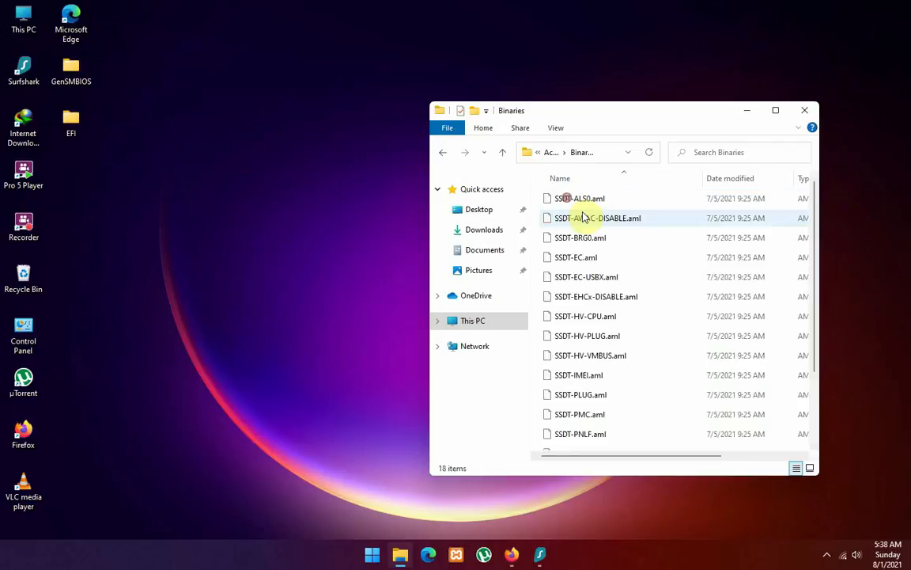
click(444, 155)
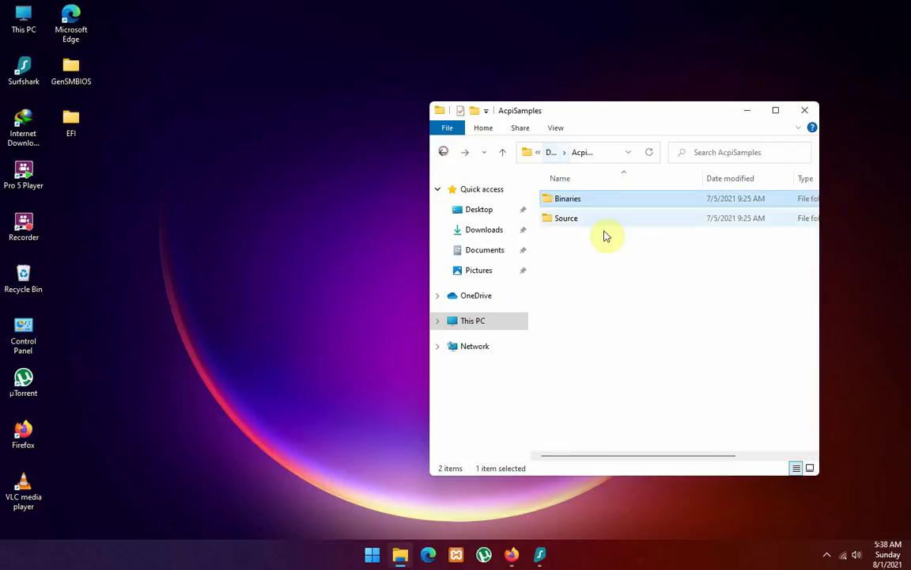
click(583, 217)
click(444, 154)
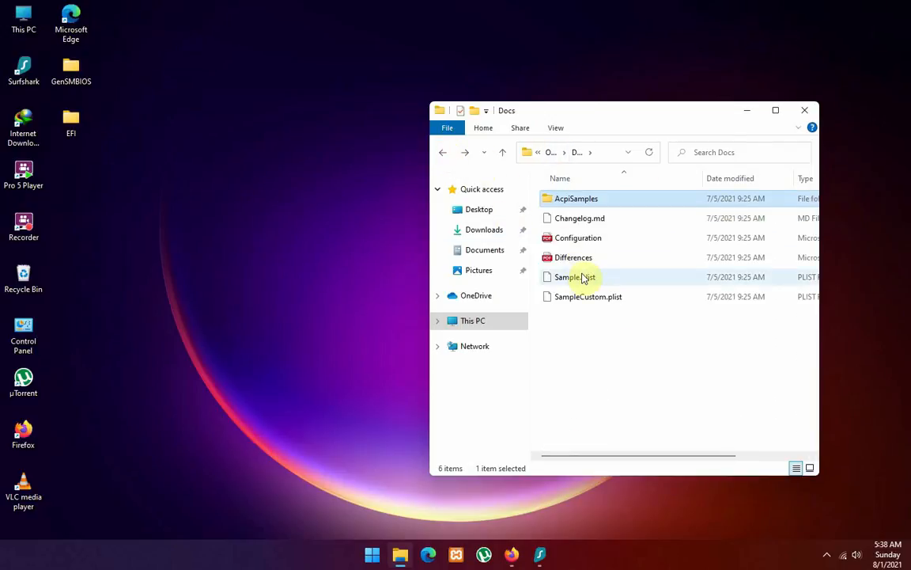
click(443, 153)
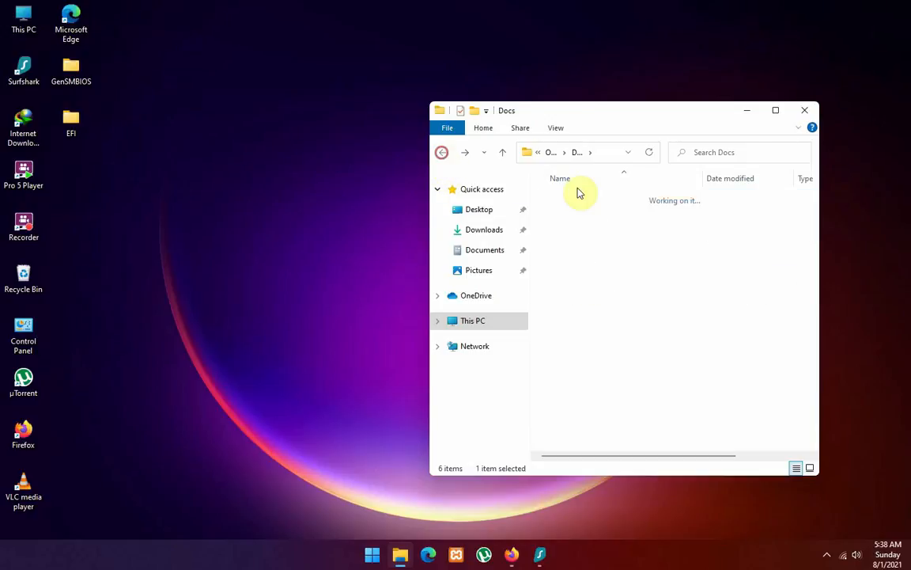
drag(580, 199, 169, 186)
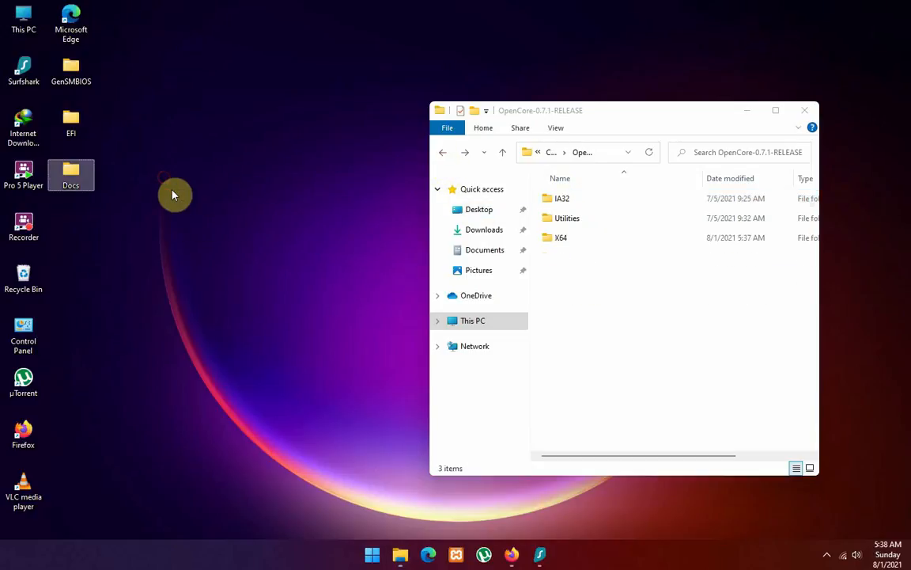
Rename the inner ProperTree-master folder to ProperTree, move it to the desktop, and close the folder window.
click(444, 152)
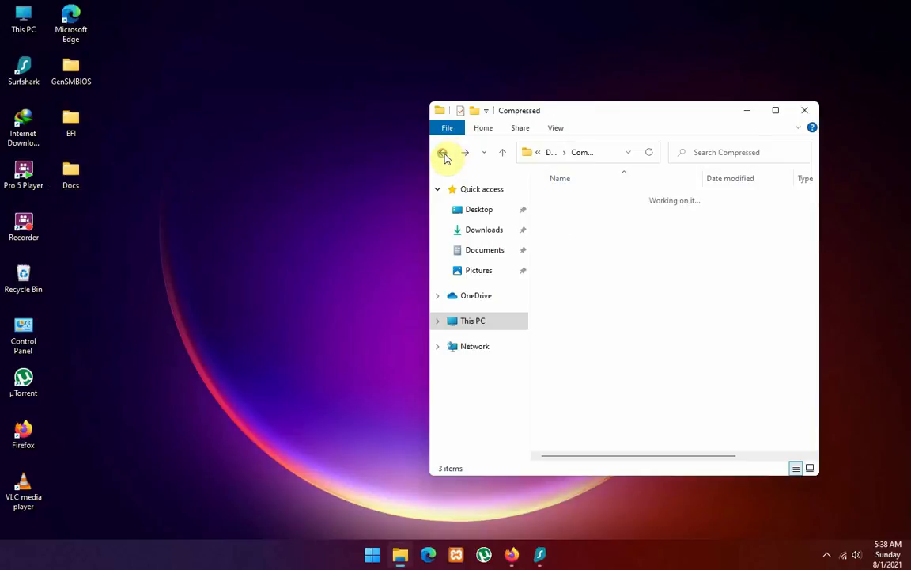
click(572, 241)
double_click(572, 241)
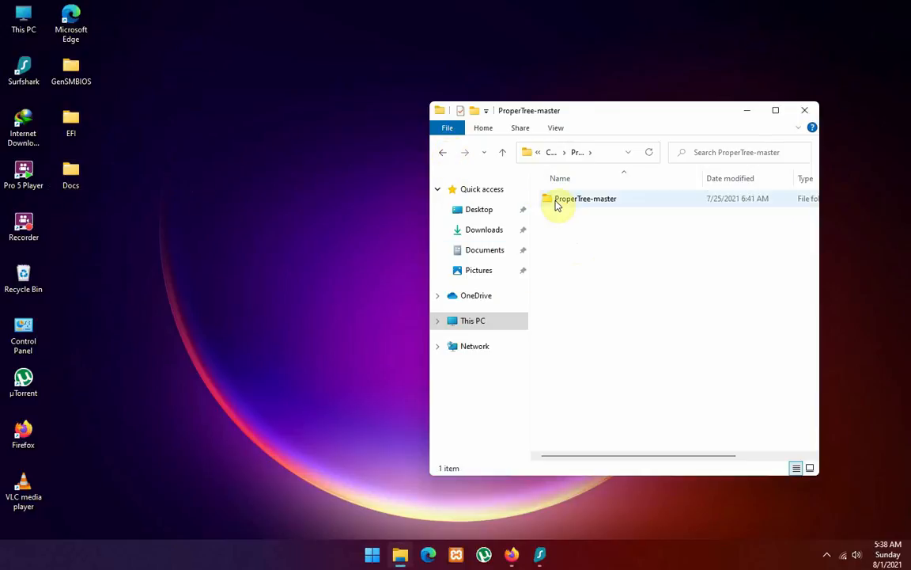
double_click(562, 202)
click(440, 153)
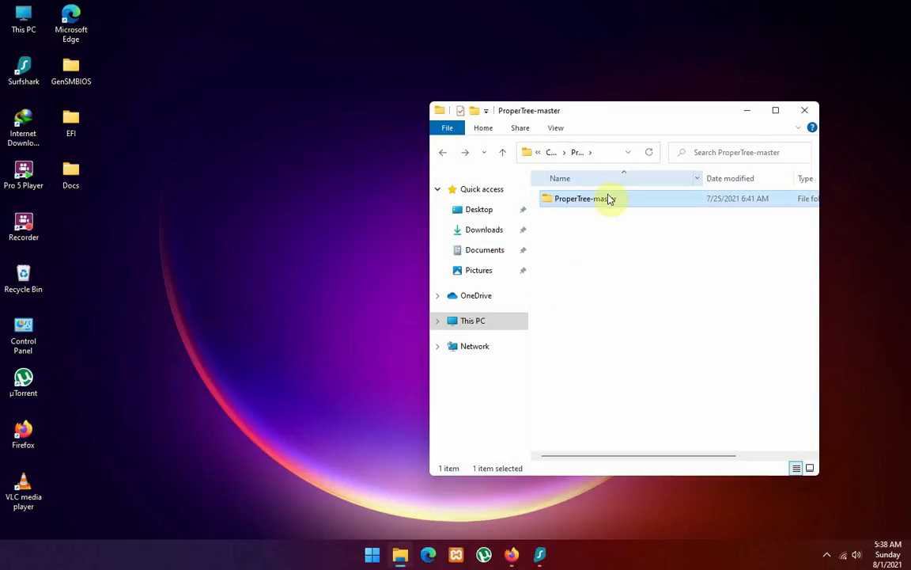
right_click(606, 199)
click(642, 510)
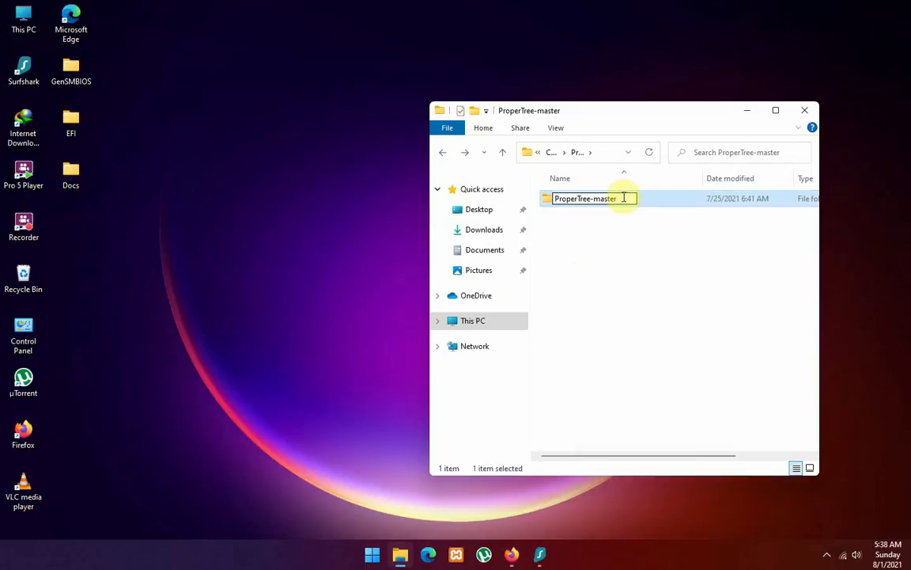
key(Return)
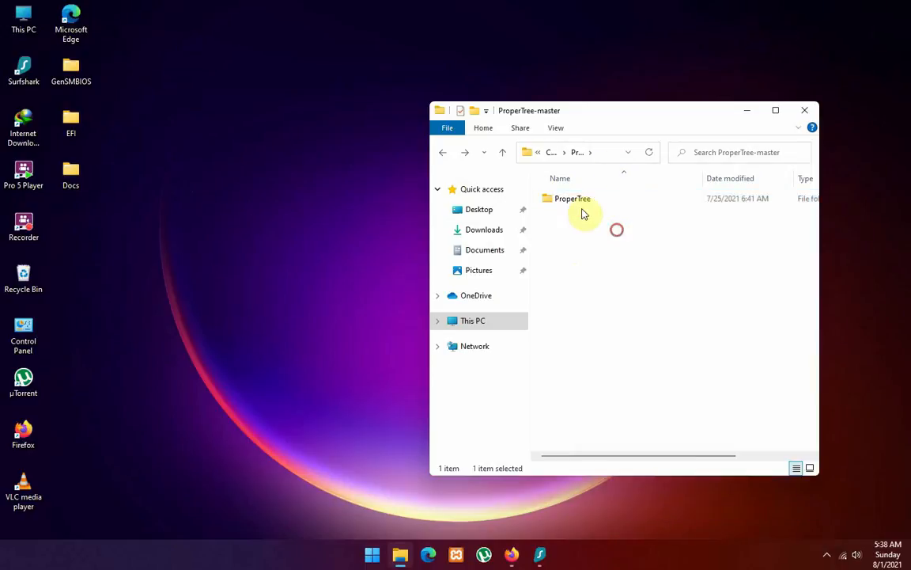
drag(567, 210, 168, 311)
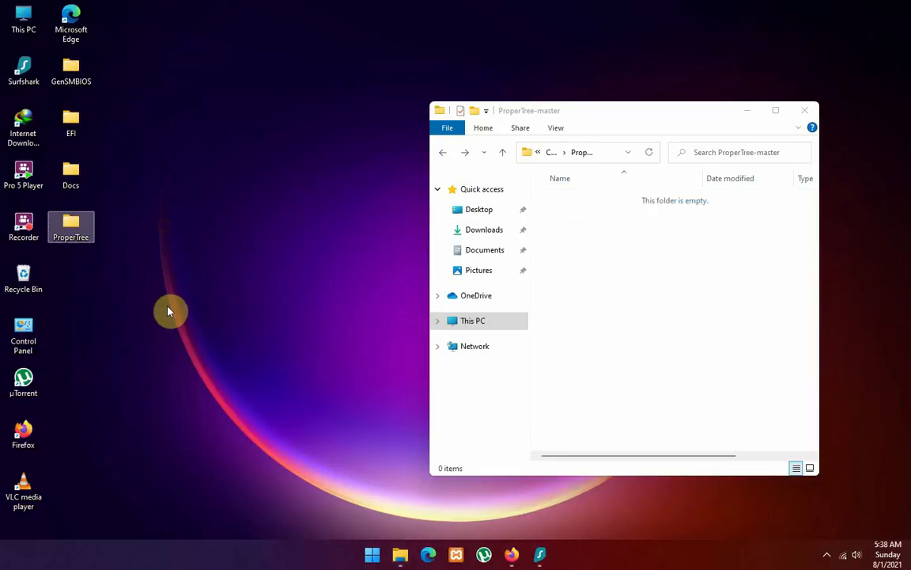
click(804, 111)
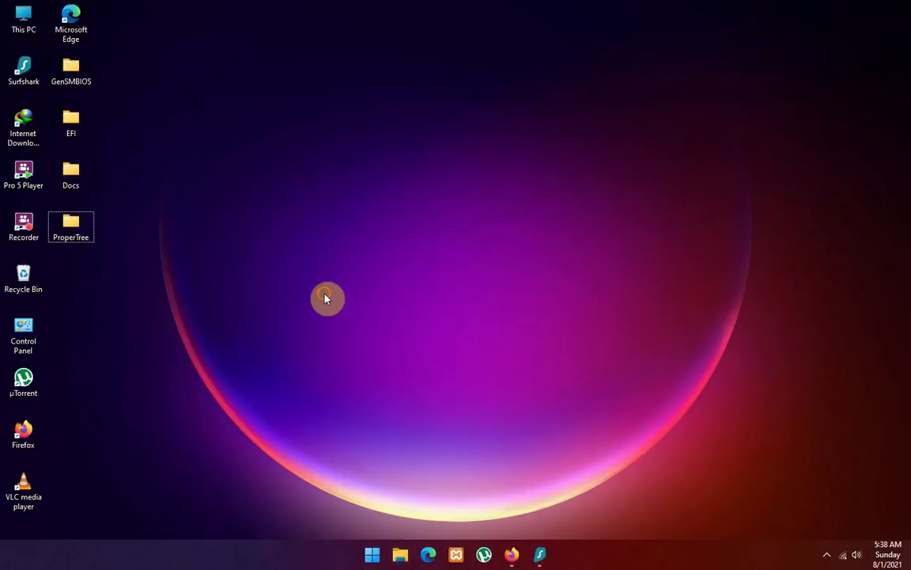
Switch to Firefox and examine the sample config.plist entries in the ACPI section of the Desktop Comet Lake guide.
click(512, 554)
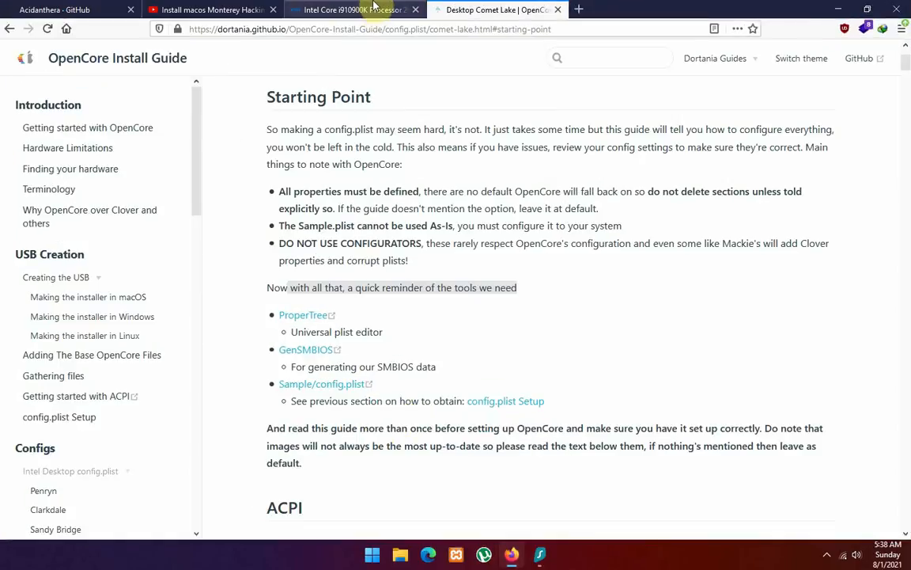
scroll(320, 255, down, 3)
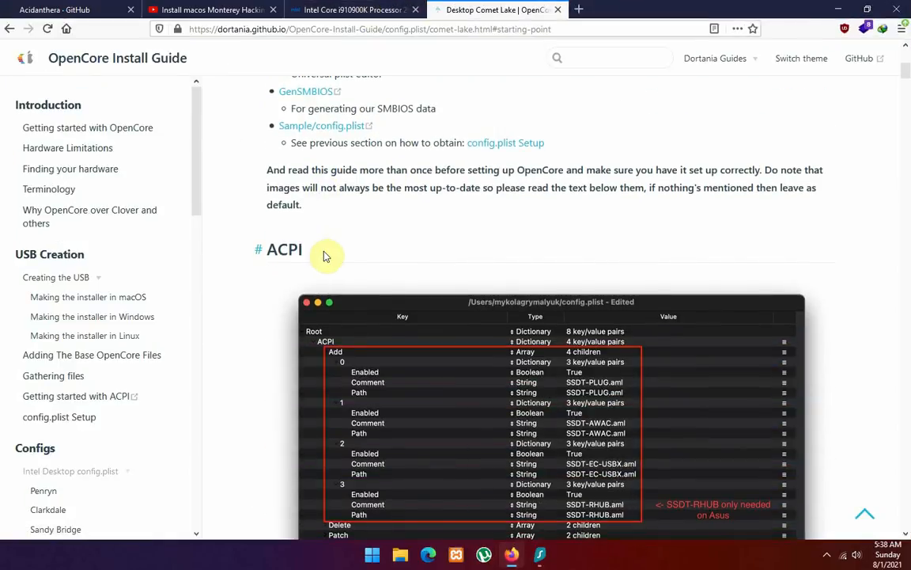
scroll(315, 294, up, 1)
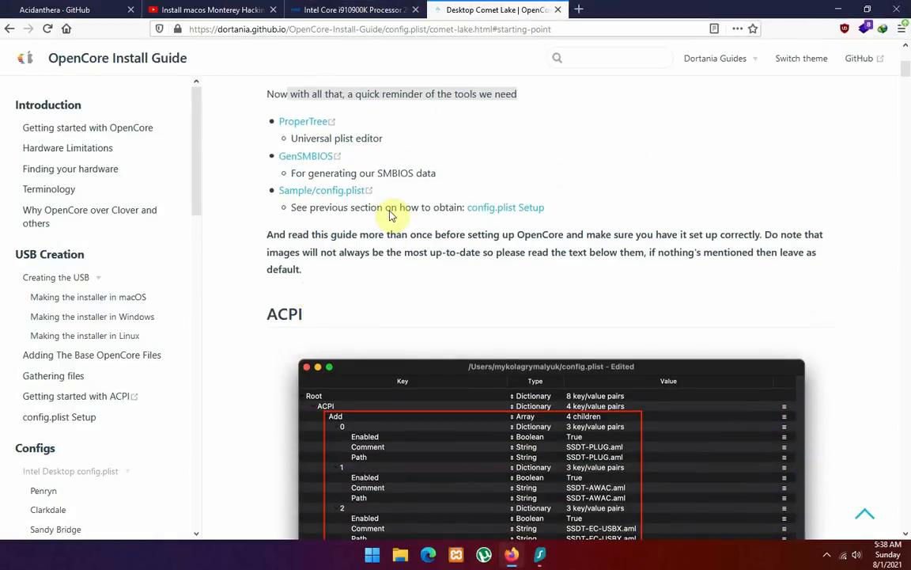
scroll(371, 269, down, 2)
scroll(387, 214, down, 2)
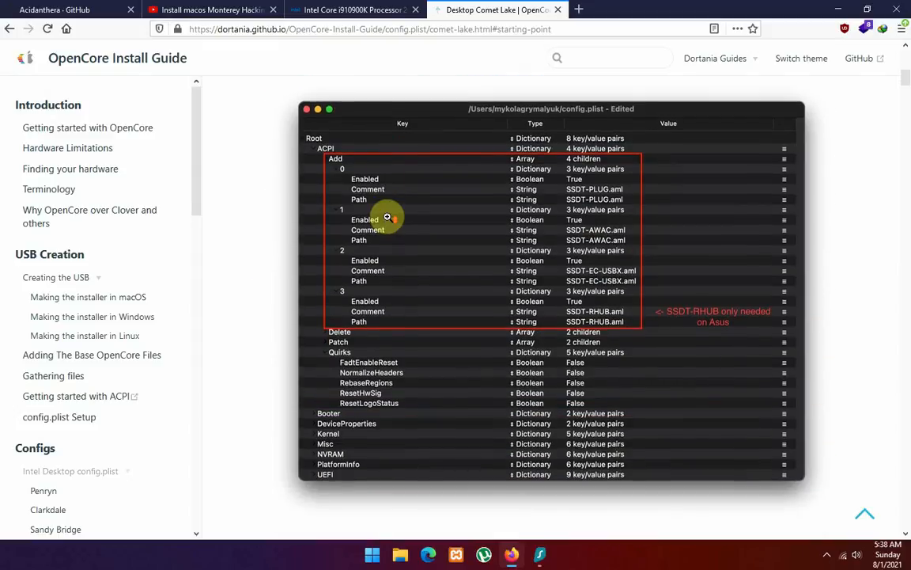
scroll(385, 228, up, 3)
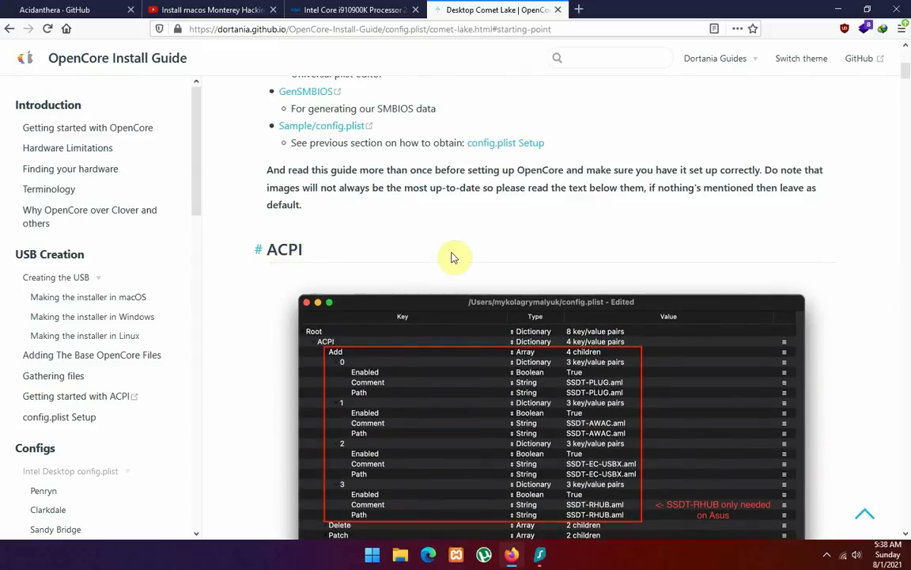
scroll(452, 255, down, 2)
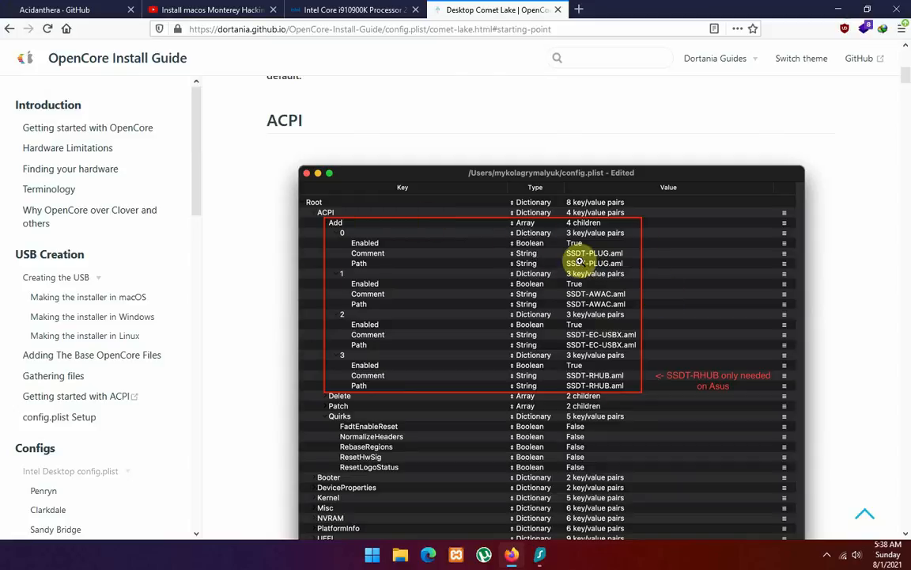
scroll(484, 256, down, 2)
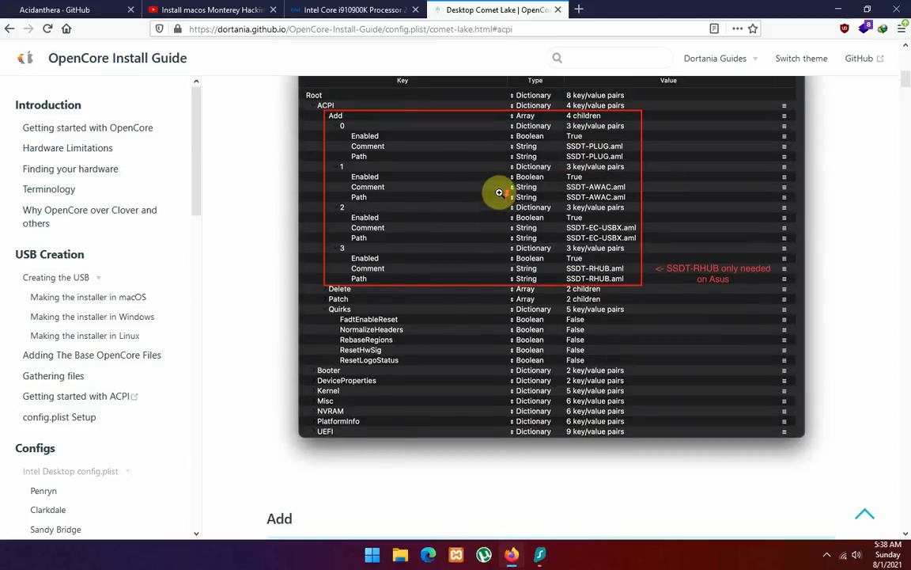
scroll(498, 193, up, 2)
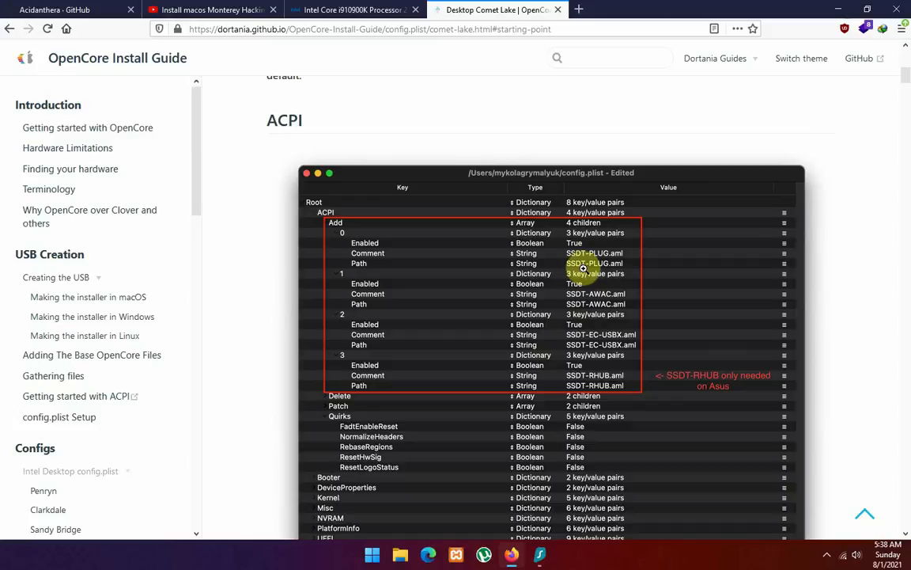
scroll(496, 320, down, 1)
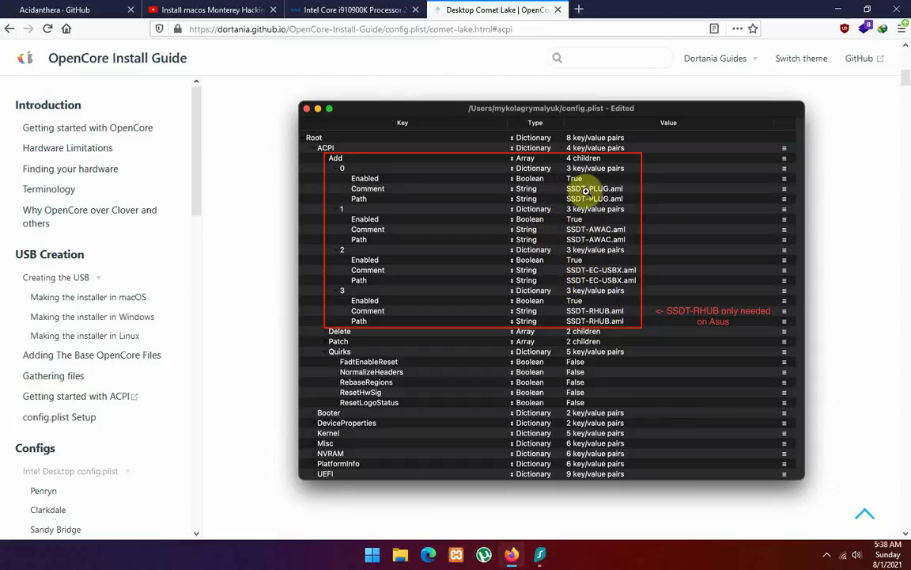
scroll(562, 268, up, 3)
scroll(522, 281, down, 5)
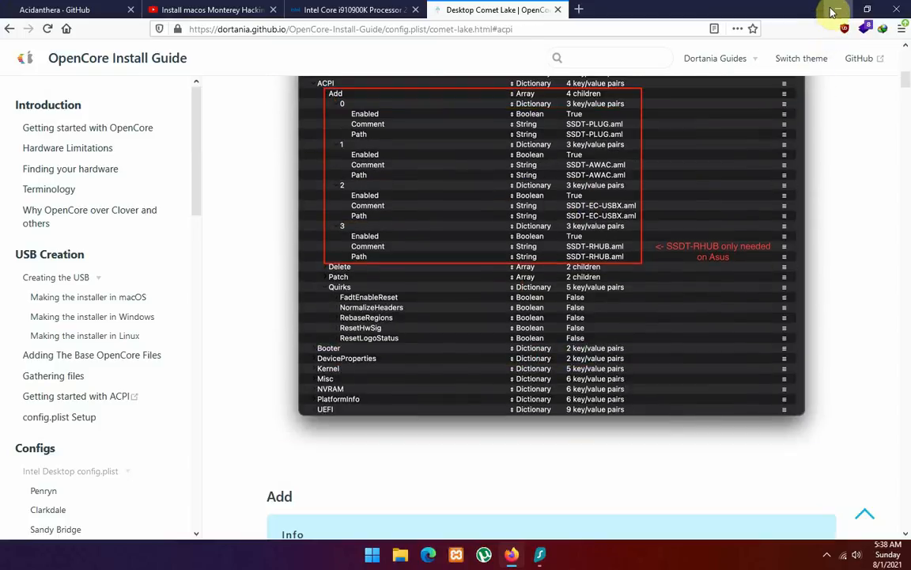
scroll(458, 348, up, 3)
scroll(459, 348, down, 4)
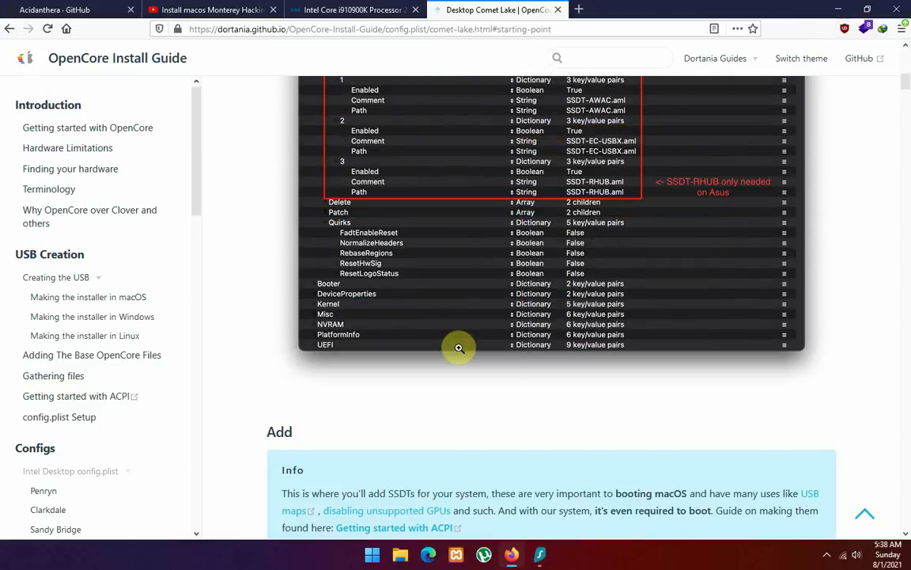
Read the table of required SSDTs in the Add part of the guide's ACPI section.
scroll(459, 348, up, 3)
scroll(472, 380, down, 5)
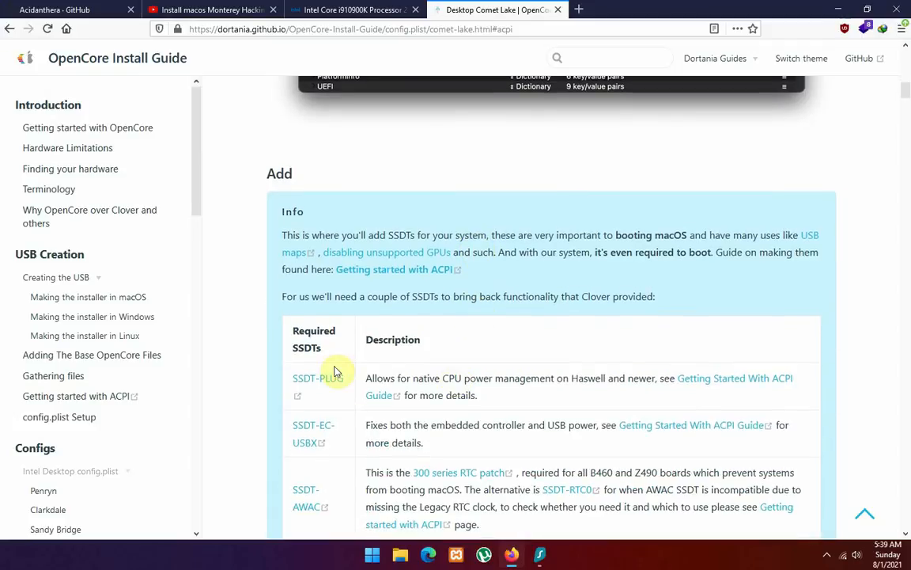
scroll(334, 372, down, 3)
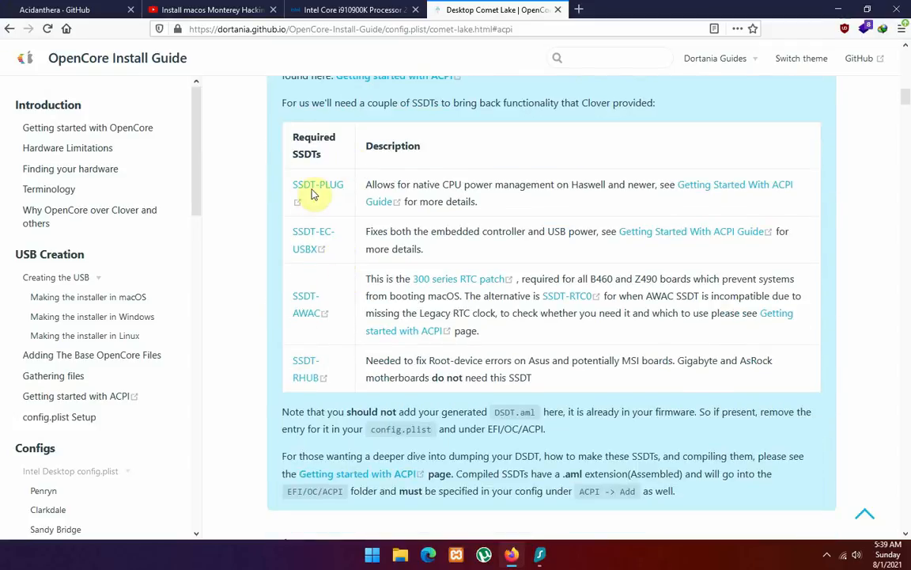
scroll(356, 207, up, 2)
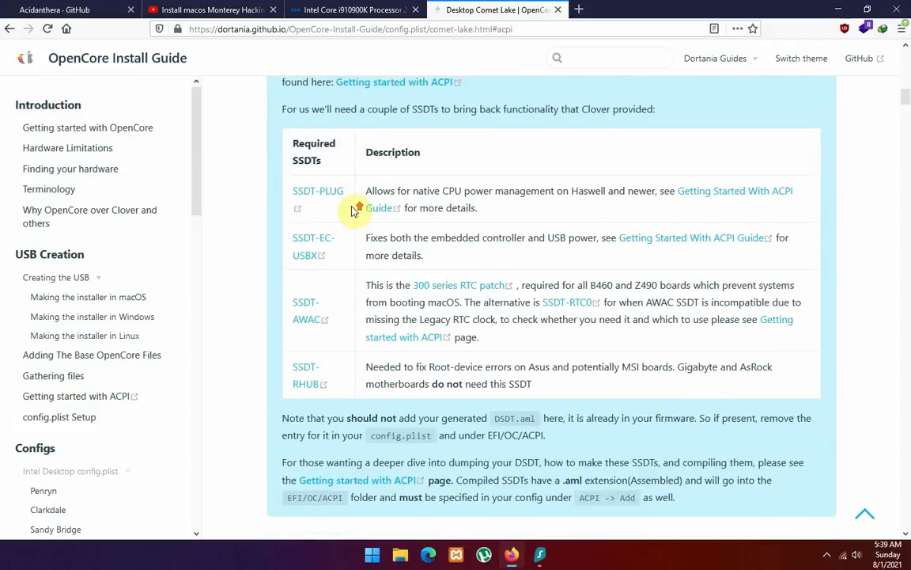
scroll(499, 287, down, 2)
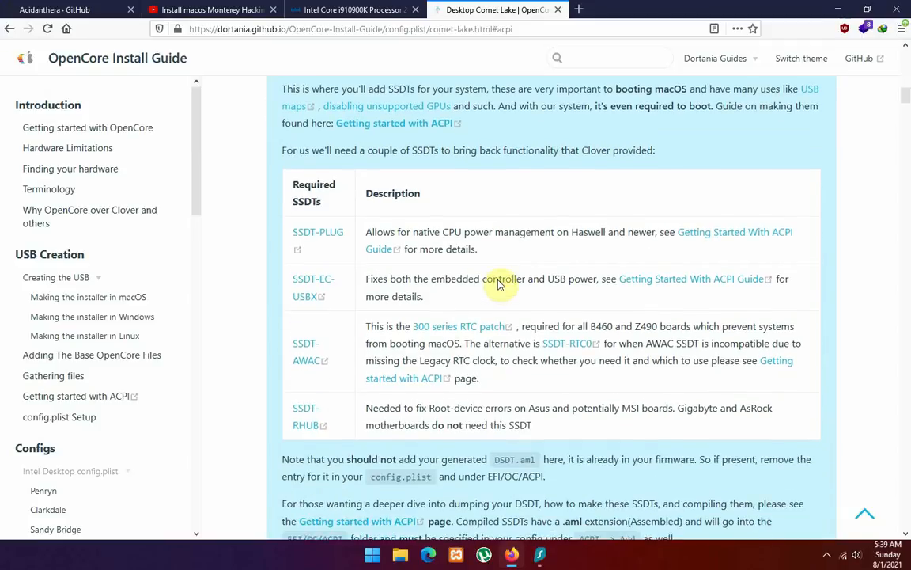
Examine the SSDT files in the Binaries folder of Docs > AcpiSamples on the desktop, widening the folder window, and close it.
key(super+d)
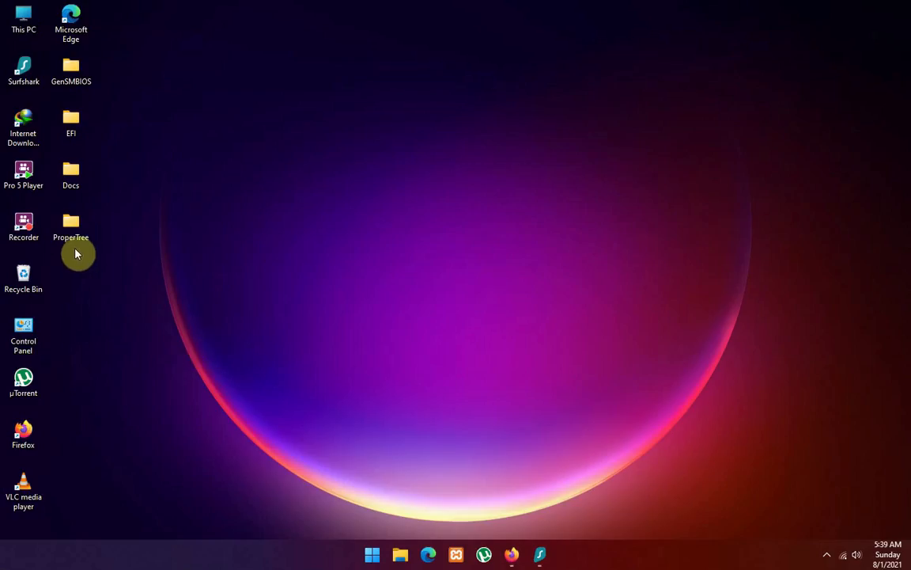
double_click(70, 170)
double_click(578, 197)
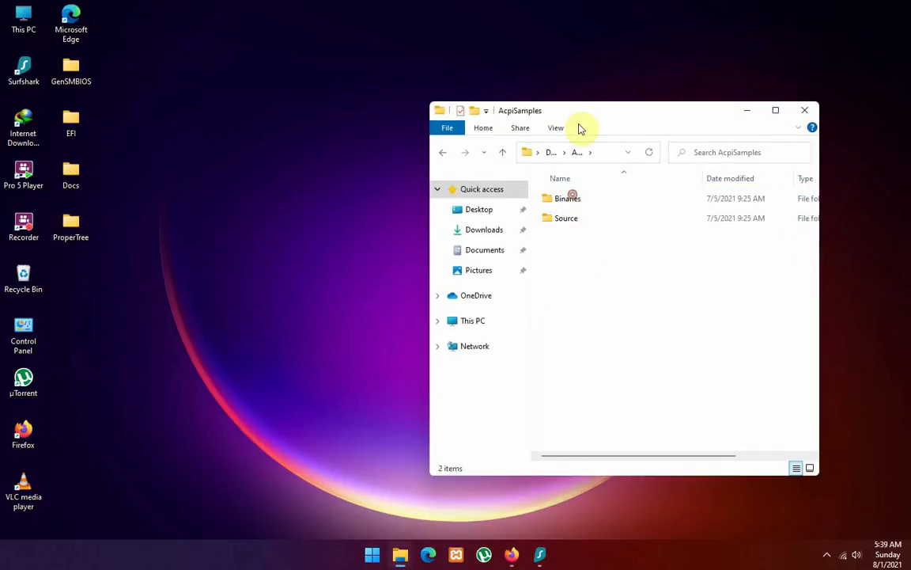
drag(576, 110, 412, 95)
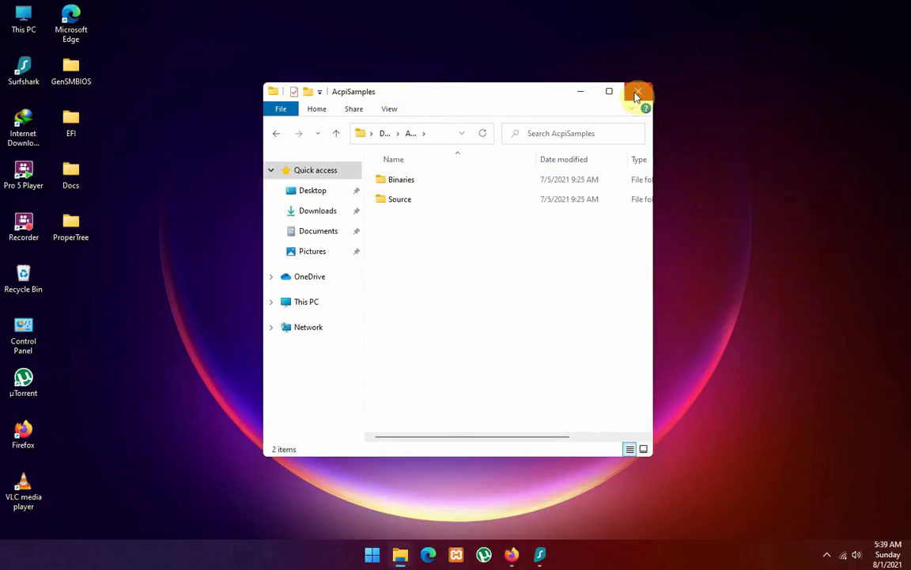
double_click(407, 182)
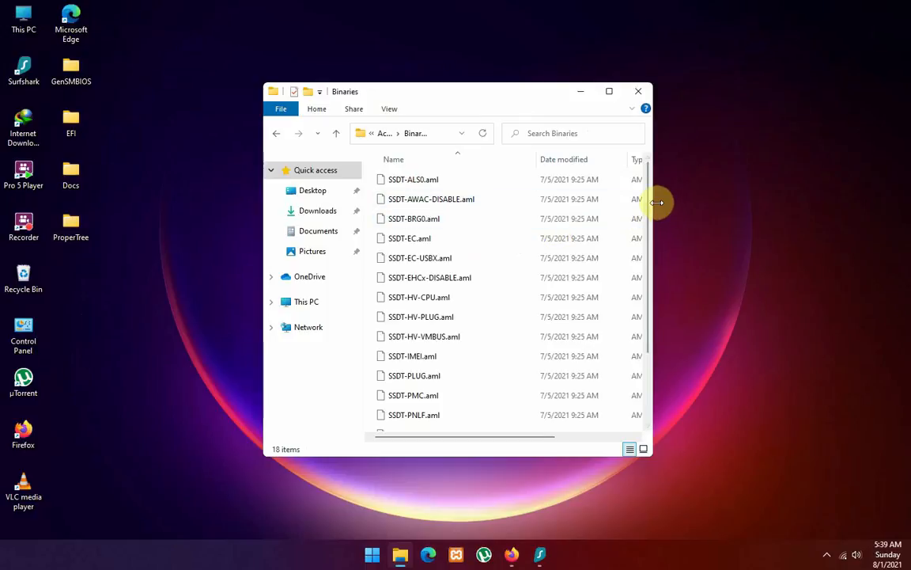
drag(653, 207, 806, 248)
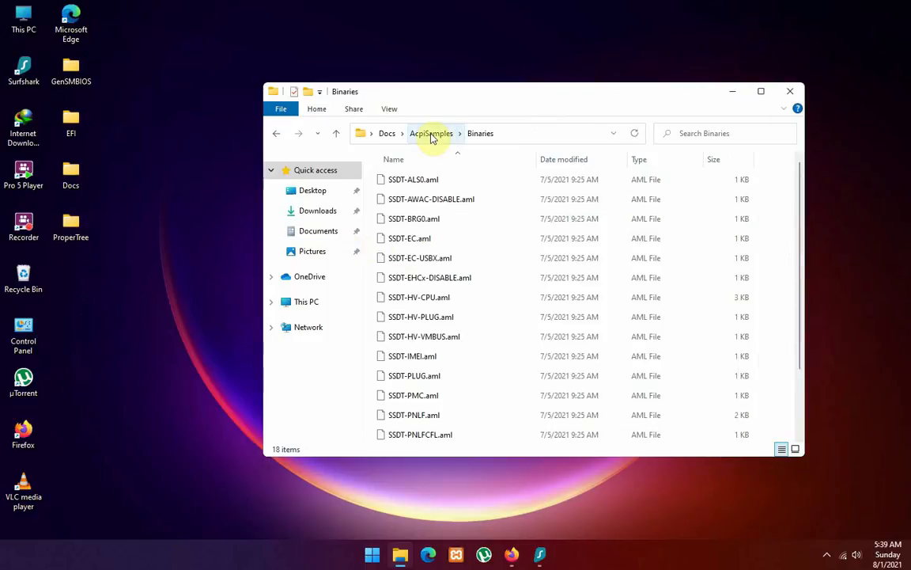
click(279, 135)
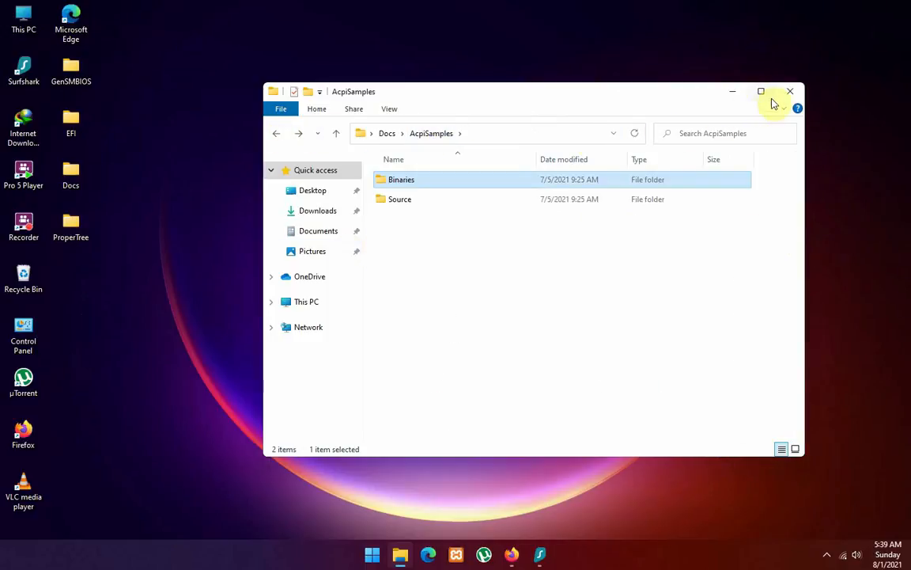
click(790, 96)
Return to Firefox, find OcBinaryData in the Acidanthera GitHub repository list and open it in a new tab.
click(511, 553)
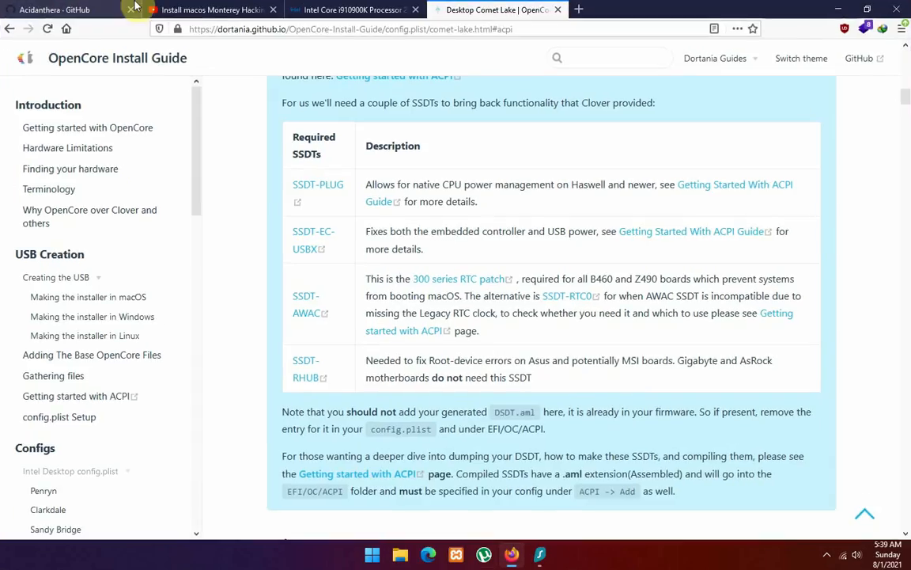
click(109, 11)
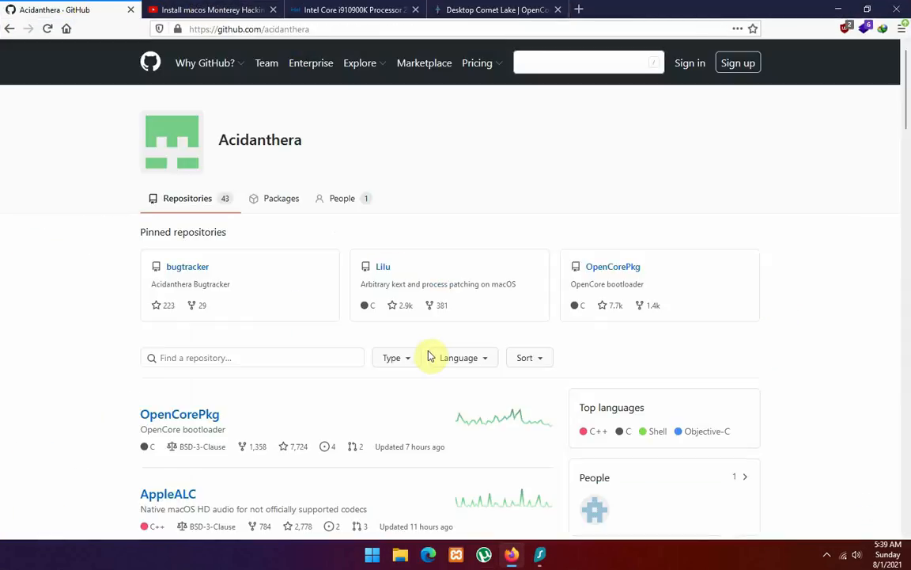
scroll(431, 354, down, 8)
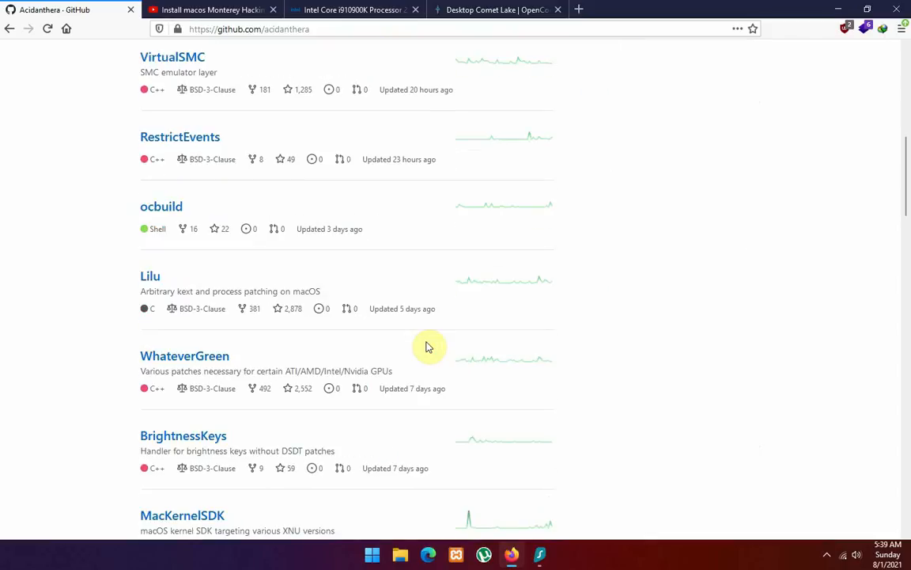
scroll(235, 331, down, 5)
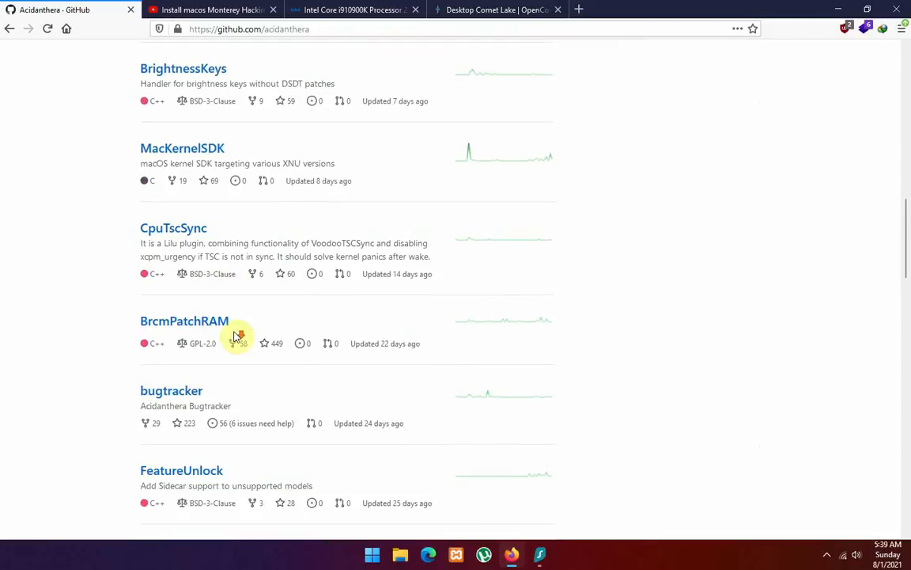
scroll(235, 335, down, 6)
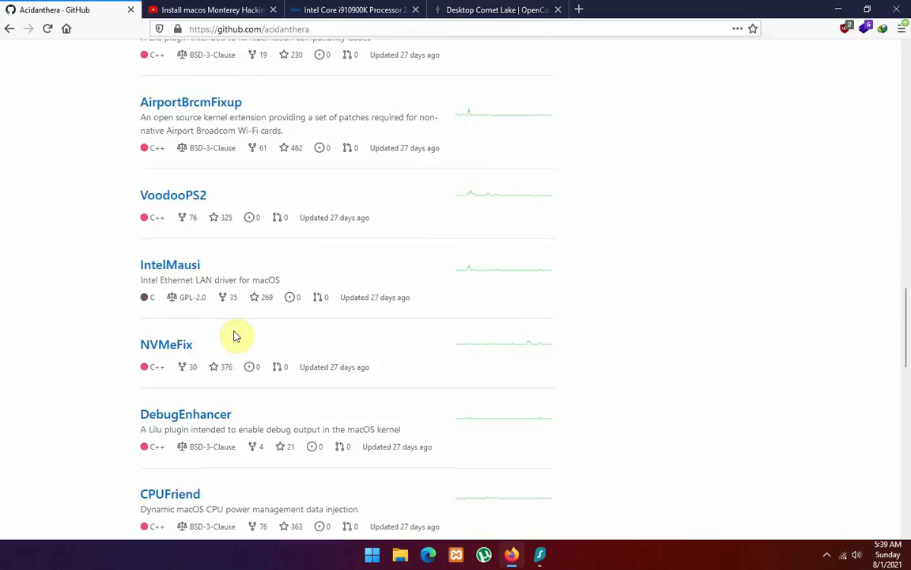
scroll(235, 335, down, 1)
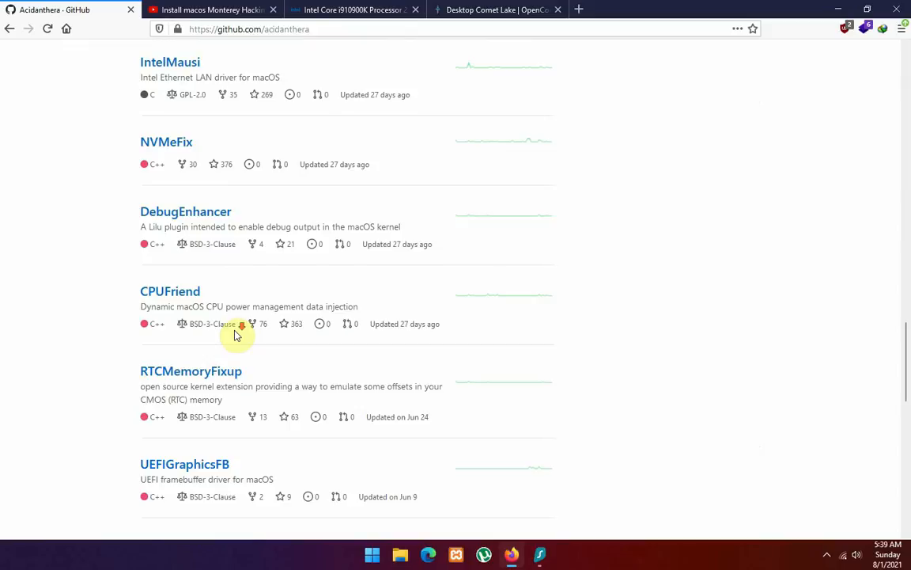
scroll(235, 336, down, 3)
scroll(235, 335, down, 3)
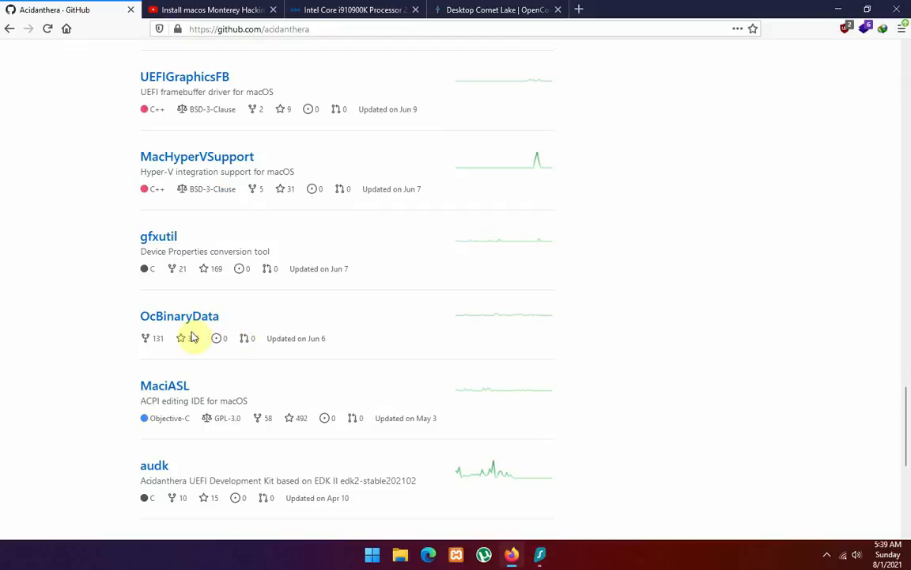
scroll(194, 338, down, 3)
right_click(160, 190)
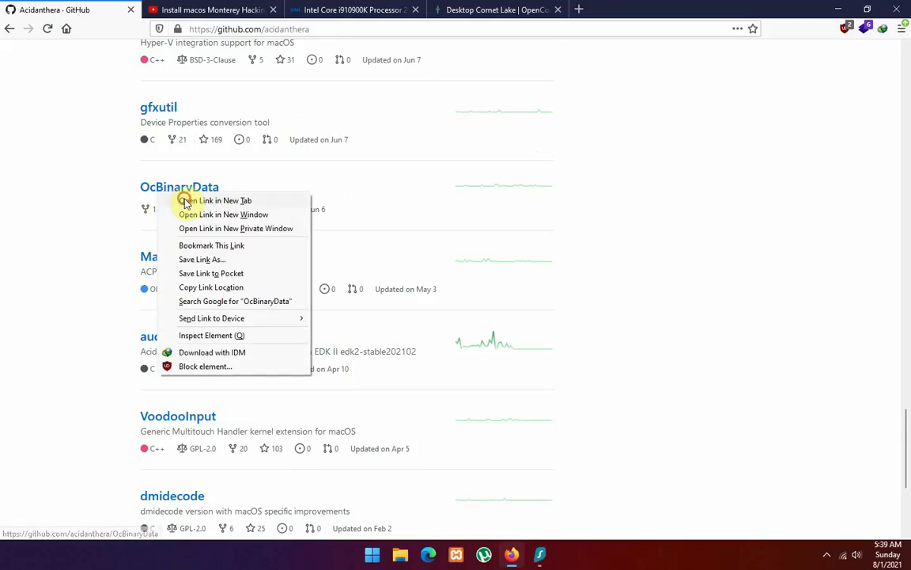
click(185, 202)
click(209, 6)
click(59, 10)
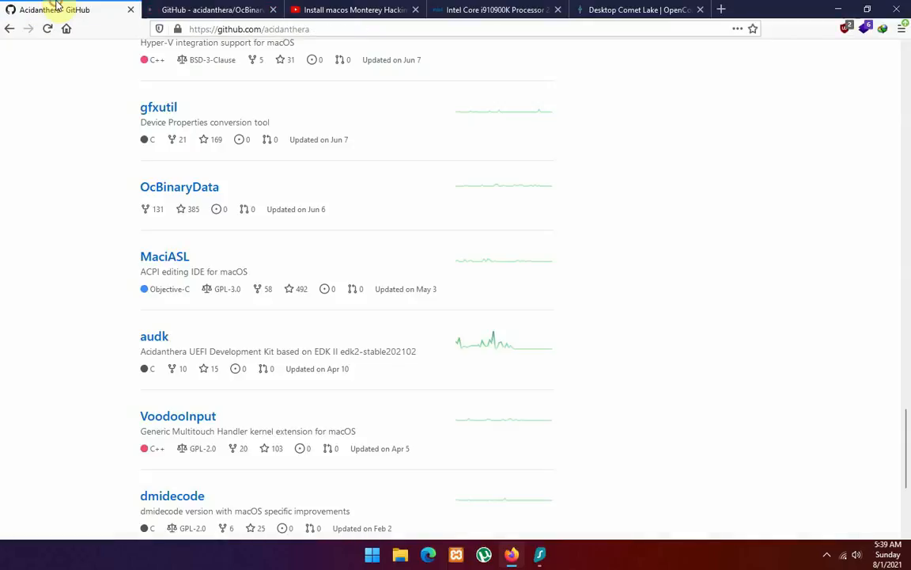
click(173, 10)
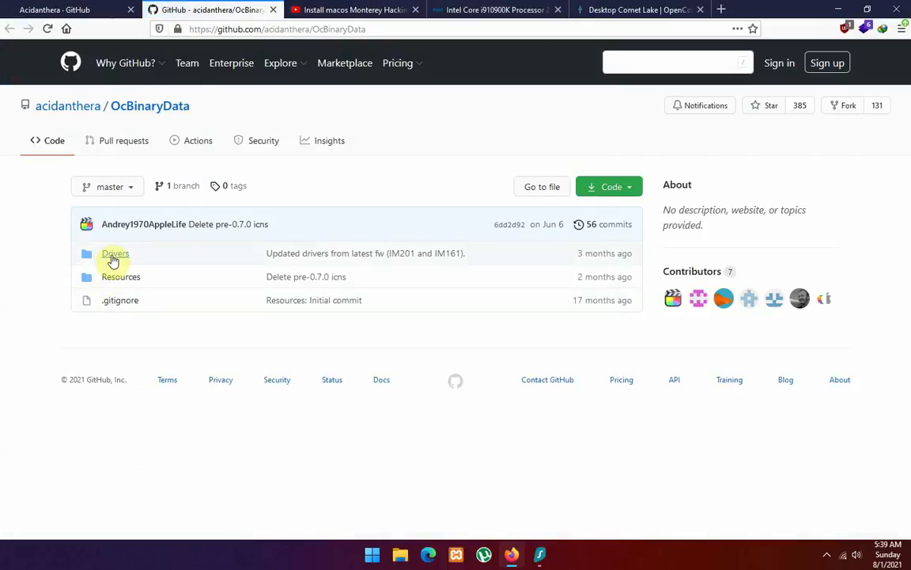
Download the OcBinaryData repository as a ZIP and minimize the download progress window.
click(610, 190)
click(474, 341)
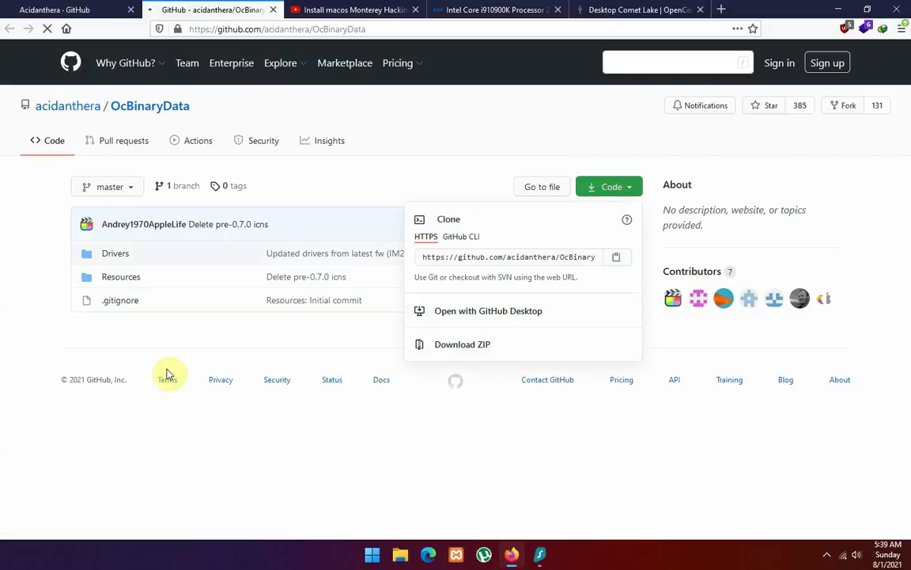
click(460, 333)
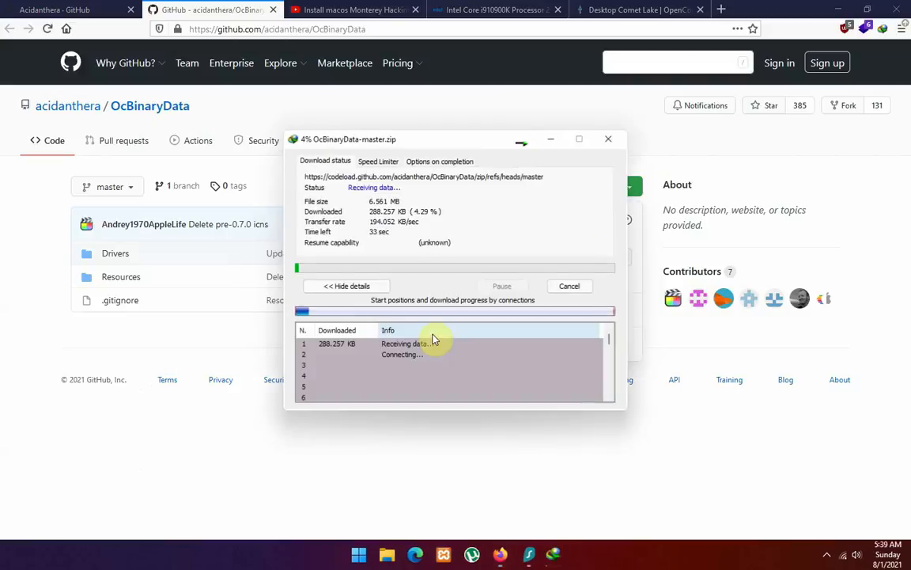
click(554, 145)
Go back to the Acidanthera repository list and open its second page.
click(57, 8)
scroll(190, 331, down, 3)
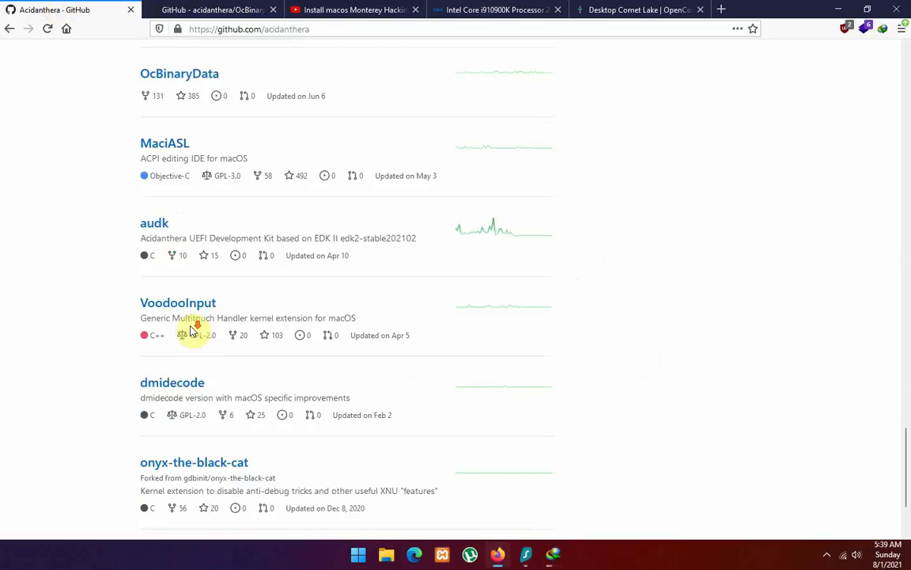
scroll(190, 331, down, 3)
click(395, 425)
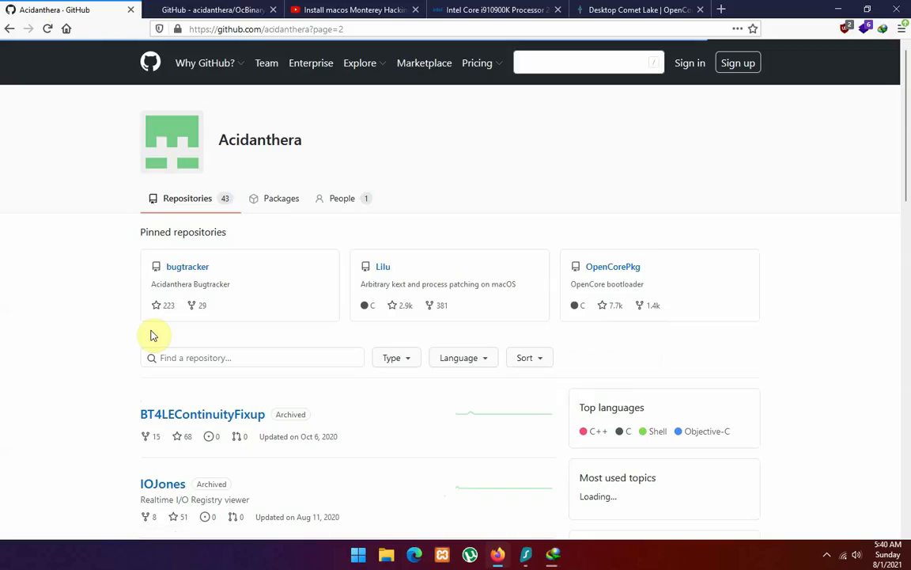
Look through the archived repositories on the second page of the Acidanthera list, closing the OcBinaryData download notice.
scroll(152, 335, down, 3)
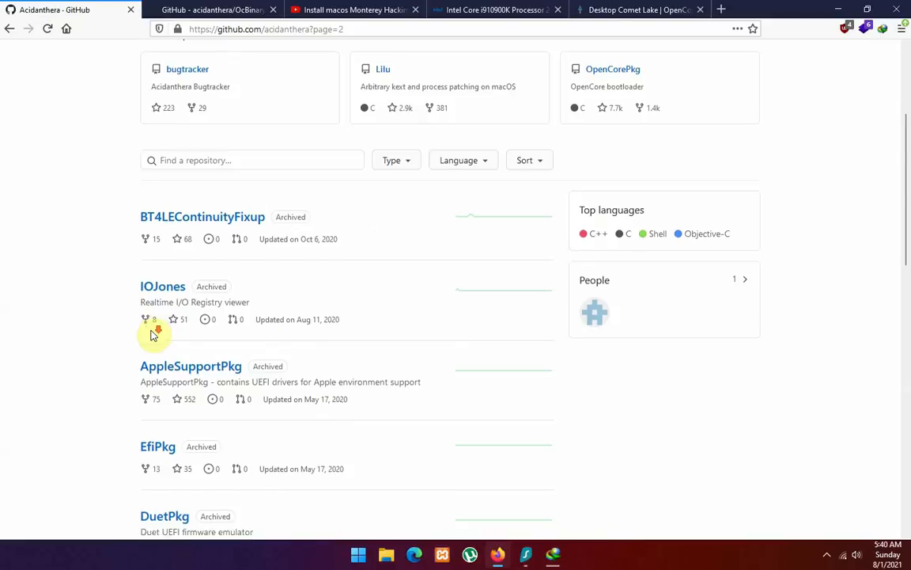
scroll(152, 336, down, 5)
scroll(153, 335, down, 2)
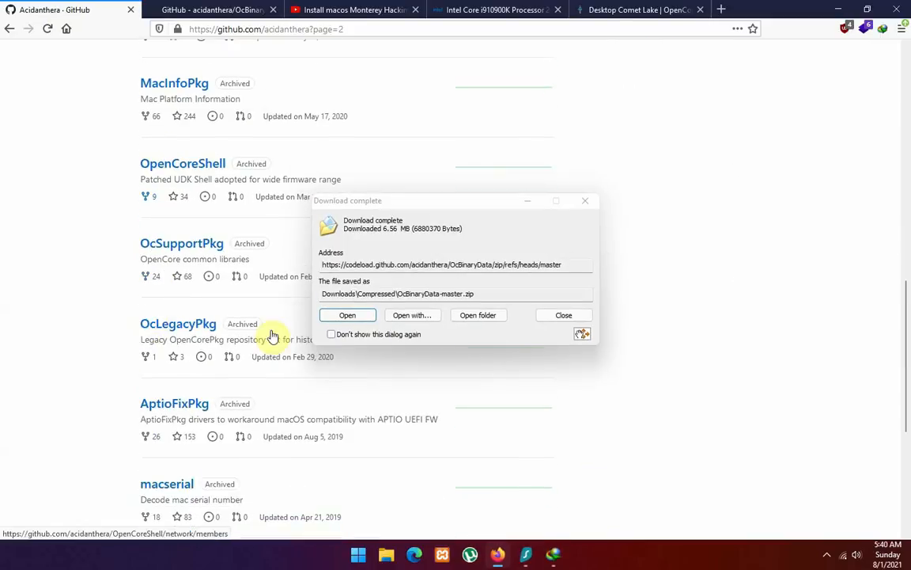
click(557, 315)
scroll(6, 357, down, 1)
scroll(6, 357, down, 3)
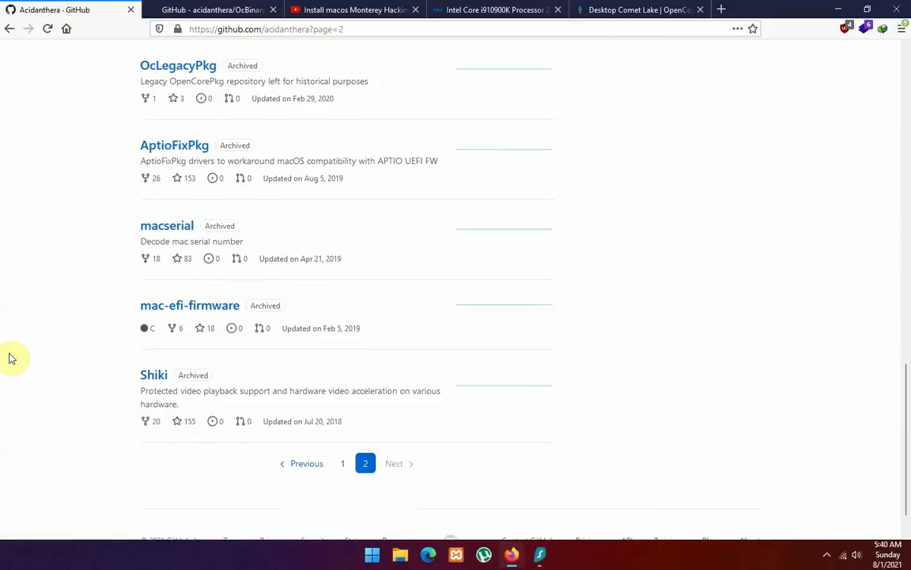
scroll(388, 238, up, 9)
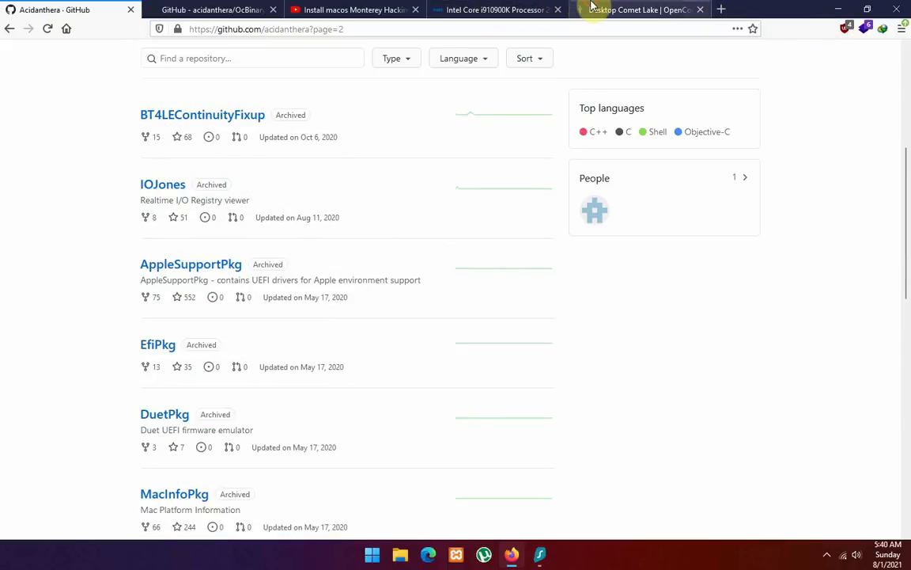
Return to the Desktop Comet Lake guide and open the SSDT-AWAC row's "Getting started with ACPI" link in a new tab.
click(590, 10)
scroll(356, 396, down, 3)
scroll(387, 264, up, 2)
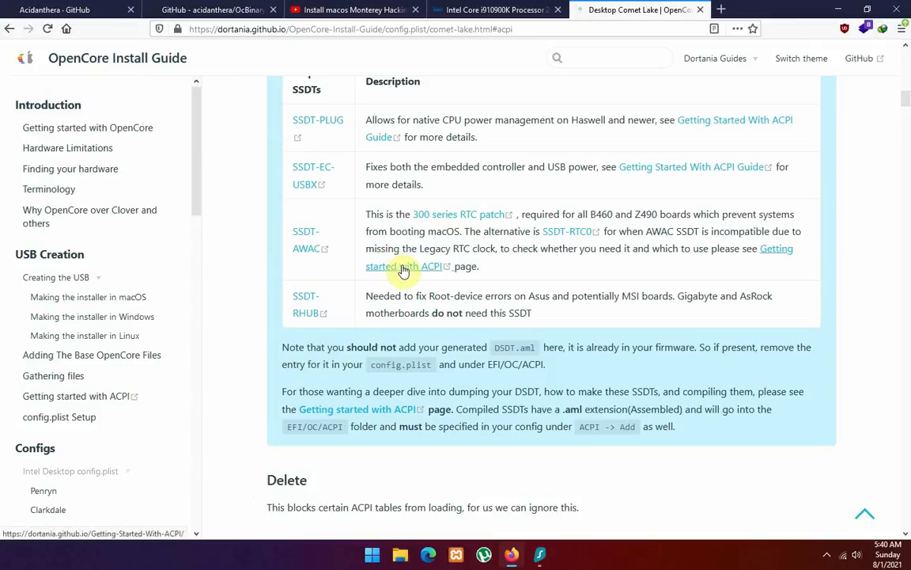
right_click(403, 270)
click(431, 274)
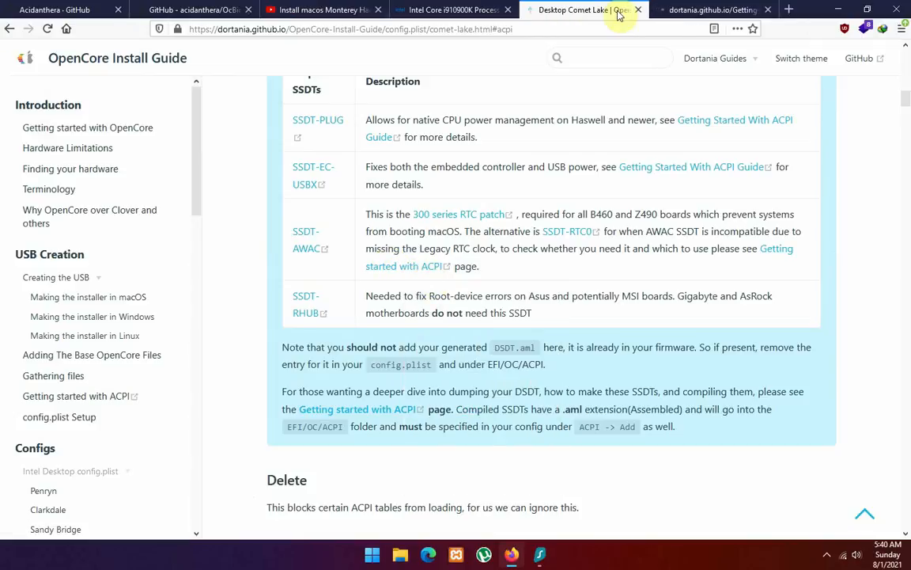
click(665, 8)
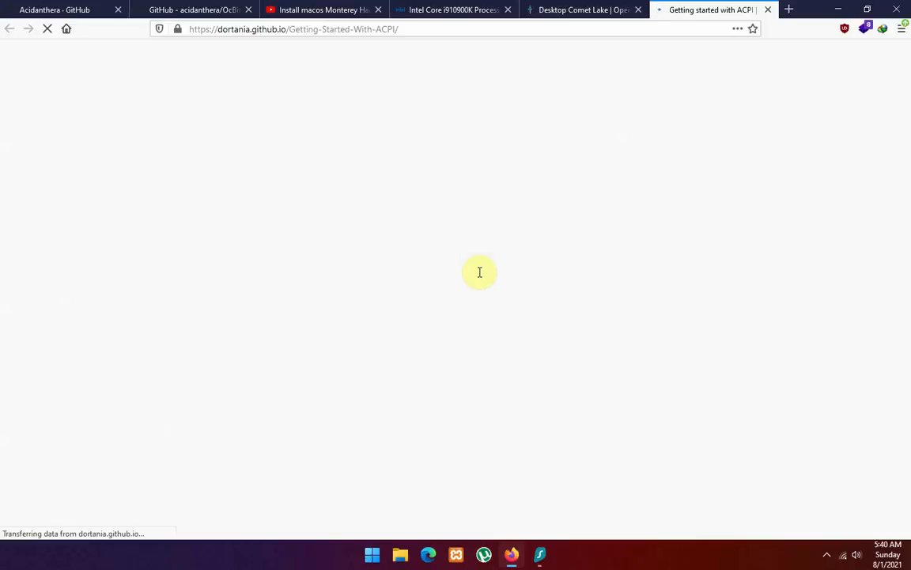
Skim the quick explainer on ACPI and open the Choosing the SSDTs page.
scroll(464, 420, down, 3)
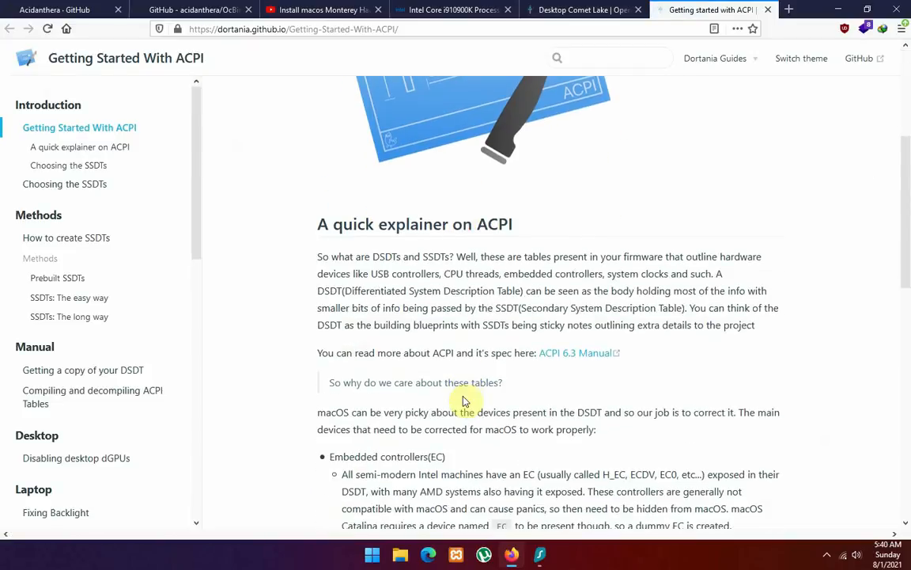
scroll(465, 401, down, 4)
scroll(524, 391, up, 3)
scroll(524, 274, down, 6)
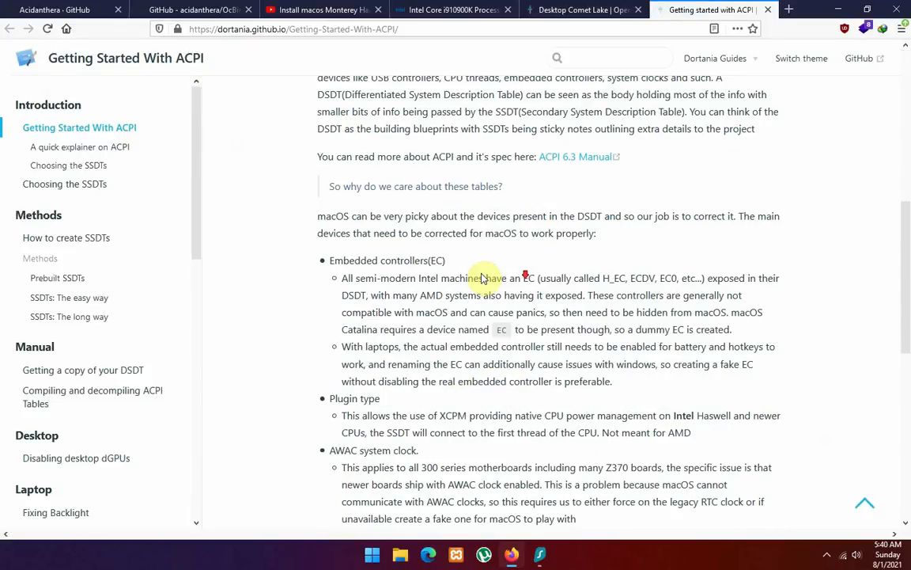
scroll(413, 269, down, 3)
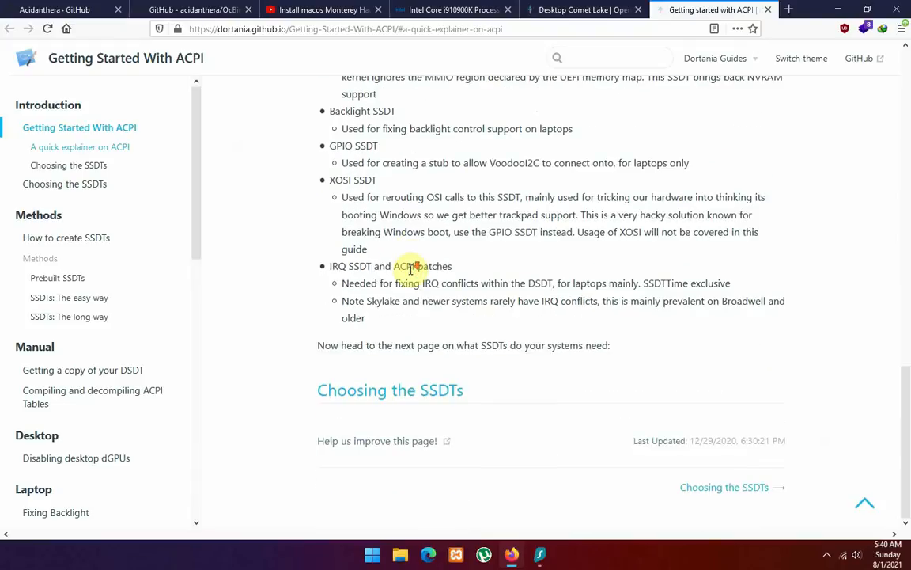
click(457, 388)
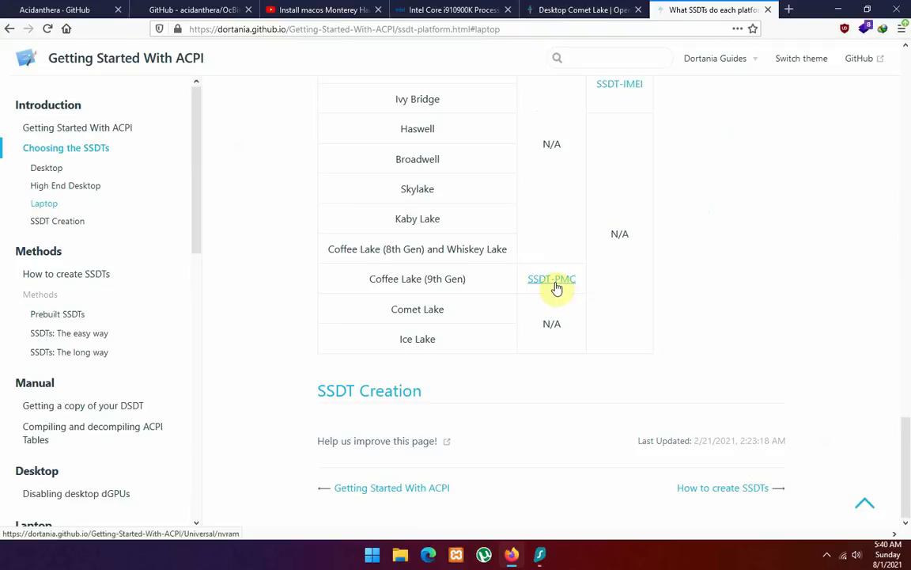
Find SSDT-RHUB in the Laptop SSDT table, open it in a new tab and view its methods.
scroll(557, 289, up, 3)
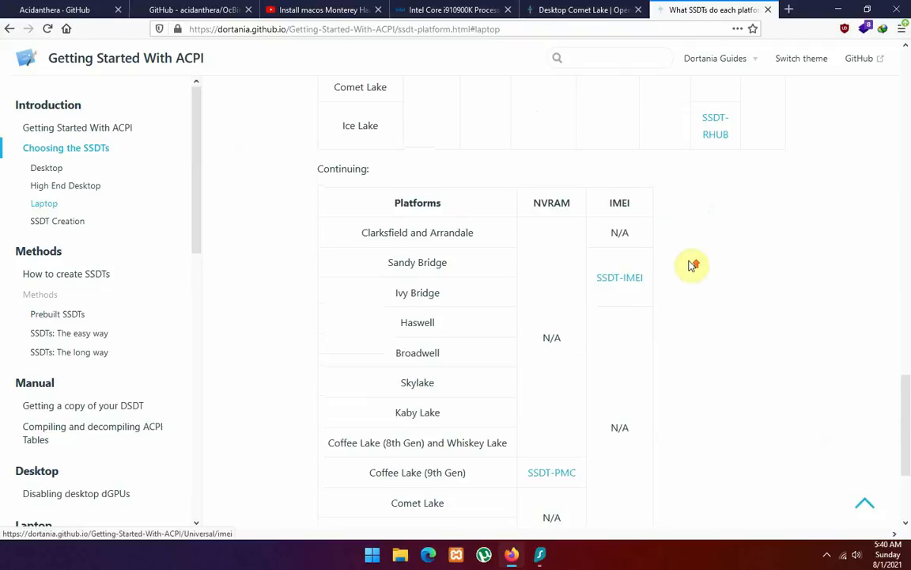
scroll(699, 267, up, 3)
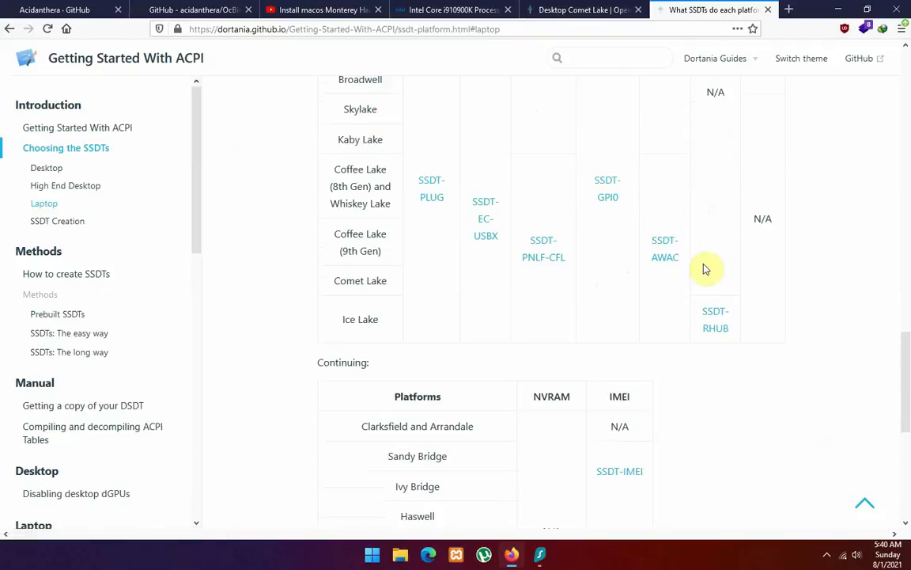
right_click(715, 315)
click(747, 320)
click(697, 6)
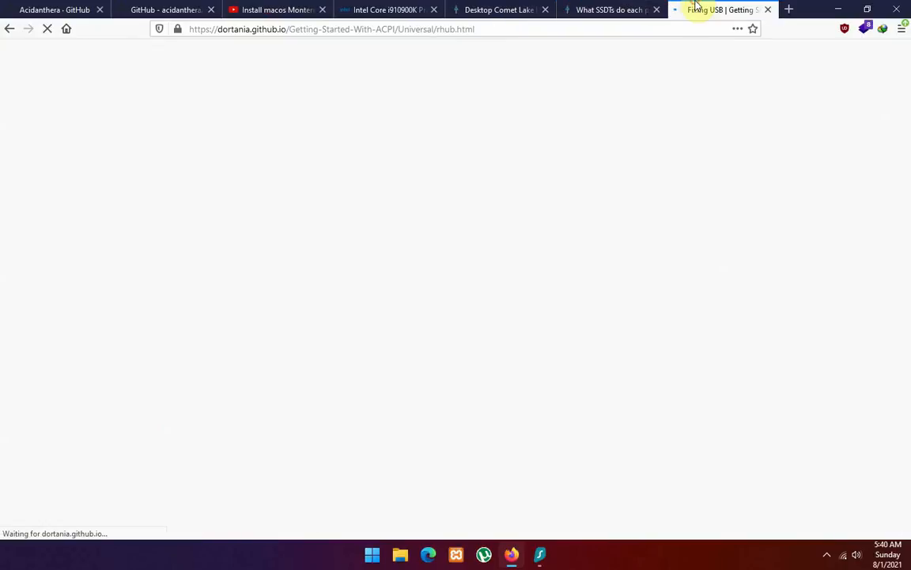
scroll(477, 364, down, 2)
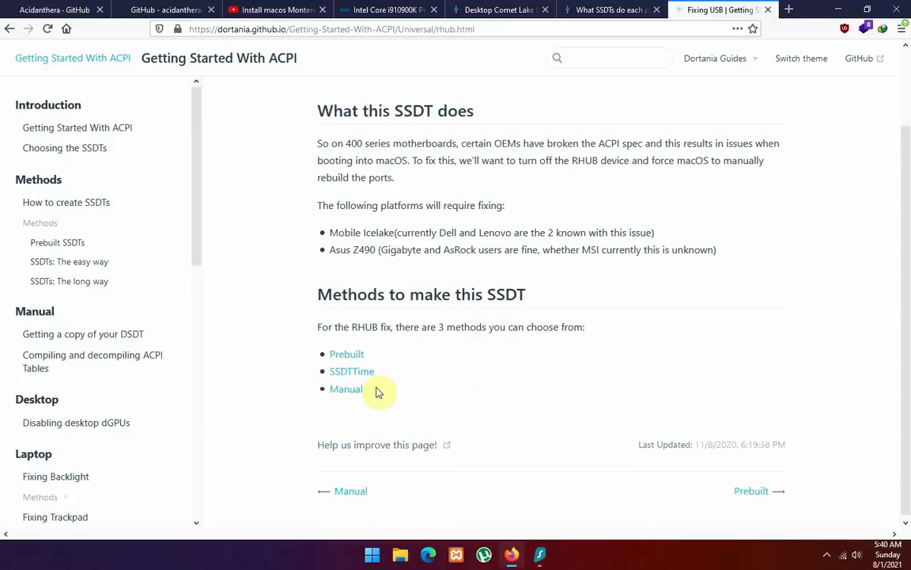
Examine the Prebuilt and Manual methods for the RHUB fix and return to the methods list.
click(353, 350)
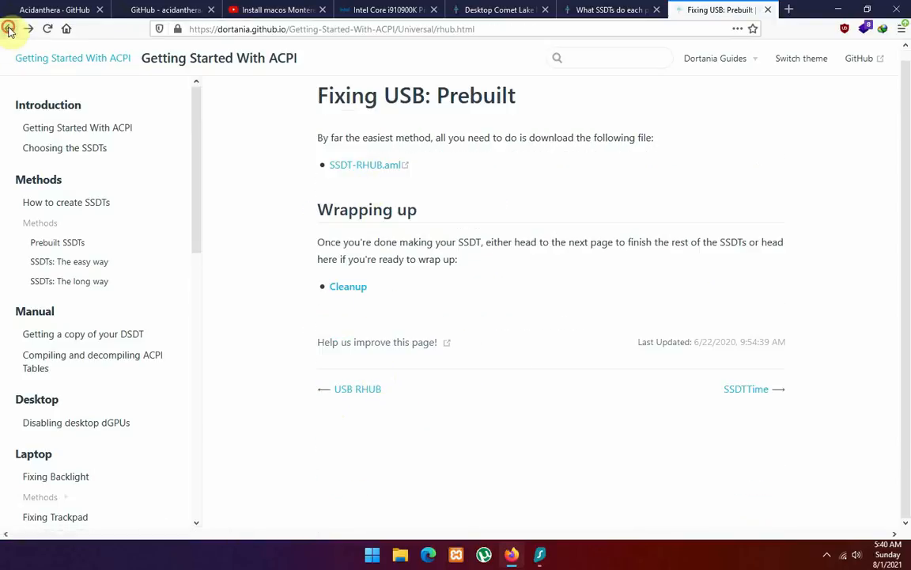
click(8, 28)
click(345, 385)
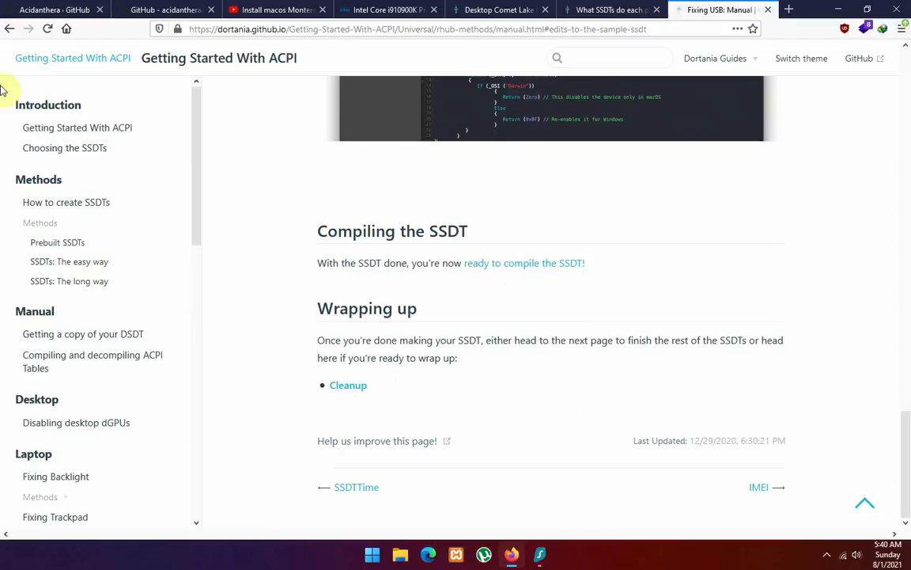
scroll(514, 318, up, 5)
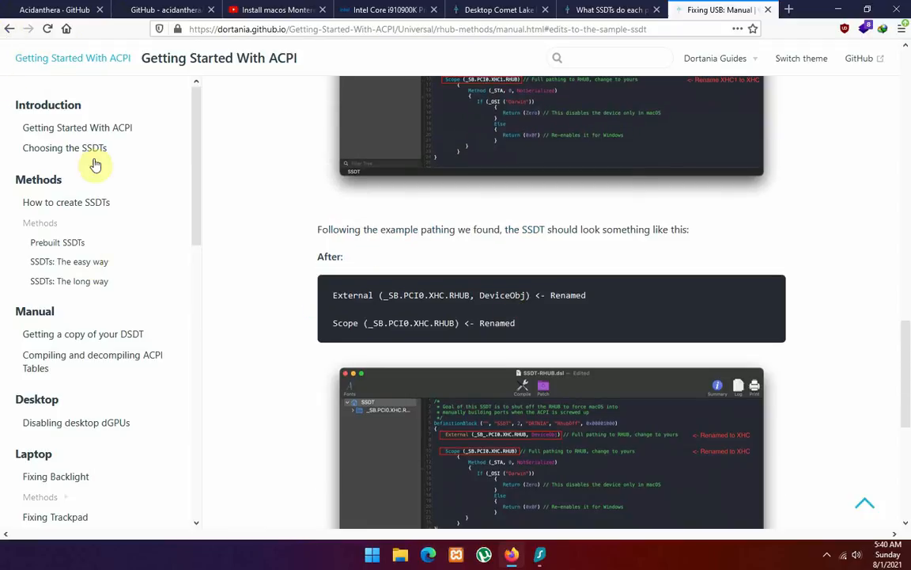
click(8, 30)
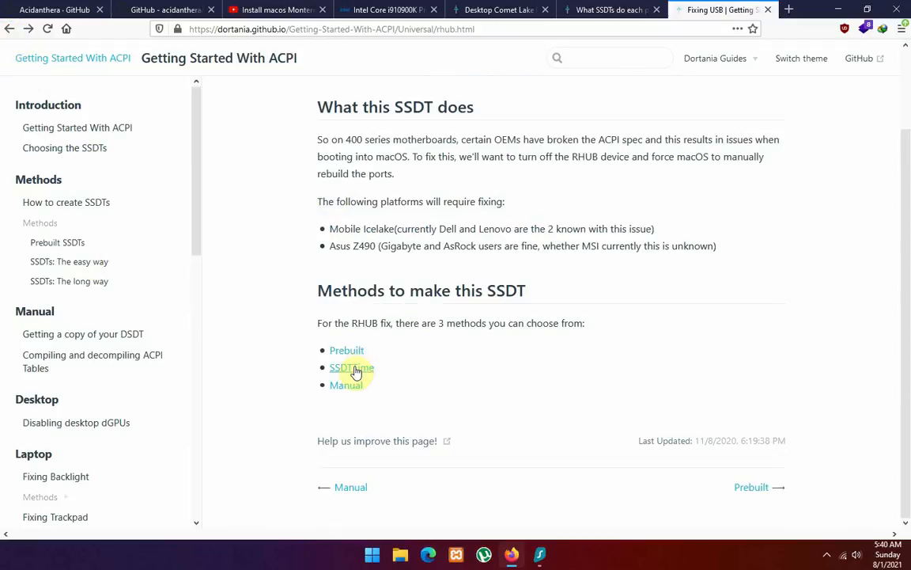
Open the Prebuilt RHUB method in a new tab and follow its SSDT-RHUB.aml link to GitHub.
right_click(343, 354)
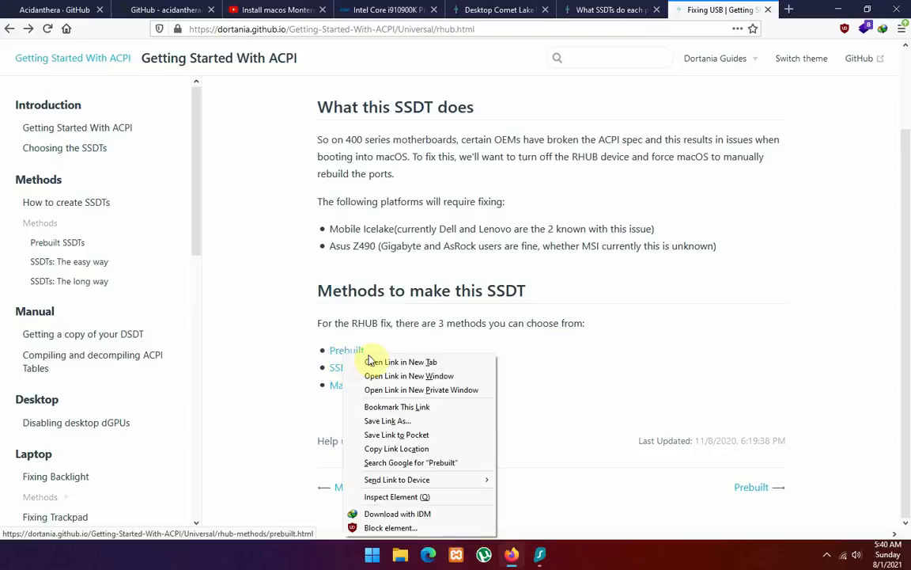
click(376, 360)
click(715, 9)
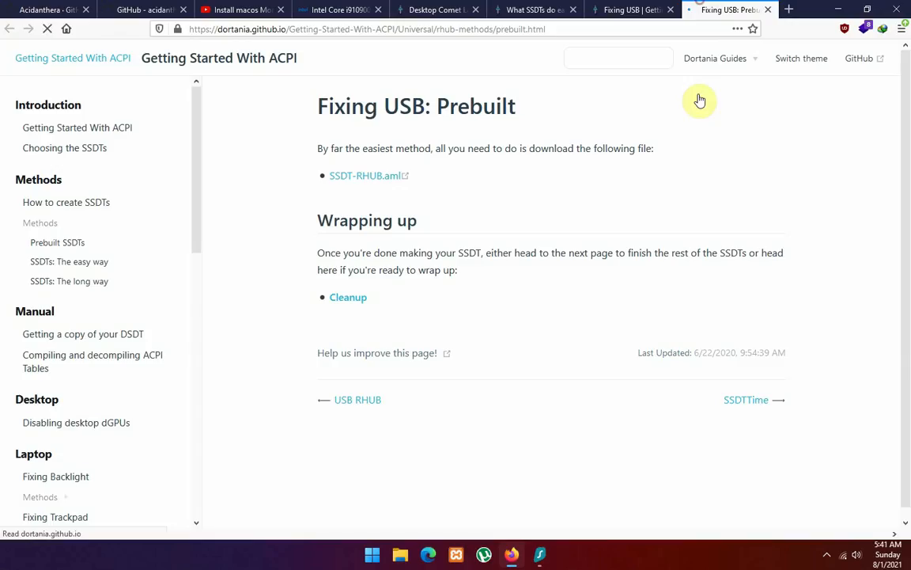
click(355, 183)
click(672, 11)
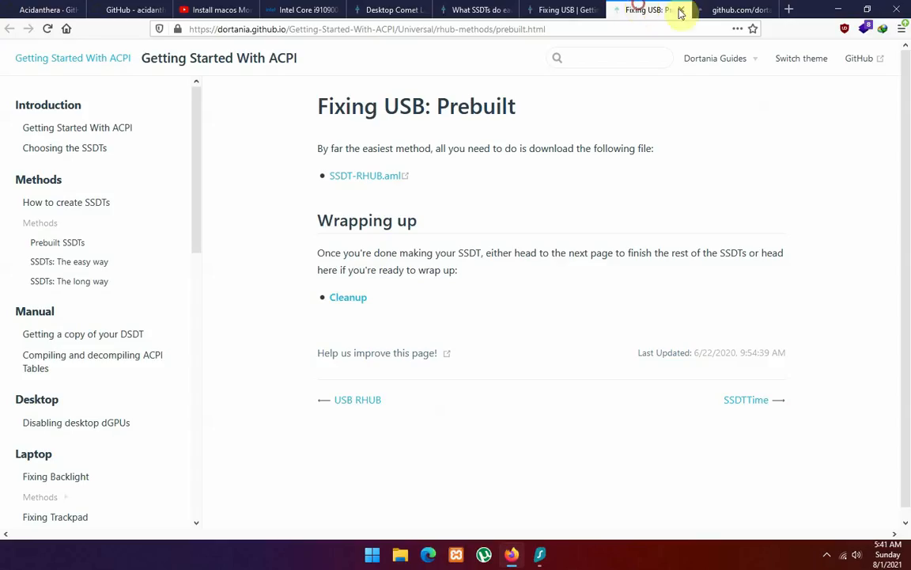
click(716, 10)
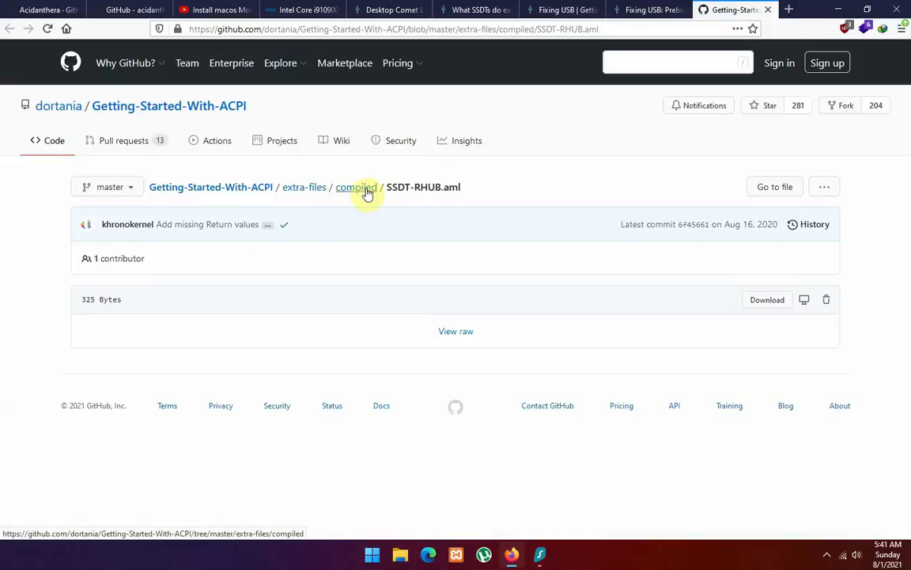
Go up to the root of the Getting-Started-With-ACPI repository and download it as a ZIP, declining the download manager's registration offer.
click(292, 189)
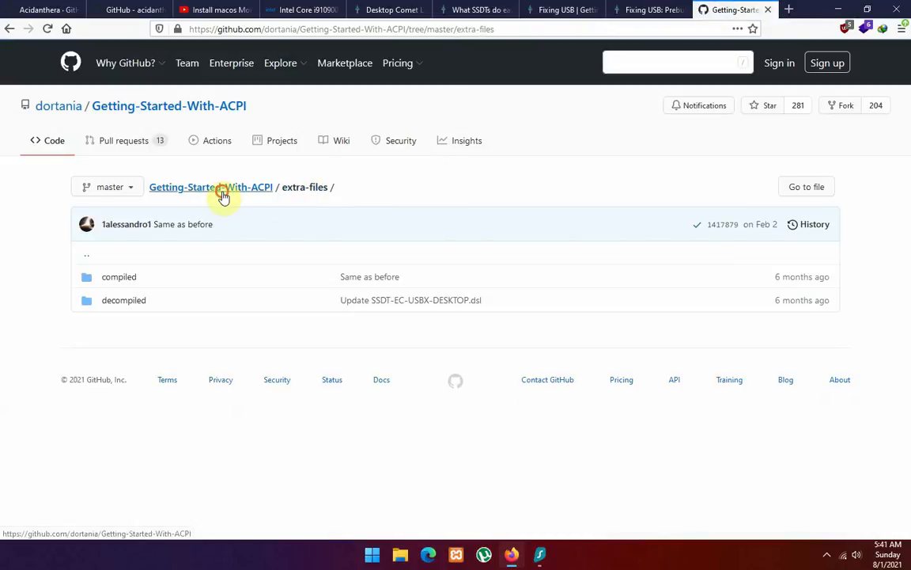
click(222, 190)
click(601, 187)
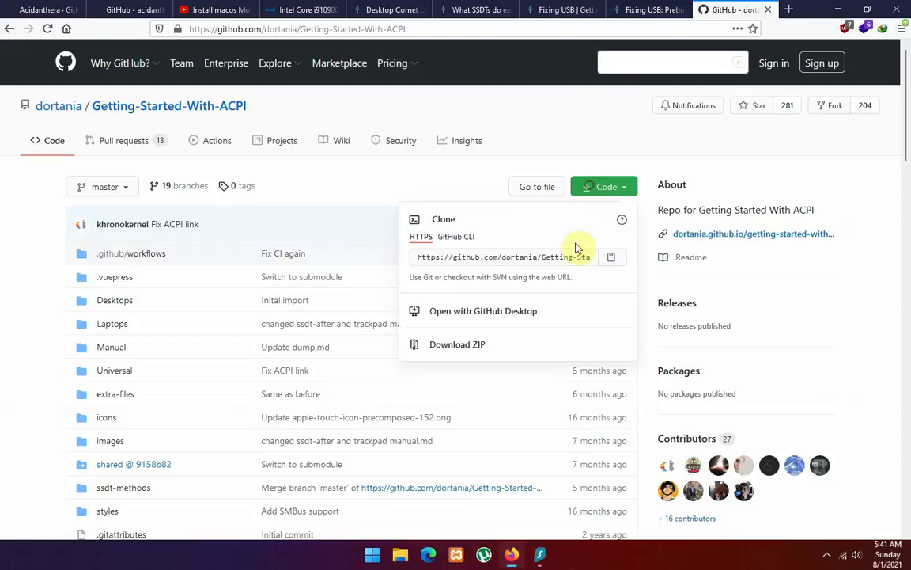
click(467, 345)
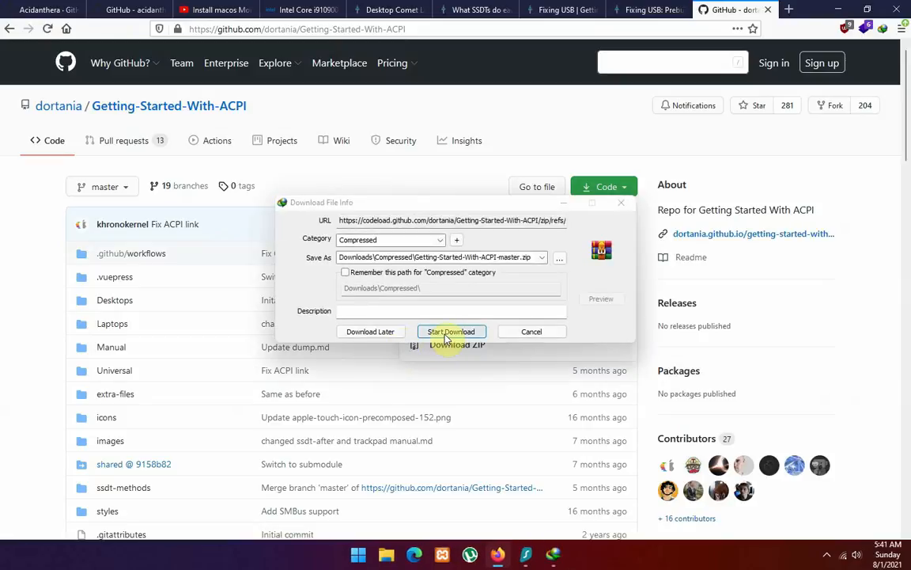
drag(476, 195, 428, 163)
click(397, 293)
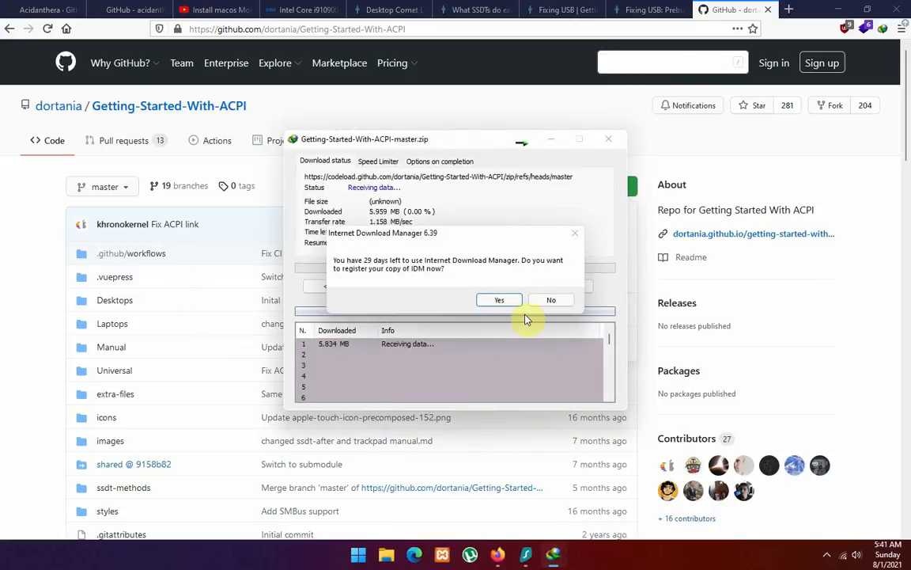
click(549, 300)
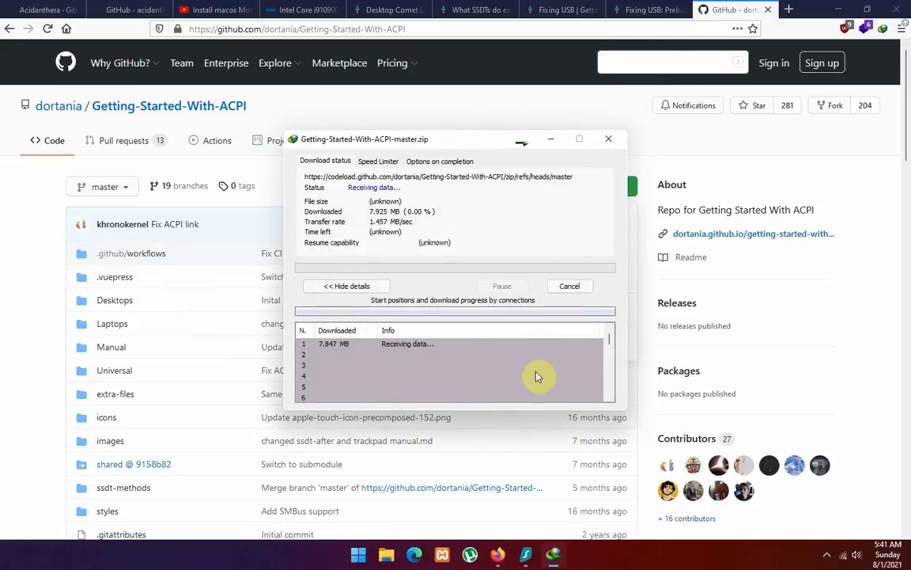
Close every browser tab except the Acidanthera list and the Comet Lake guide, and bring up the ACPI ZIP's download progress window.
click(765, 11)
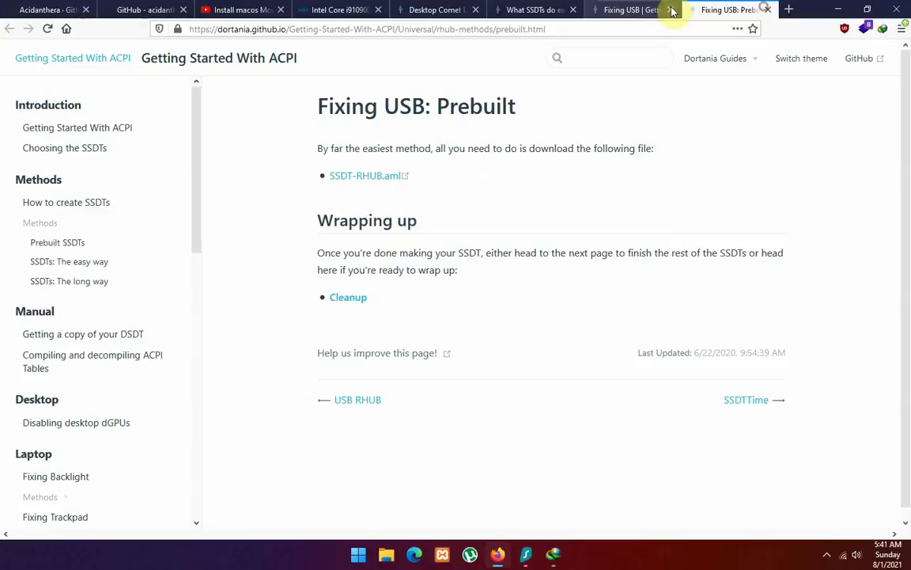
click(765, 10)
click(766, 11)
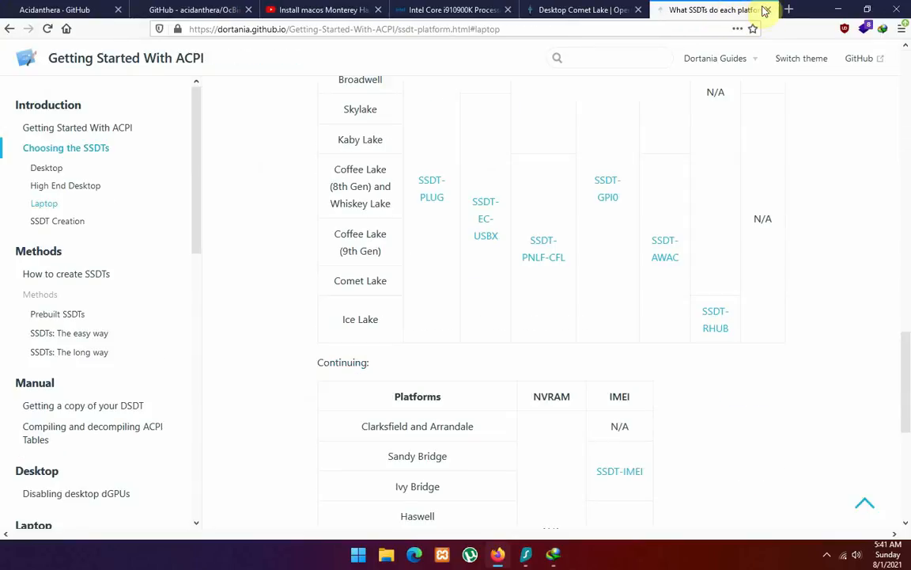
click(767, 9)
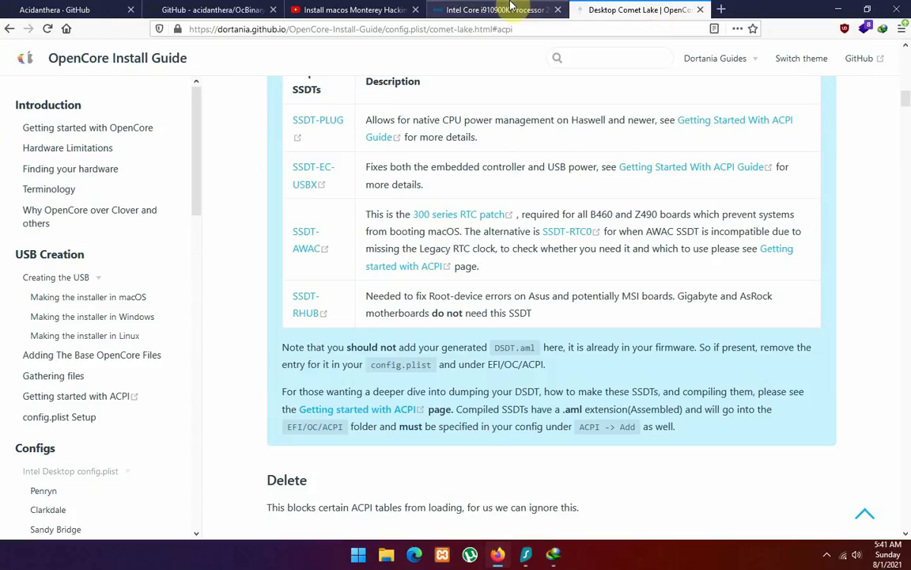
click(558, 10)
click(350, 10)
click(421, 9)
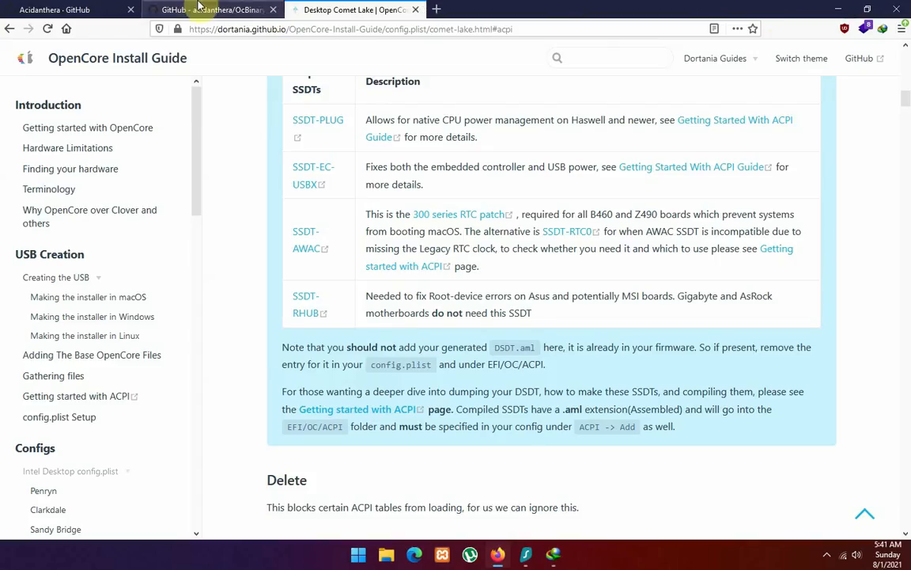
click(221, 9)
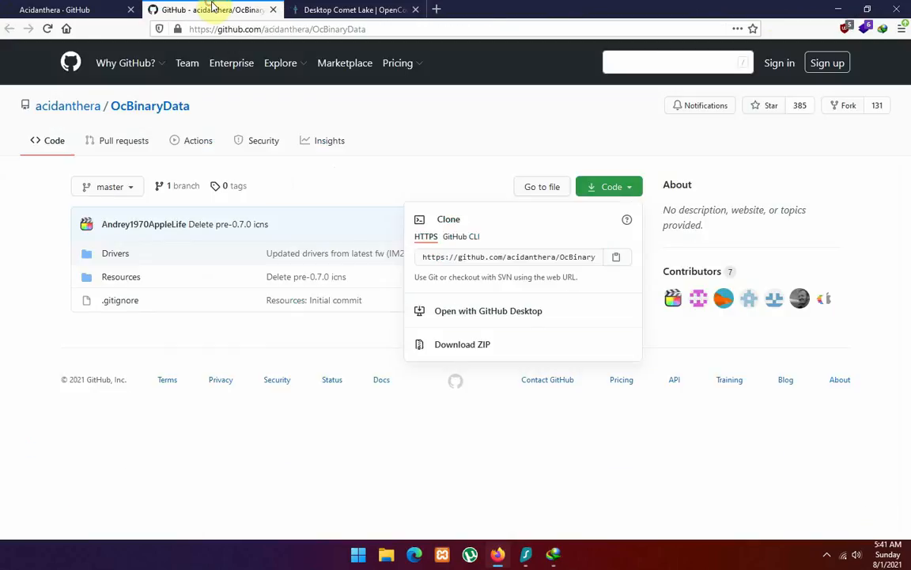
click(270, 10)
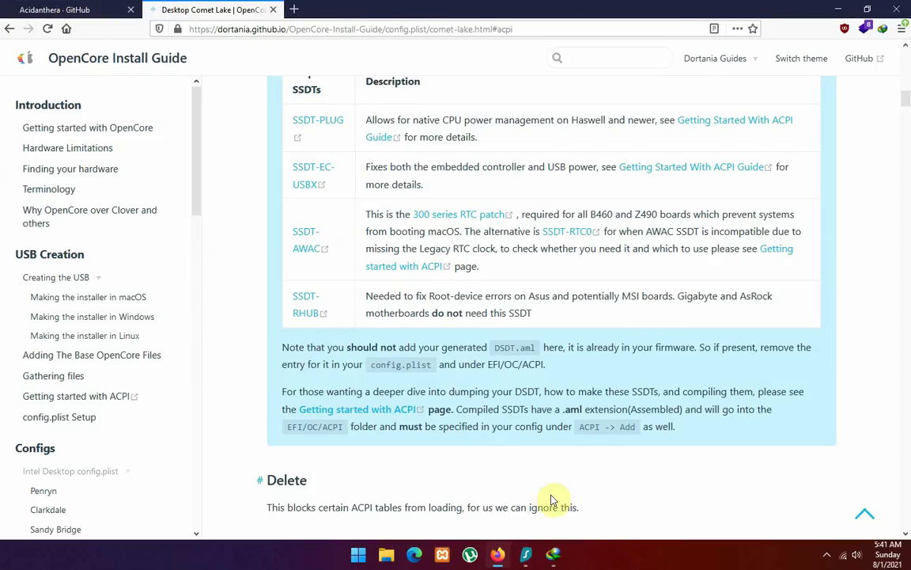
click(555, 556)
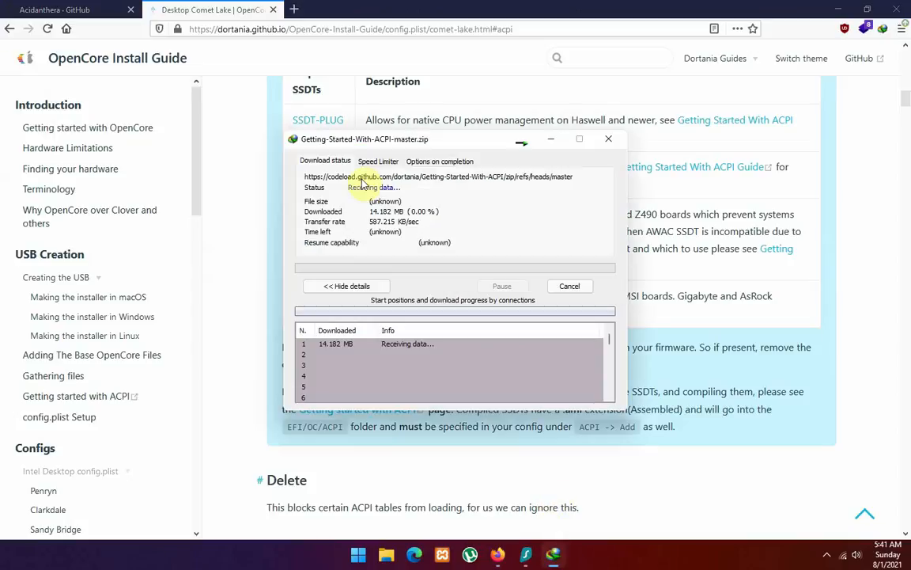
Minimize the browser and reposition the ACPI ZIP's download progress window on the desktop.
drag(510, 145, 535, 178)
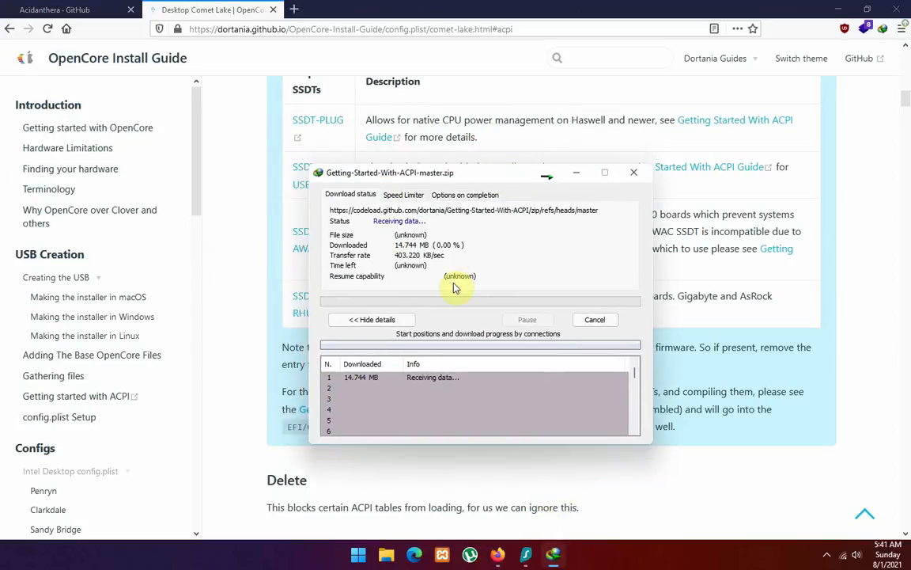
click(841, 9)
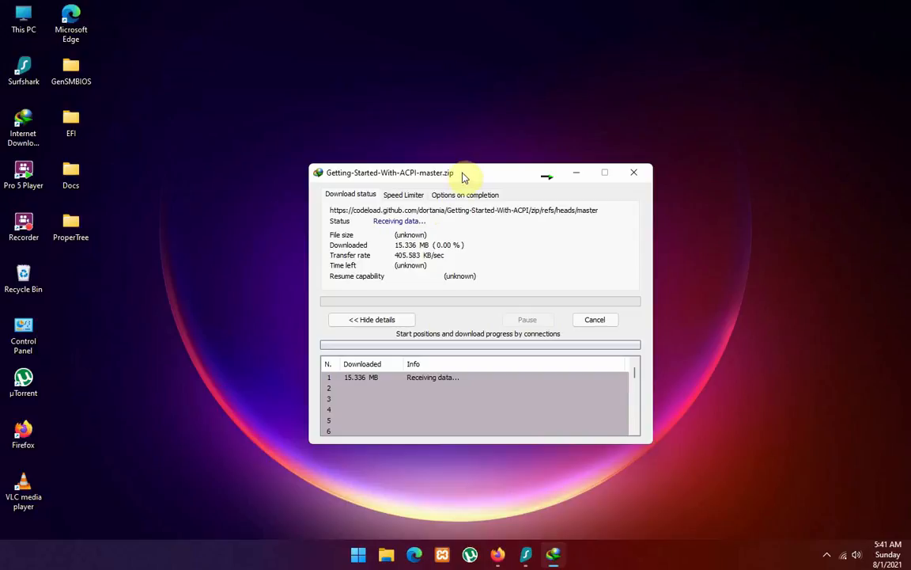
drag(464, 177, 430, 122)
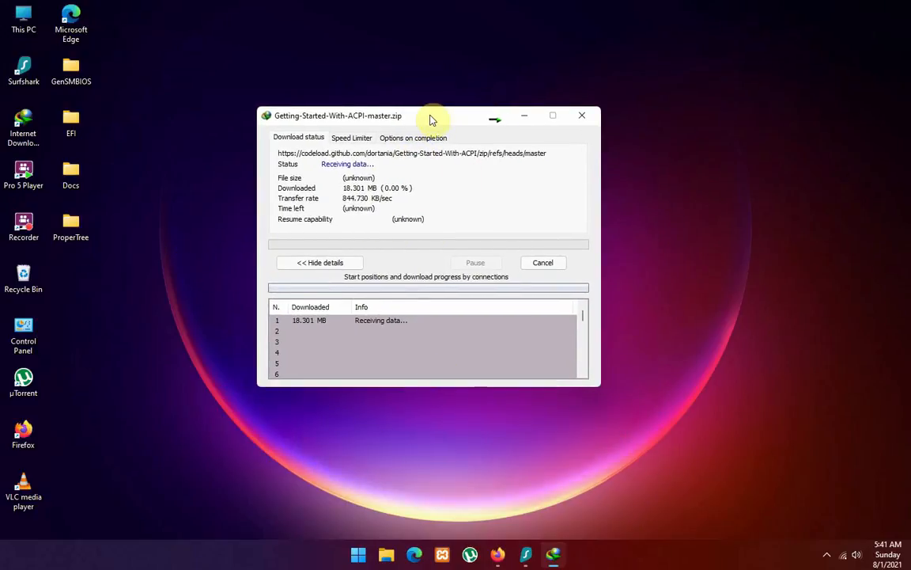
drag(431, 118, 455, 130)
Open the ProperTree folder on the desktop and run the ProperTree Windows batch file as administrator.
double_click(73, 227)
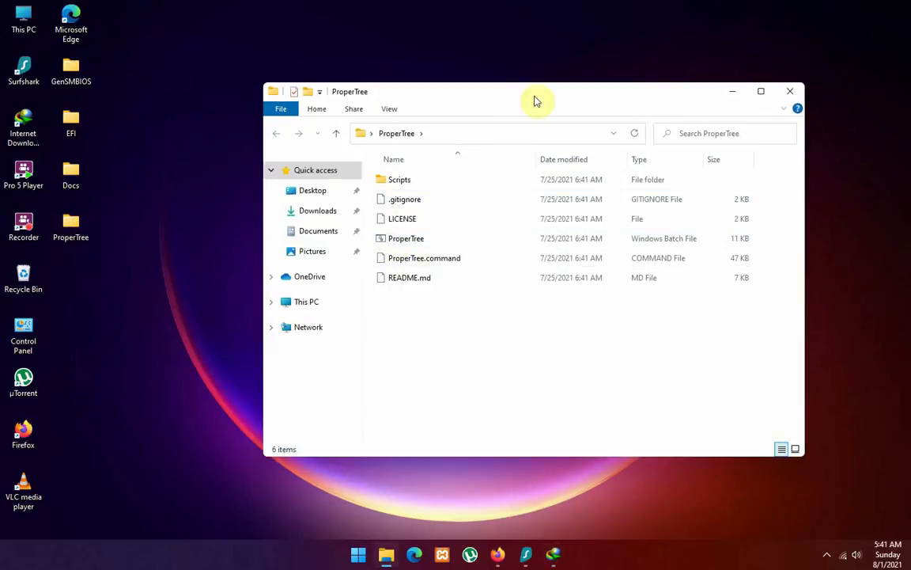
drag(535, 102, 508, 81)
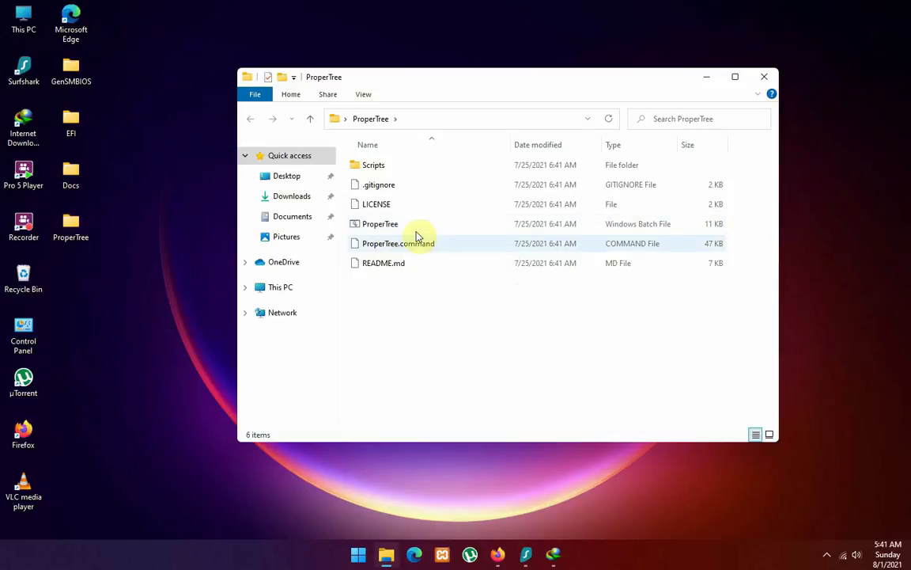
right_click(372, 227)
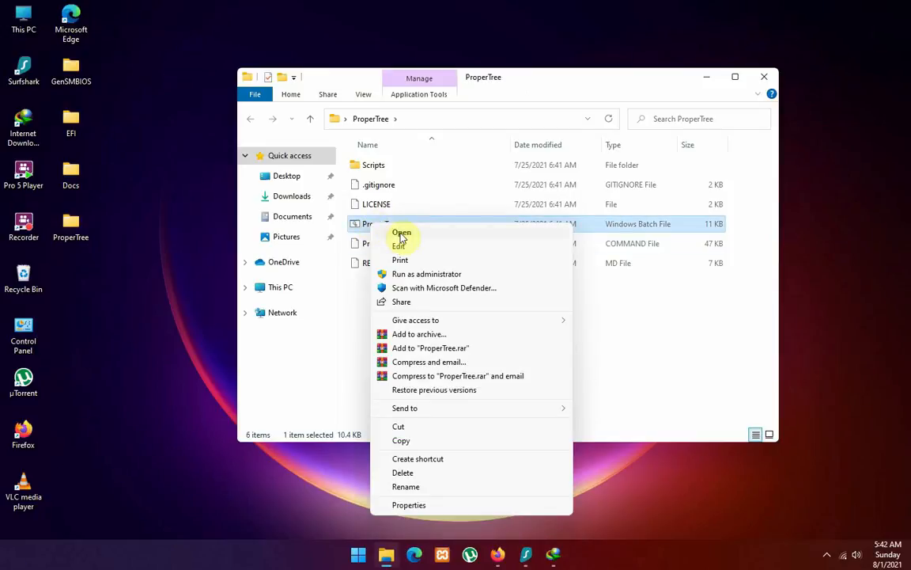
click(386, 228)
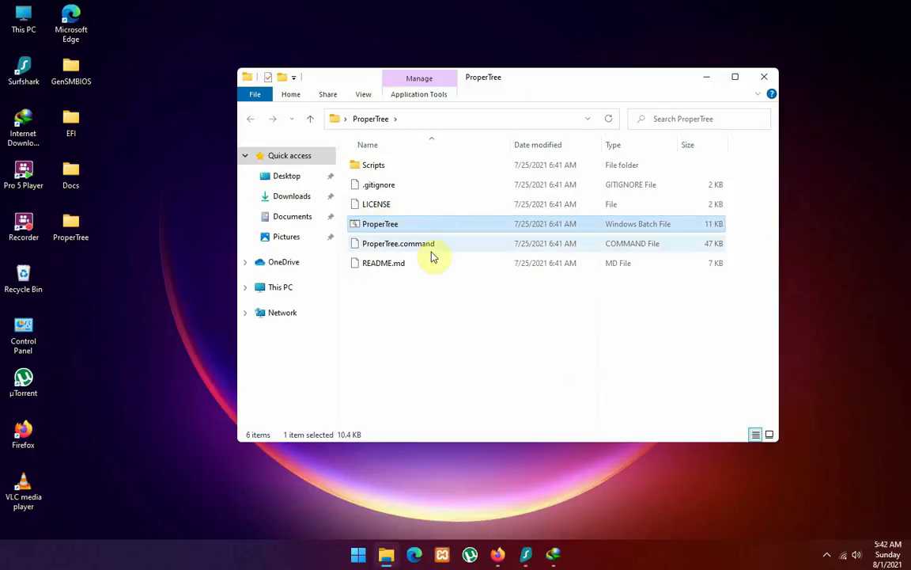
right_click(360, 225)
click(413, 275)
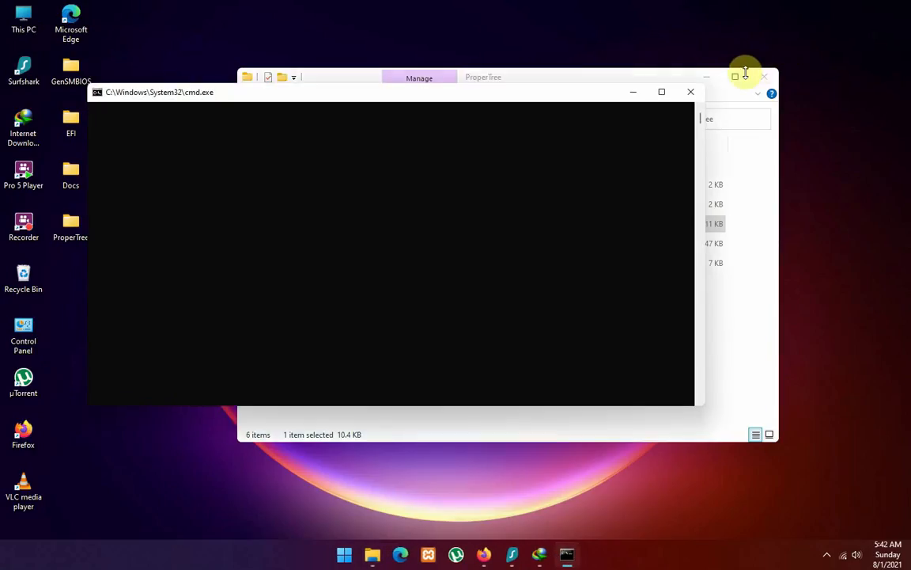
Minimize the console and download windows, close the ProperTree folder, and move the Untitled.plist window higher on the desktop.
click(634, 94)
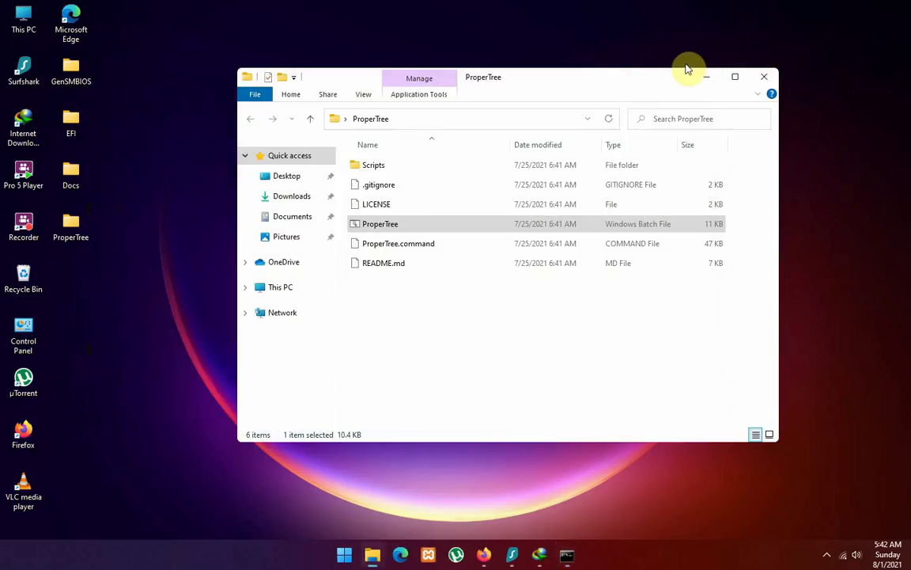
click(765, 76)
click(545, 128)
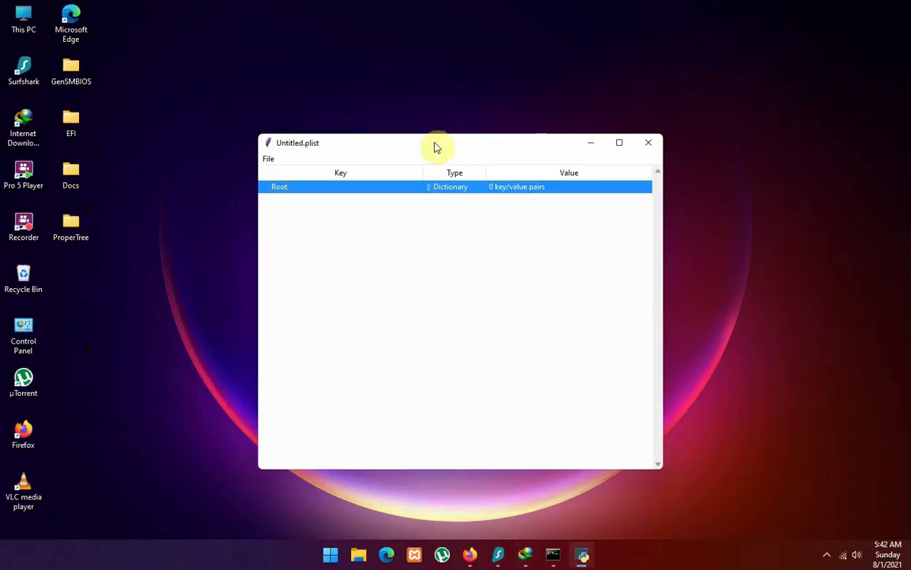
drag(433, 145, 431, 75)
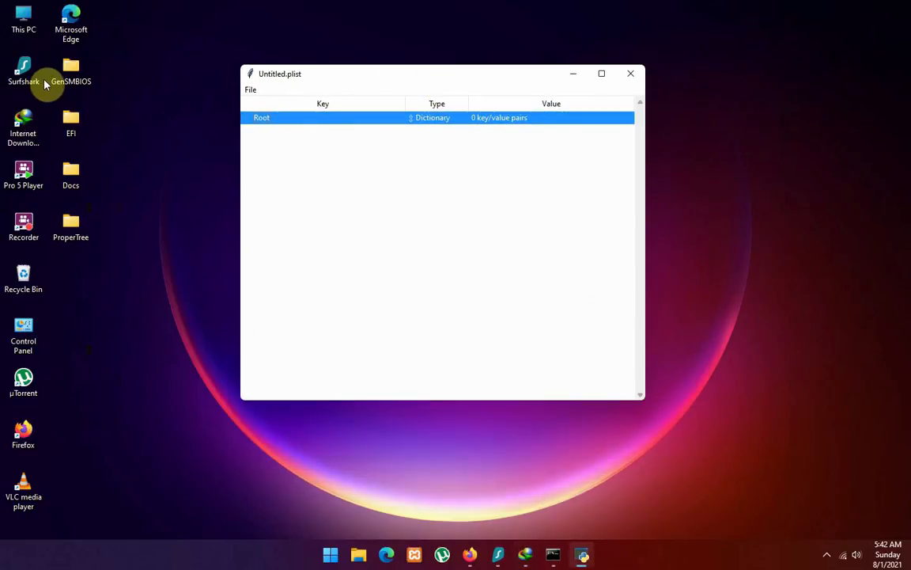
Move Sample.plist from the Docs folder to the desktop and delete the Docs folder.
click(73, 177)
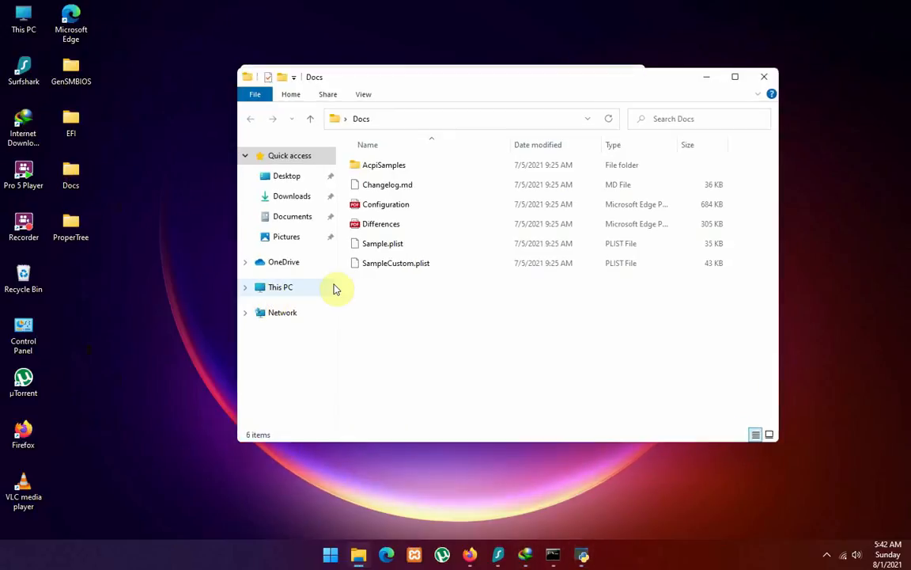
drag(376, 243, 105, 282)
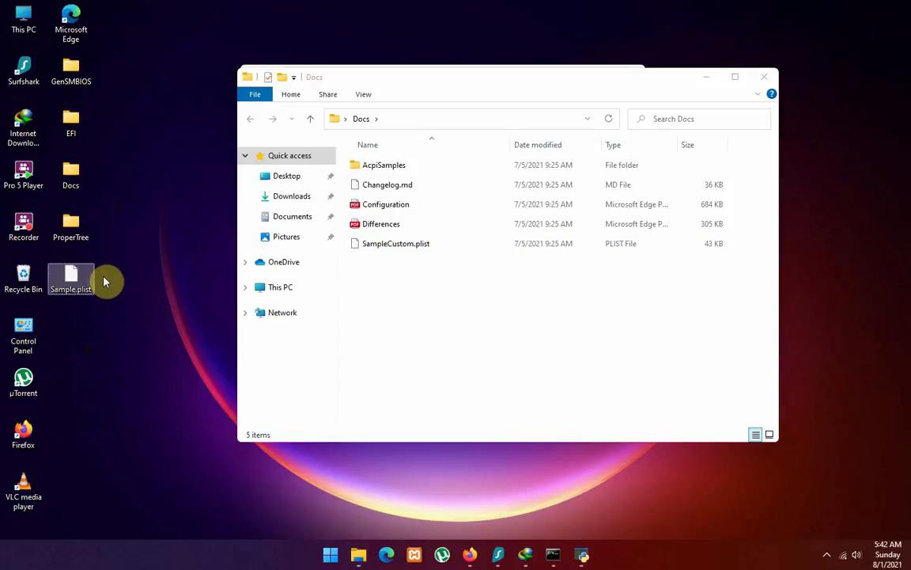
click(762, 80)
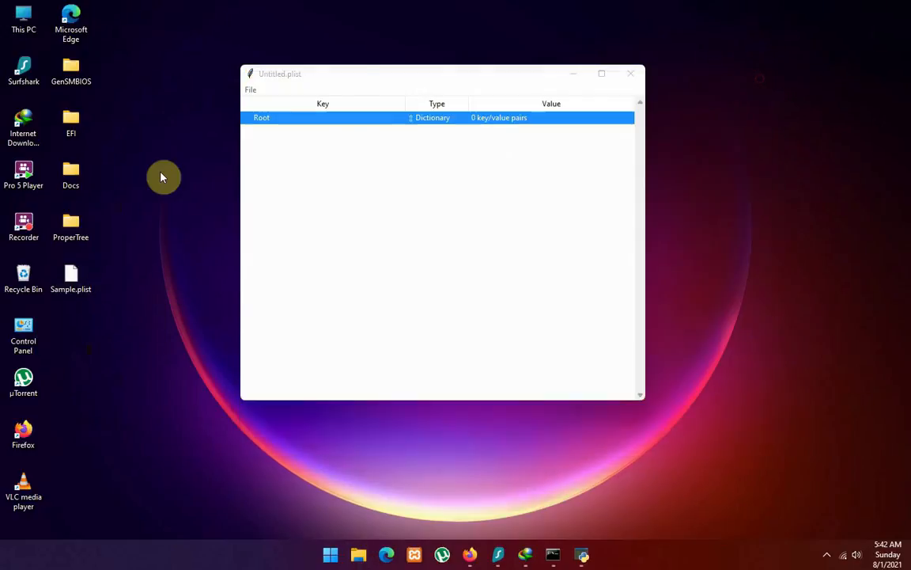
right_click(73, 166)
click(109, 469)
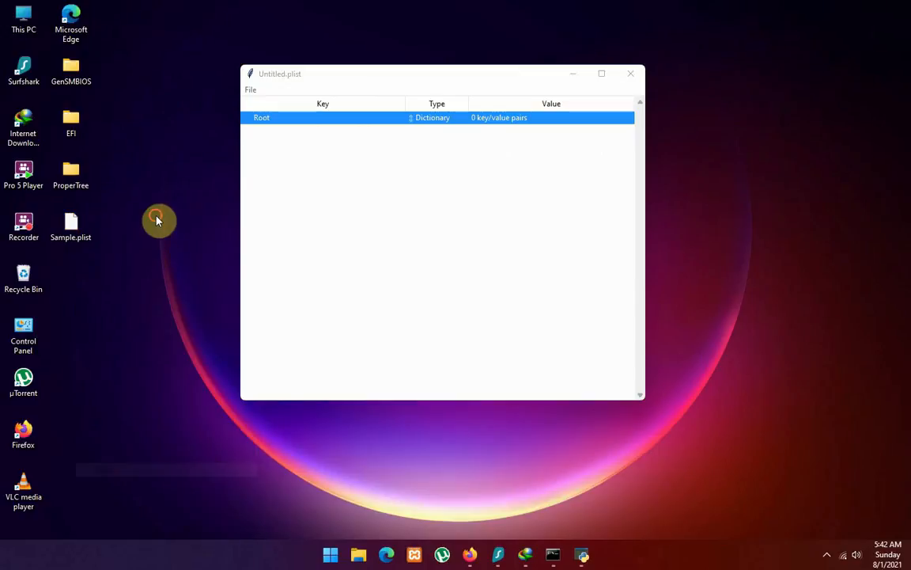
Rename Sample.plist on the desktop as config.plist, dismissing the download-complete dialog.
right_click(74, 236)
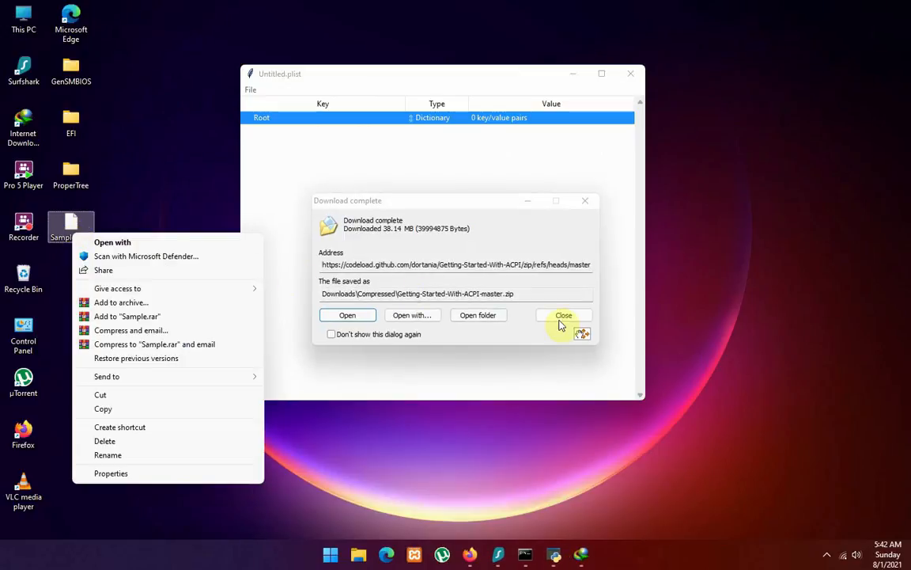
click(561, 316)
right_click(82, 238)
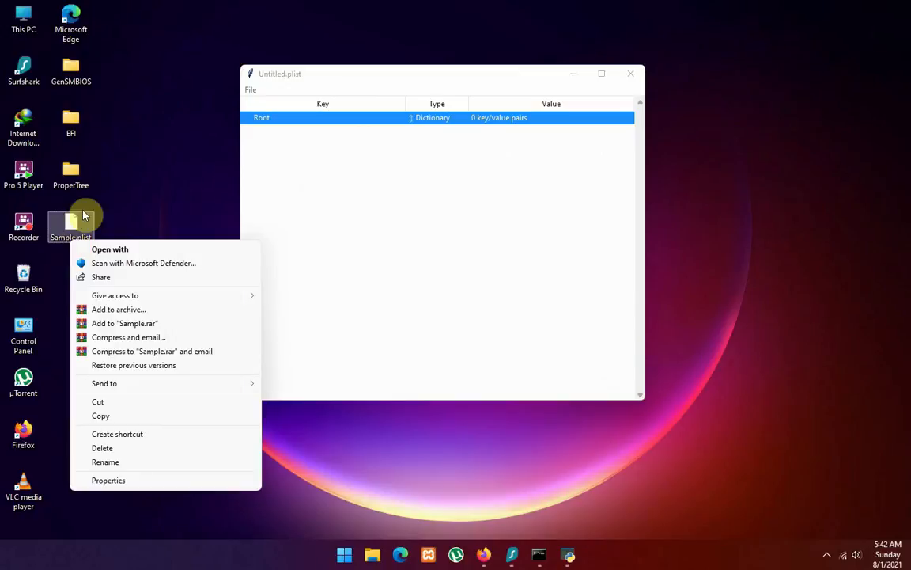
click(103, 462)
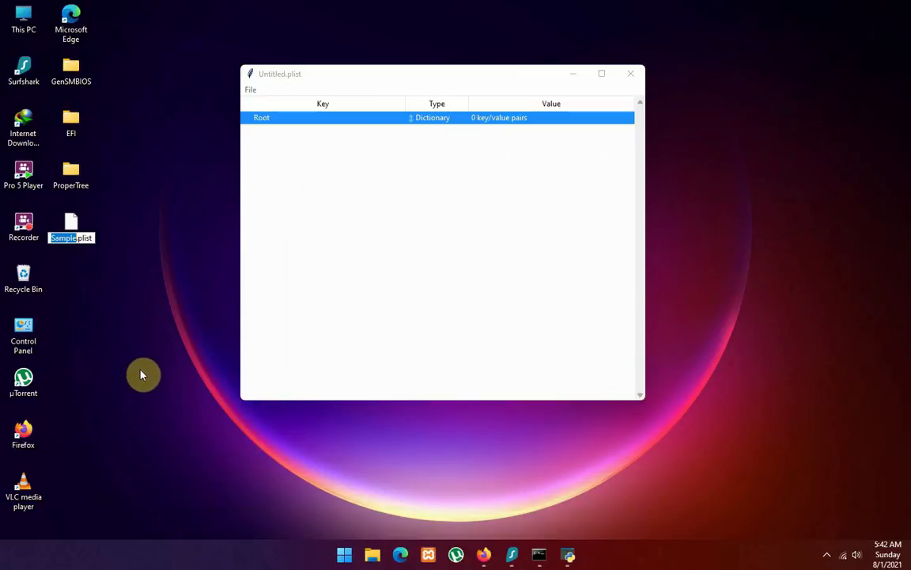
text(config)
click(89, 289)
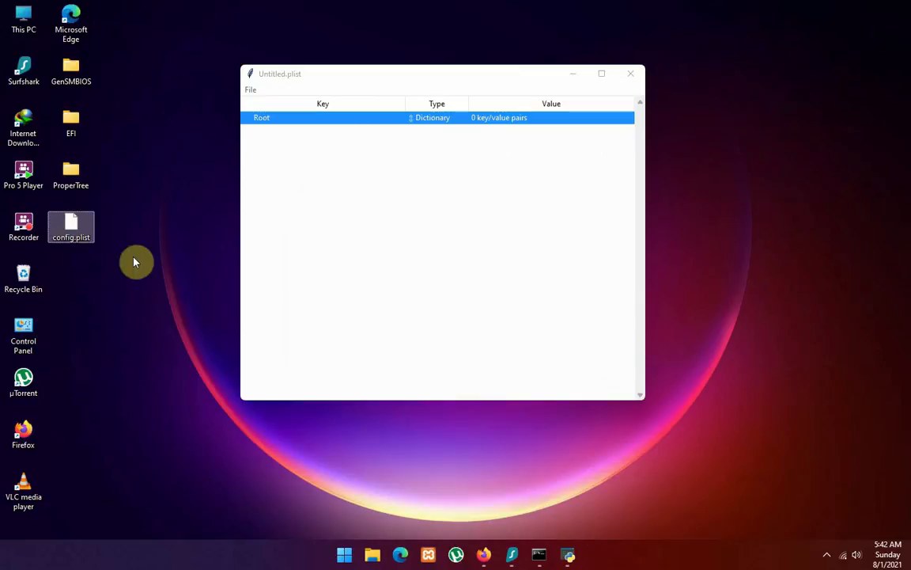
click(127, 173)
Move config.plist from the desktop through the EFI folder into its OC subfolder.
drag(72, 226, 70, 131)
double_click(70, 123)
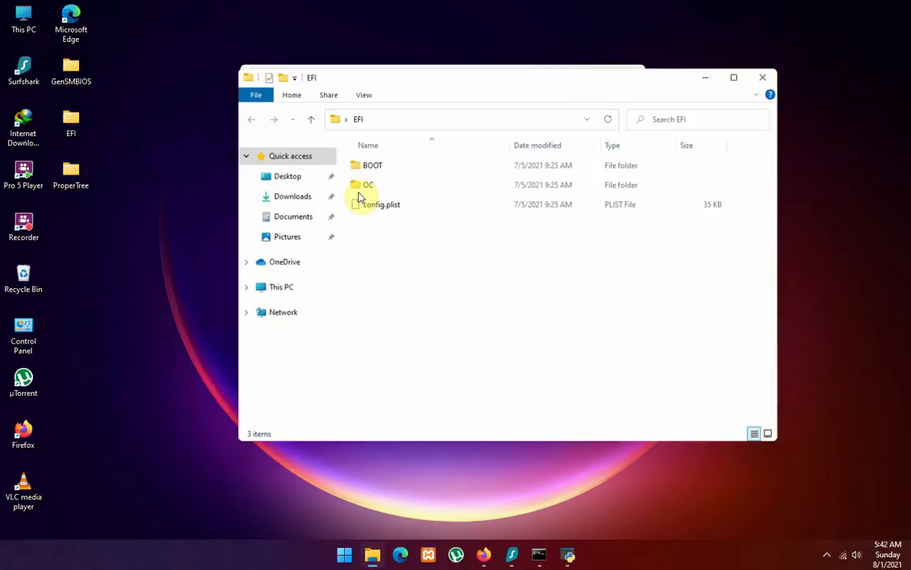
drag(380, 208, 371, 189)
Open the OC folder and delete the .contentFlavour file.
double_click(371, 189)
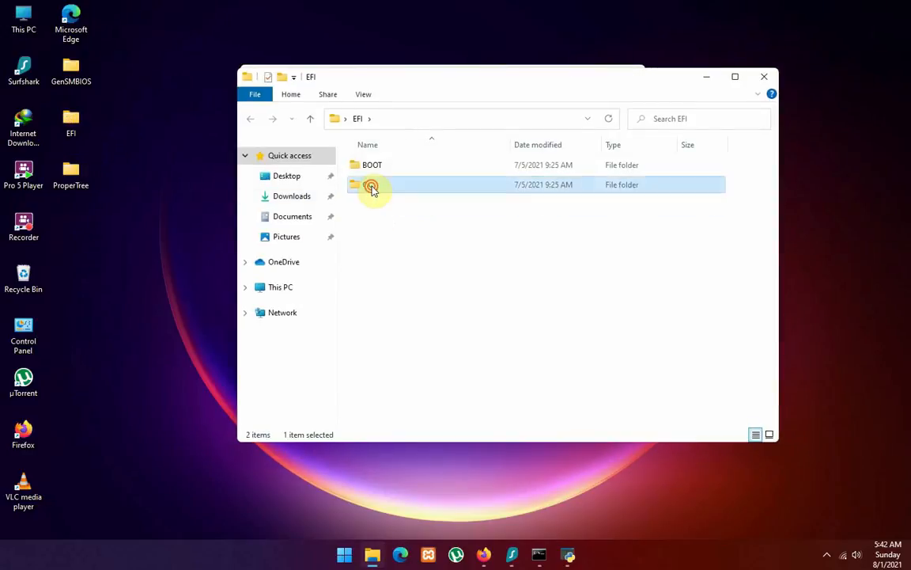
click(383, 266)
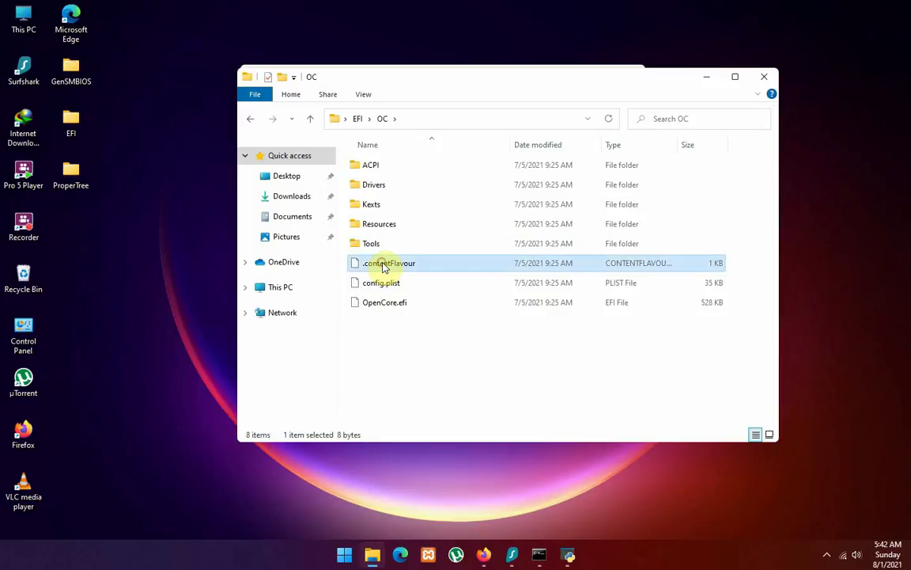
right_click(382, 265)
click(414, 471)
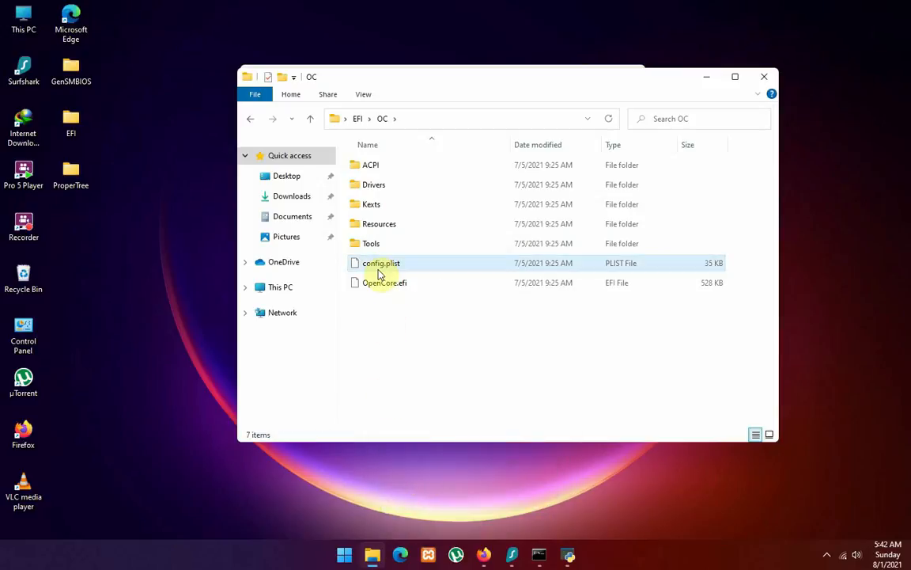
Bring ProperTree to the front and open config.plist from the desktop's EFI\OC folder in it.
drag(432, 78, 409, 177)
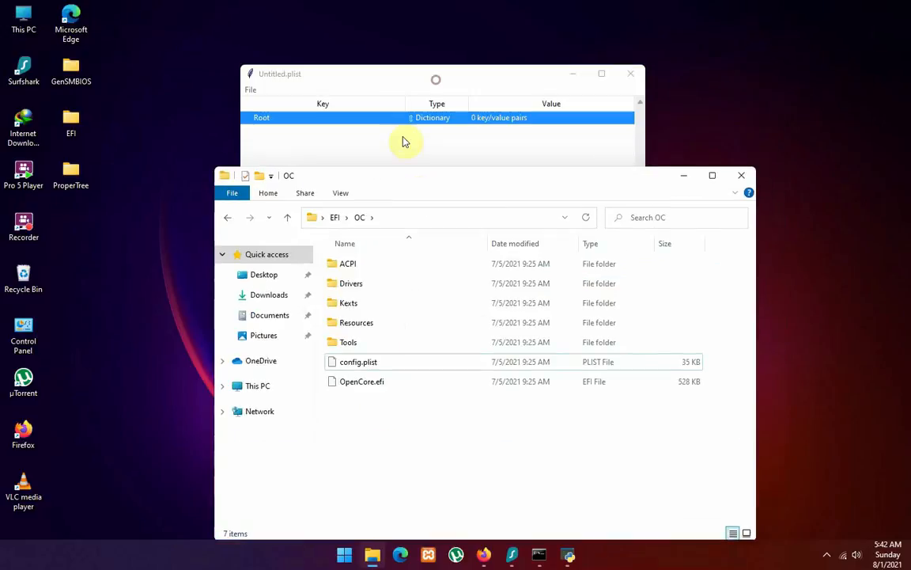
click(384, 77)
drag(299, 76, 253, 75)
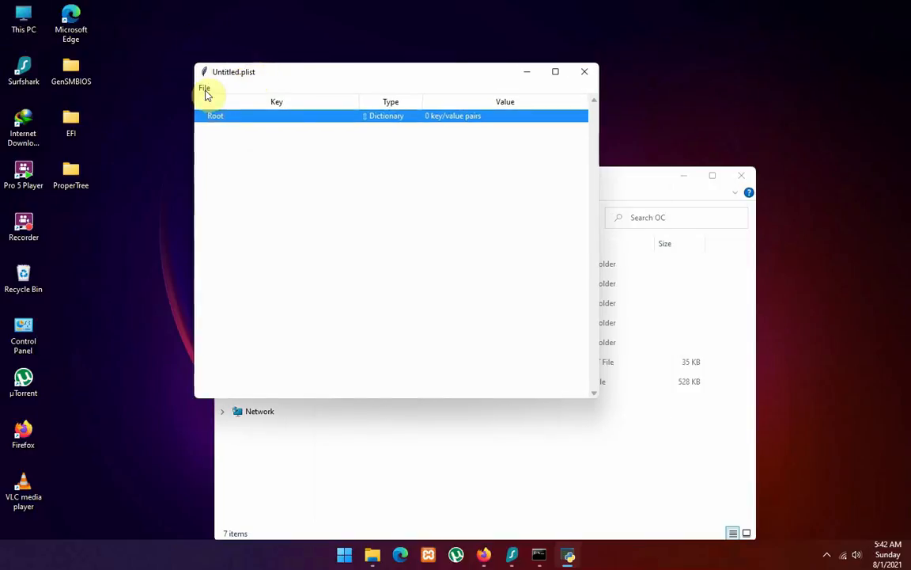
click(205, 88)
click(220, 114)
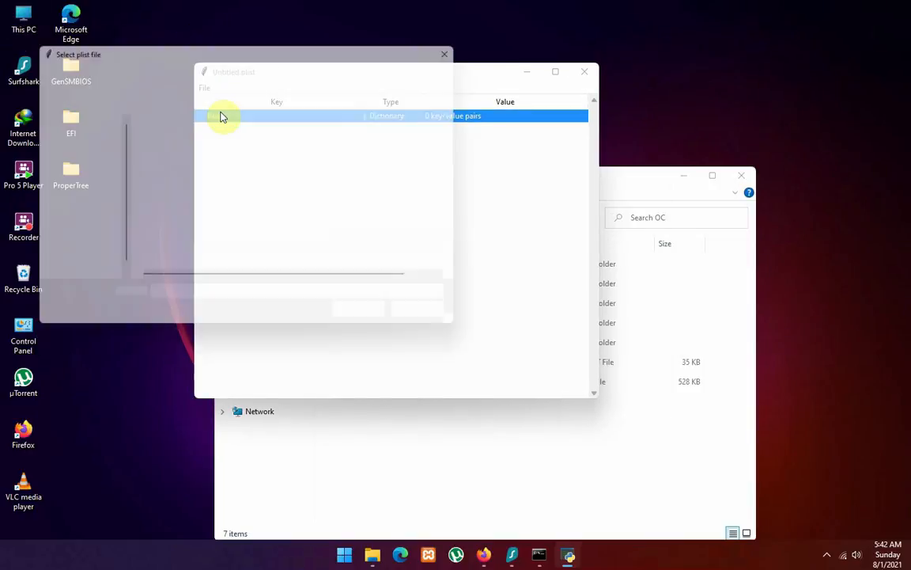
click(75, 151)
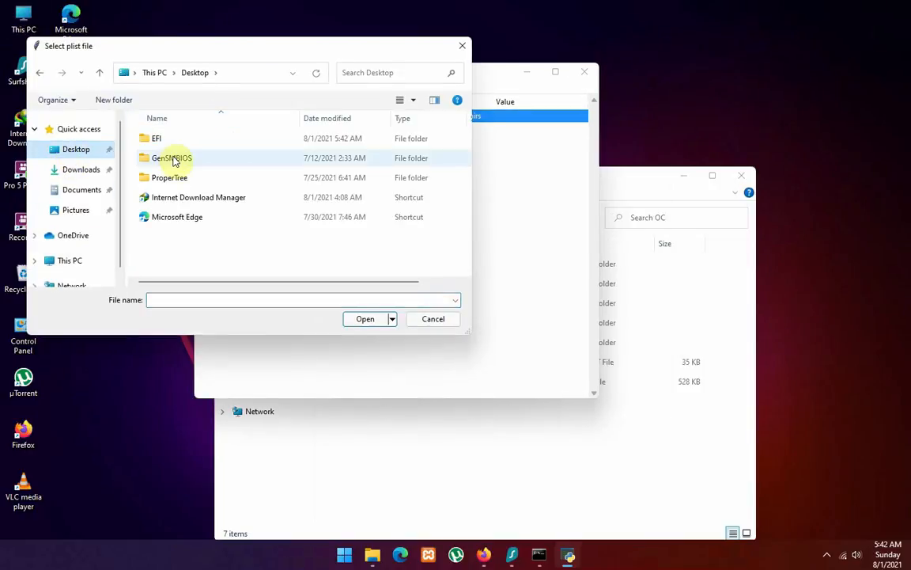
double_click(159, 141)
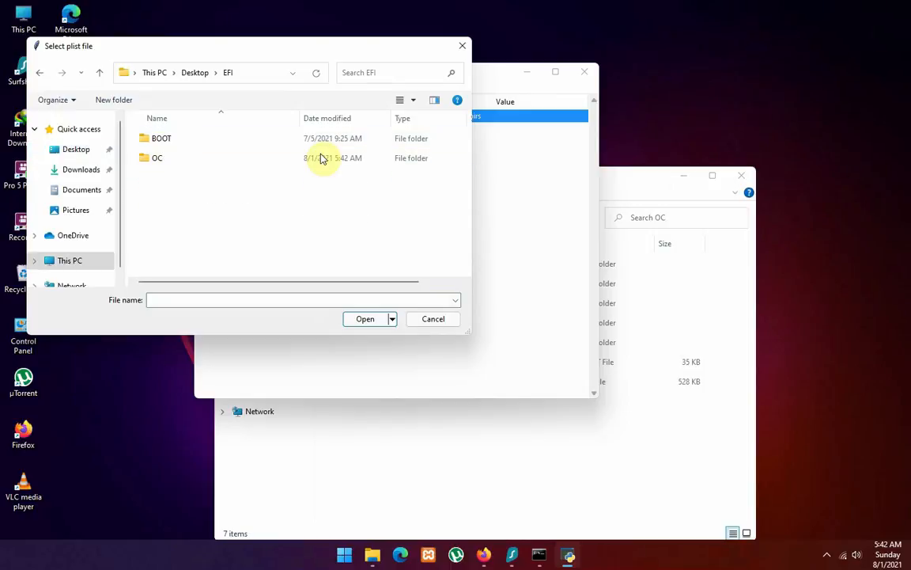
double_click(205, 158)
click(179, 241)
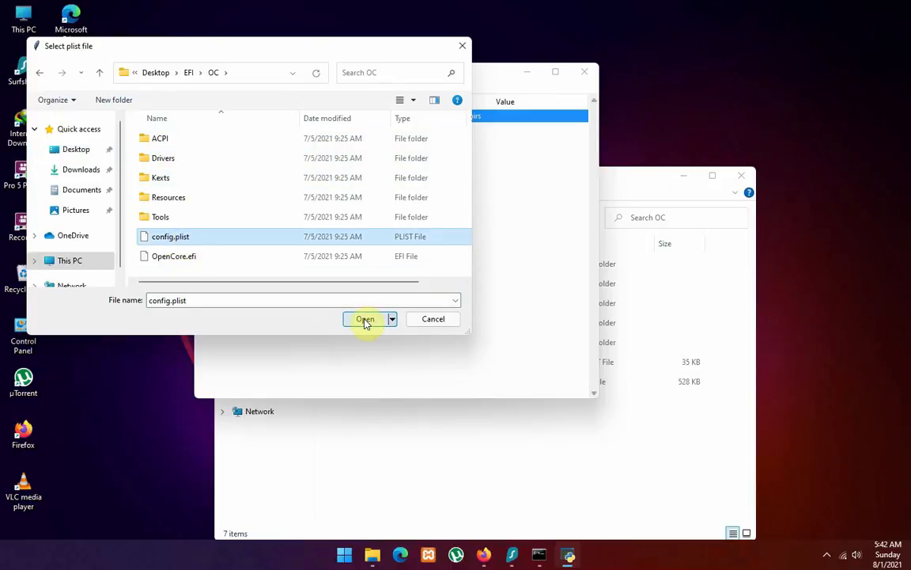
click(365, 320)
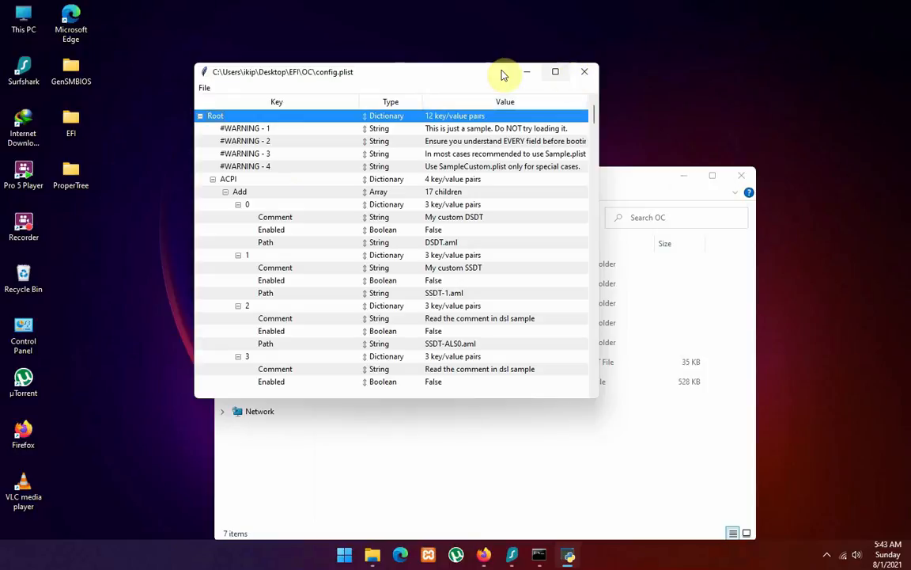
Close the OC folder window and reposition the config.plist window on the desktop.
drag(504, 75, 479, 54)
click(621, 173)
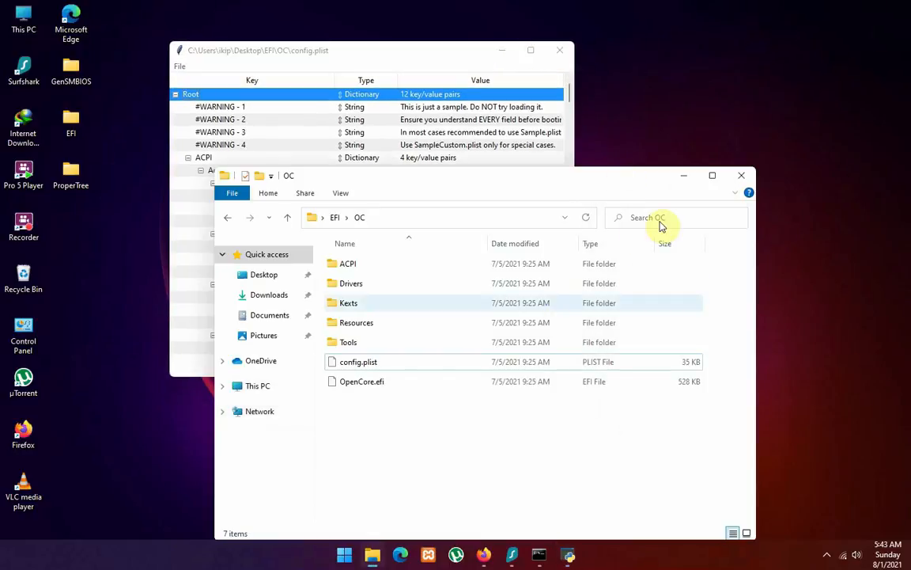
click(742, 176)
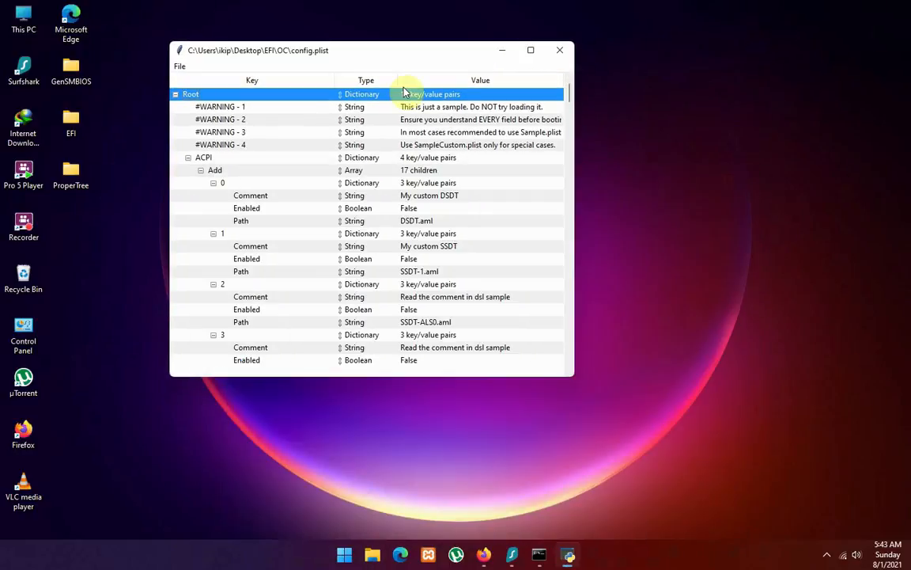
drag(452, 51, 555, 66)
Delete the four #WARNING entries under Root in config.plist.
click(473, 125)
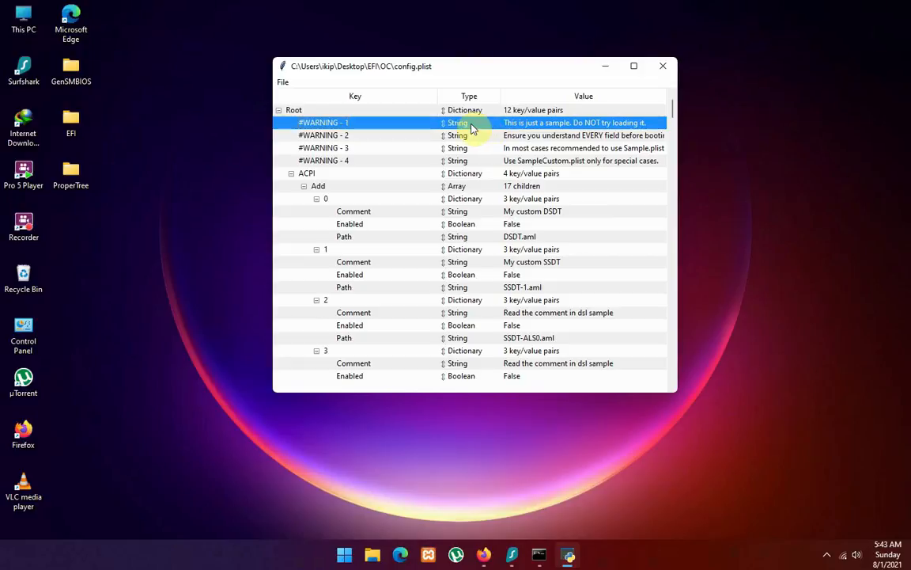
key(Delete)
key(Delete)
key(Delete)
key(Delete)
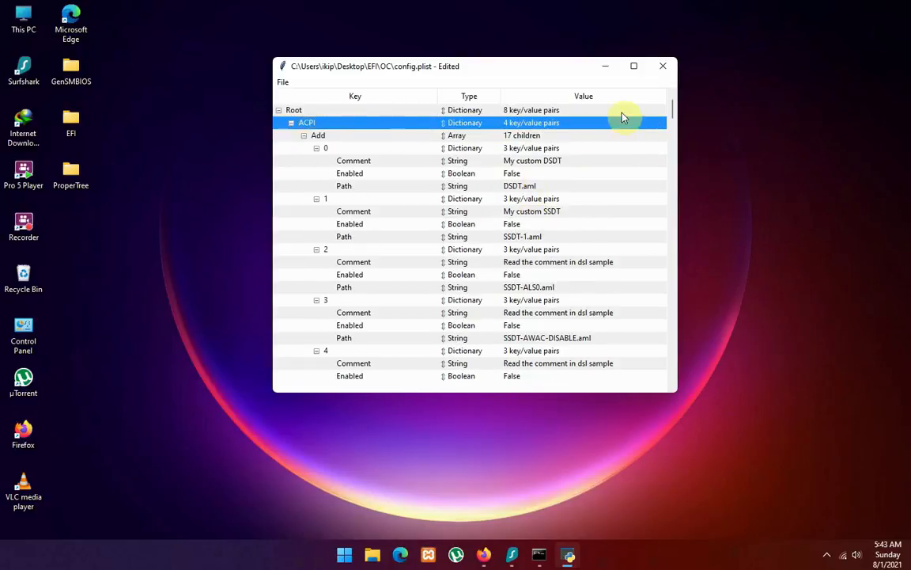
Widen the config.plist window and look through the SSDT entries listed under ACPI > Add.
drag(679, 144, 731, 163)
scroll(538, 269, down, 1)
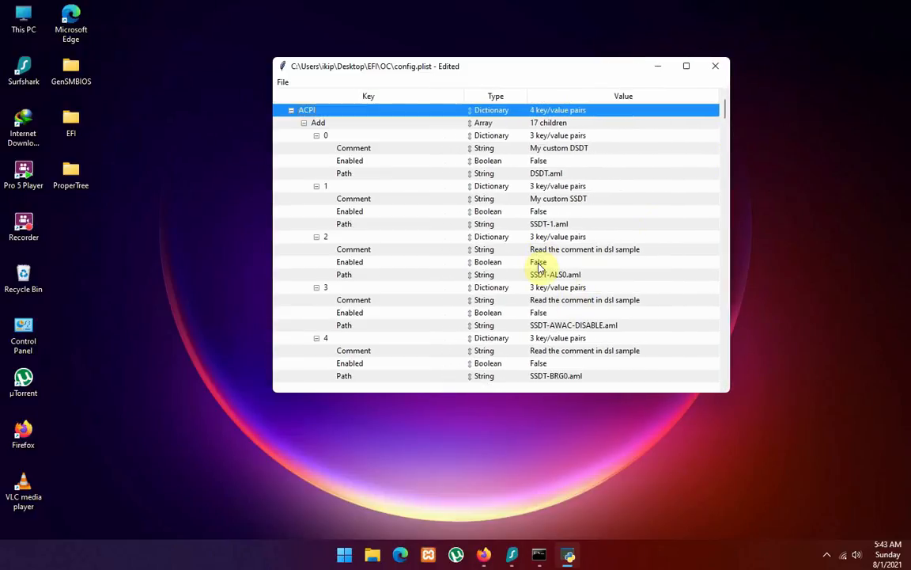
scroll(538, 267, down, 3)
scroll(537, 268, down, 4)
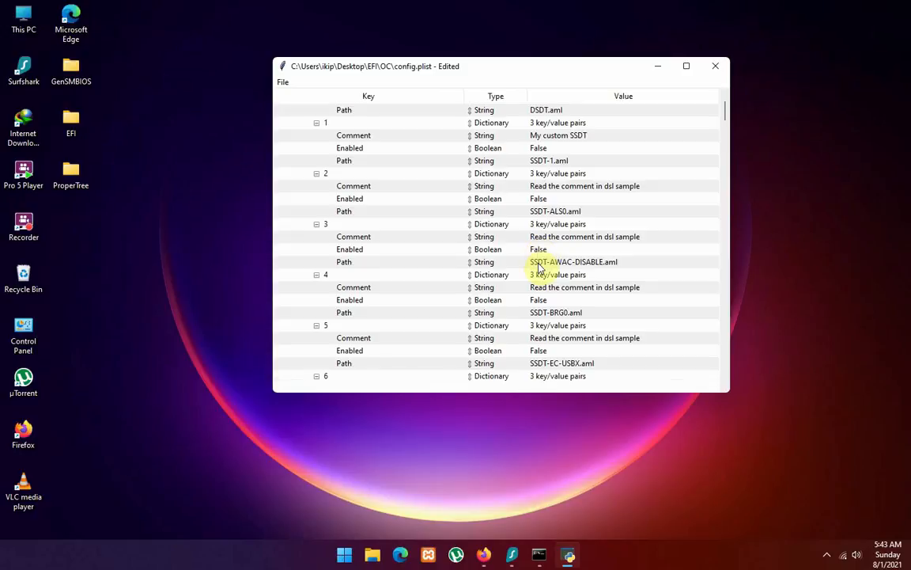
scroll(538, 268, down, 6)
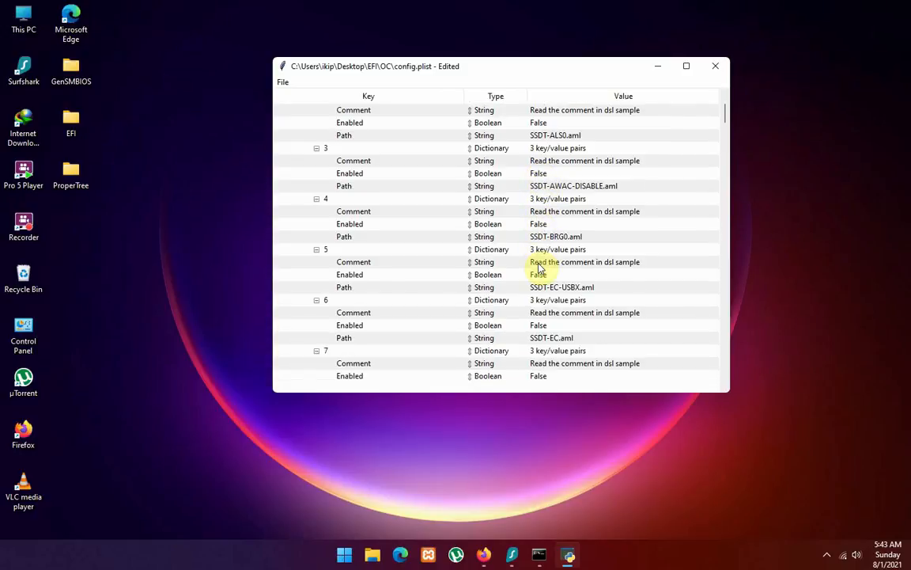
scroll(538, 268, down, 8)
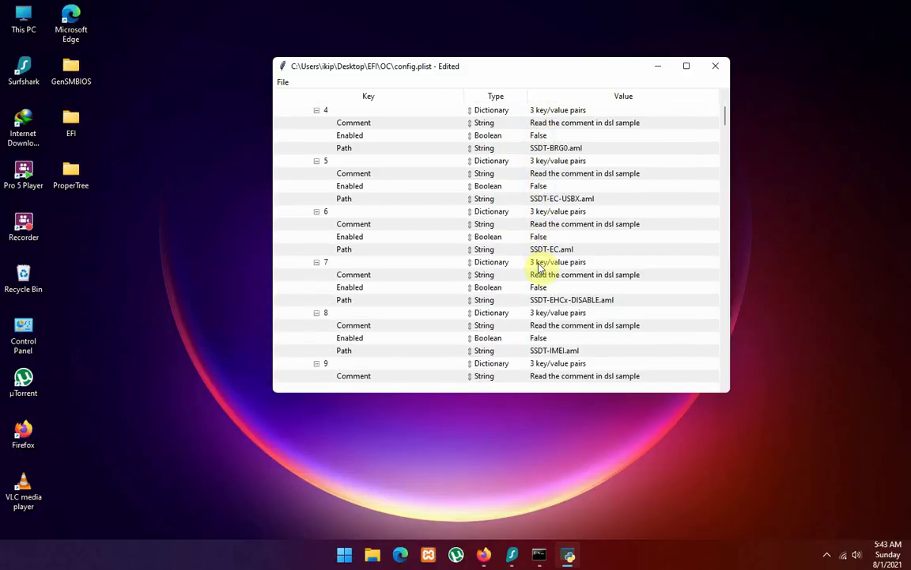
scroll(538, 268, down, 11)
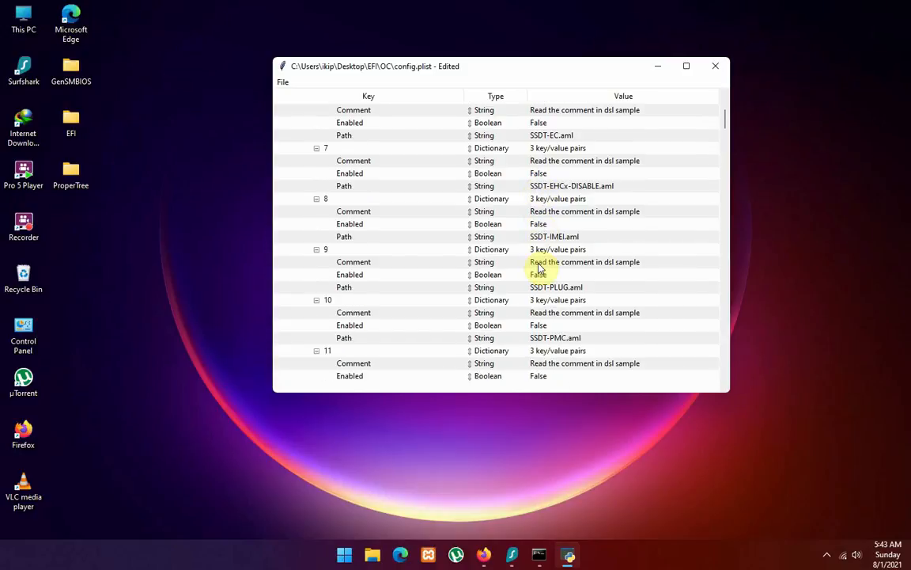
scroll(538, 268, down, 15)
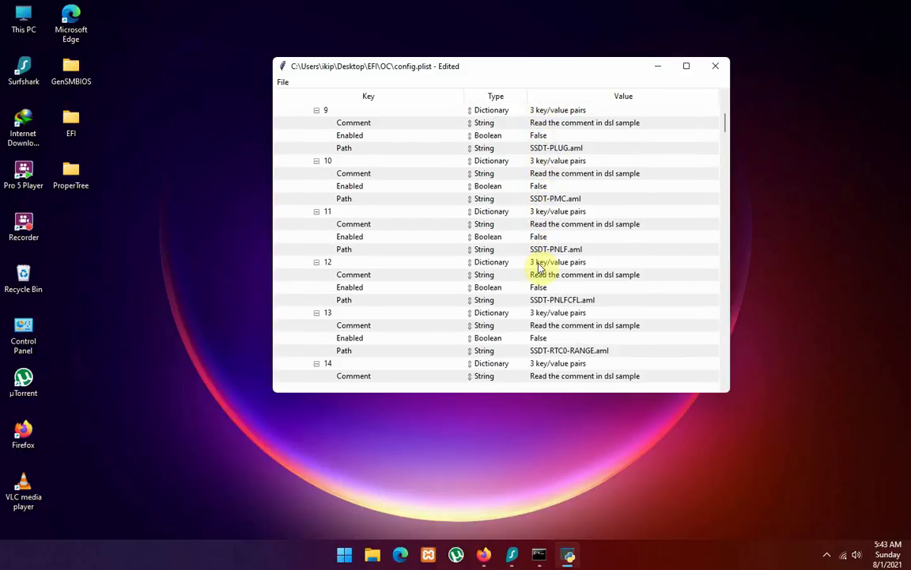
scroll(537, 268, down, 6)
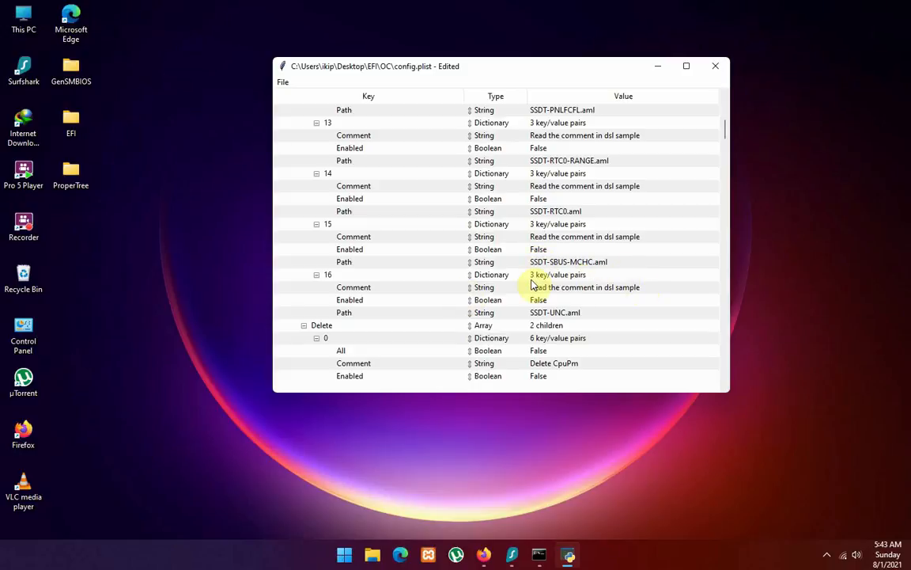
scroll(531, 285, down, 1)
scroll(530, 277, up, 19)
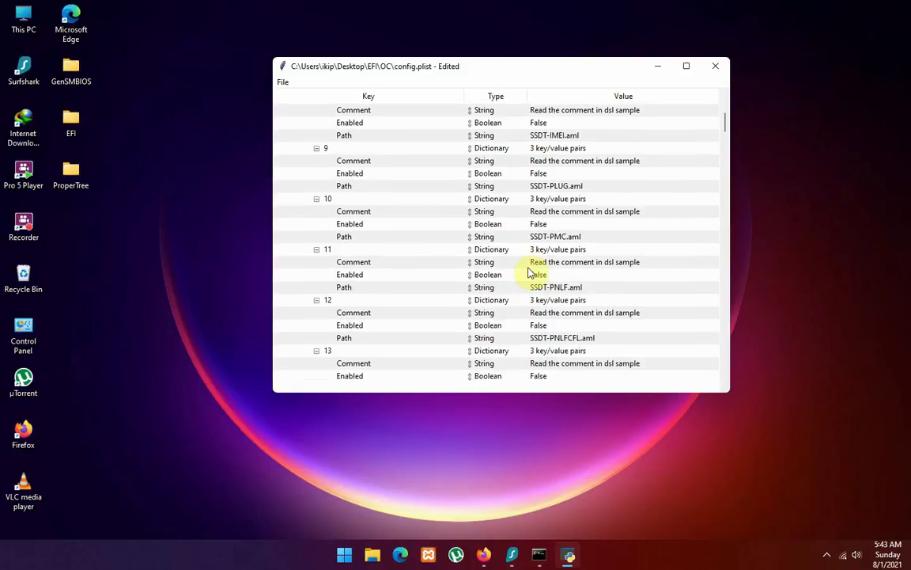
scroll(530, 272, up, 4)
scroll(530, 272, up, 7)
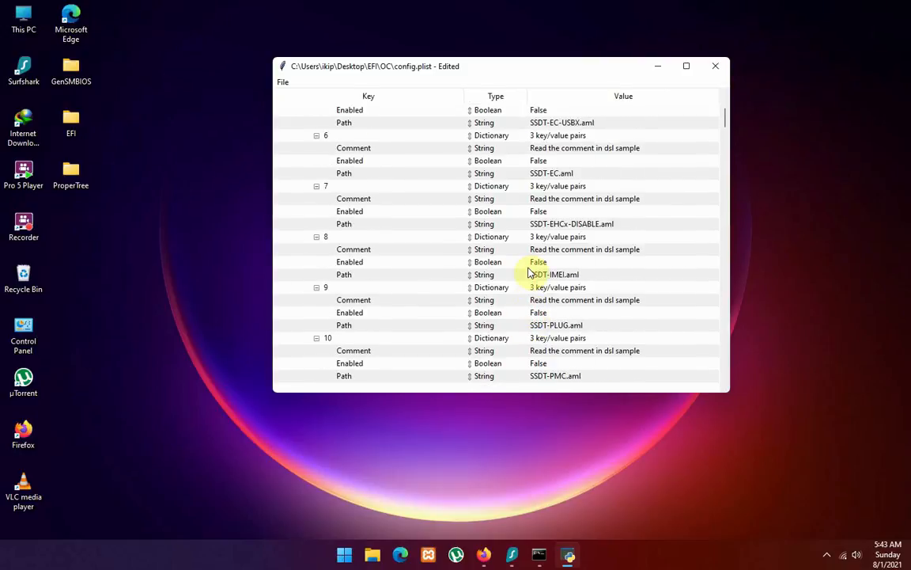
scroll(531, 269, up, 4)
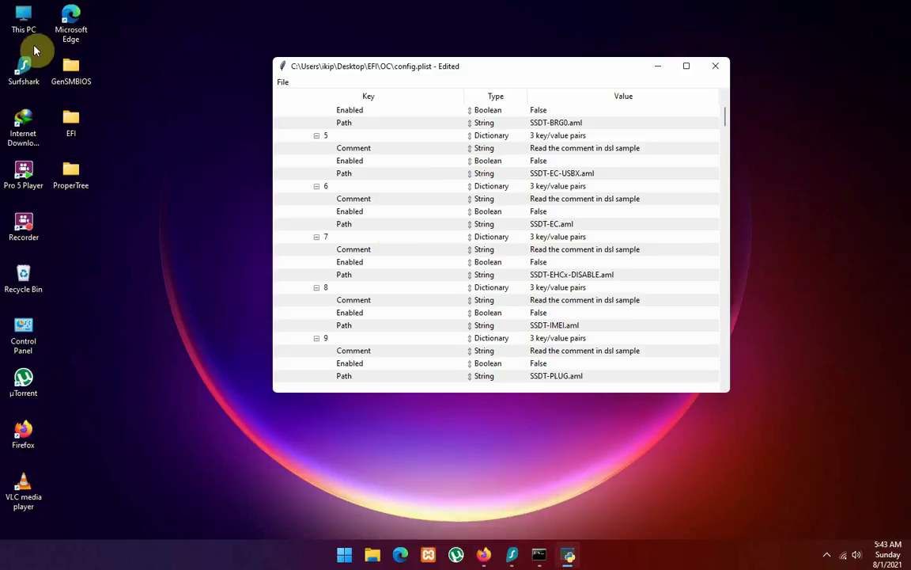
Open Downloads\Compressed in File Explorer and extract the Getting-Started-With-ACPI-master archive into its own folder.
double_click(12, 18)
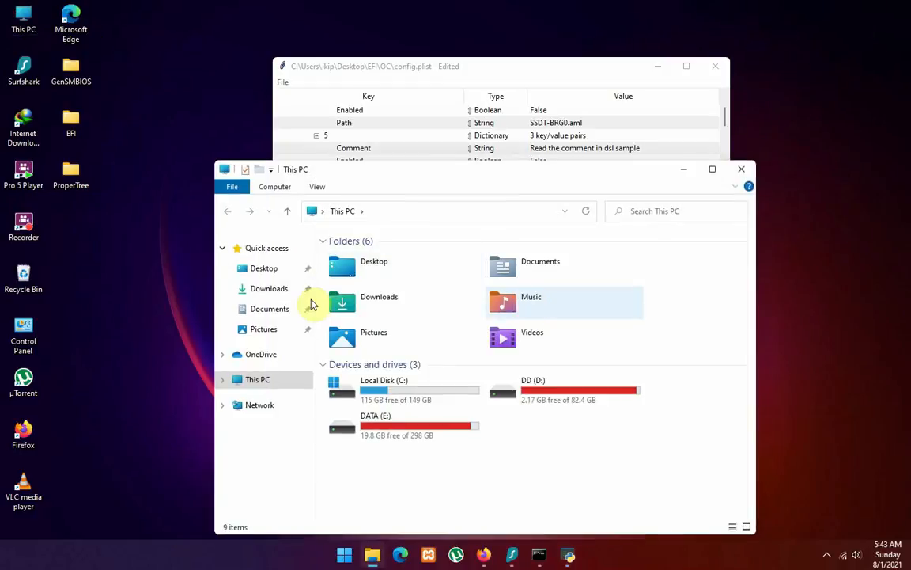
click(362, 301)
double_click(362, 301)
double_click(370, 279)
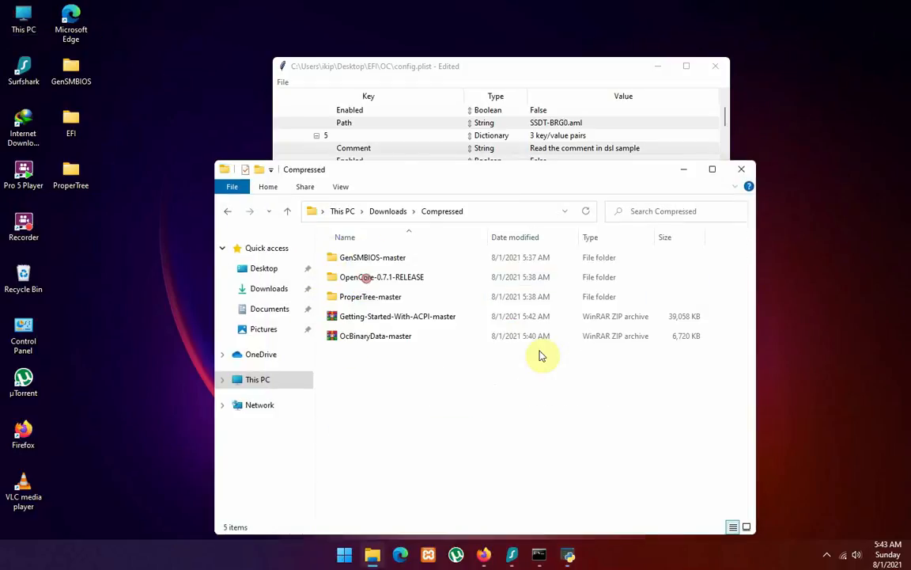
right_click(360, 316)
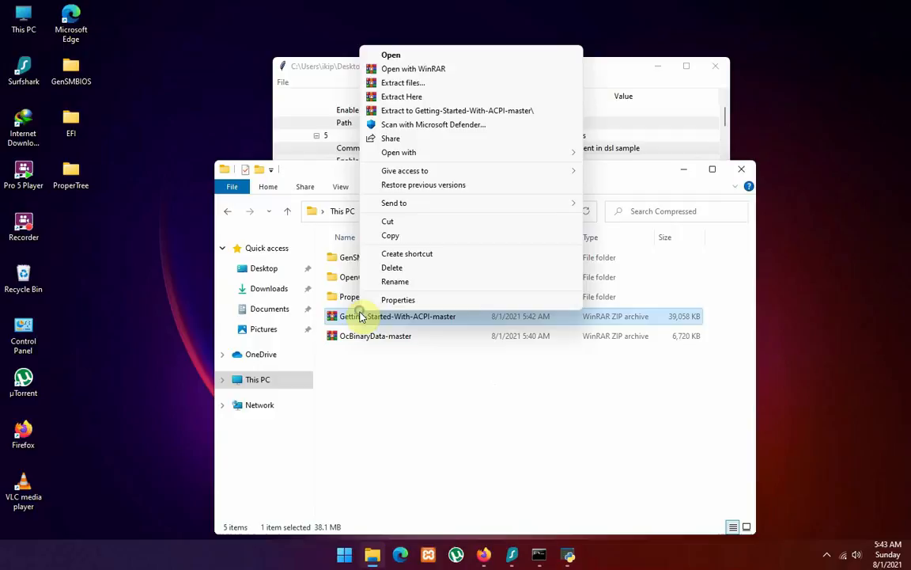
click(411, 112)
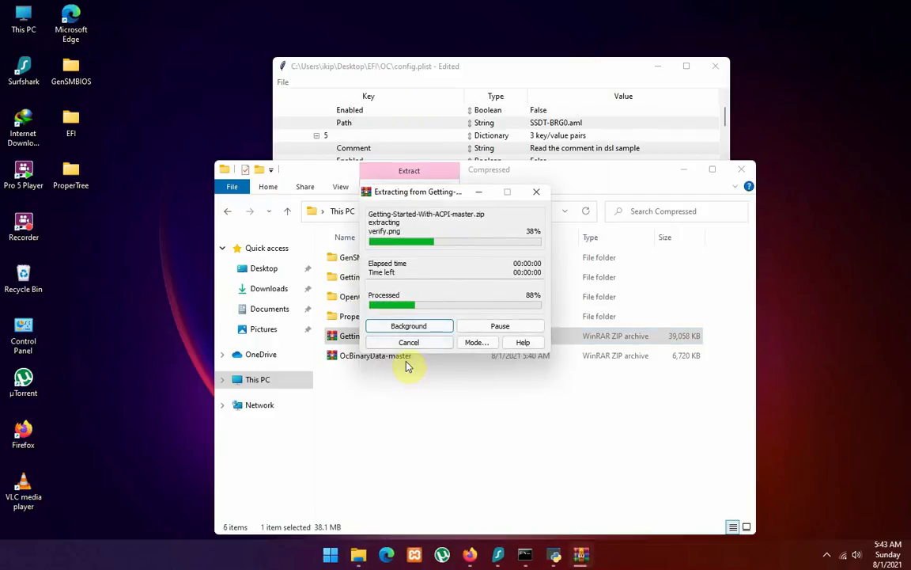
Open the extracted inner Getting-Started-With-ACPI-master folder and look through its Universal subfolder for SSDT files.
double_click(378, 277)
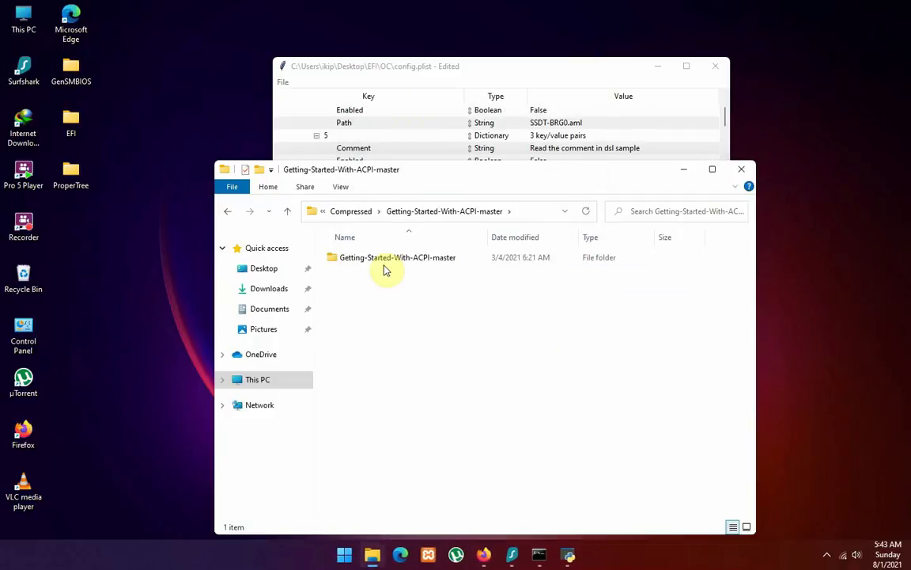
click(382, 261)
double_click(382, 261)
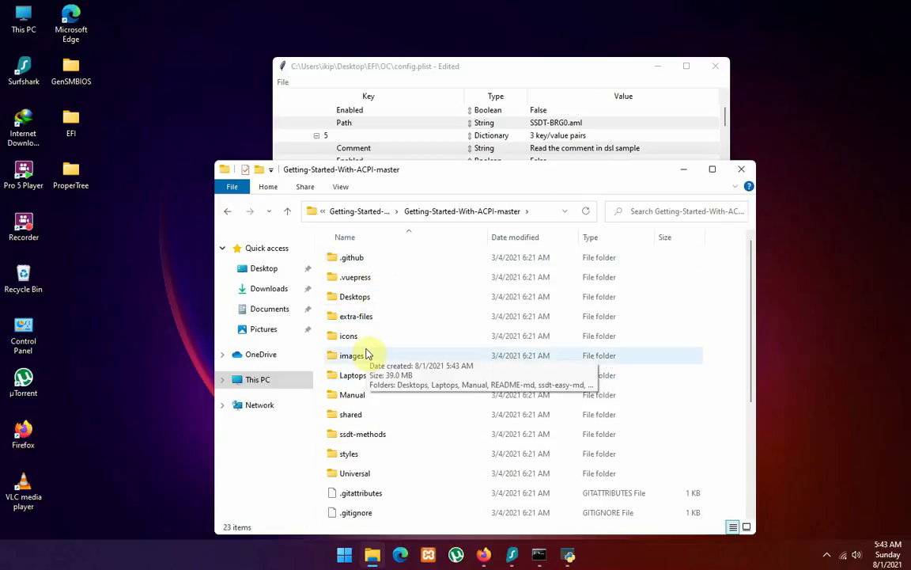
click(366, 472)
double_click(366, 472)
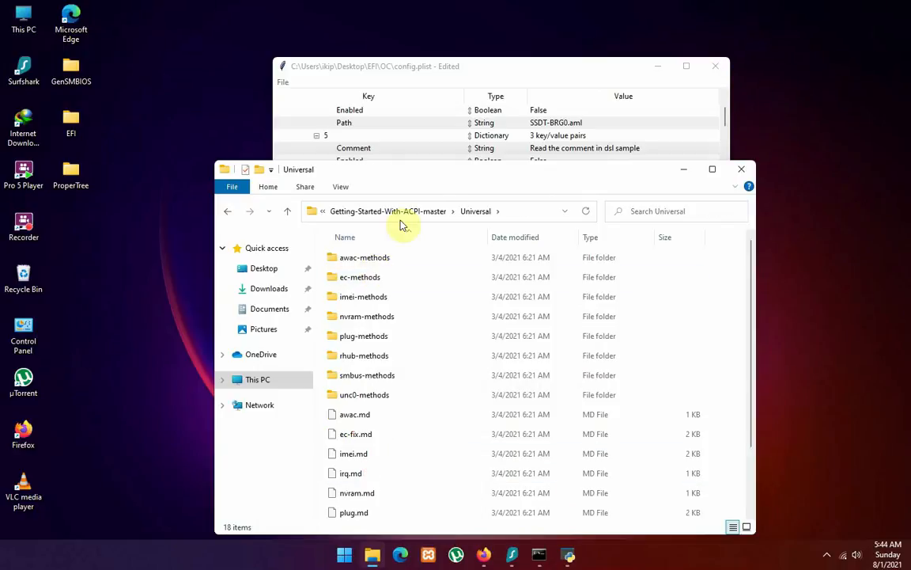
drag(452, 171, 459, 92)
scroll(479, 349, down, 2)
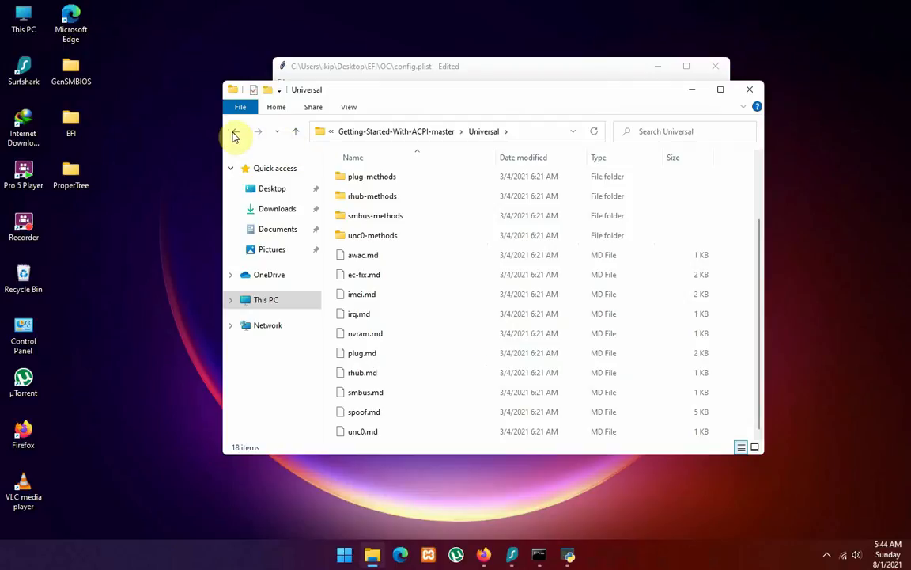
Check the Desktops, Manual and ssdt-methods subfolders of Getting-Started-With-ACPI-master for SSDT files.
click(235, 132)
click(364, 215)
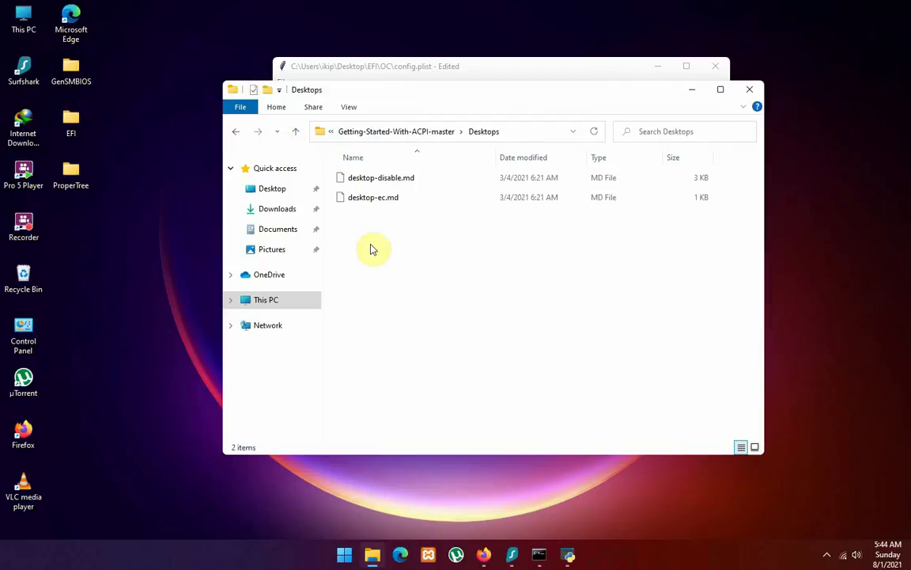
click(237, 133)
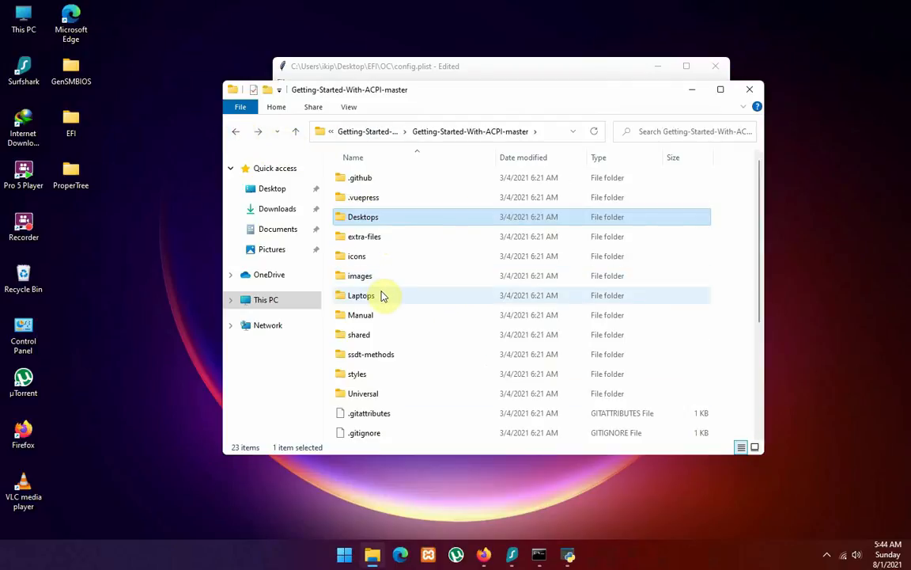
scroll(381, 294, down, 3)
scroll(380, 294, up, 3)
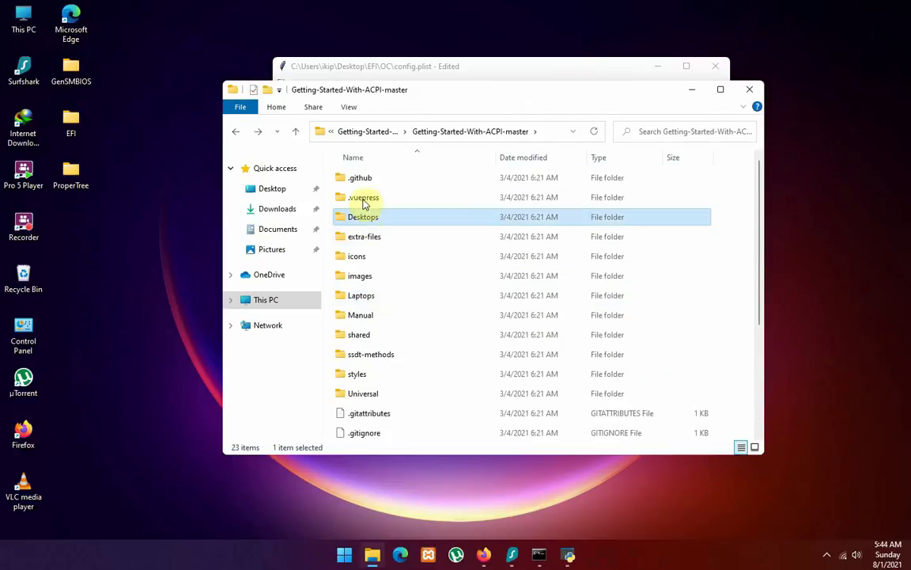
double_click(378, 317)
click(237, 132)
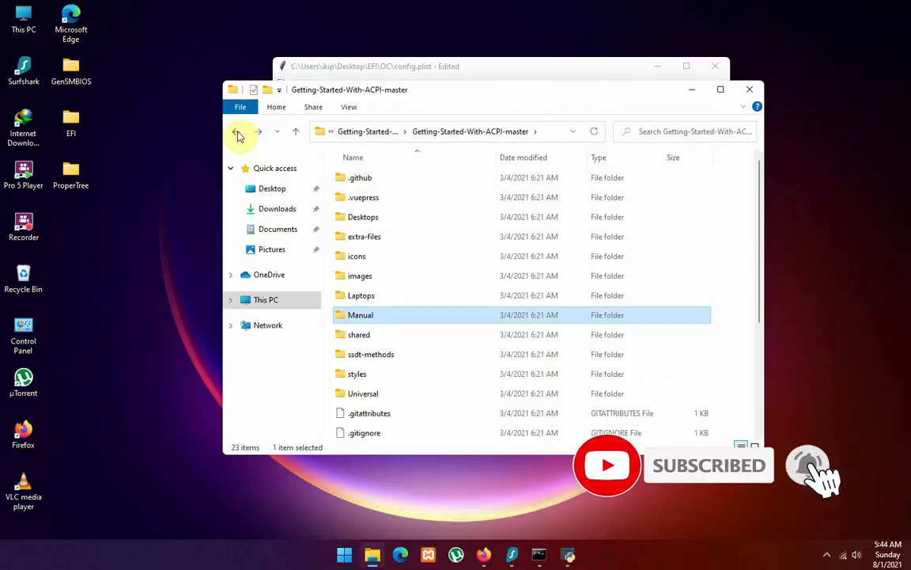
double_click(377, 356)
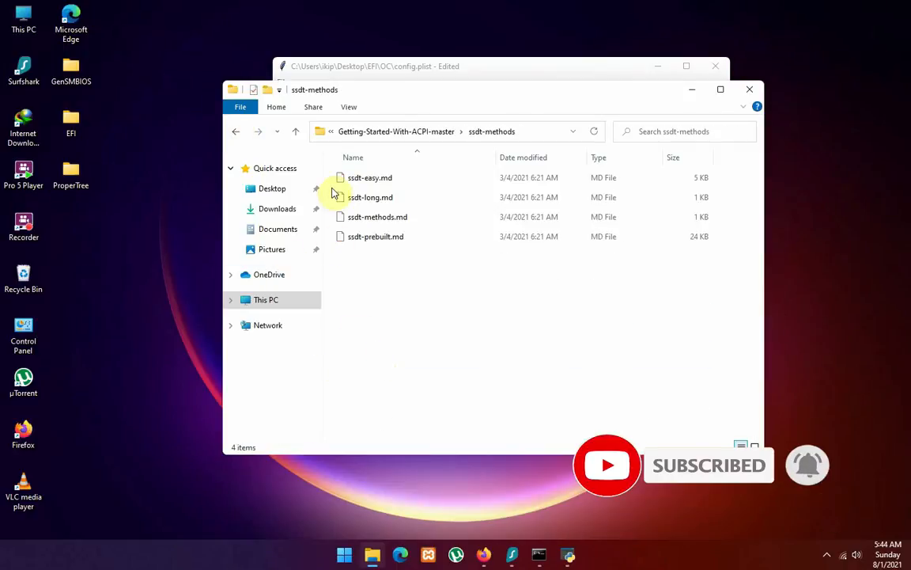
click(236, 133)
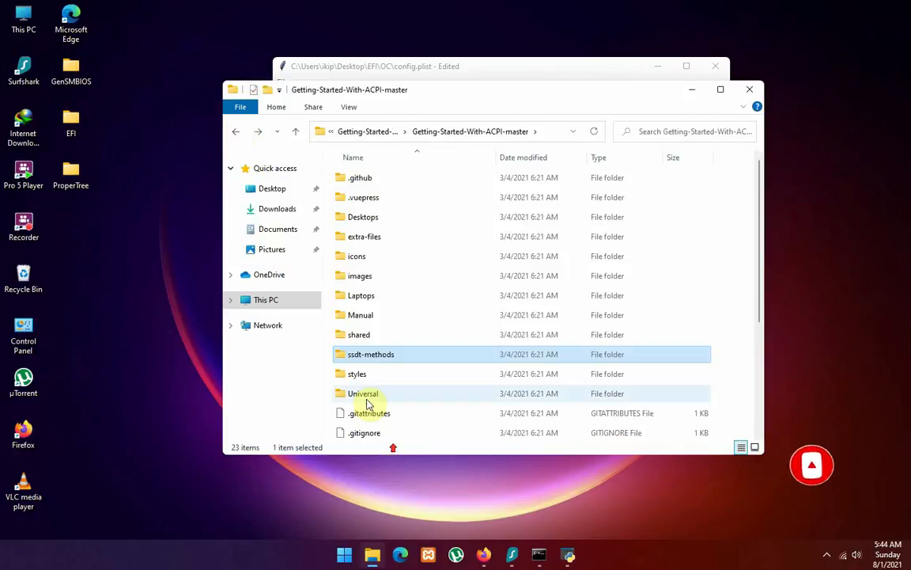
Recheck the Universal folder, including awac-methods, and review the remaining files in Getting-Started-With-ACPI-master.
double_click(363, 395)
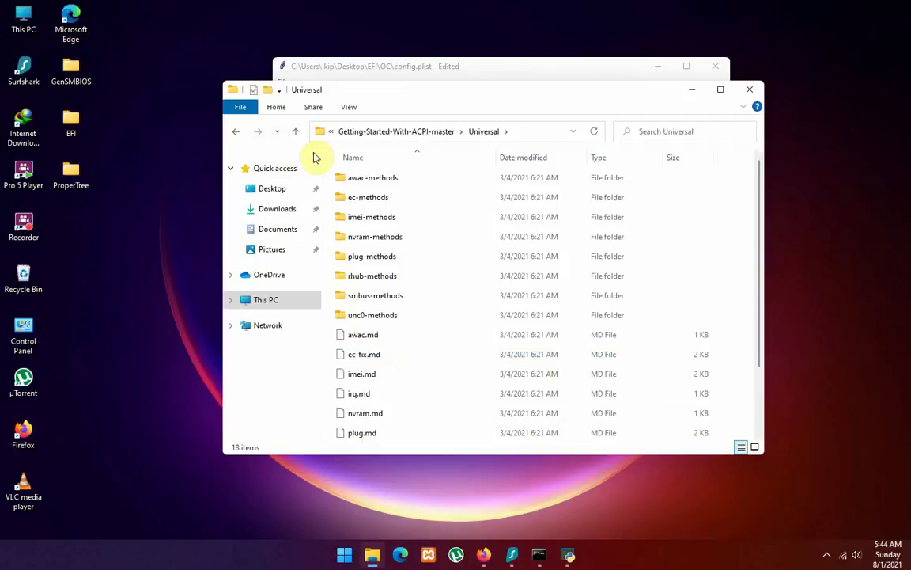
double_click(372, 179)
click(237, 133)
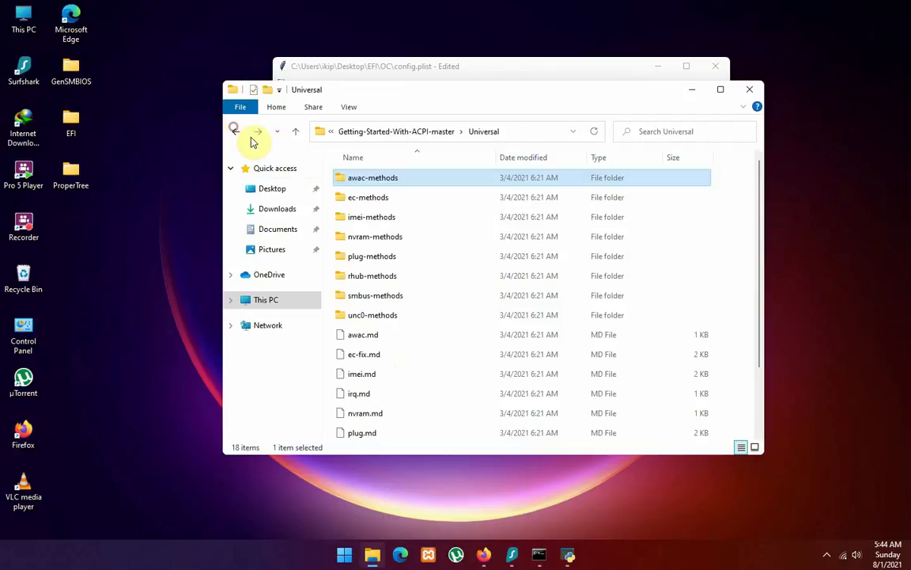
scroll(378, 355, down, 1)
scroll(377, 355, down, 1)
scroll(377, 353, up, 2)
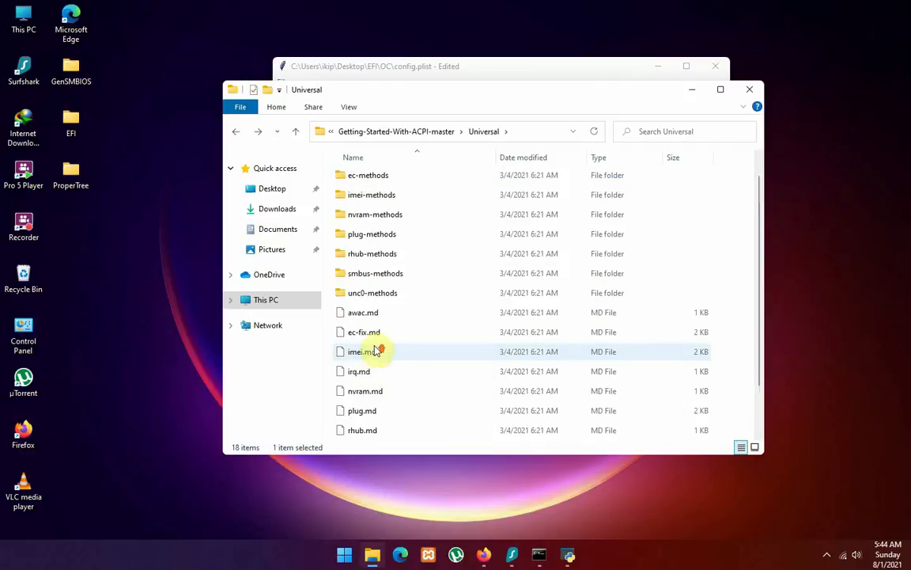
click(234, 132)
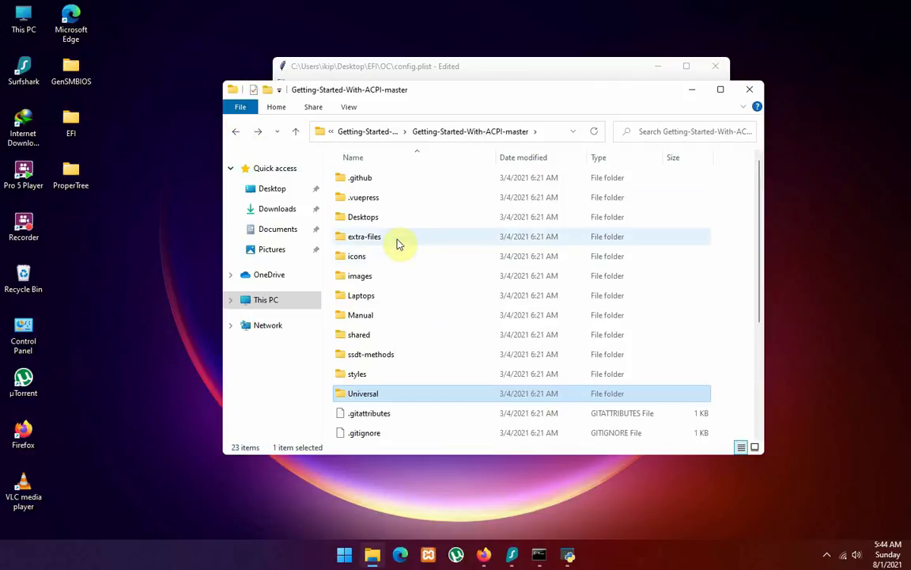
scroll(407, 338, down, 3)
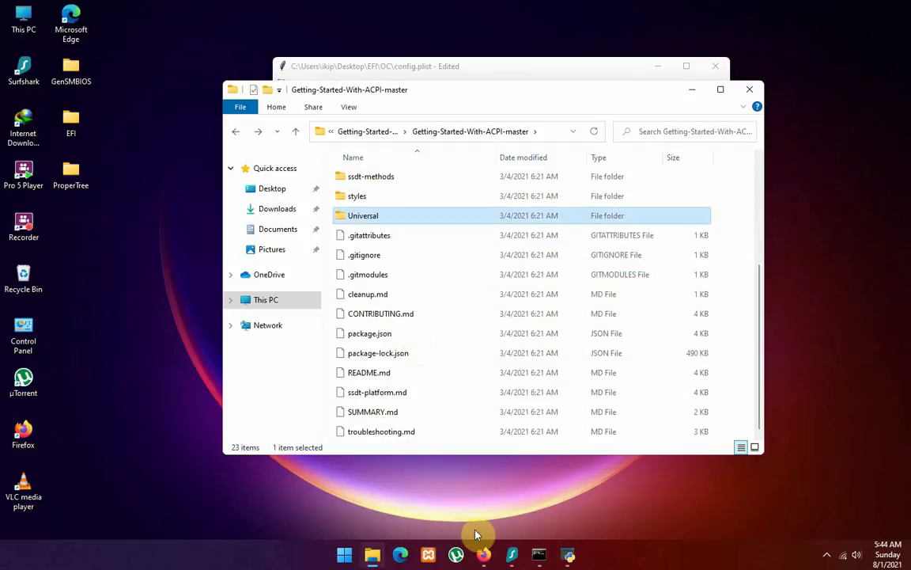
Switch to Firefox and reopen the recently visited Getting-Started-With-ACPI SSDT-RHUB.aml GitHub page in a new tab.
click(482, 553)
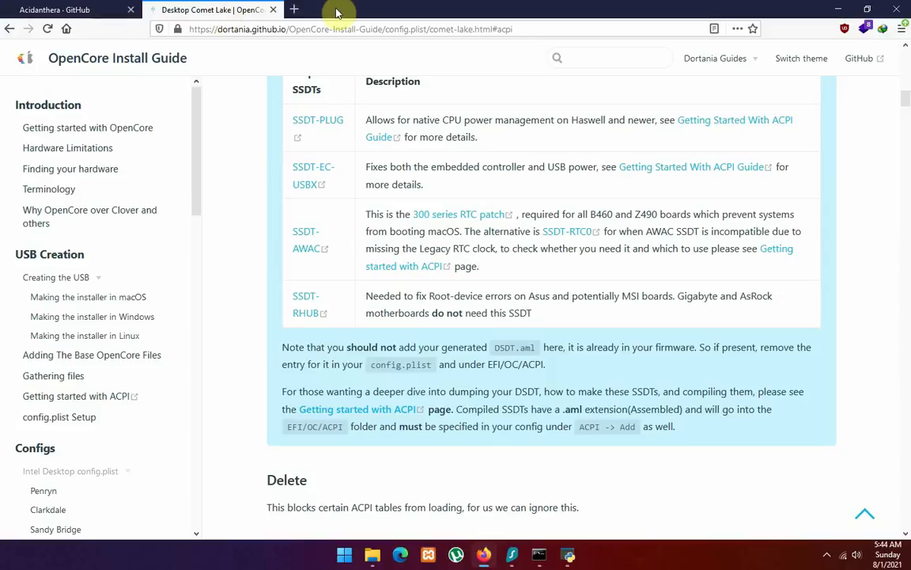
double_click(391, 10)
click(902, 29)
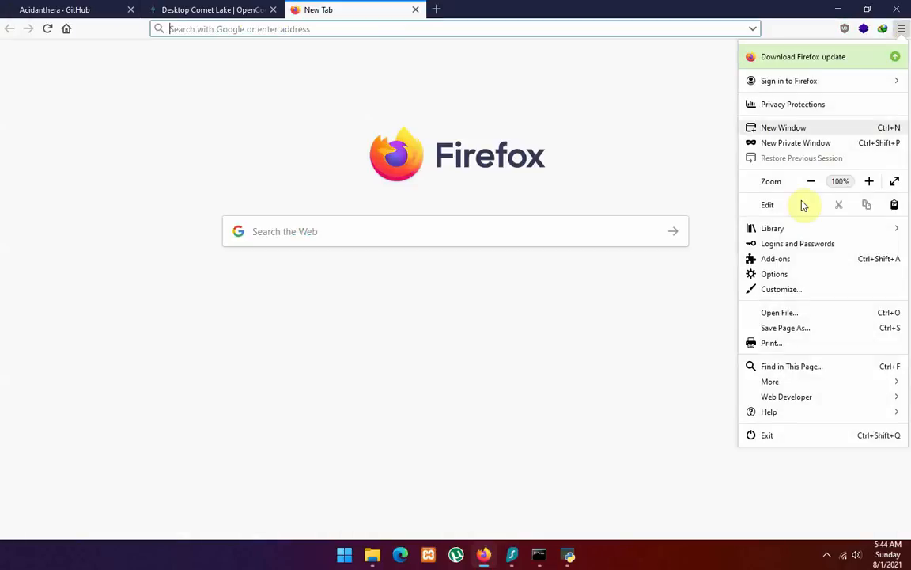
click(784, 241)
click(557, 10)
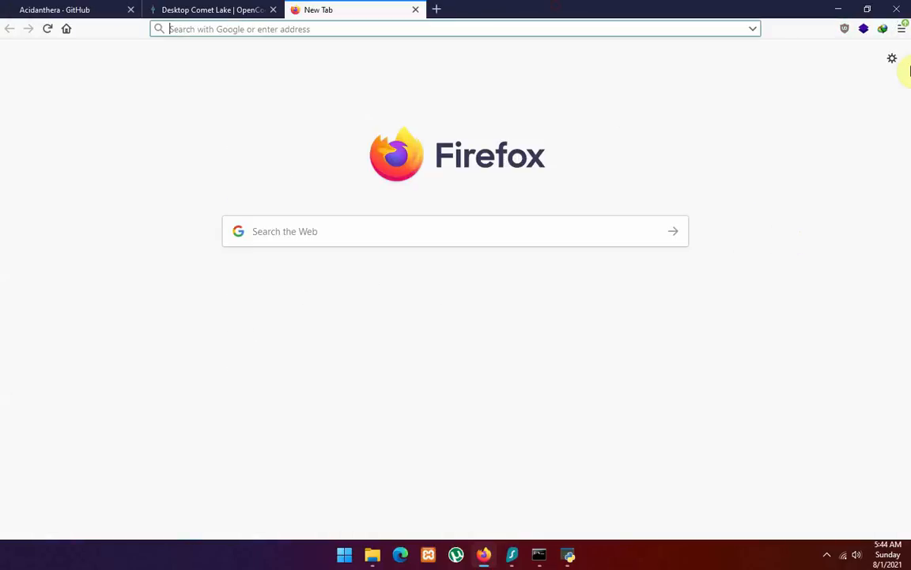
click(902, 29)
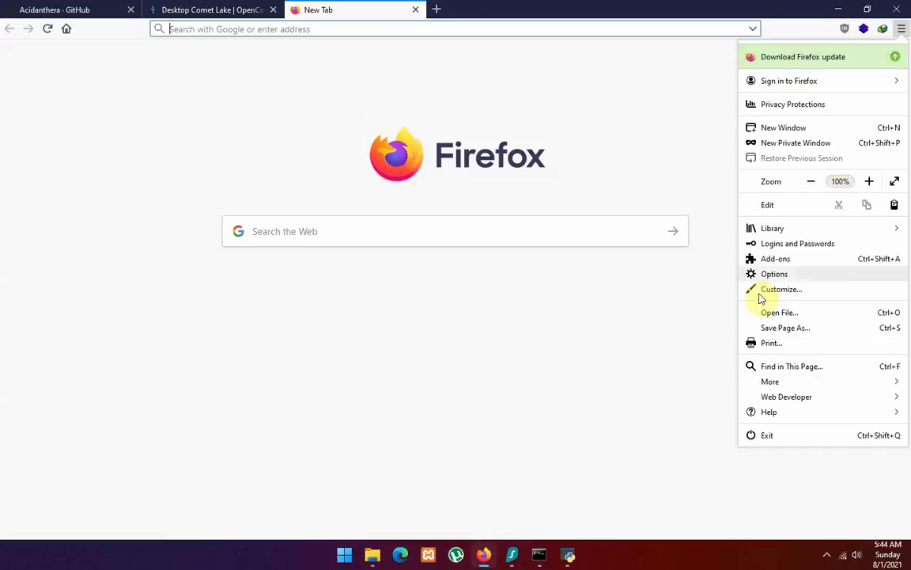
click(773, 229)
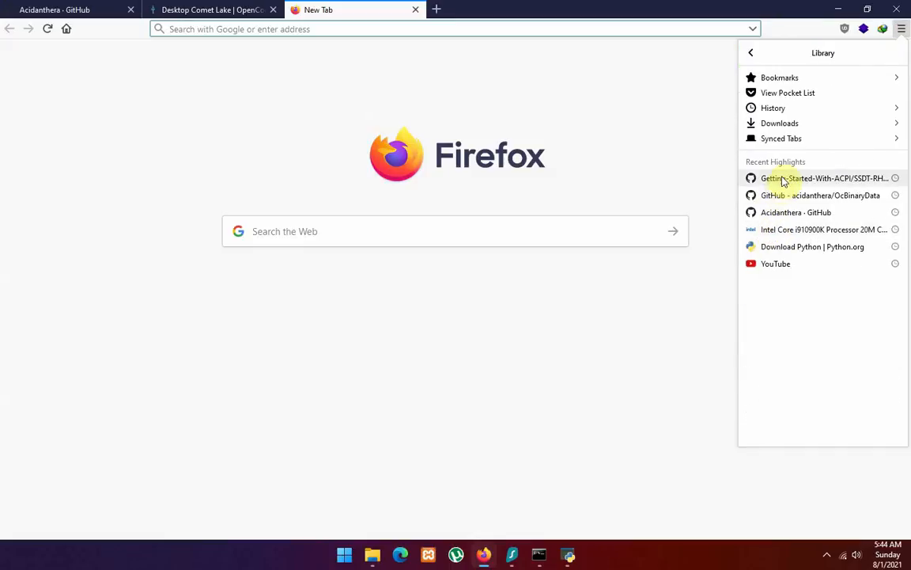
click(822, 180)
click(240, 10)
click(317, 11)
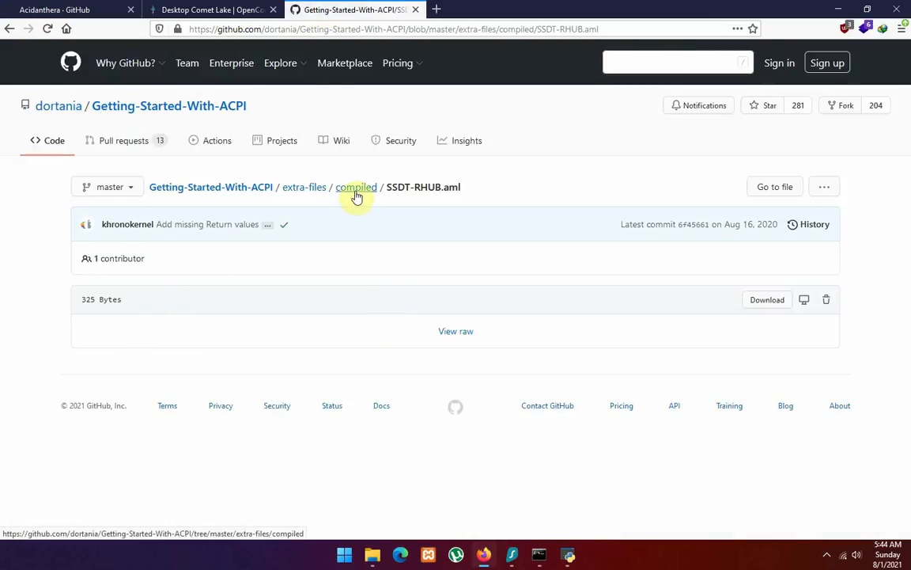
Look up the repository's extra-files/compiled path on GitHub and open the same compiled folder inside the local Getting-Started-With-ACPI-master.
click(356, 197)
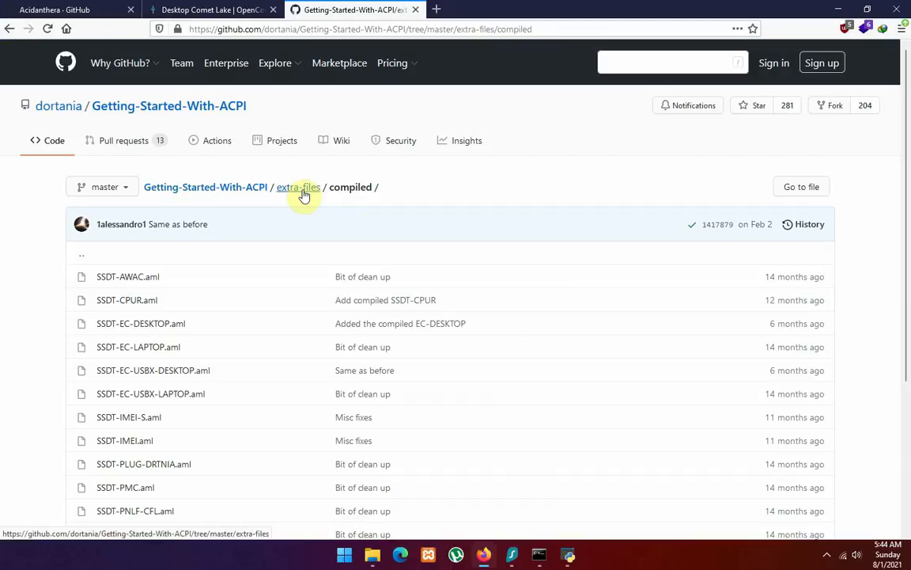
click(372, 555)
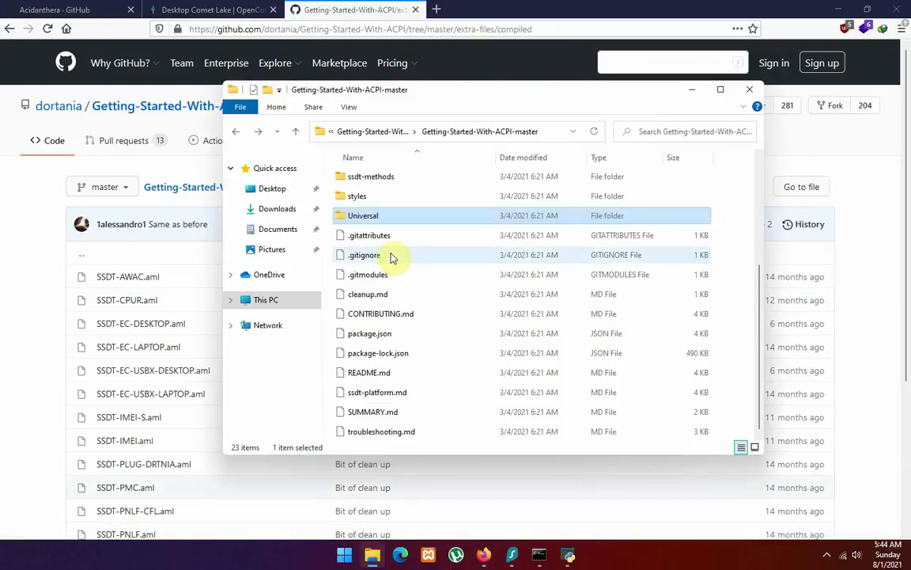
scroll(391, 255, up, 3)
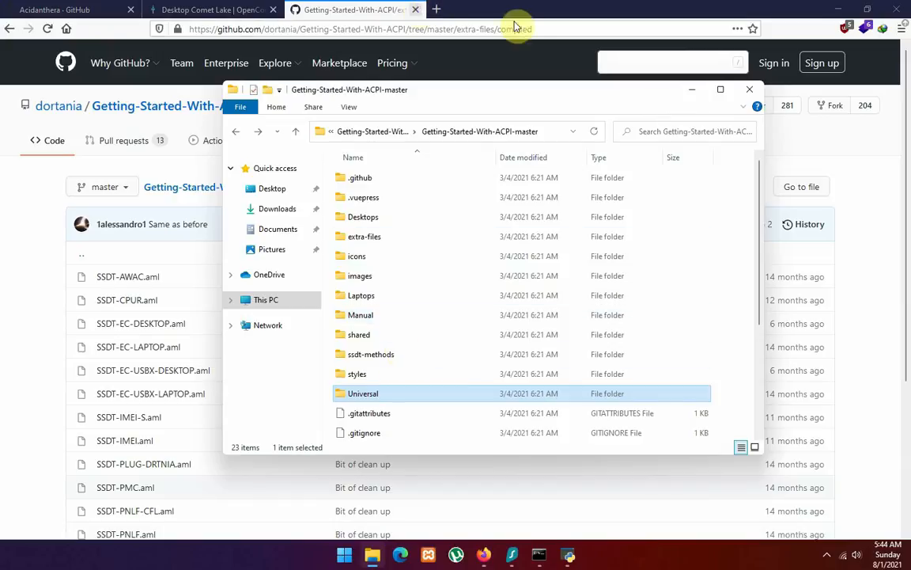
click(838, 10)
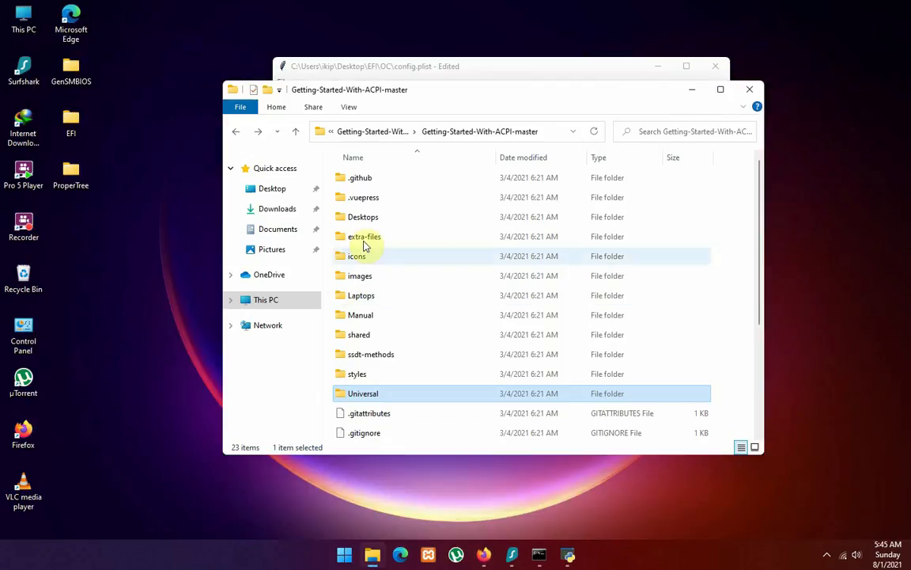
double_click(366, 238)
double_click(377, 181)
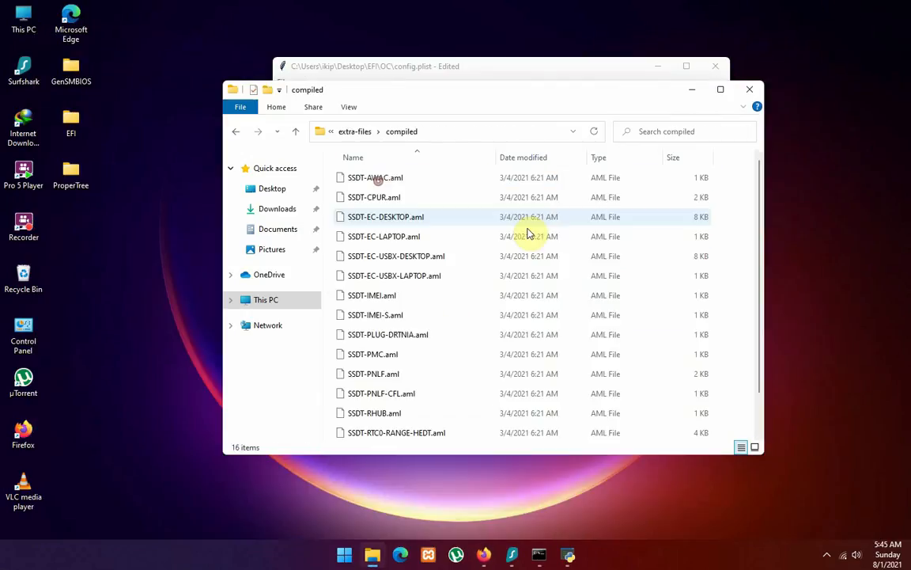
Arrange the config.plist window and the compiled SSDT folder side by side on the desktop.
drag(497, 95, 592, 178)
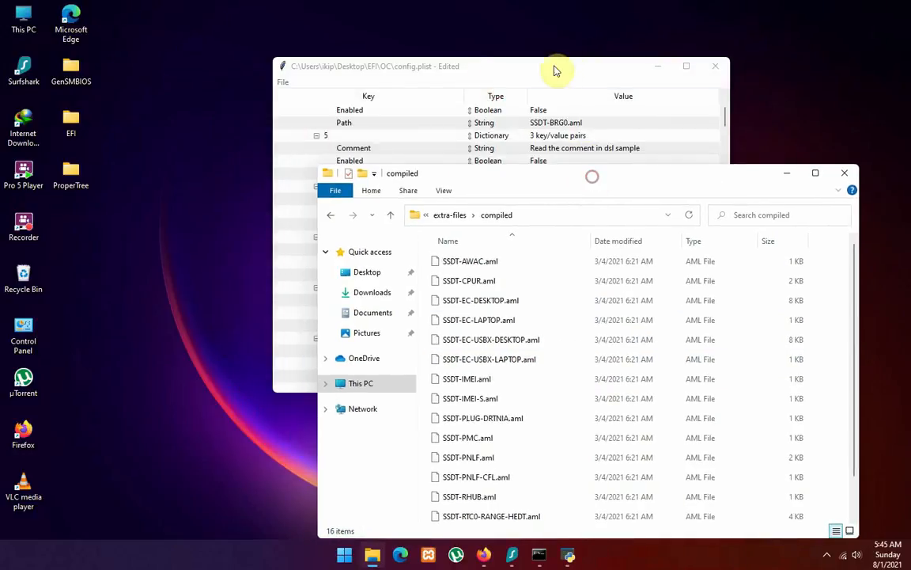
click(553, 70)
drag(478, 75, 316, 40)
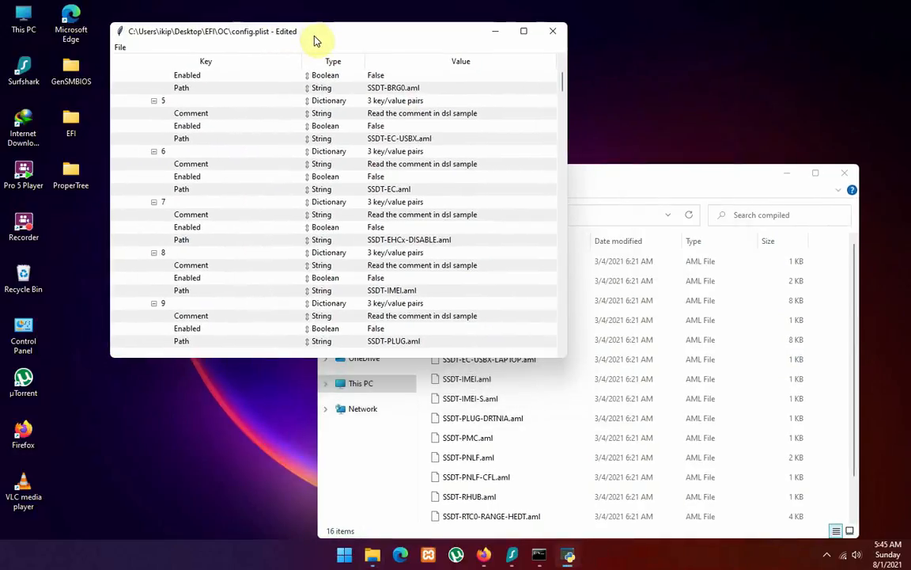
click(681, 185)
drag(575, 182, 688, 151)
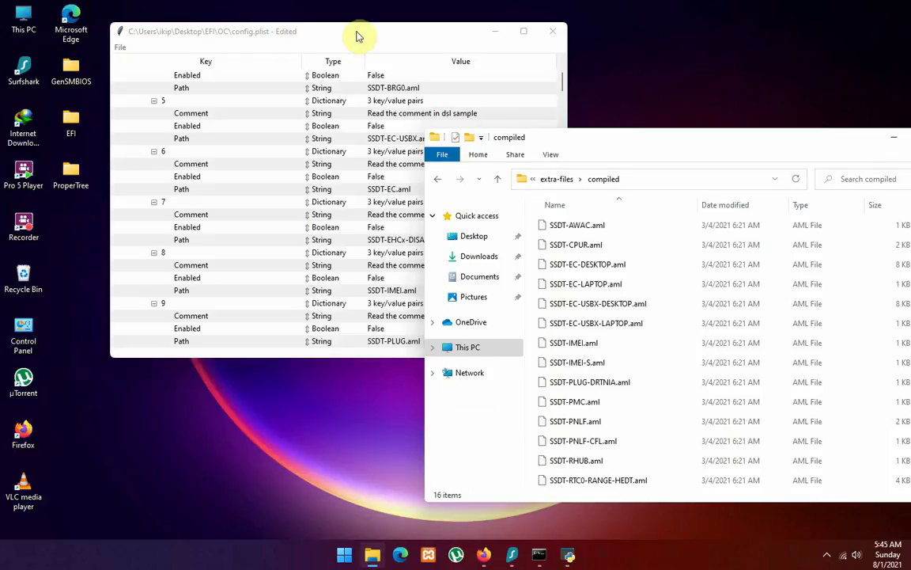
drag(358, 35, 219, 68)
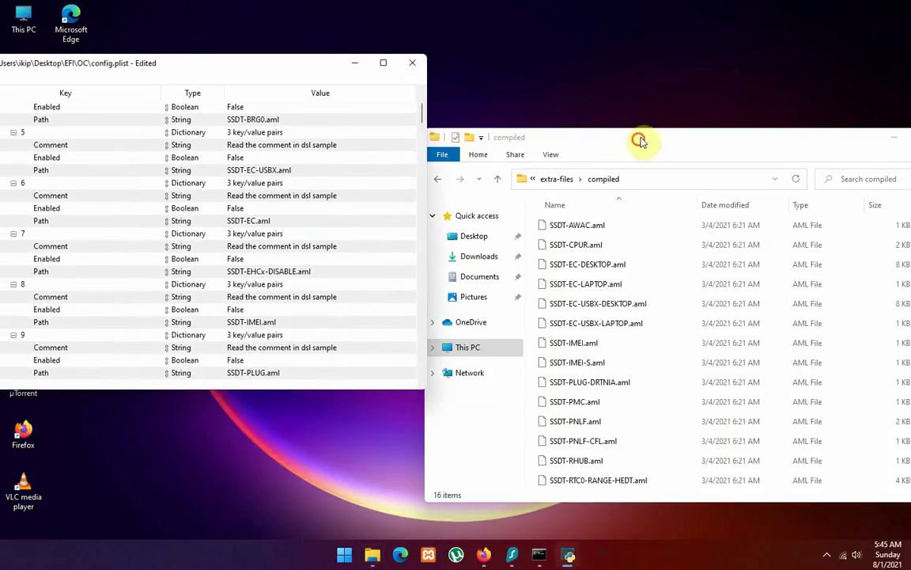
drag(640, 138, 645, 63)
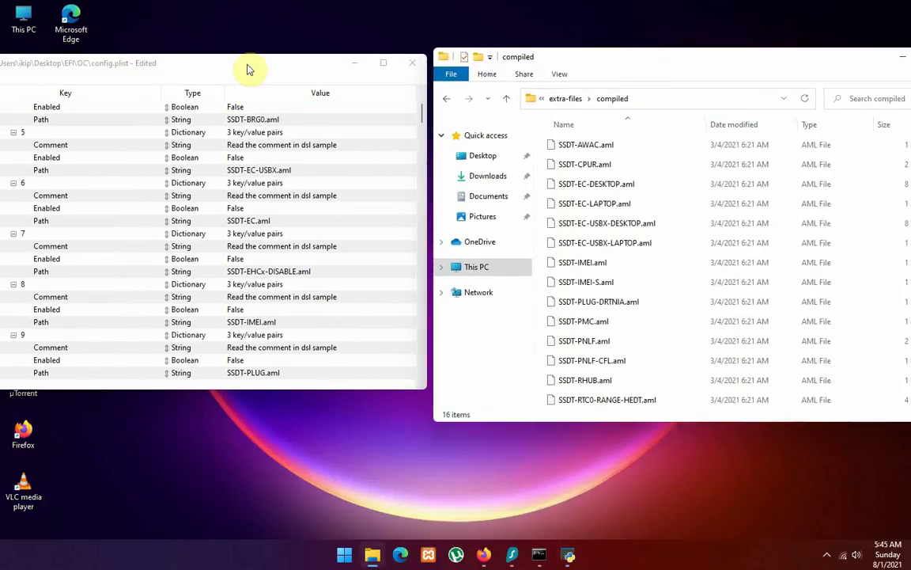
drag(248, 67, 255, 74)
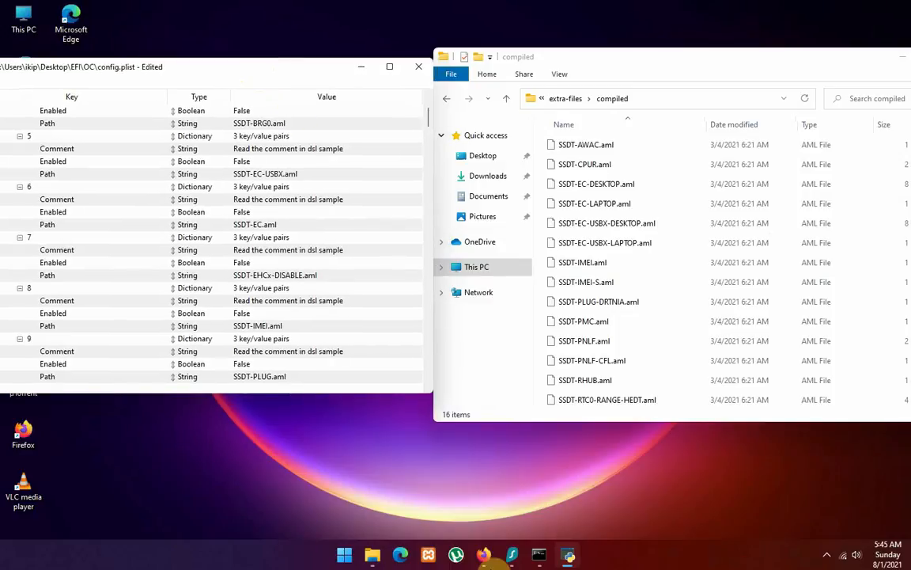
Close the Getting-Started-With-ACPI page in Firefox and place the config.plist window over the Comet Lake guide's required SSDTs table.
click(485, 556)
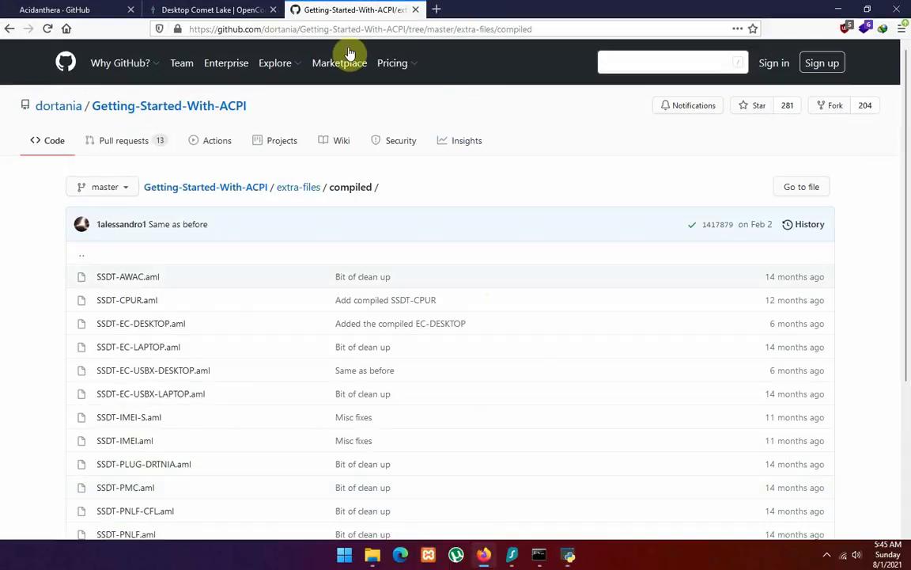
click(419, 9)
scroll(340, 240, up, 3)
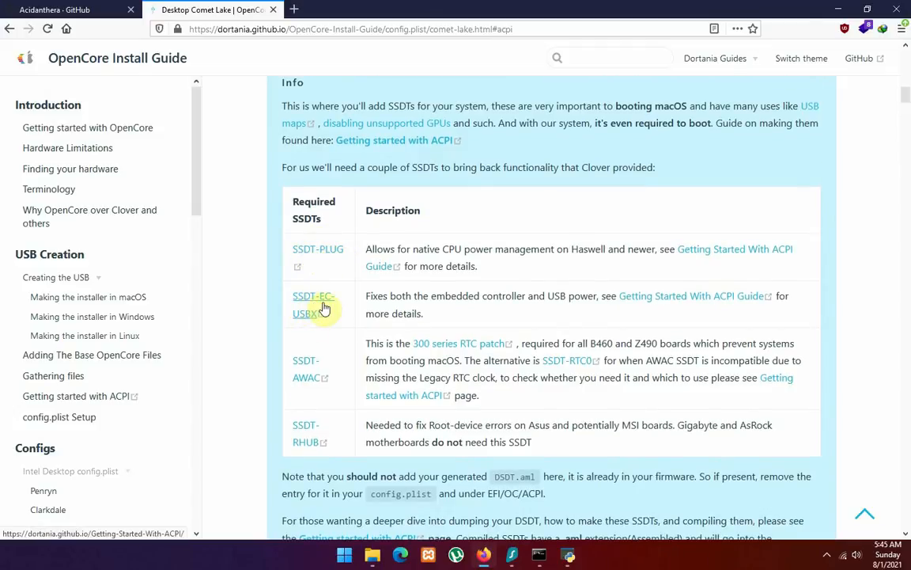
click(568, 556)
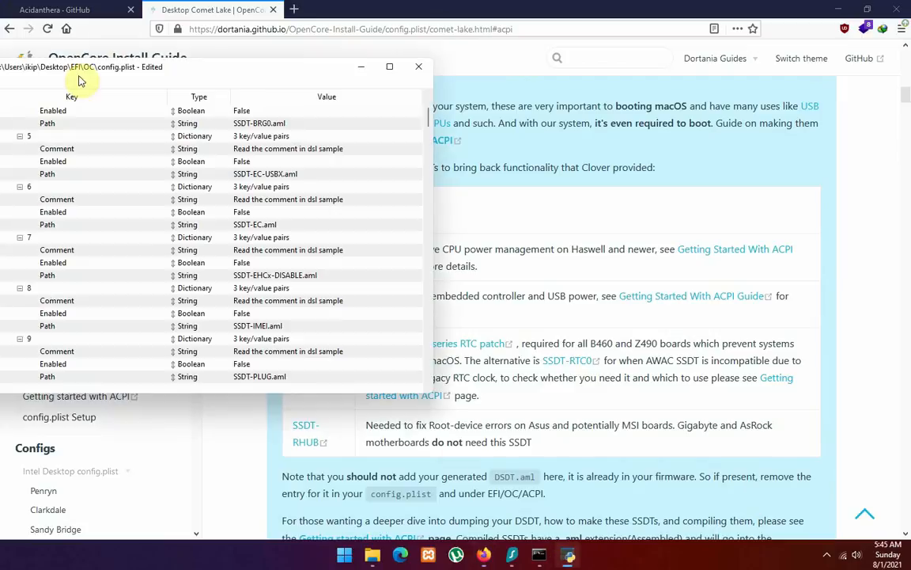
drag(182, 69, 504, 129)
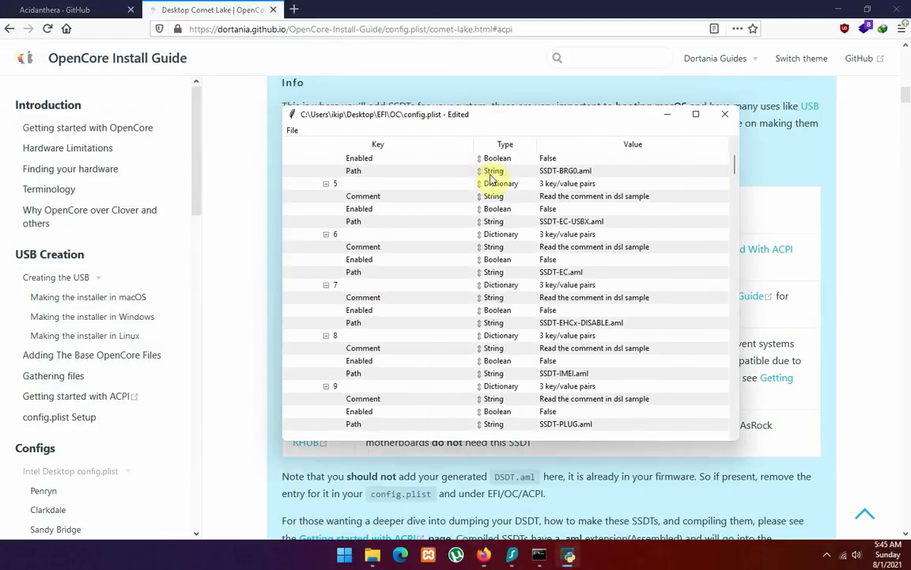
Remove the DSDT.aml, SSDT-1.aml and SSDT-ALS0.aml entries from ACPI > Add in config.plist.
scroll(529, 204, down, 2)
scroll(529, 204, up, 3)
scroll(386, 243, up, 6)
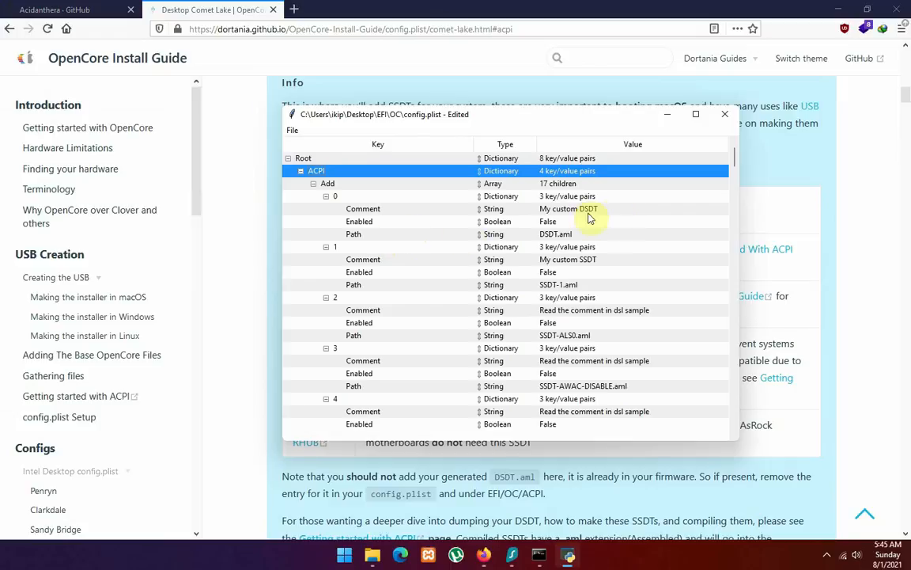
click(368, 197)
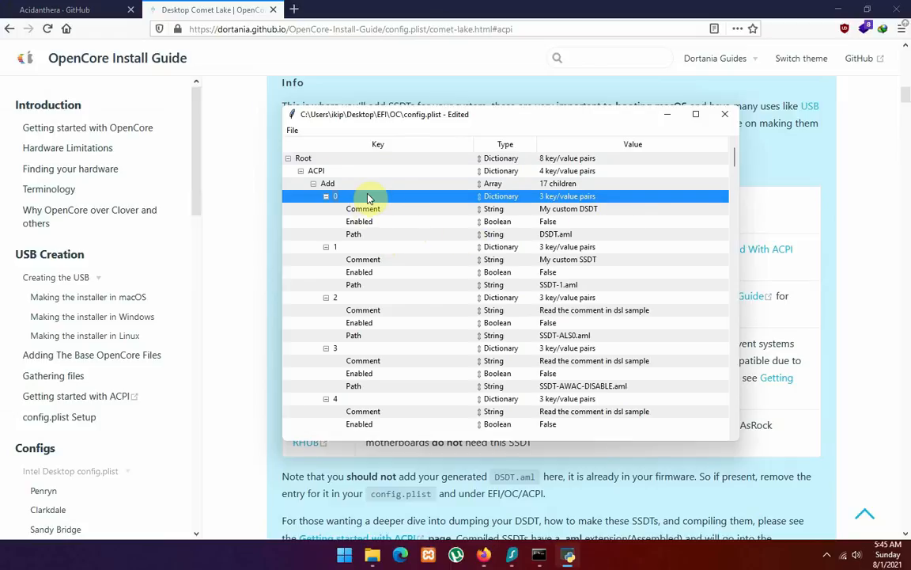
key(Delete)
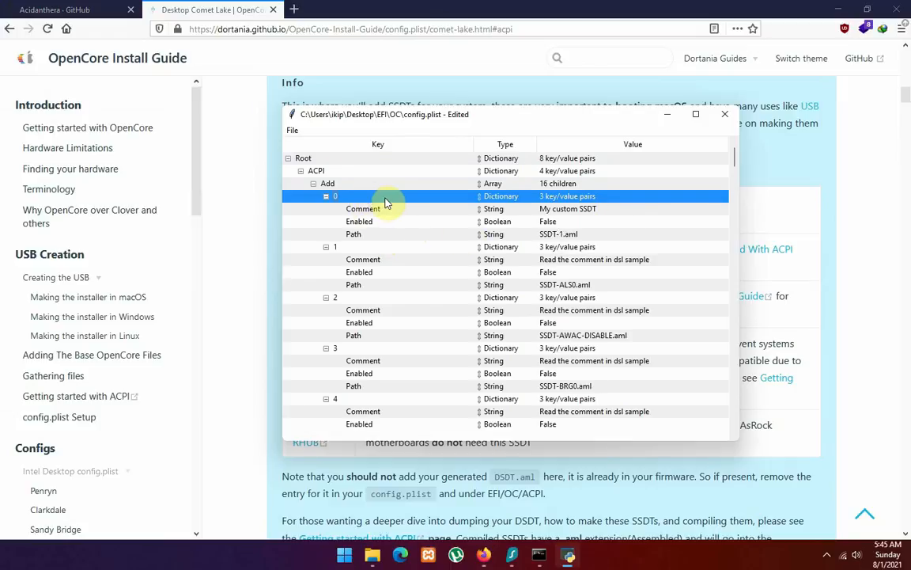
key(Delete)
key(Delete)
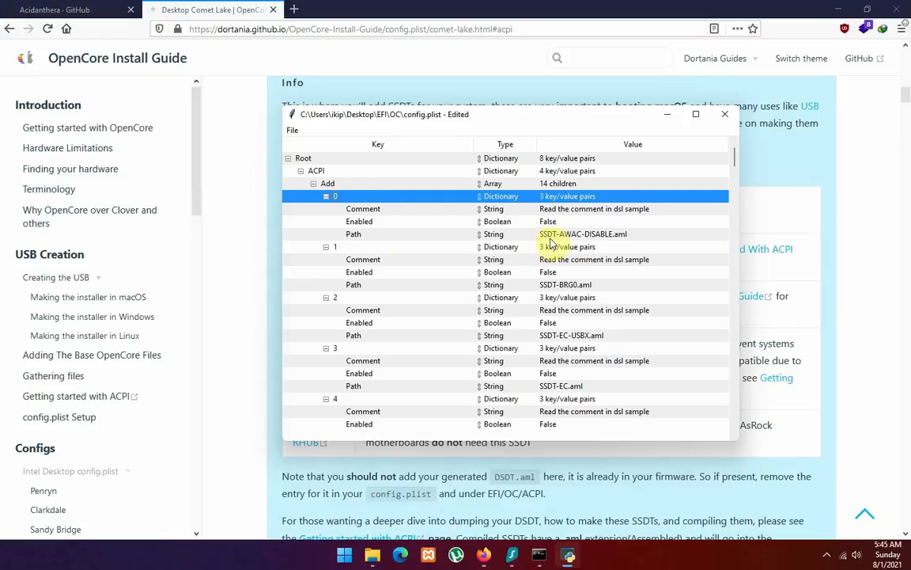
Remove the SSDT-BRG0.aml entry from ACPI > Add, keeping SSDT-AWAC-DISABLE.aml and SSDT-EC-USBX.aml.
drag(534, 124, 573, 147)
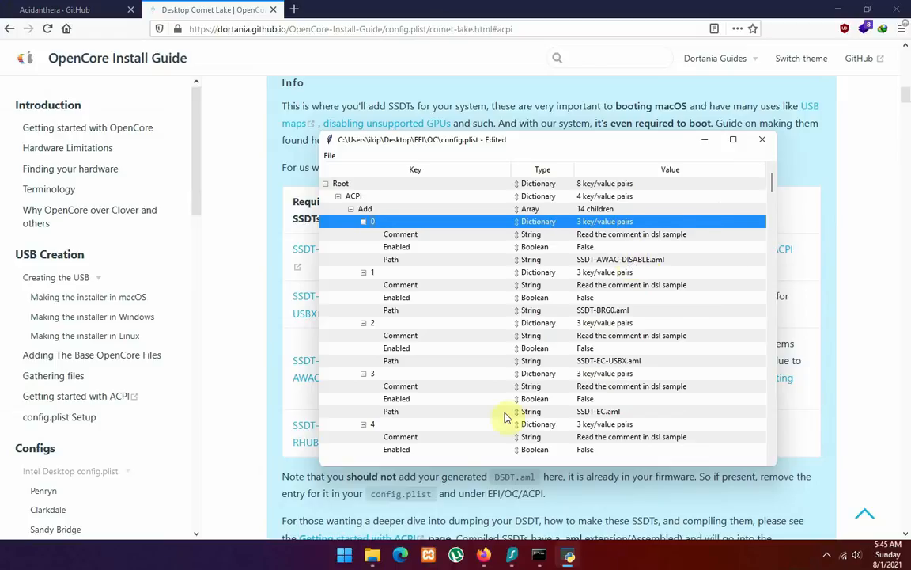
click(561, 310)
click(501, 273)
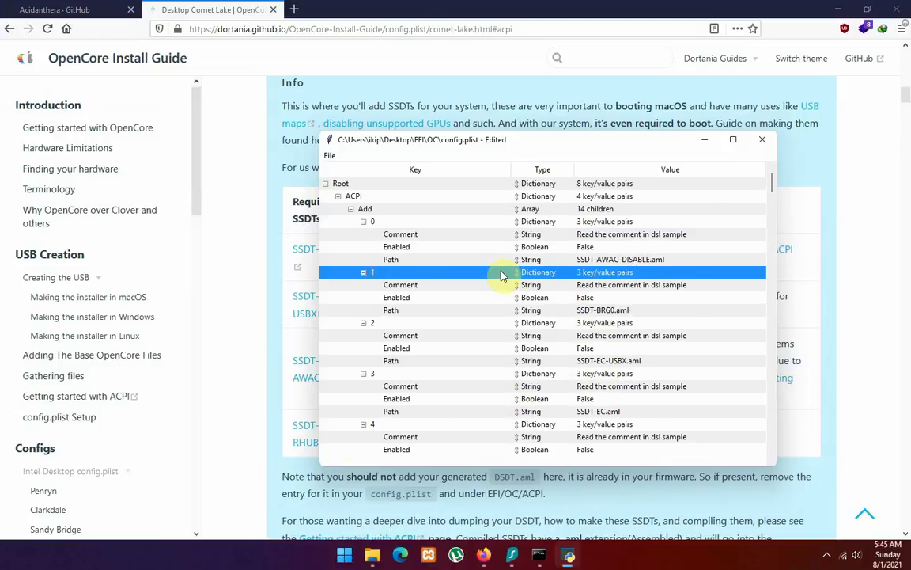
click(397, 322)
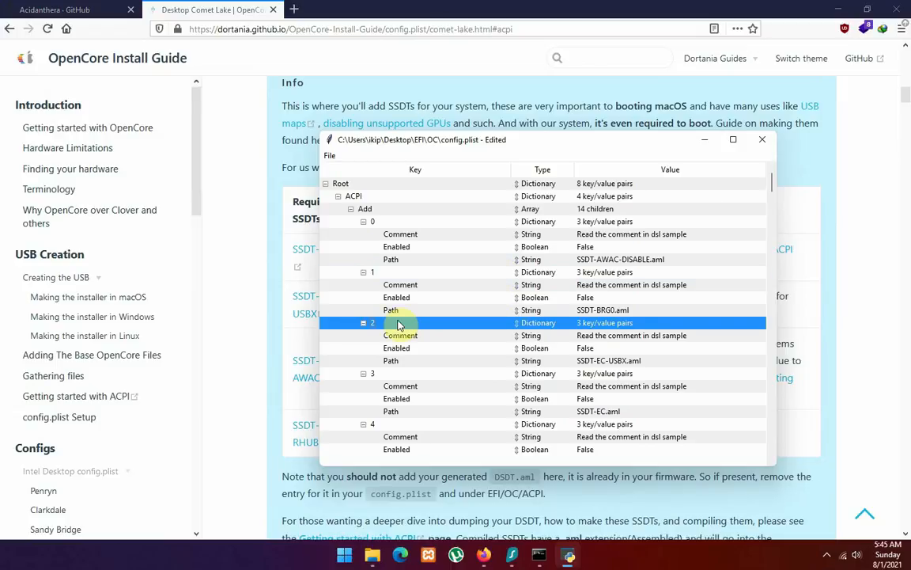
click(421, 275)
key(Delete)
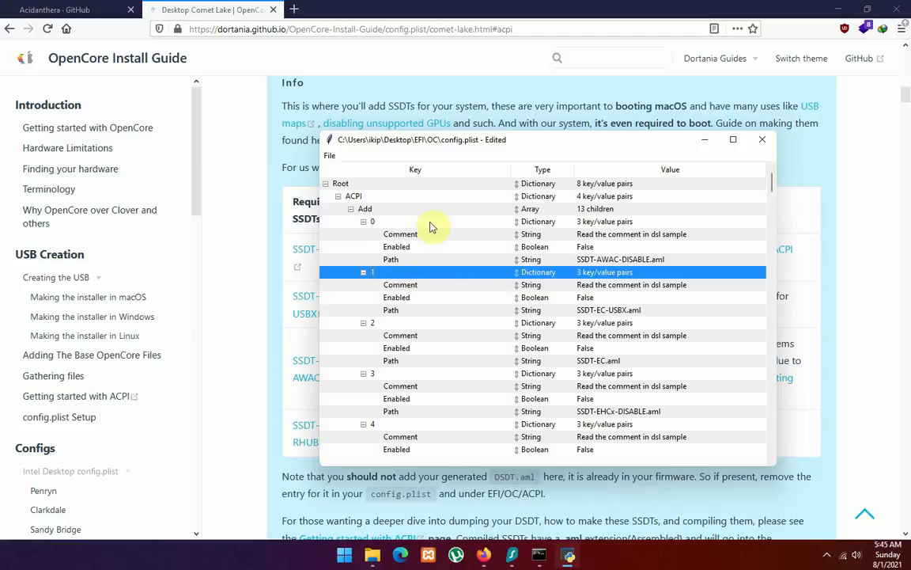
Uncover the guide's SSDT names and remove the SSDT-EC.aml, SSDT-EHCx-DISABLE.aml and SSDT-IMEI.aml entries from ACPI > Add.
drag(480, 145, 550, 154)
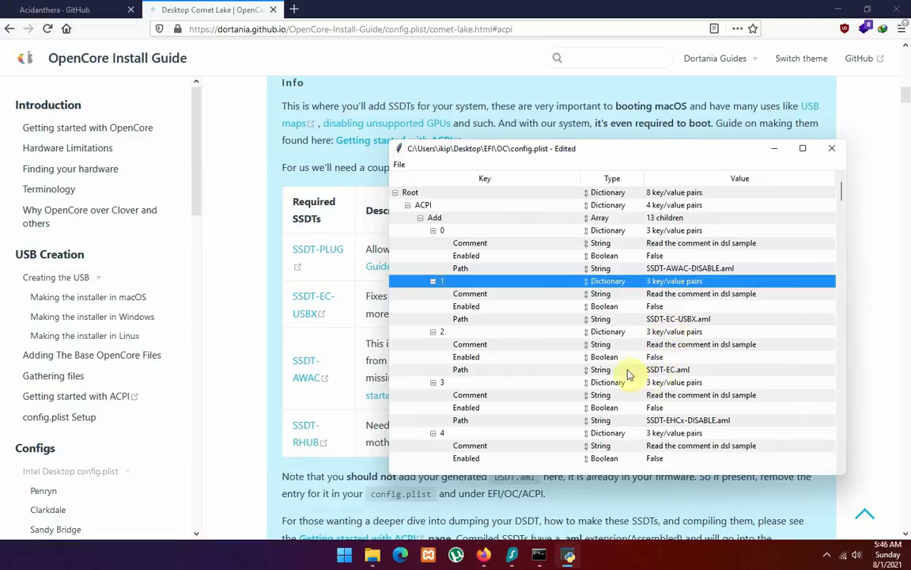
click(476, 332)
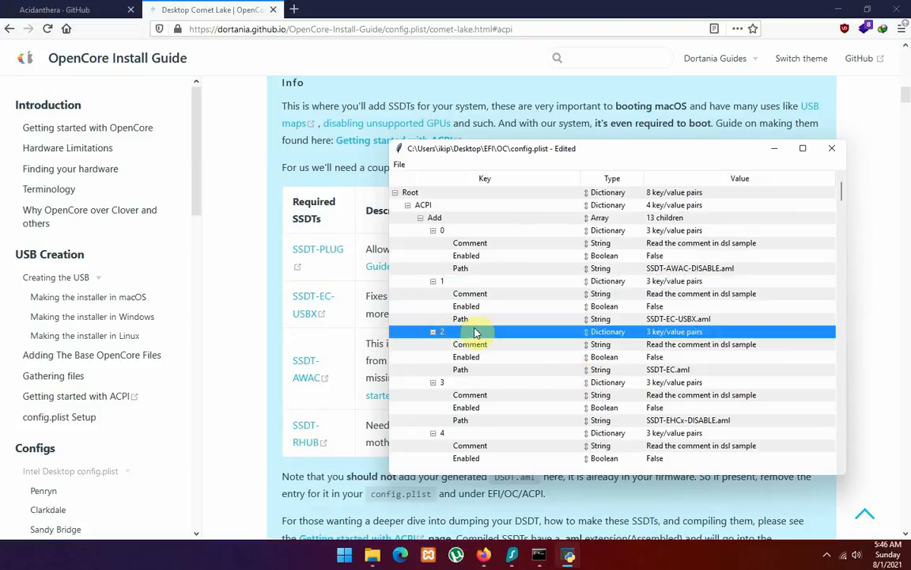
key(Delete)
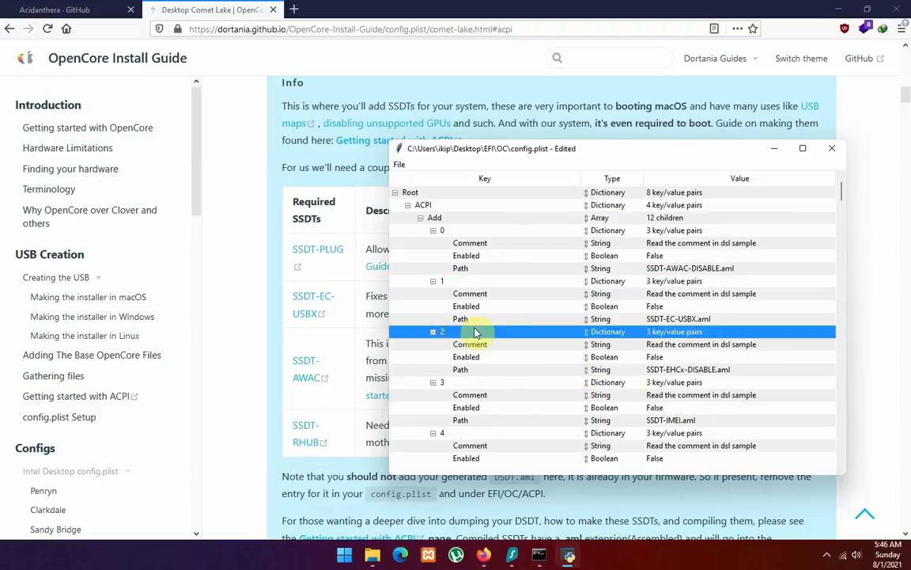
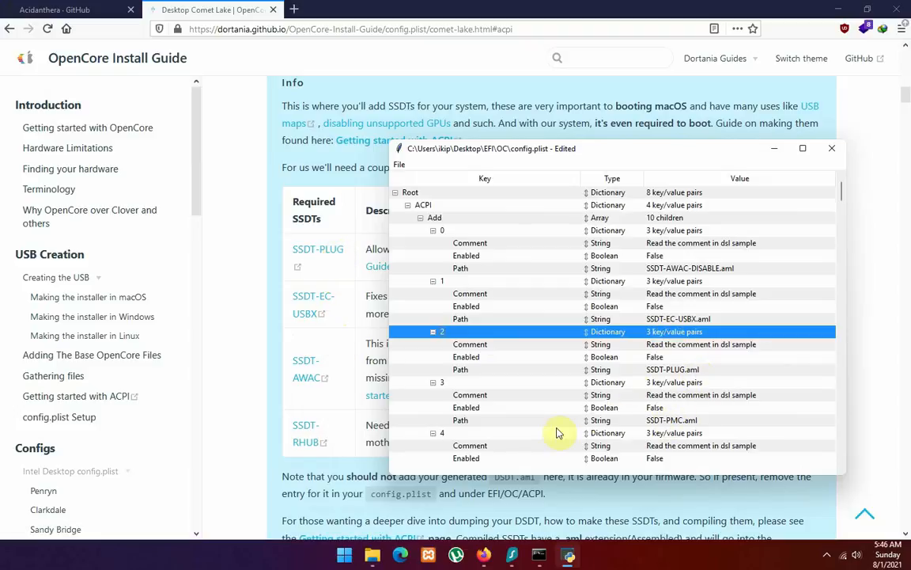
Remove every ACPI > Add entry after SSDT-PLUG.aml, from SSDT-PMC.aml through SSDT-UNC.aml.
click(472, 383)
key(Delete)
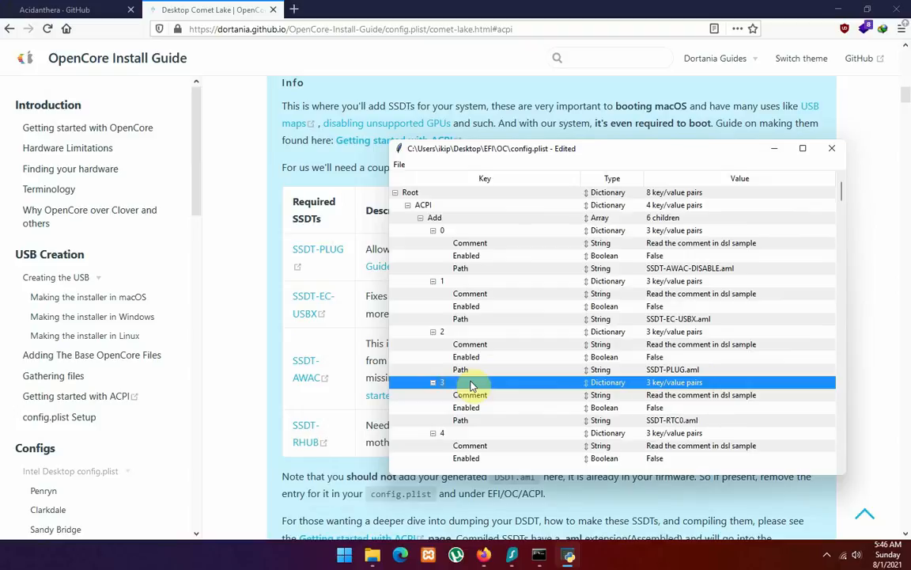
key(Delete)
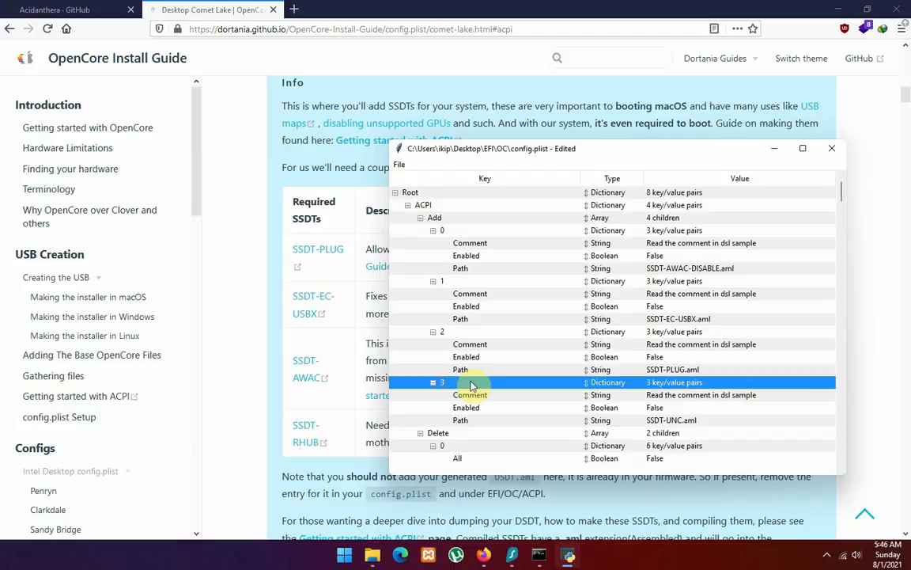
key(Delete)
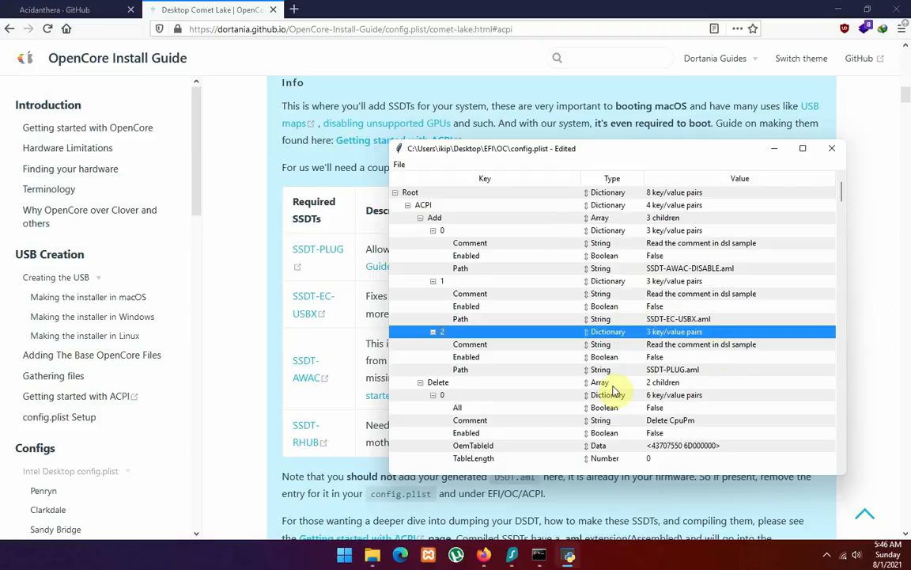
right_click(591, 256)
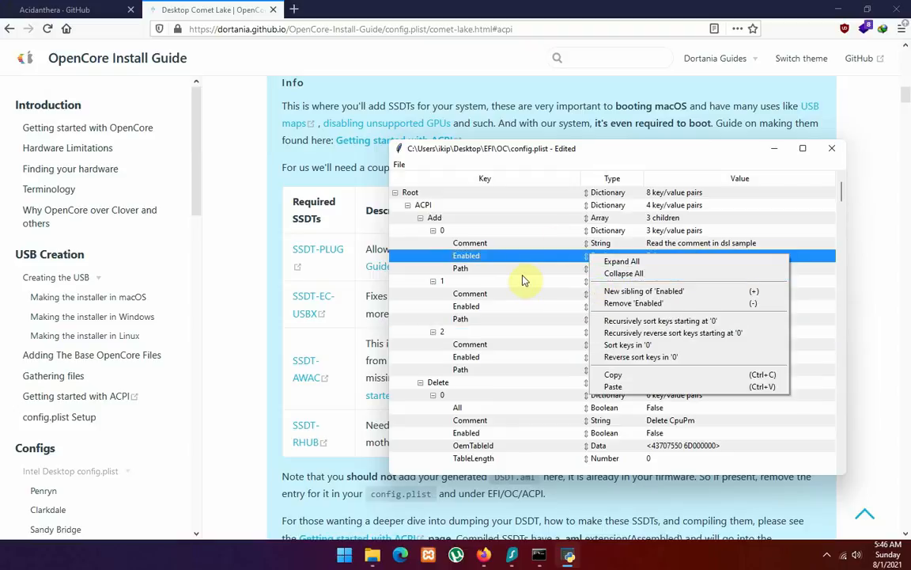
click(526, 269)
right_click(688, 271)
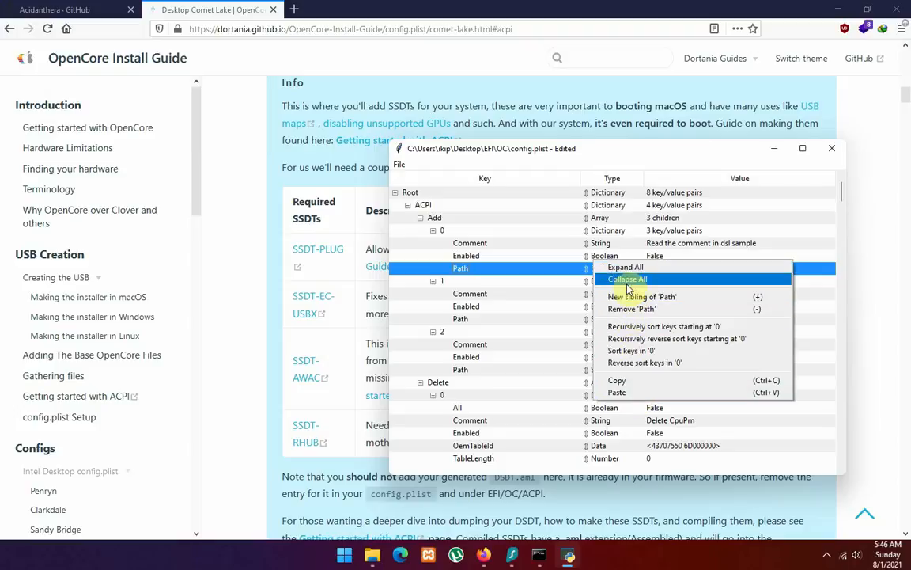
click(579, 274)
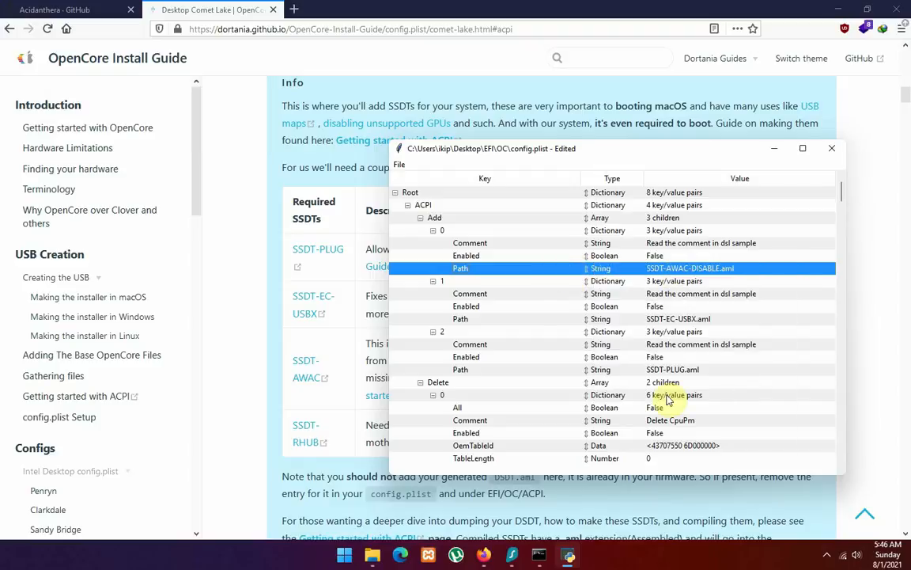
scroll(656, 413, down, 3)
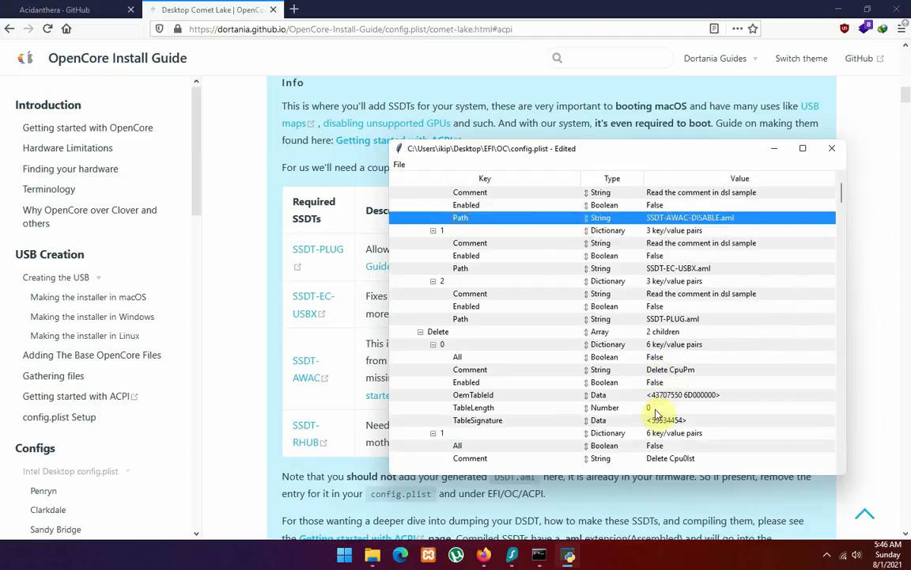
scroll(655, 413, up, 3)
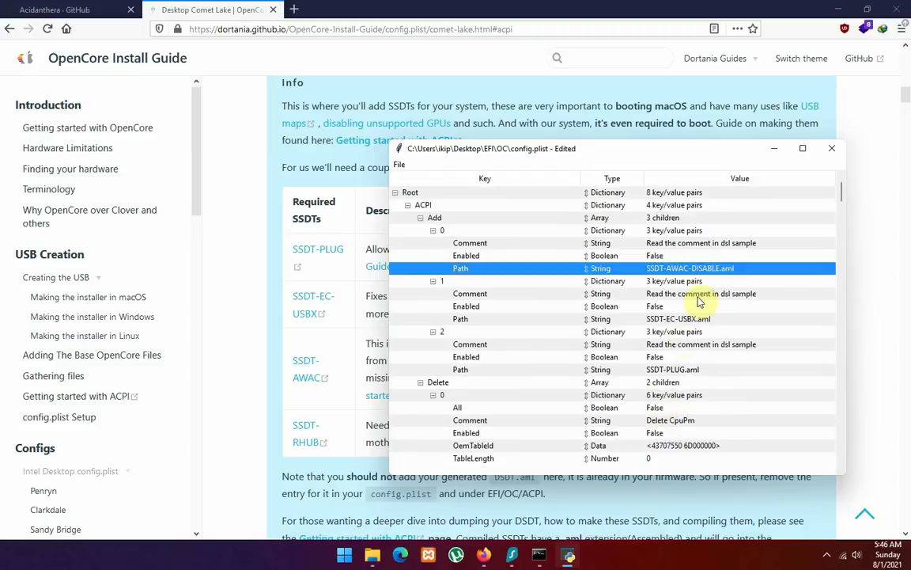
Collapse the ACPI > Add array and save config.plist.
click(421, 219)
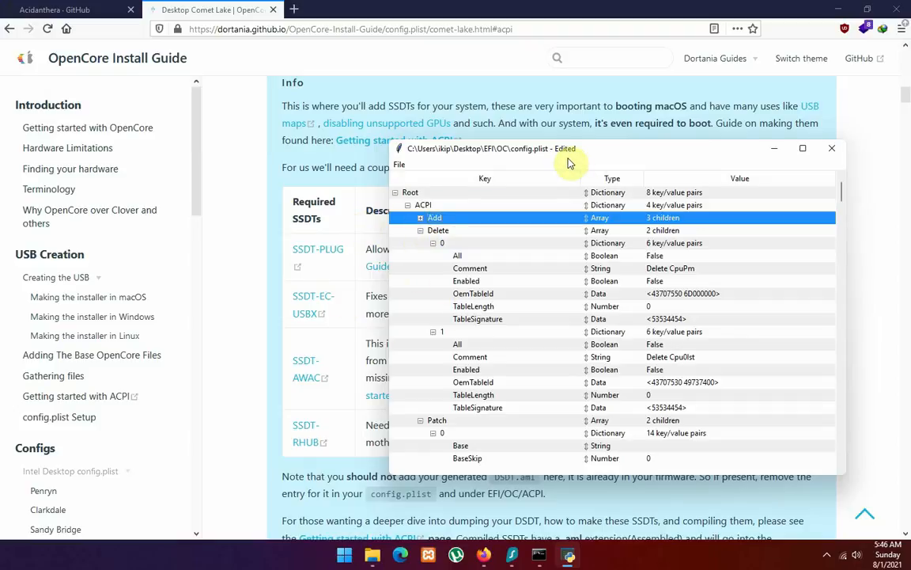
drag(533, 153, 406, 154)
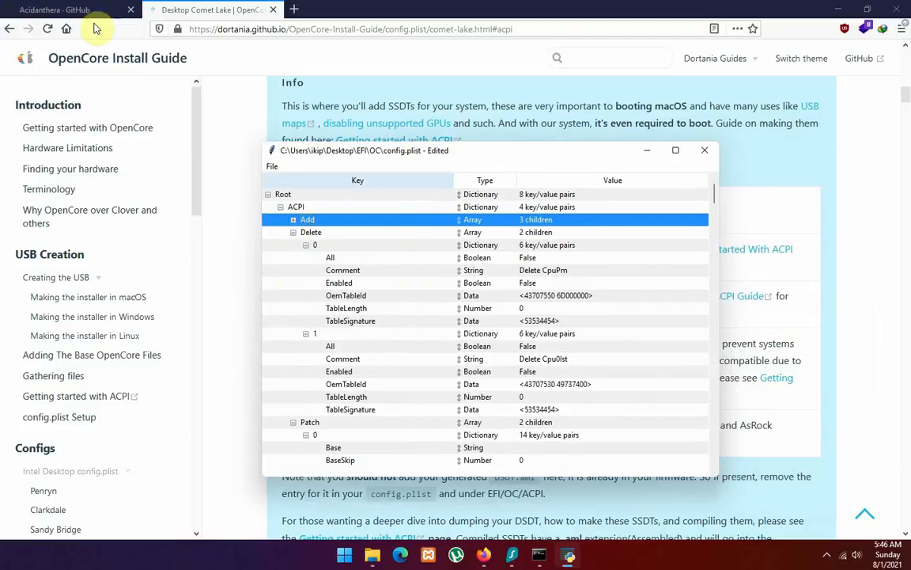
click(273, 167)
click(285, 206)
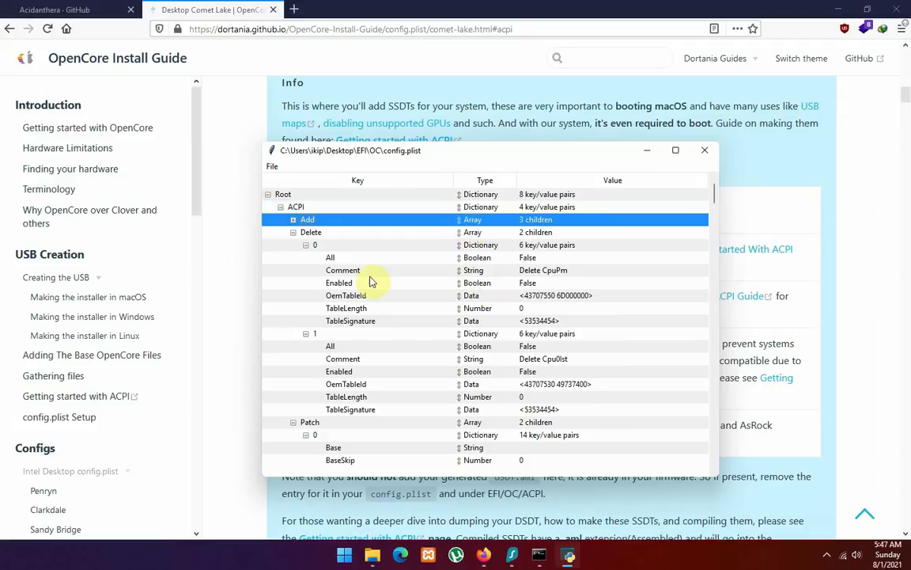
Collapse the ACPI dictionary and find the ACPI Delete, Patch and Quirks sections in the Comet Lake guide.
click(281, 207)
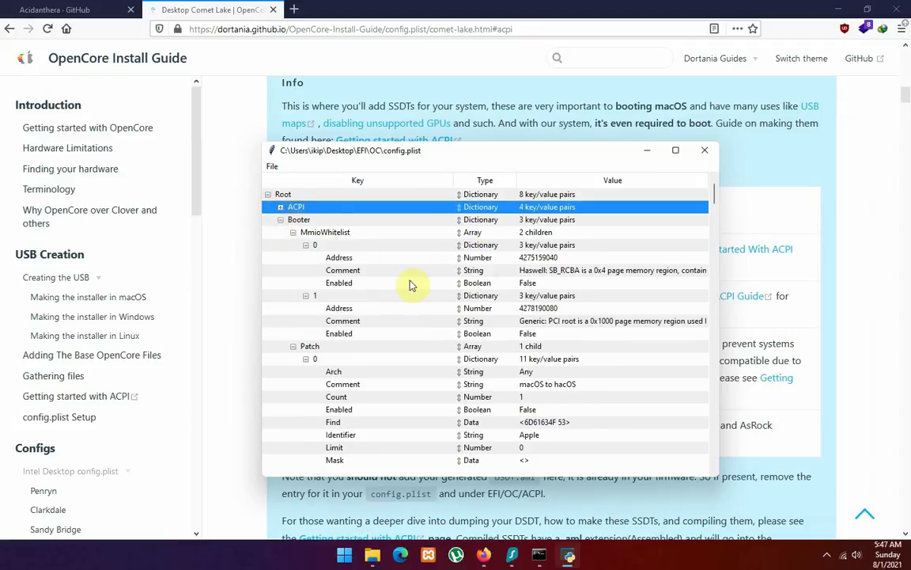
click(260, 229)
scroll(261, 230, up, 4)
scroll(262, 232, down, 6)
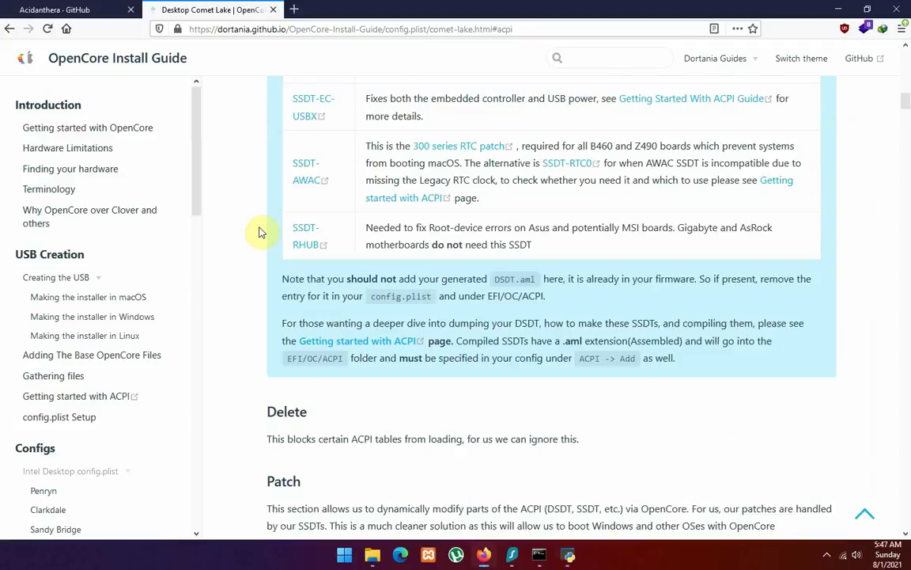
scroll(262, 232, down, 5)
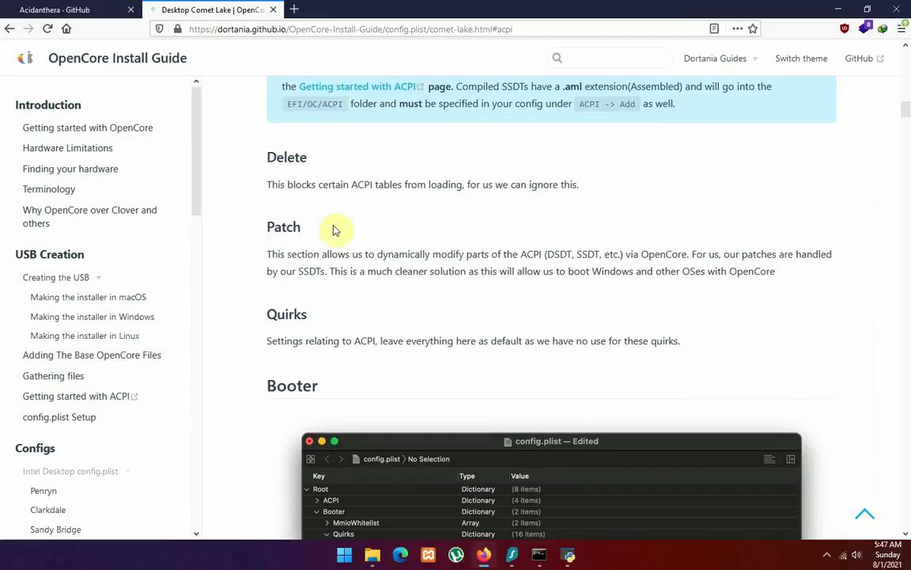
Bring back config.plist and collapse the Booter, DeviceProperties, Kernel, Misc, NVRAM, PlatformInfo and UEFI dictionaries.
click(568, 553)
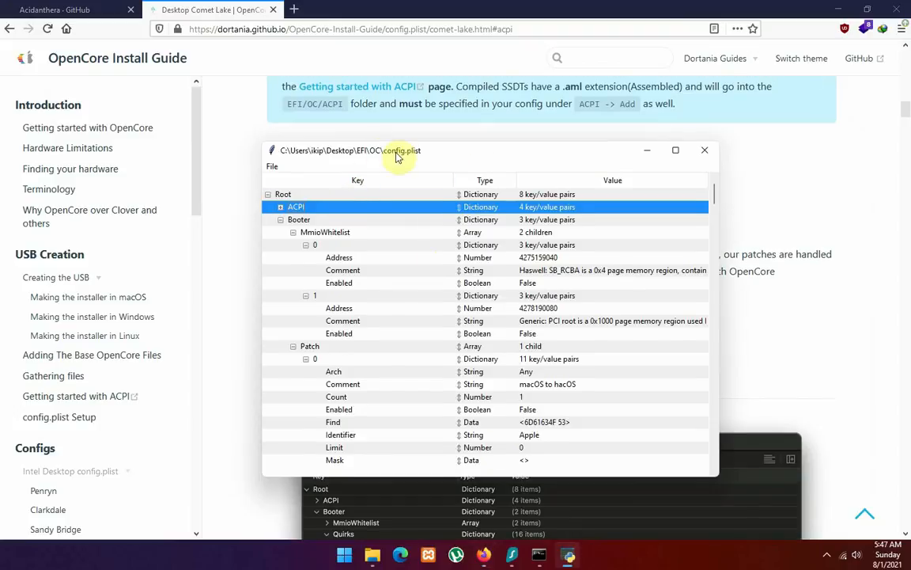
drag(398, 156, 508, 165)
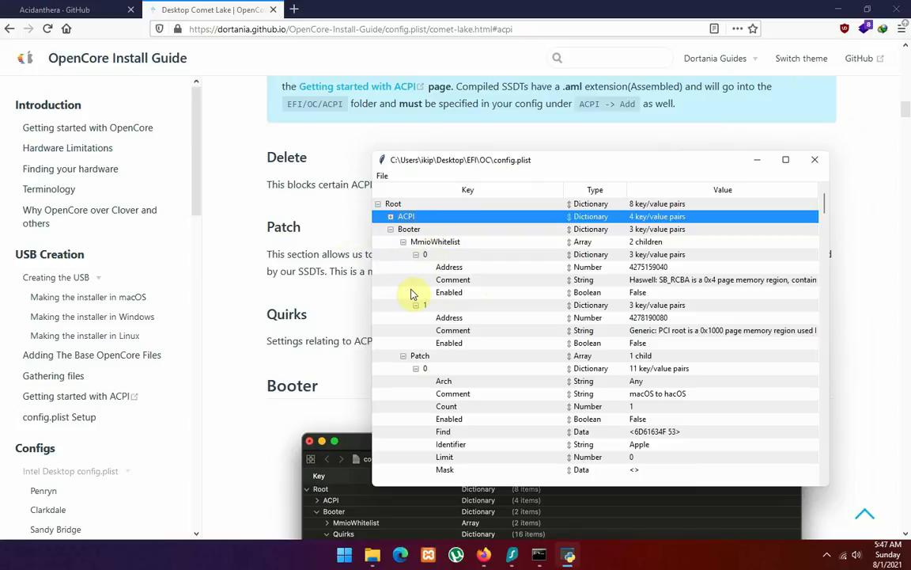
click(391, 230)
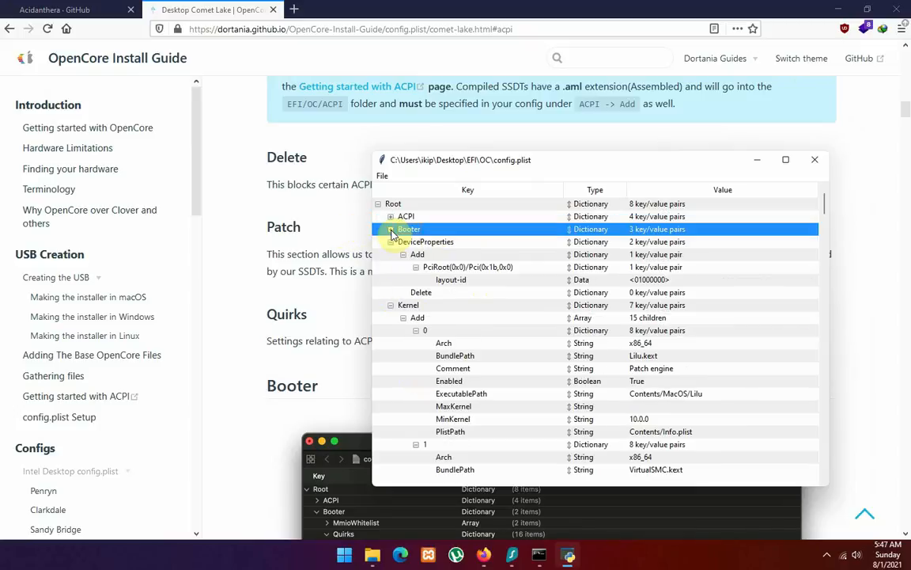
click(391, 242)
click(391, 254)
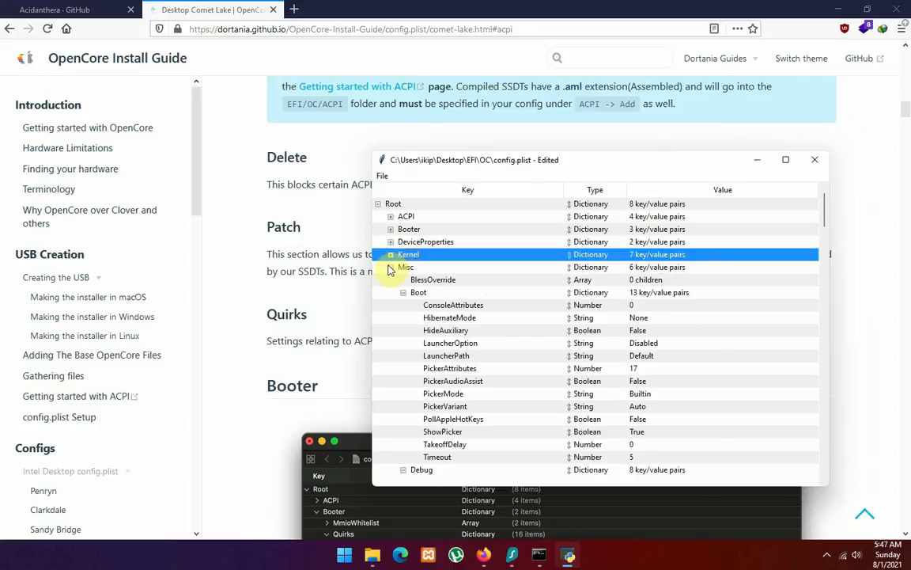
click(391, 267)
click(391, 280)
click(390, 293)
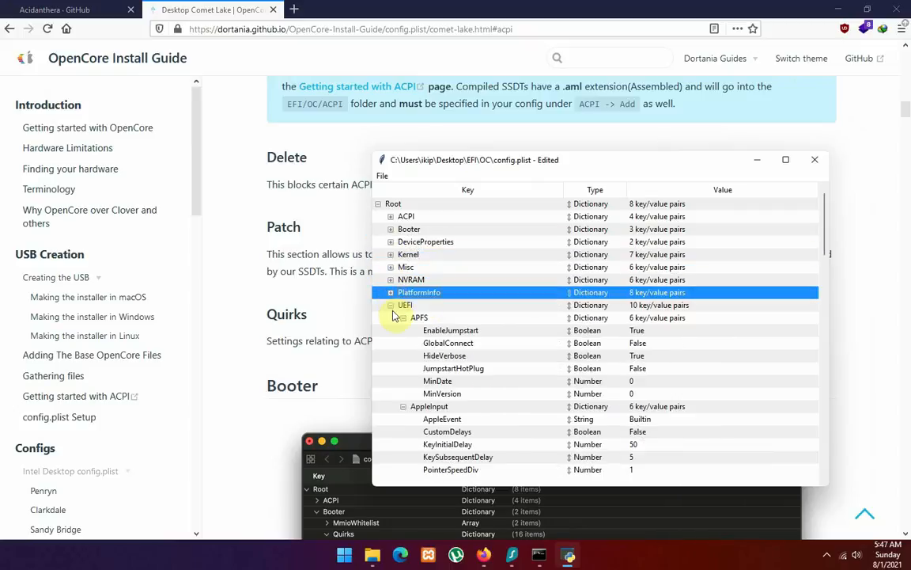
click(390, 306)
Expand ACPI, read the guide's Delete instructions, and collapse the ACPI > Delete array.
click(391, 217)
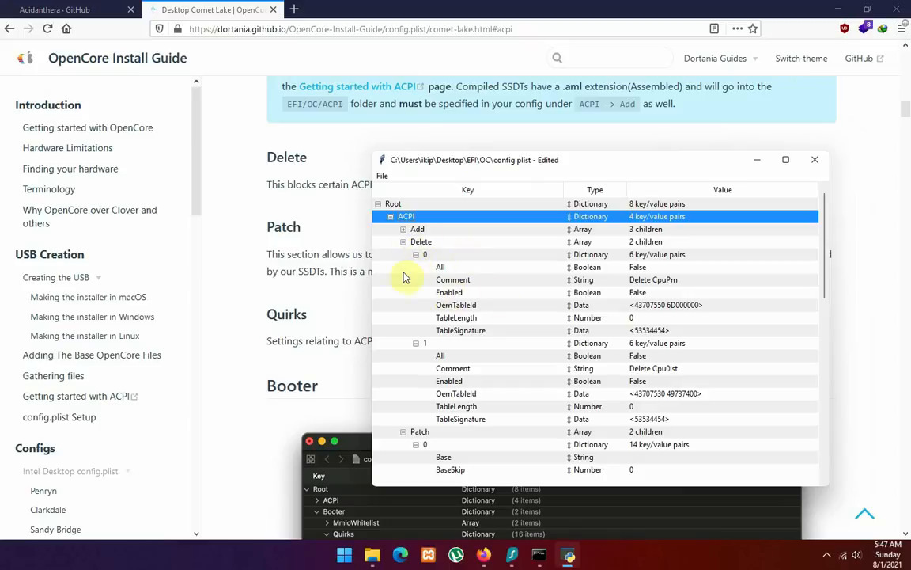
drag(508, 167, 509, 248)
click(319, 184)
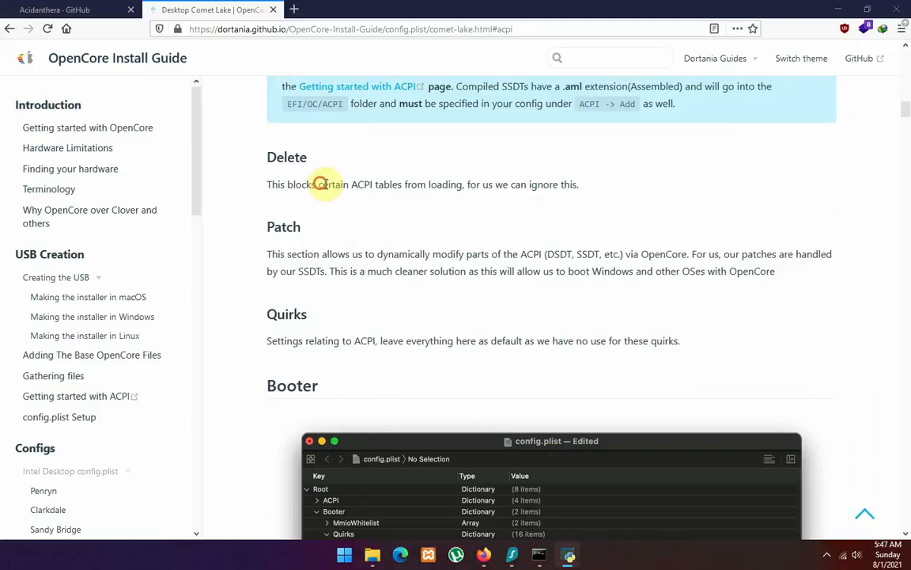
drag(320, 183, 568, 189)
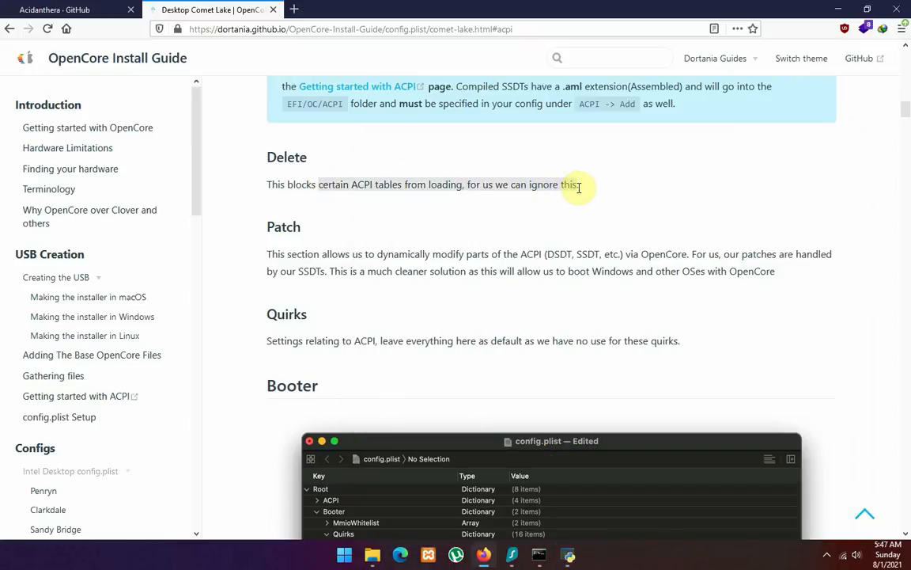
click(568, 554)
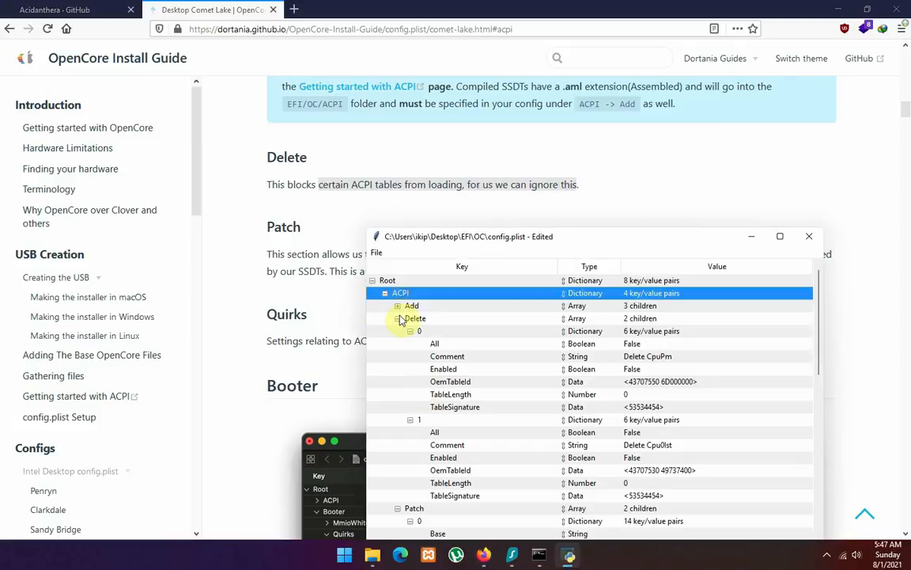
click(399, 318)
Read the guide's ACPI Patch instructions and collapse the ACPI > Patch array in config.plist.
drag(526, 242, 497, 334)
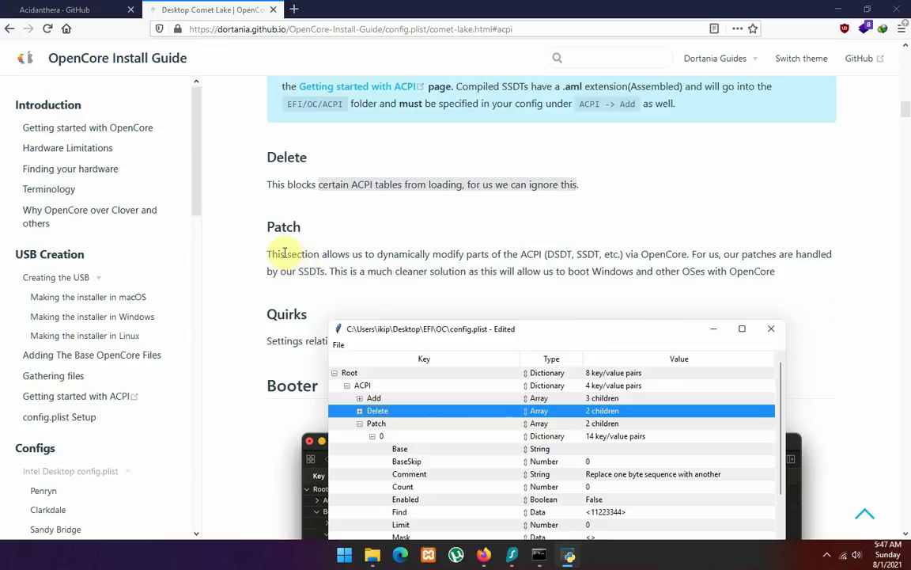
drag(285, 253, 737, 258)
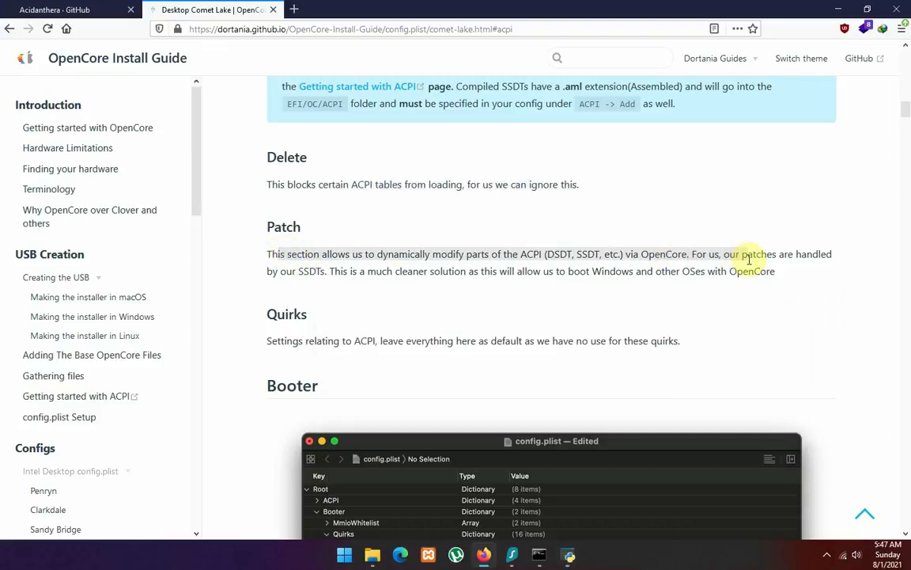
drag(368, 271, 497, 270)
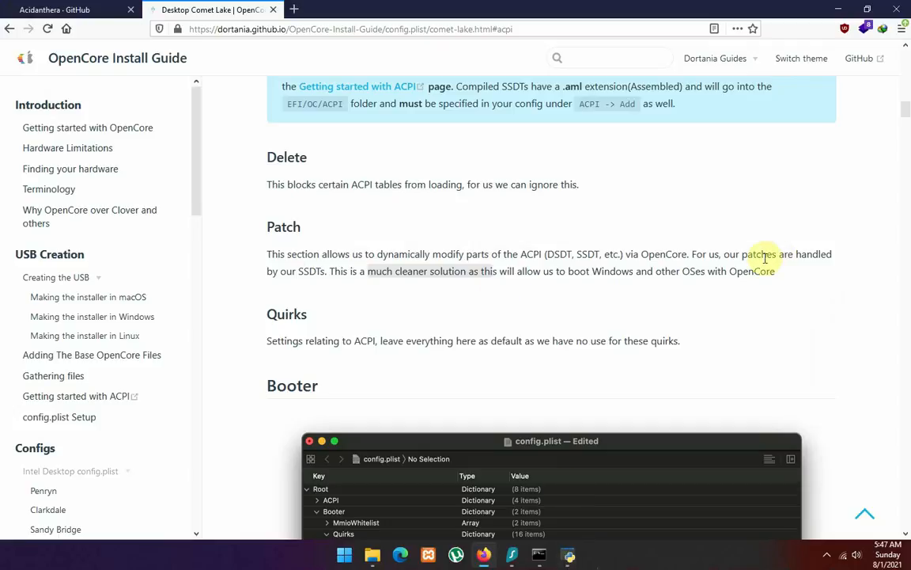
drag(702, 254, 771, 257)
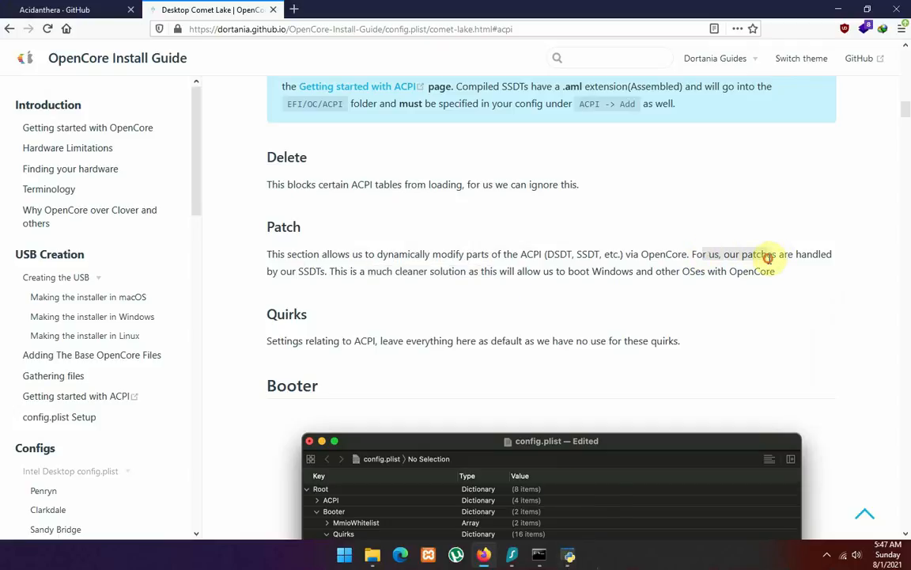
click(569, 553)
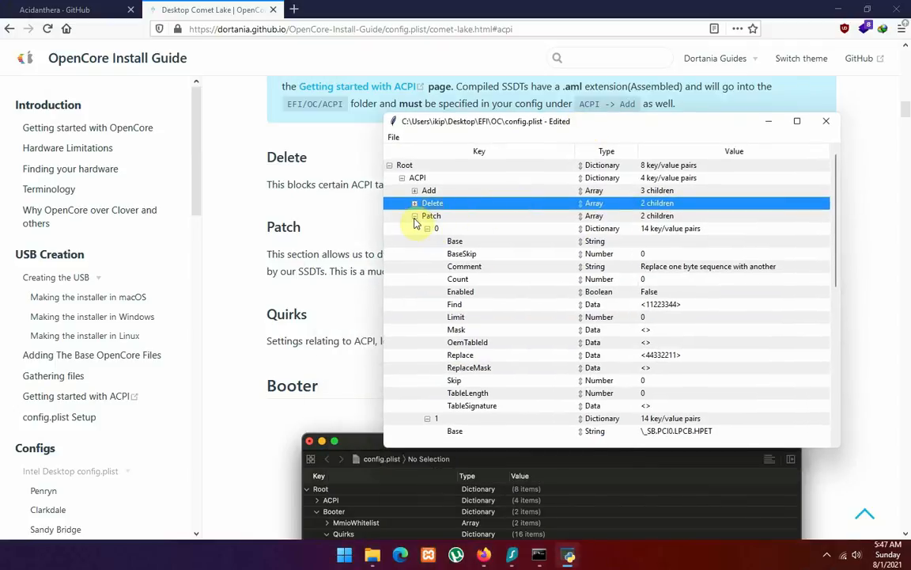
click(414, 217)
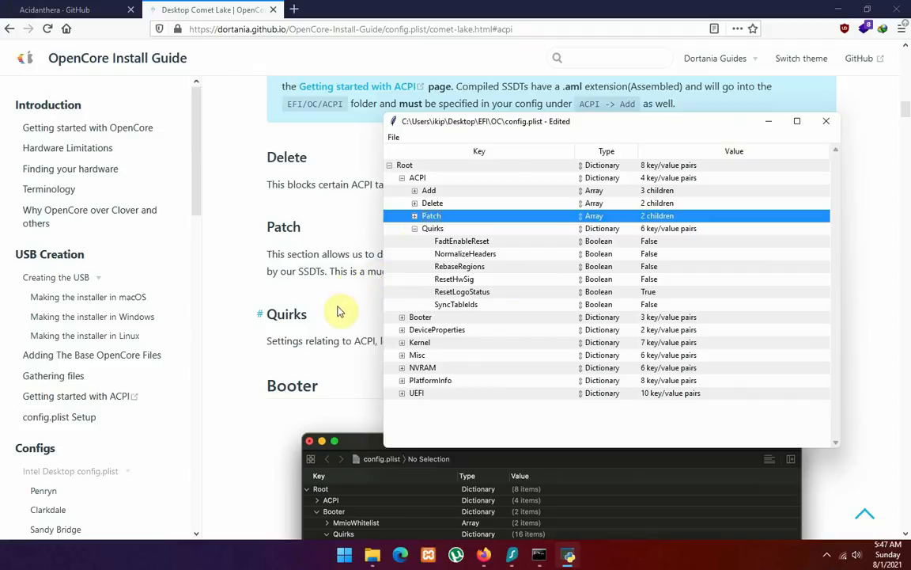
Check ACPI > Quirks against the guide's Quirks section and collapse it in config.plist.
drag(663, 125, 663, 84)
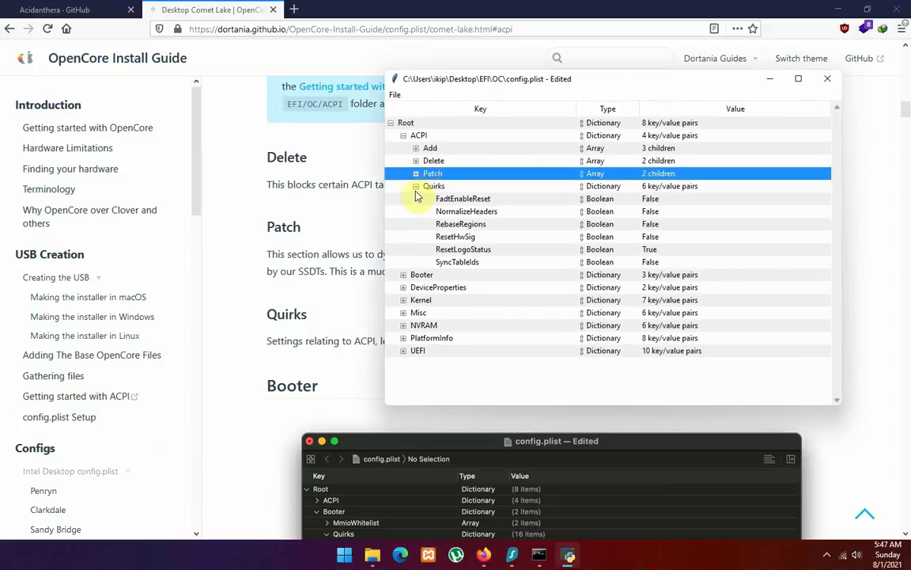
click(416, 187)
drag(306, 316, 263, 314)
click(567, 556)
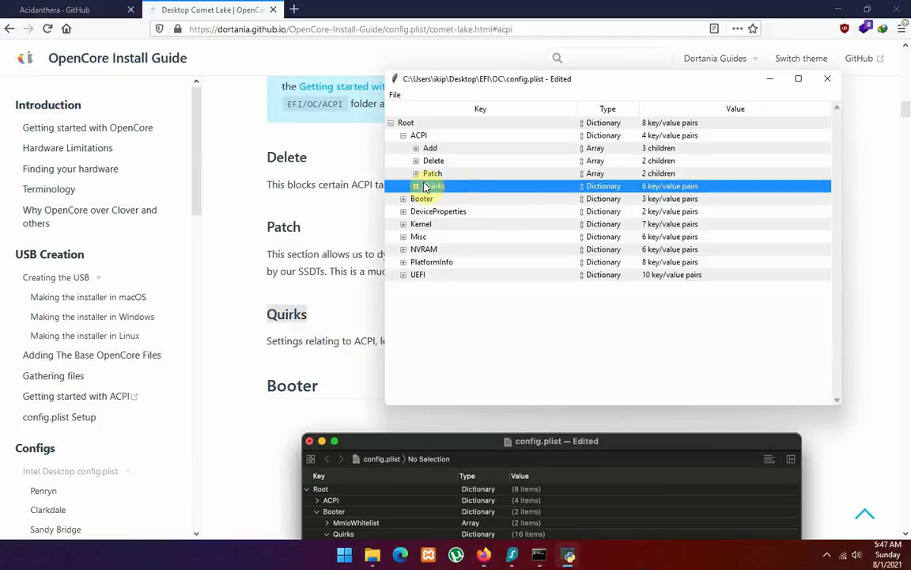
Expand Booter down to its Quirks beside the guide's Booter screenshot, collapsing MmioWhitelist and Patch.
click(404, 199)
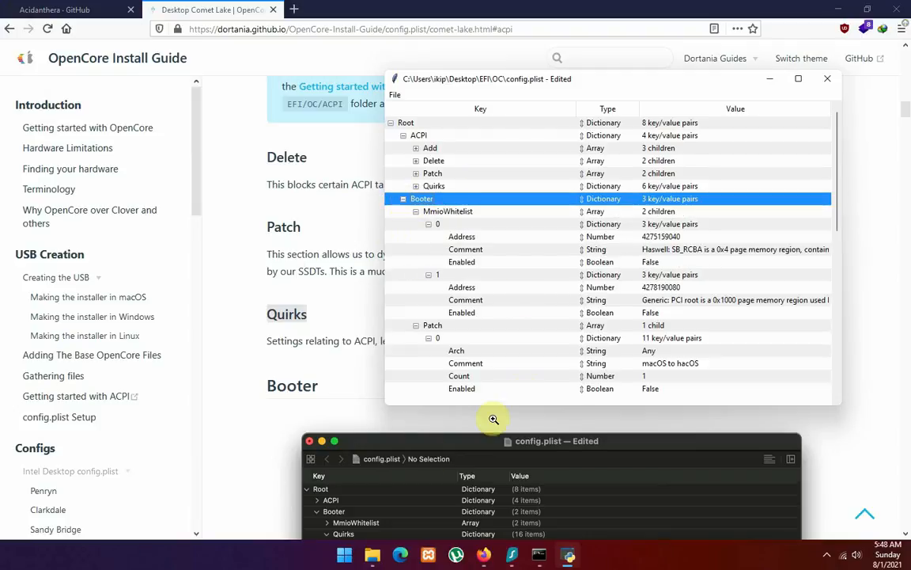
scroll(443, 491, down, 3)
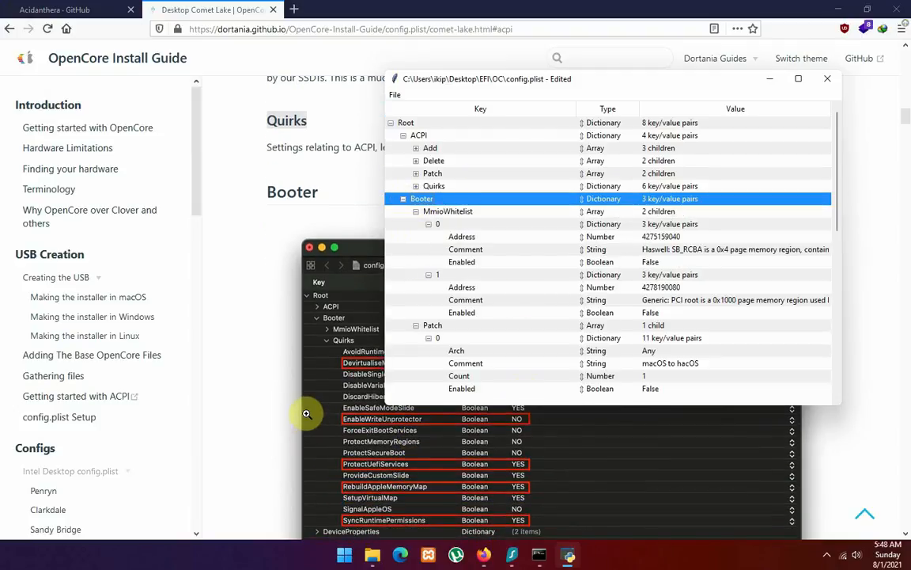
scroll(304, 349, down, 2)
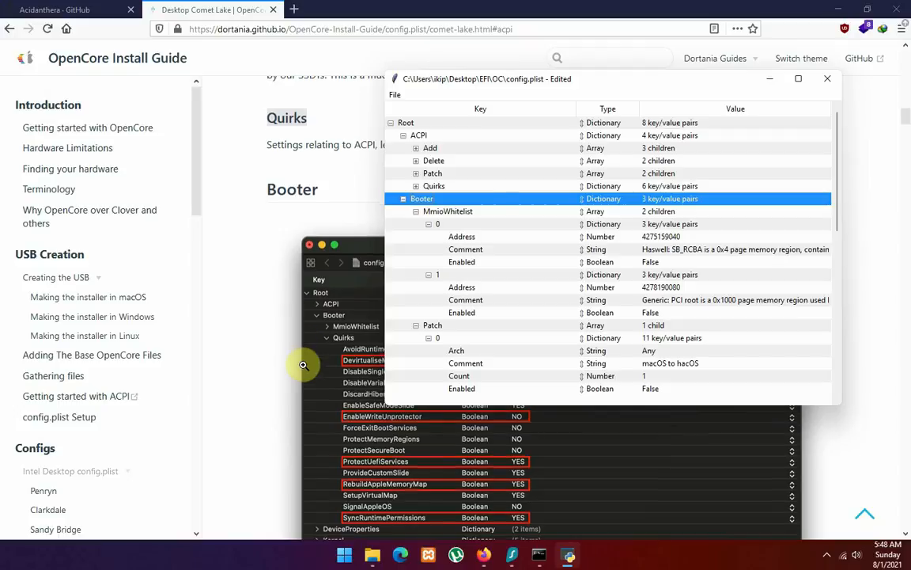
drag(642, 82, 797, 163)
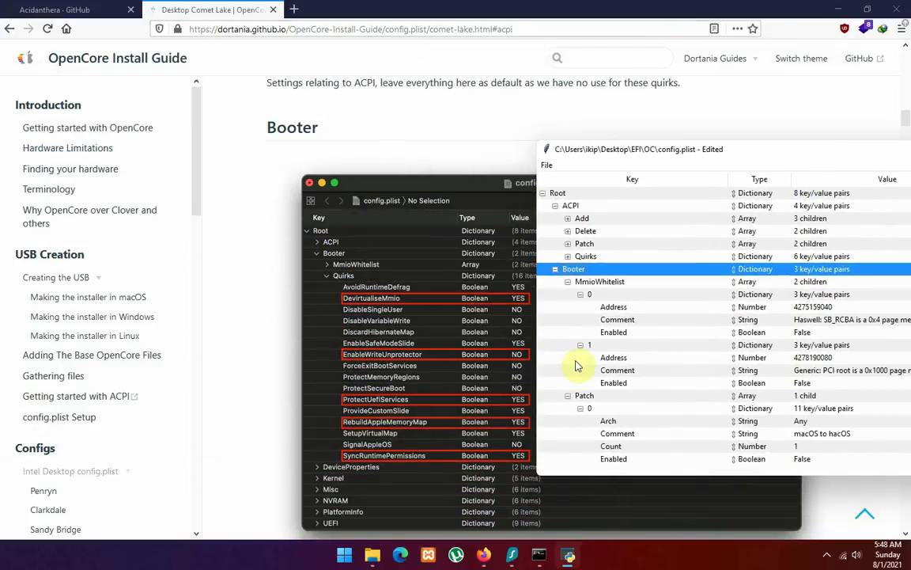
click(568, 282)
click(568, 295)
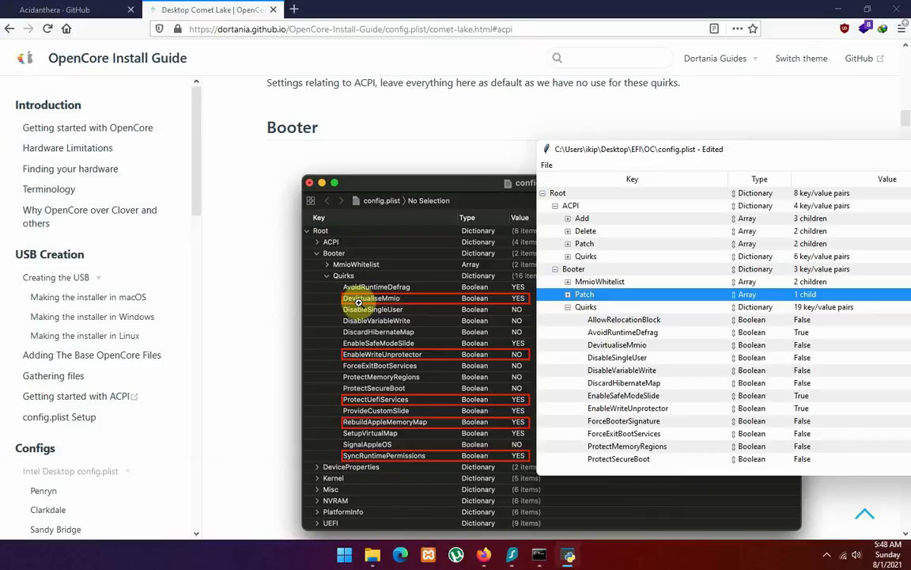
Set the DevirtualiseMmio quirk under Booter > Quirks to True.
click(809, 346)
right_click(692, 346)
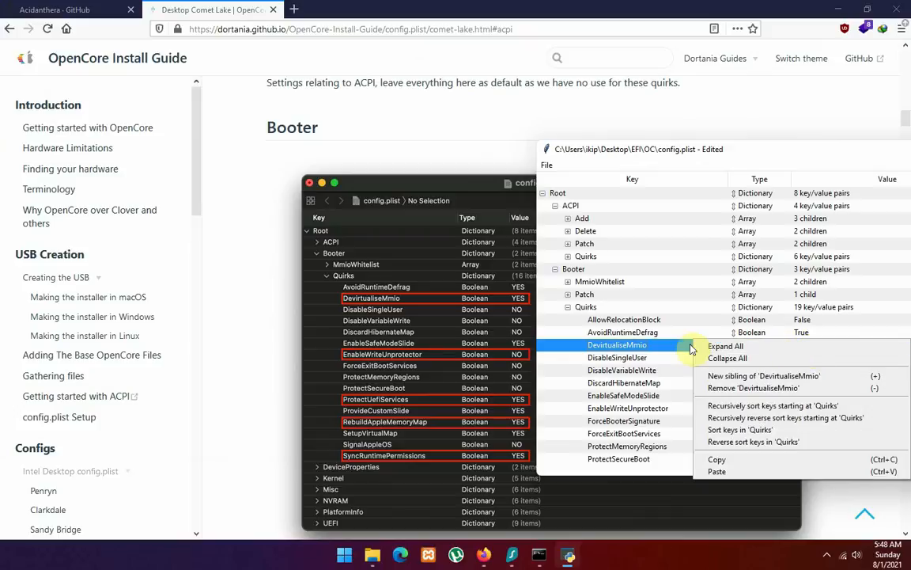
click(696, 349)
click(807, 349)
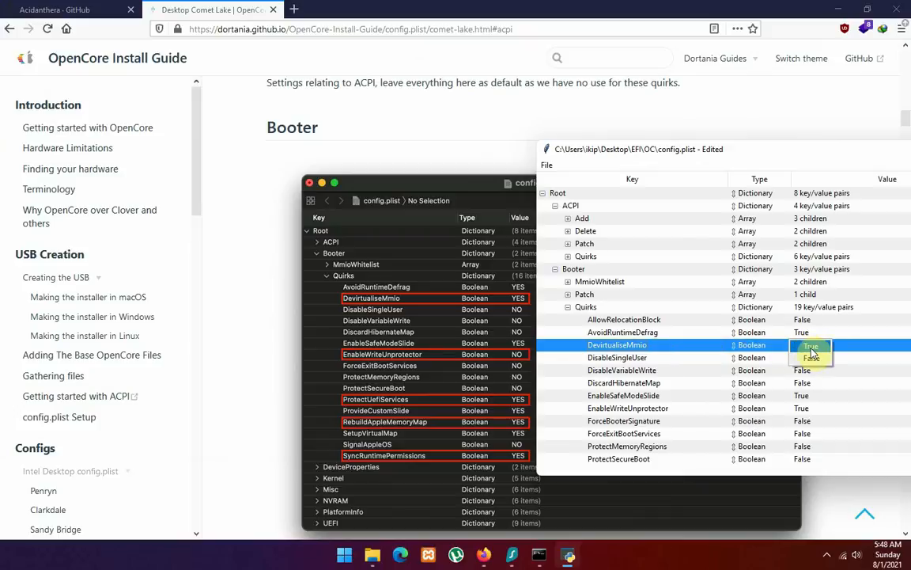
click(811, 351)
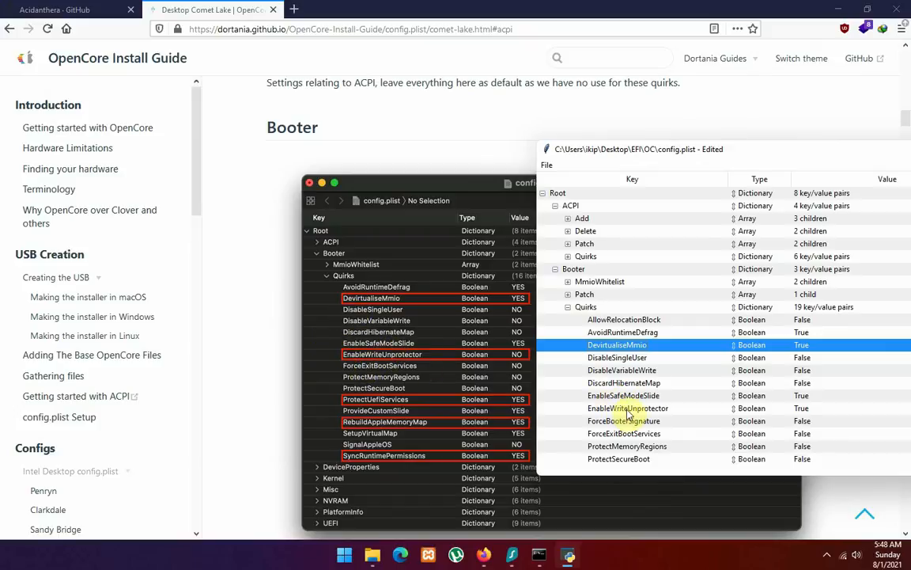
Set the EnableWriteUnprotector quirk under Booter > Quirks to False.
click(817, 410)
click(807, 408)
click(811, 420)
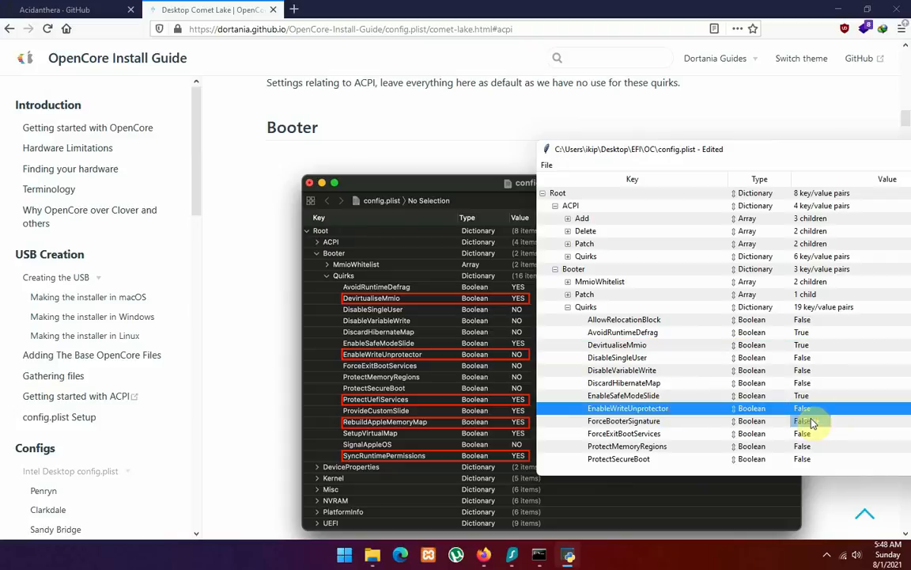
Set the ProtectUefiServices quirk under Booter > Quirks to True.
scroll(674, 387, down, 1)
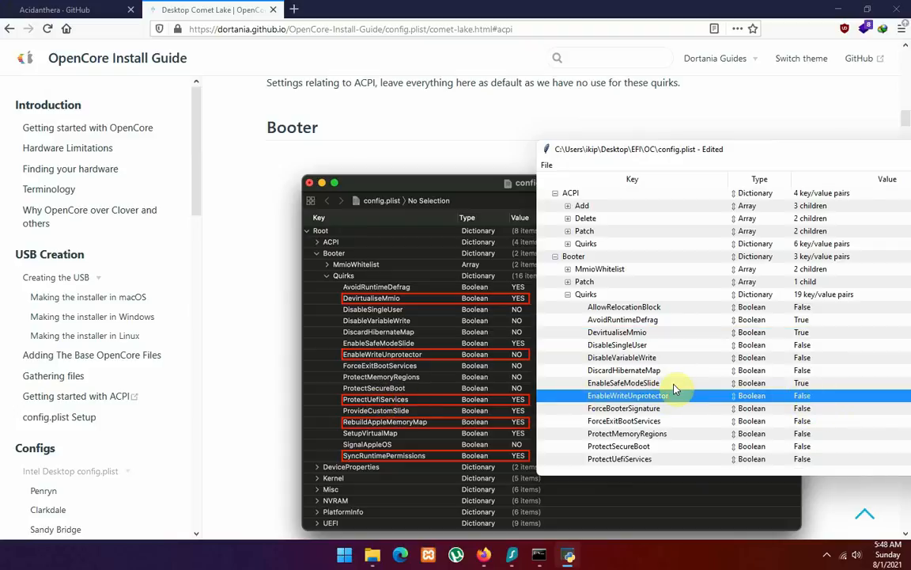
scroll(672, 388, down, 5)
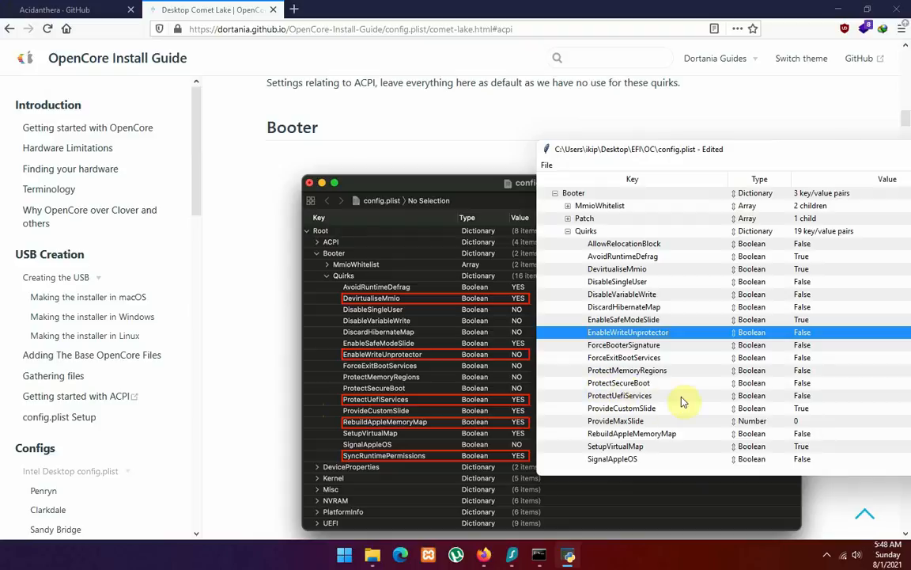
double_click(798, 397)
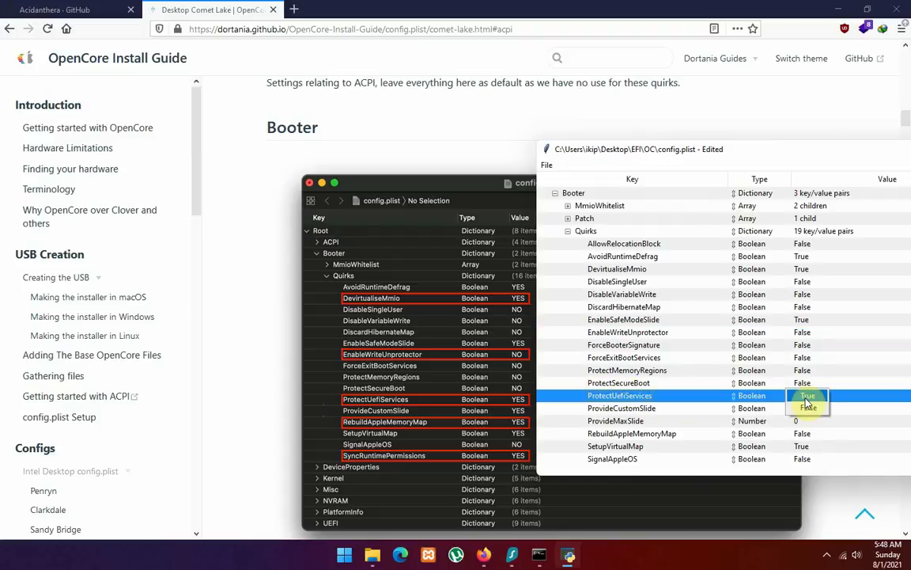
click(811, 397)
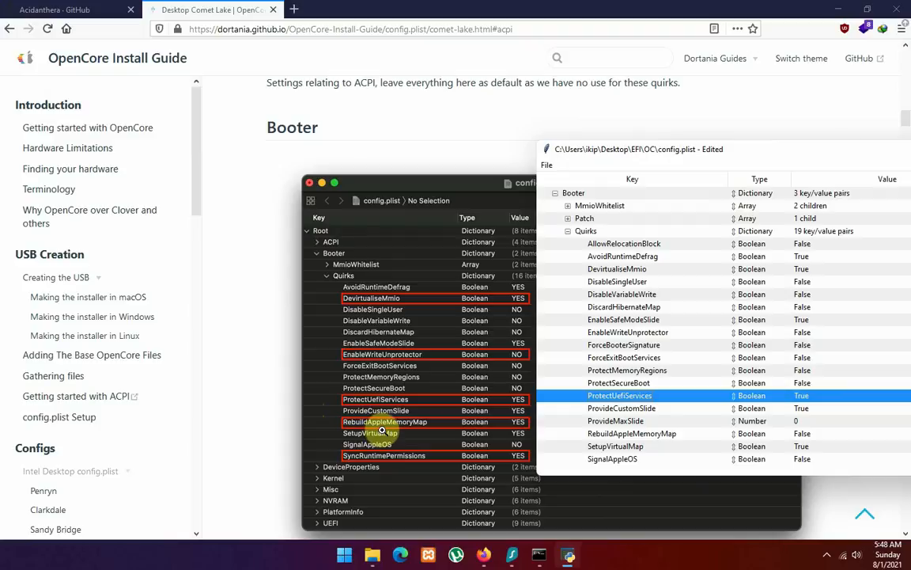
Set the RebuildAppleMemoryMap and SyncRuntimePermissions quirks under Booter > Quirks to True.
scroll(613, 430, down, 1)
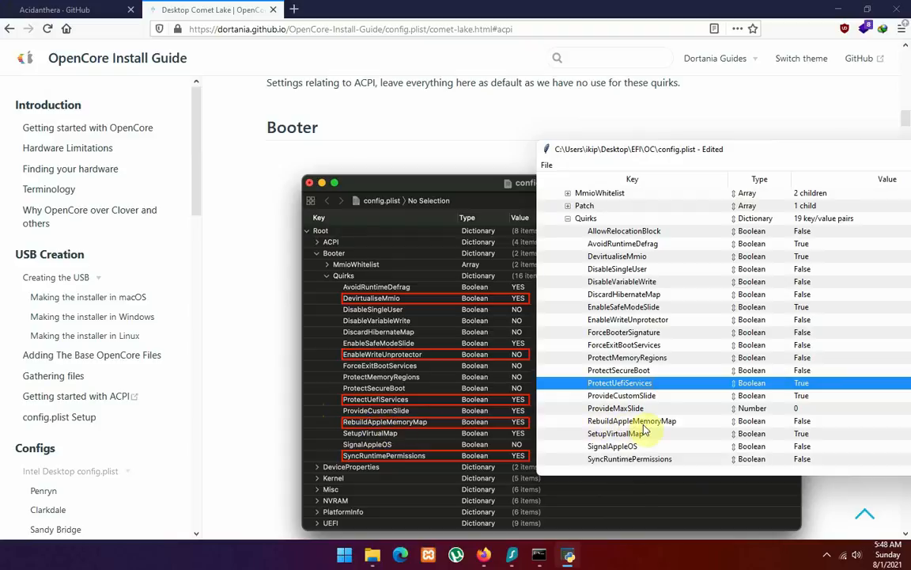
click(799, 421)
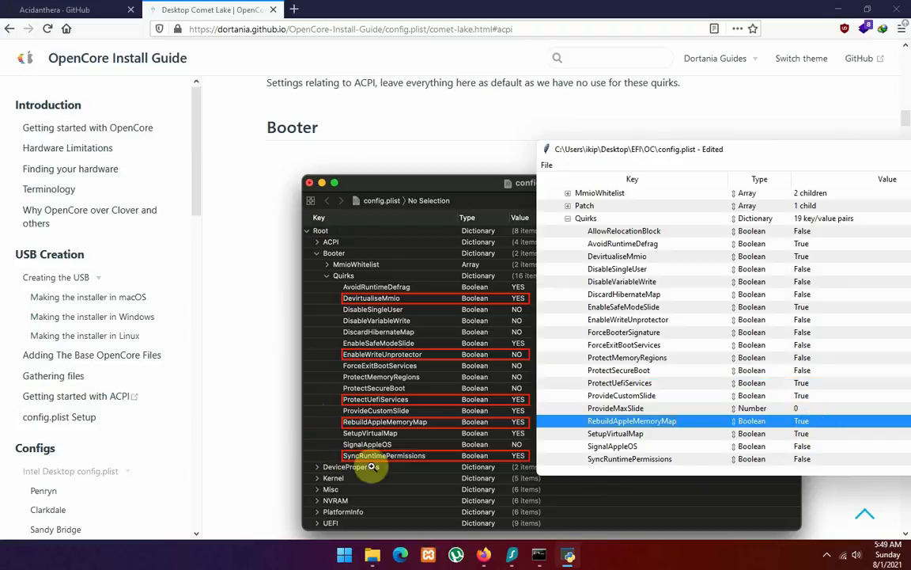
scroll(678, 424, down, 1)
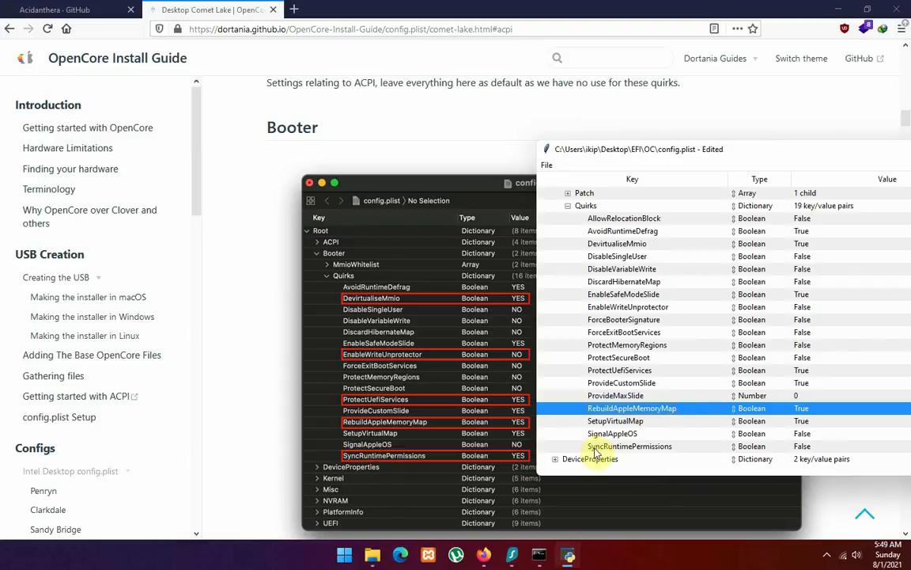
click(802, 447)
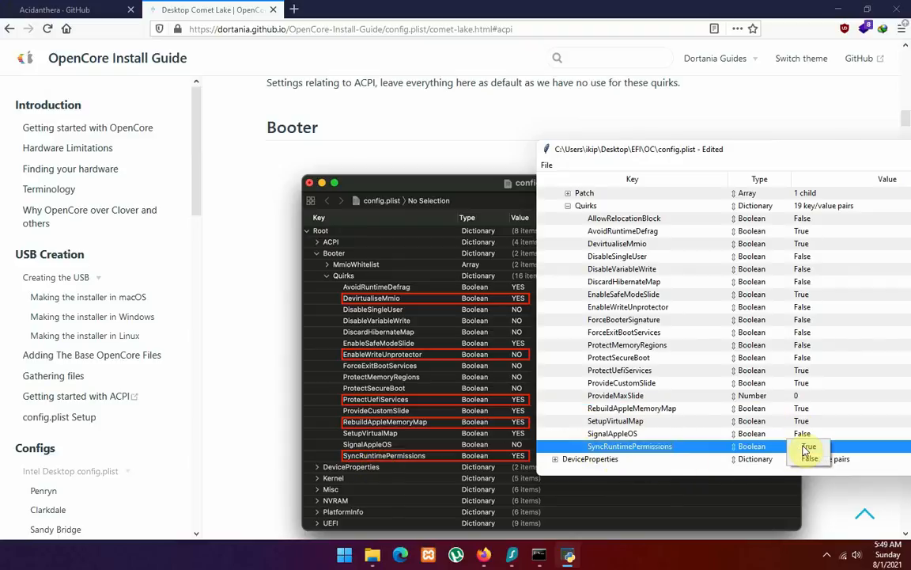
Collapse Booter > Quirks and save config.plist.
click(568, 207)
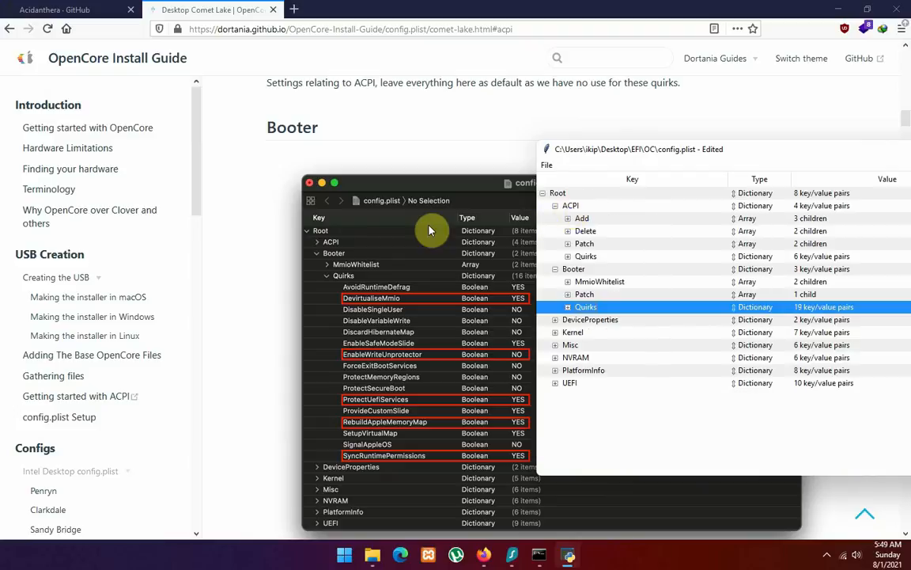
click(547, 167)
click(561, 206)
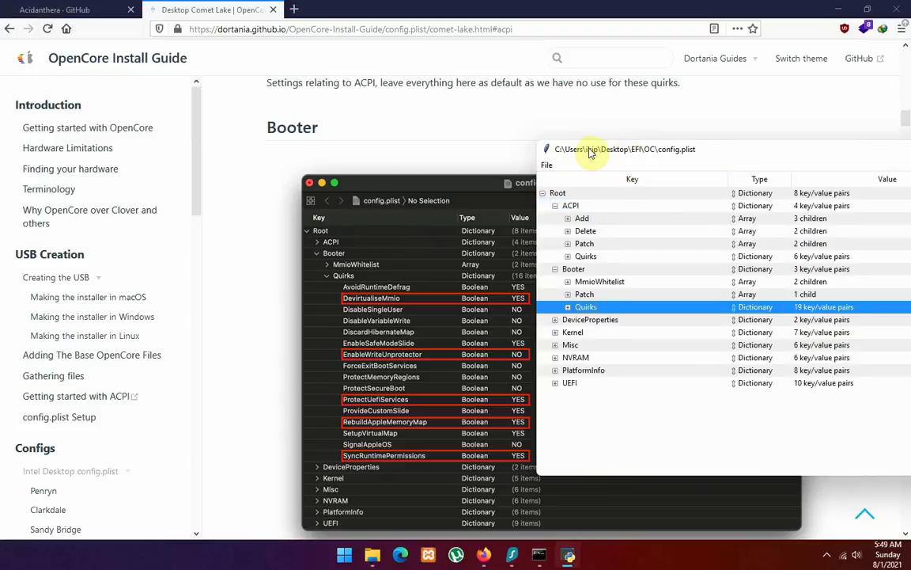
Review the guide's Booter MmioWhitelist and Quirks sections, and collapse Booter and ACPI in config.plist.
drag(589, 153, 527, 131)
scroll(390, 336, down, 5)
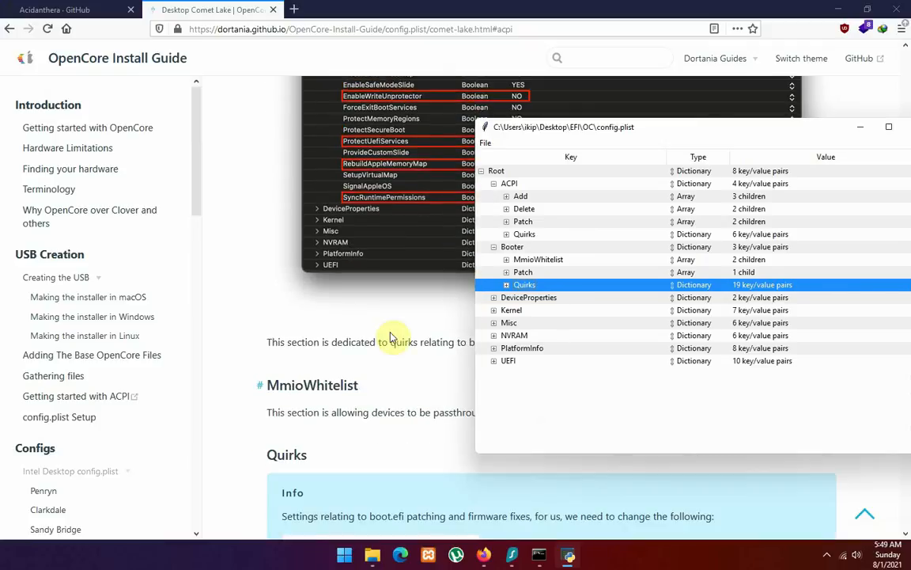
scroll(390, 336, down, 3)
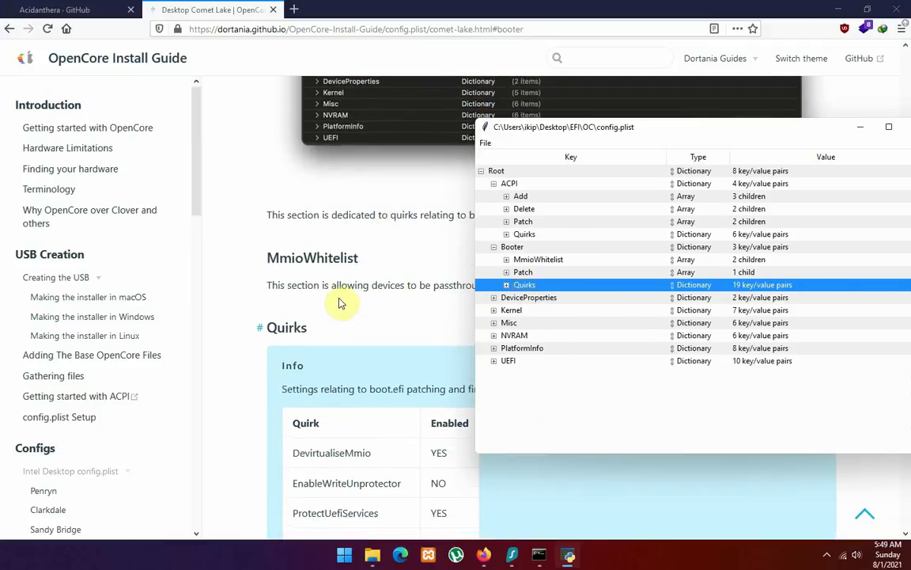
scroll(339, 303, up, 4)
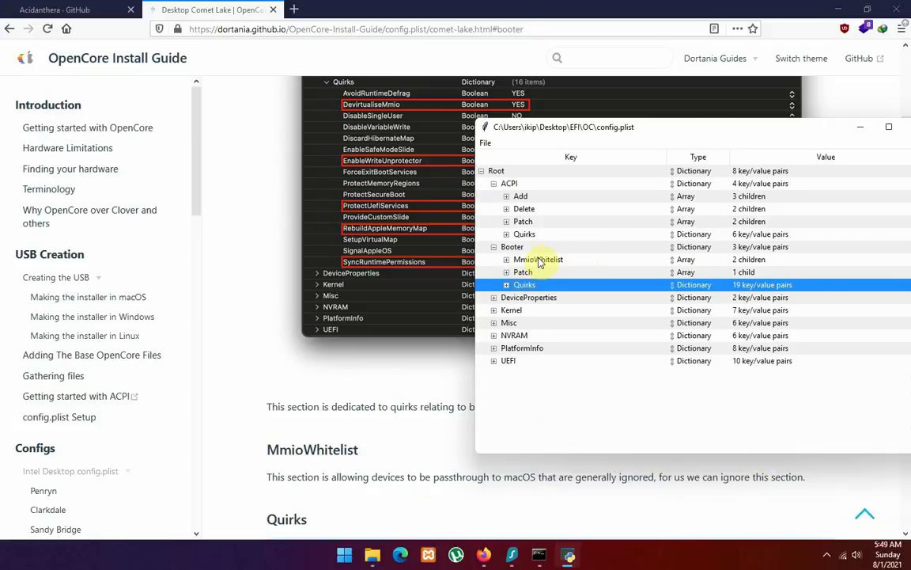
scroll(361, 384, down, 5)
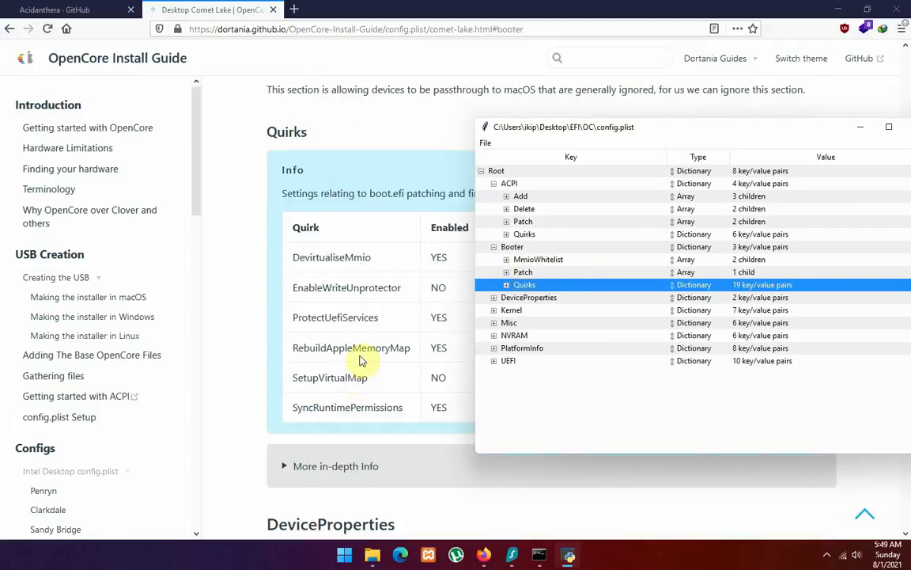
scroll(369, 396, down, 3)
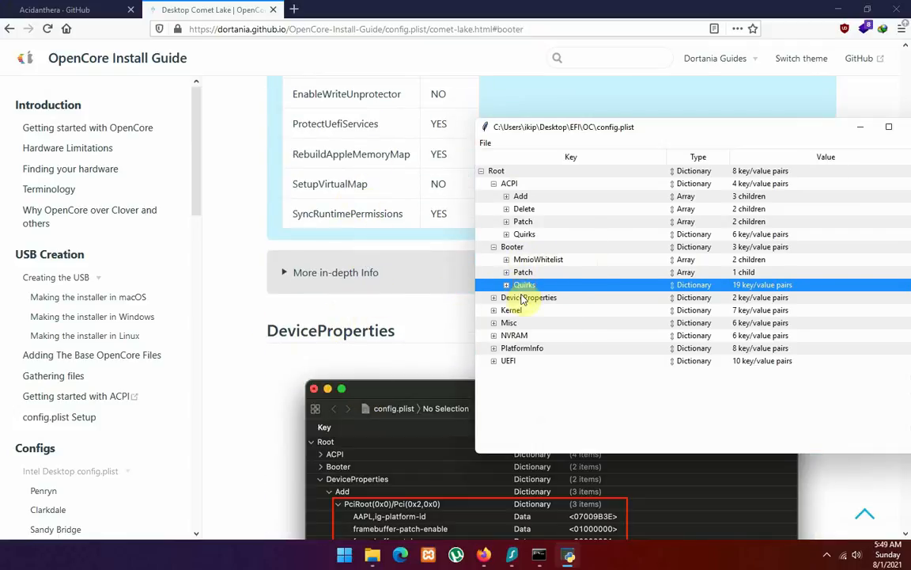
scroll(319, 250, up, 3)
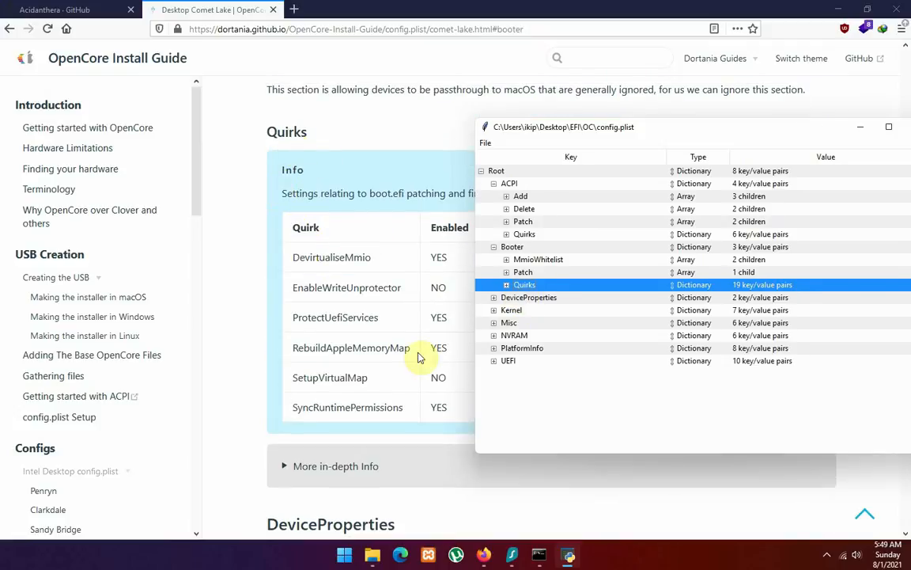
click(494, 248)
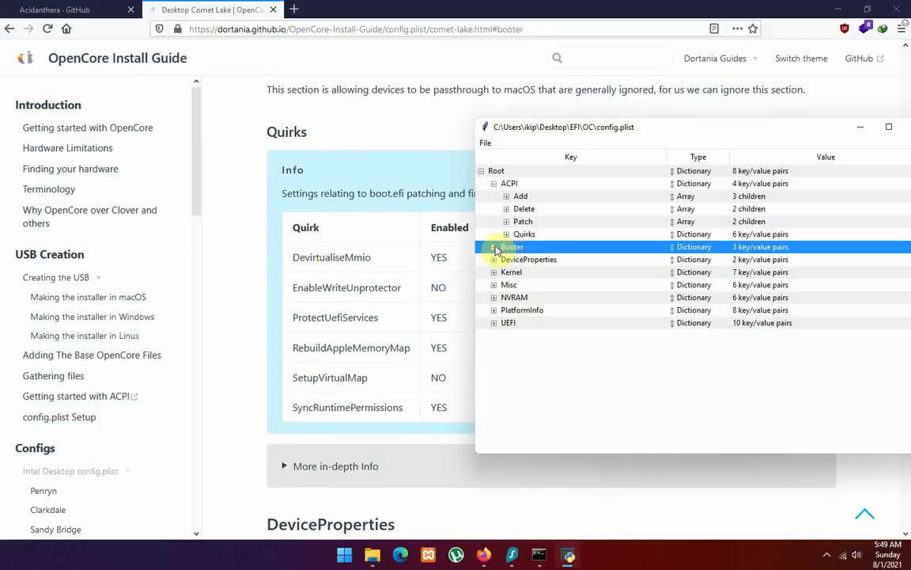
click(495, 184)
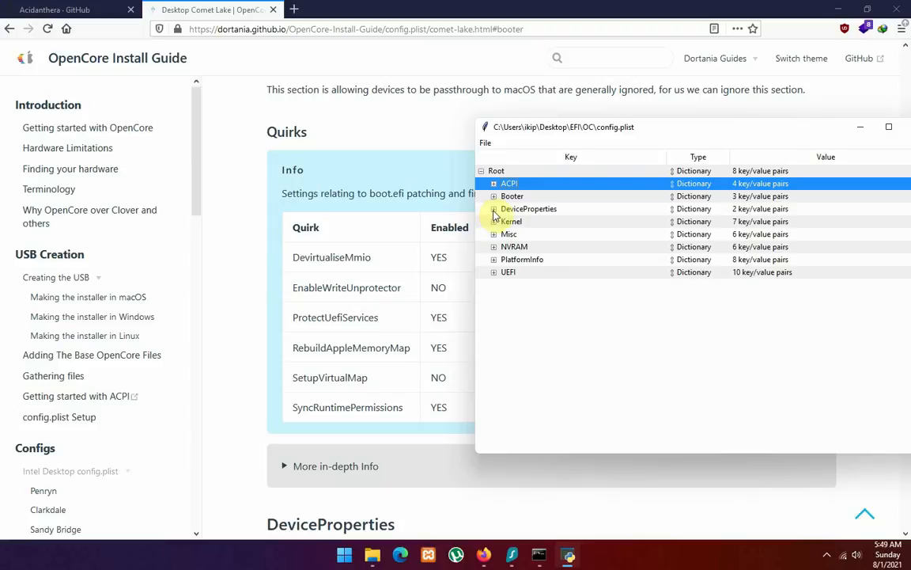
Expand DeviceProperties in config.plist and compare it with the guide's DeviceProperties screenshot and Add section.
click(494, 209)
scroll(309, 392, down, 4)
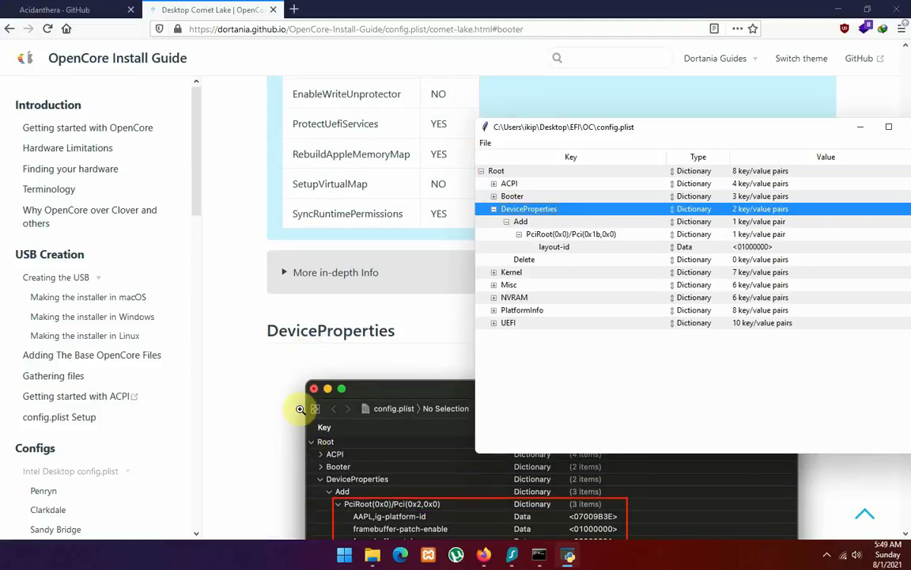
scroll(309, 398, down, 1)
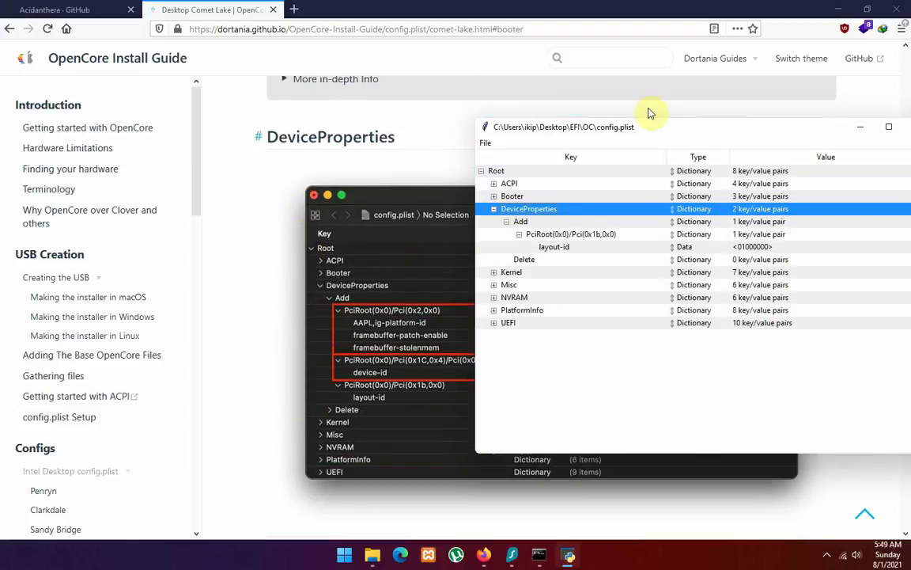
drag(679, 132, 621, 78)
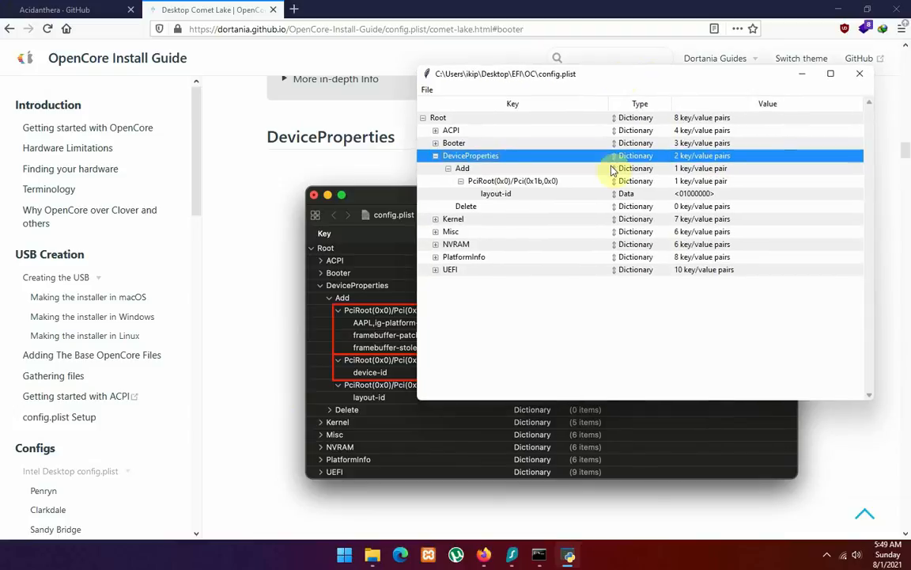
scroll(375, 425, down, 5)
scroll(371, 421, up, 8)
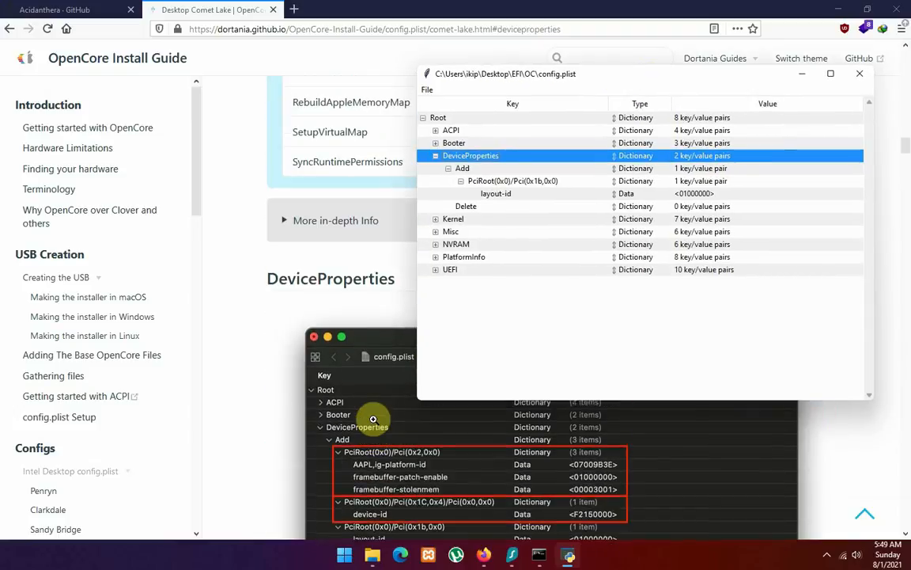
scroll(380, 443, down, 2)
scroll(349, 428, down, 4)
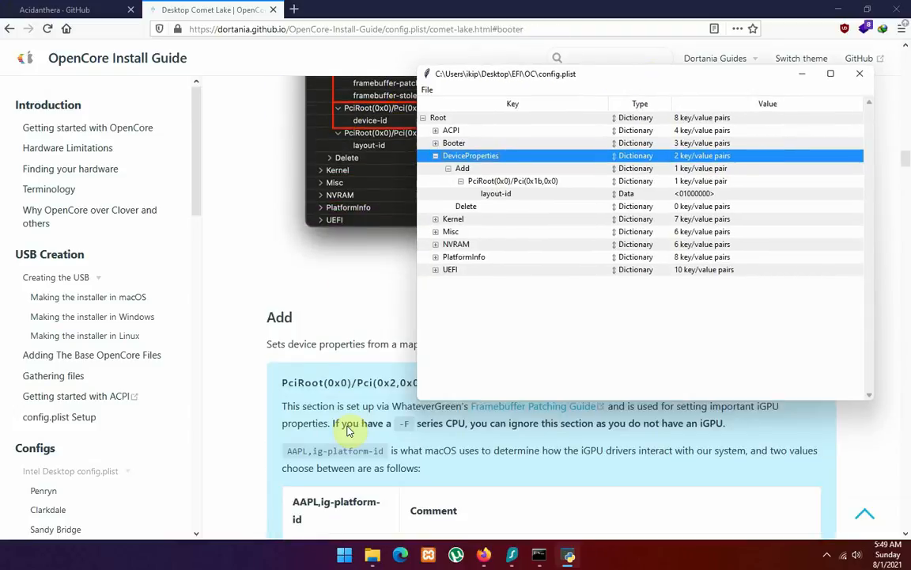
Read the guide's requirements for the PciRoot(0x0)/Pci(0x2,0x0) section under Add, including which CPUs can ignore it.
drag(647, 75, 549, 26)
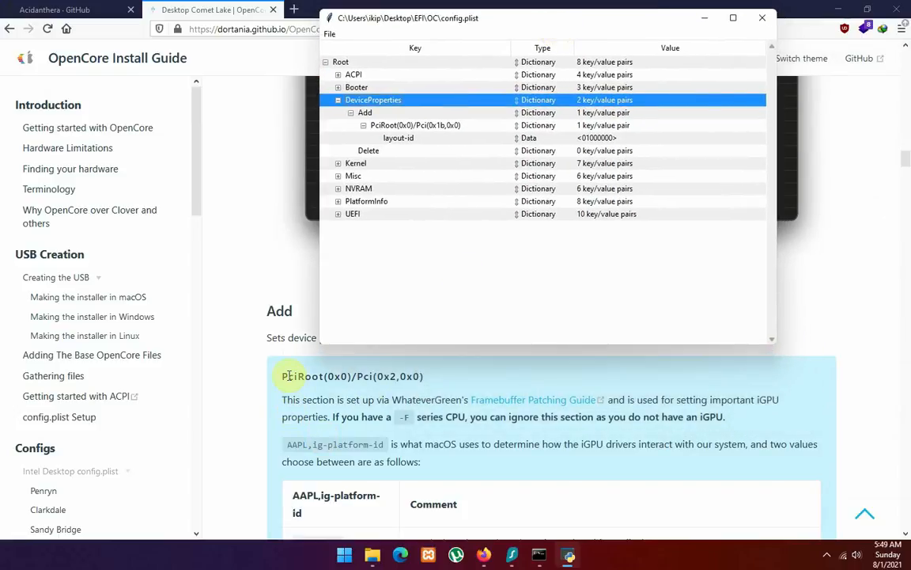
scroll(281, 378, up, 1)
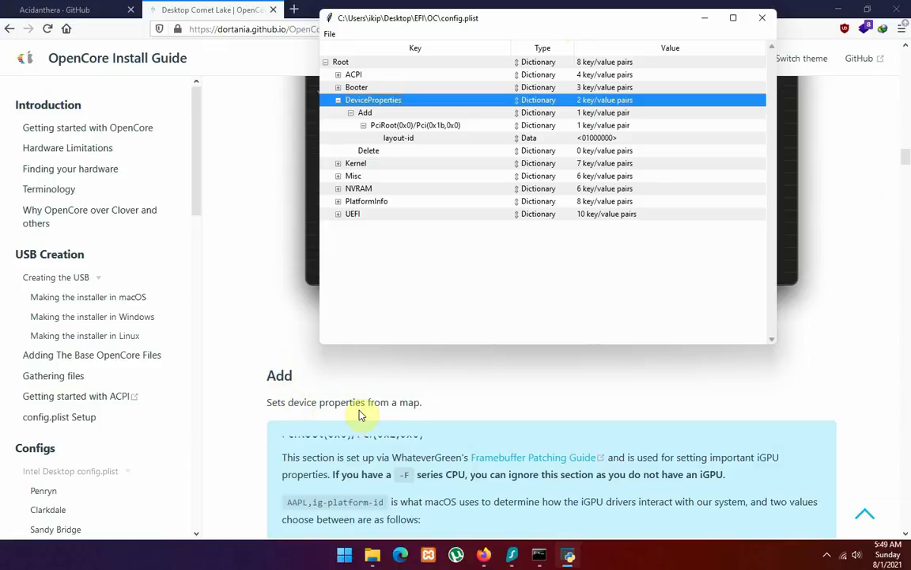
scroll(406, 401, down, 2)
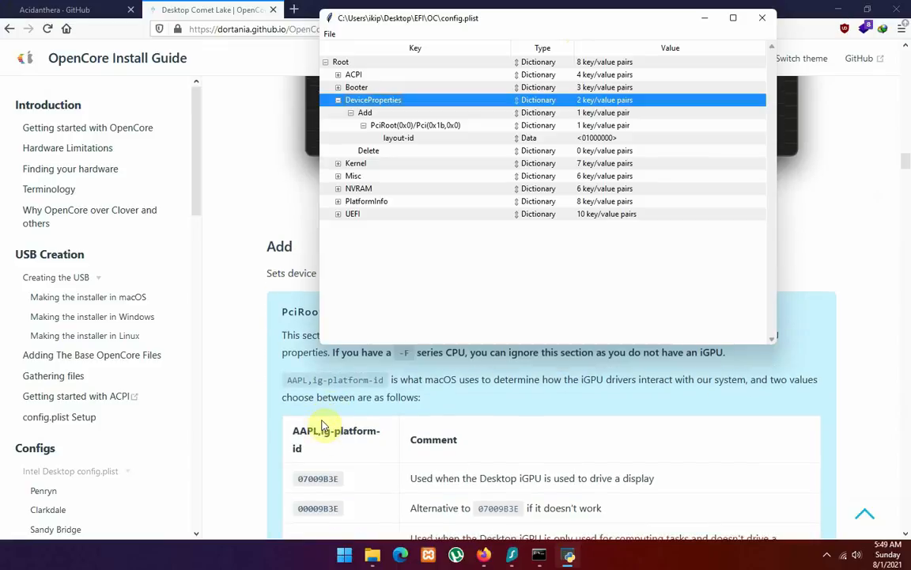
scroll(324, 429, up, 1)
drag(285, 376, 354, 377)
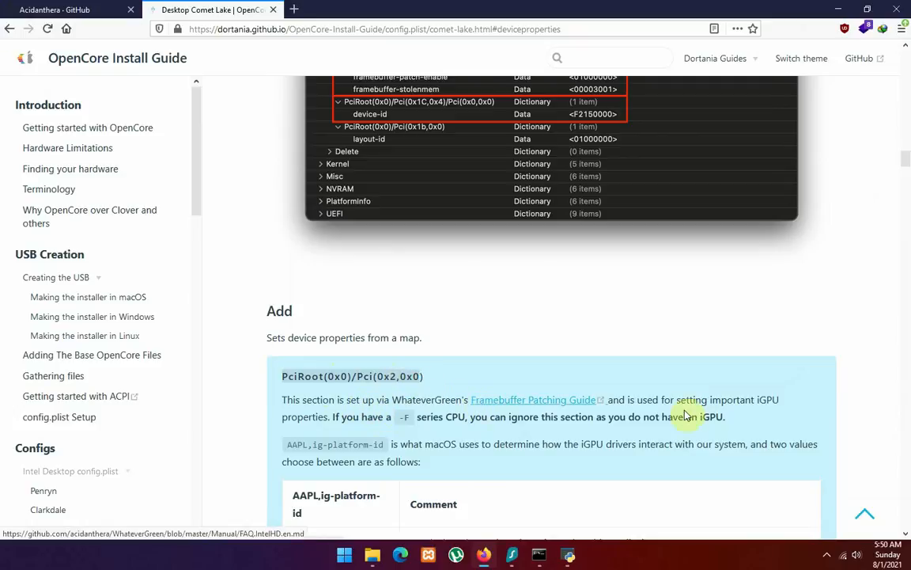
scroll(685, 416, down, 1)
scroll(685, 417, down, 2)
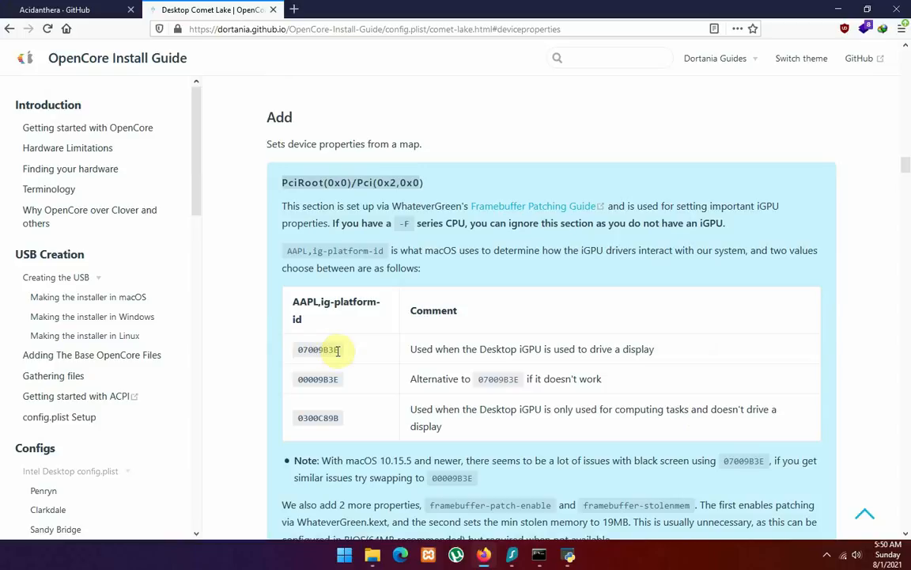
Compare the AAPL,ig-platform-id options in the guide's table and check the framebuffer properties listed below it.
drag(337, 351, 295, 348)
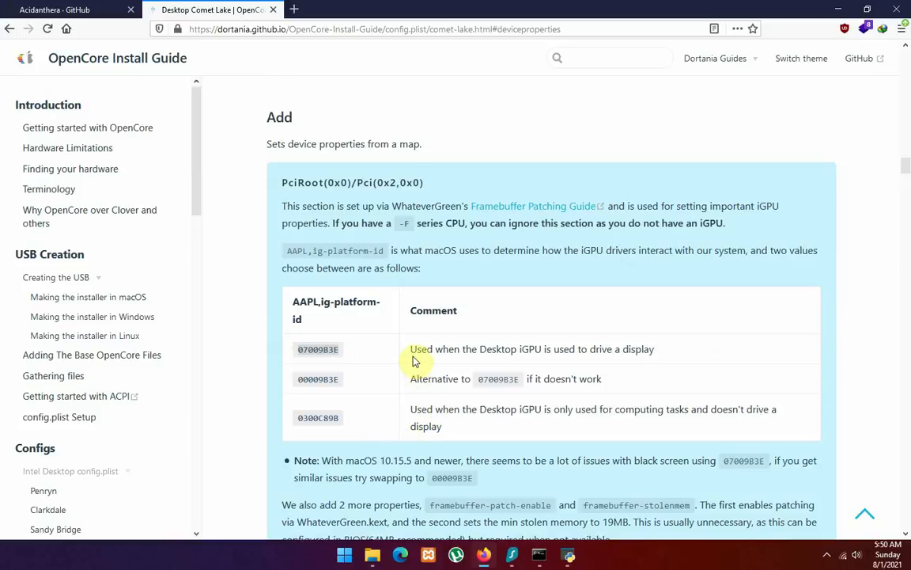
drag(411, 348, 648, 350)
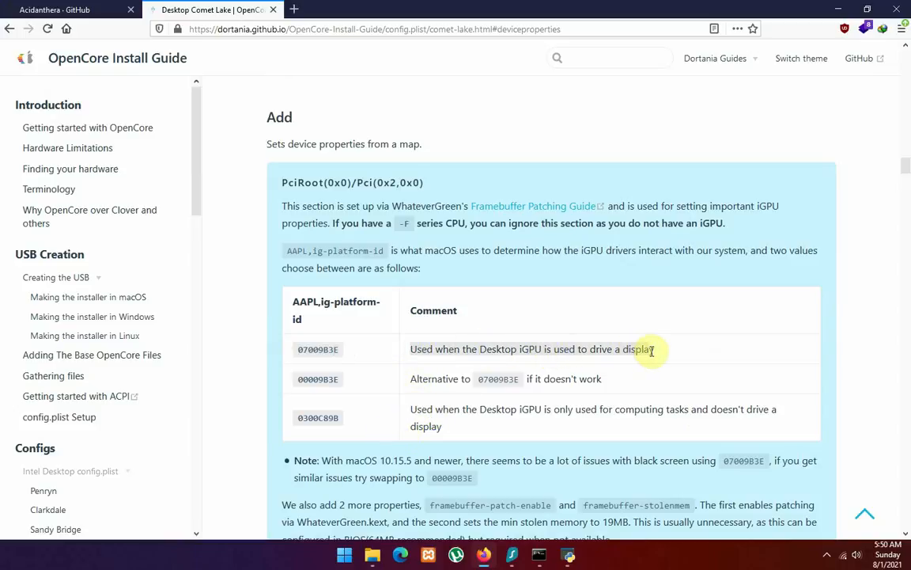
click(339, 349)
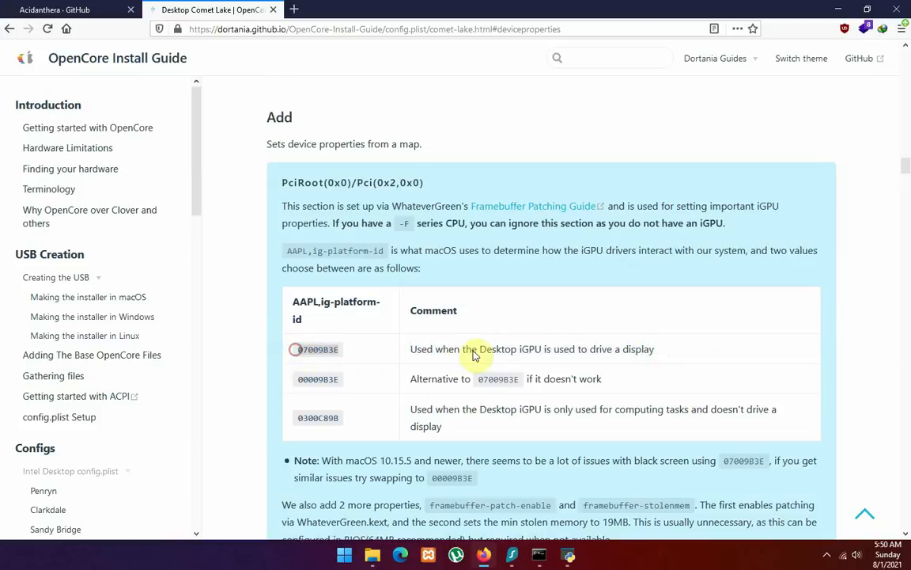
drag(412, 349, 630, 352)
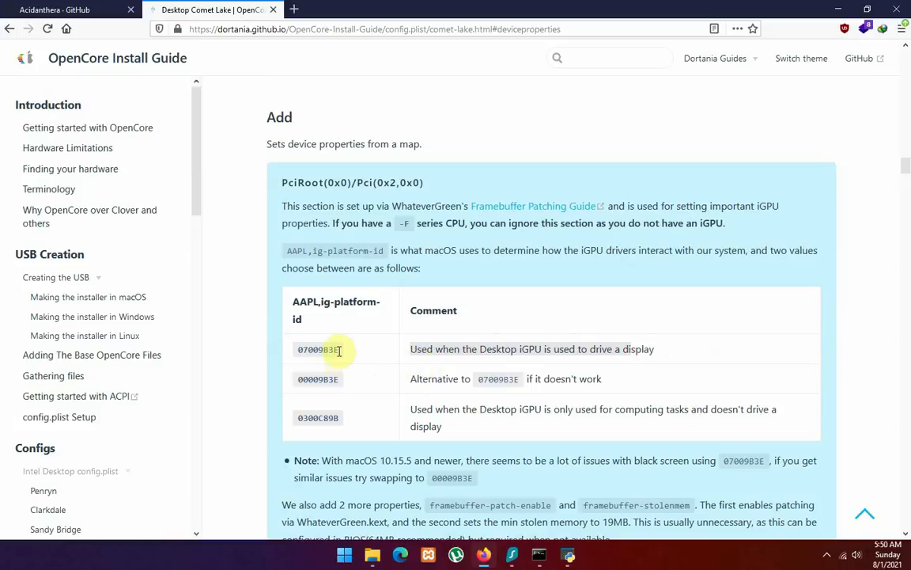
drag(338, 349, 305, 349)
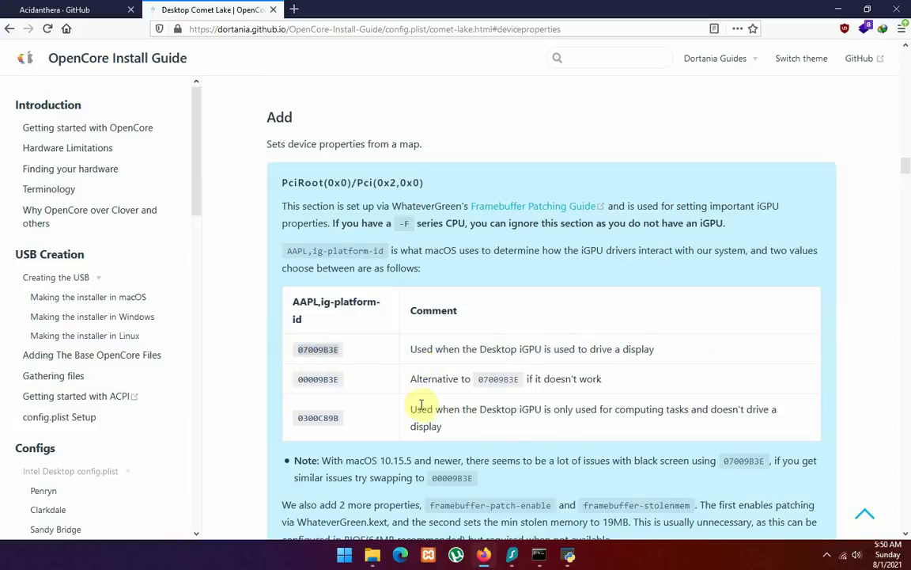
drag(412, 409, 581, 415)
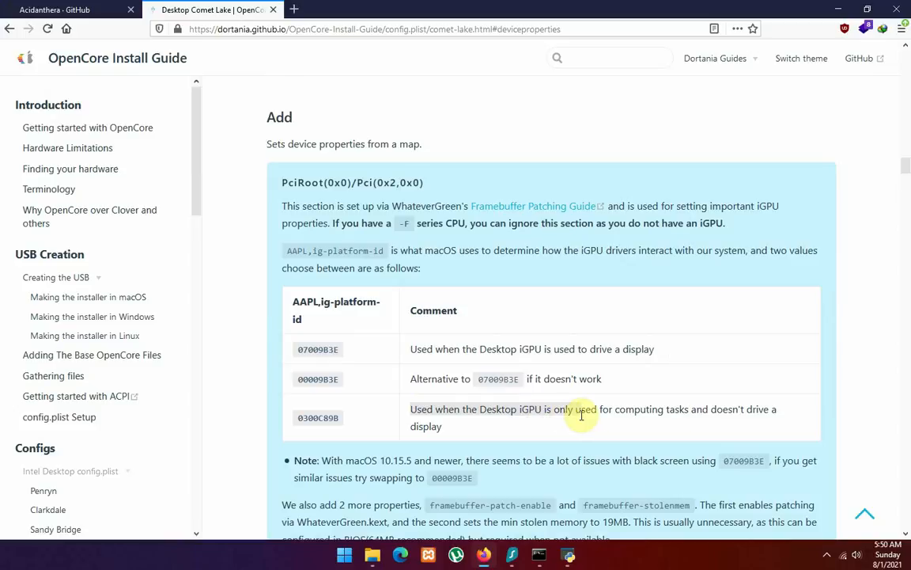
drag(581, 415, 604, 421)
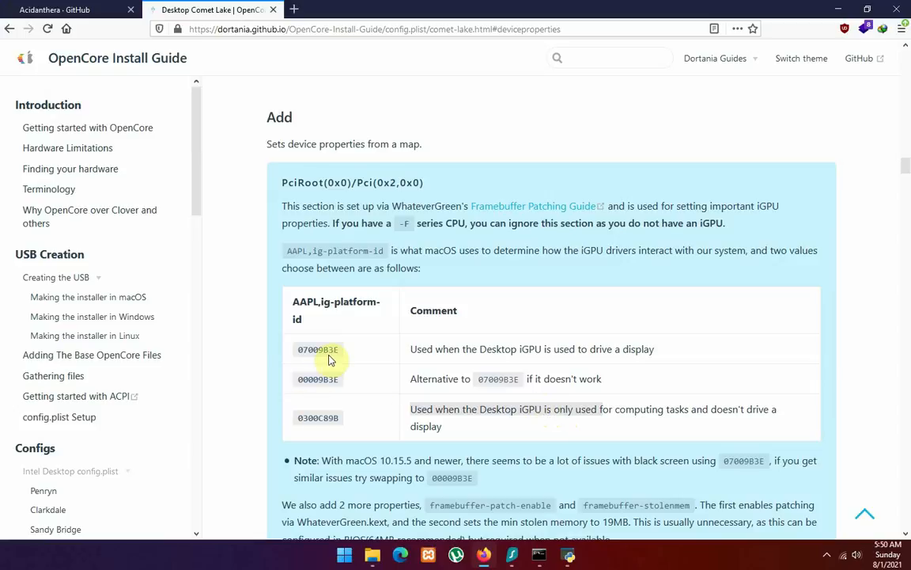
mouse_move(337, 348)
mouse_down()
mouse_move(301, 349)
mouse_move(334, 351)
mouse_up()
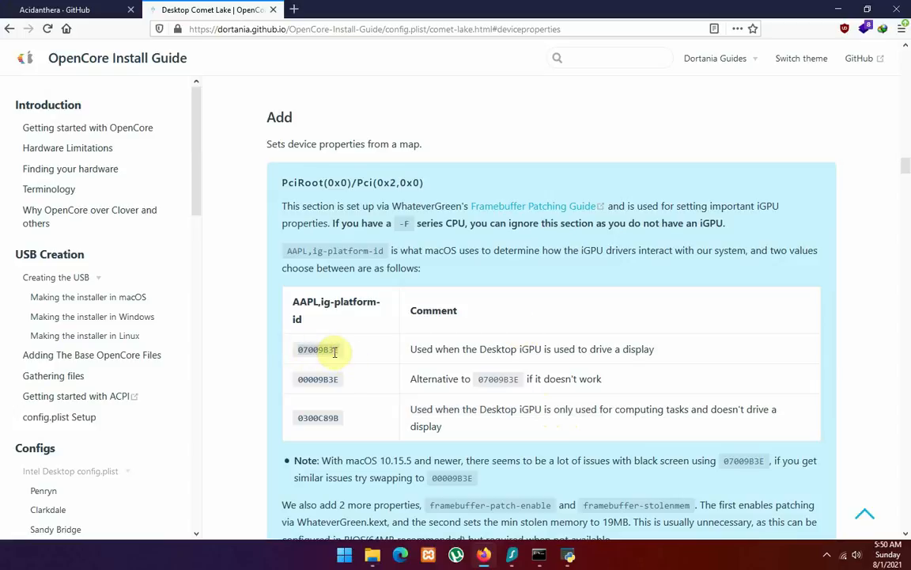
scroll(466, 417, down, 3)
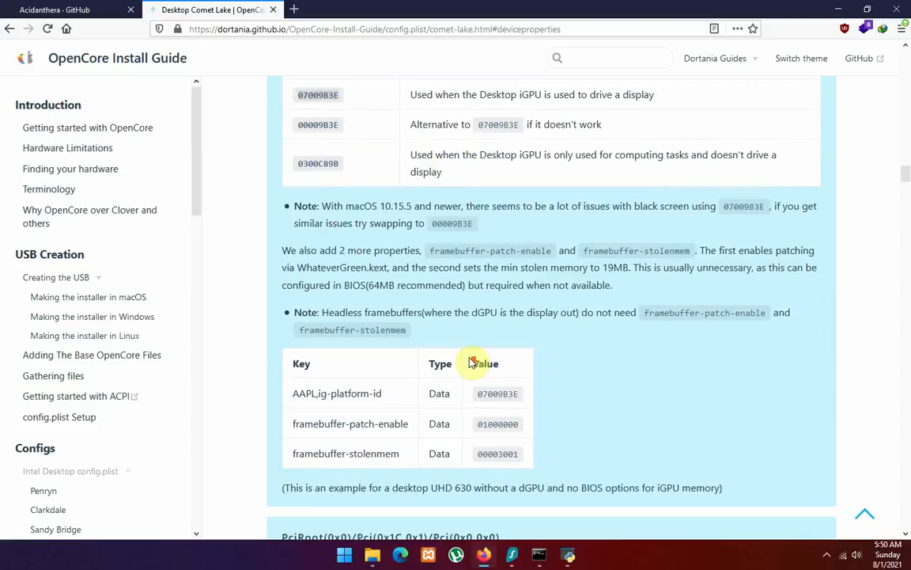
Switch to the config.plist editor and add a new child entry under DeviceProperties > Add.
click(568, 555)
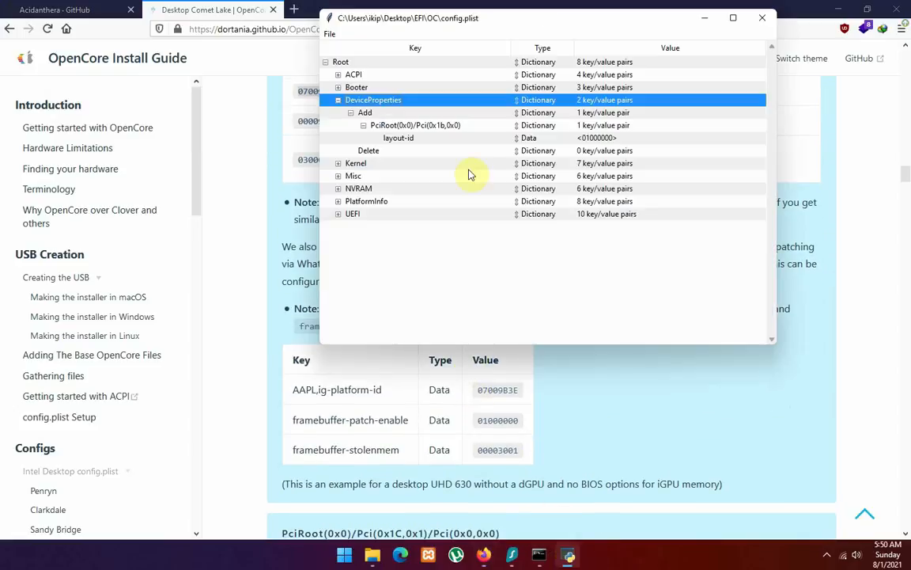
click(364, 125)
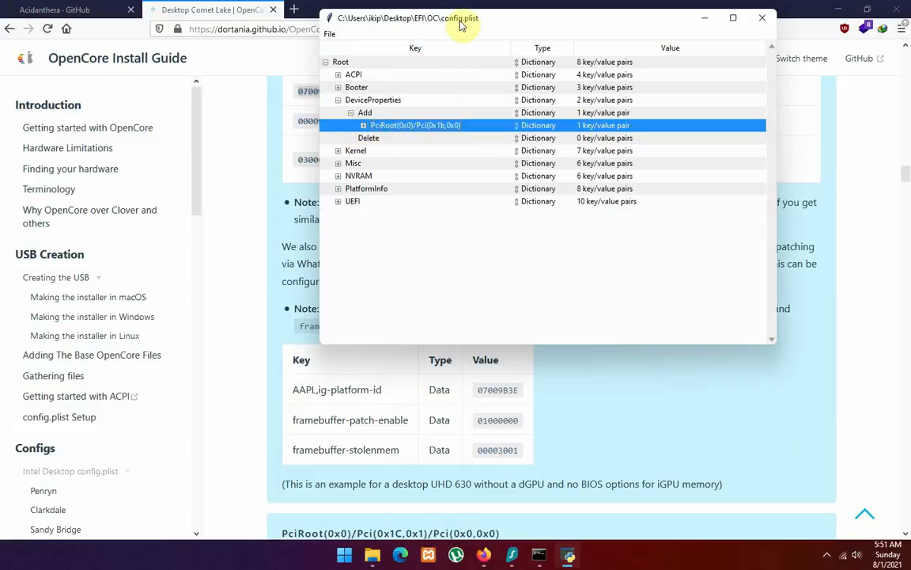
drag(461, 25, 538, 94)
right_click(447, 181)
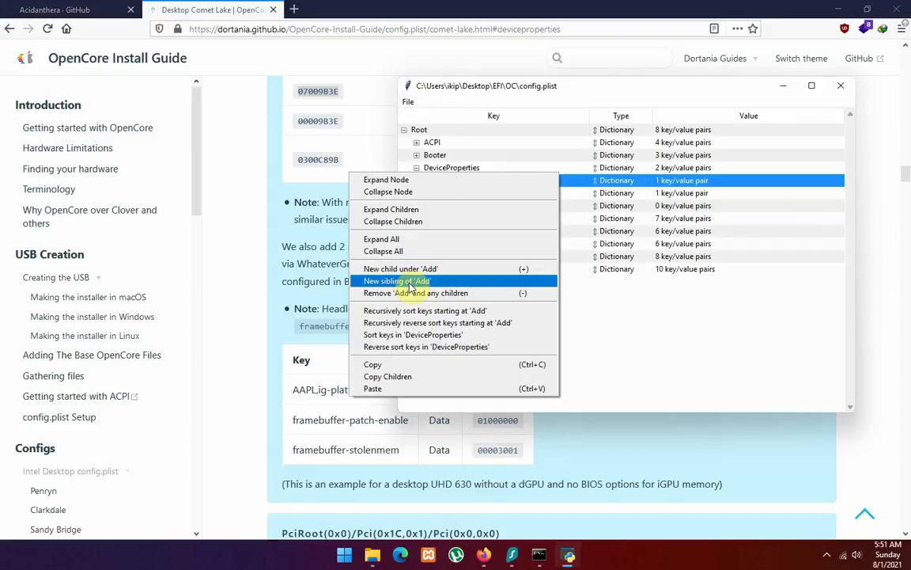
click(410, 273)
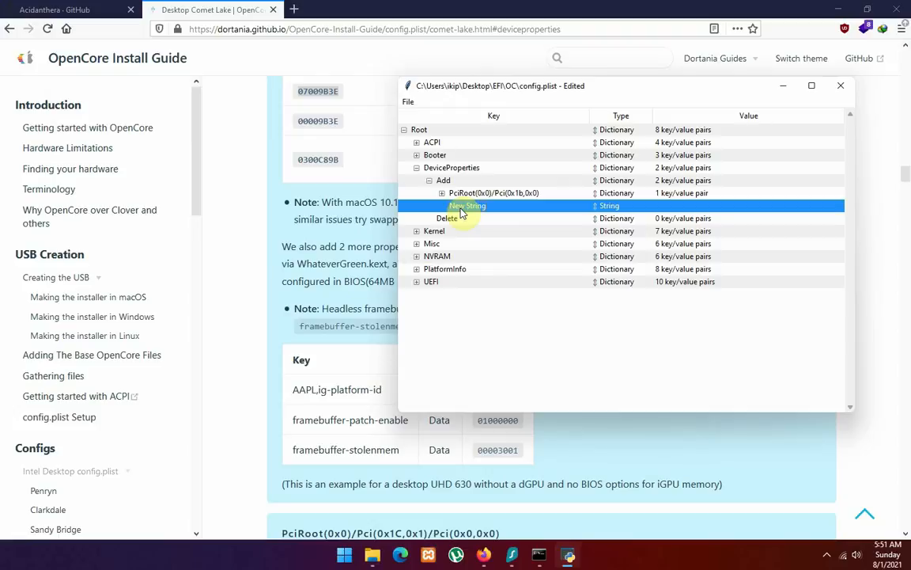
Copy the device path PciRoot(0x0)/Pci(0x2,0x0) from the heading in the guide's Add section.
click(324, 215)
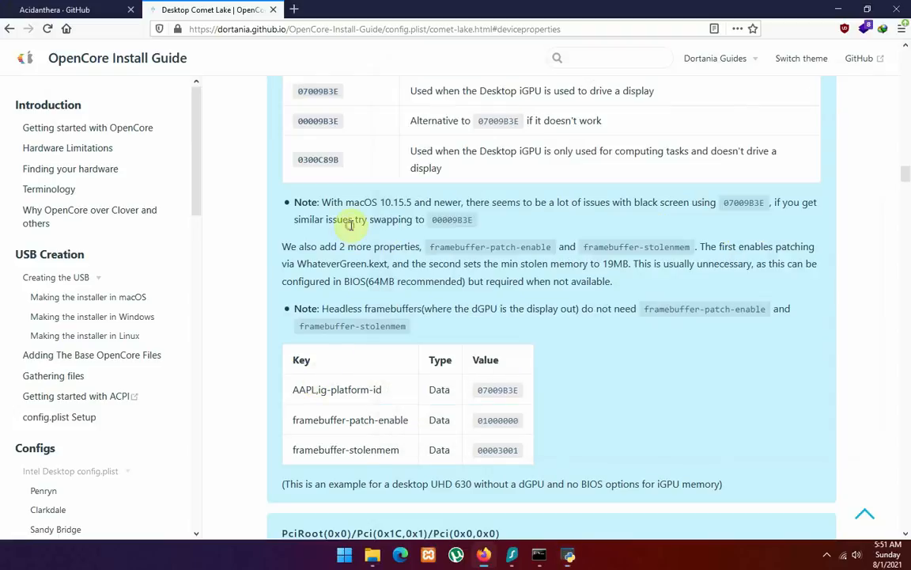
scroll(348, 225, down, 3)
scroll(348, 226, up, 6)
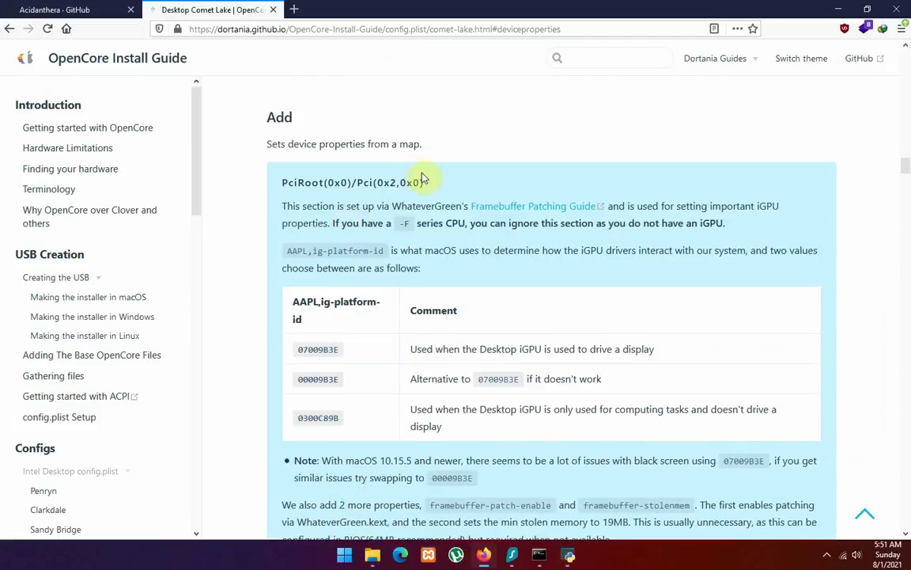
click(424, 182)
drag(334, 185, 283, 180)
right_click(315, 187)
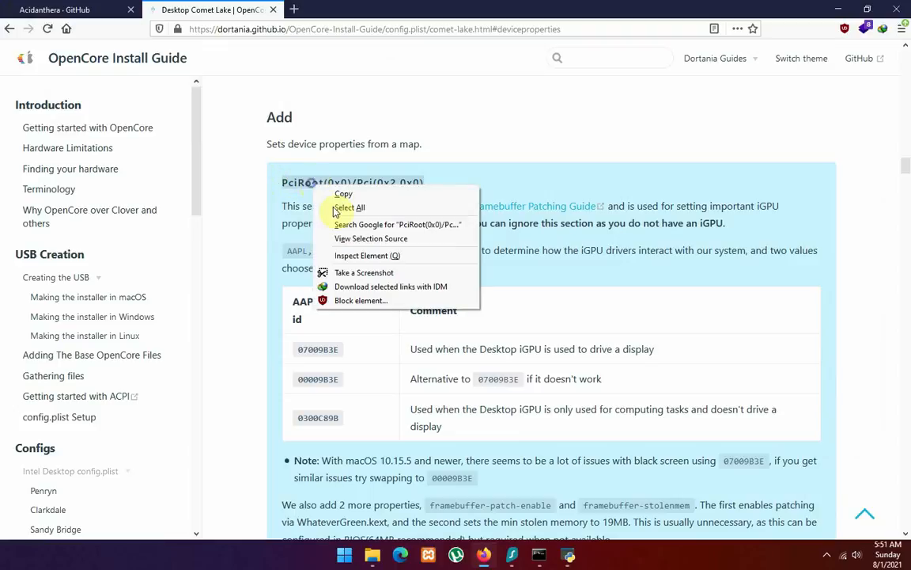
click(344, 194)
Rename the new entry under Add in config.plist to the copied path PciRoot(0x0)/Pci(0x2,0x0).
click(568, 554)
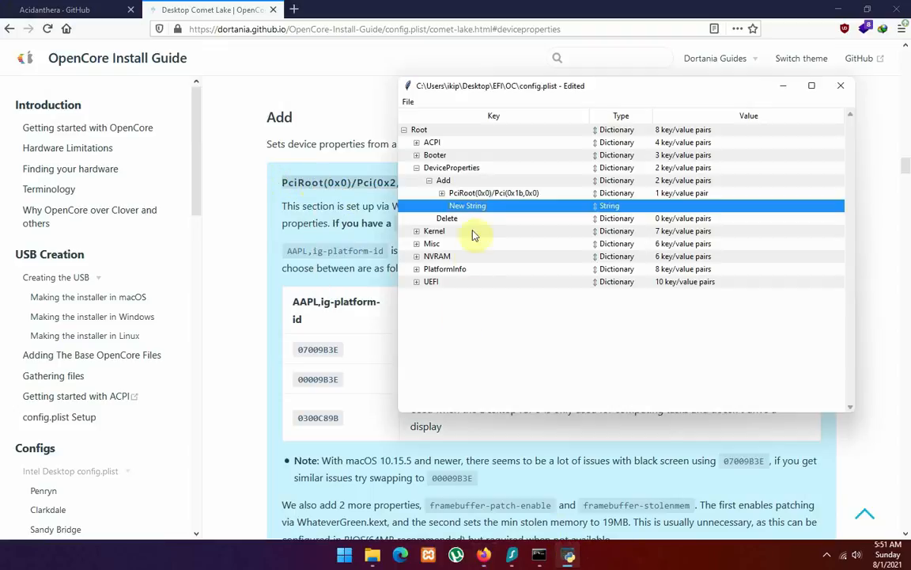
double_click(478, 205)
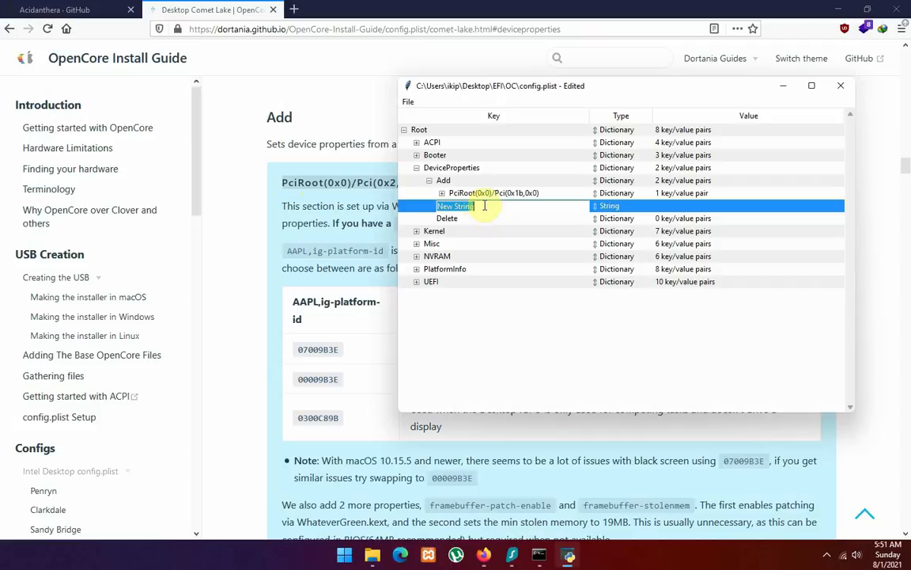
key(BackSpace)
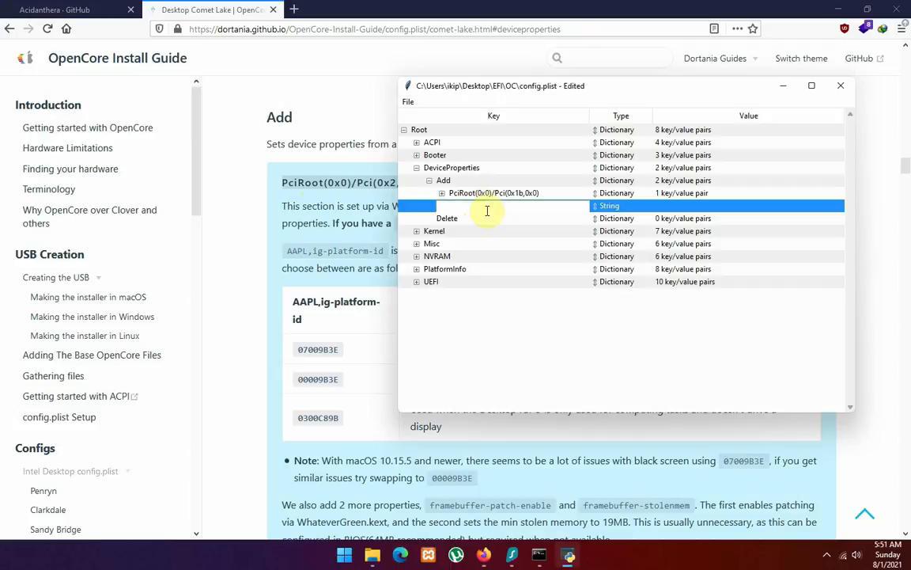
key(ctrl+v)
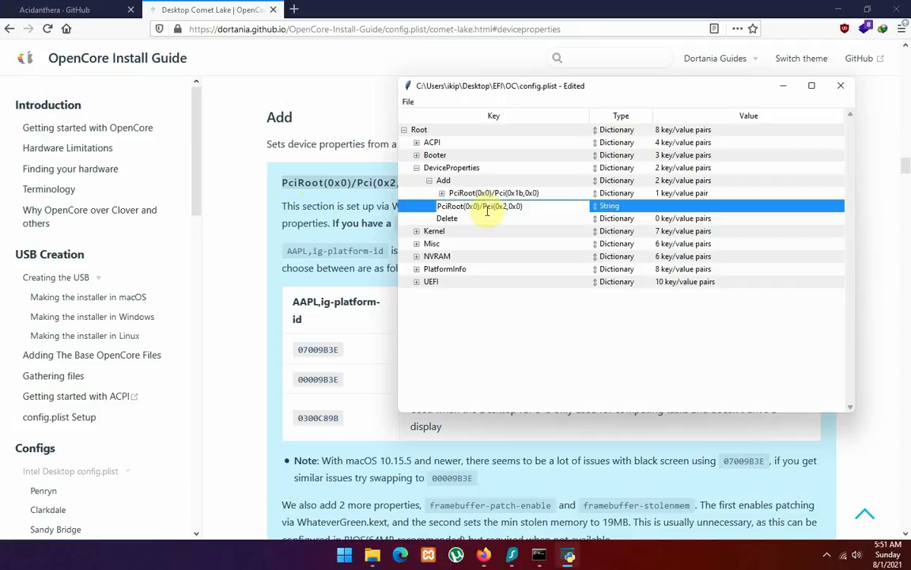
click(609, 209)
Set the type of the PciRoot(0x0)/Pci(0x2,0x0) entry to Dictionary.
right_click(606, 208)
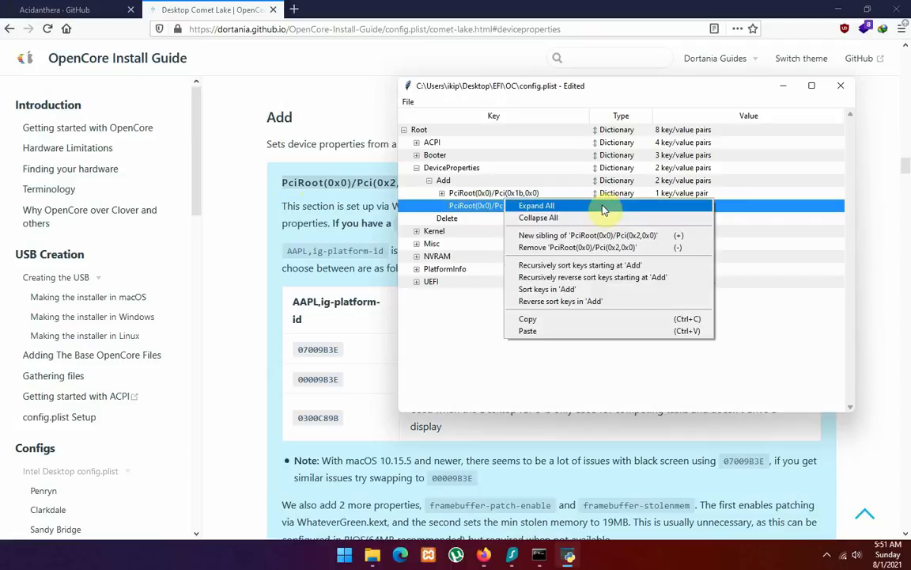
click(486, 207)
click(605, 205)
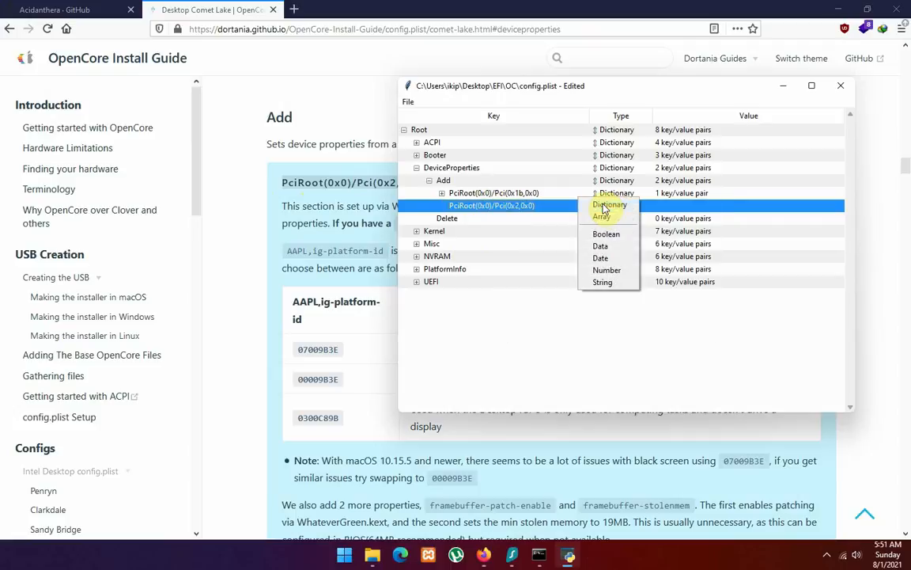
click(606, 209)
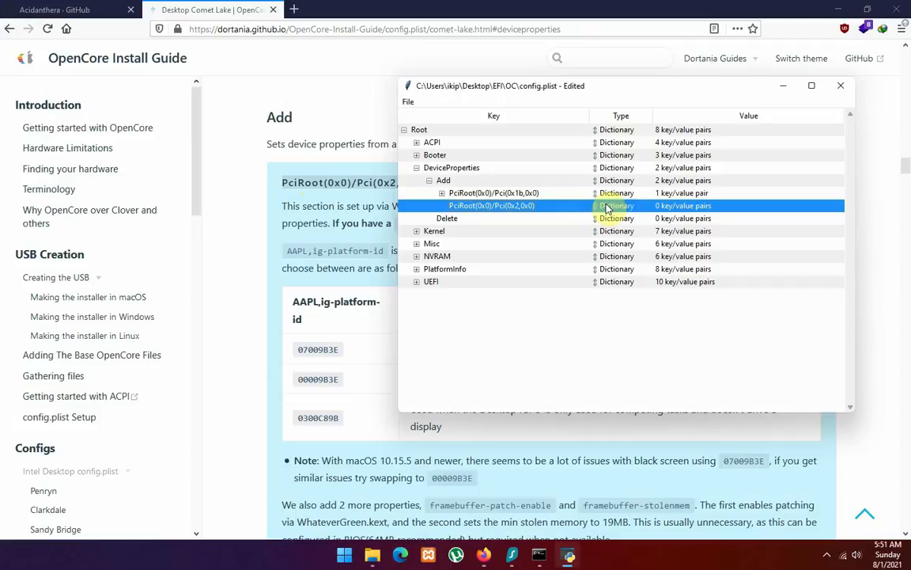
right_click(485, 207)
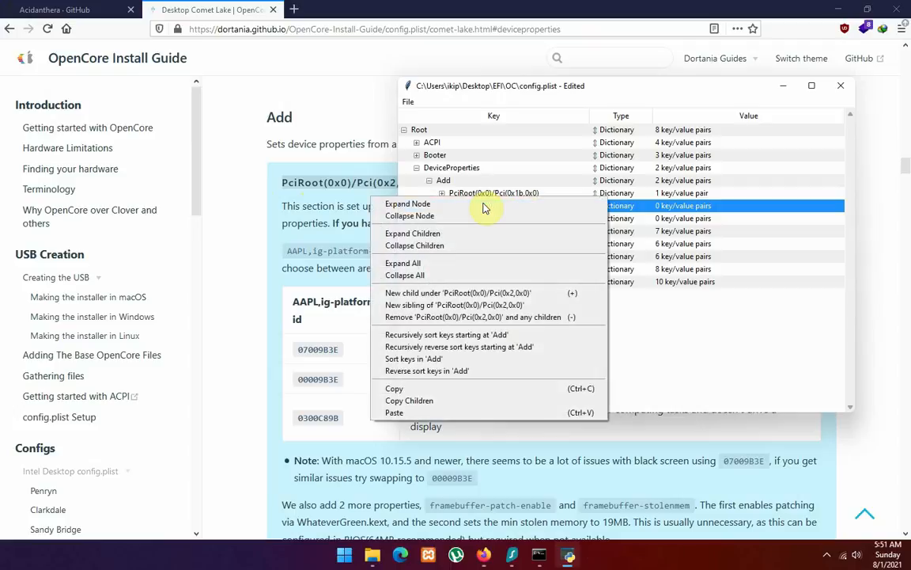
click(478, 304)
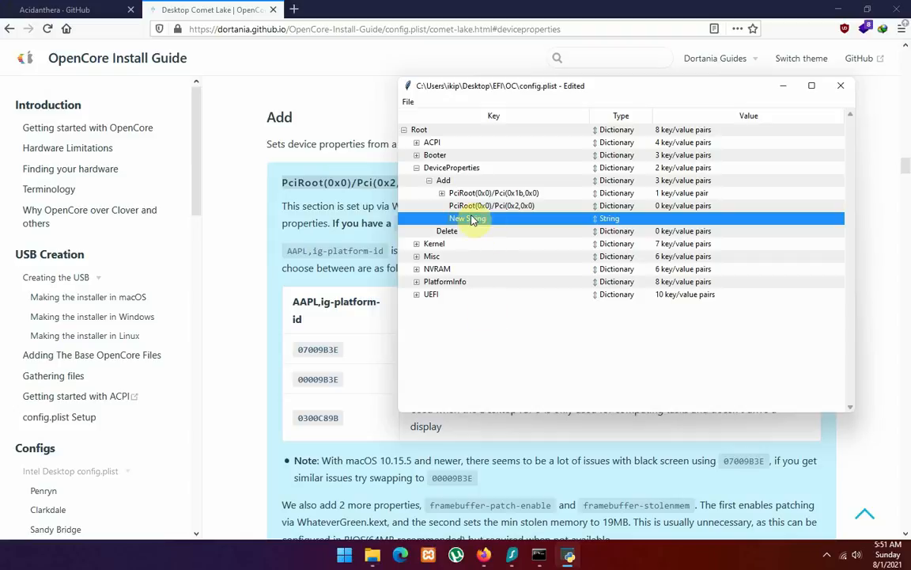
key(Delete)
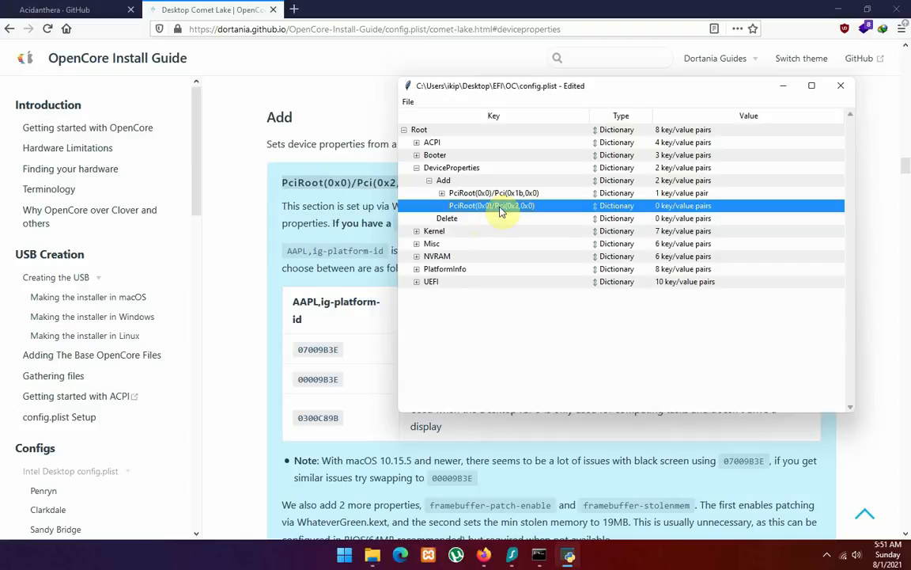
Add a child entry under PciRoot(0x0)/Pci(0x2,0x0), and copy the key name AAPL,ig-platform-id from the guide's iGPU properties table.
right_click(504, 207)
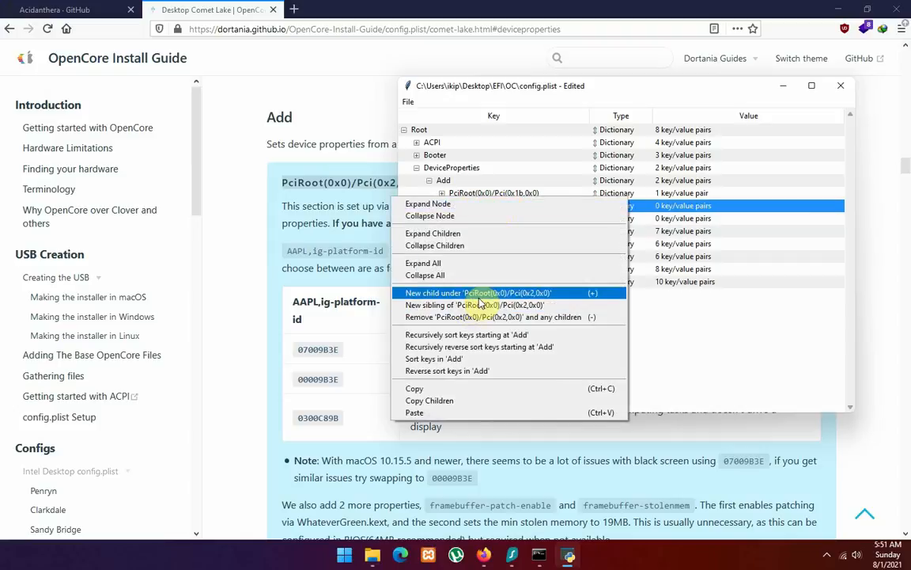
click(480, 295)
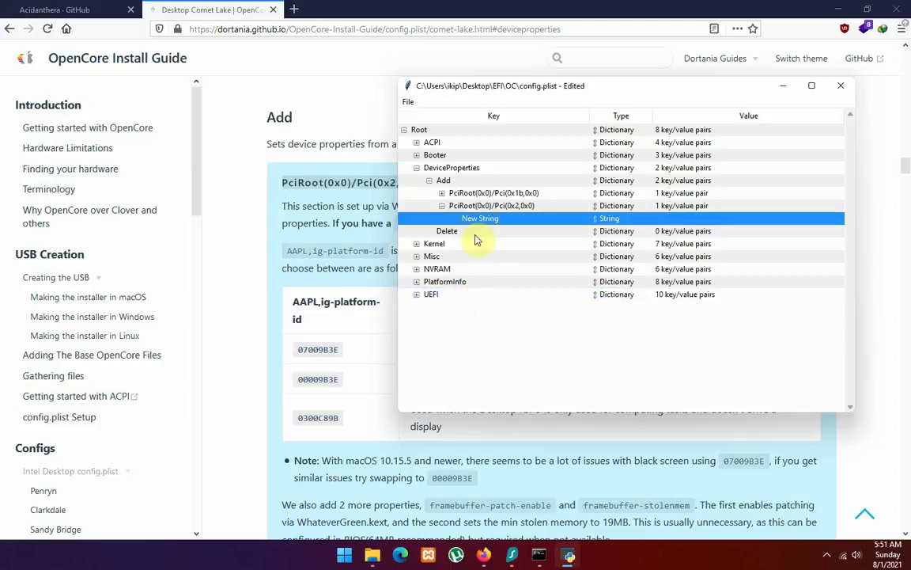
scroll(313, 407, down, 3)
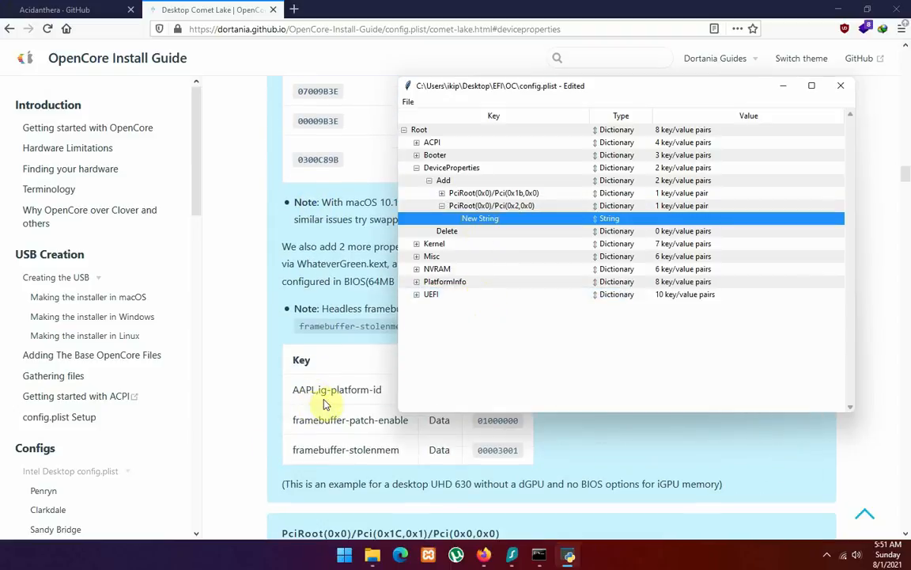
click(363, 391)
drag(376, 389, 295, 388)
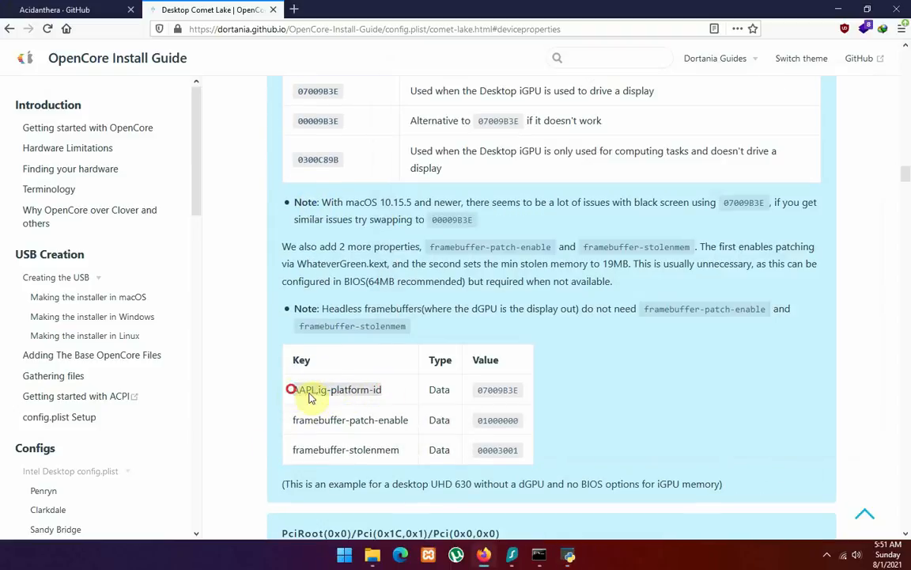
right_click(313, 396)
click(344, 405)
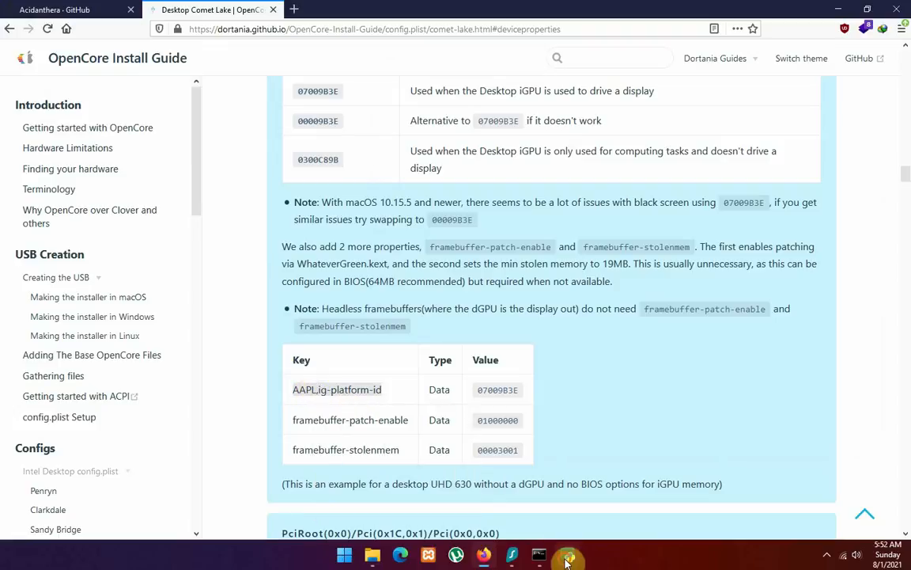
Rename the new child entry in config.plist to the copied key AAPL,ig-platform-id.
click(568, 554)
double_click(484, 220)
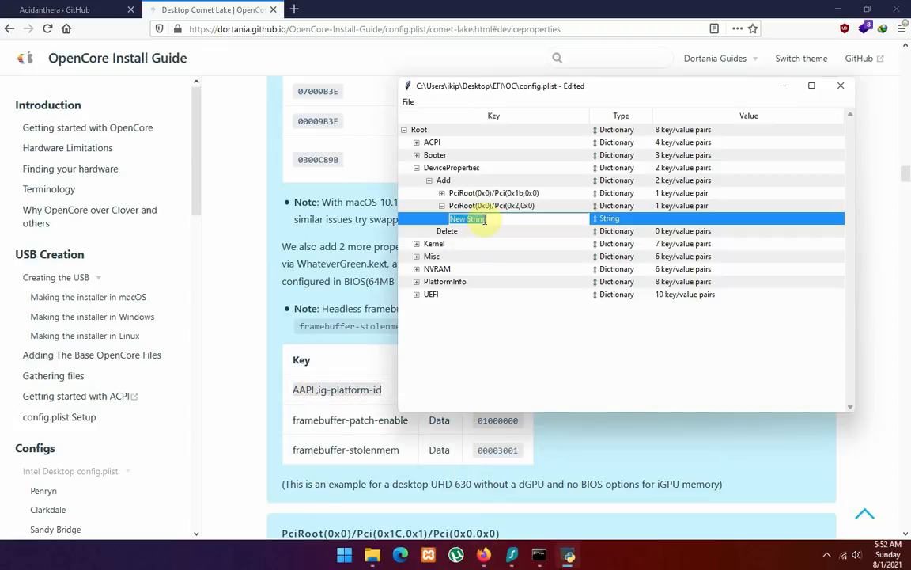
key(BackSpace)
key(ctrl+v)
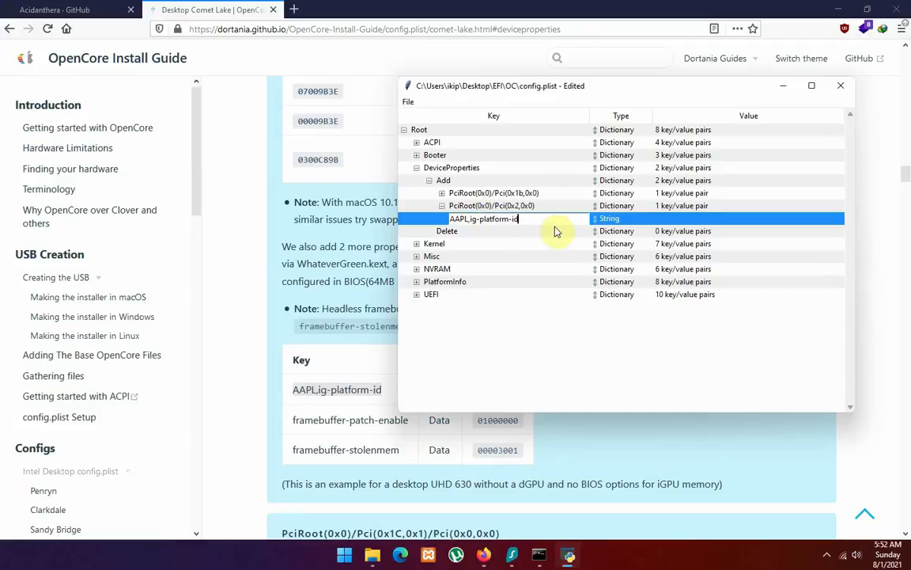
click(610, 225)
click(609, 221)
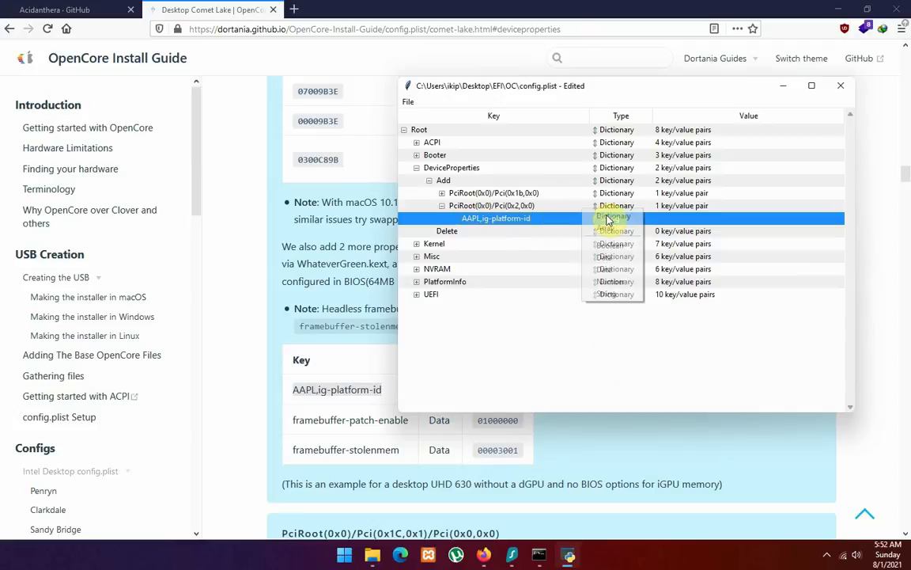
click(607, 220)
click(607, 220)
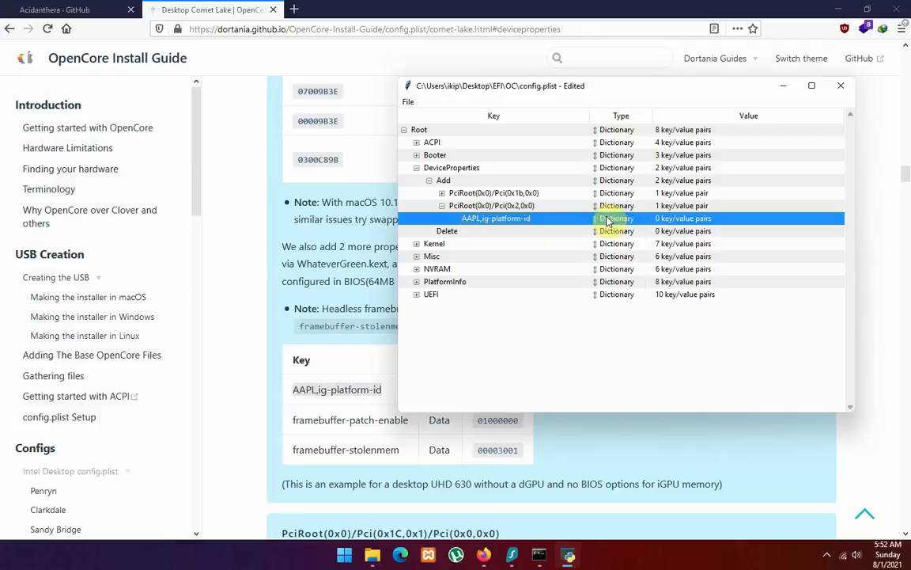
right_click(610, 221)
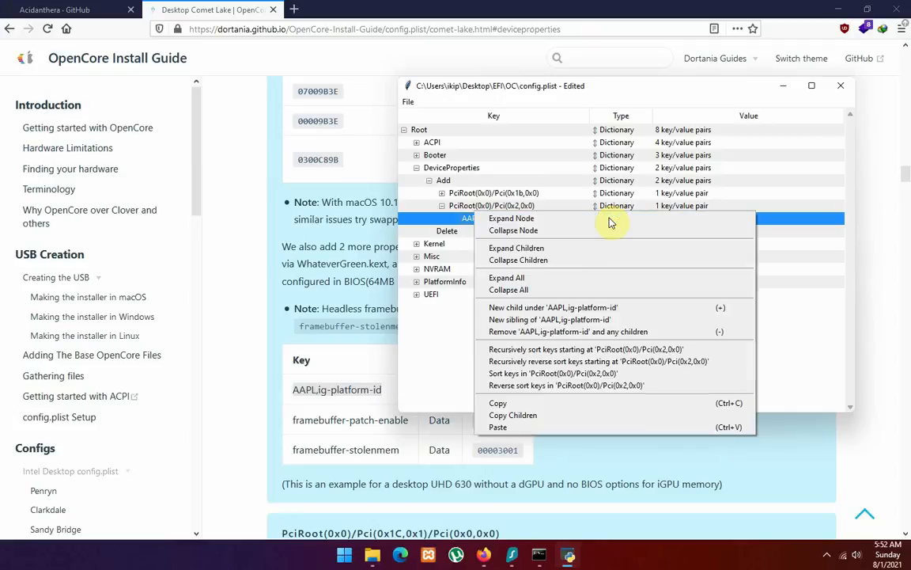
click(465, 218)
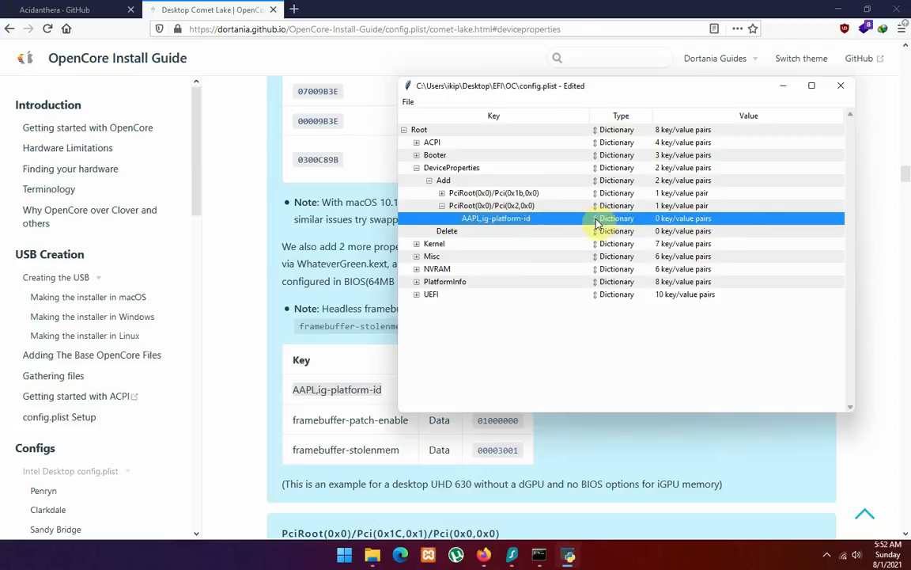
Set the type of the AAPL,ig-platform-id entry to Data.
click(605, 220)
click(607, 221)
click(615, 224)
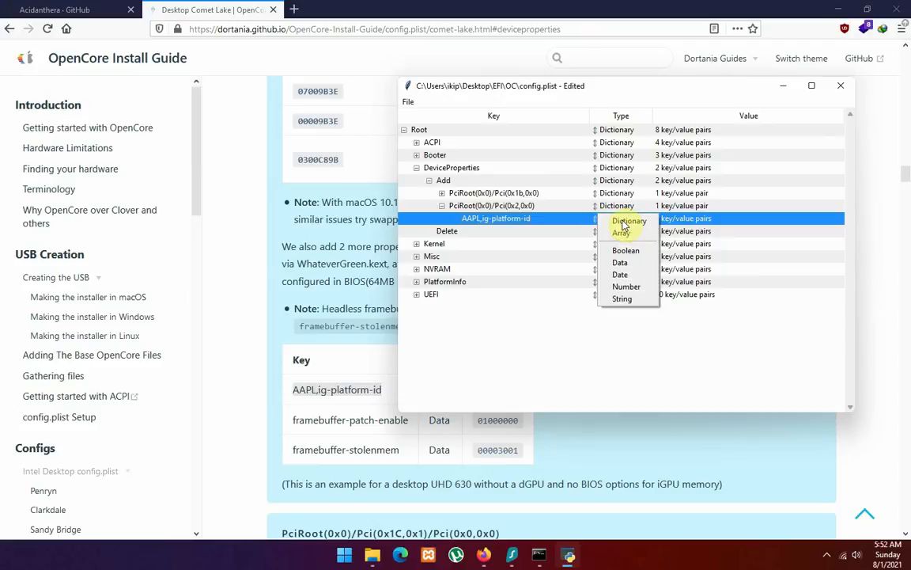
click(620, 261)
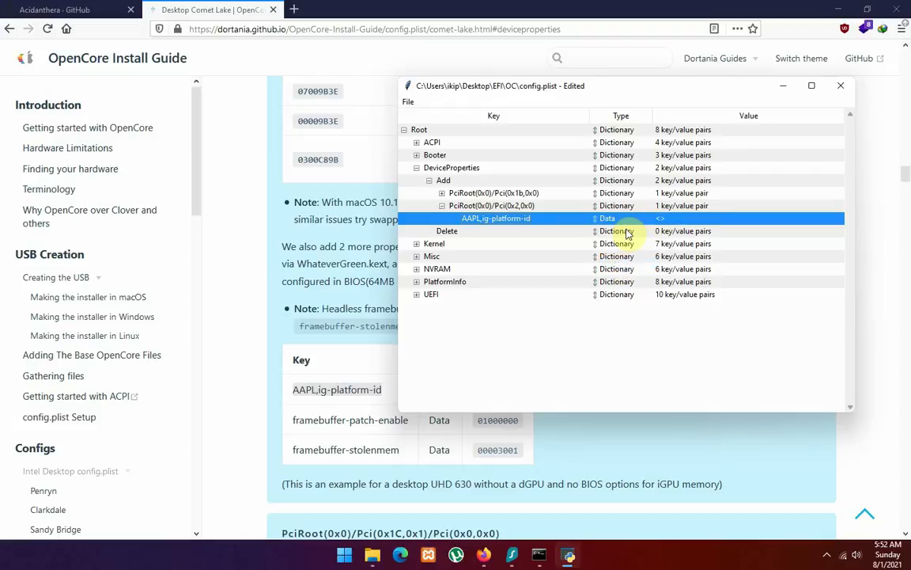
Copy the value 07009B3E from the guide's table and enter it as the value of AAPL,ig-platform-id in config.plist.
click(345, 382)
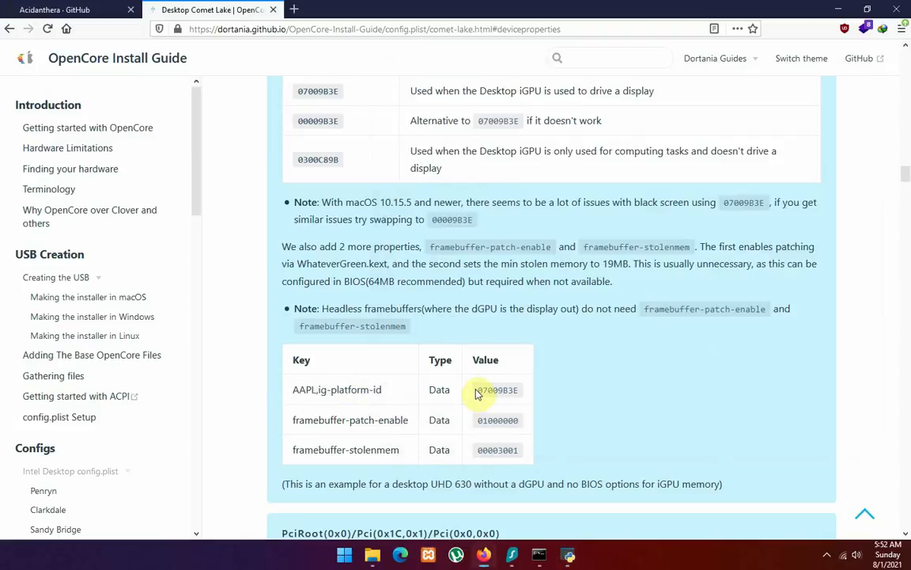
drag(478, 389, 514, 388)
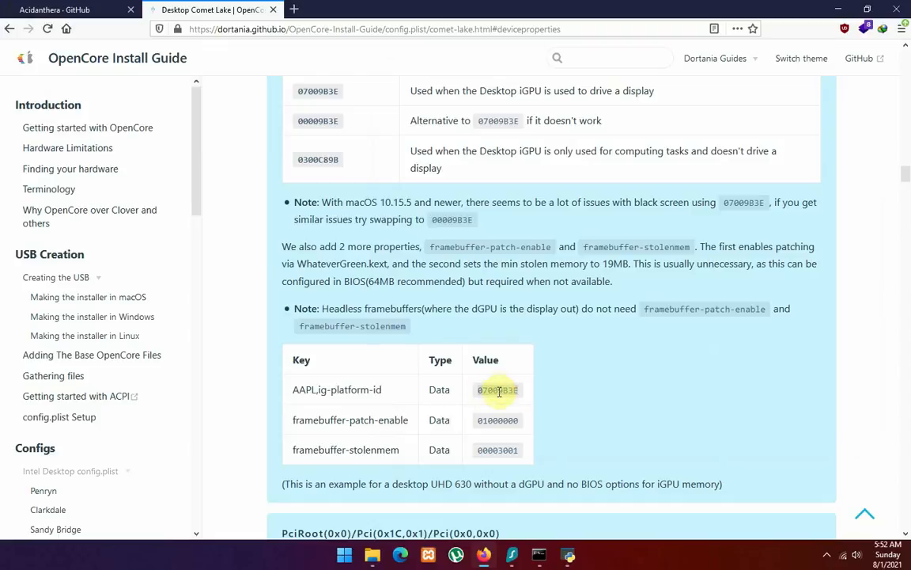
right_click(512, 389)
click(529, 401)
click(569, 554)
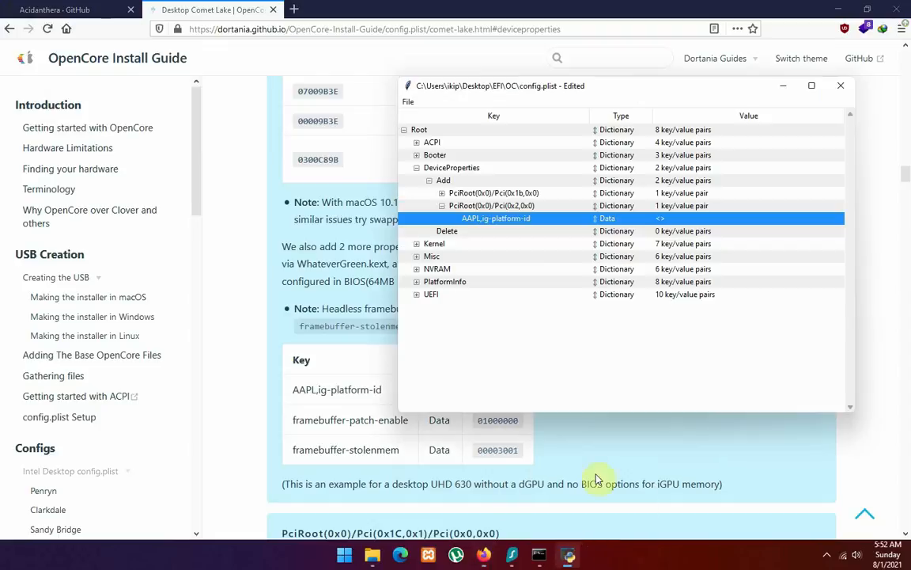
double_click(674, 222)
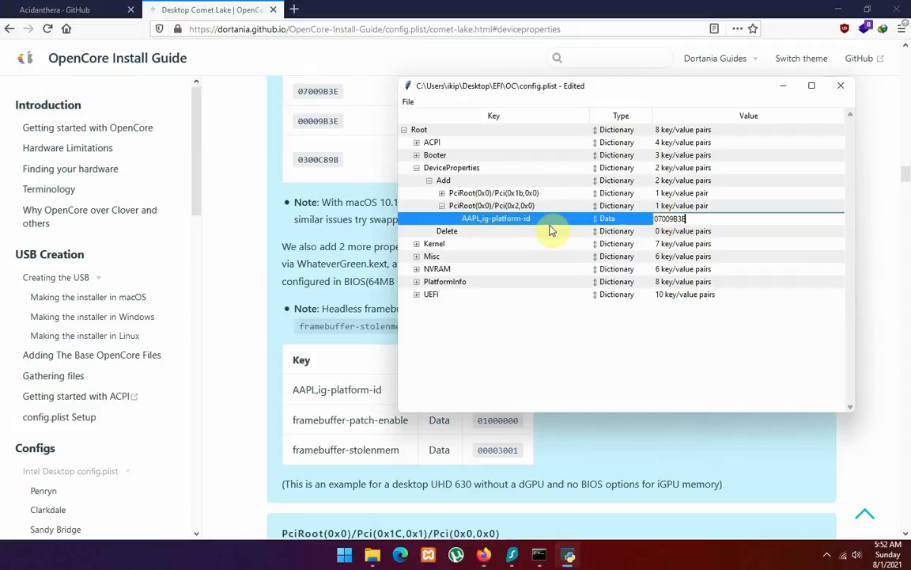
key(Return)
Add a second child entry under PciRoot(0x0)/Pci(0x2,0x0) in config.plist.
click(442, 206)
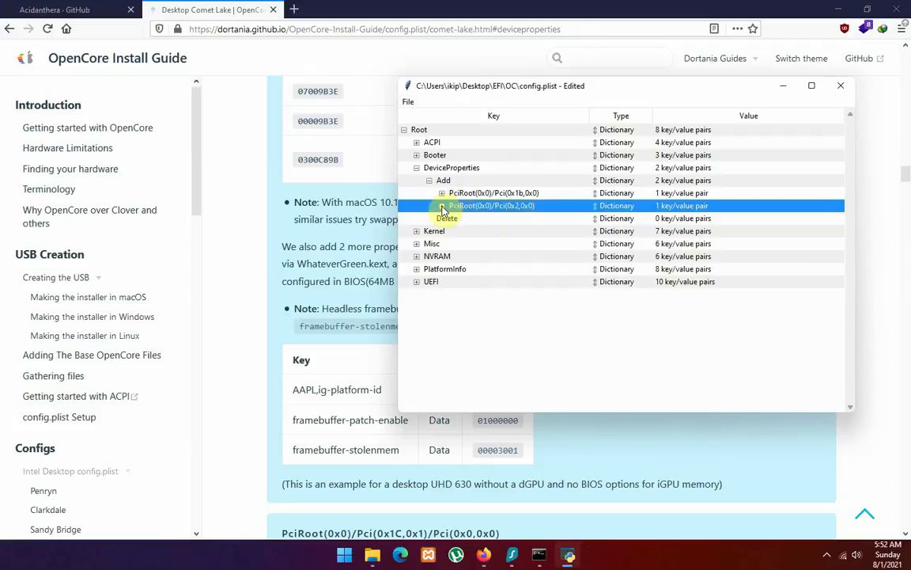
click(442, 206)
right_click(495, 208)
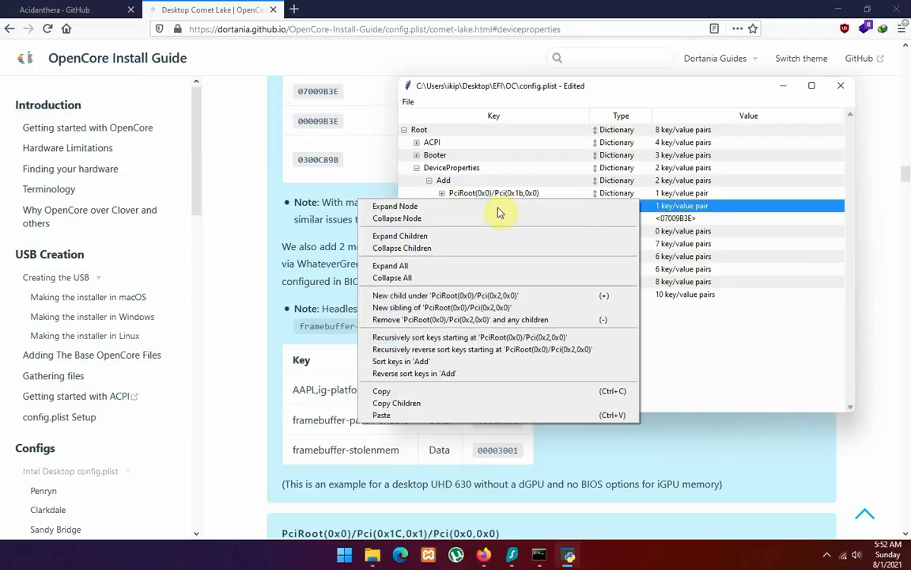
click(472, 298)
Copy the key name framebuffer-patch-enable from the guide's table and rename the new child entry with it.
click(334, 421)
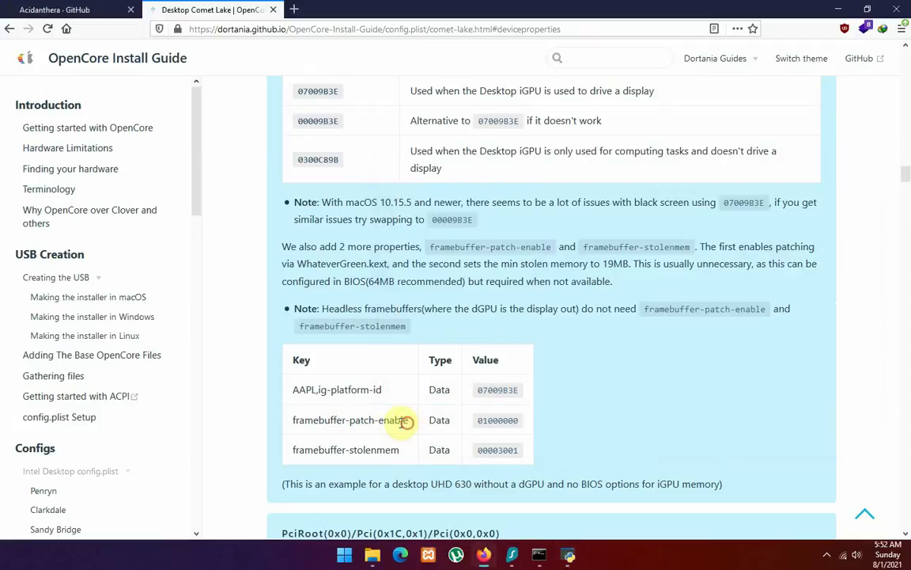
drag(405, 422, 307, 422)
right_click(299, 421)
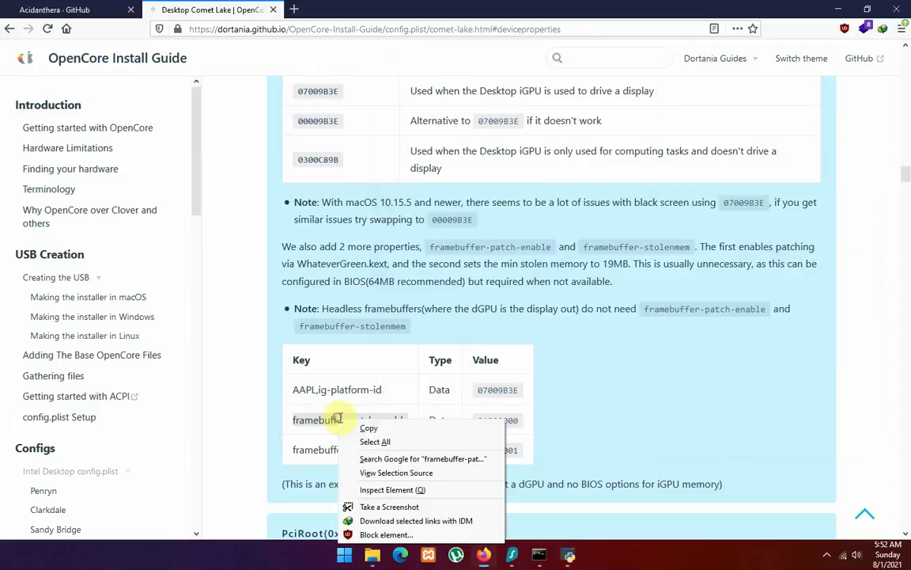
click(371, 426)
click(569, 555)
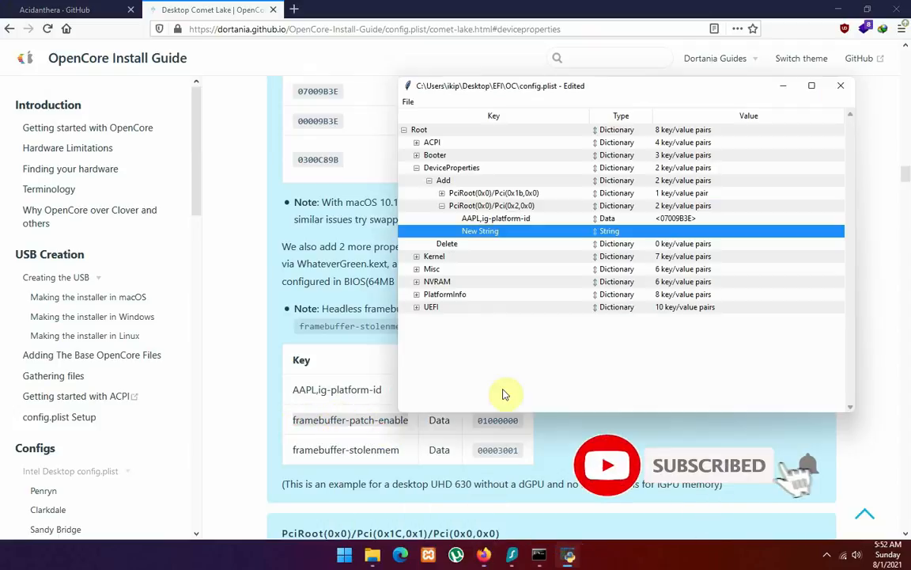
double_click(479, 234)
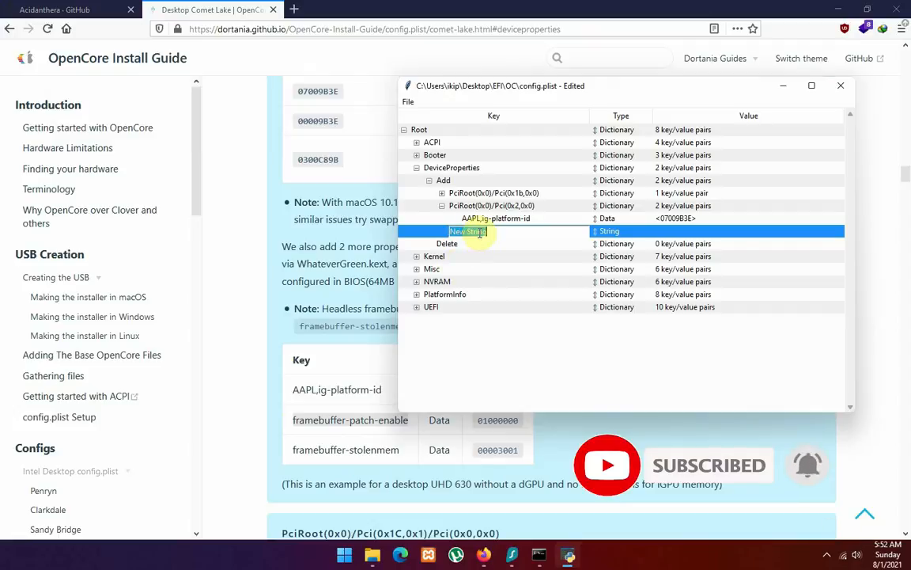
key(BackSpace)
key(ctrl+v)
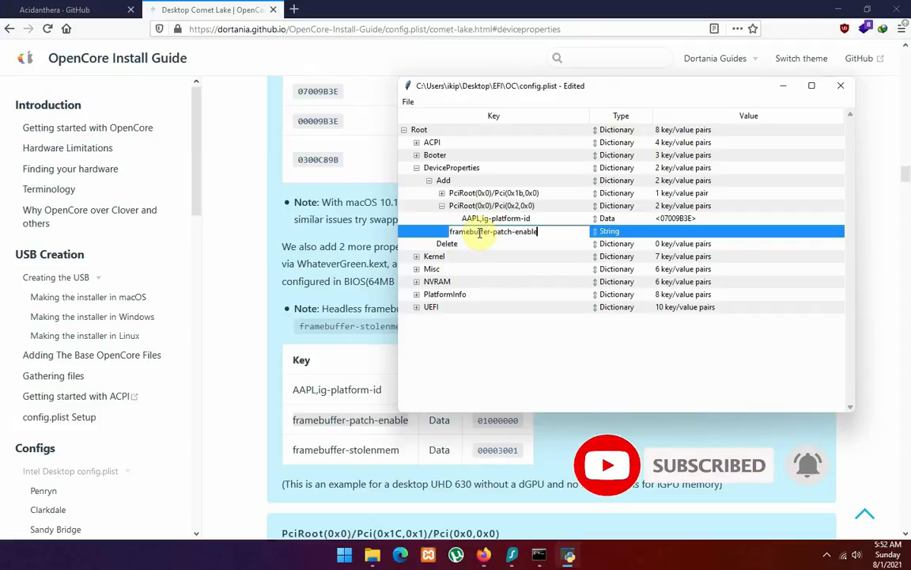
key(Return)
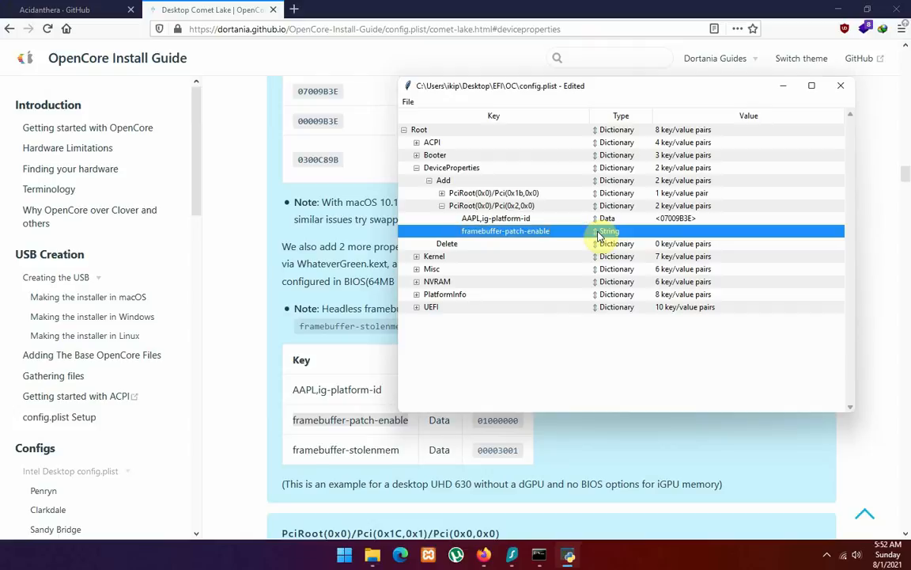
Set the framebuffer-patch-enable entry to type Data with the value 01000000 copied from the guide's table.
click(598, 236)
click(602, 271)
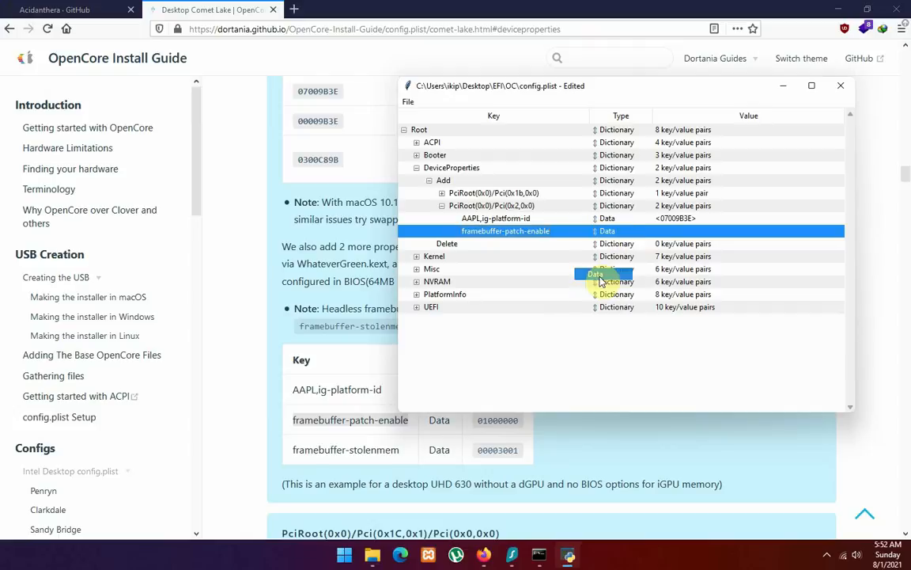
click(395, 386)
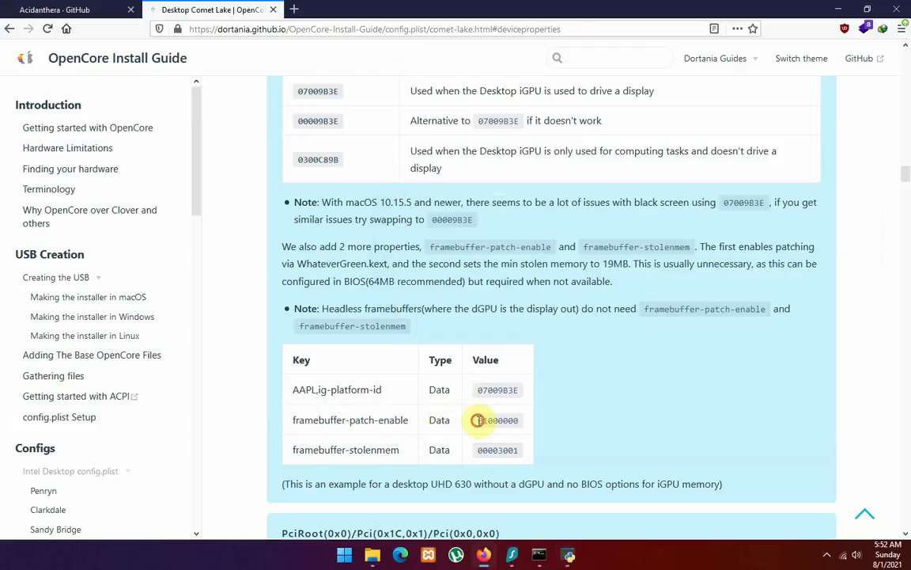
drag(477, 420, 515, 421)
right_click(520, 424)
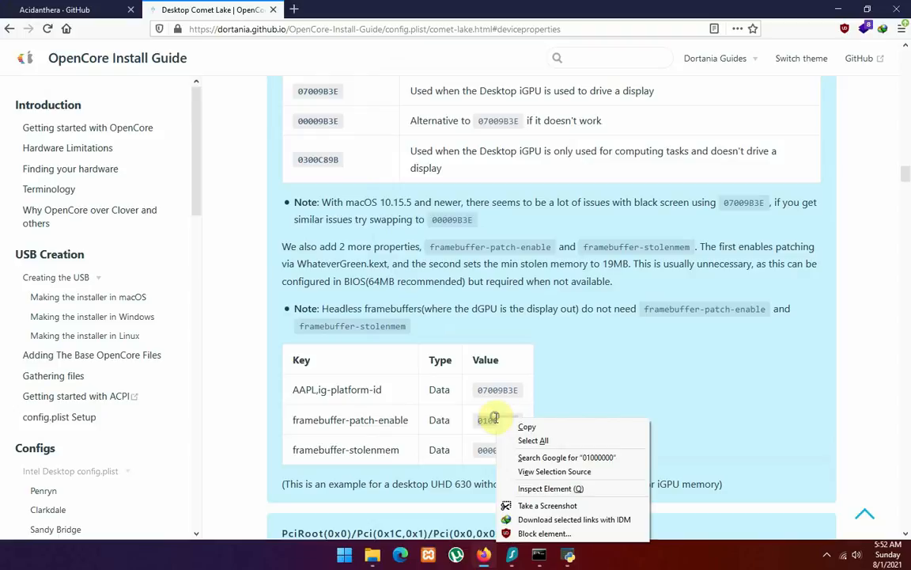
click(531, 424)
click(568, 557)
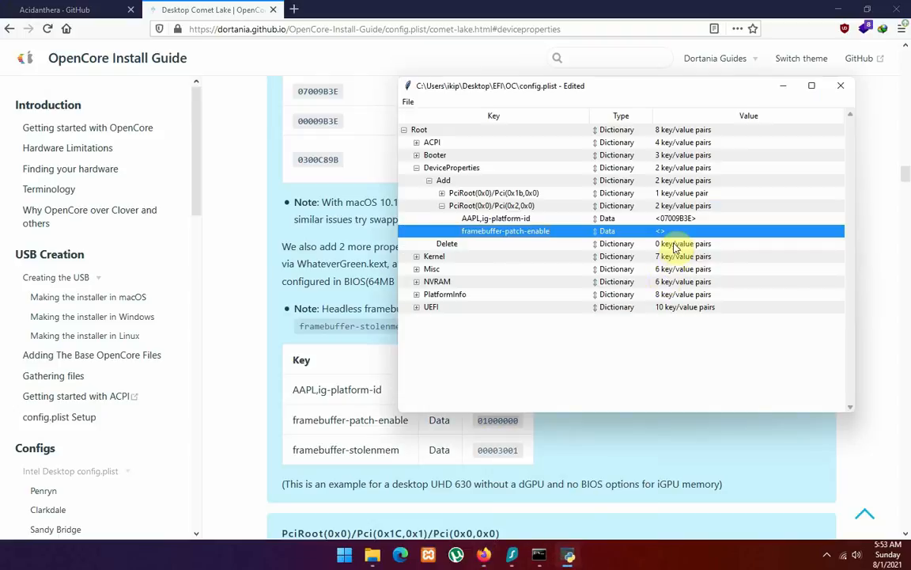
double_click(669, 229)
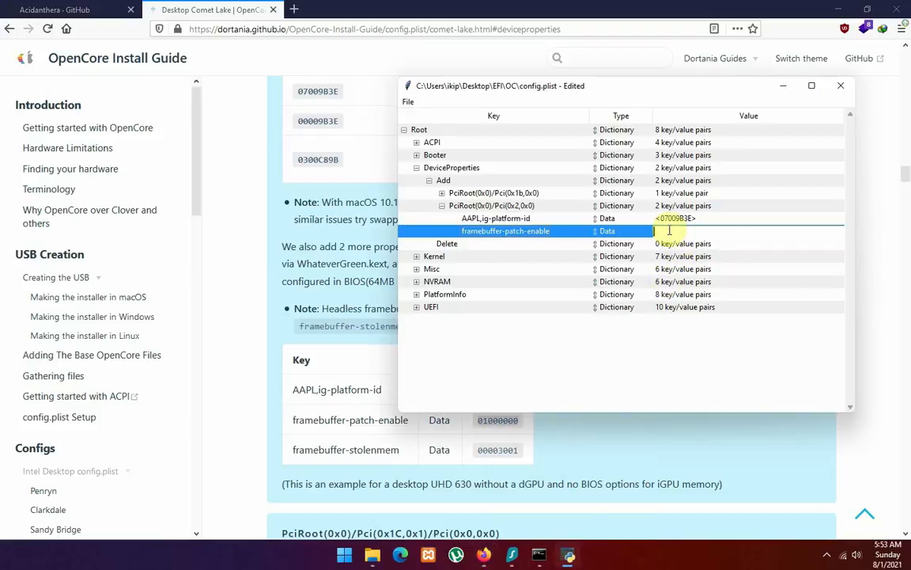
click(543, 233)
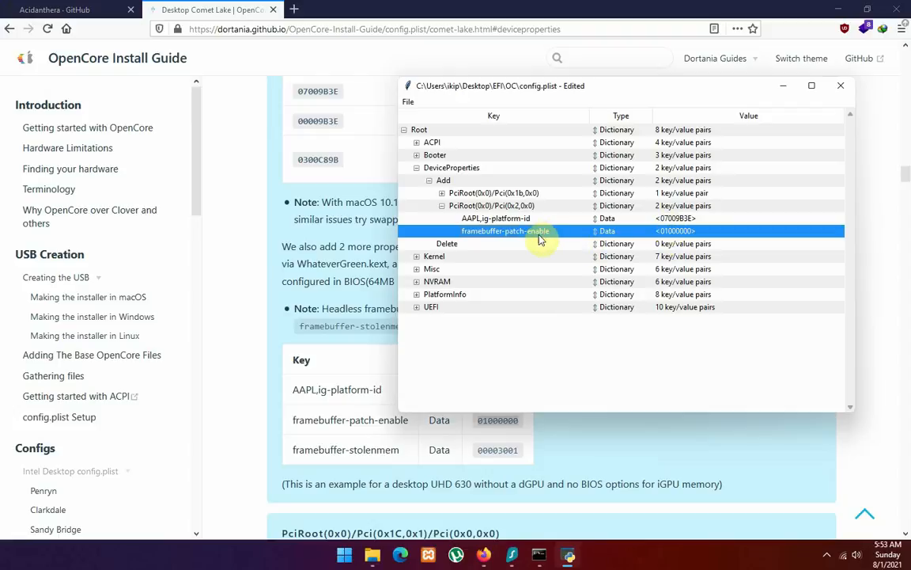
Copy the key name framebuffer-stolenmem from the guide's table and review the note on the desktop UHD 630 example below it.
click(324, 434)
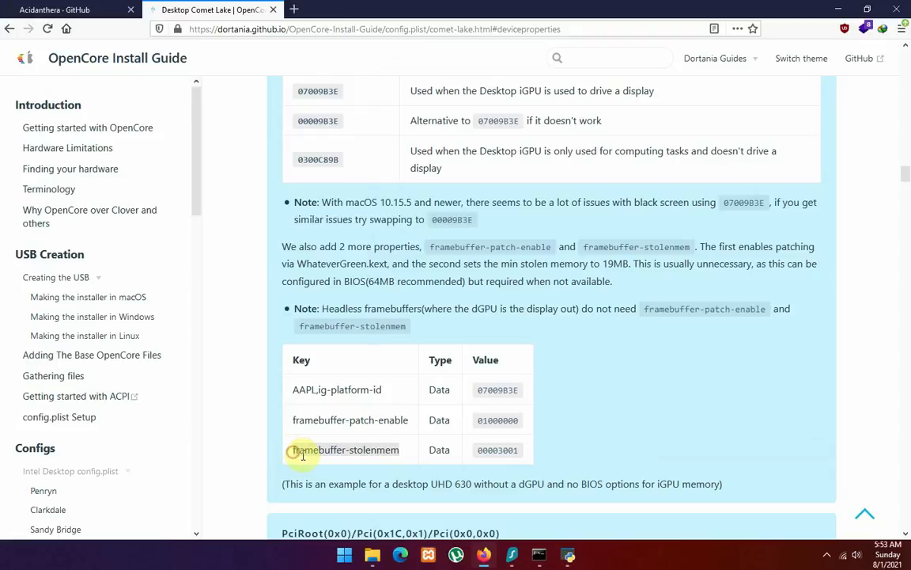
right_click(303, 455)
click(353, 339)
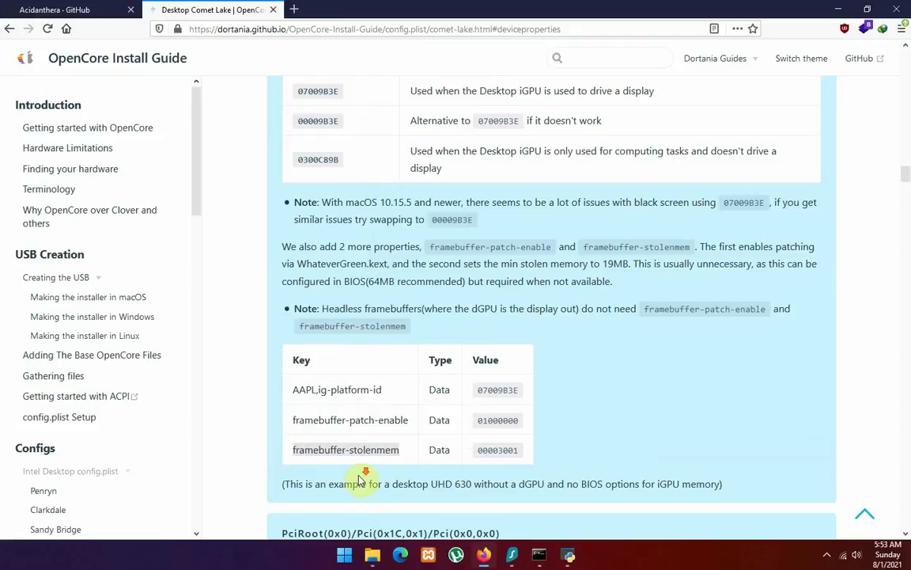
scroll(356, 474, down, 3)
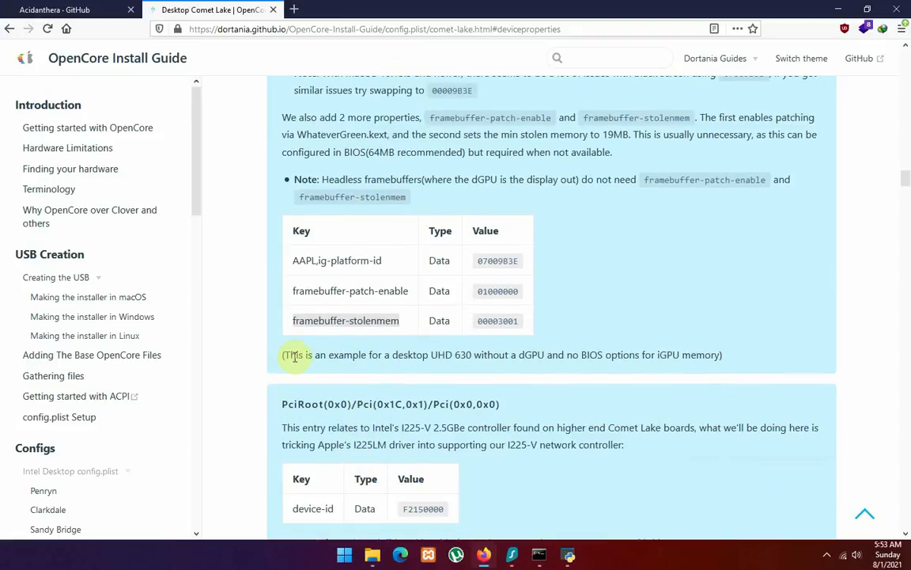
drag(294, 356, 548, 356)
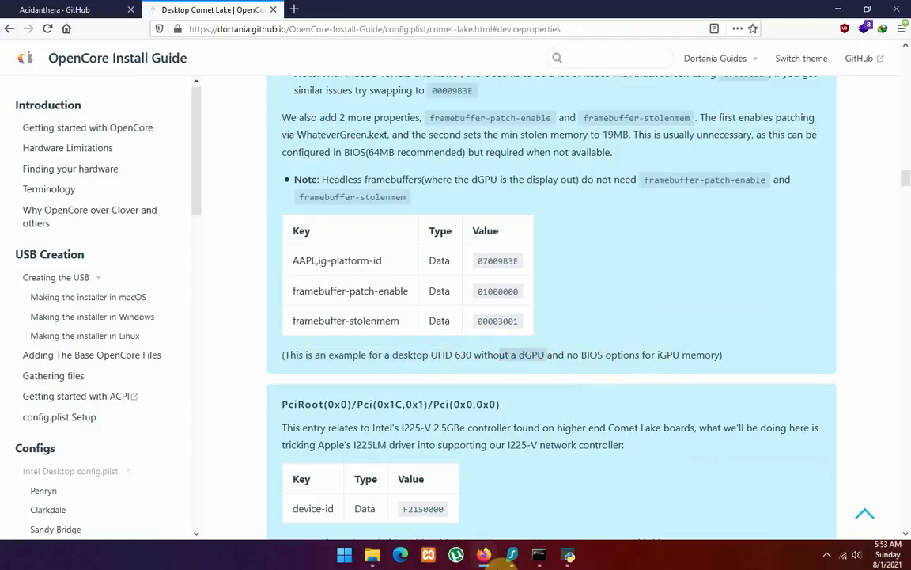
Add a third child entry under PciRoot(0x0)/Pci(0x2,0x0) in config.plist and name it framebuffer-stolenmem.
click(568, 556)
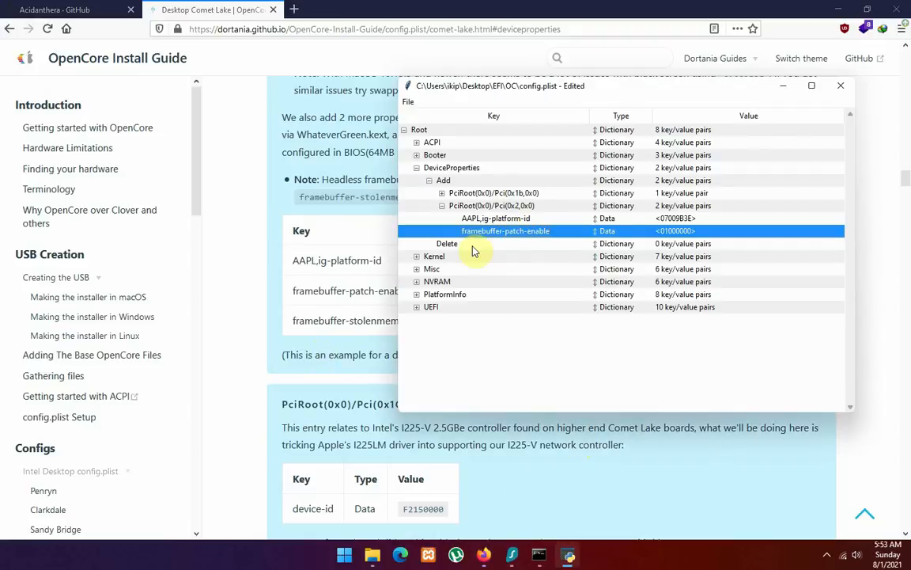
click(484, 208)
right_click(483, 208)
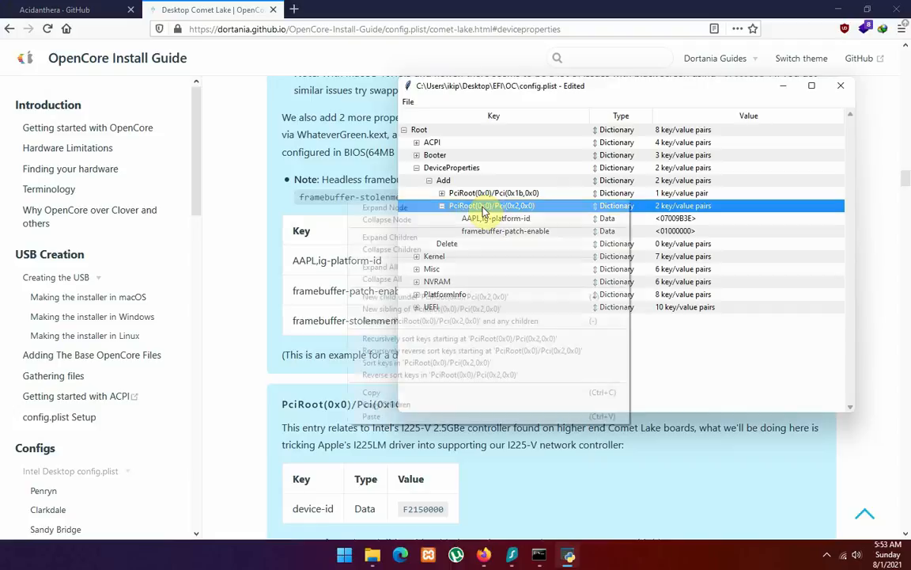
click(433, 304)
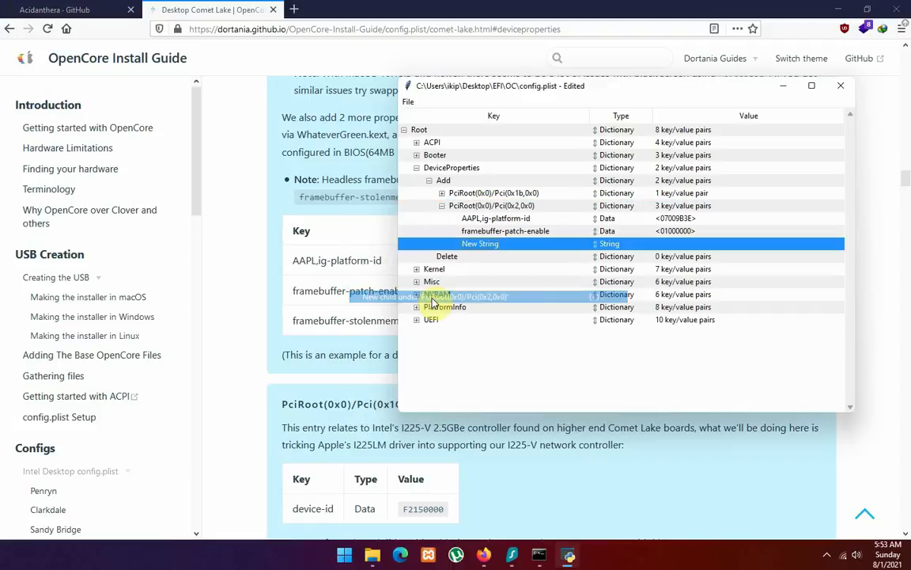
double_click(482, 246)
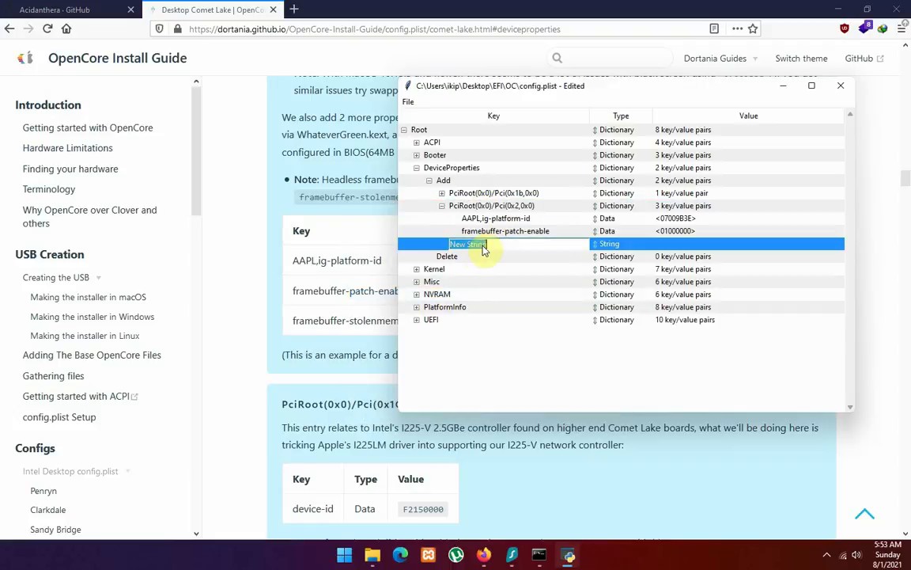
key(BackSpace)
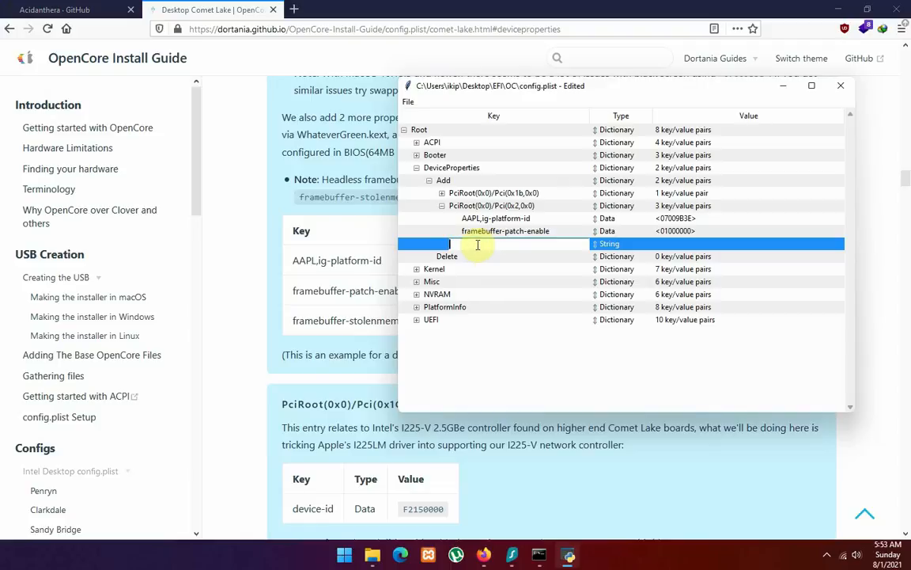
key(ctrl+v)
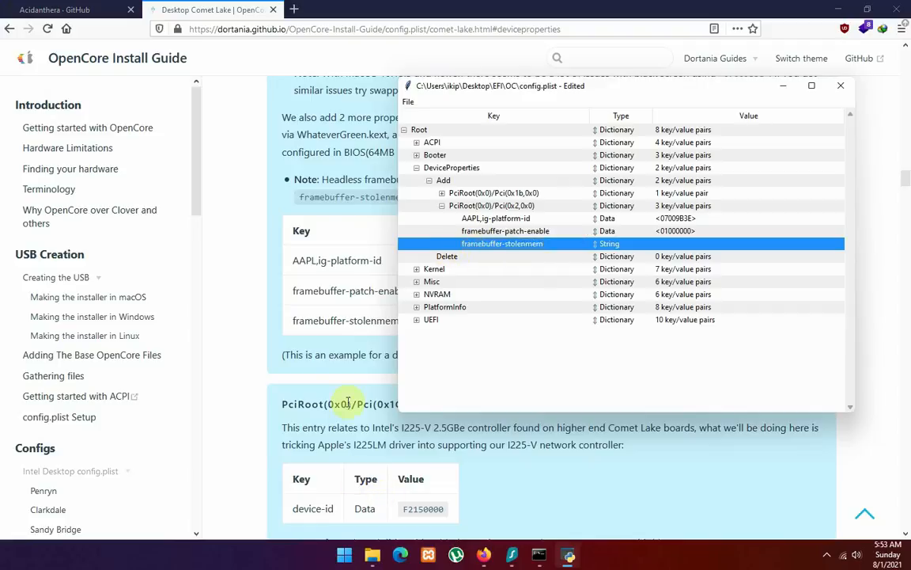
Set the framebuffer-stolenmem entry to type Data with the value 00003001 copied from the guide's table, and collapse its parent entry.
click(325, 317)
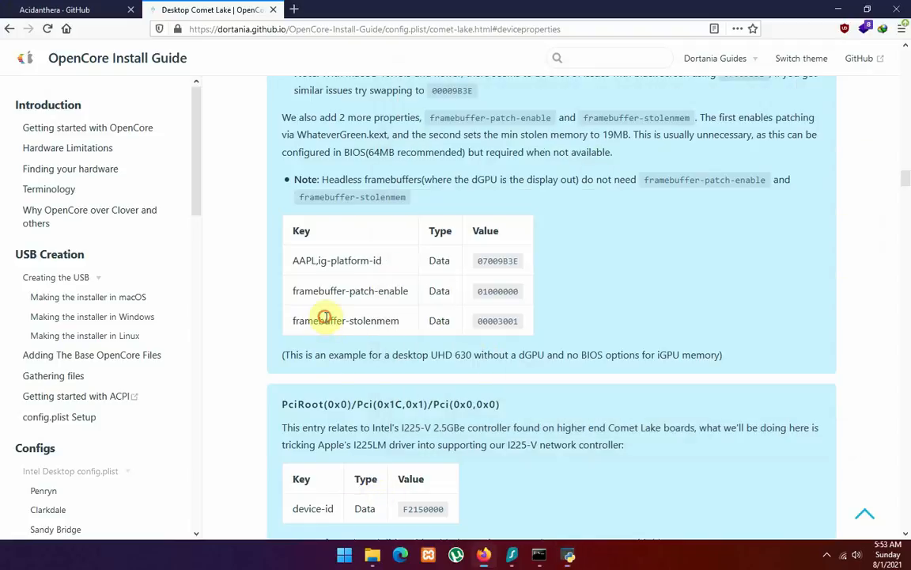
double_click(517, 324)
right_click(516, 325)
click(537, 329)
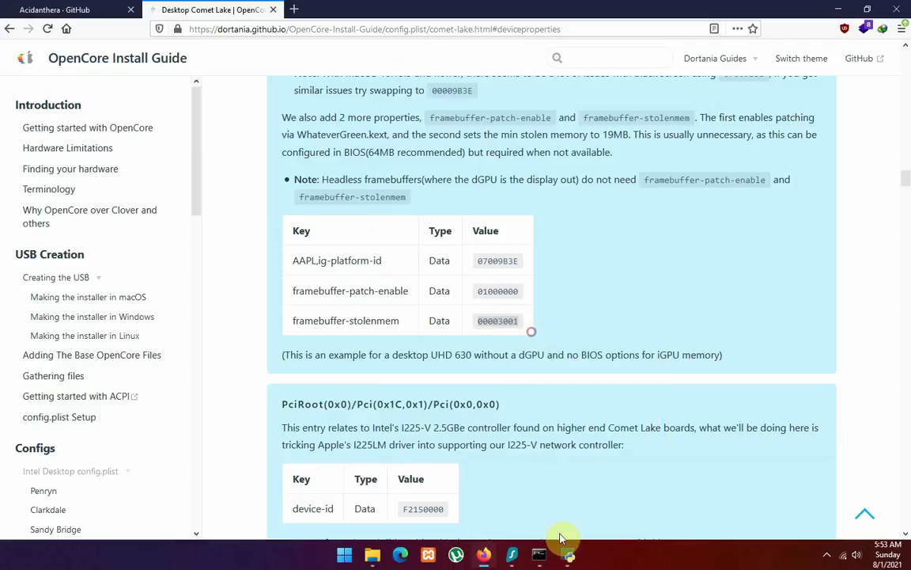
click(568, 555)
click(608, 244)
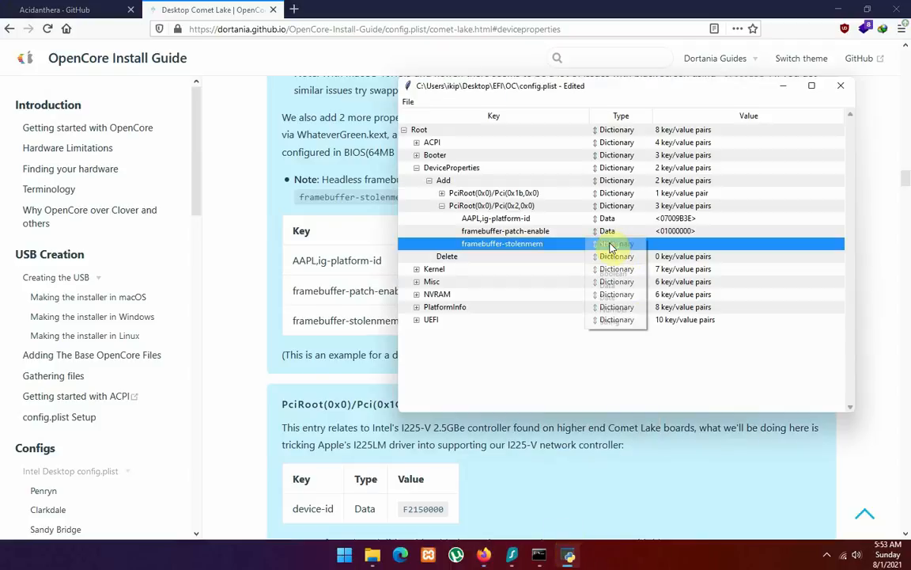
click(608, 285)
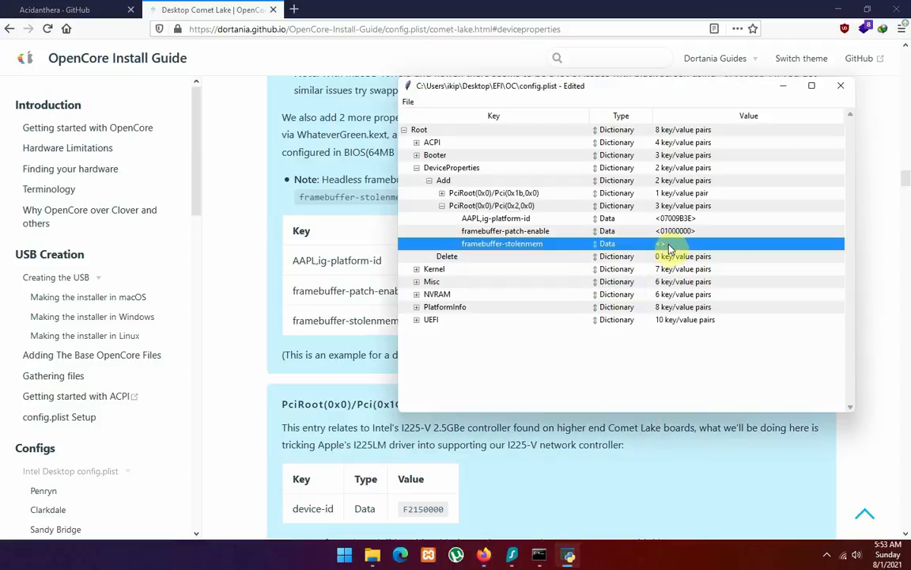
click(669, 247)
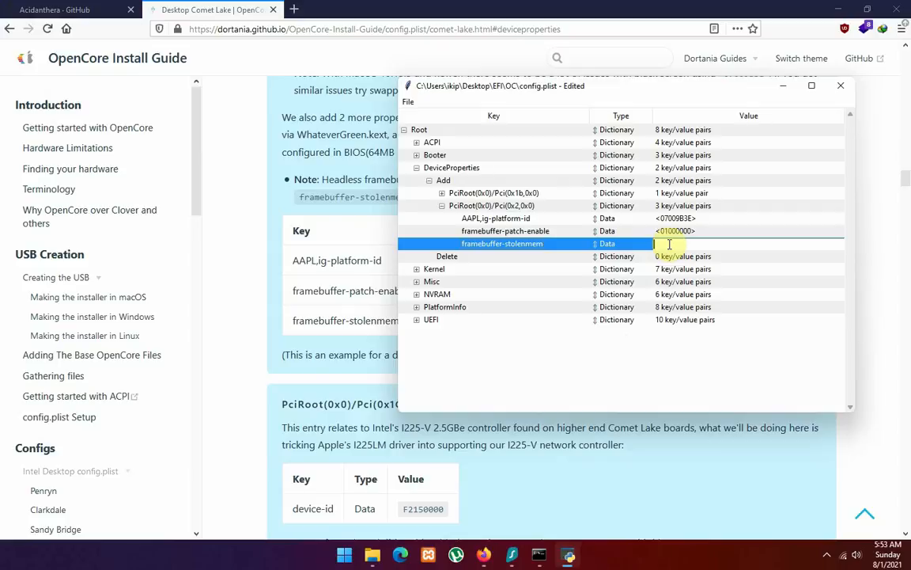
text(00003001)
key(Return)
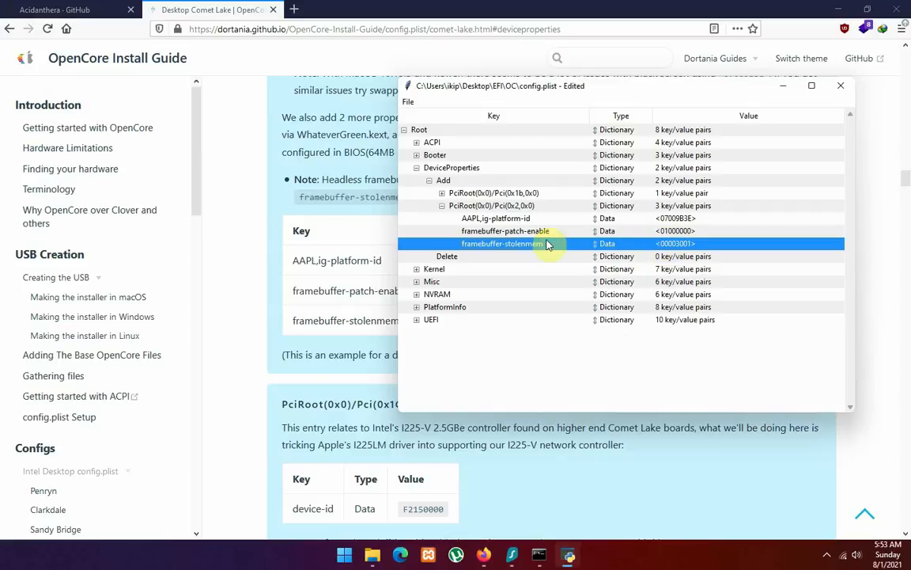
click(442, 207)
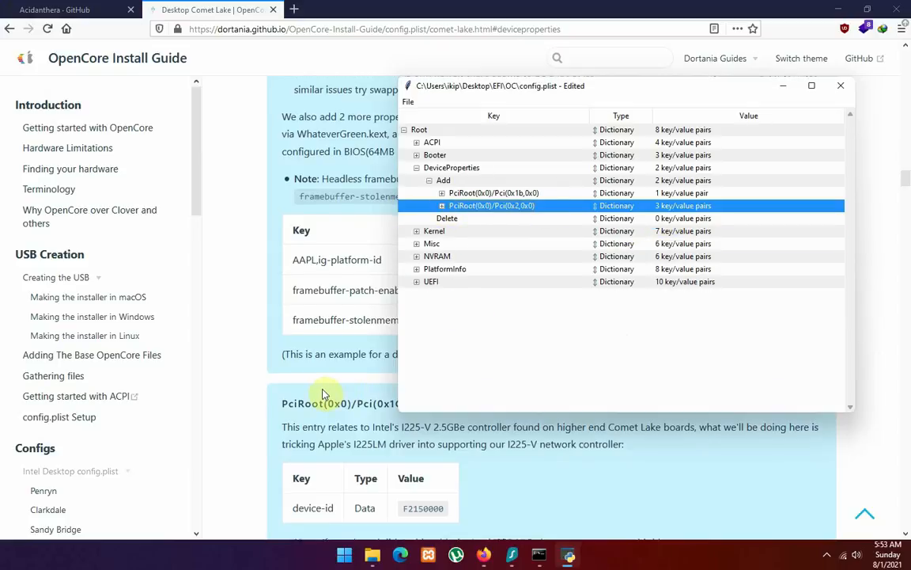
Read the guide's sections on the Intel I225-V network controller entry and the PciRoot(0x0)/Pci(0x1b,0x0) layout-id property.
scroll(284, 331, down, 1)
click(285, 331)
scroll(301, 335, down, 2)
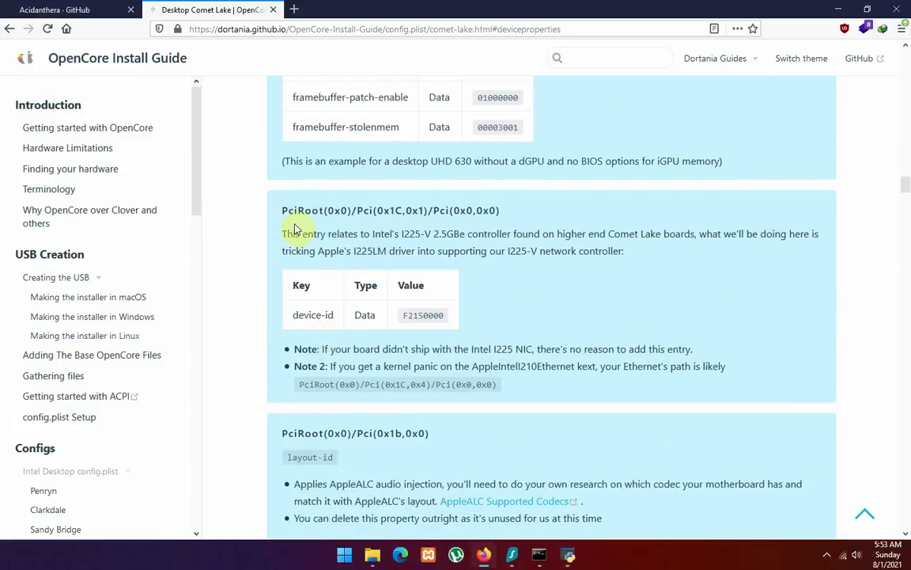
drag(284, 210, 417, 234)
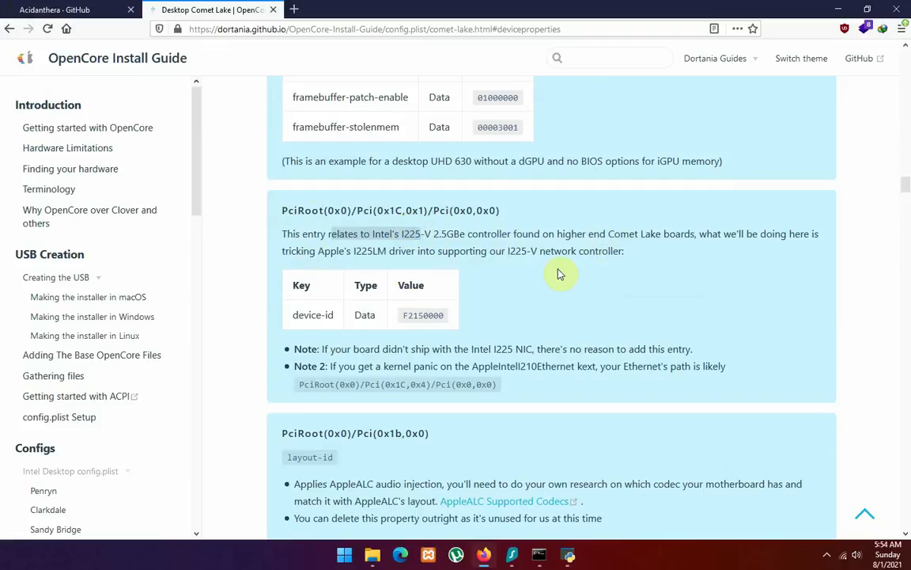
scroll(559, 274, down, 2)
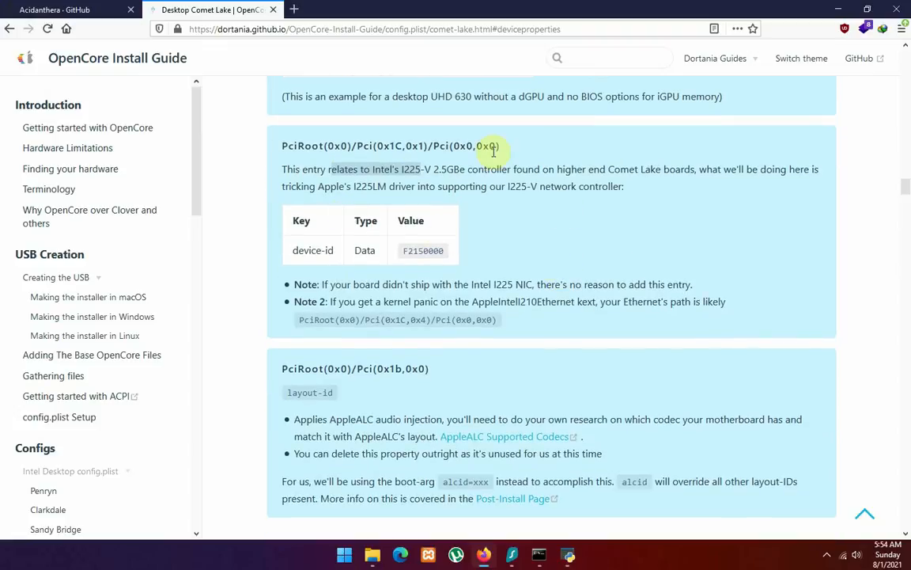
drag(501, 149, 279, 145)
scroll(382, 238, down, 3)
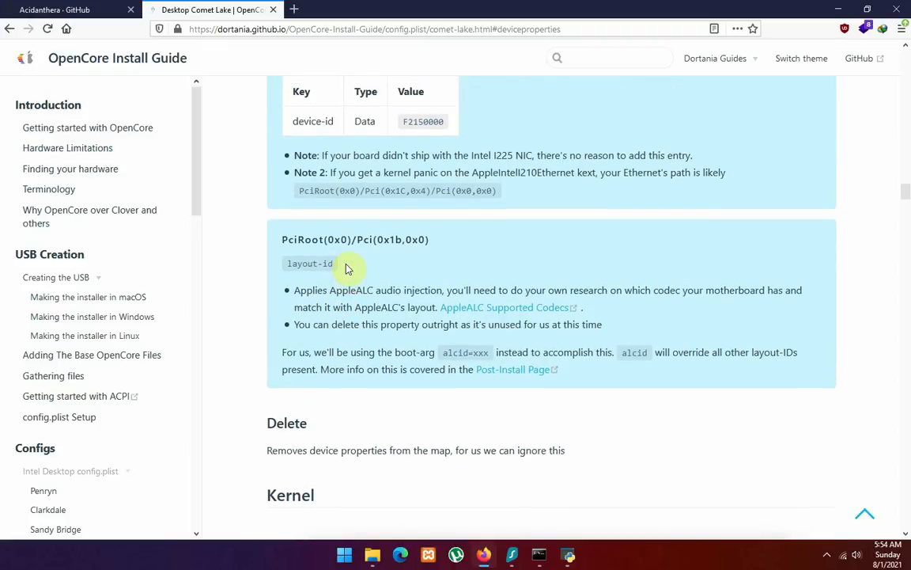
scroll(346, 269, up, 3)
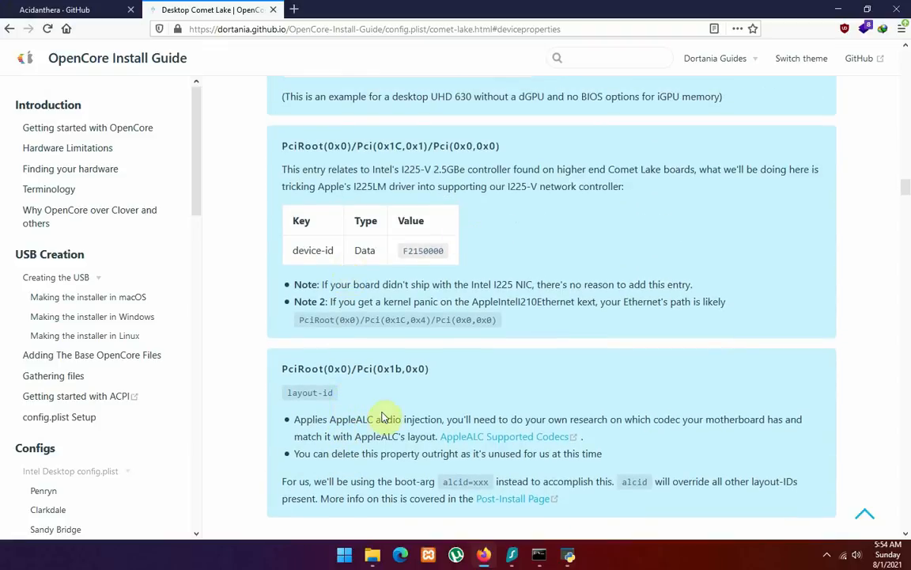
Inspect the PciRoot(0x0)/Pci(0x1b,0x0) entry in config.plist and collapse the Add dictionary.
click(567, 554)
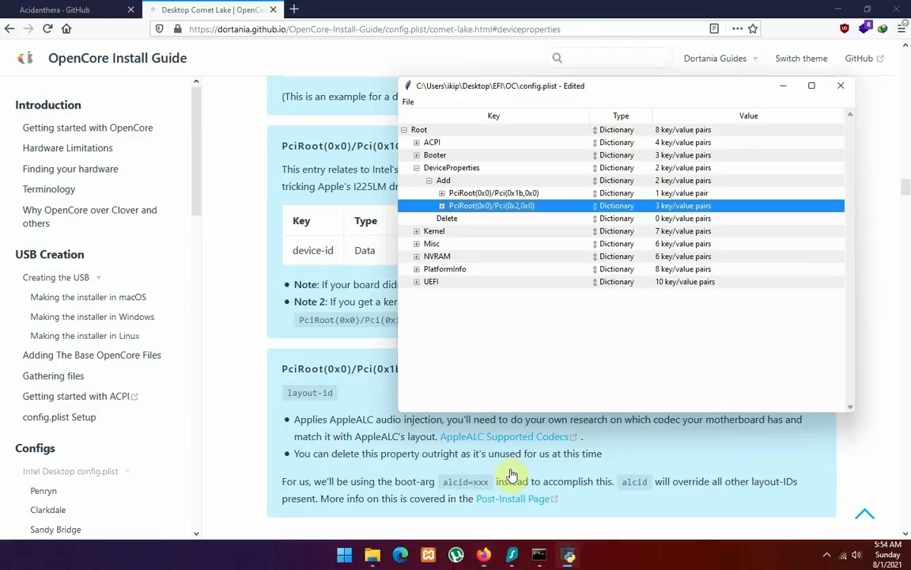
click(441, 193)
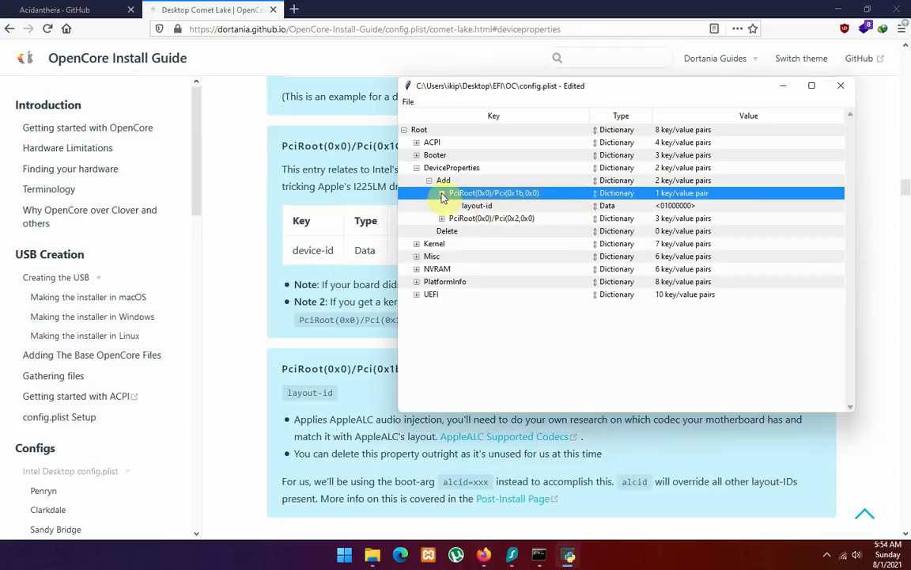
click(442, 195)
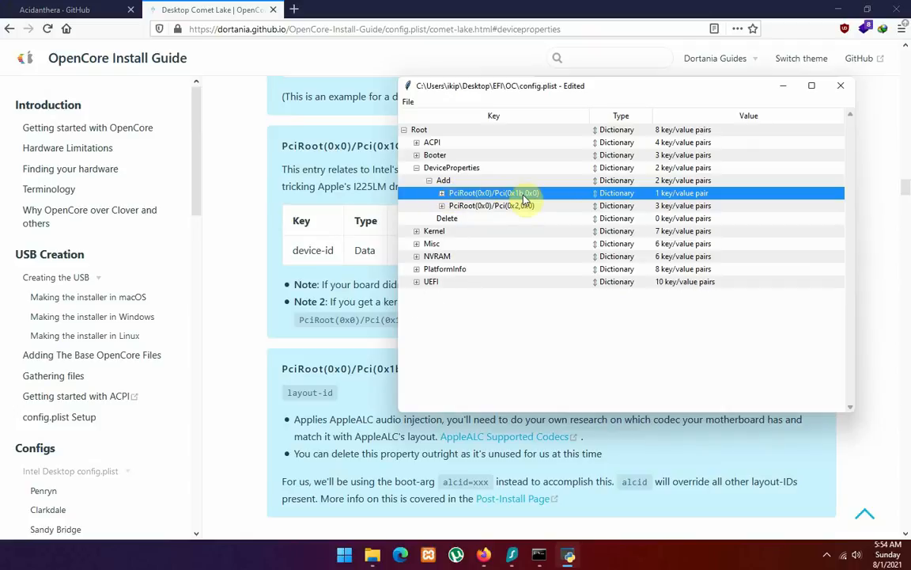
click(429, 181)
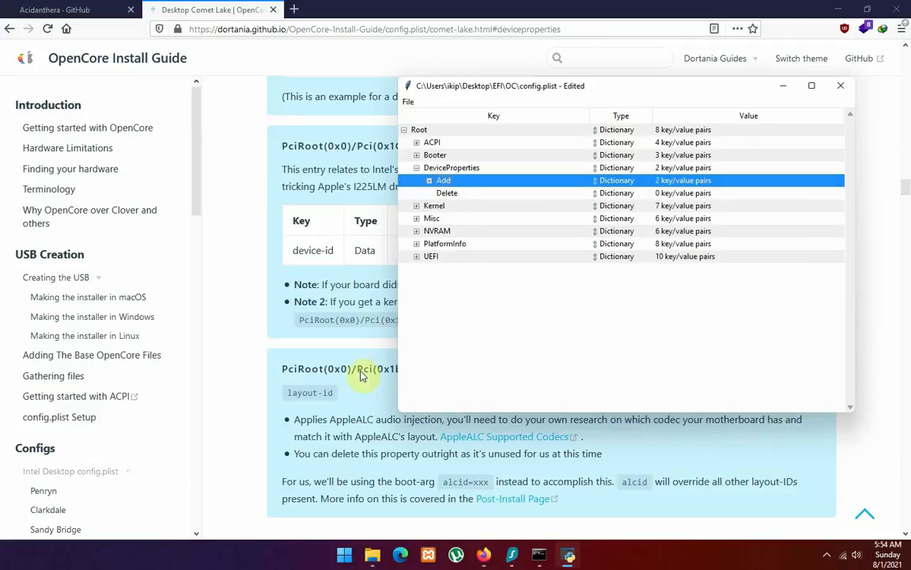
Check the guide's note on the DeviceProperties Delete section against the Delete entry in config.plist.
click(315, 348)
scroll(333, 352, down, 3)
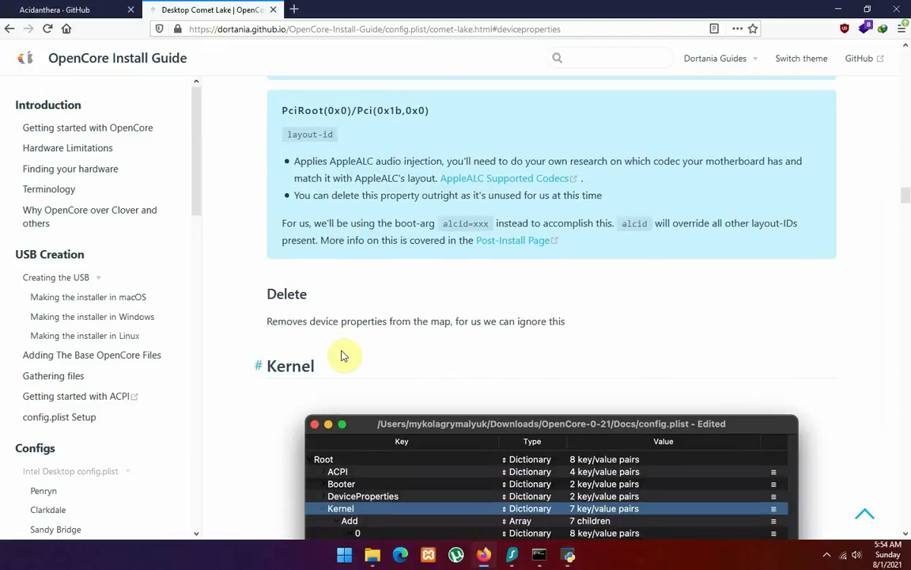
click(567, 554)
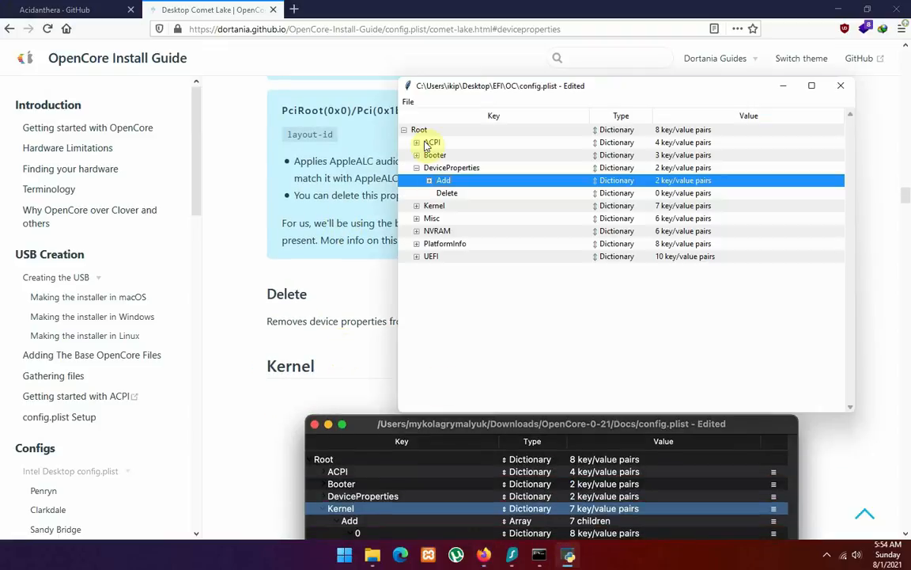
click(456, 196)
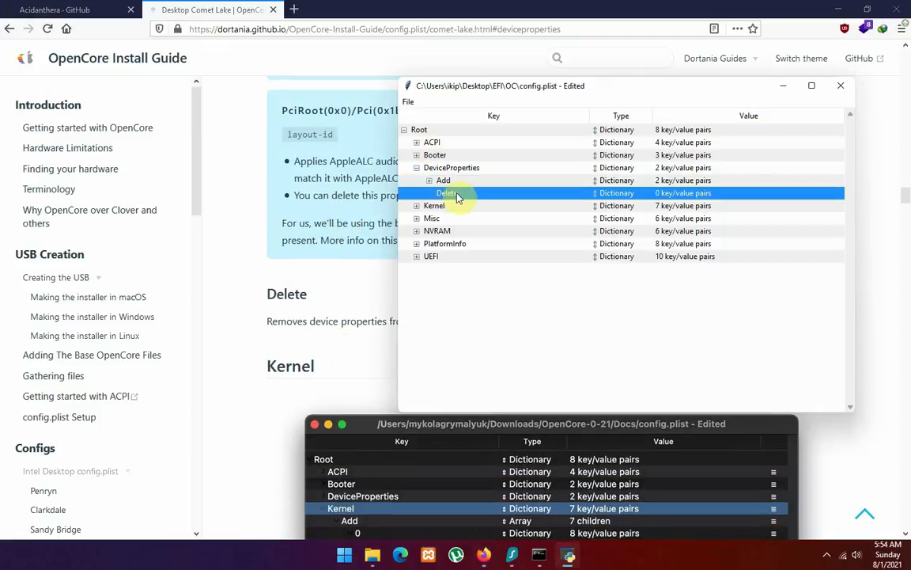
click(331, 360)
drag(307, 321, 500, 333)
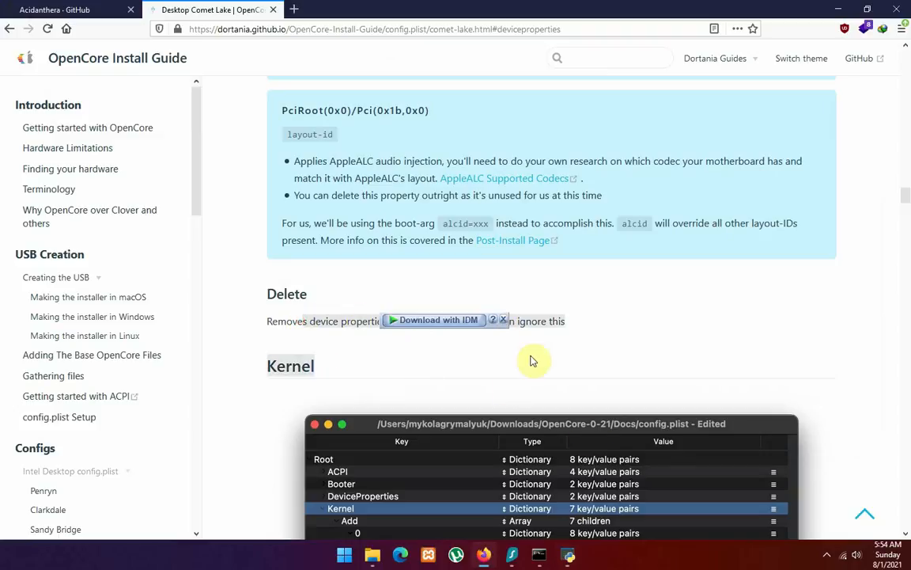
click(537, 338)
drag(458, 320, 566, 326)
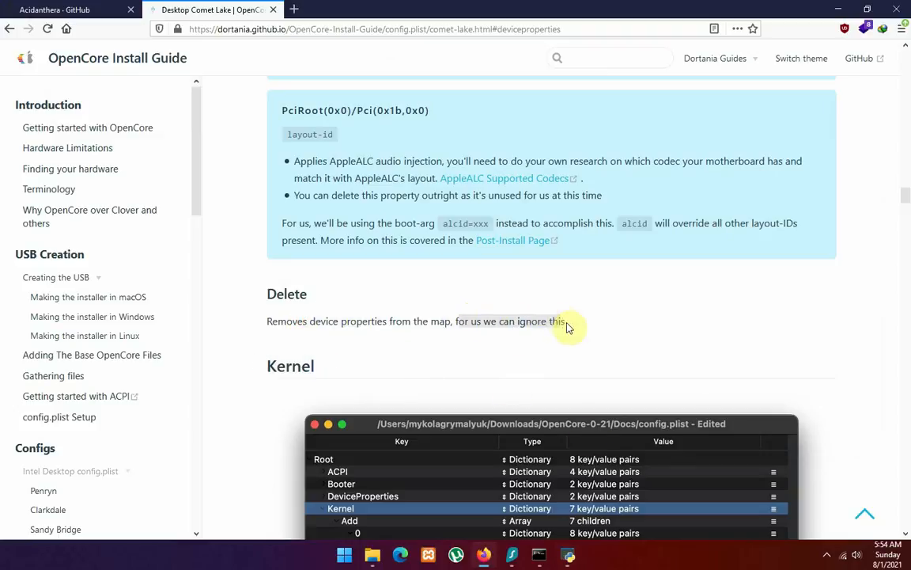
Collapse DeviceProperties in config.plist and expand the Kernel dictionary.
key(alt+Tab)
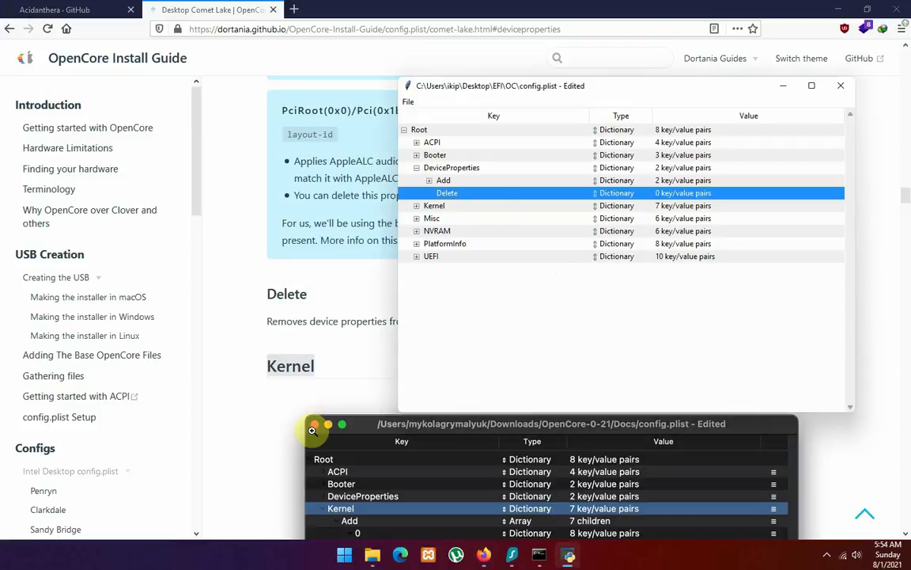
click(349, 371)
click(571, 558)
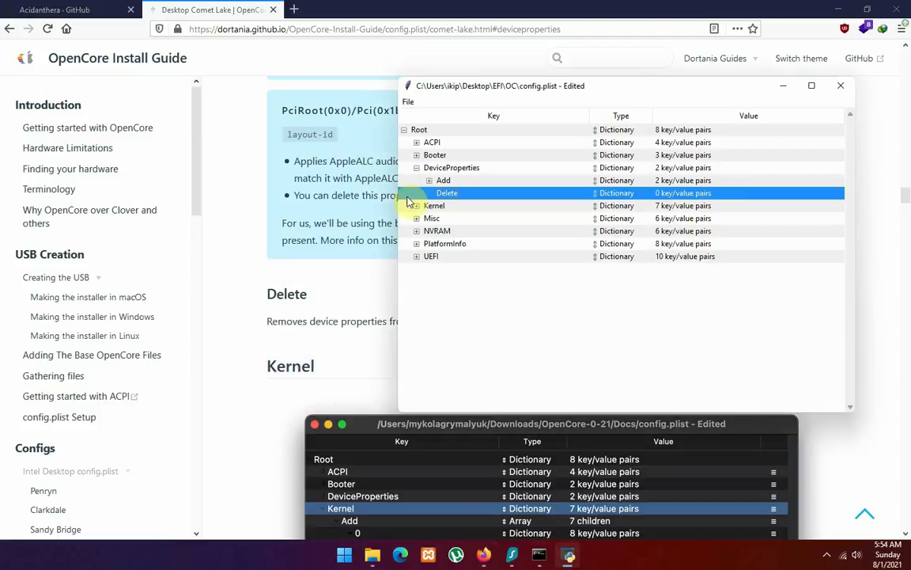
click(416, 168)
click(417, 181)
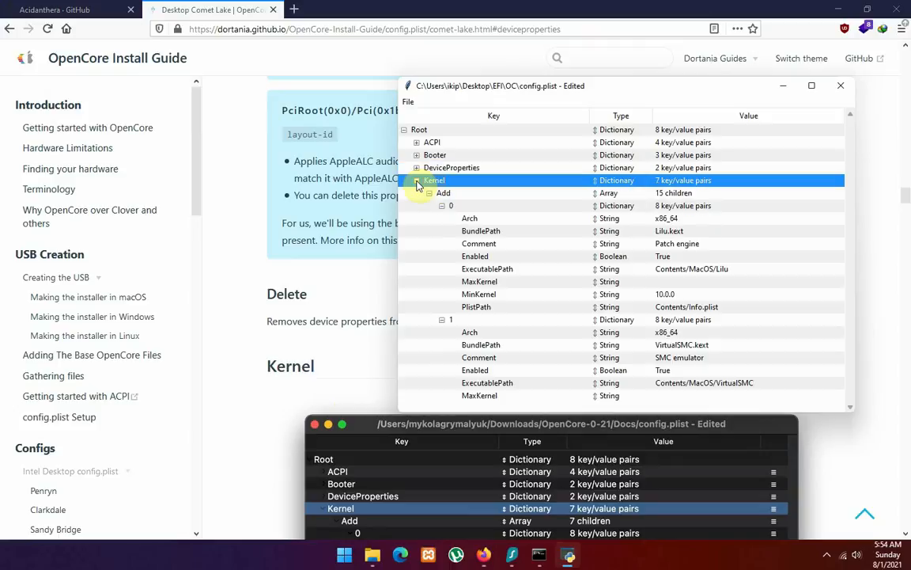
Review the guide's example Kernel section and its highlighted Quirks, and return to config.plist.
click(293, 372)
scroll(285, 369, down, 3)
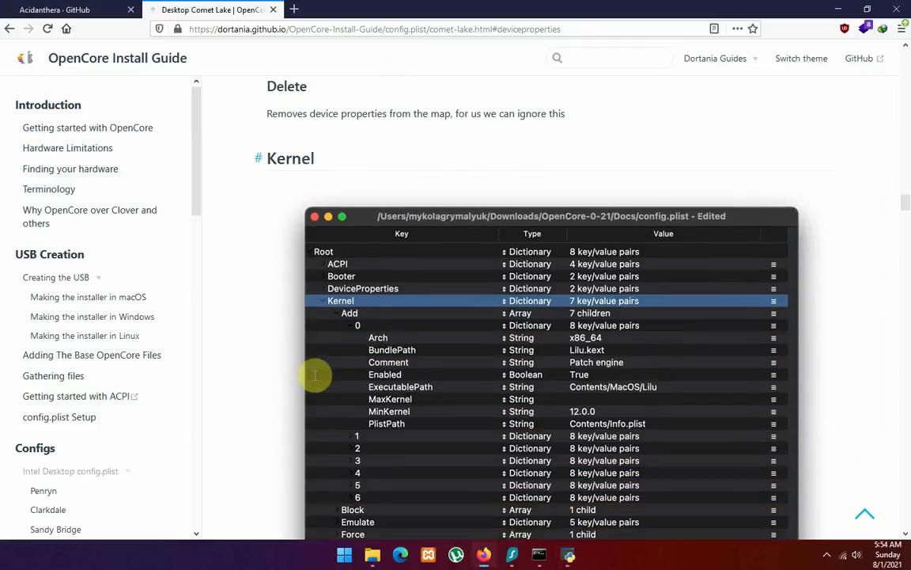
scroll(472, 230, down, 1)
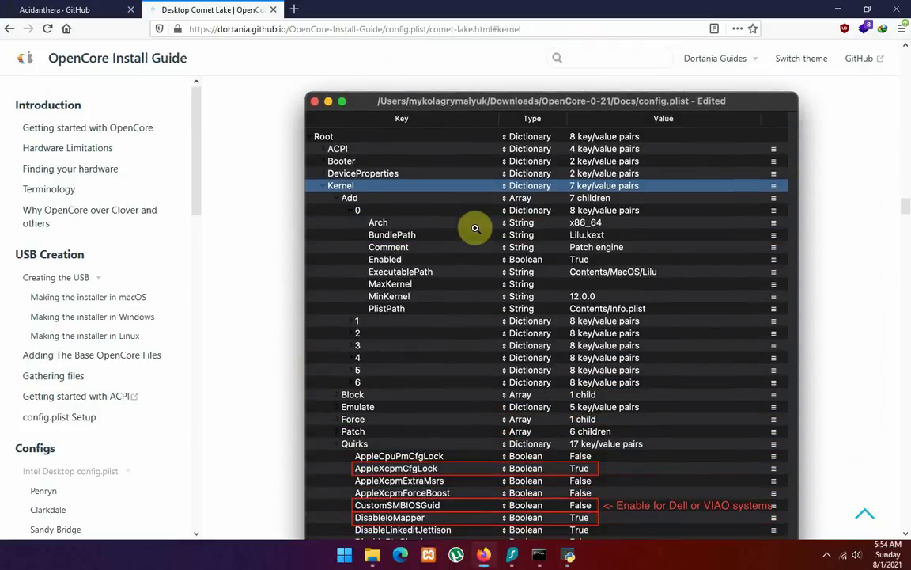
scroll(475, 228, down, 1)
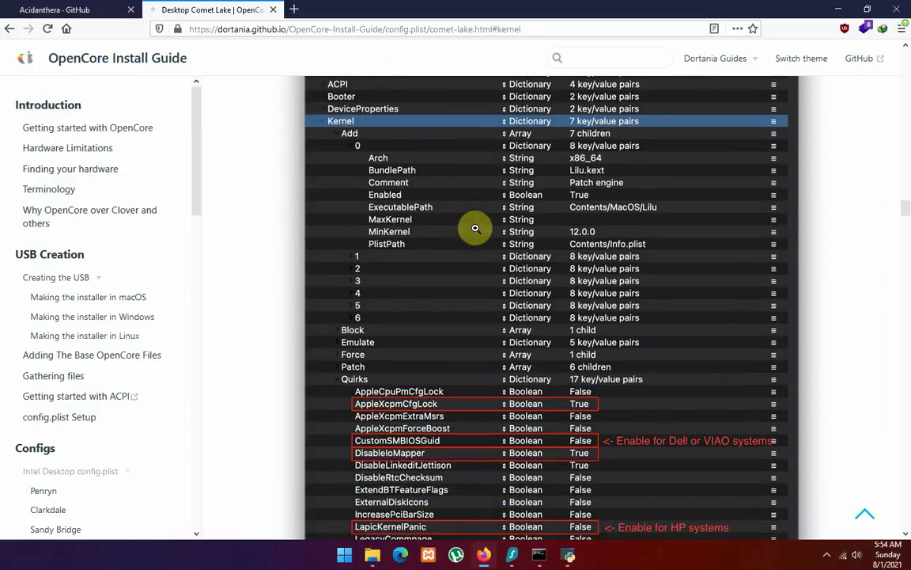
scroll(475, 229, down, 2)
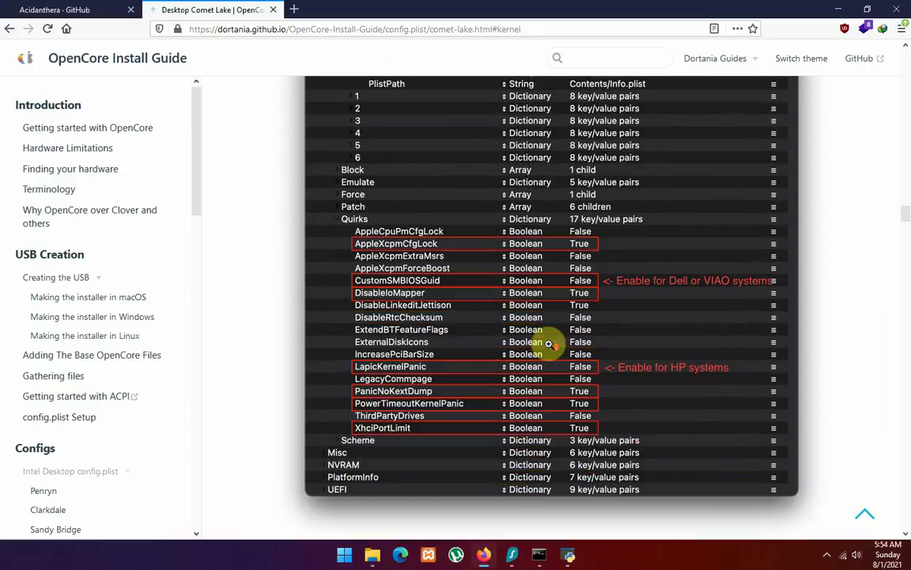
key(alt+Tab)
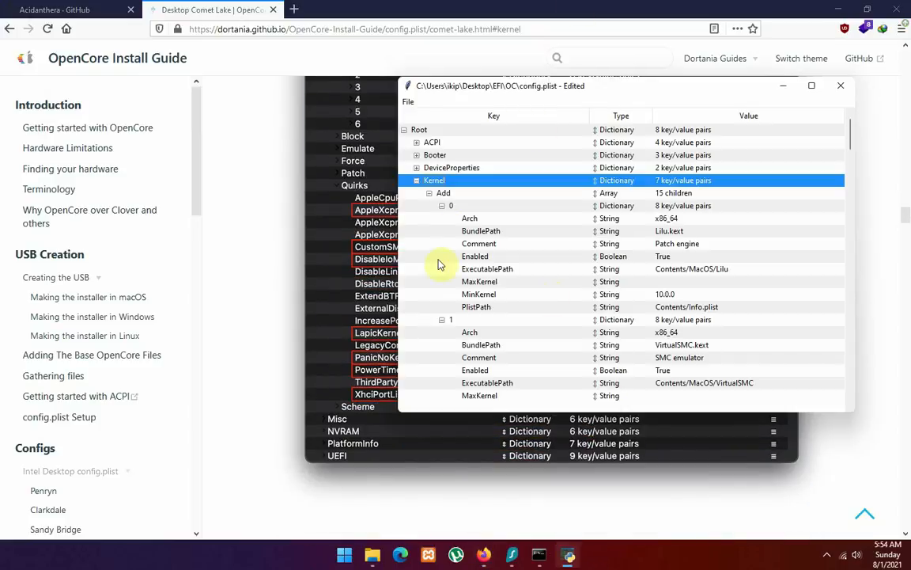
Collapse the Add, Block, Emulate, Force and Patch entries under Kernel in config.plist.
click(429, 194)
click(429, 207)
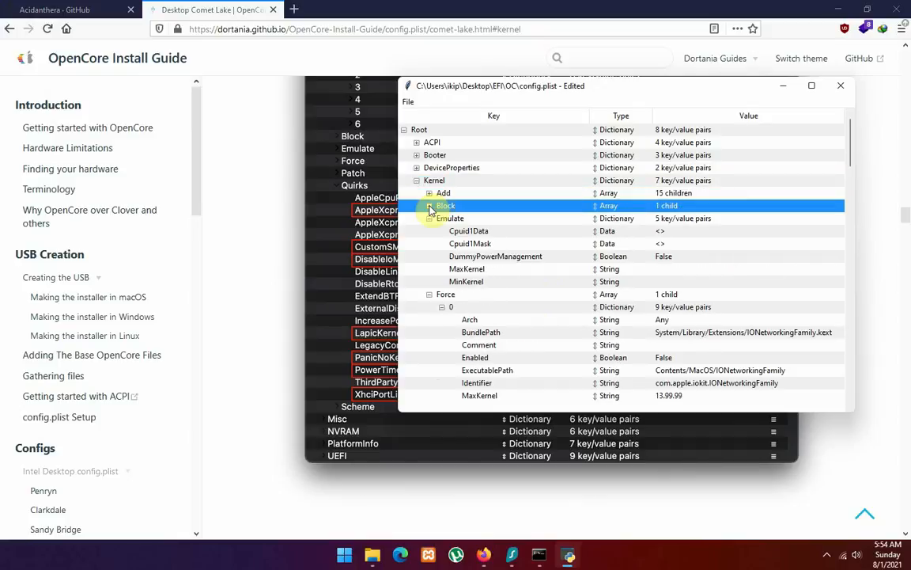
click(429, 219)
click(429, 231)
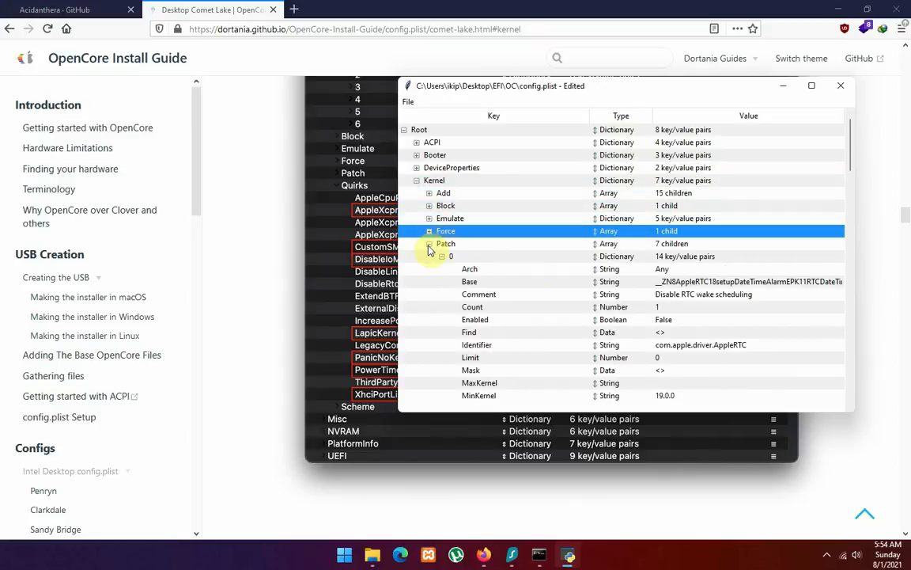
click(428, 246)
Copy SSDT-AWAC.aml, SSDT-EC-USBX-DESKTOP.aml, SSDT-PLUG-DRTNIA.aml and SSDT-RHUB.aml from the extra-files compiled folder in File Explorer.
drag(604, 89, 739, 206)
click(688, 16)
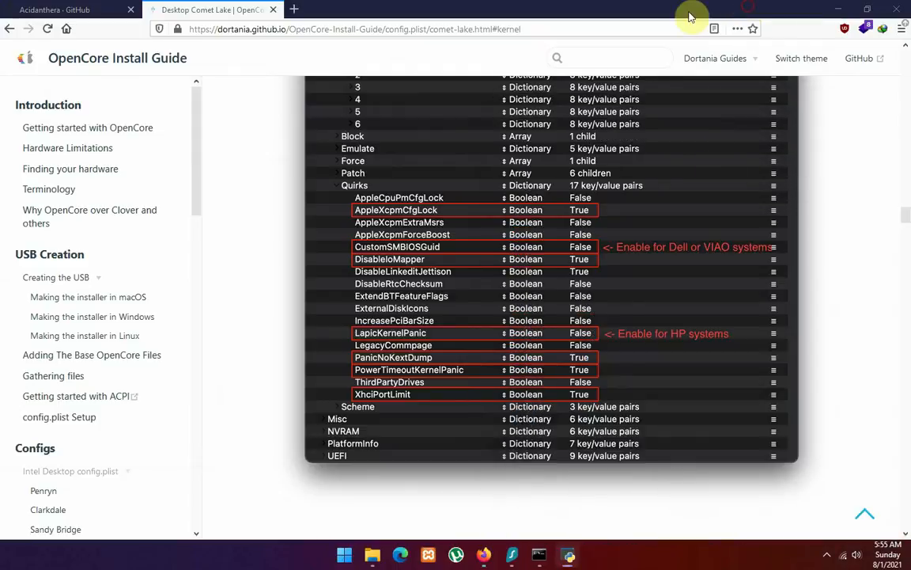
drag(690, 17, 481, 34)
click(687, 57)
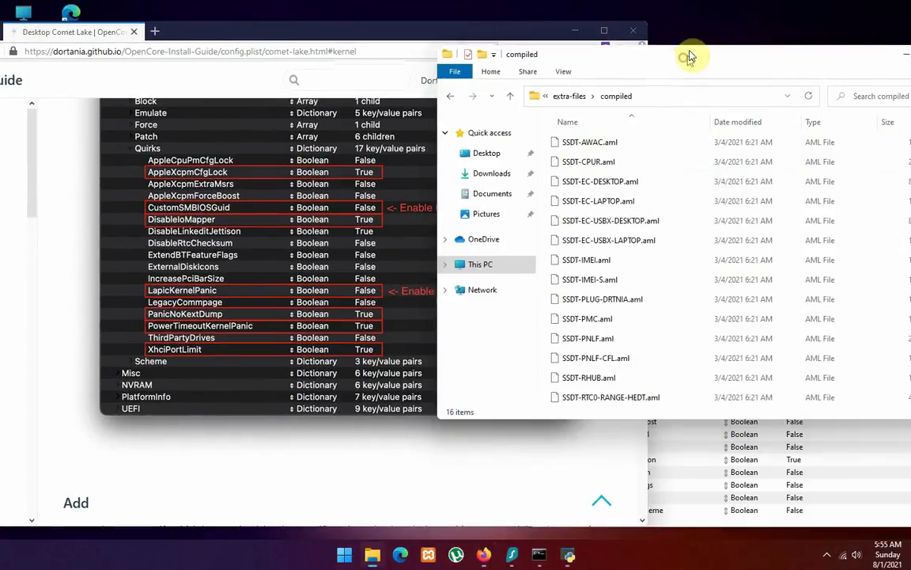
drag(688, 57, 596, 71)
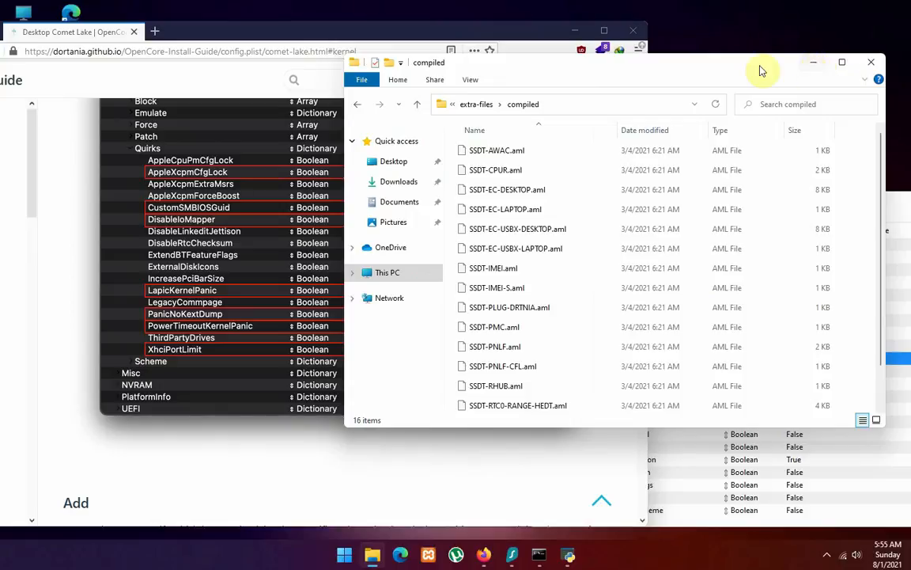
drag(759, 67, 721, 100)
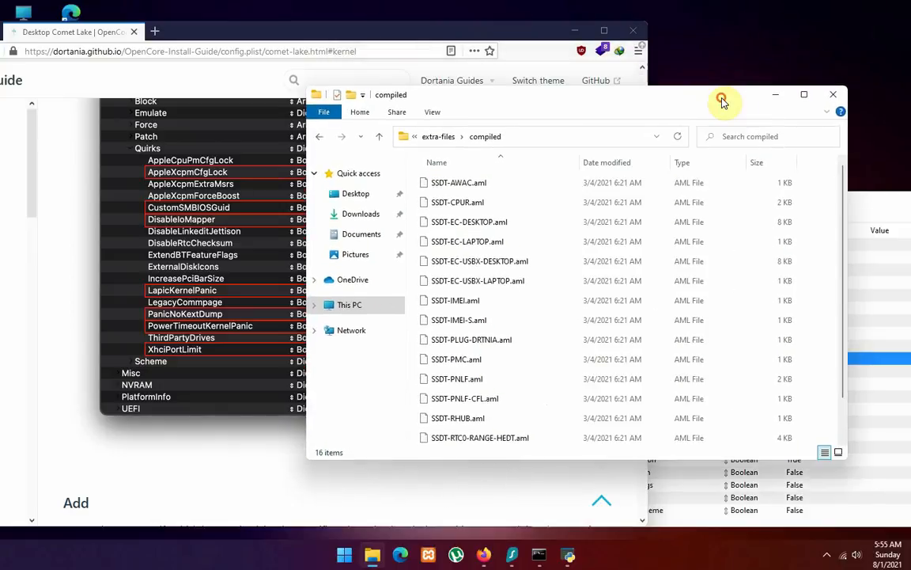
click(459, 187)
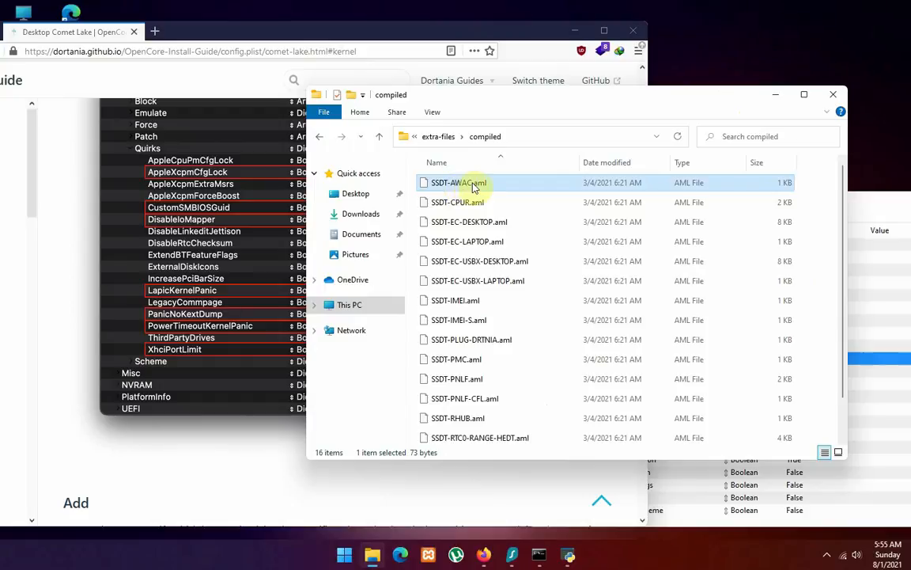
ctrl+click(467, 267)
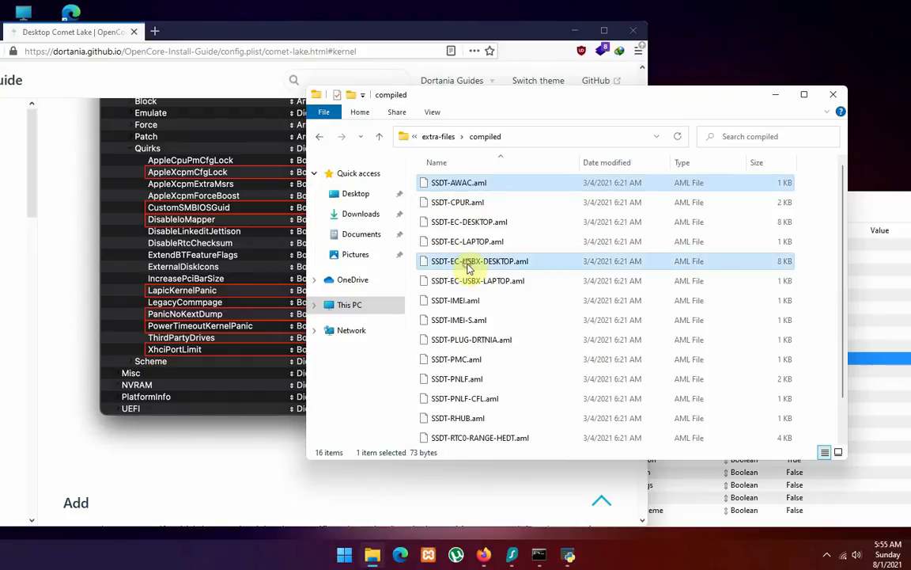
ctrl+click(481, 340)
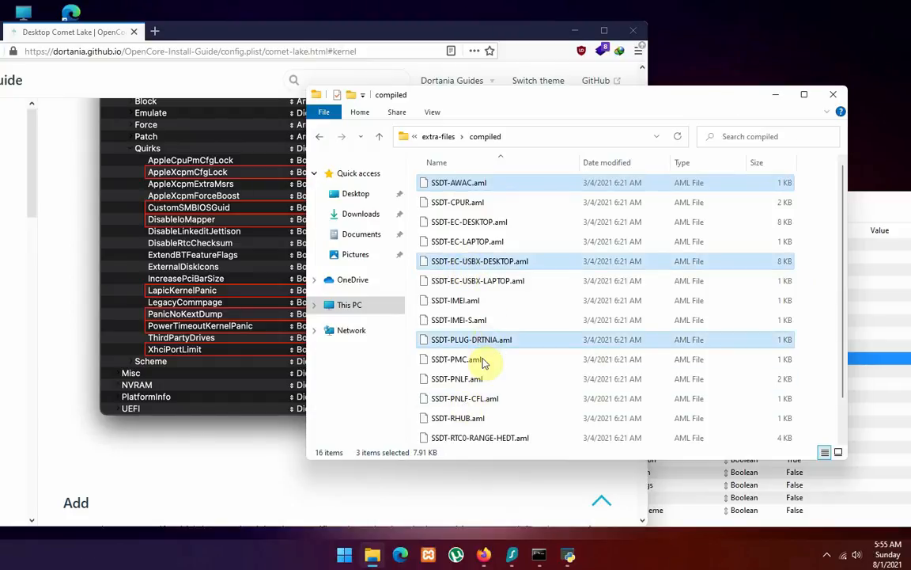
ctrl+click(462, 420)
right_click(463, 184)
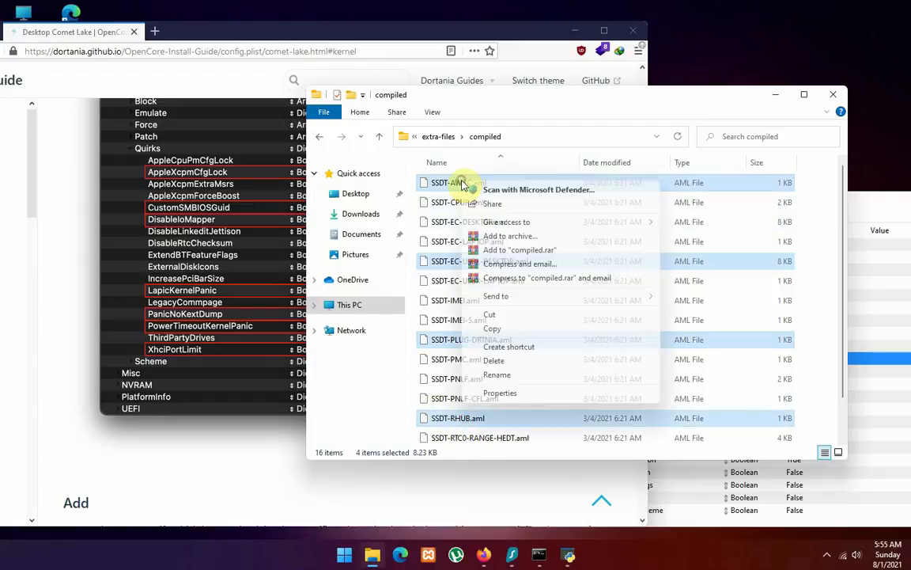
click(492, 328)
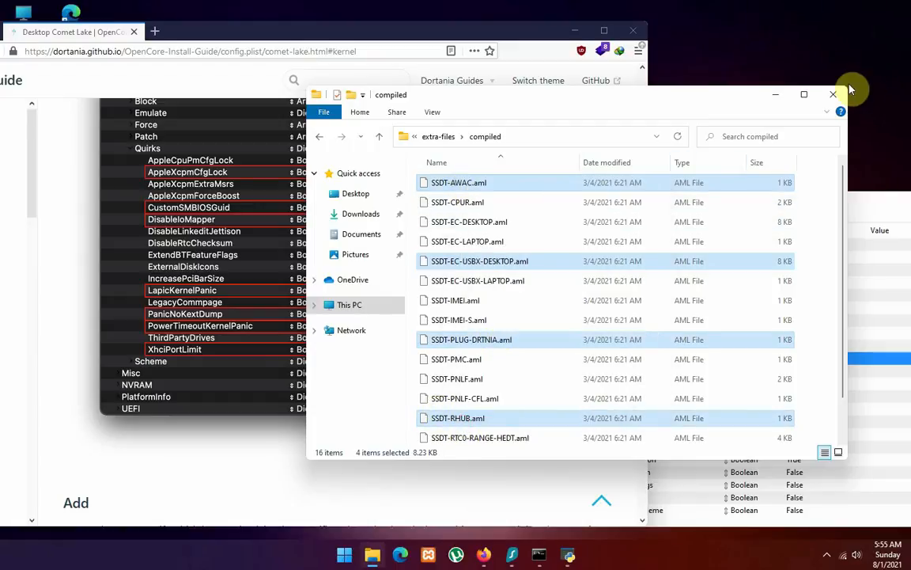
Paste the copied SSDT files into the ACPI folder inside the desktop's EFI\OC folder.
click(775, 94)
click(573, 32)
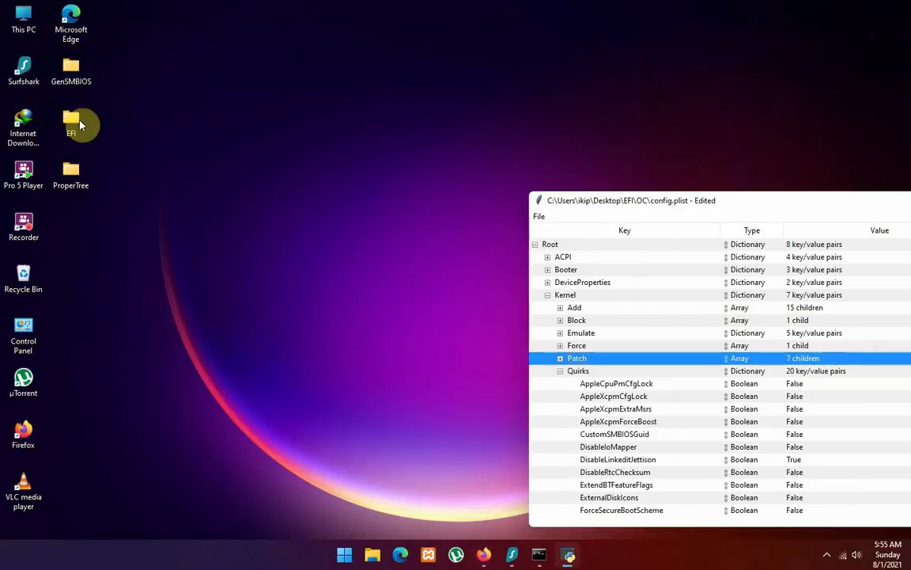
double_click(71, 115)
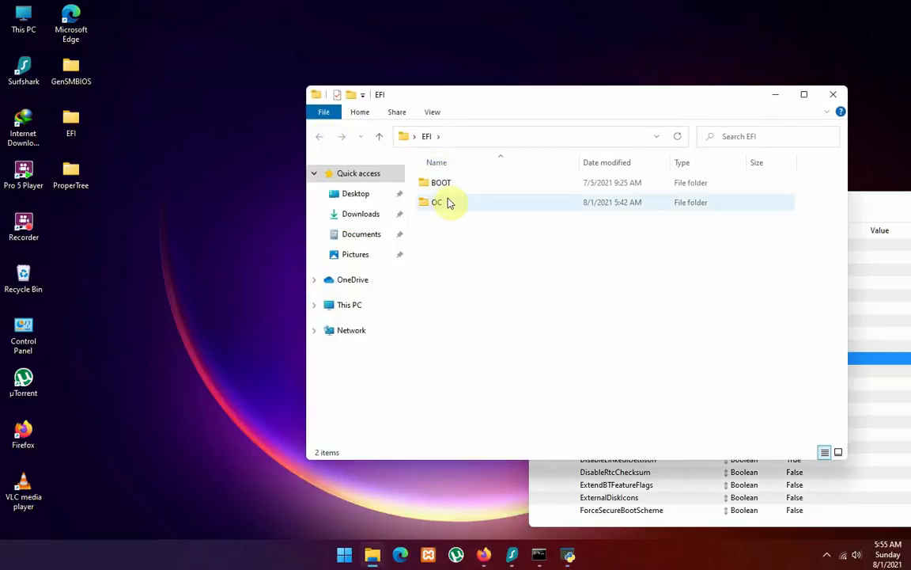
double_click(452, 202)
double_click(439, 185)
right_click(486, 212)
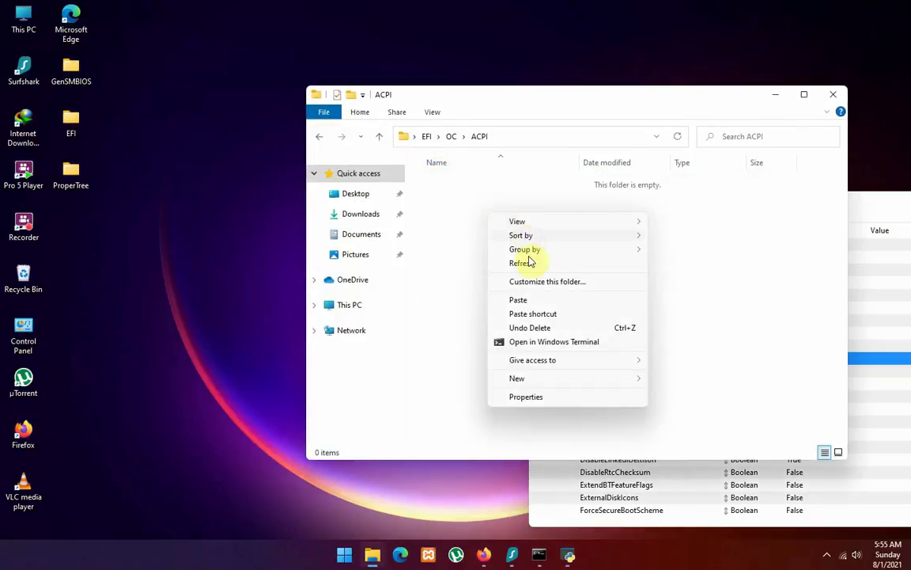
click(521, 300)
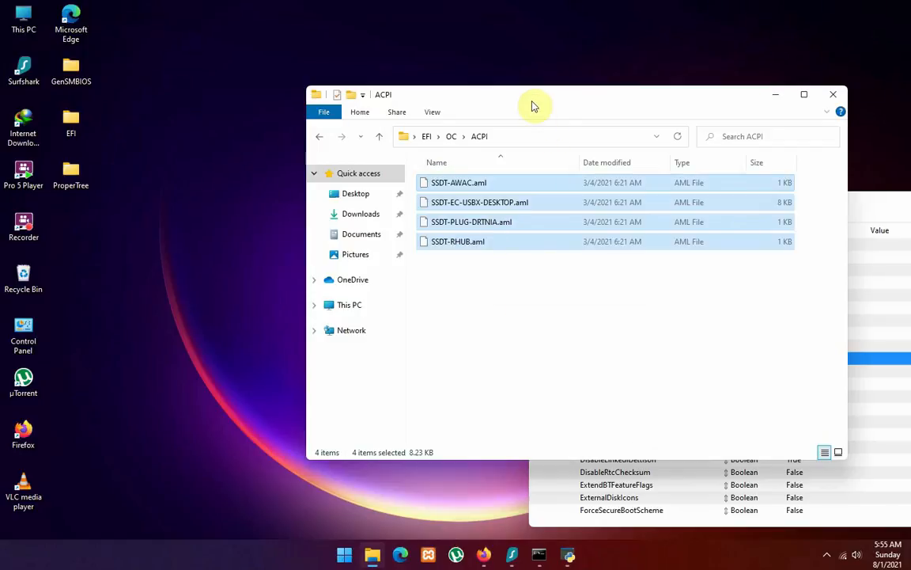
Rename SSDT-EC-USBX-DESKTOP.aml in the ACPI folder to SSDT-EC-USBX.aml.
drag(532, 95, 453, 80)
click(414, 313)
right_click(427, 190)
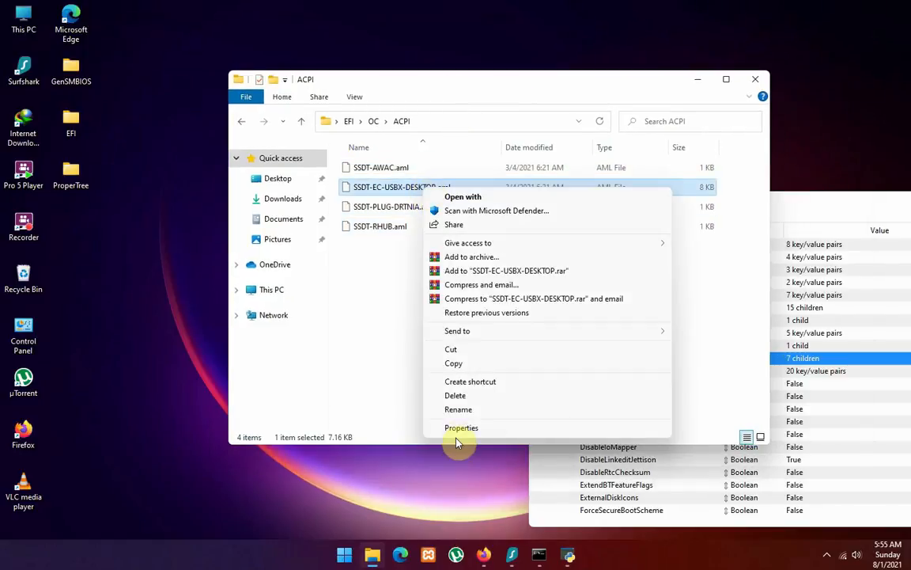
click(443, 406)
click(433, 188)
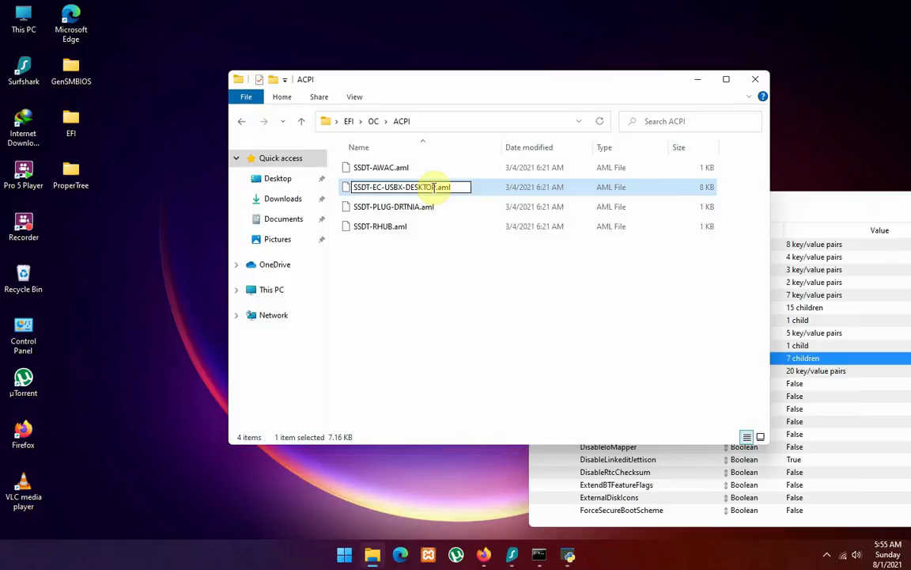
drag(435, 188, 405, 187)
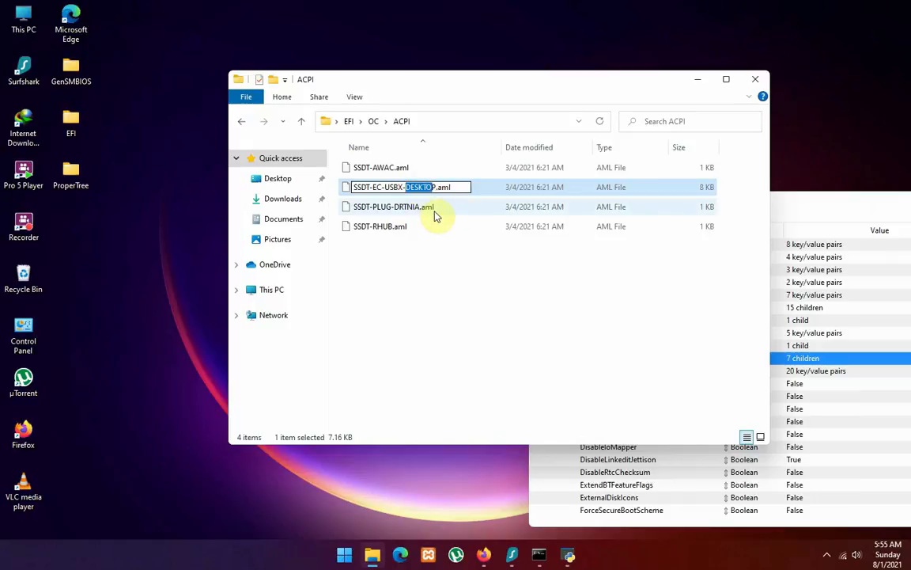
key(BackSpace)
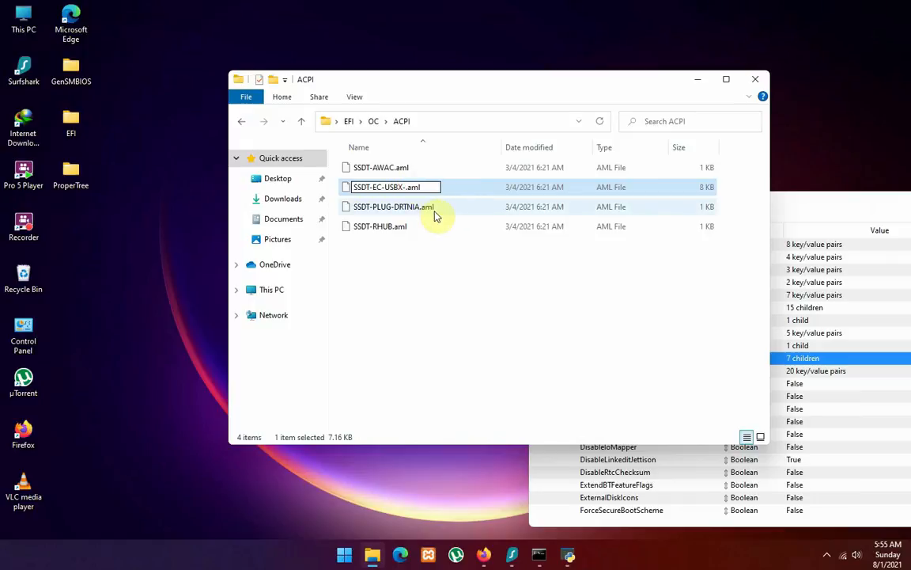
click(463, 189)
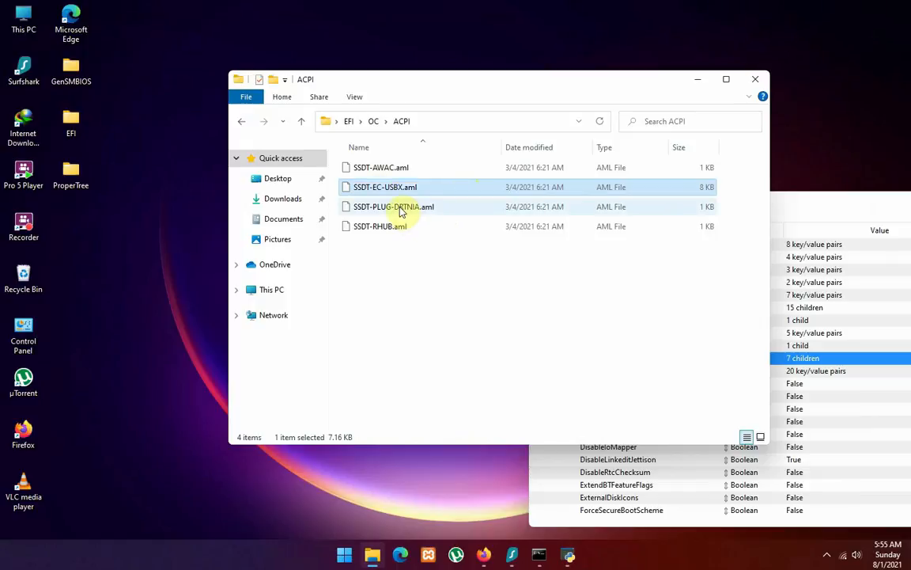
Rename SSDT-PLUG-DRTNIA.aml to SSDT-PLUG.aml and close the EFI folder window.
right_click(418, 204)
click(434, 429)
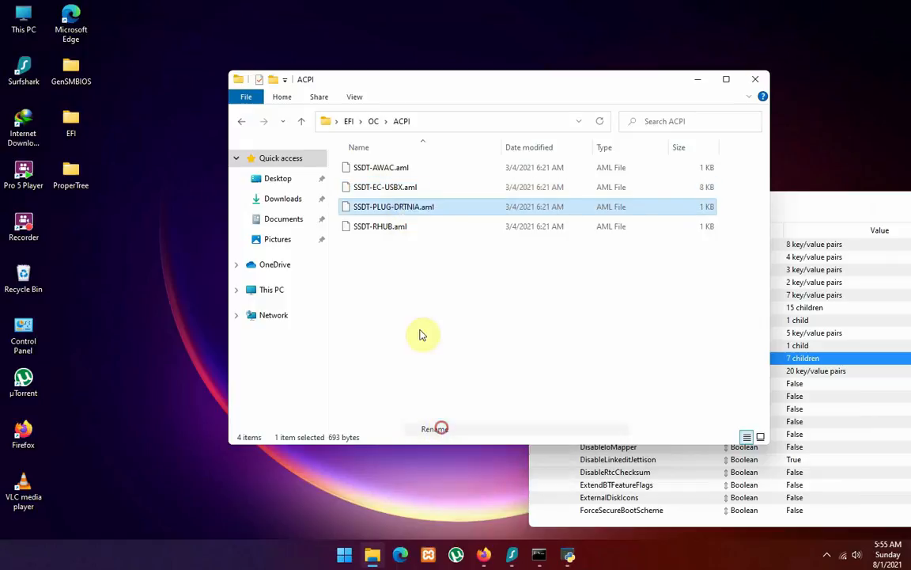
click(417, 207)
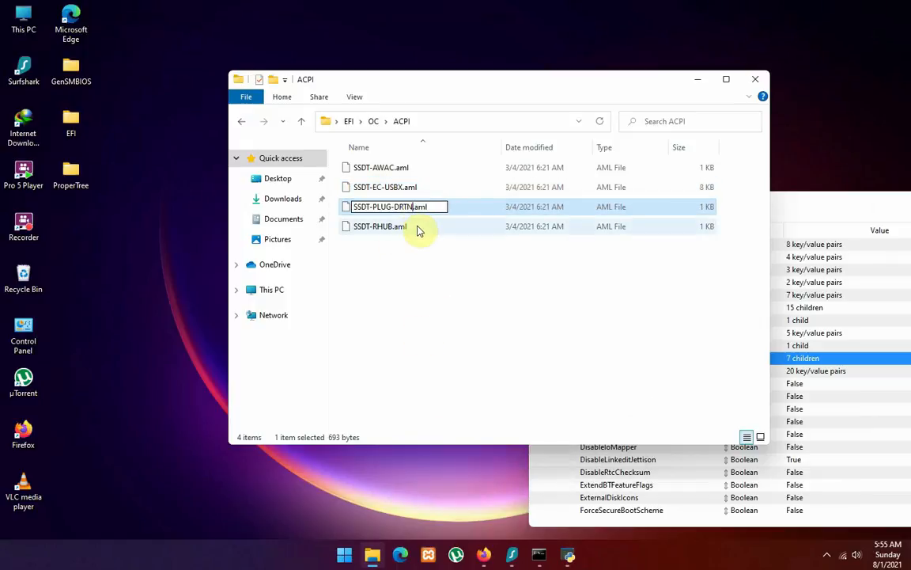
click(423, 290)
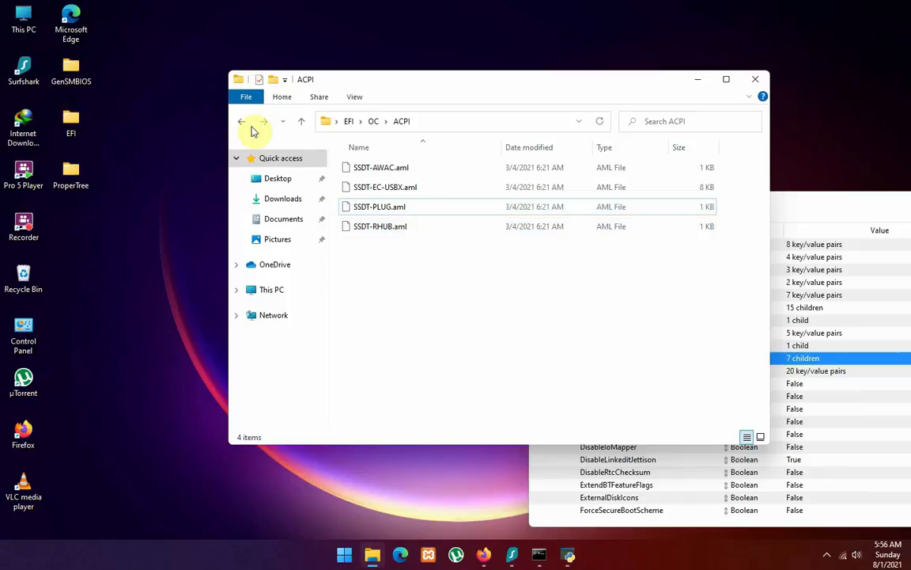
click(241, 121)
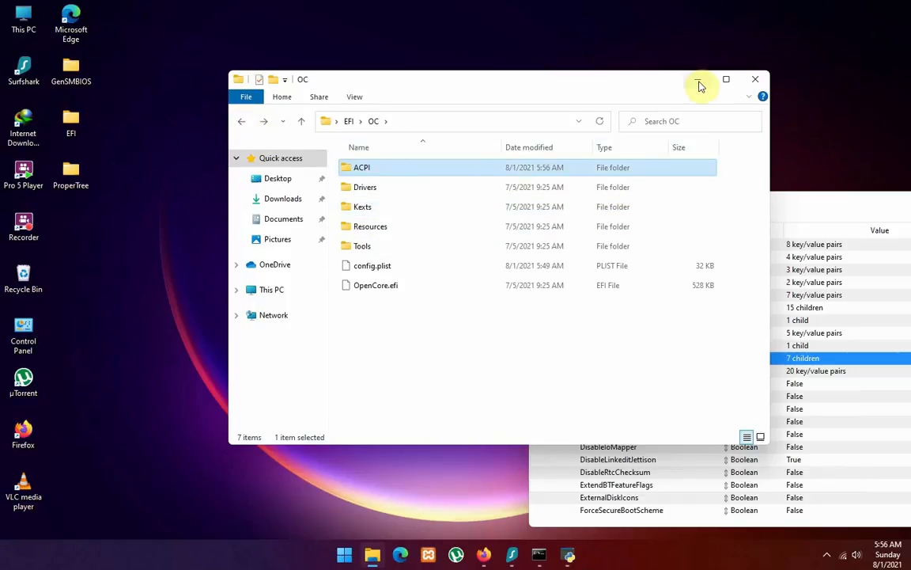
click(758, 80)
Place config.plist beside the guide's Kernel example and set the AppleXcpmCfgLock quirk to True.
drag(795, 200, 571, 108)
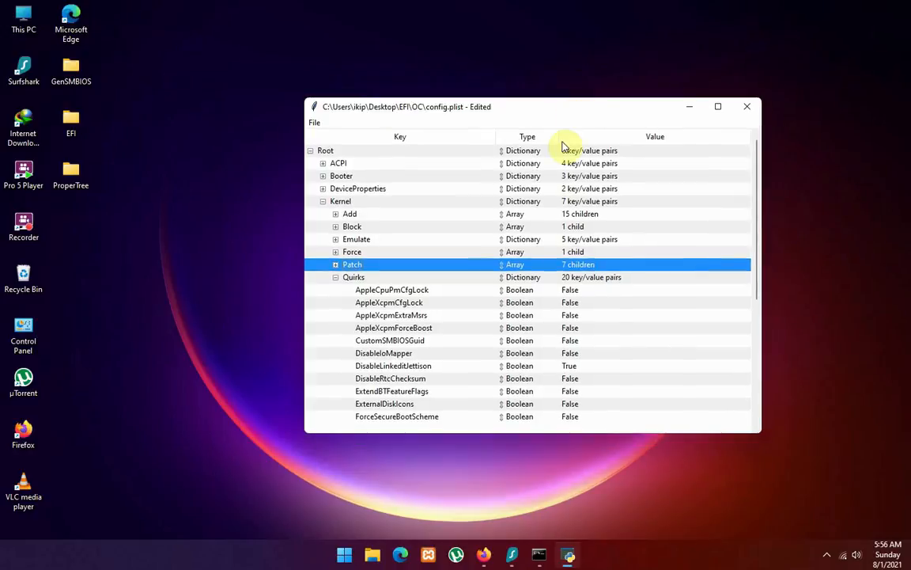
click(483, 555)
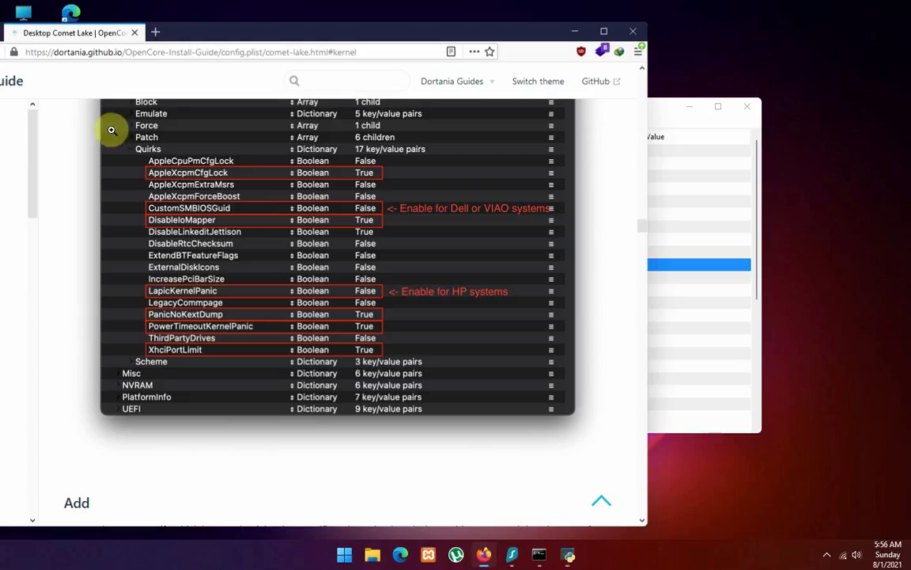
drag(656, 106, 813, 128)
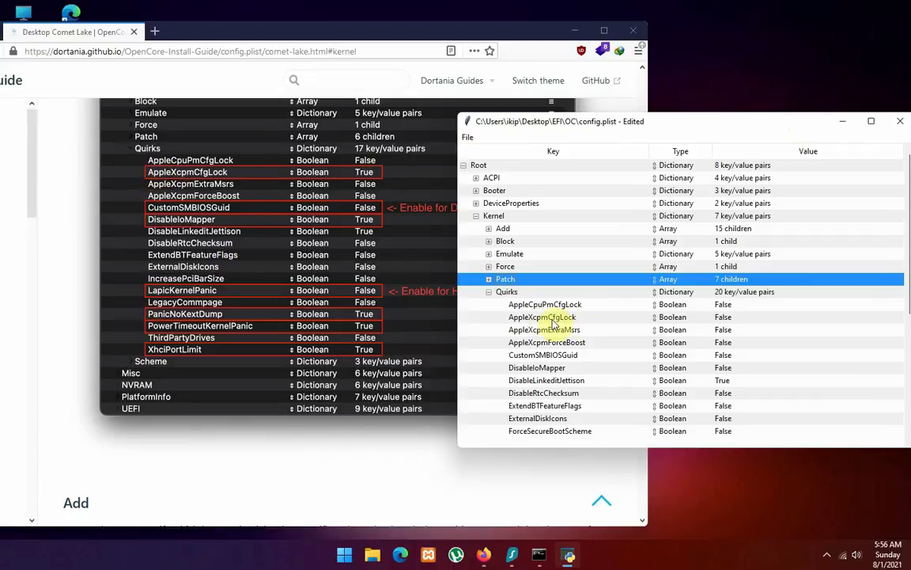
double_click(726, 319)
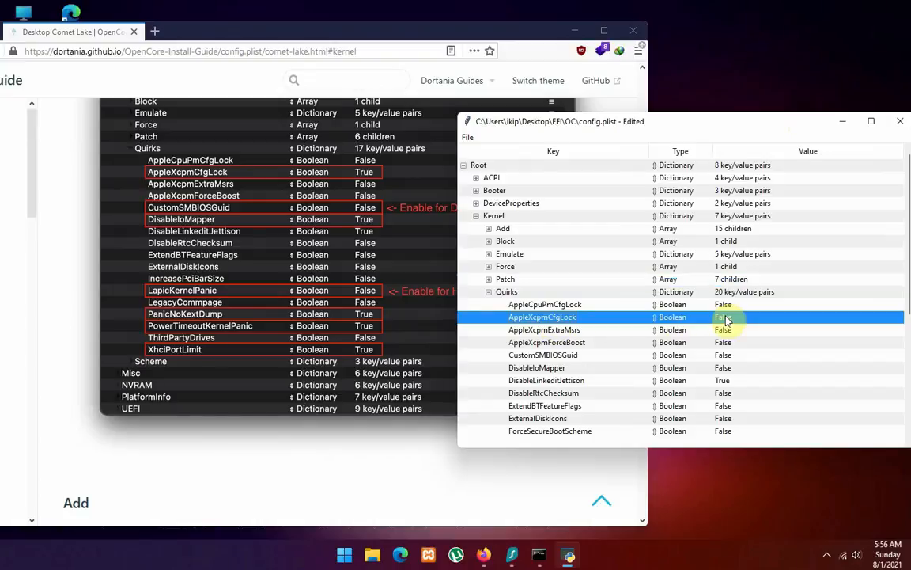
click(733, 318)
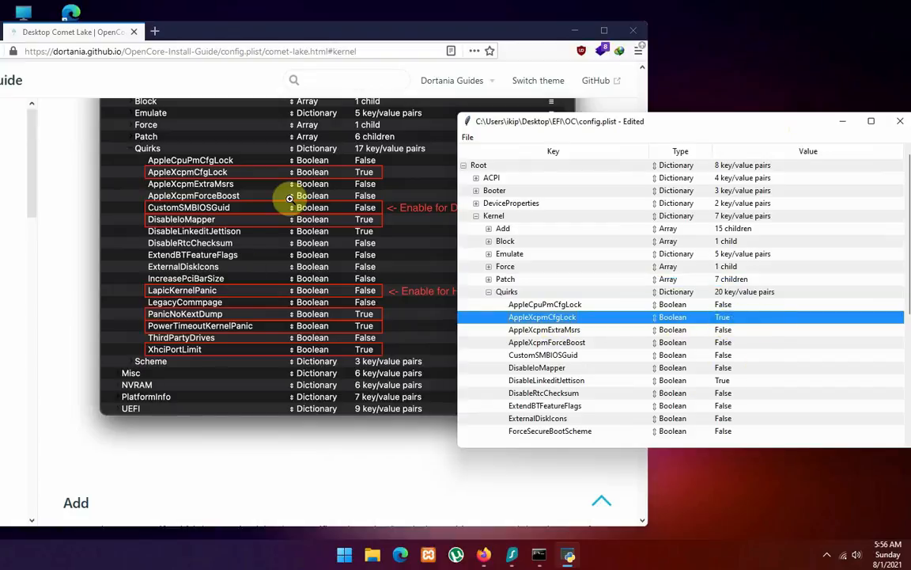
Check CustomSMBIOSGuid against the guide's Dell or VIAO note, and set the DisableIoMapper quirk to True.
drag(663, 123, 640, 231)
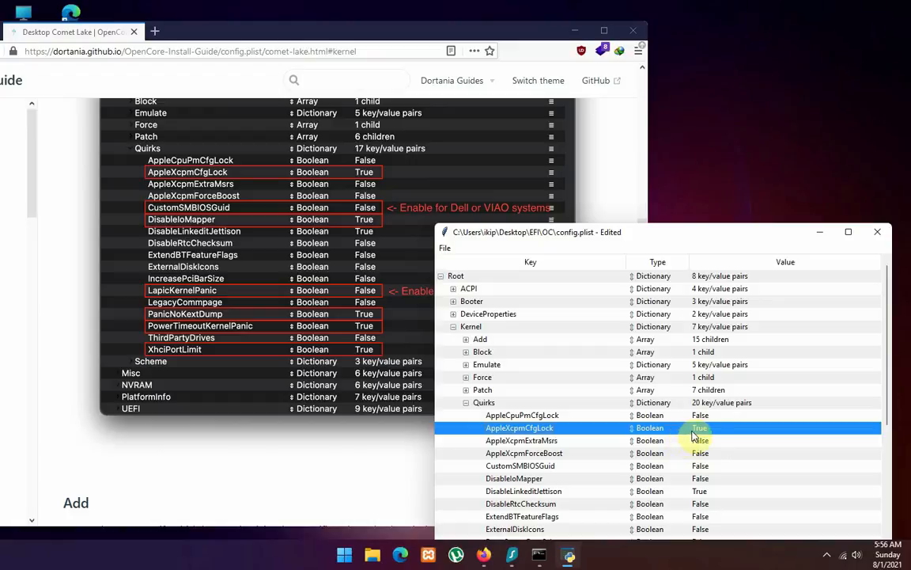
click(701, 466)
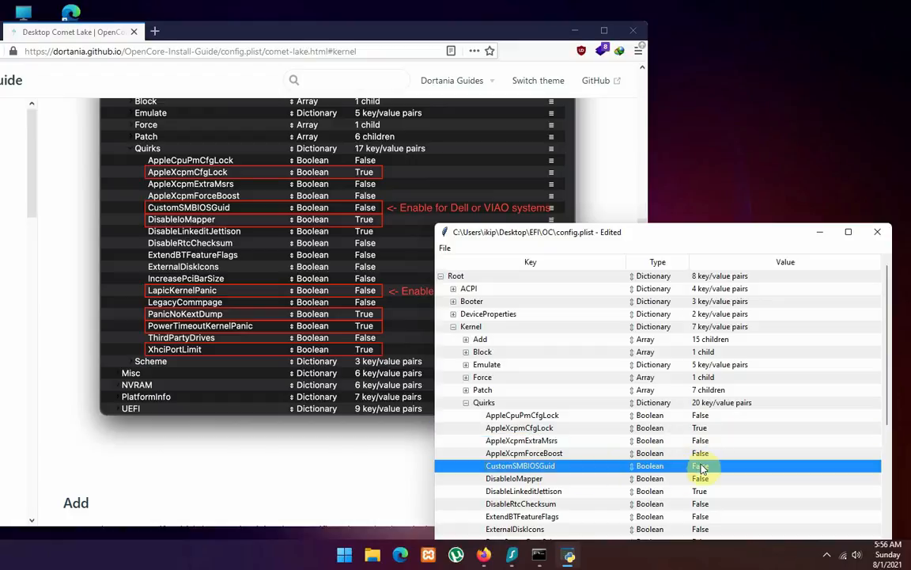
drag(751, 229, 766, 147)
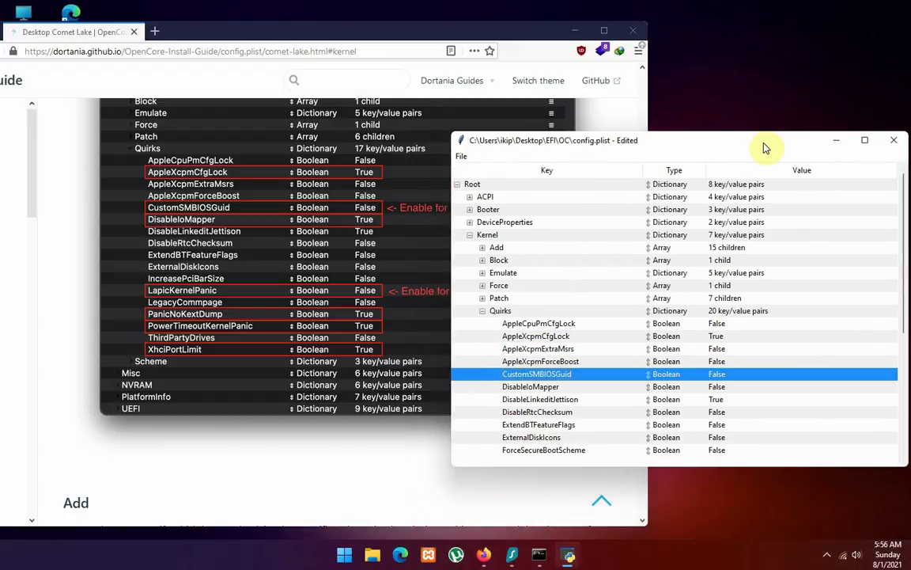
click(718, 387)
double_click(718, 389)
click(724, 388)
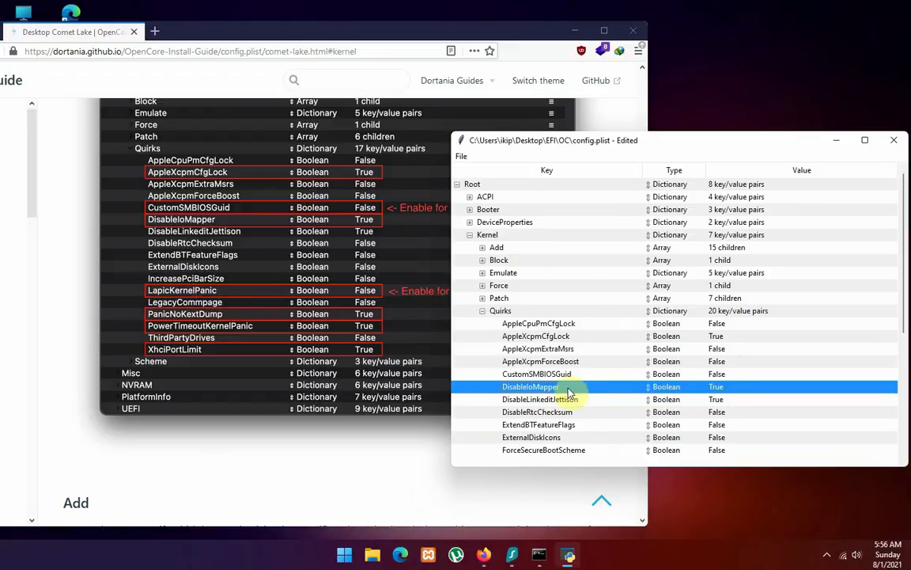
Check the guide's HP note for LapicKernelPanic and set that Kernel quirk to True in config.plist.
scroll(568, 394, down, 2)
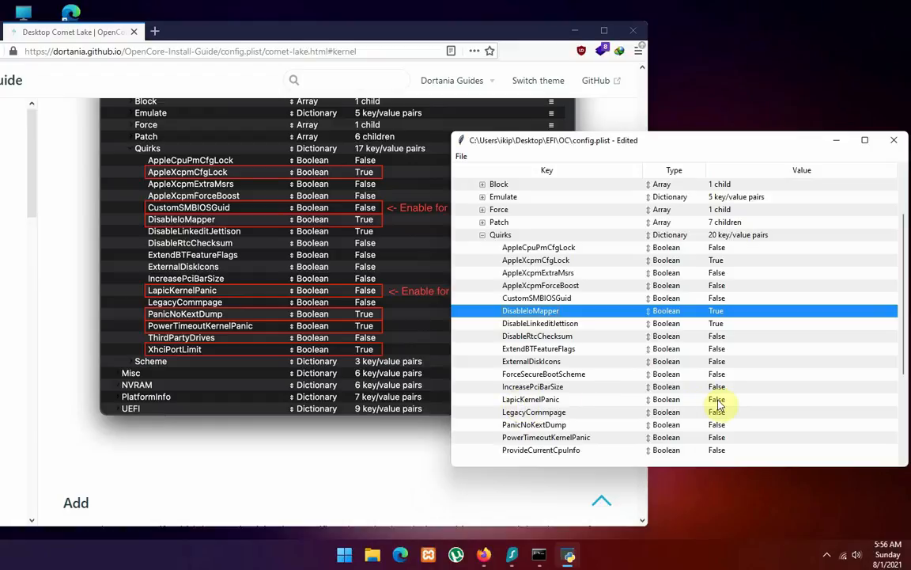
drag(673, 142, 605, 332)
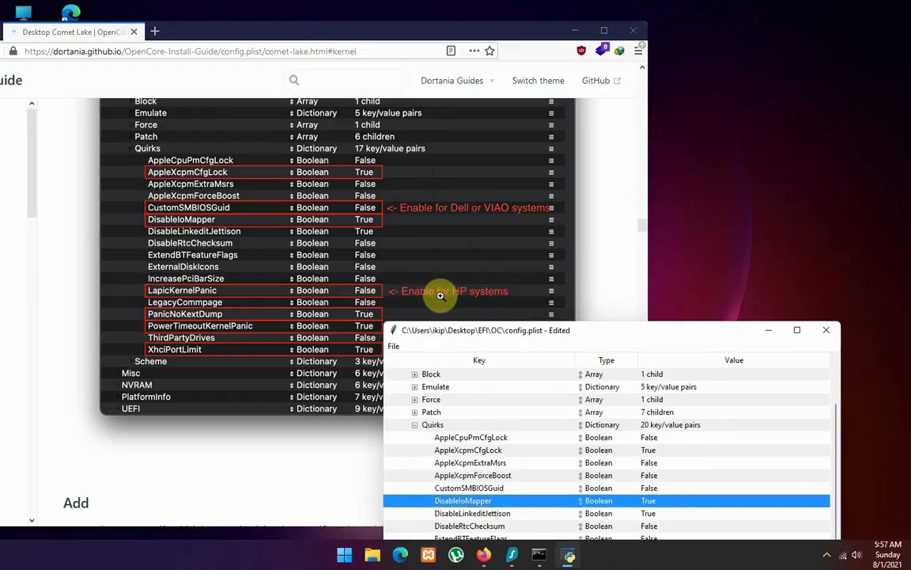
drag(688, 335, 731, 109)
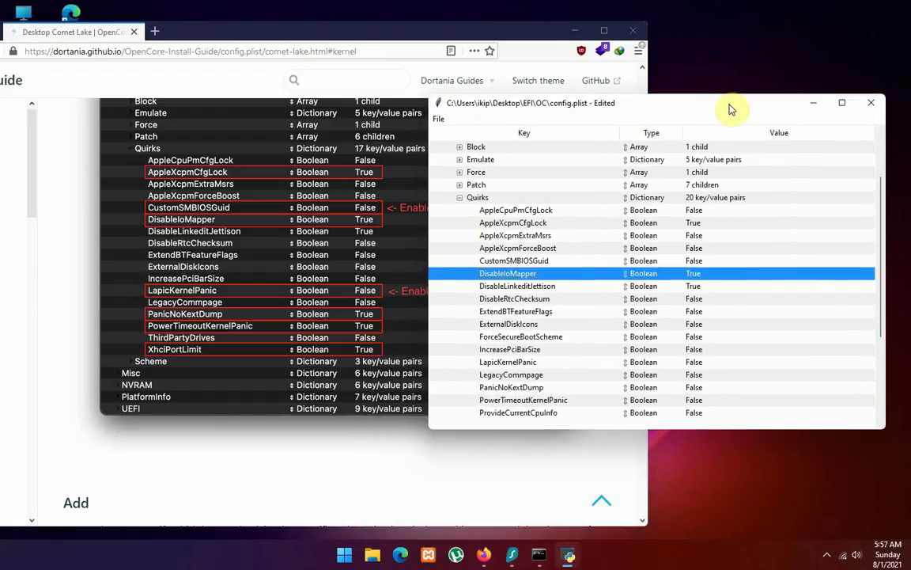
click(692, 363)
click(693, 364)
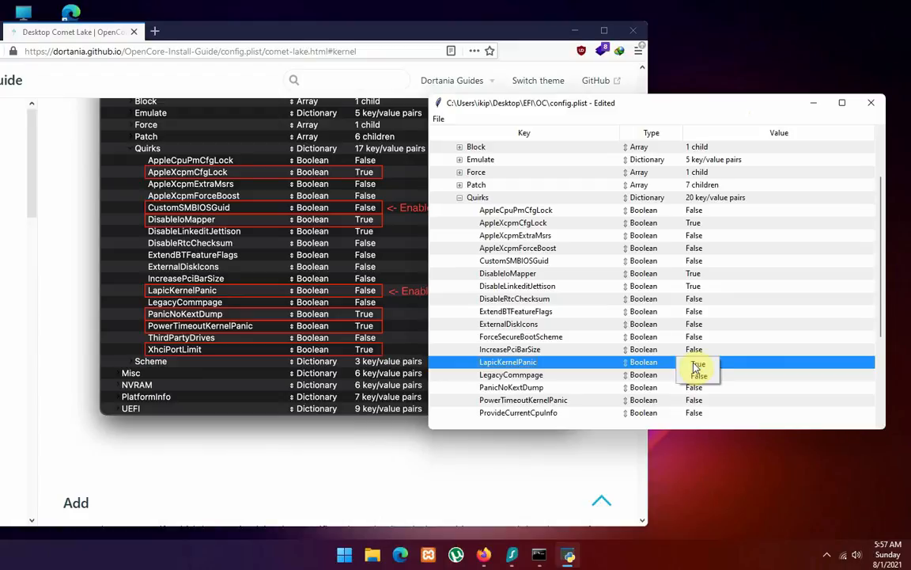
click(694, 374)
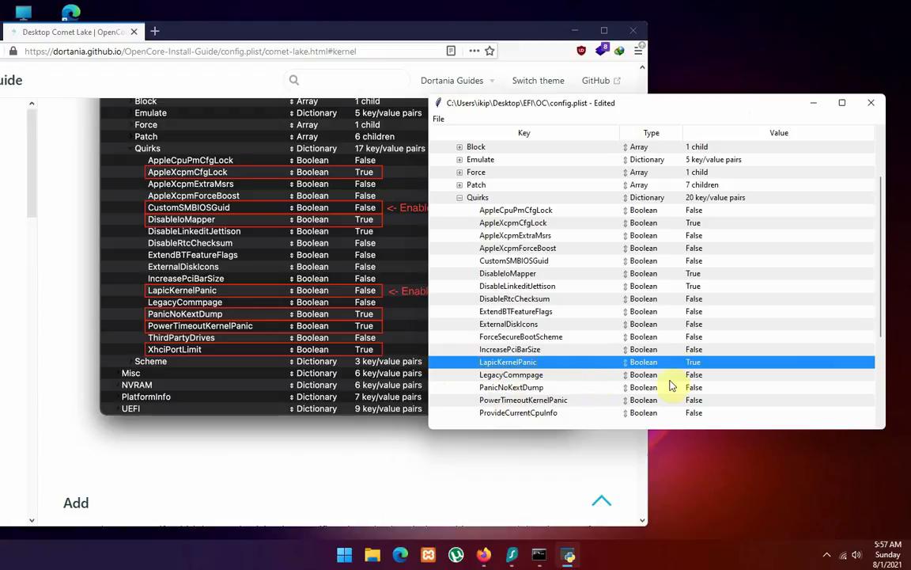
Set the PanicNoKextDump and PowerTimeoutKernelPanic quirks to True.
click(693, 388)
click(699, 392)
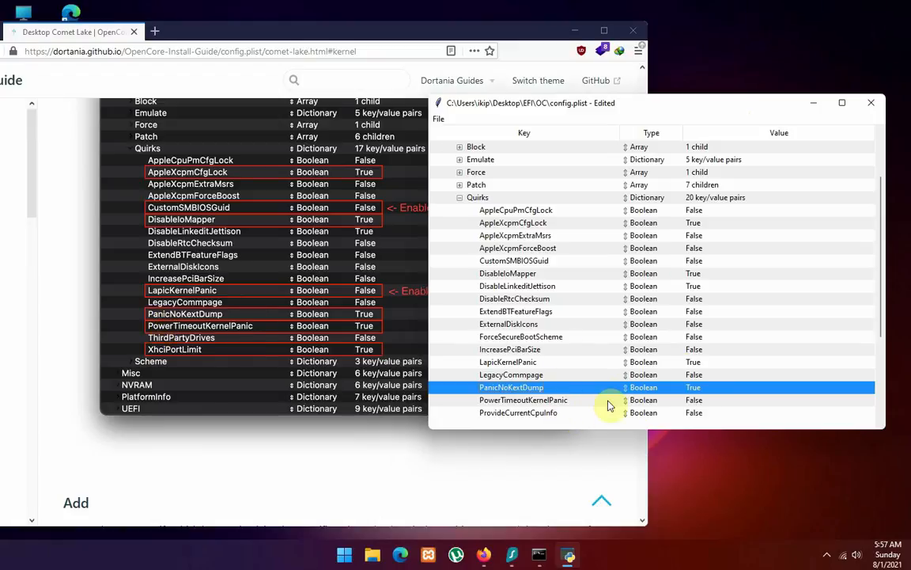
click(694, 402)
click(696, 403)
click(701, 401)
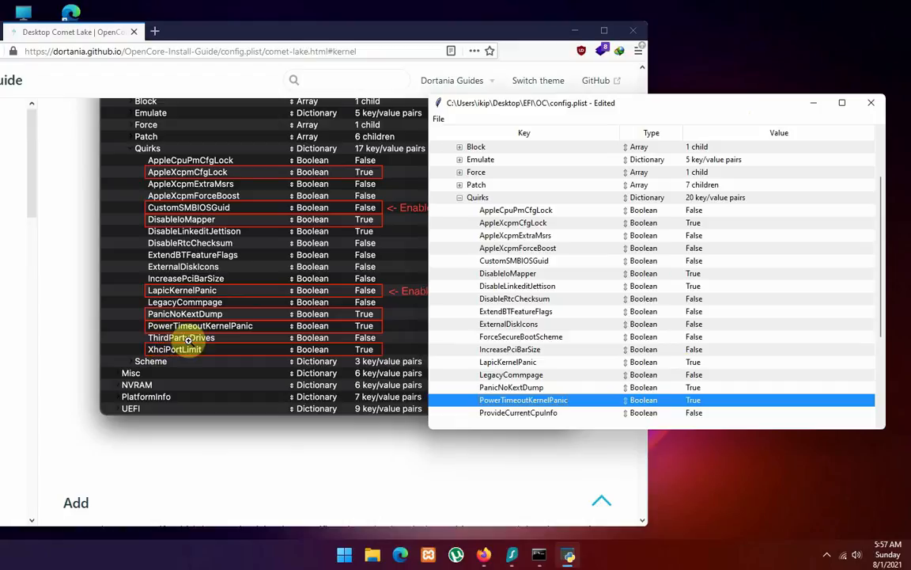
Set the XhciPortLimit quirk to True and save config.plist.
scroll(644, 384, down, 2)
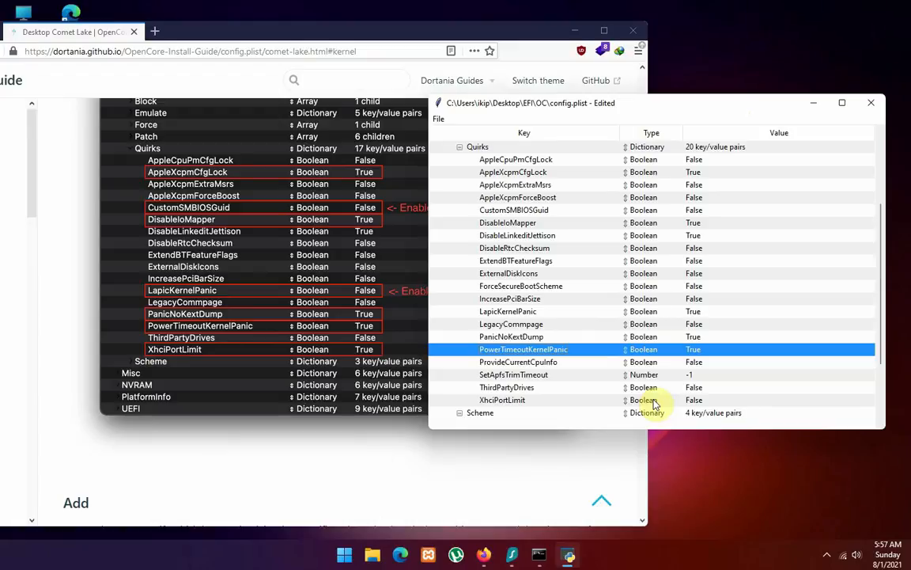
click(693, 401)
click(696, 400)
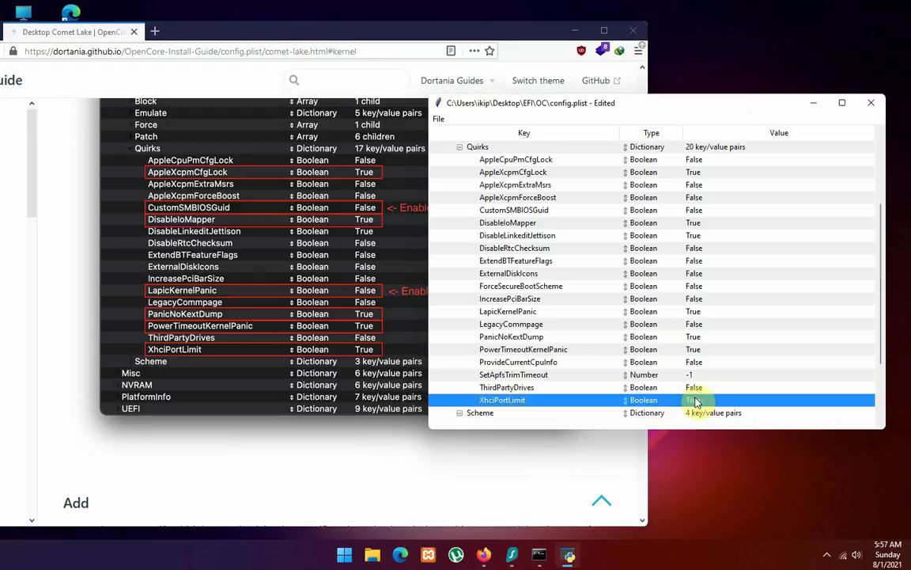
click(439, 118)
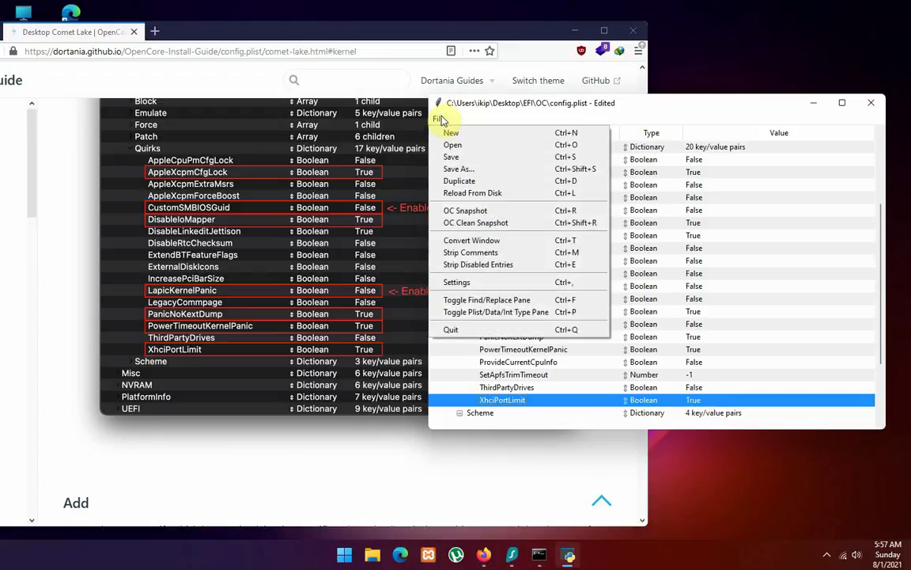
click(454, 155)
drag(590, 111, 591, 83)
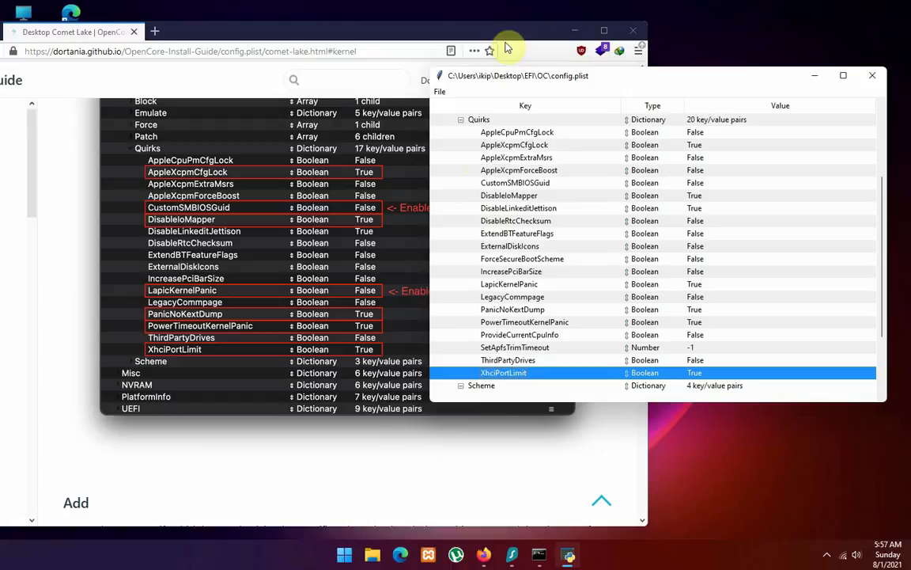
Maximize the guide and expand the in-depth info under the Kernel Add section to read about kext load order.
click(604, 31)
scroll(360, 286, down, 6)
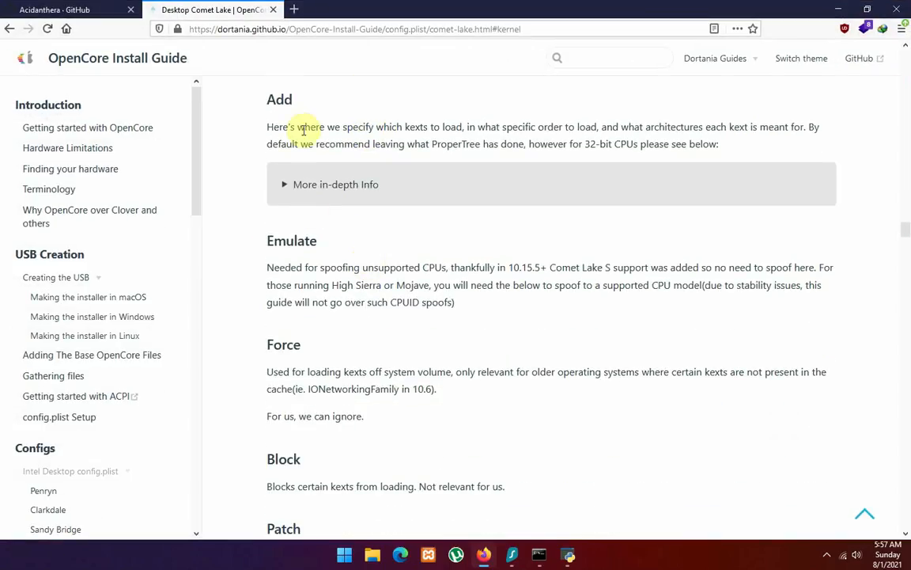
click(285, 185)
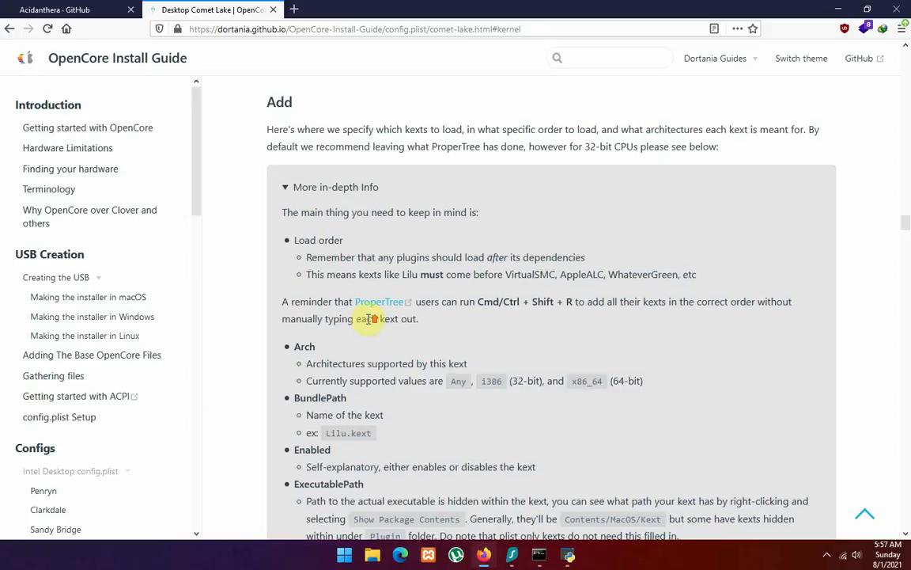
scroll(363, 318, up, 4)
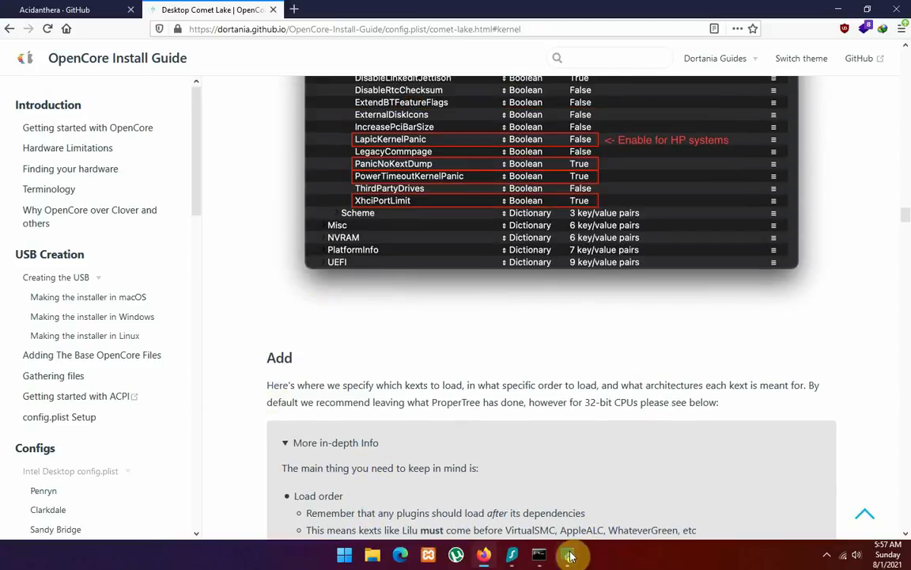
Collapse Quirks in config.plist, expand Kernel > Add, and examine its kext entries and their load order.
click(569, 556)
scroll(529, 230, down, 2)
scroll(506, 214, up, 3)
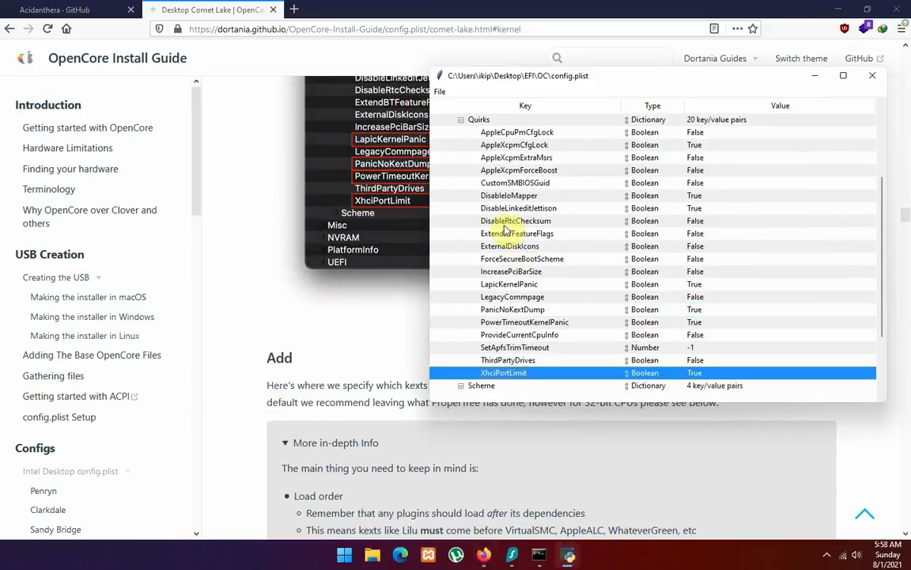
click(462, 170)
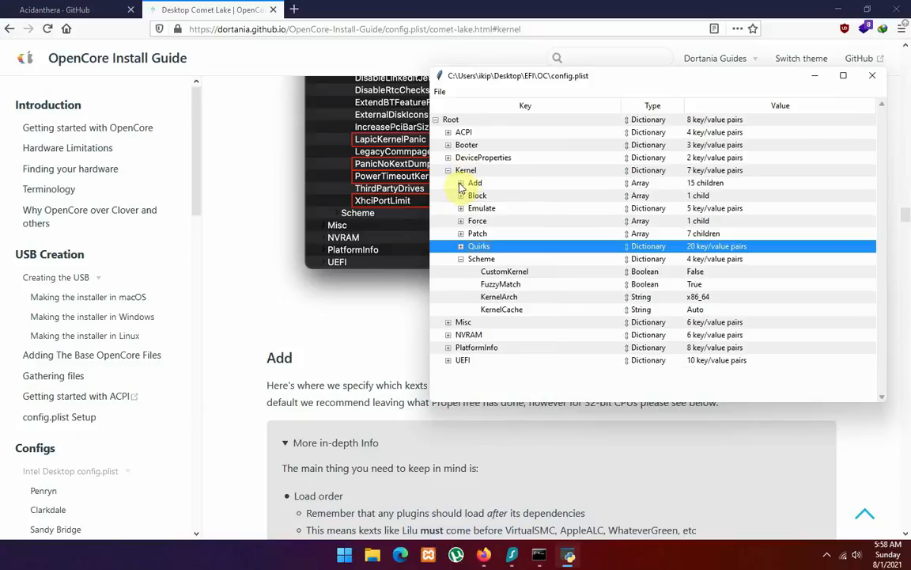
click(461, 184)
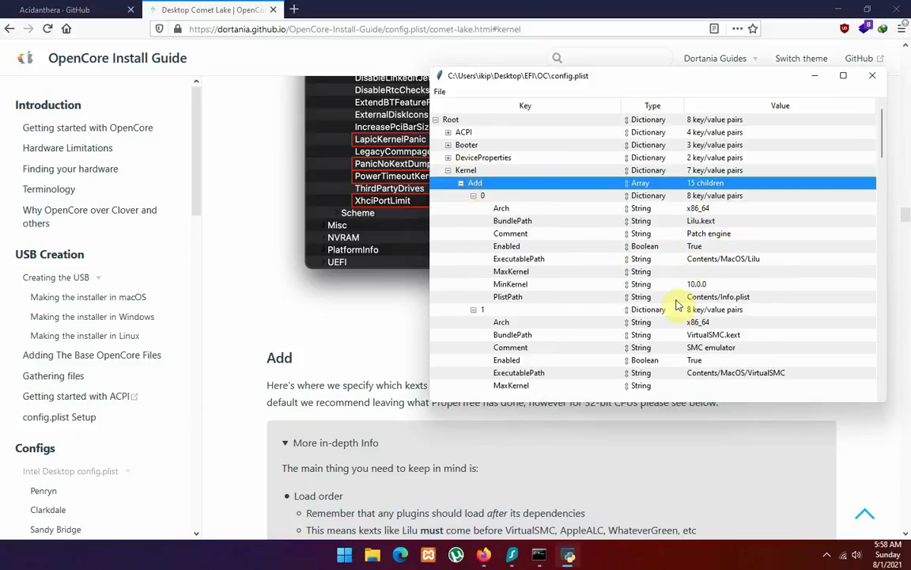
scroll(678, 296, down, 1)
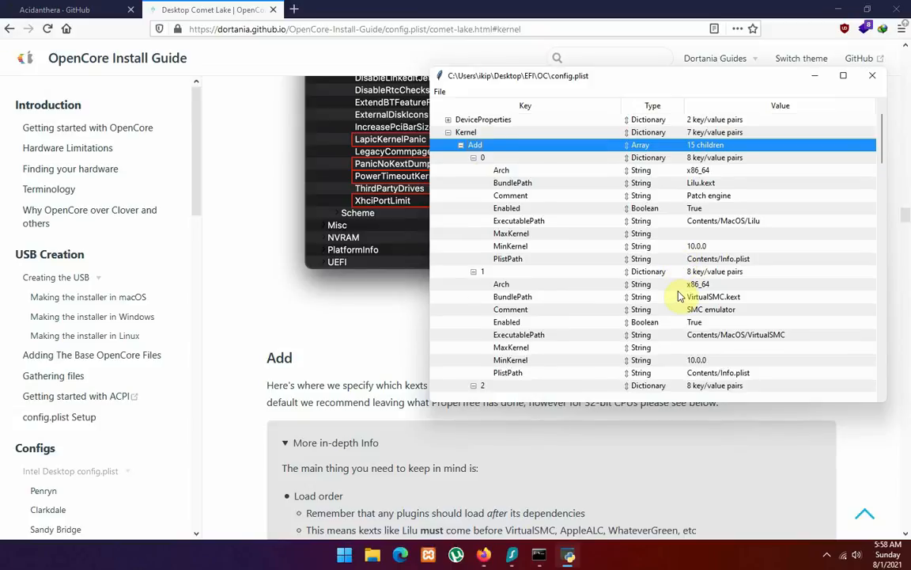
scroll(679, 296, down, 3)
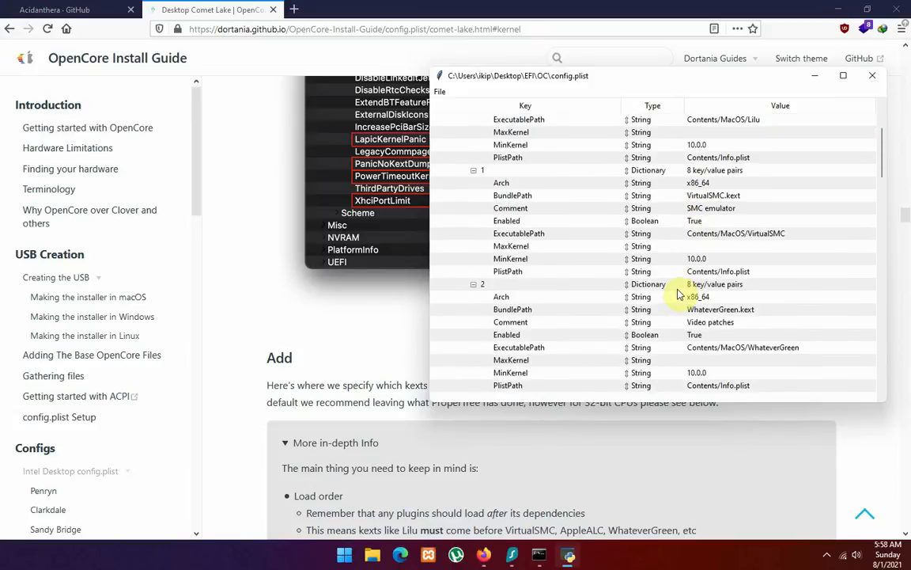
scroll(678, 294, down, 2)
scroll(667, 264, down, 4)
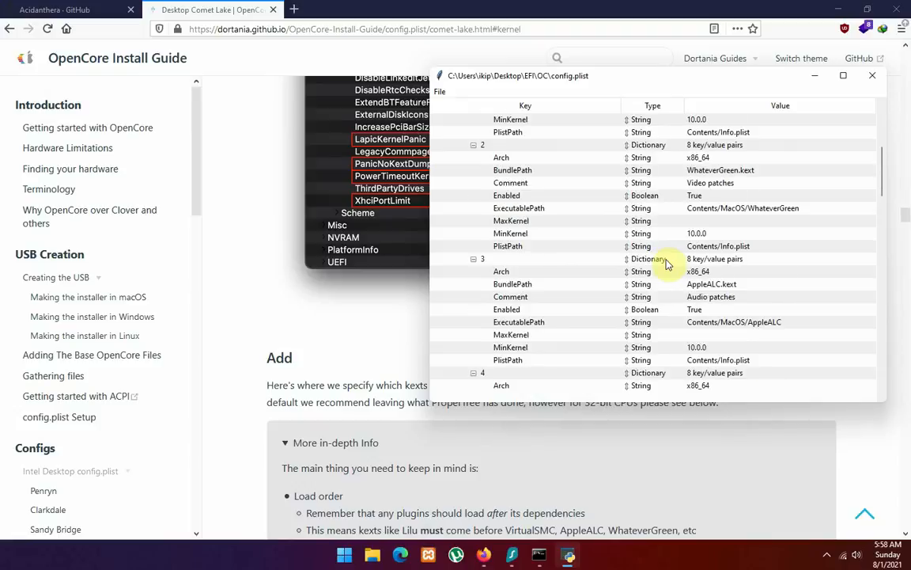
scroll(667, 265, down, 3)
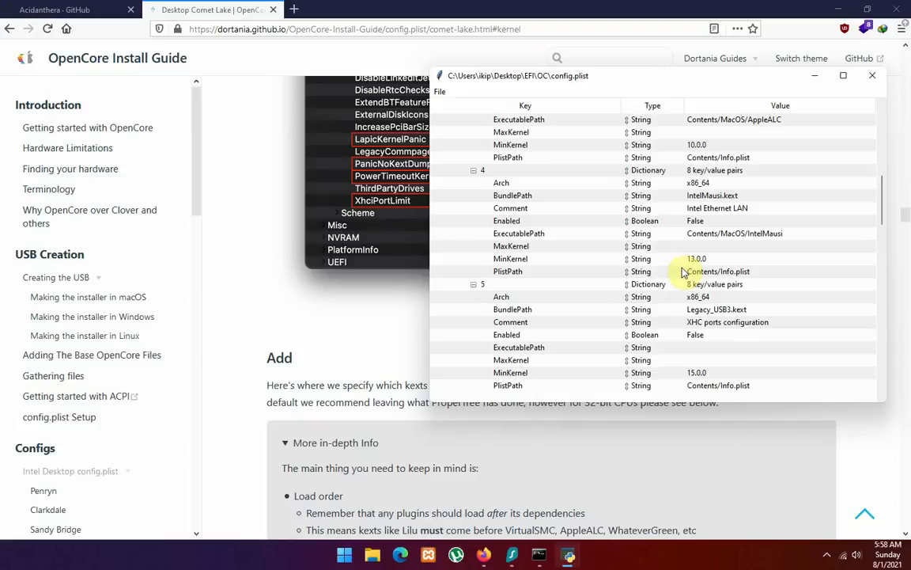
scroll(684, 272, down, 4)
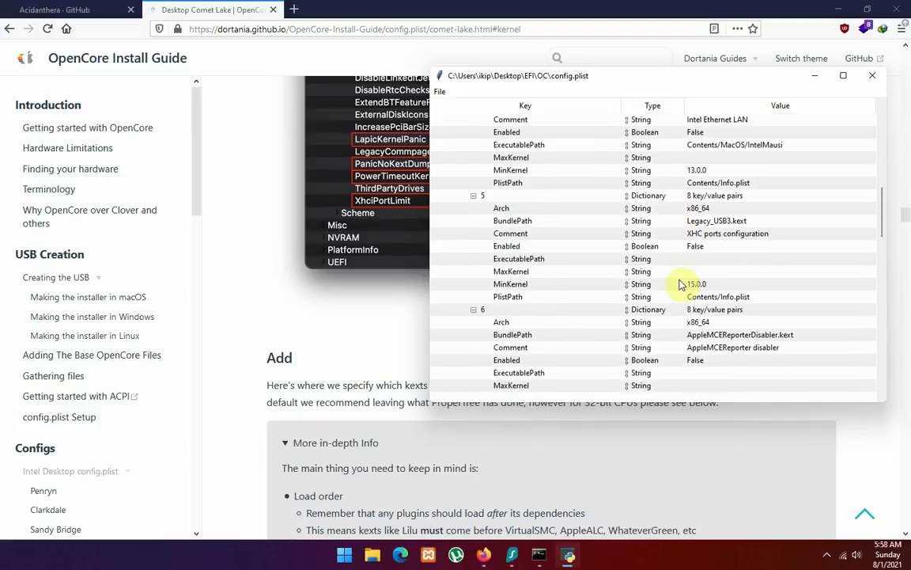
scroll(680, 285, down, 1)
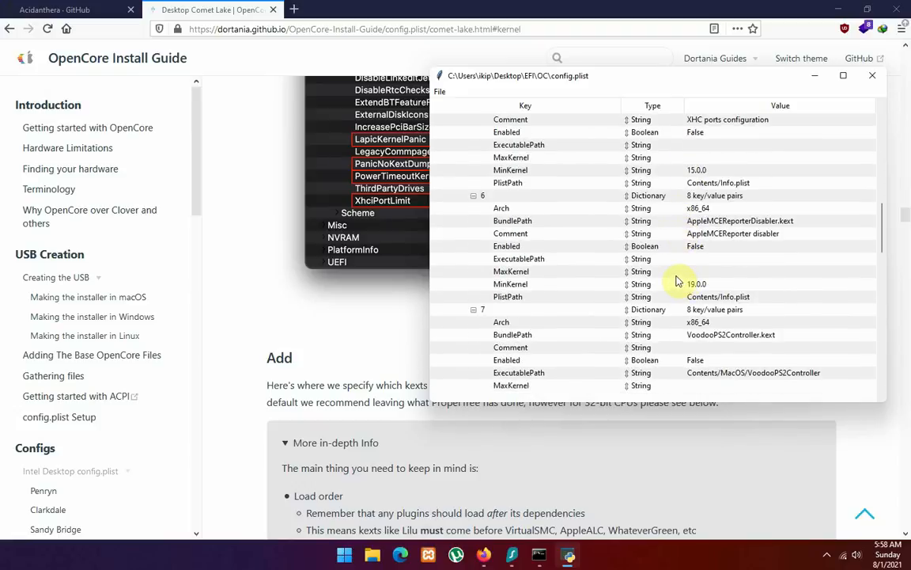
scroll(677, 281, down, 3)
scroll(676, 279, down, 4)
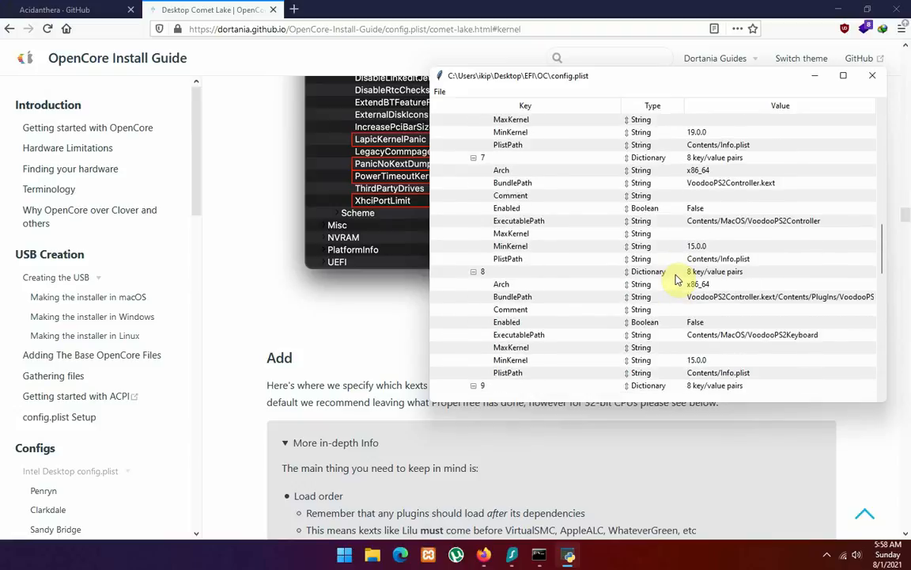
scroll(676, 280, down, 3)
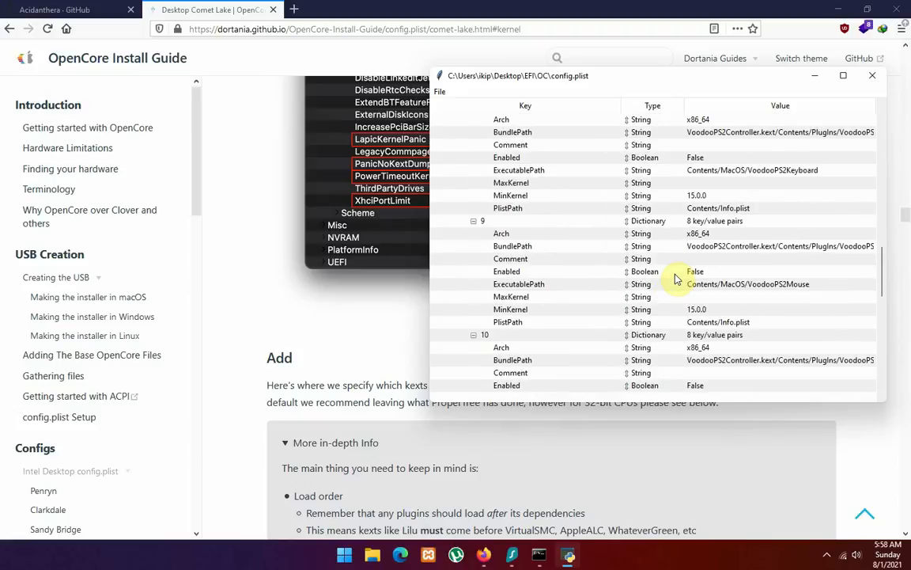
Open the pinned Lilu repository from the Acidanthera GitHub page in a new browser tab.
click(61, 10)
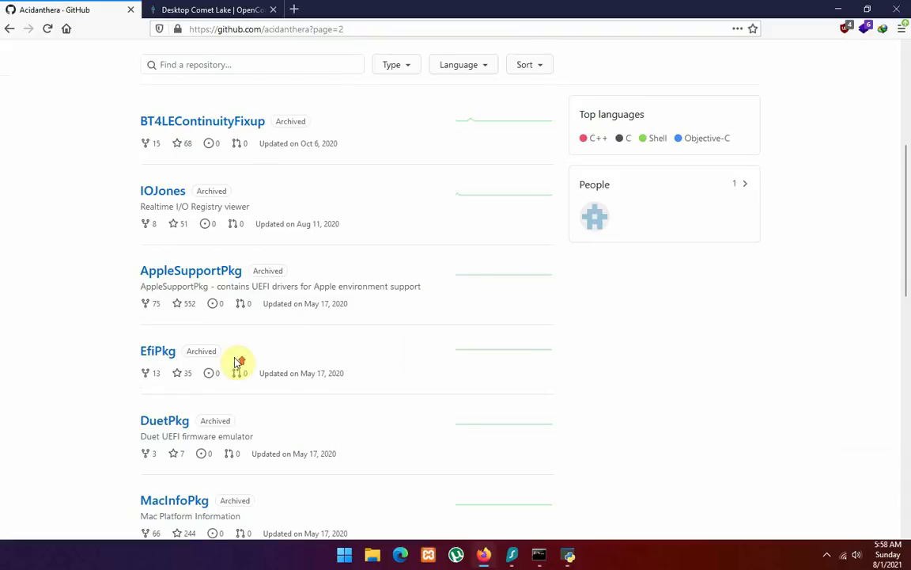
scroll(238, 362, up, 5)
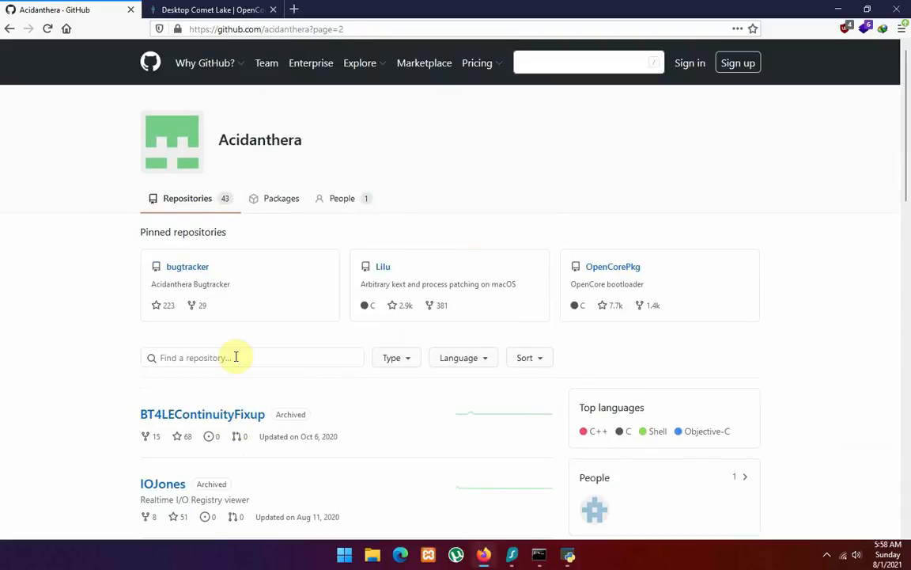
right_click(379, 270)
click(408, 277)
scroll(240, 382, down, 6)
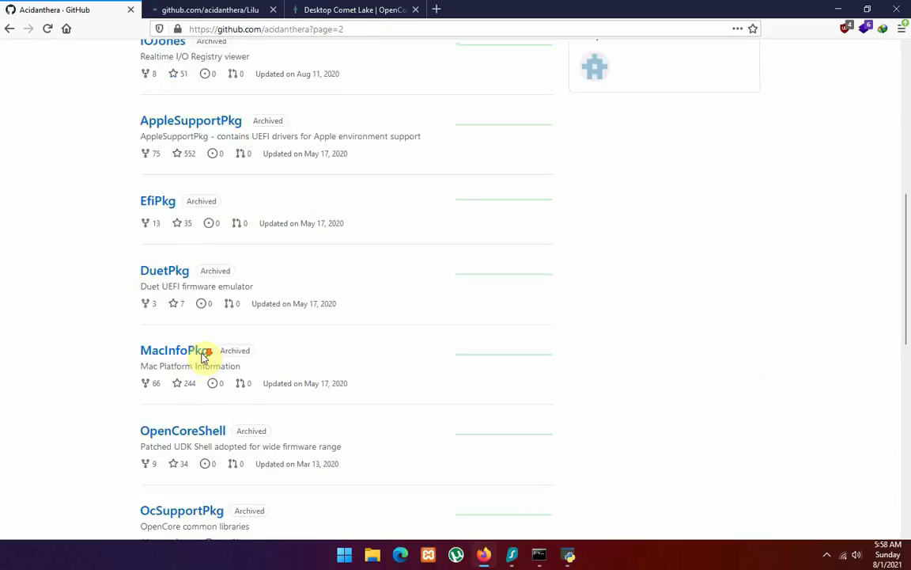
scroll(237, 361, up, 6)
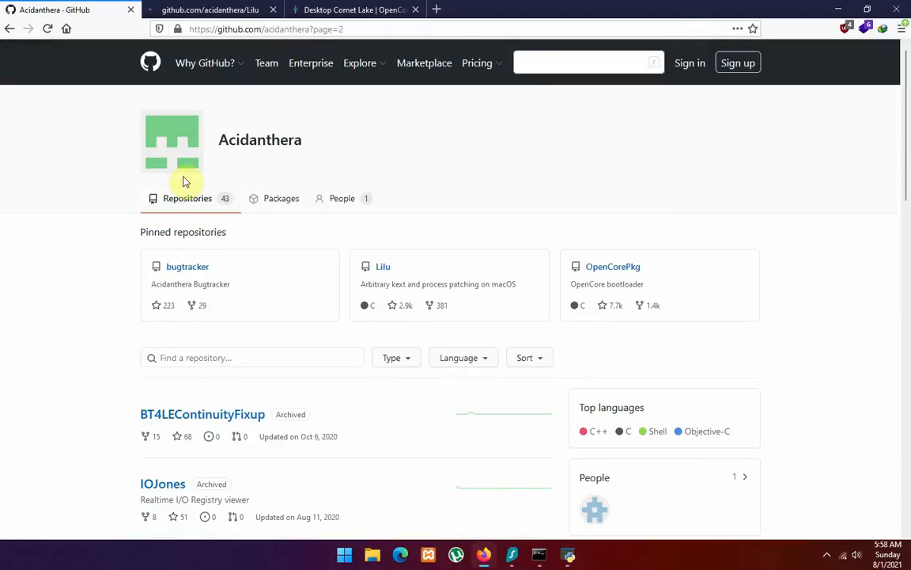
Open Lilu's latest release, 1.5.4, and request the download of Lilu-1.5.4-RELEASE.zip.
click(240, 8)
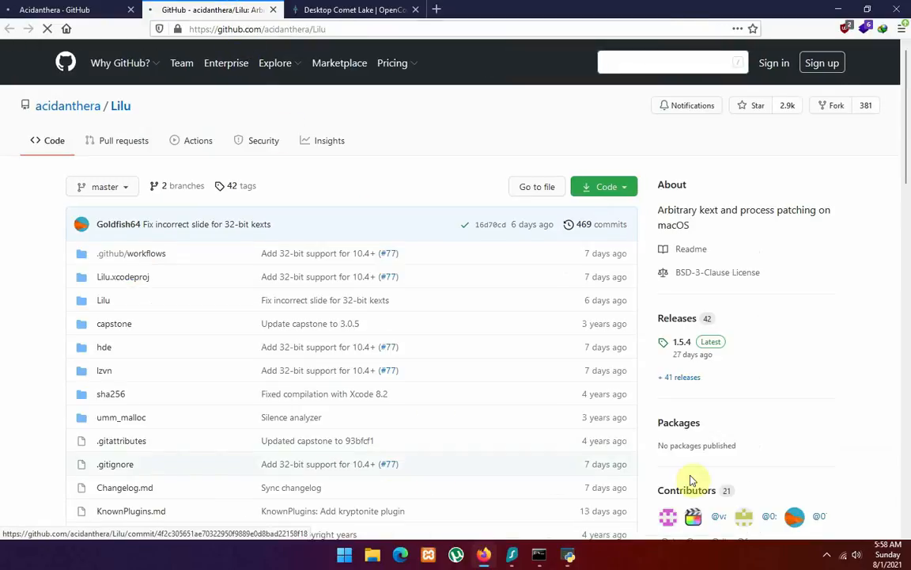
click(680, 344)
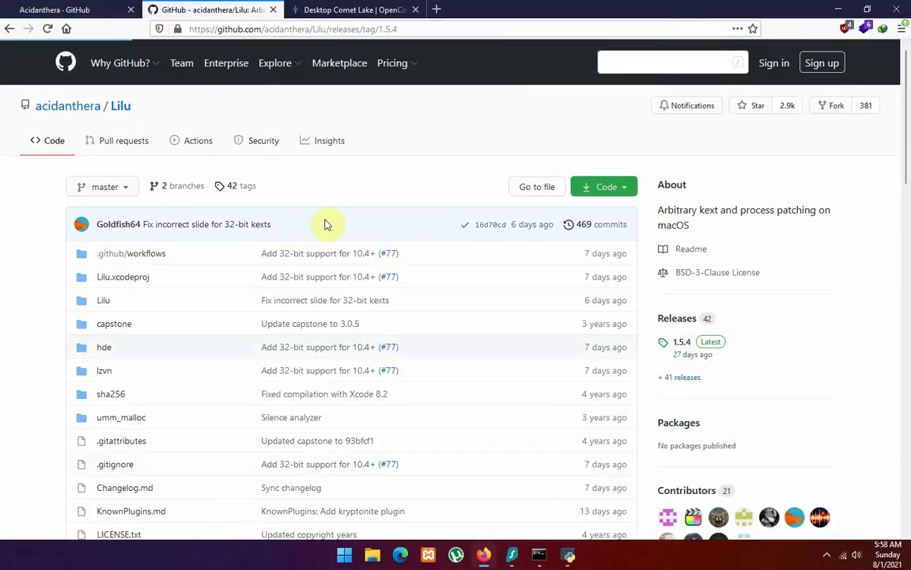
scroll(253, 261, down, 3)
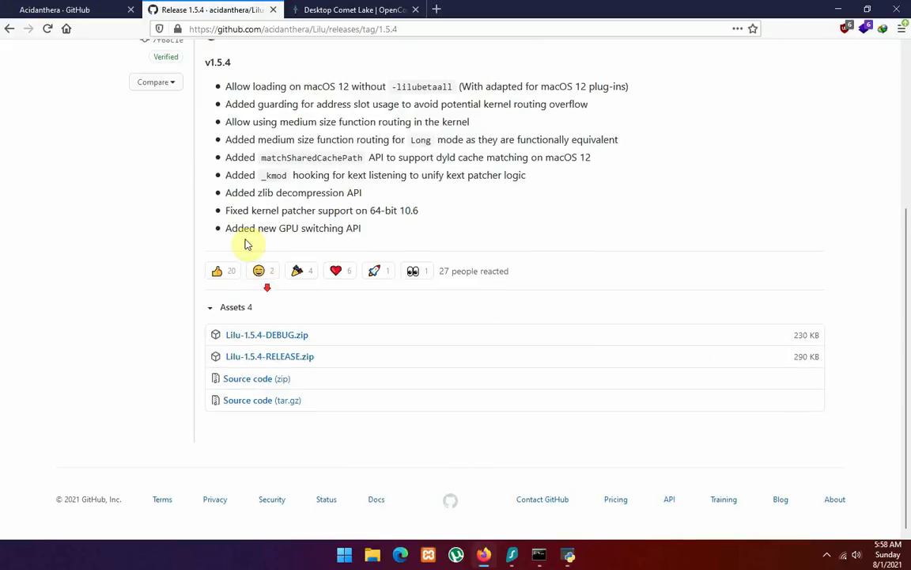
click(286, 364)
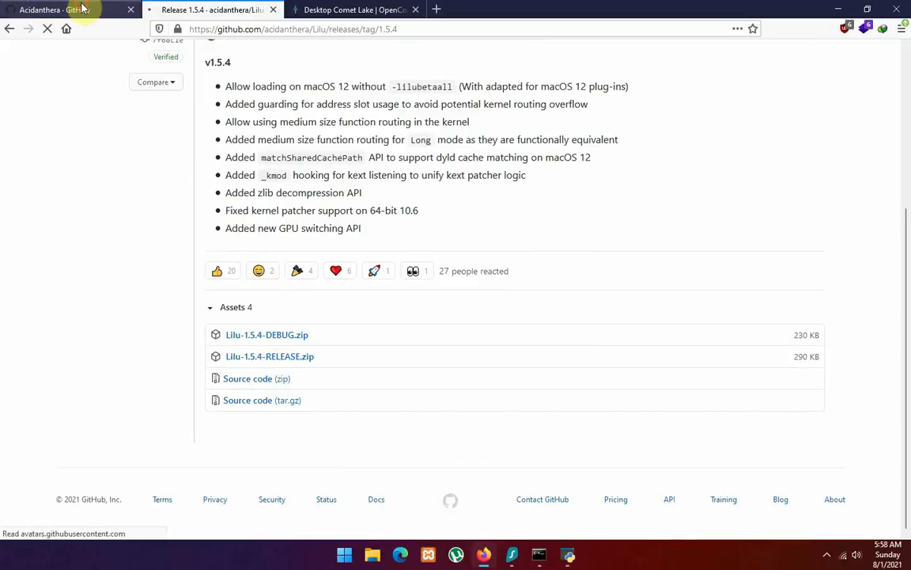
Return to Acidanthera's repository list and open the VirtualSMC repository in a new browser tab.
click(83, 8)
scroll(439, 392, down, 5)
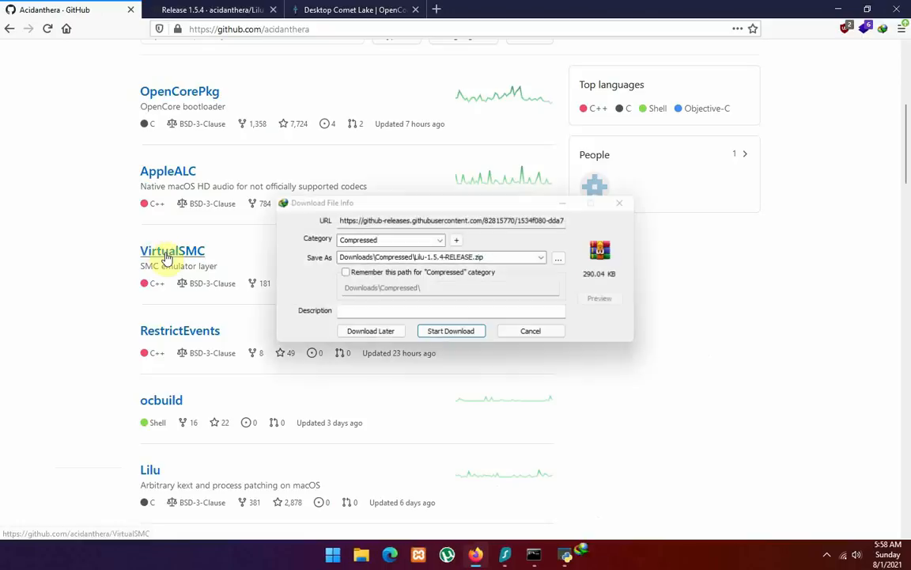
right_click(166, 258)
click(190, 261)
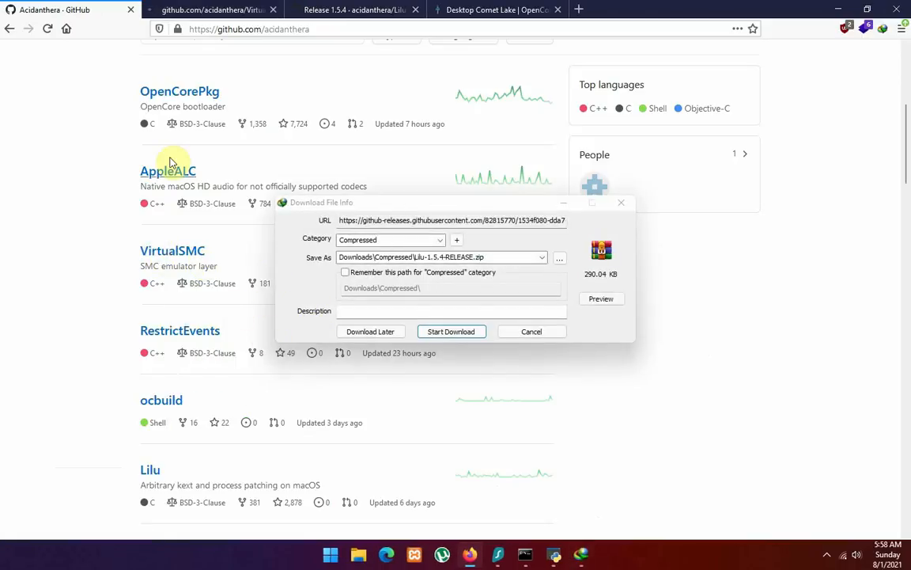
Open the AppleALC and WhateverGreen repositories from Acidanthera's list, each in a new browser tab.
right_click(190, 175)
click(220, 181)
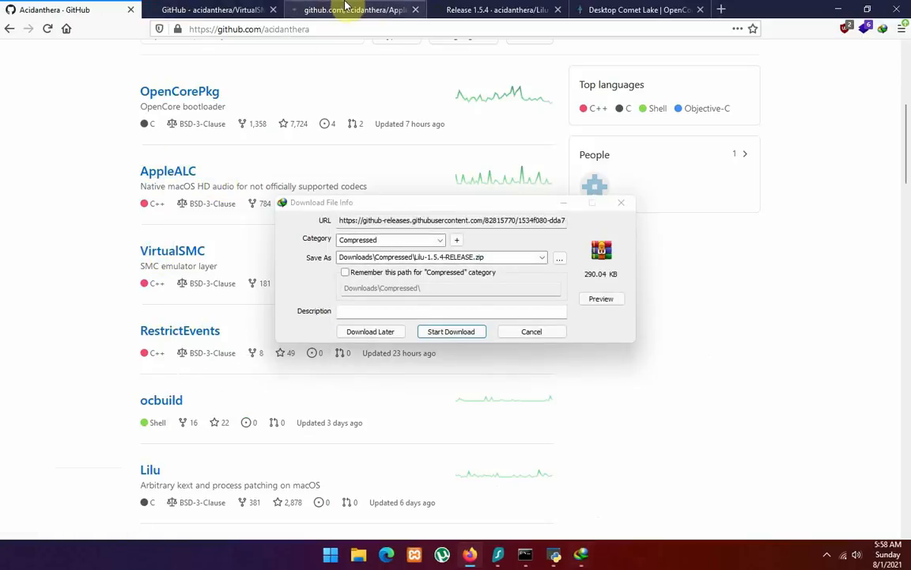
scroll(168, 453, down, 3)
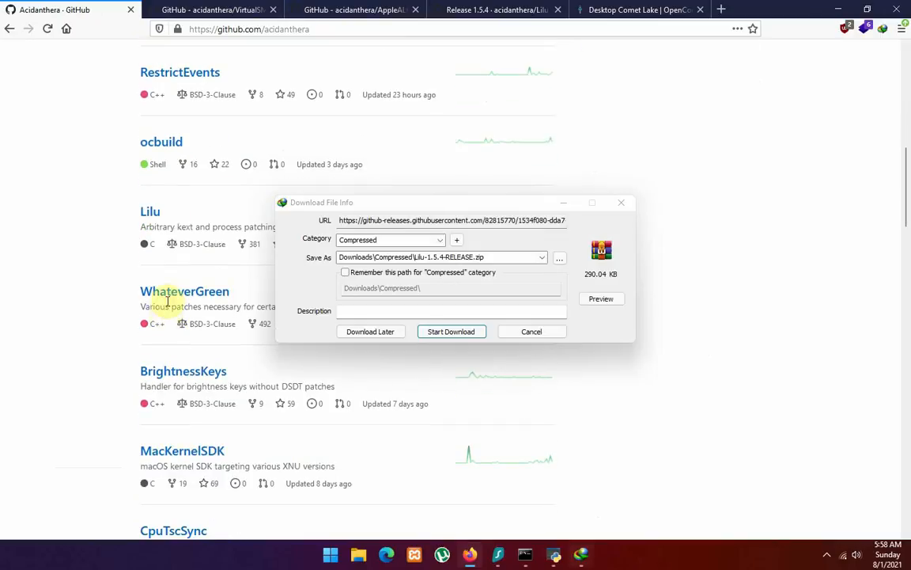
right_click(181, 294)
click(209, 302)
Open the VoodooPS2 and IntelMausi repositories from Acidanthera's list, each in a new browser tab.
scroll(220, 451, down, 2)
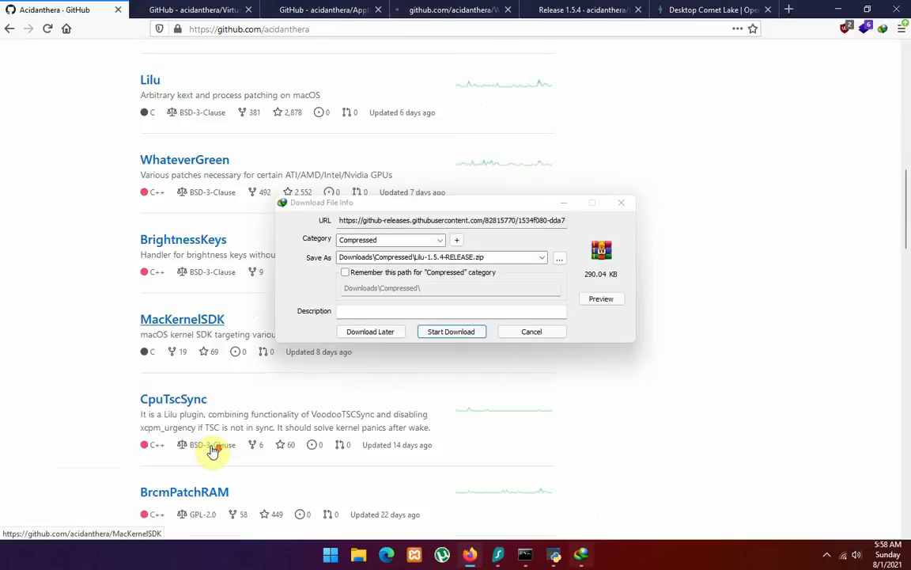
scroll(212, 451, down, 2)
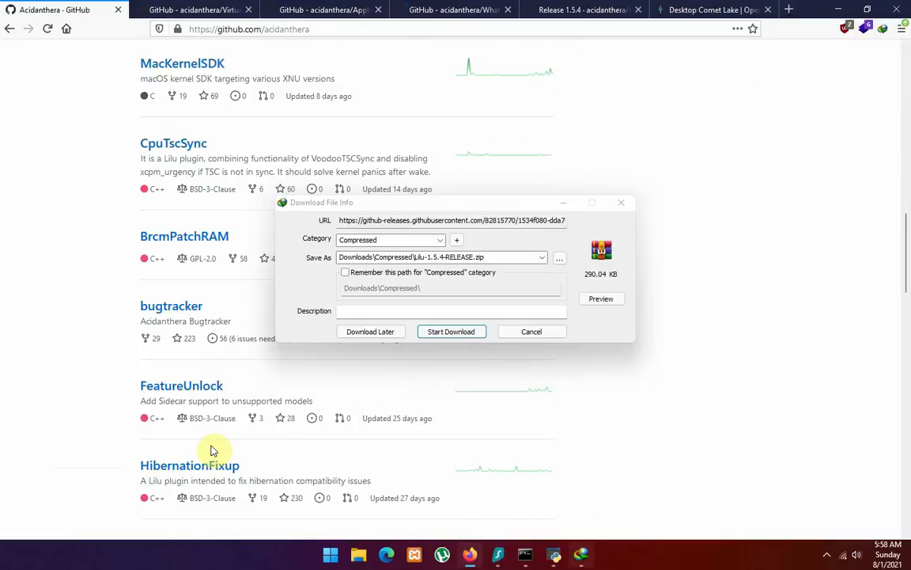
scroll(212, 452, down, 4)
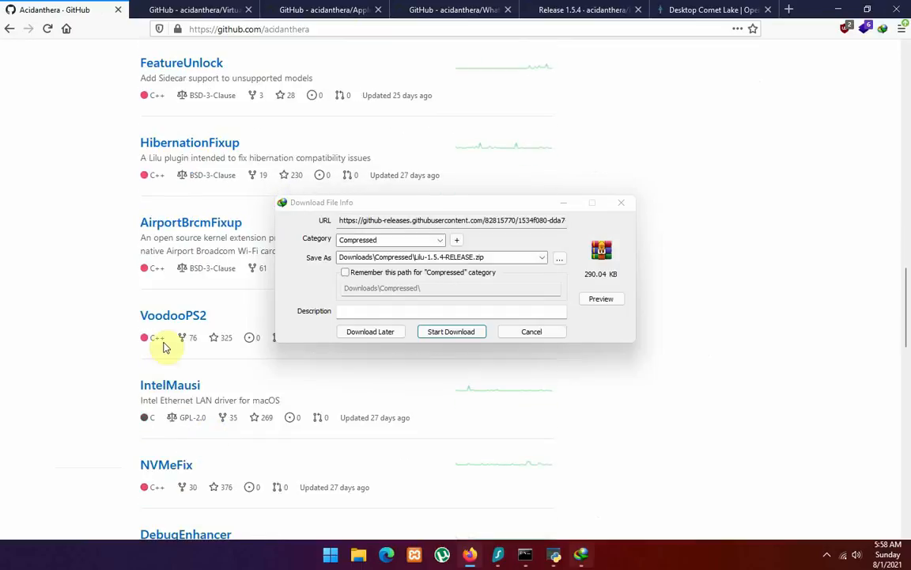
right_click(174, 320)
click(217, 329)
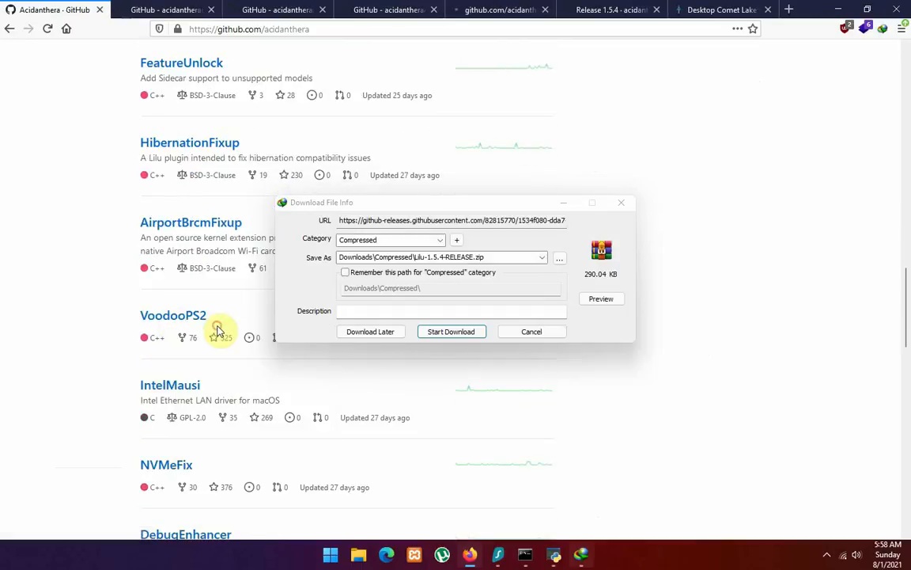
right_click(173, 386)
click(206, 392)
Start the pending download of Lilu-1.5.4-RELEASE.zip and dismiss its completion notice.
scroll(204, 392, down, 1)
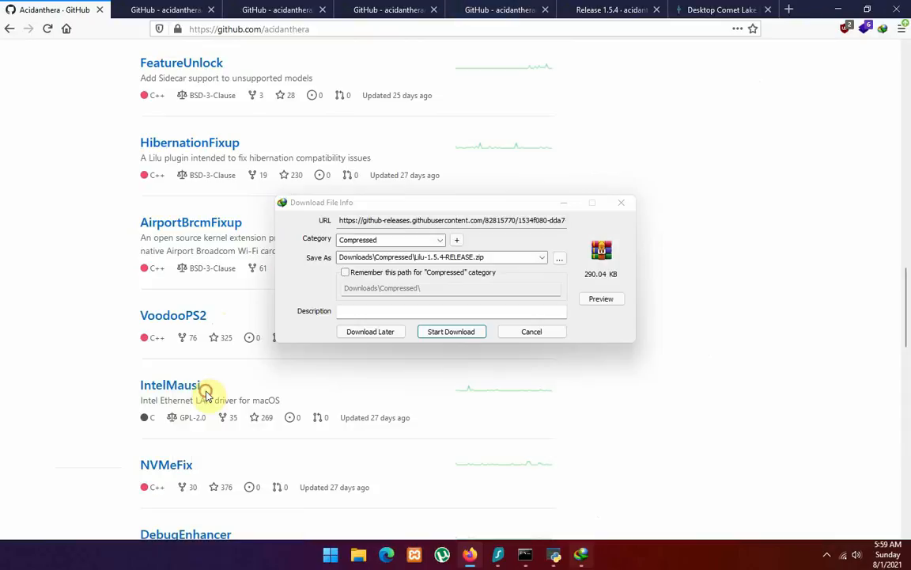
scroll(138, 444, down, 2)
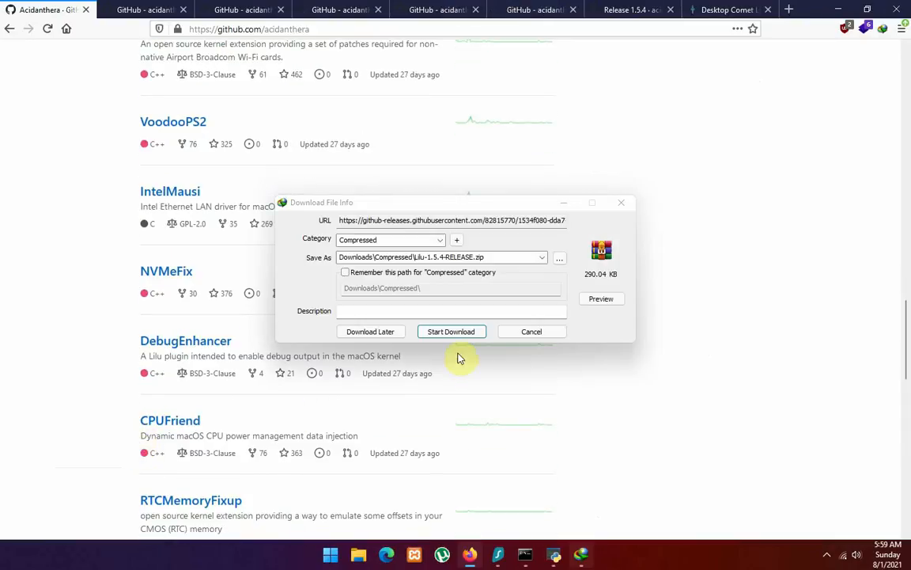
click(442, 333)
click(544, 314)
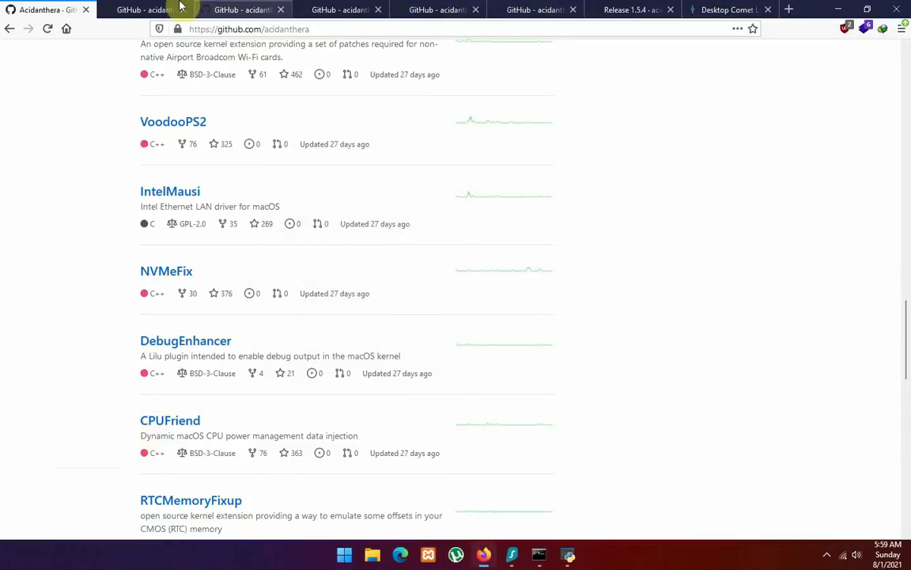
Open VirtualSMC's latest release, 1.2.5, and request the download of VirtualSMC-1.2.5-RELEASE.zip.
click(157, 8)
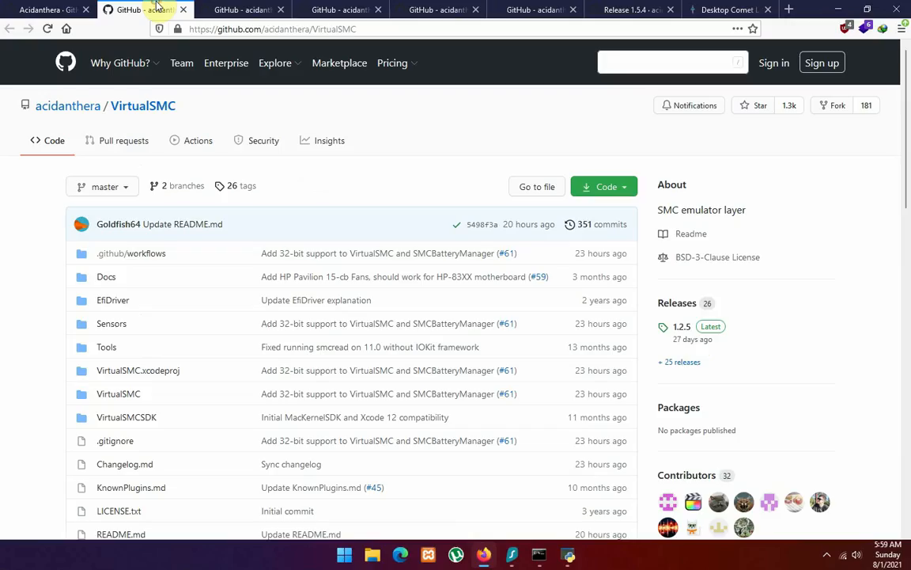
click(684, 328)
scroll(356, 378, down, 2)
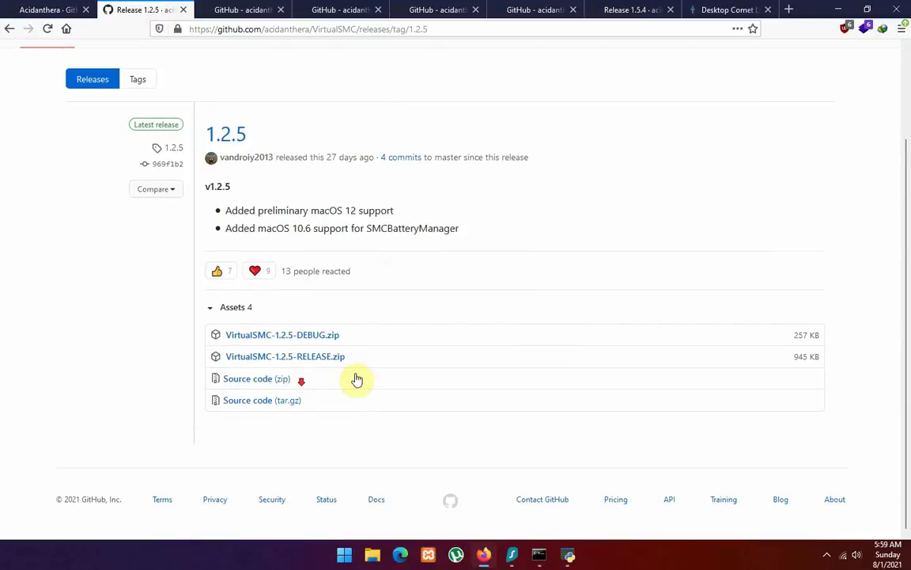
click(318, 356)
Open AppleALC's latest release, 1.6.2, and start the pending VirtualSMC download.
click(240, 10)
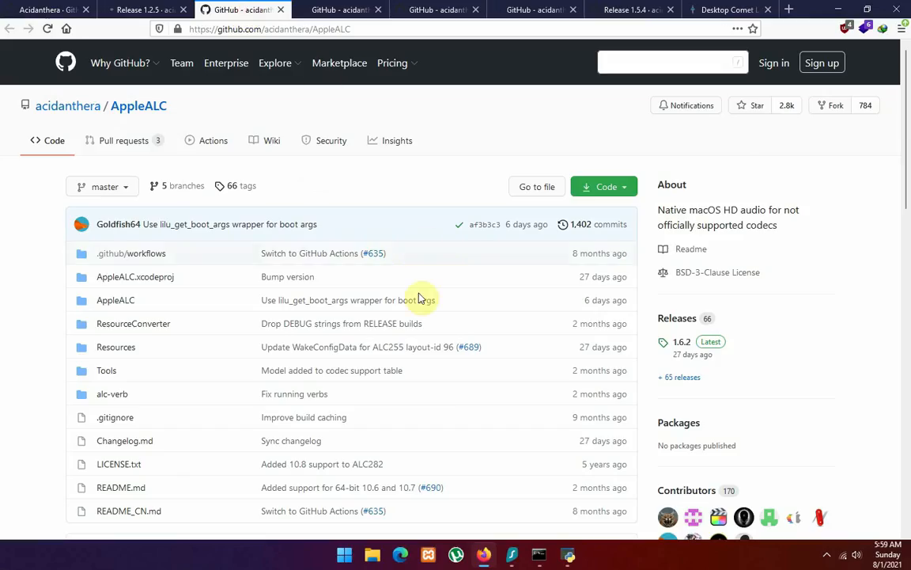
click(682, 344)
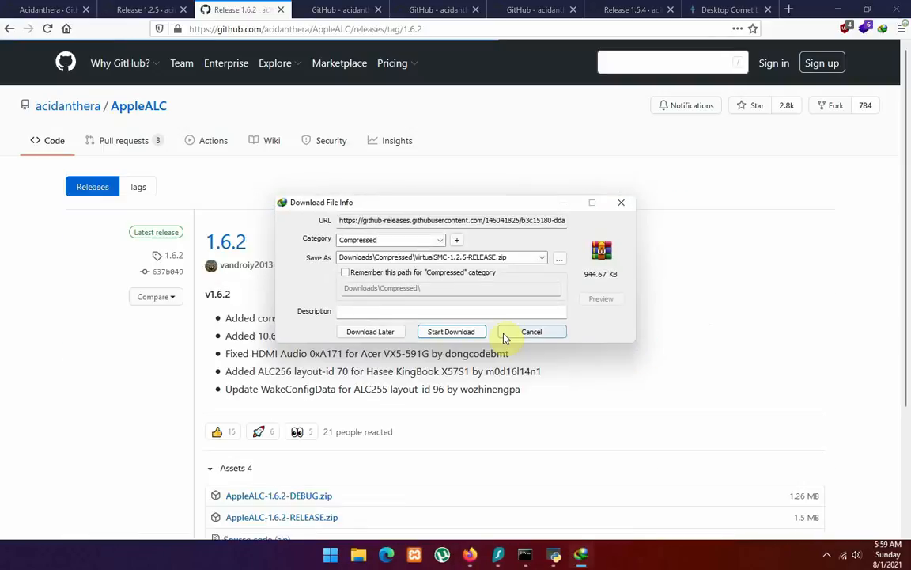
click(458, 333)
Download AppleALC-1.6.2-RELEASE.zip from the release assets, dismissing the VirtualSMC completion notice.
scroll(328, 425, down, 2)
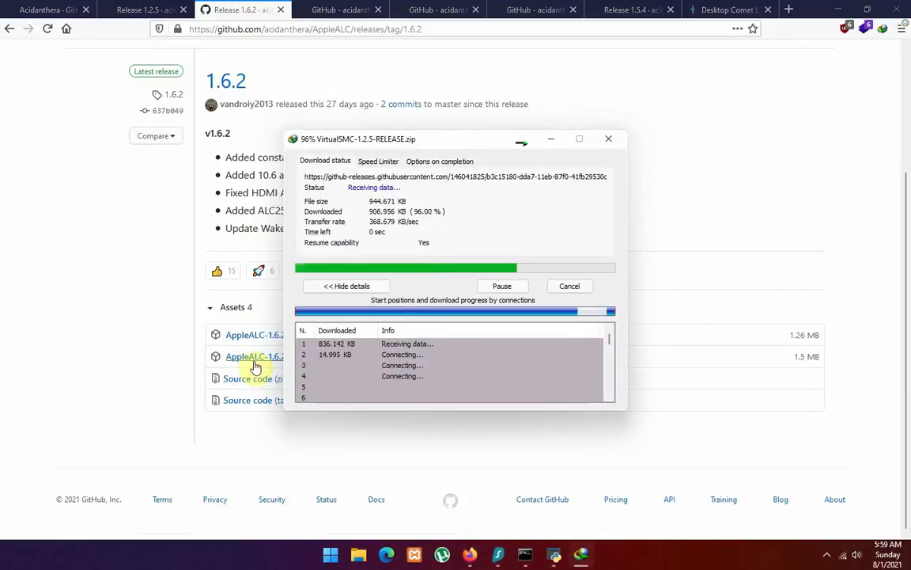
click(305, 358)
click(567, 312)
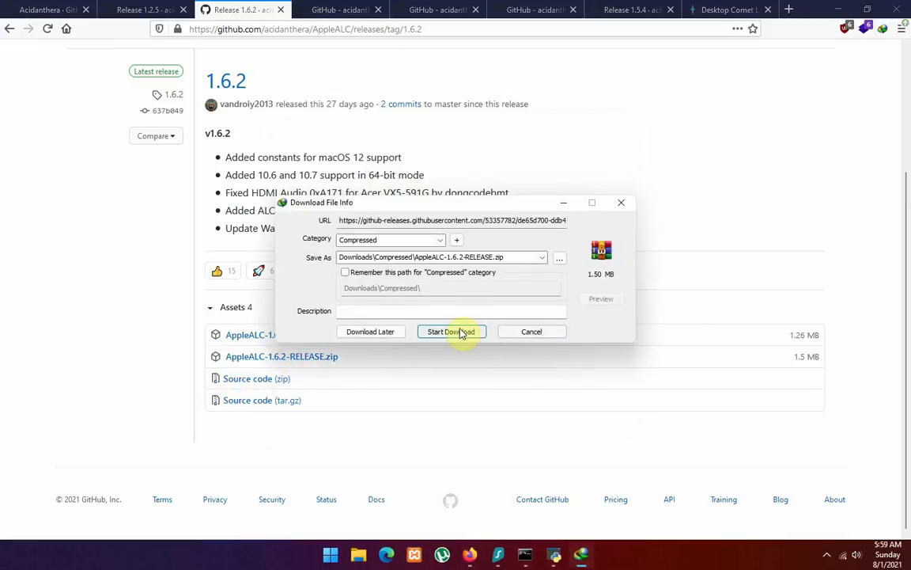
click(439, 332)
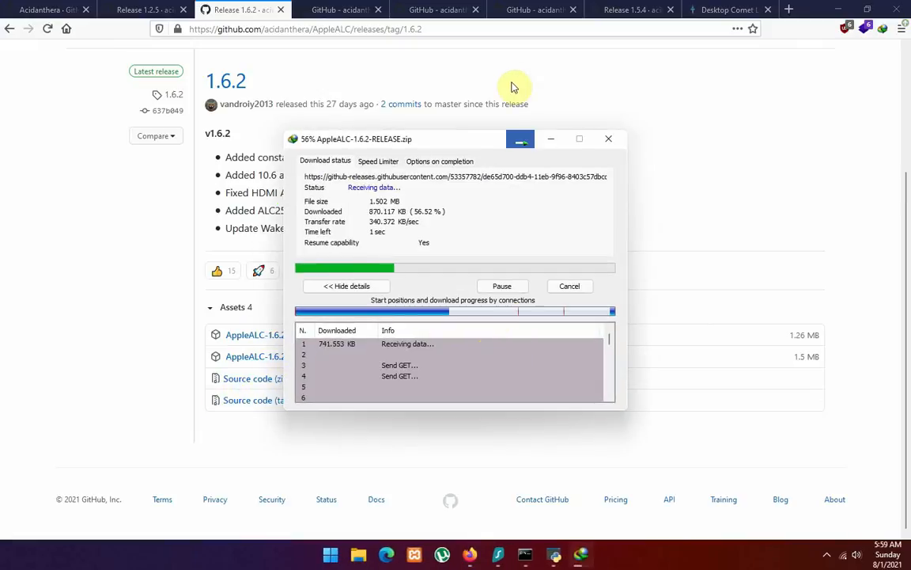
Close the AppleALC and VirtualSMC browser tabs and dismiss the AppleALC download completion notice.
click(548, 136)
click(281, 9)
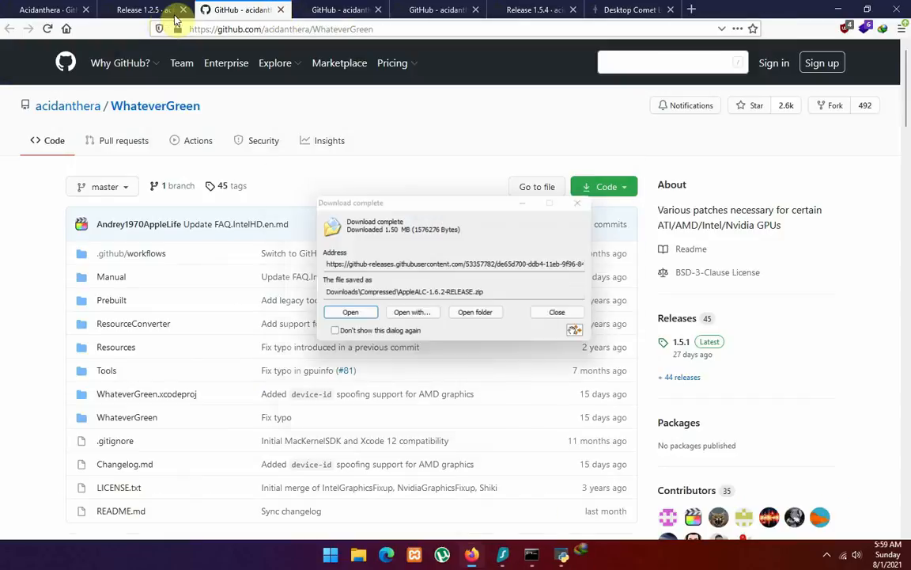
click(183, 10)
click(231, 9)
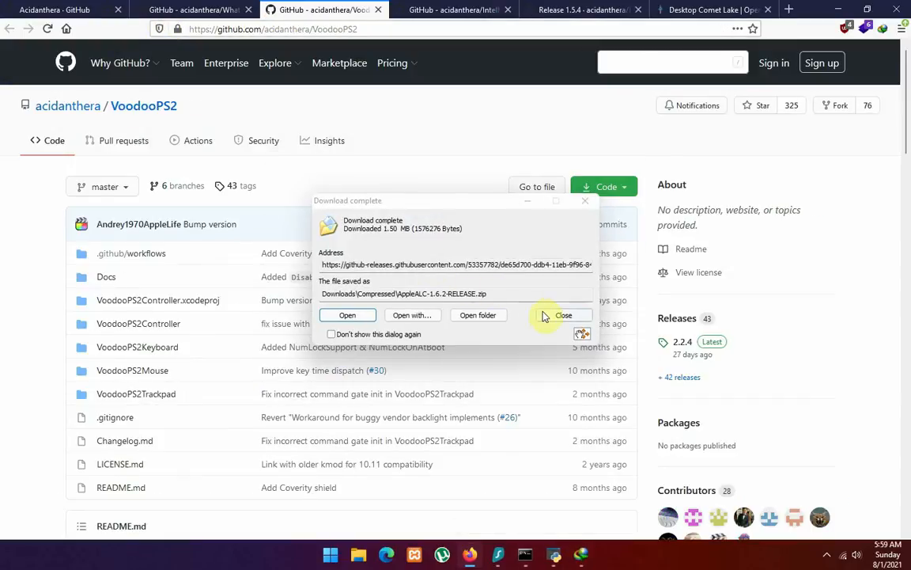
click(546, 315)
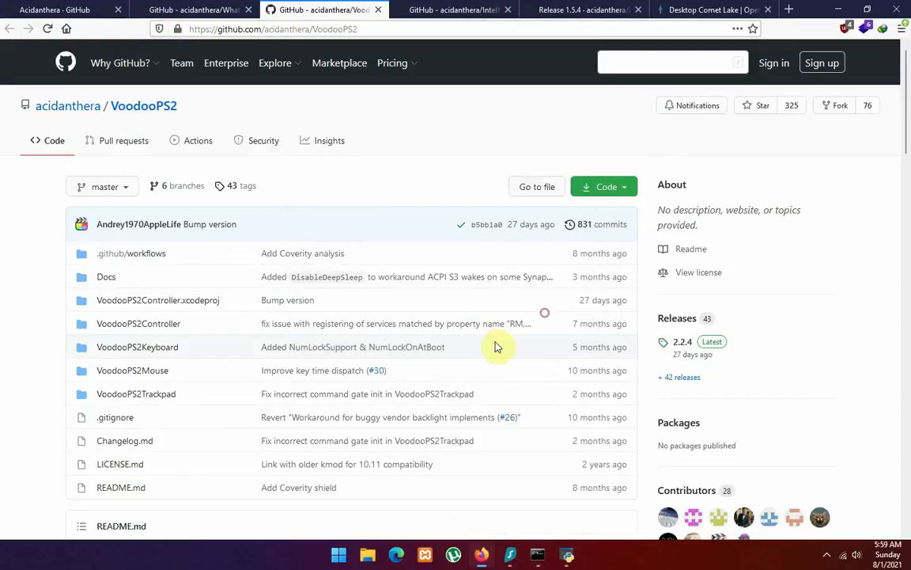
Download VoodooPS2Controller-2.2.4-RELEASE.zip from VoodooPS2's latest release, 2.2.4, and dismiss the completion notice.
click(687, 346)
scroll(340, 333, down, 2)
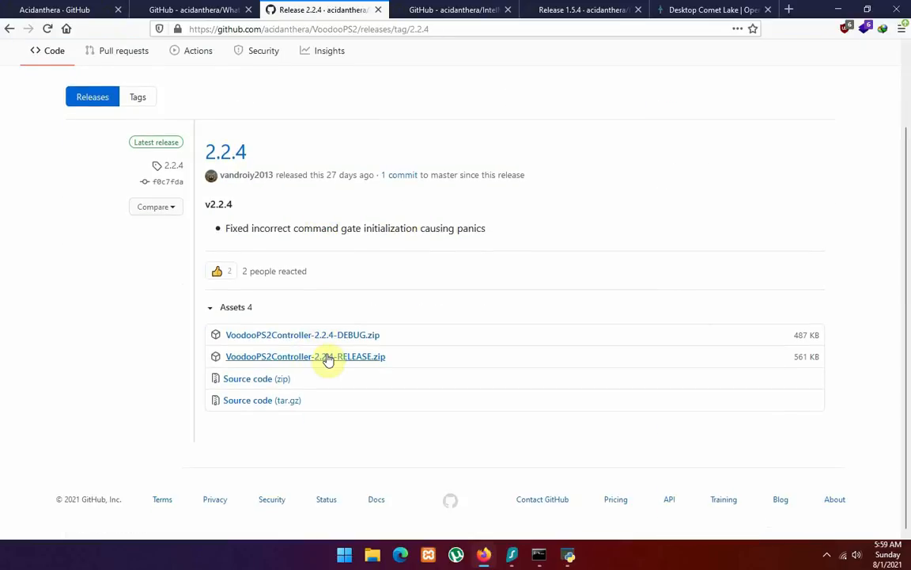
click(327, 361)
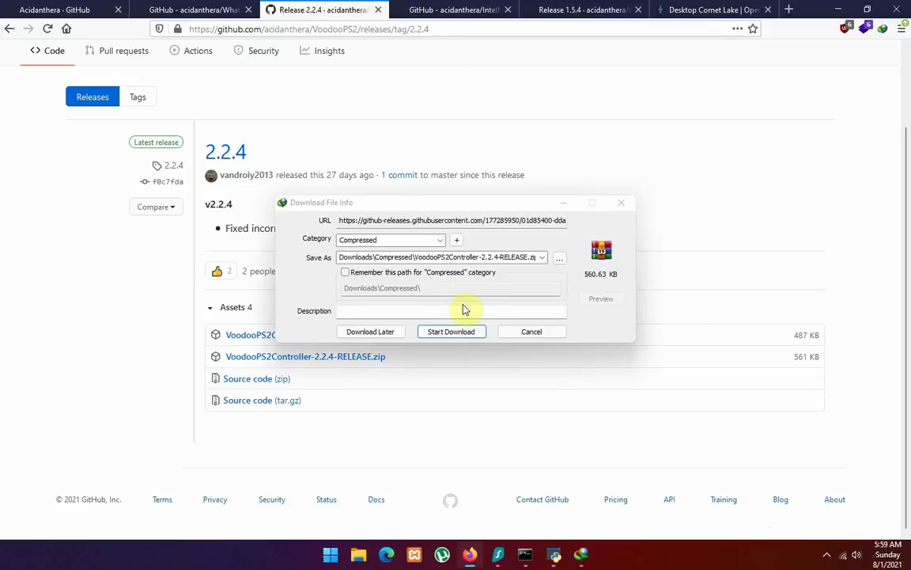
click(461, 332)
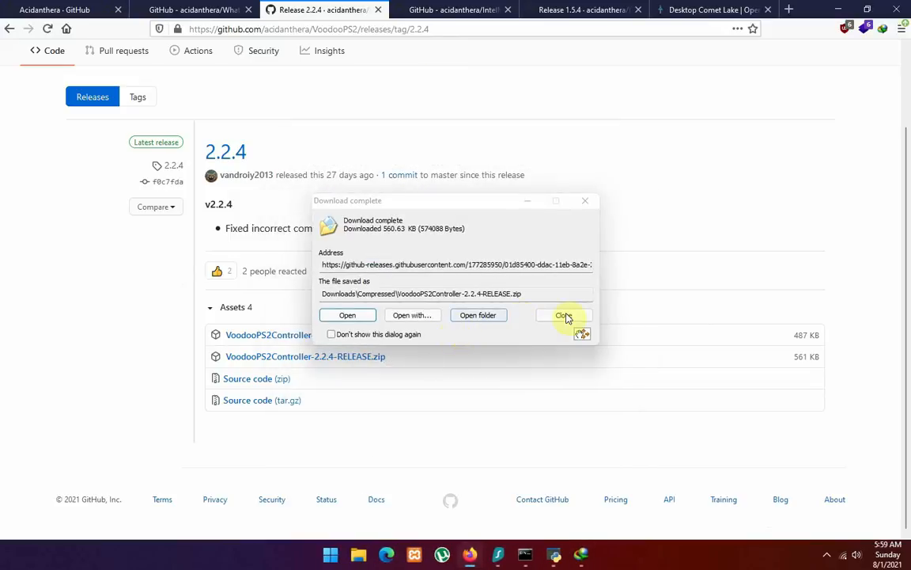
click(563, 316)
Open the IntelMausi repository's latest release, 1.0.7, and download IntelMausi-1.0.7-RELEASE.zip.
click(447, 11)
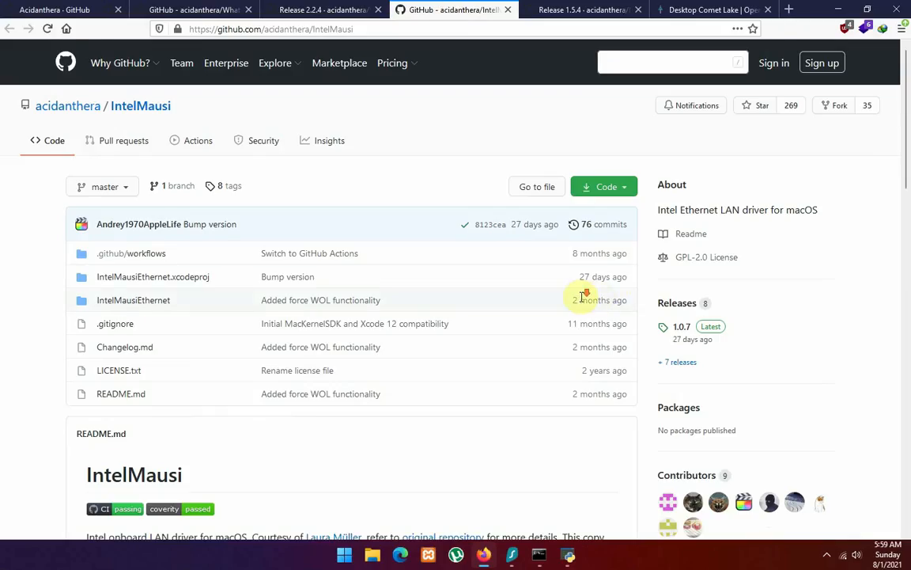
scroll(672, 285, down, 1)
click(682, 266)
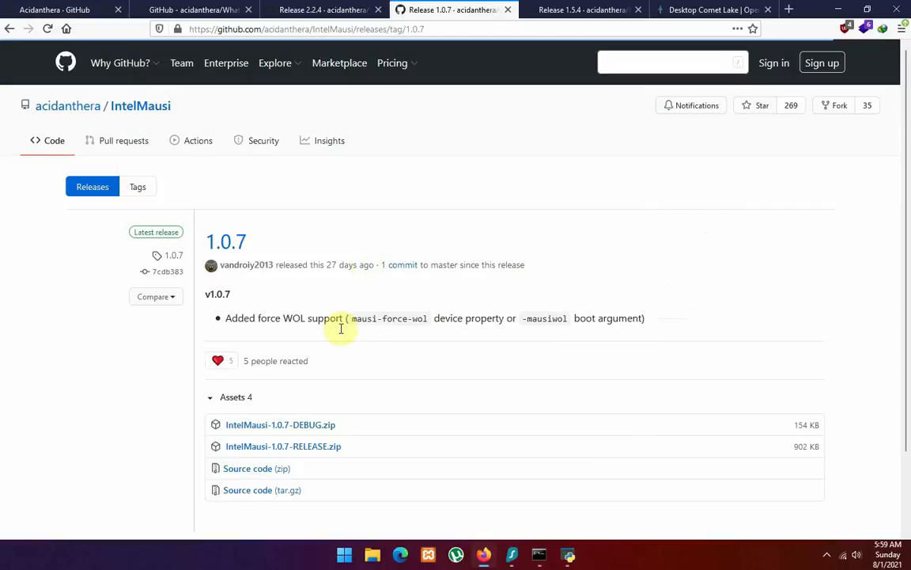
scroll(309, 396, down, 2)
click(304, 360)
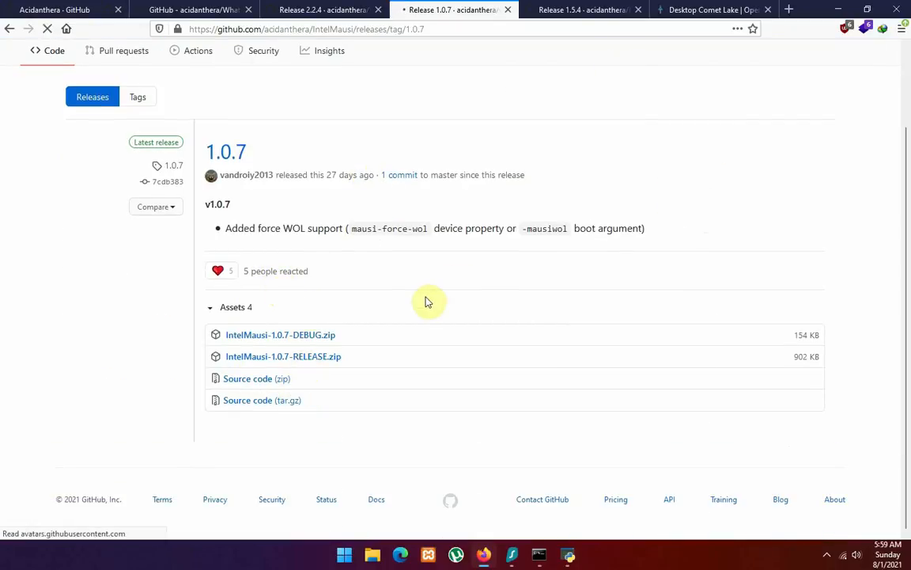
click(465, 329)
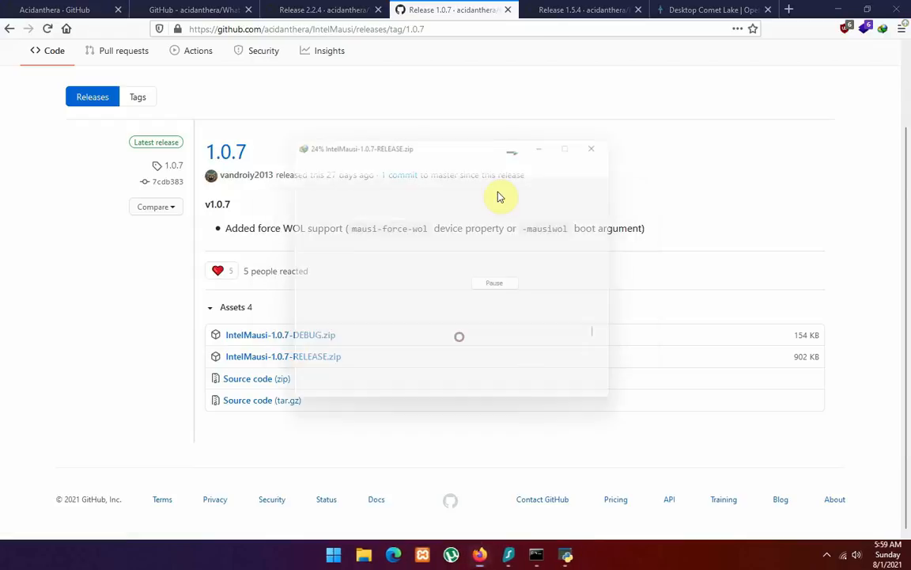
Close the IntelMausi, VoodooPS2 and WhateverGreen browser tabs and dismiss the IntelMausi download completion notice.
click(510, 10)
click(372, 11)
click(378, 10)
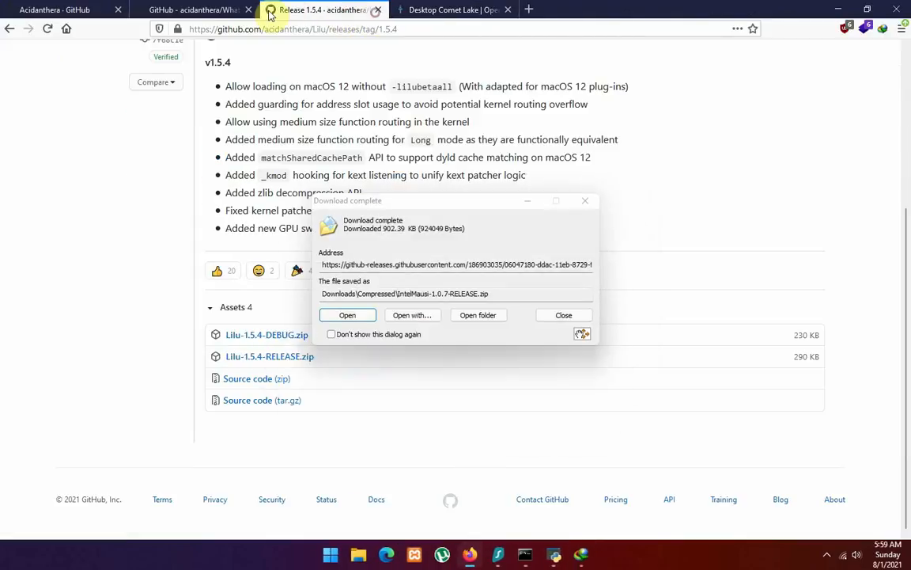
click(227, 16)
click(248, 11)
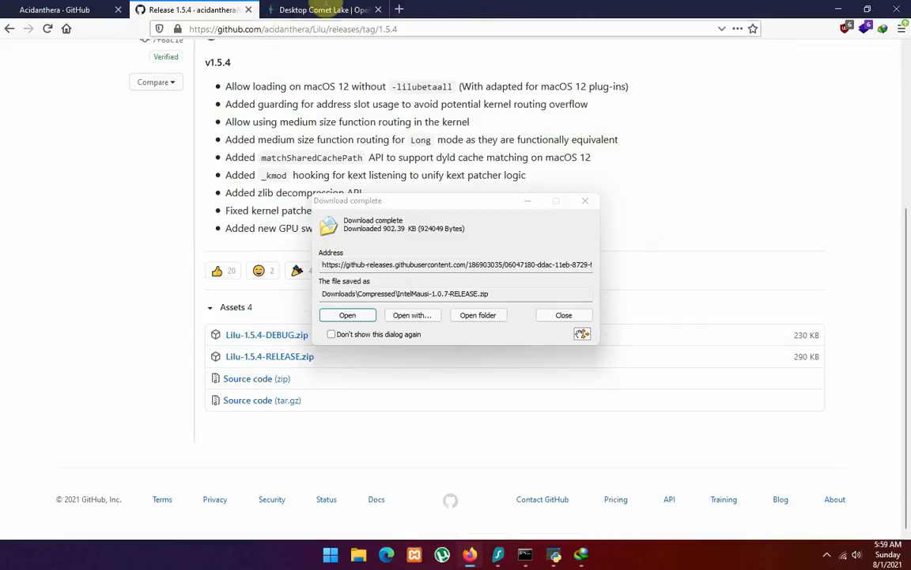
click(324, 10)
click(194, 10)
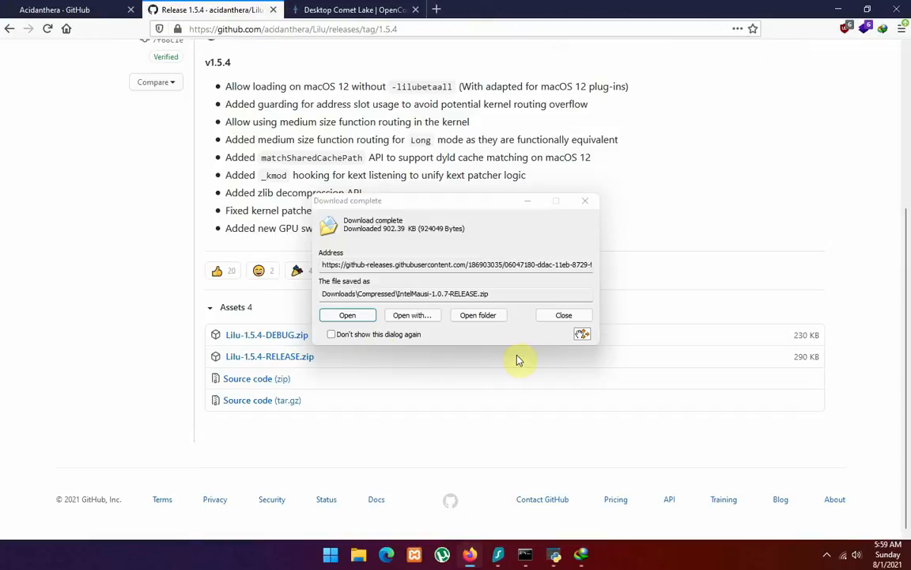
click(563, 316)
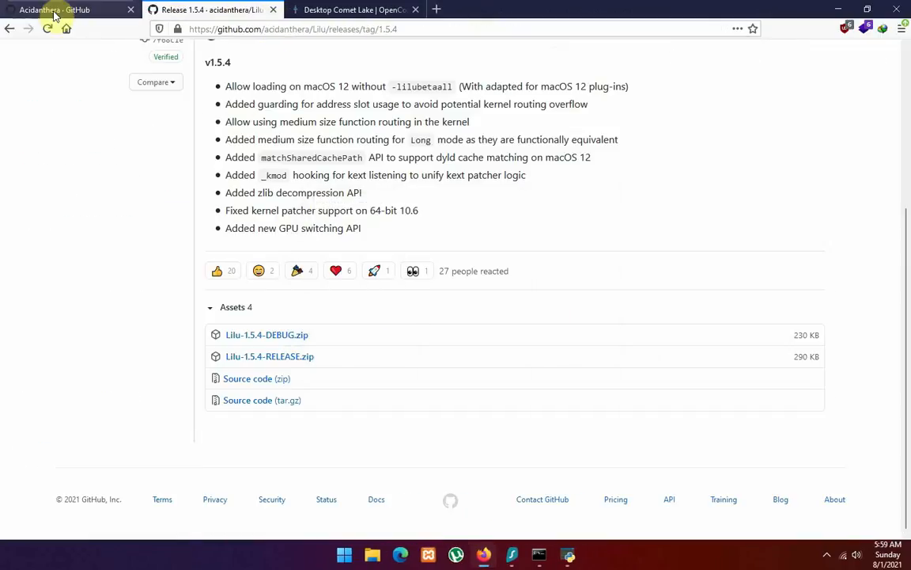
Scan the rest of Acidanthera's repository list and search the web for "usbinject all" in a new browser tab.
click(39, 10)
scroll(303, 295, down, 5)
scroll(300, 285, down, 4)
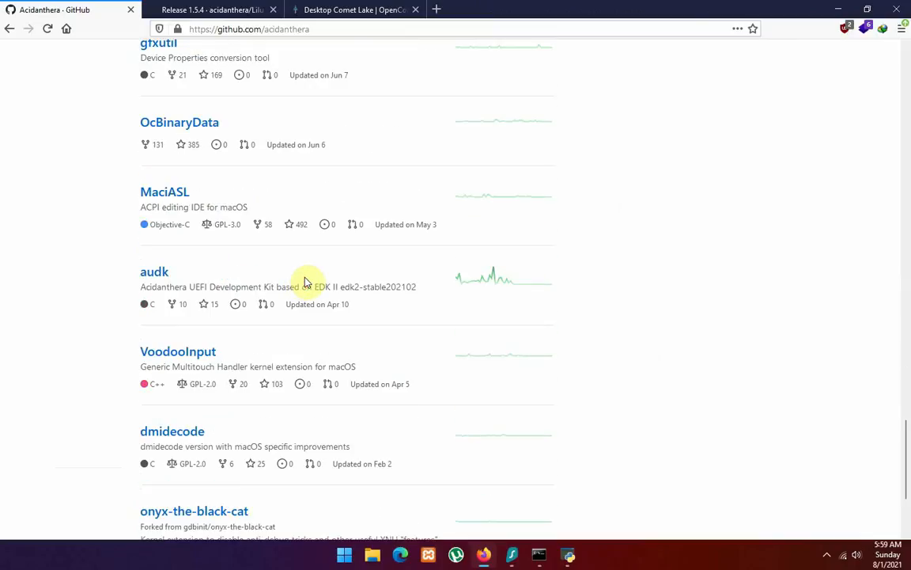
scroll(322, 272, down, 3)
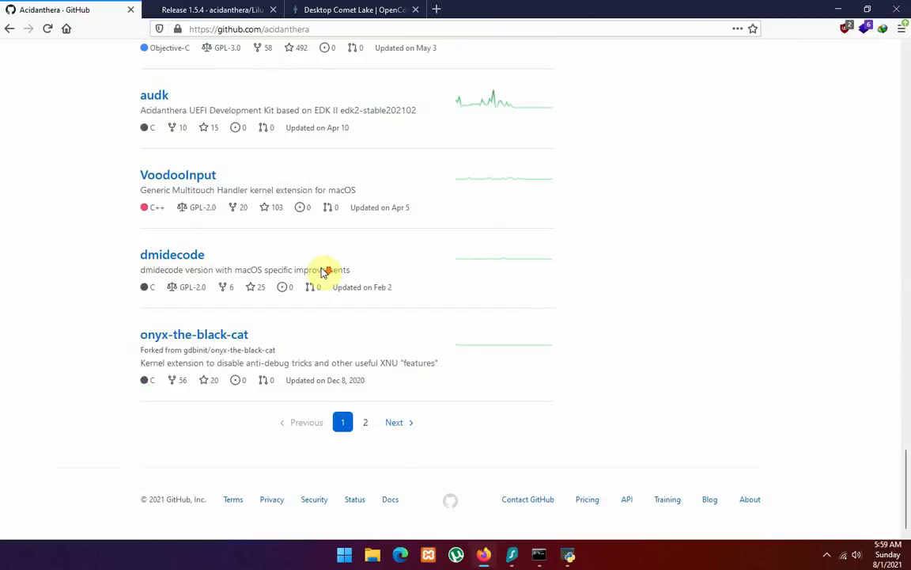
click(436, 9)
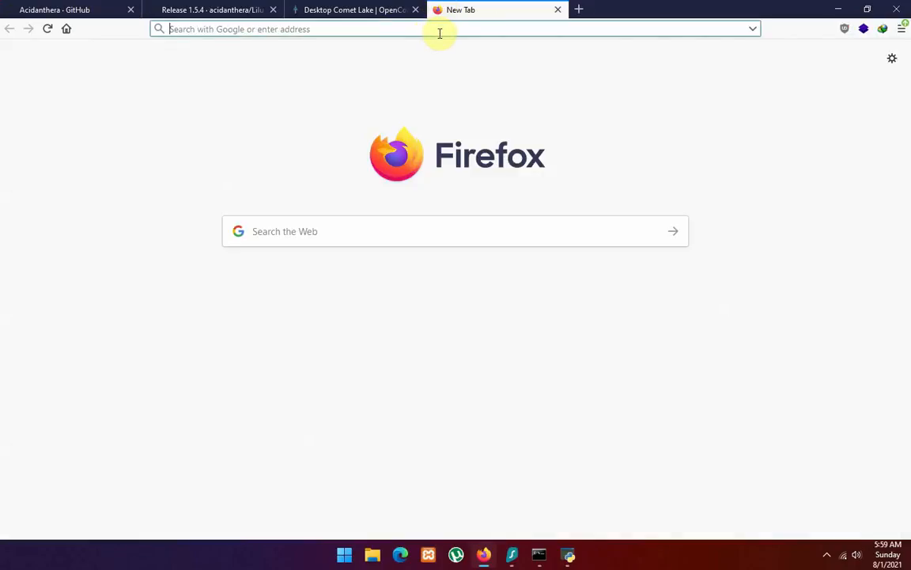
text(usbinject all)
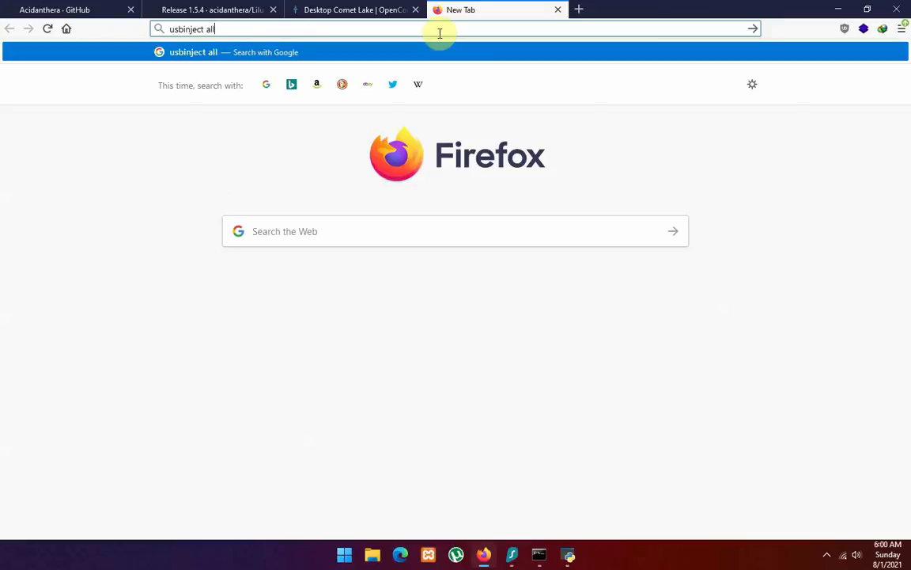
key(Return)
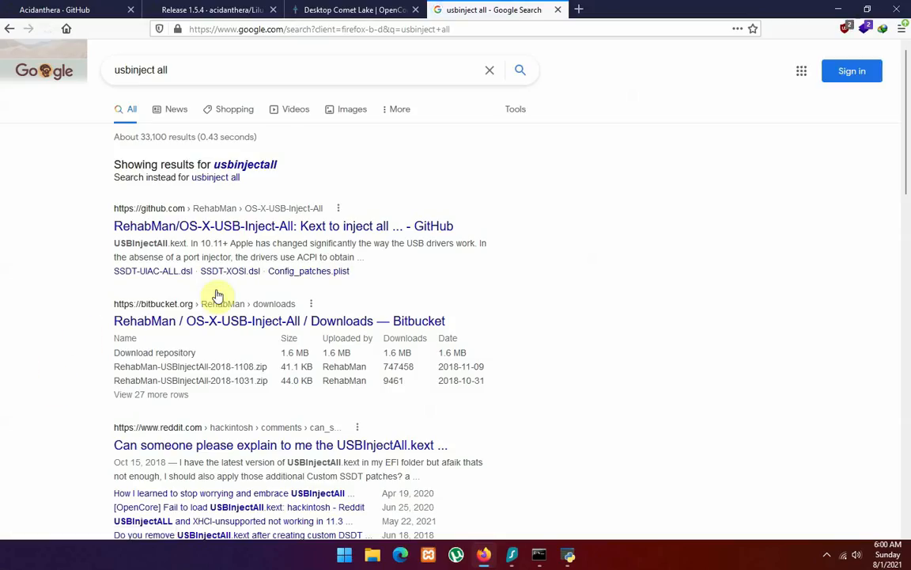
Browse the web results for the USBInjectAll kext, switching to the corrected query "usbinjectall".
scroll(135, 431, down, 3)
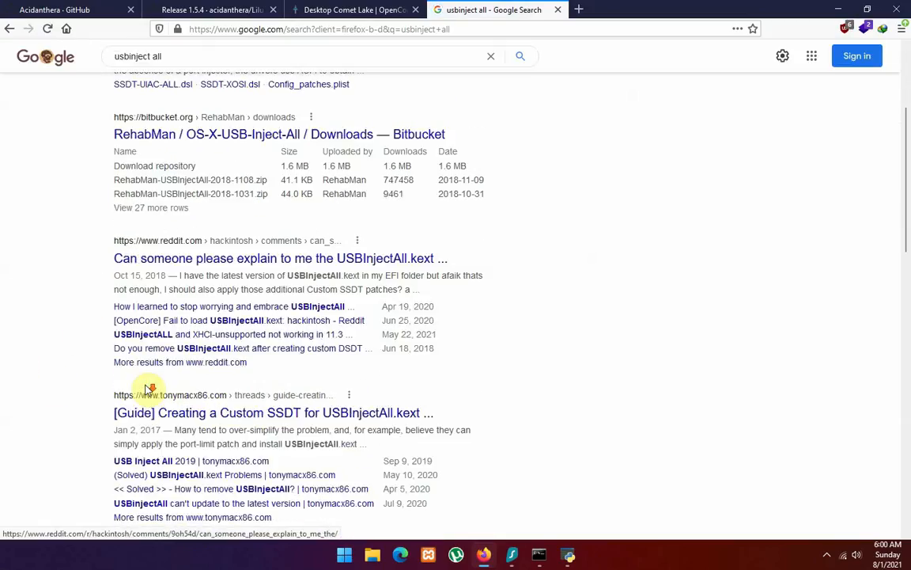
scroll(72, 364, down, 5)
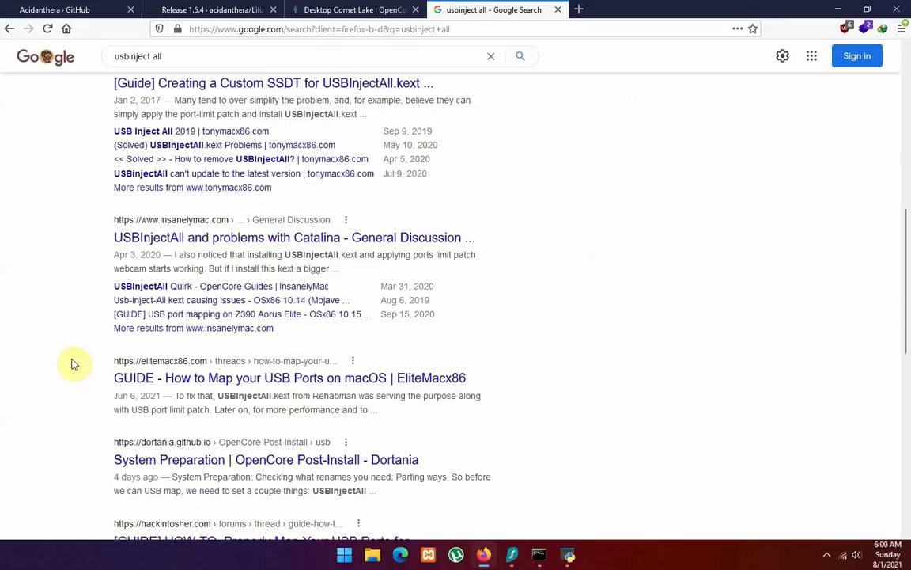
scroll(73, 364, up, 9)
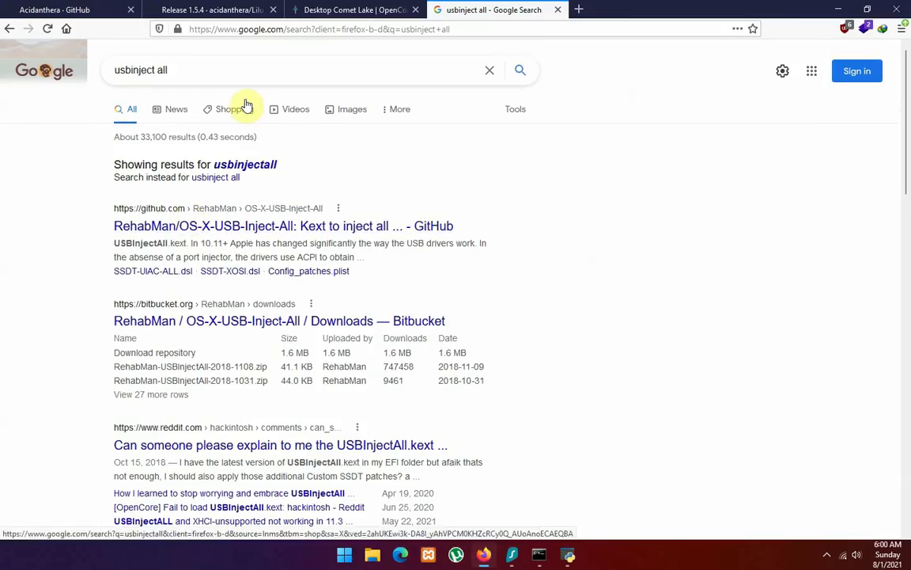
click(258, 170)
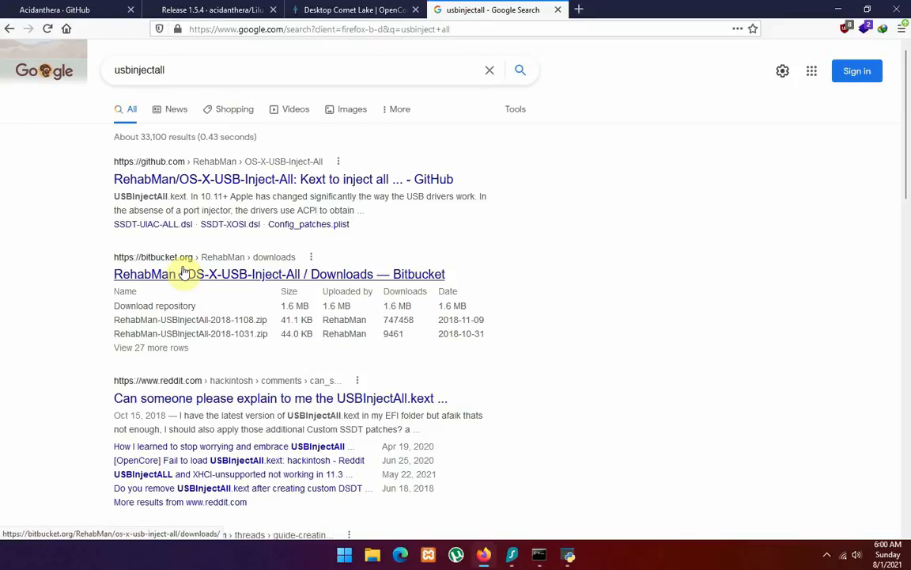
scroll(184, 271, down, 3)
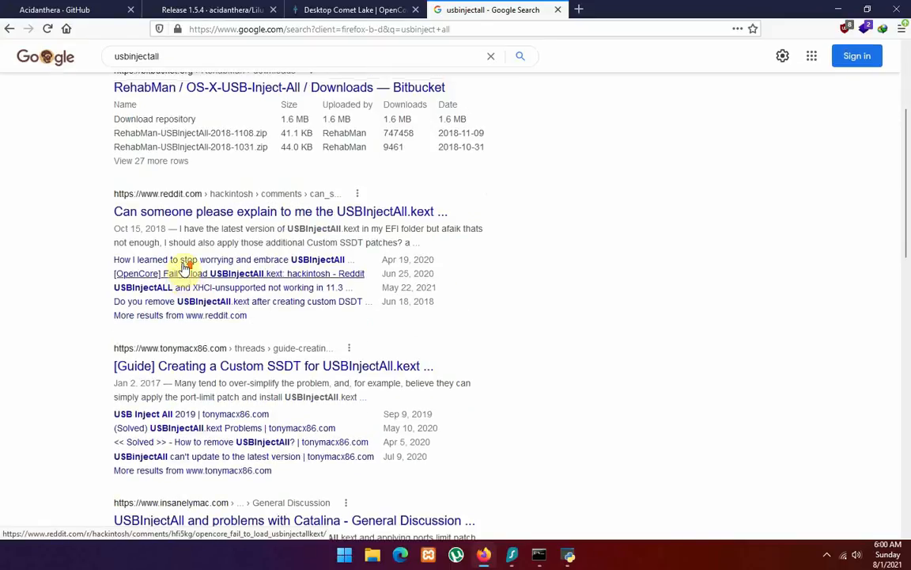
scroll(182, 271, up, 3)
Refine the web search to "usbinjectall opencore" and look through the results for a GitHub source of the kext.
click(194, 69)
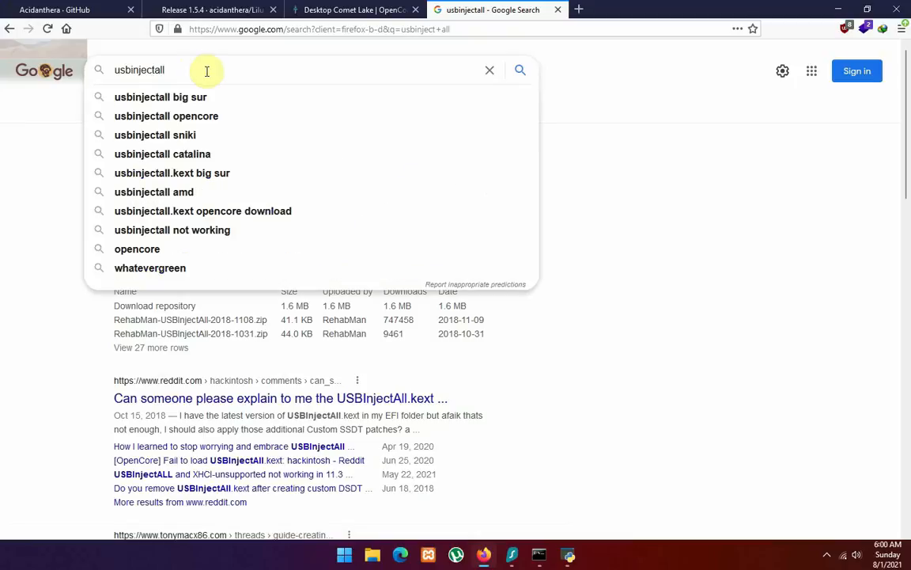
text(opencore)
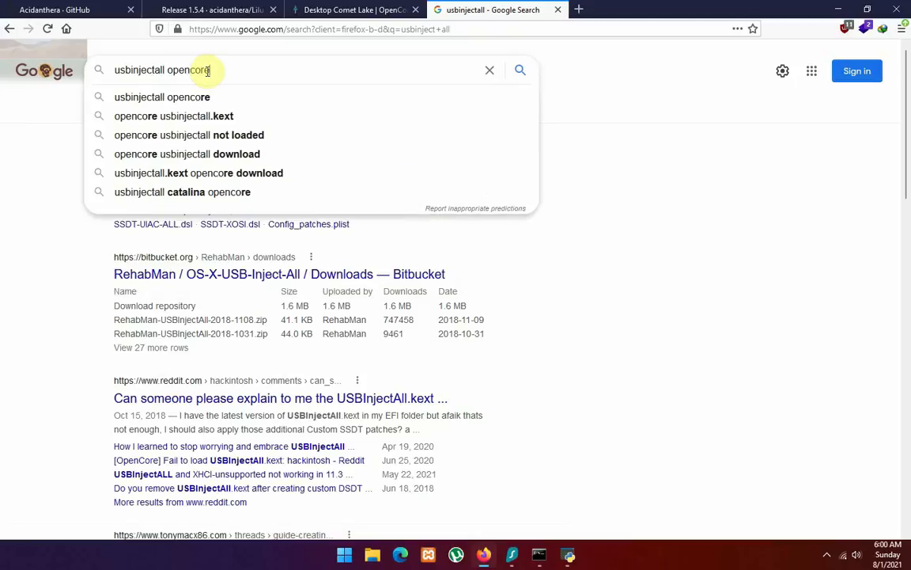
key(Return)
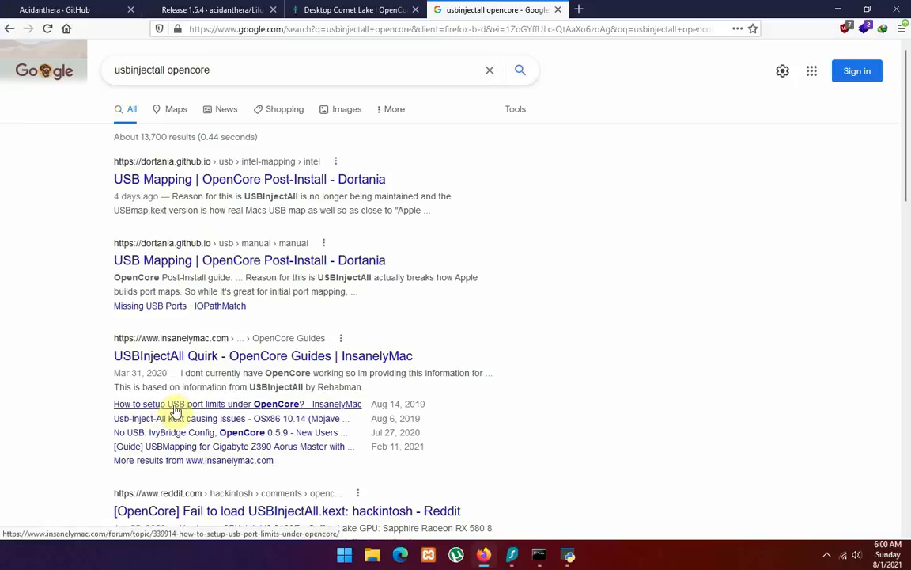
scroll(172, 419, down, 3)
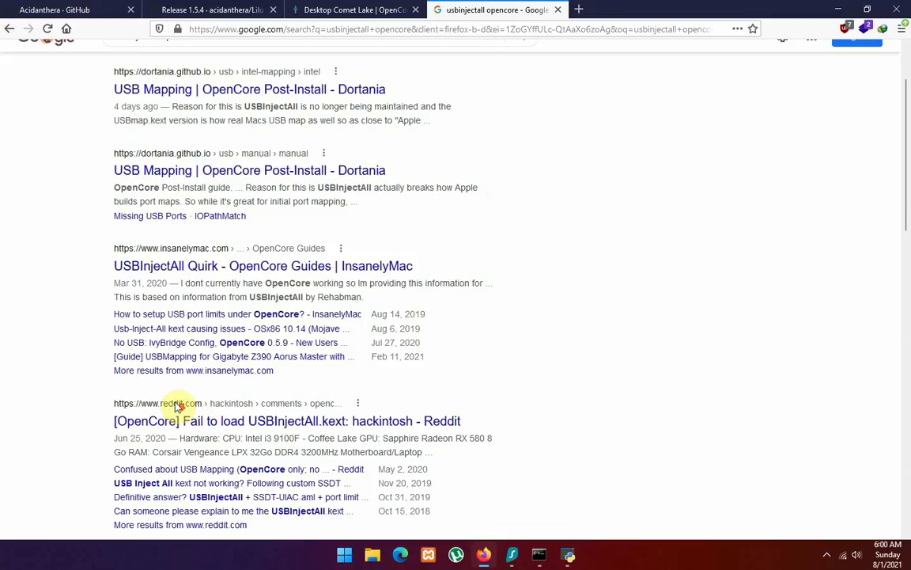
scroll(177, 429, down, 3)
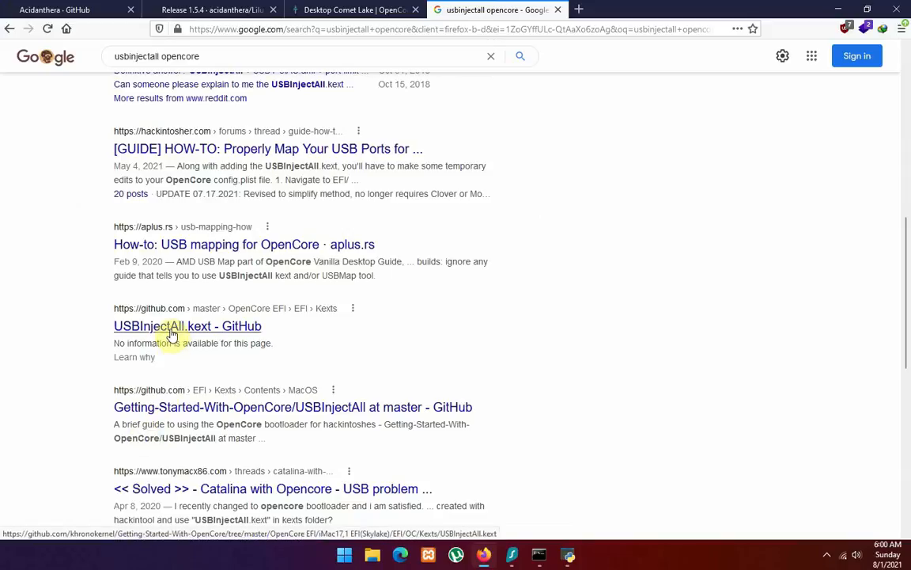
Check both Getting-Started-With-OpenCore GitHub results for USBInjectAll.kext, then close that tab and return to the Desktop Comet Lake guide.
click(193, 406)
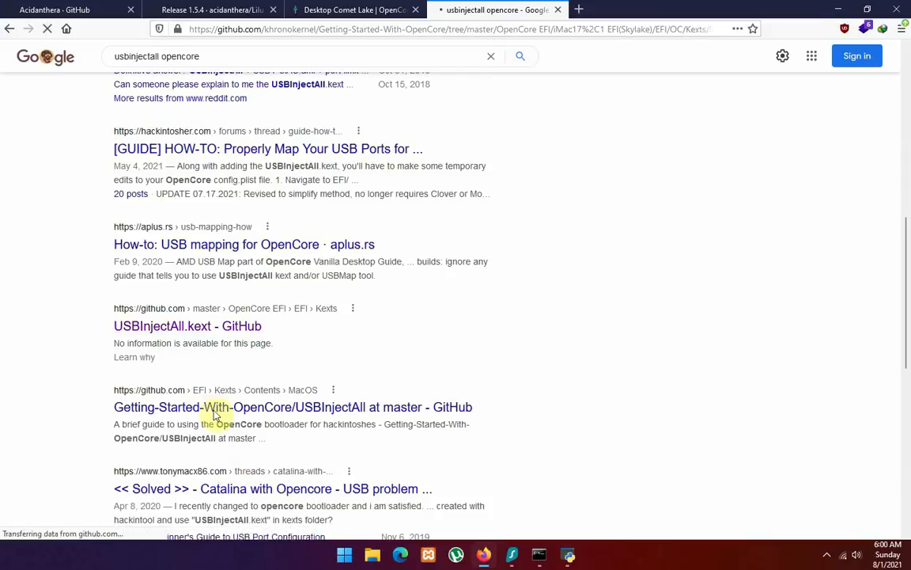
right_click(215, 412)
click(150, 354)
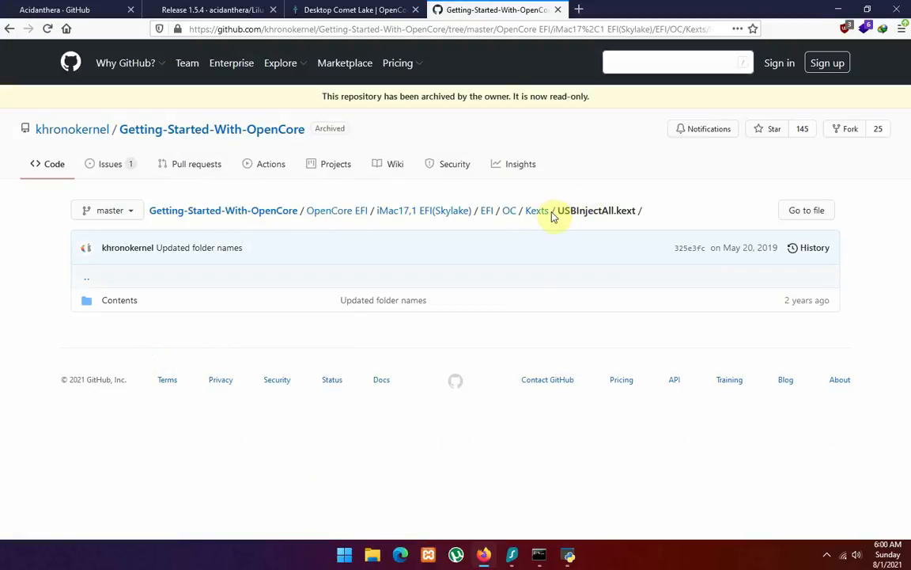
click(9, 28)
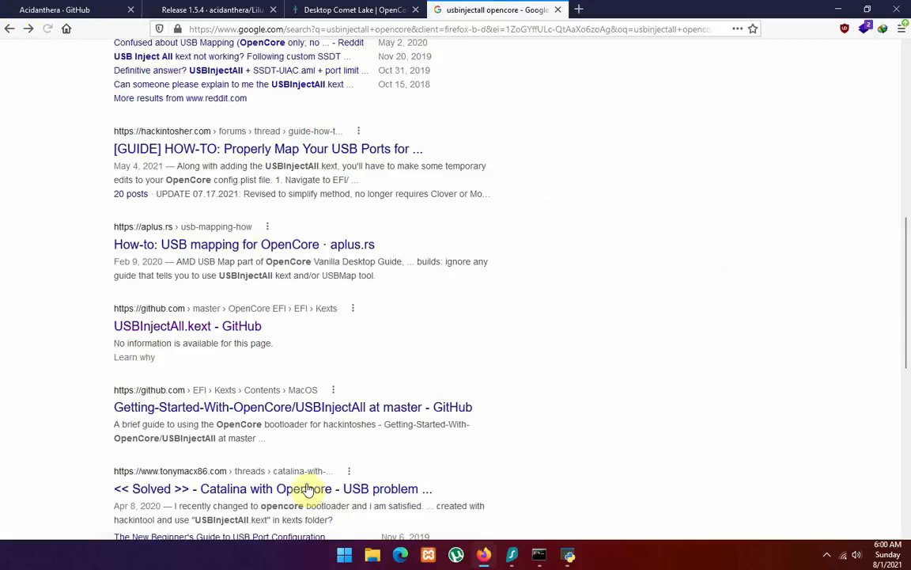
click(262, 413)
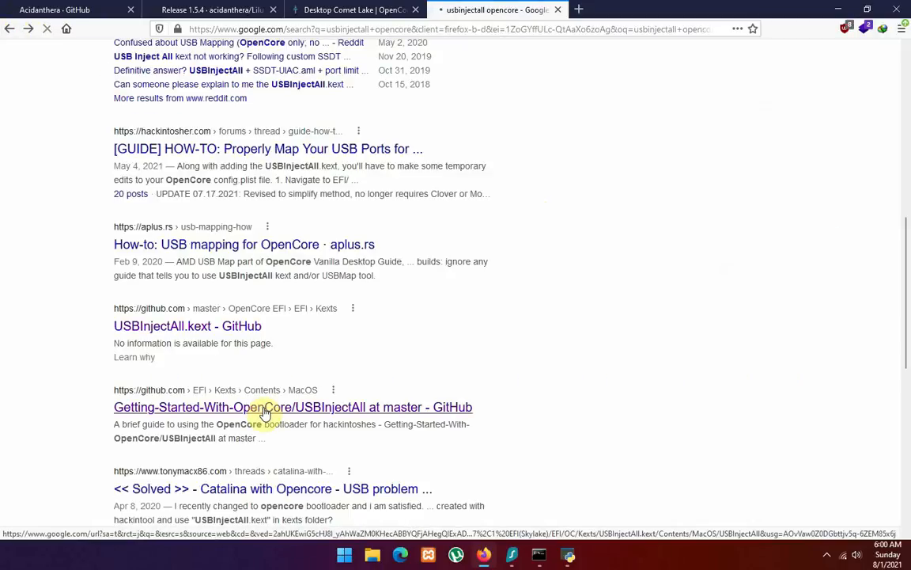
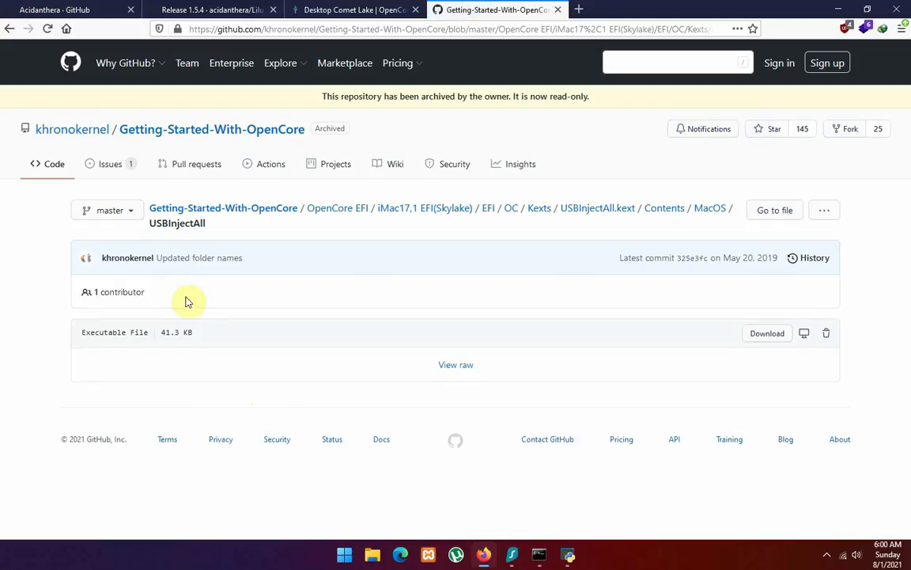
click(608, 210)
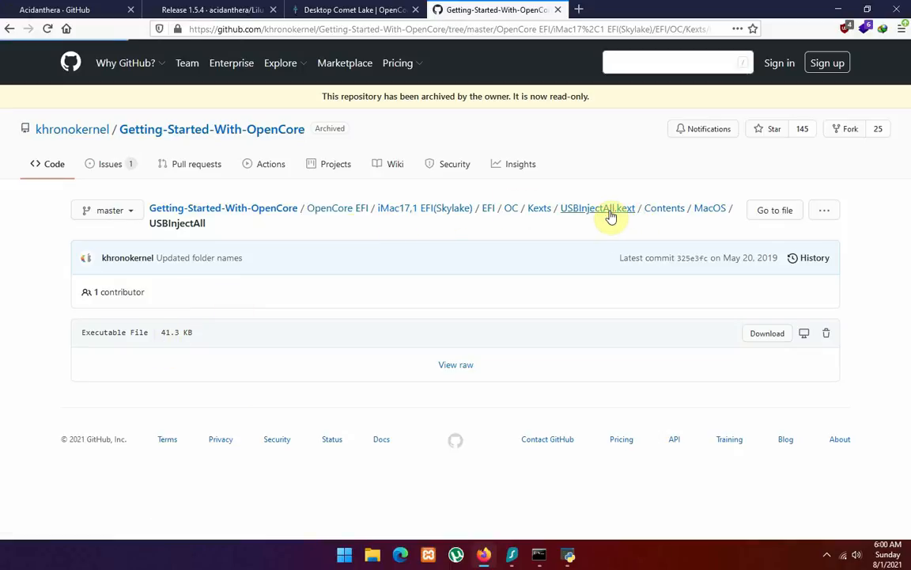
click(558, 10)
click(342, 9)
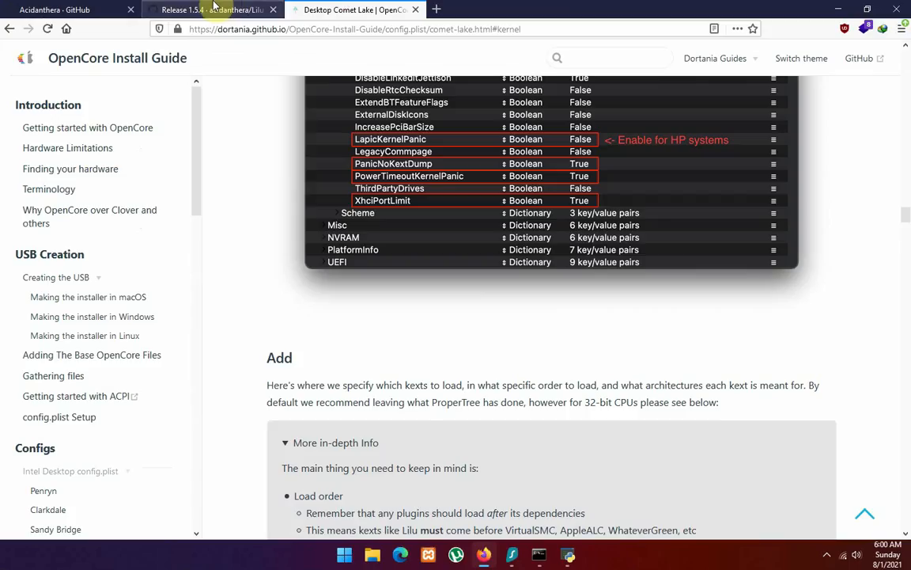
In Downloads\Compressed, delete the GenSMBIOS-master, Getting-Started-With-ACPI-master, OpenCore-0.7.1-RELEASE and ProperTree-master folders.
click(372, 555)
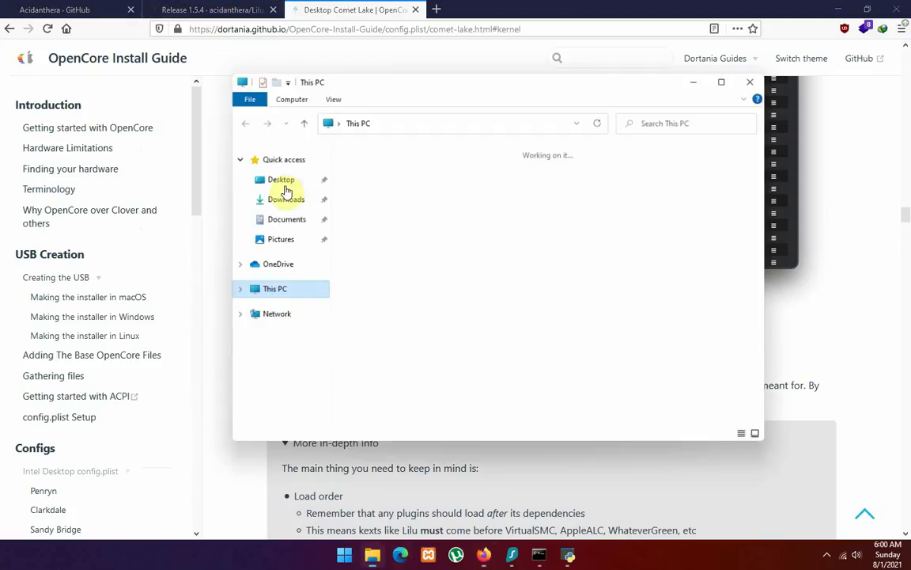
double_click(432, 215)
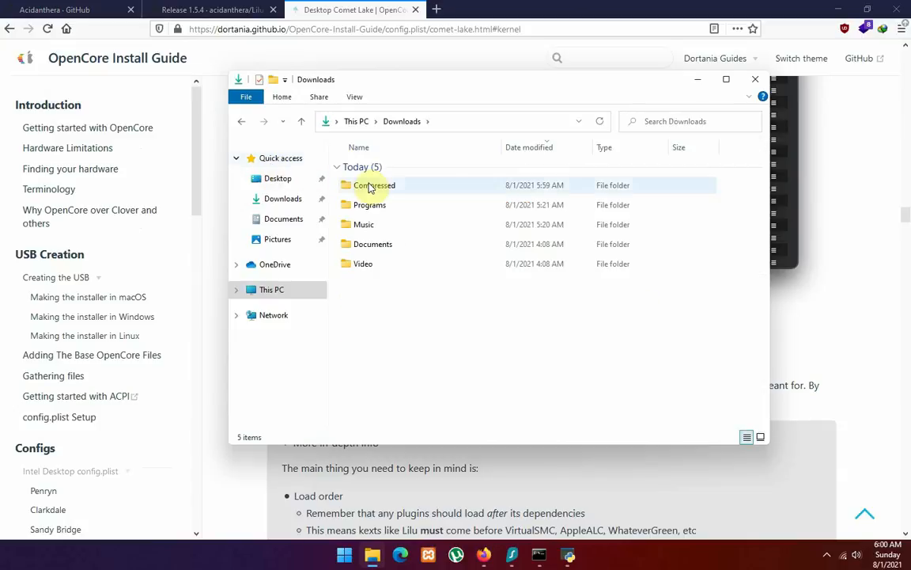
double_click(371, 182)
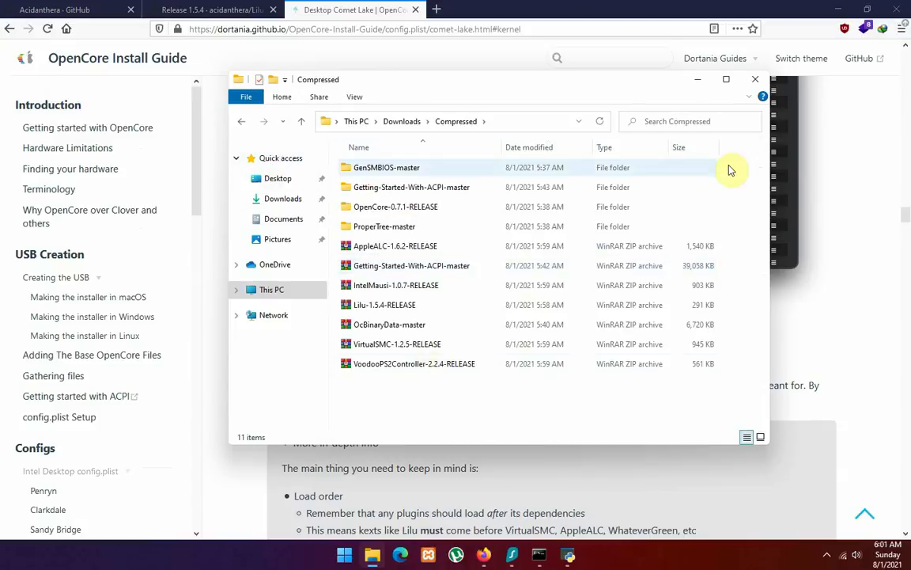
drag(727, 169, 601, 226)
right_click(362, 174)
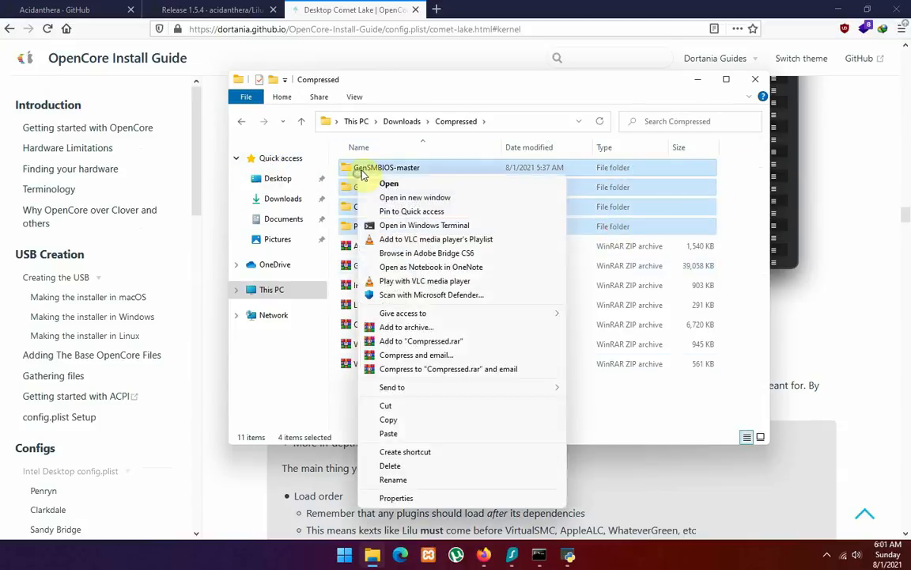
click(391, 466)
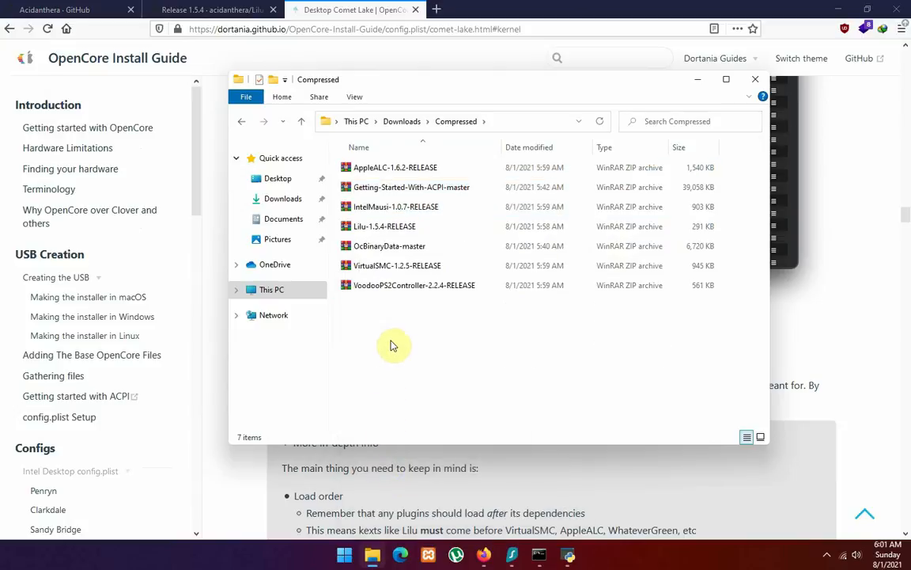
Extract every ZIP archive in the Compressed folder except OcBinaryData-master, each into its own separate folder.
drag(381, 321, 396, 184)
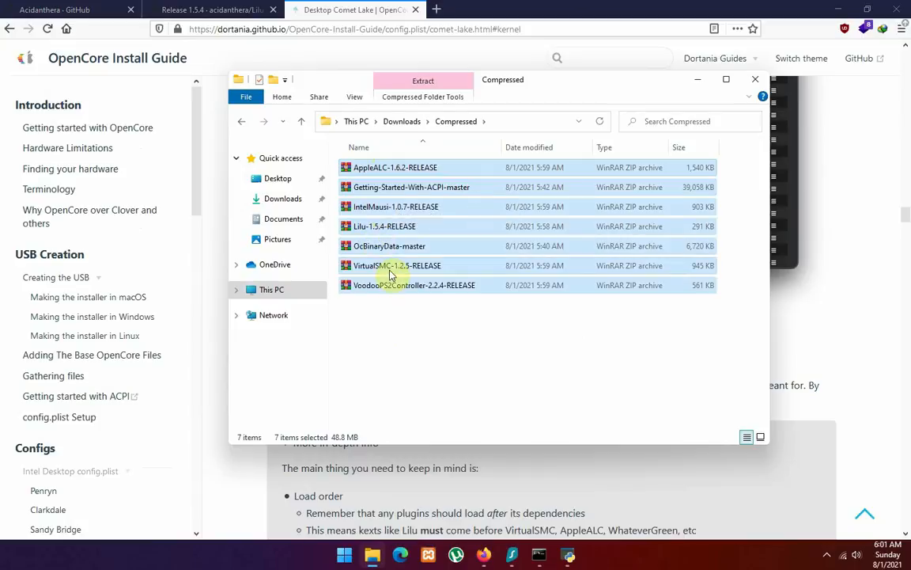
ctrl+click(366, 247)
right_click(381, 195)
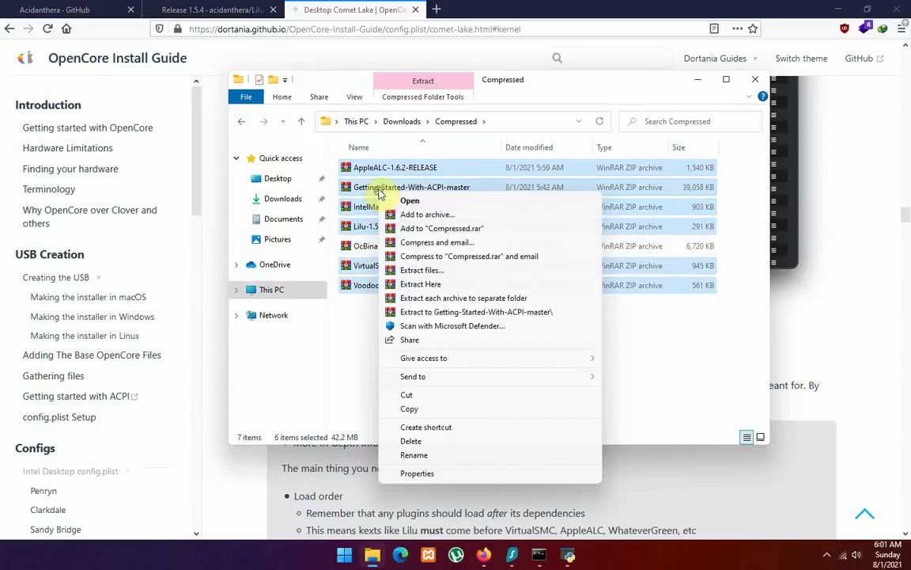
click(439, 298)
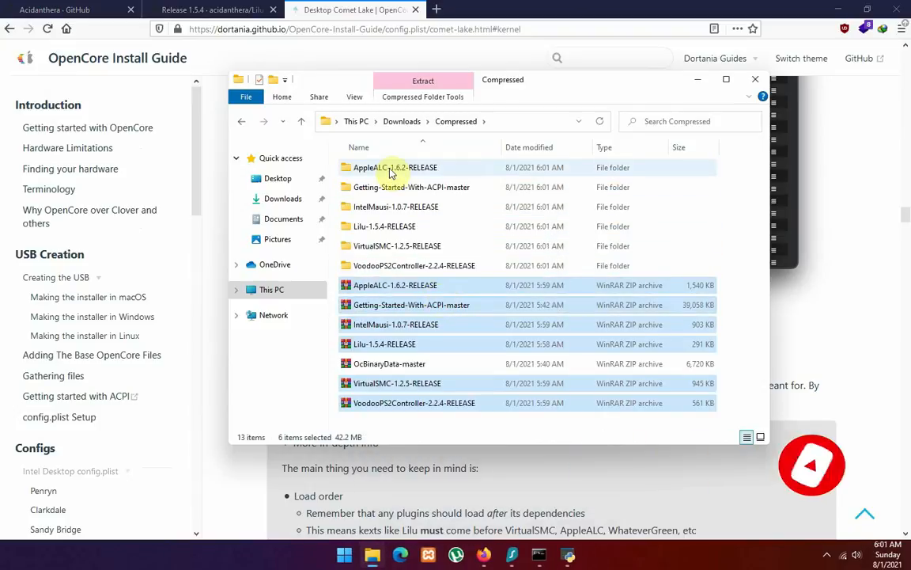
Minimize the browser and open the desktop's EFI\OC\Kexts folder in a separate window beside the Compressed folder.
click(839, 8)
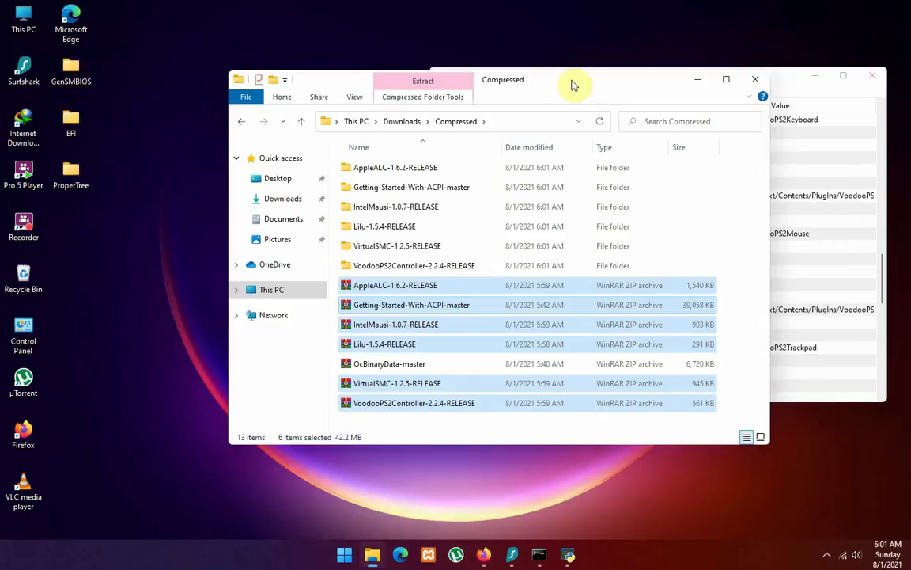
drag(575, 86, 610, 213)
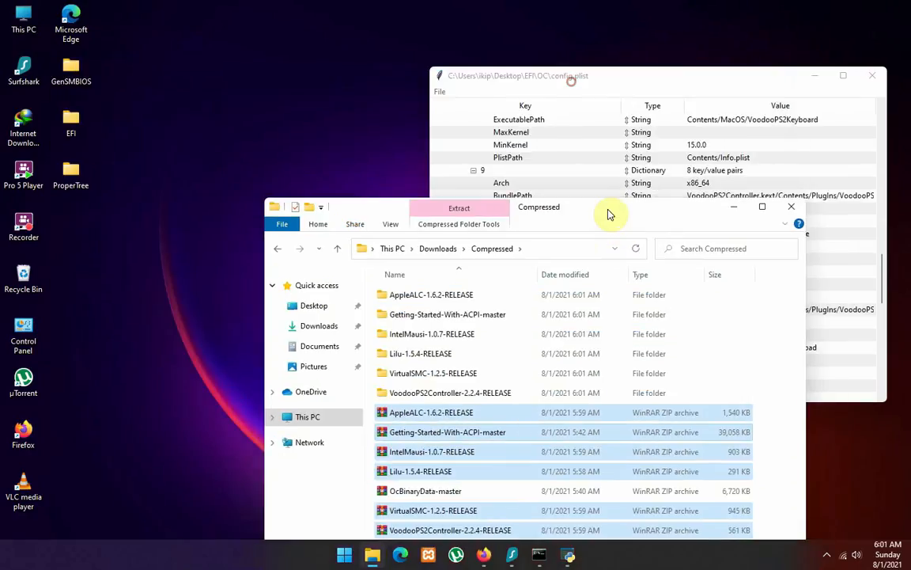
double_click(68, 129)
drag(569, 8, 348, 44)
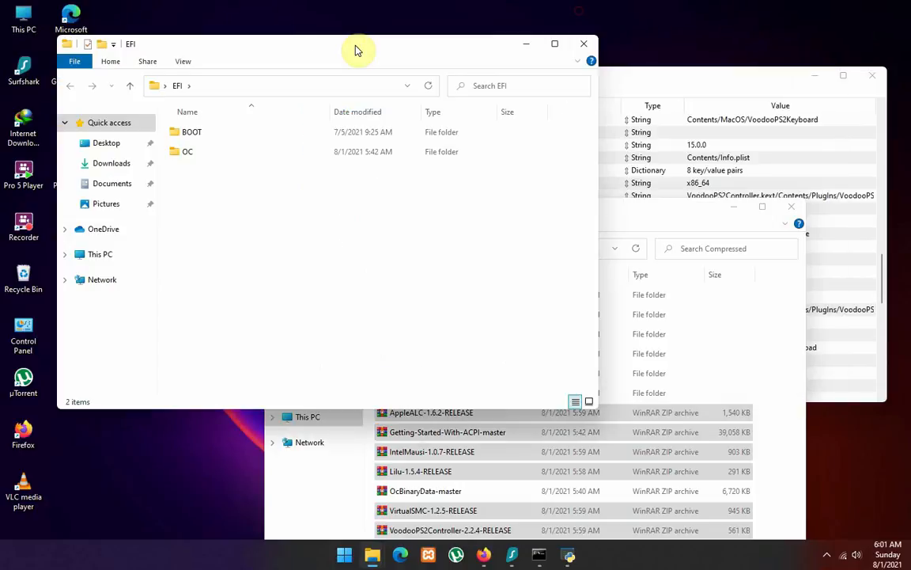
double_click(197, 154)
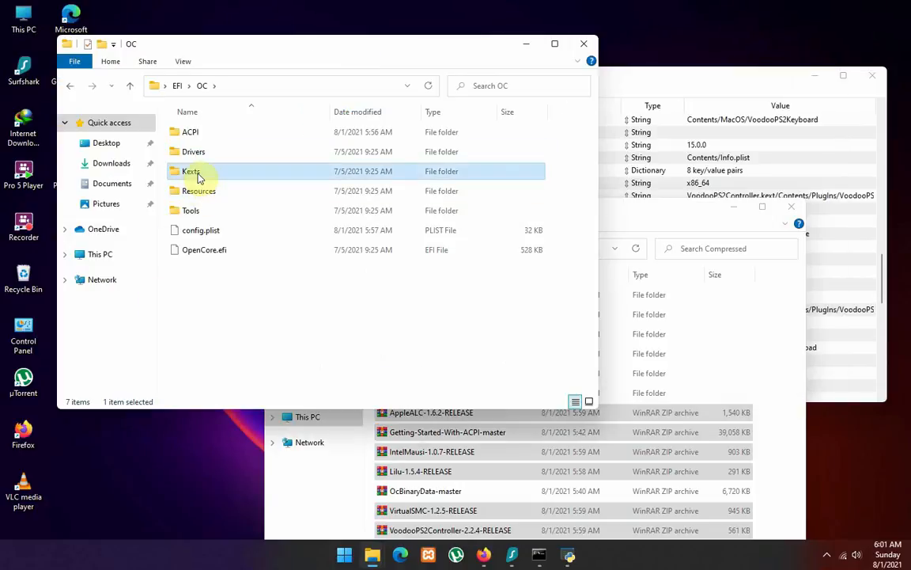
double_click(197, 173)
Move Lilu.kext from the Lilu-1.5.4-RELEASE folder into EFI\OC\Kexts and return to the Compressed folder.
click(687, 237)
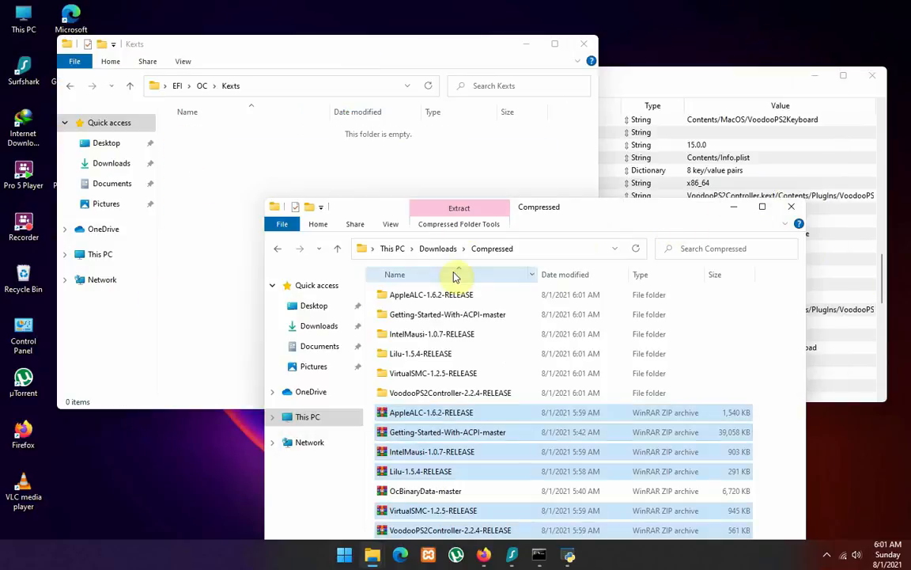
click(419, 358)
double_click(419, 358)
drag(460, 209, 562, 194)
click(506, 278)
drag(474, 281, 217, 174)
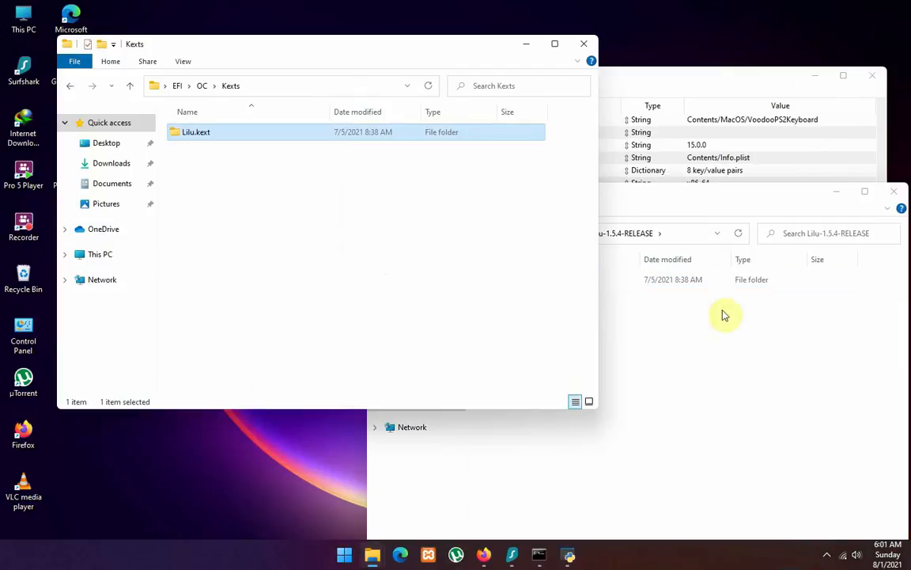
click(737, 370)
click(378, 237)
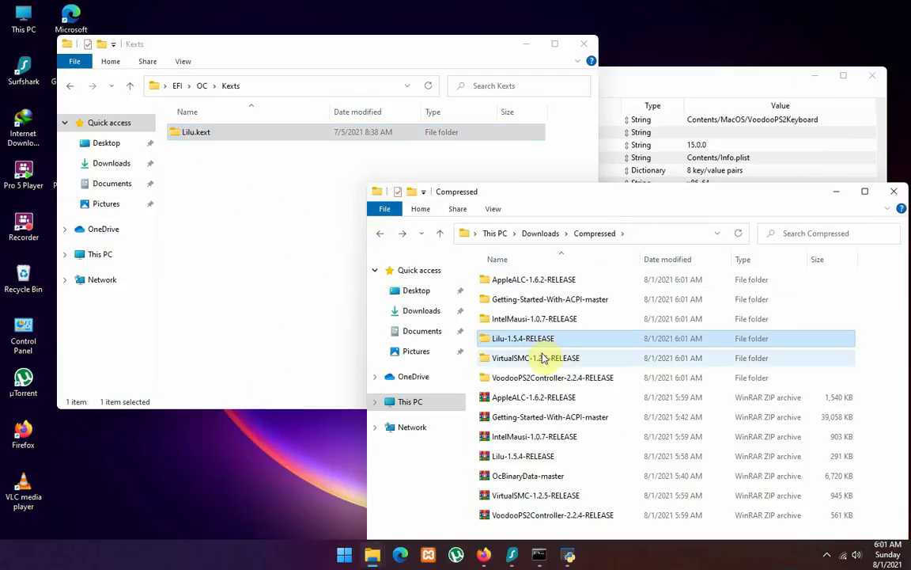
Review the Kernel Add entries in config.plist to check which kexts are listed and enabled.
click(722, 74)
scroll(685, 328, down, 4)
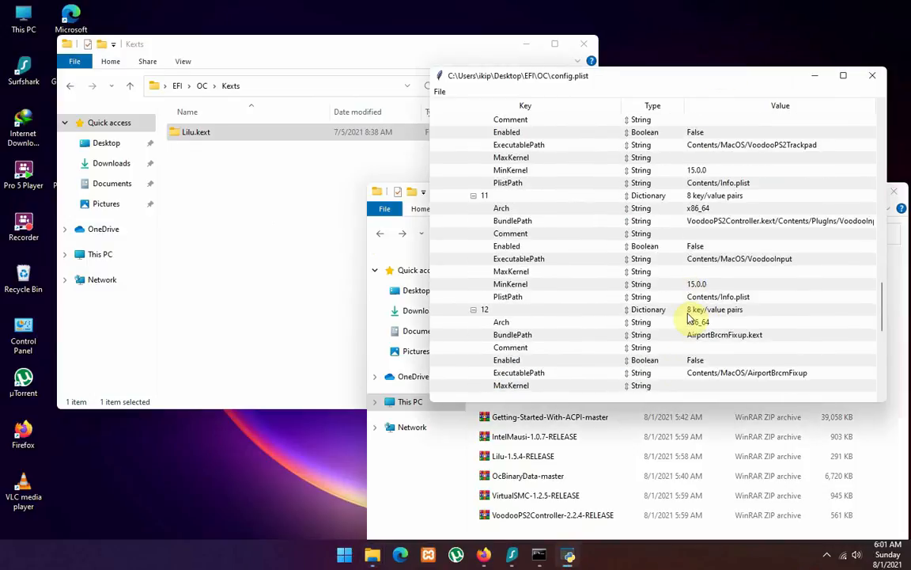
scroll(690, 316, up, 3)
scroll(688, 317, up, 9)
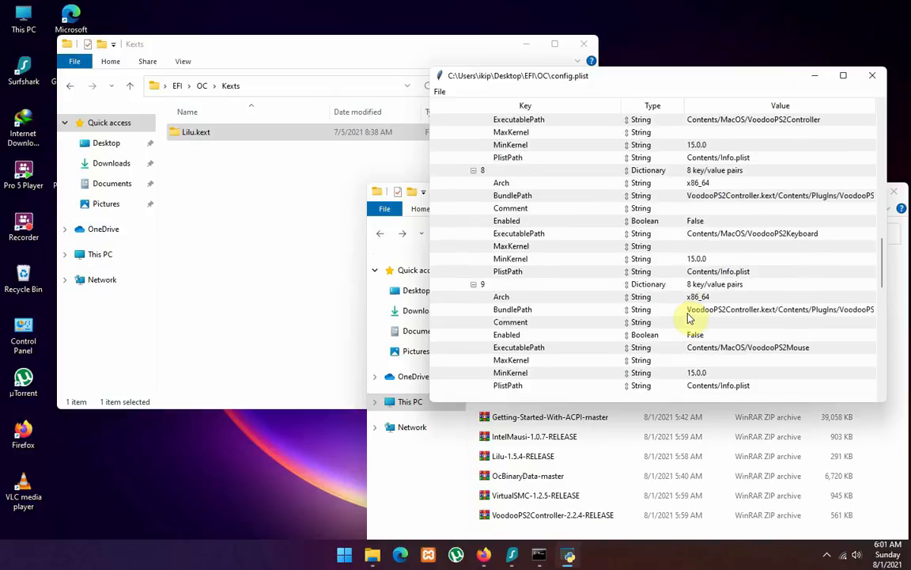
scroll(688, 319, up, 2)
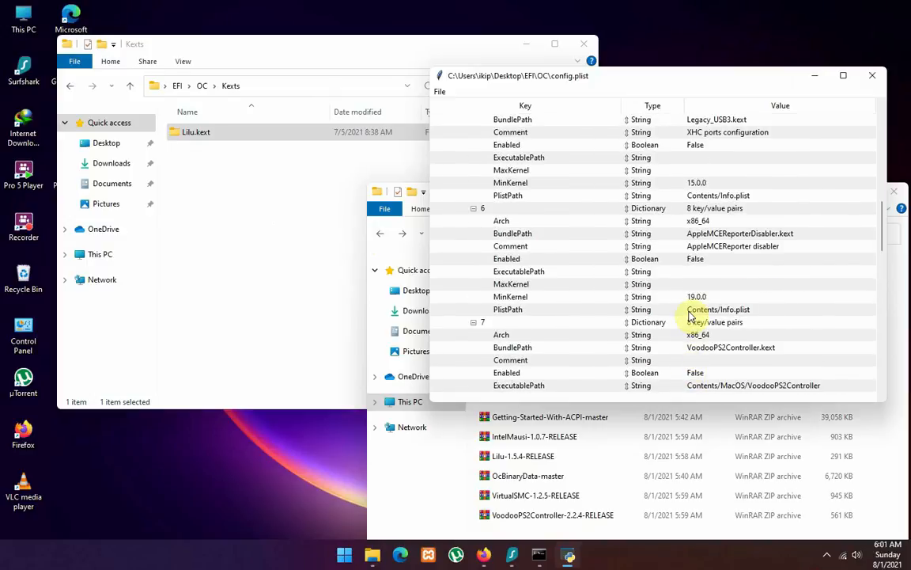
scroll(690, 315, up, 10)
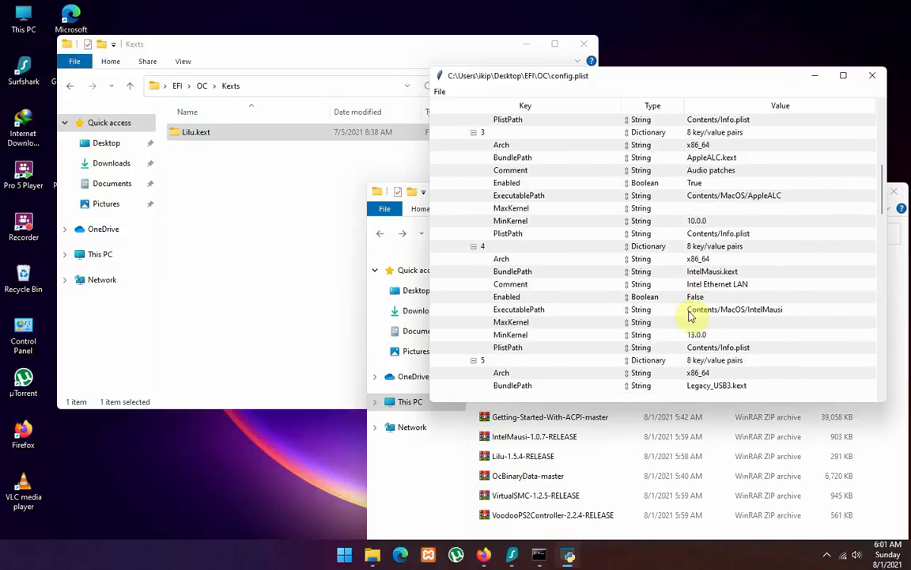
scroll(690, 314, up, 4)
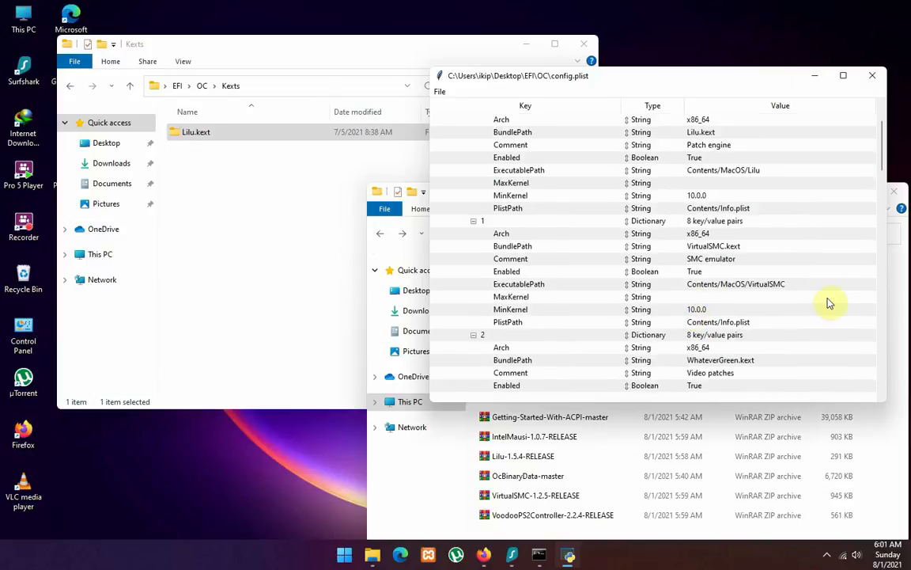
scroll(758, 287, down, 3)
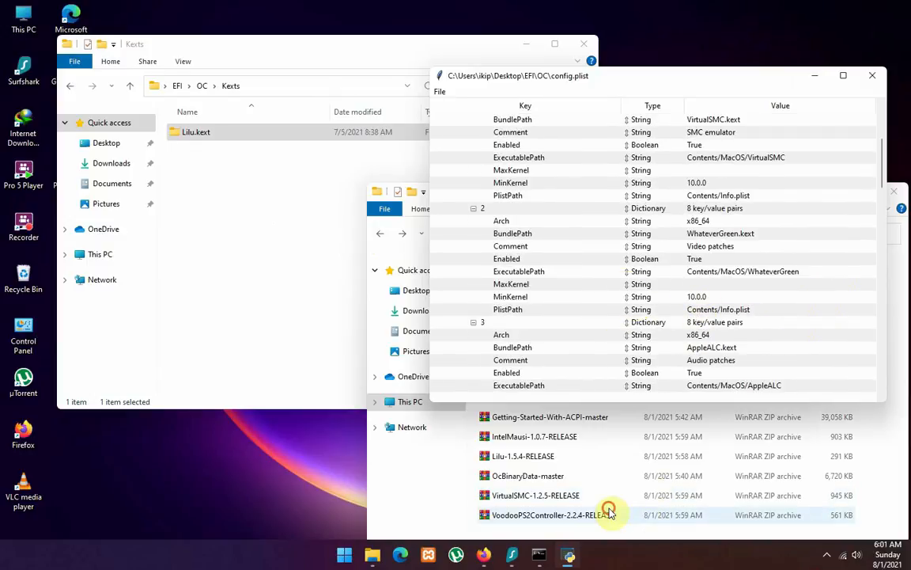
Move VirtualSMC.kext from the Kexts subfolder of VirtualSMC-1.2.5-RELEASE into EFI\OC\Kexts.
click(606, 512)
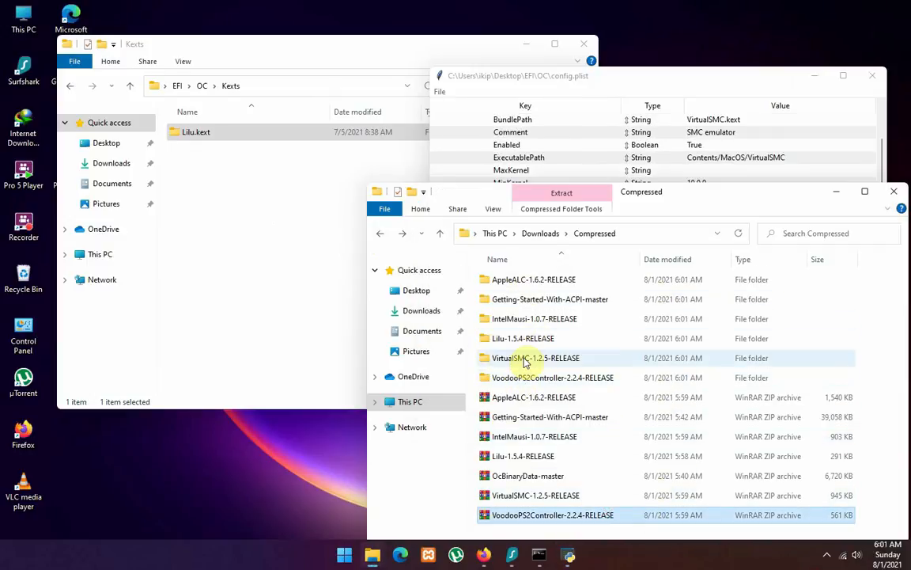
double_click(524, 358)
double_click(523, 304)
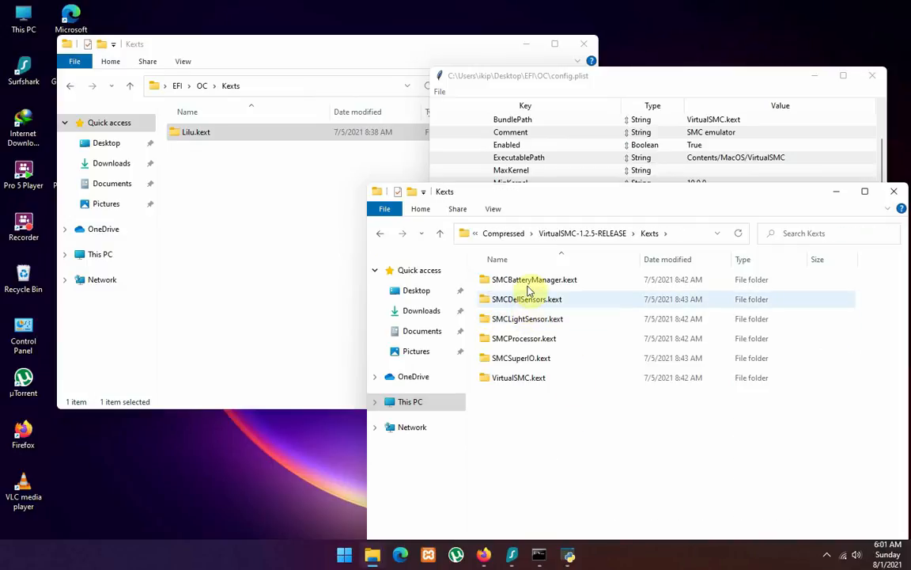
drag(524, 380, 232, 231)
click(626, 393)
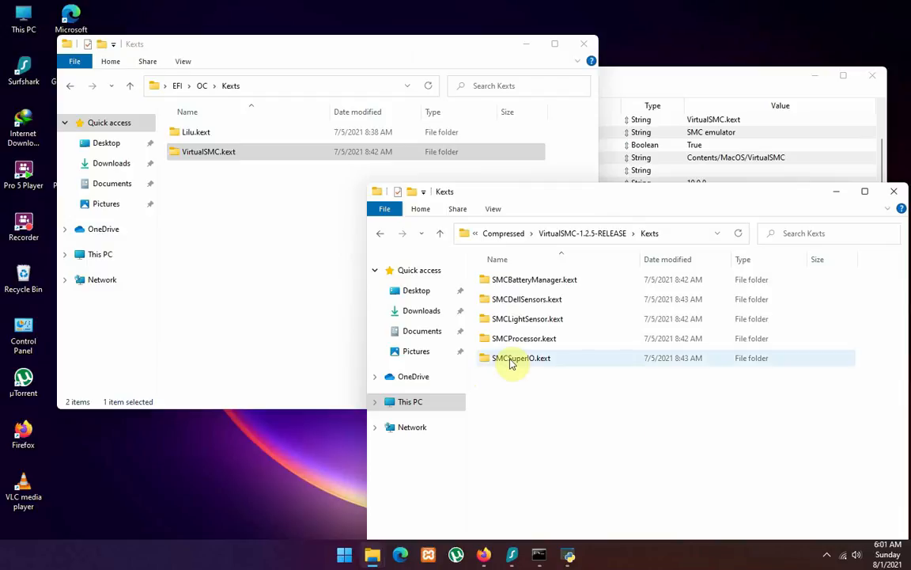
Move SMCSuperIO.kext and SMCProcessor.kext into EFI\OC\Kexts as well, and return to the Compressed folder.
drag(513, 360, 204, 253)
click(681, 406)
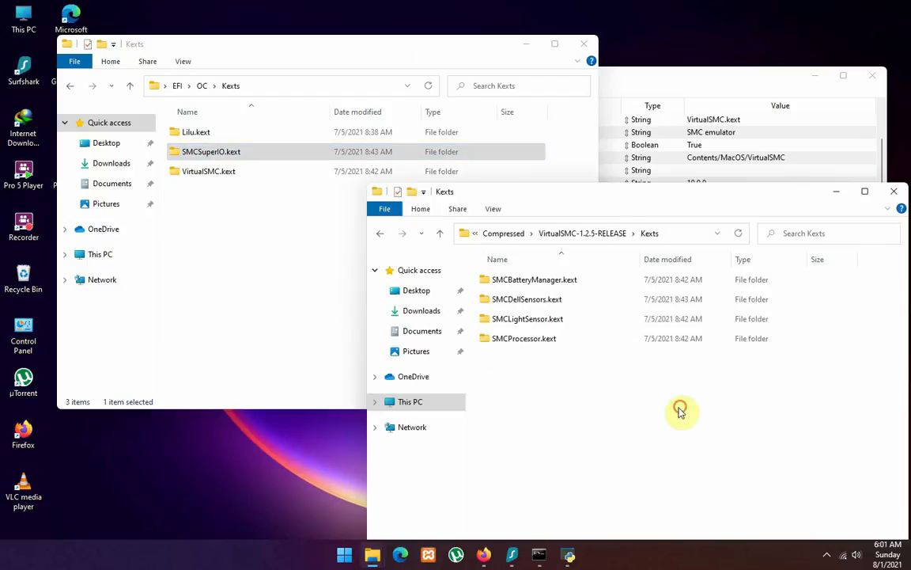
drag(510, 346, 224, 249)
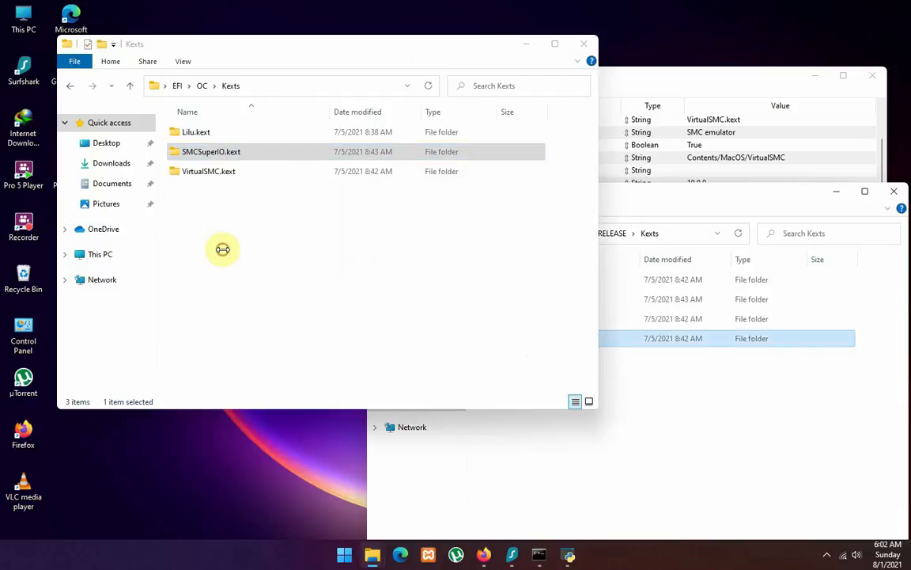
click(522, 370)
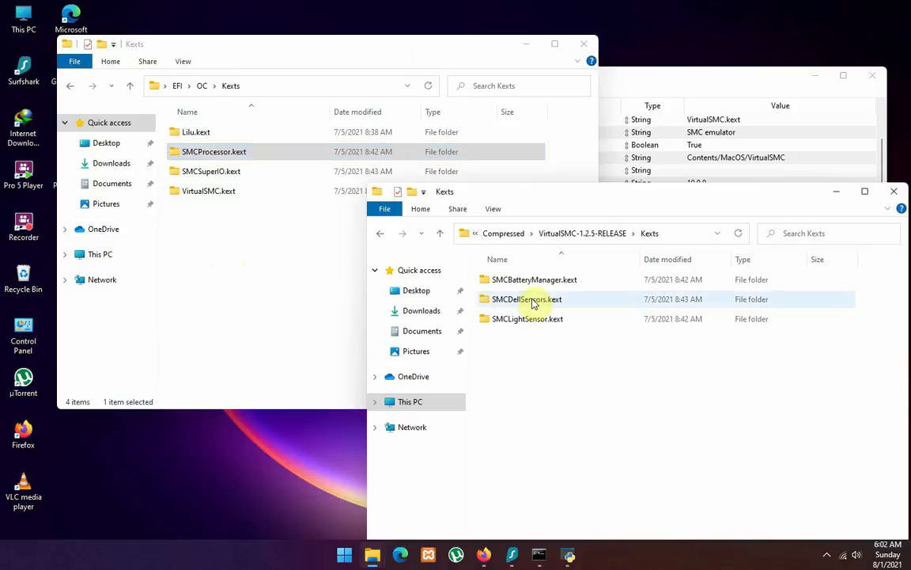
click(380, 233)
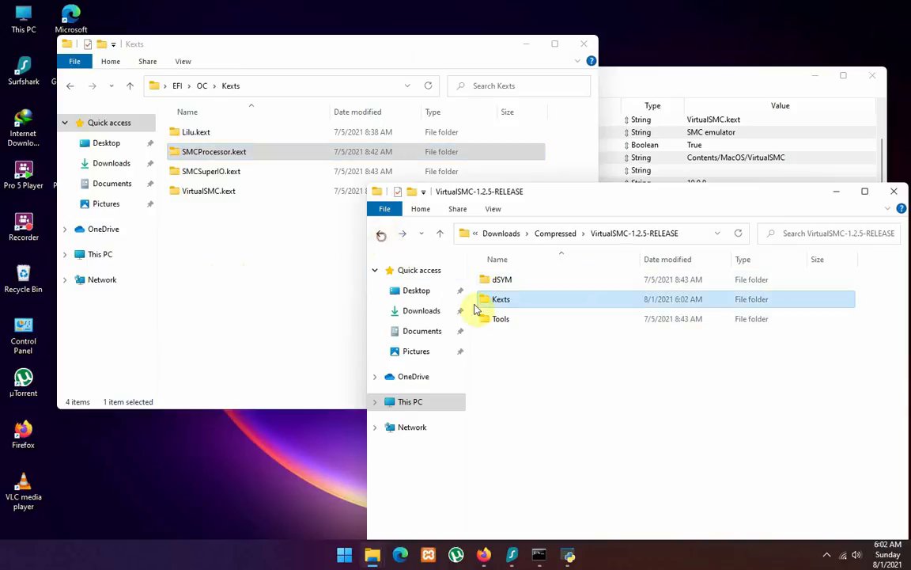
click(381, 233)
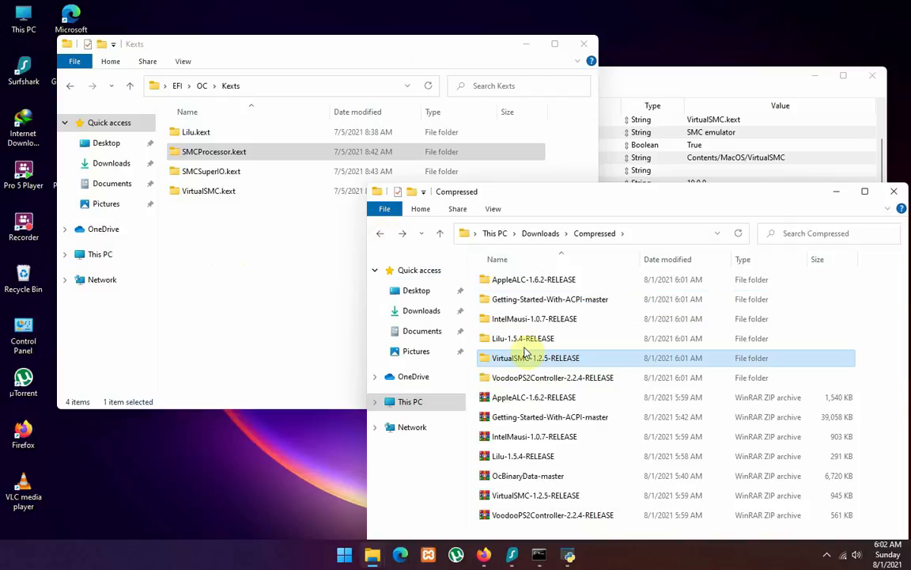
Move AppleALC.kext from the AppleALC-1.6.2-RELEASE folder into EFI\OC\Kexts and return to the Compressed folder.
double_click(533, 280)
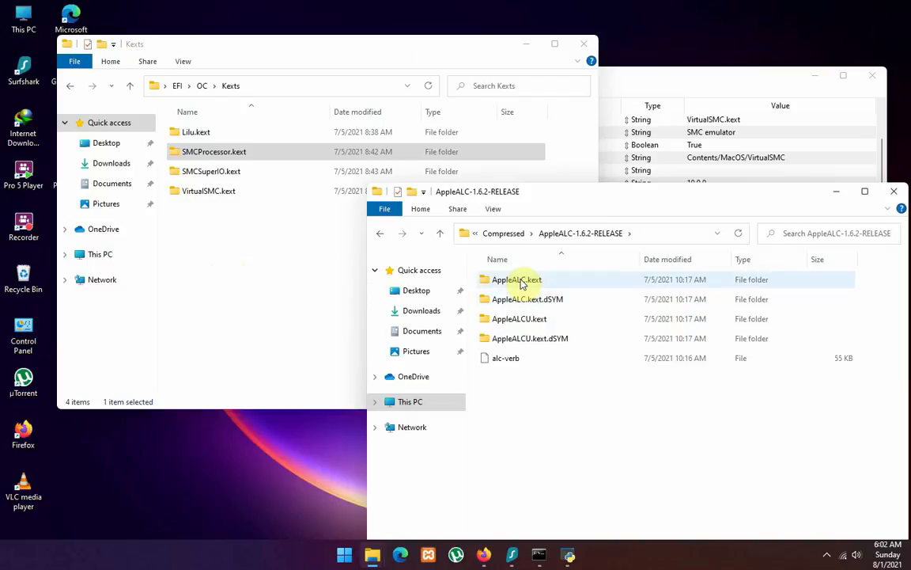
drag(594, 283, 214, 263)
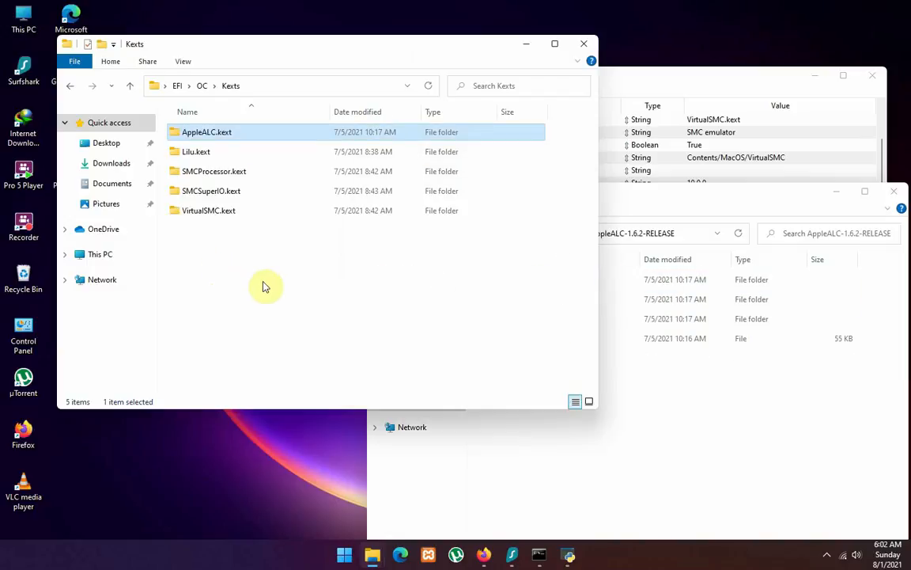
click(700, 392)
click(386, 234)
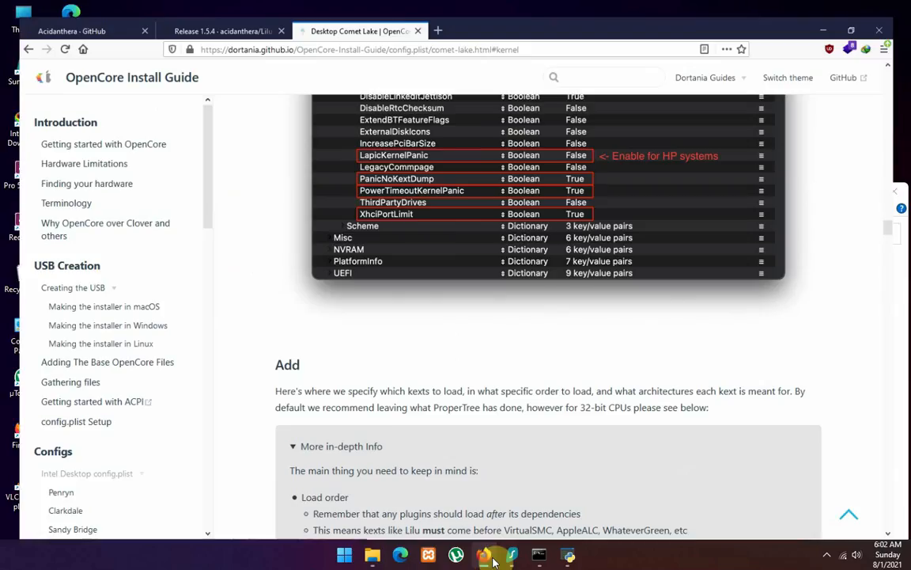
Switch to Firefox and open the WhateverGreen 1.5.1 release page from the Acidanthera GitHub repositories.
click(483, 554)
click(213, 9)
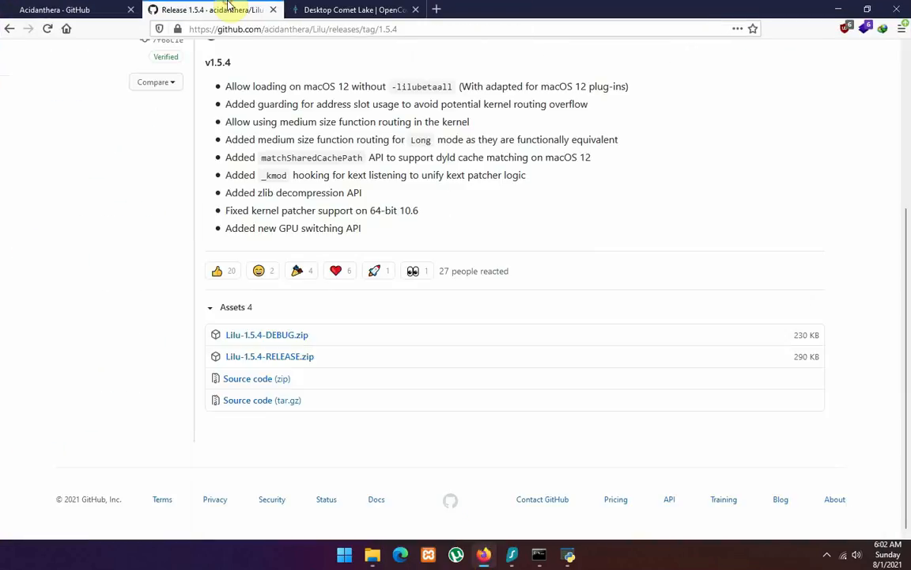
click(87, 10)
scroll(196, 246, up, 10)
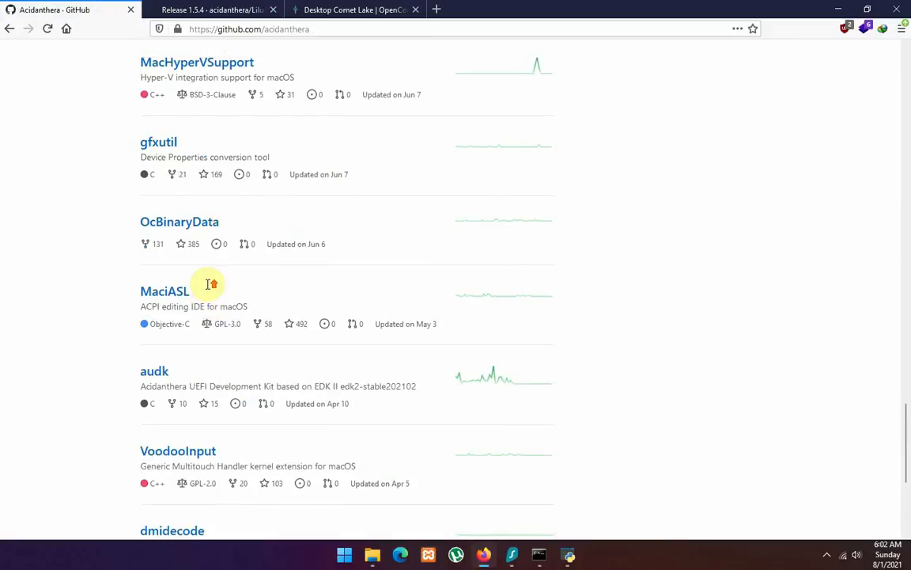
scroll(188, 308, up, 10)
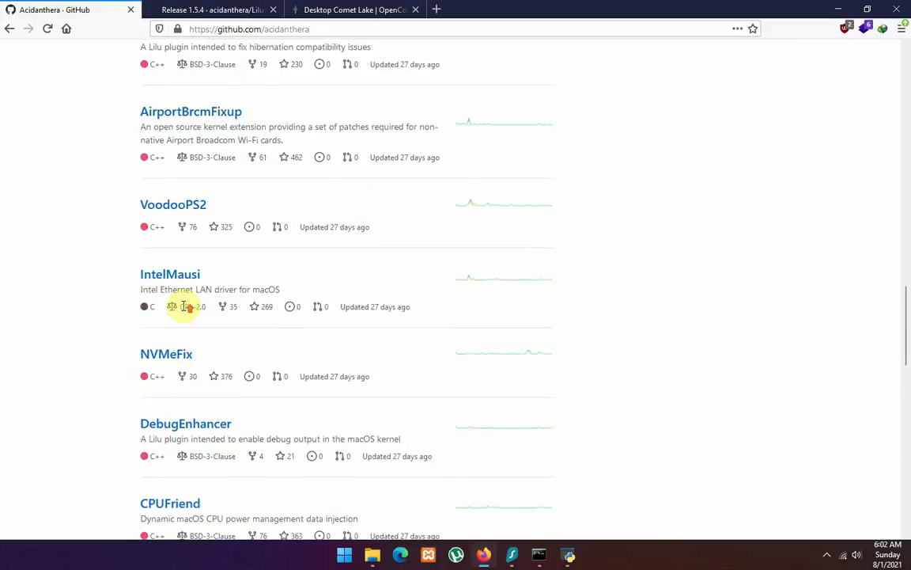
scroll(185, 309, up, 5)
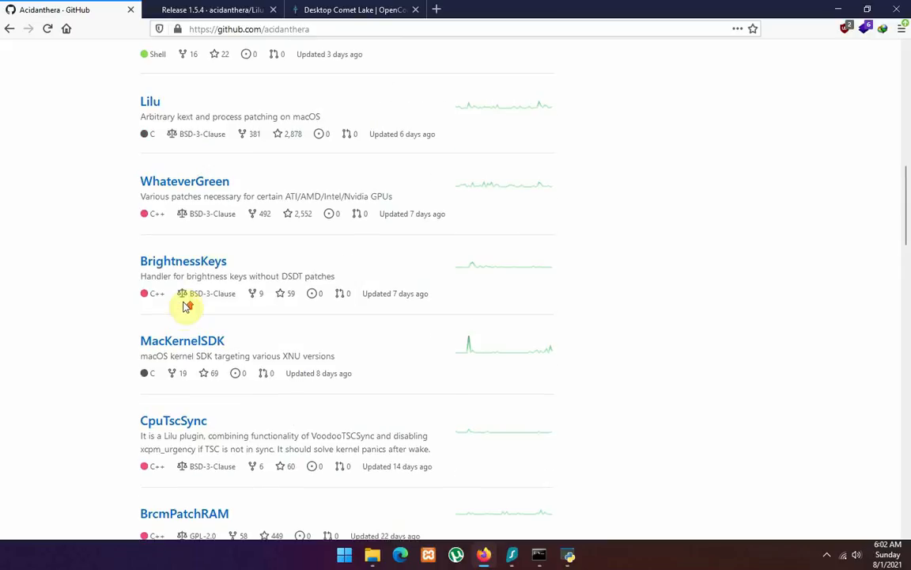
click(196, 377)
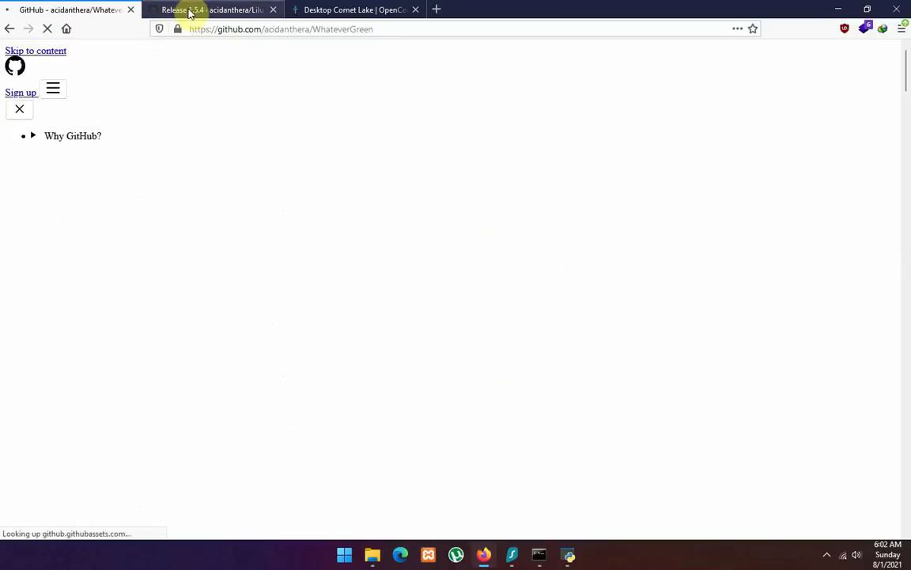
click(681, 341)
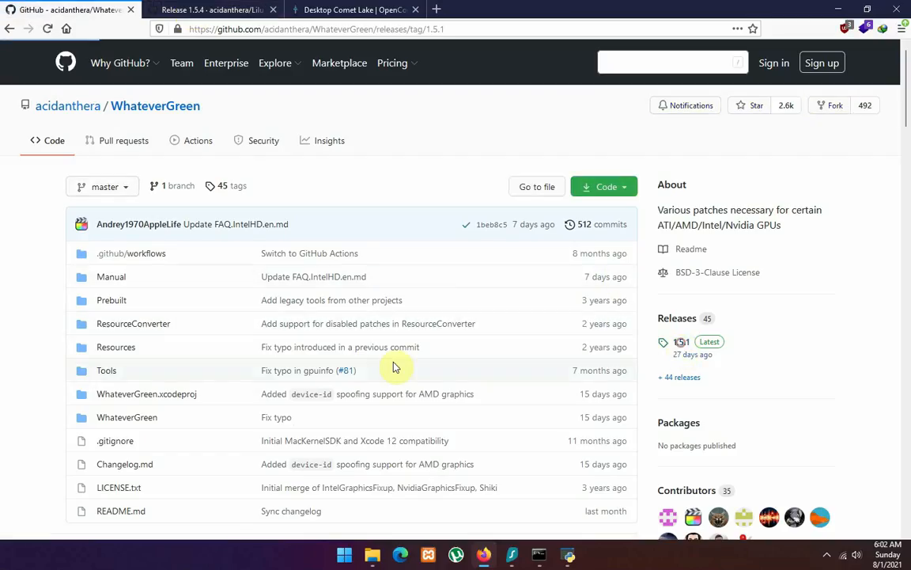
Download WhateverGreen-1.5.1-RELEASE.zip to Downloads\Compressed, checking the WhateverGreen.kext entry in config.plist meanwhile.
scroll(356, 368, down, 2)
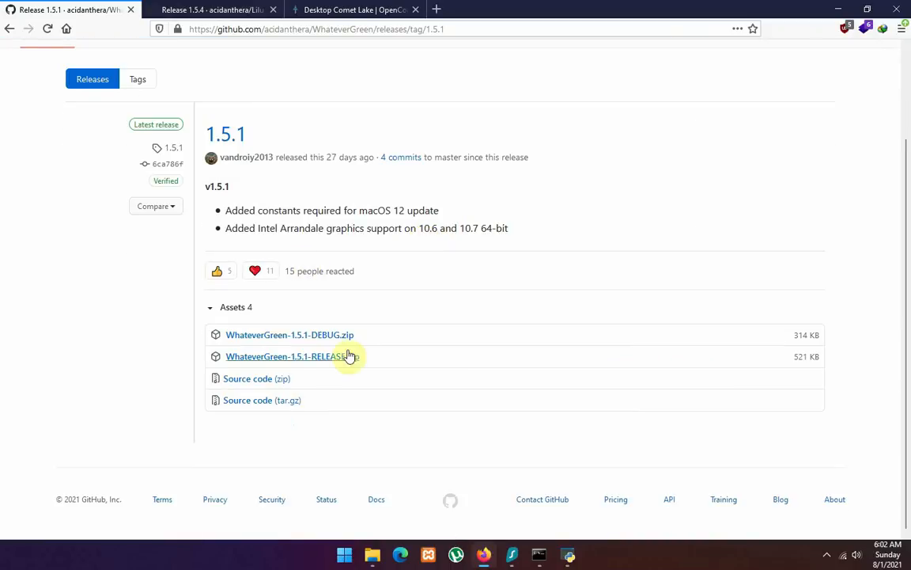
click(318, 357)
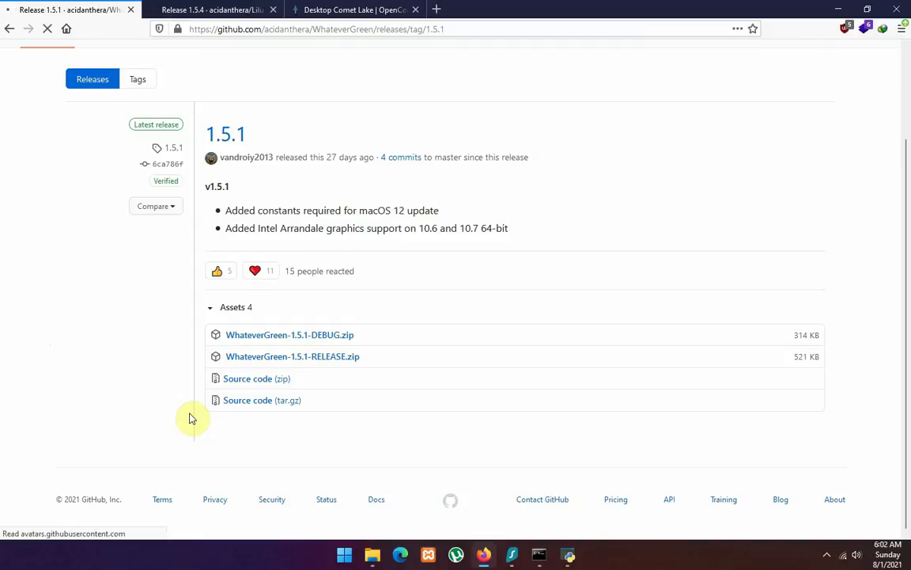
mouse_move(541, 565)
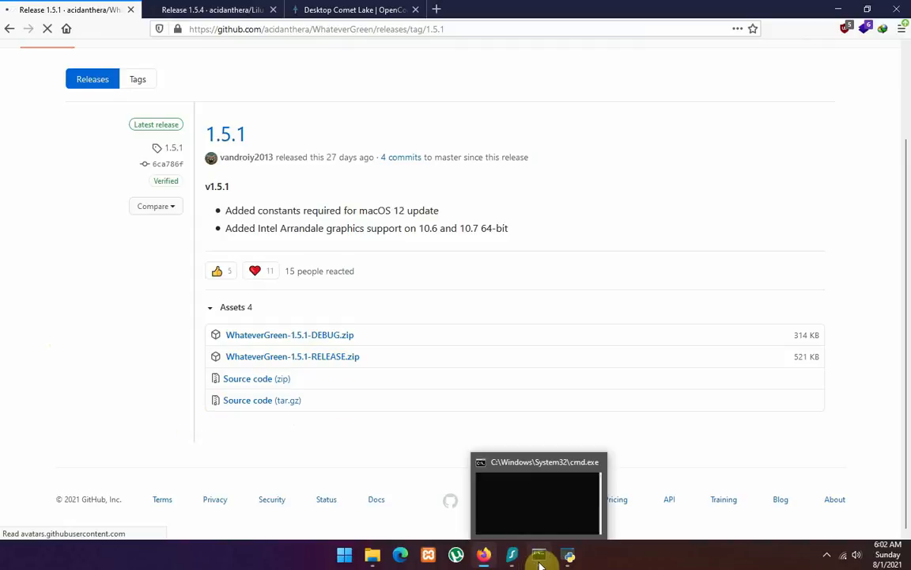
click(568, 558)
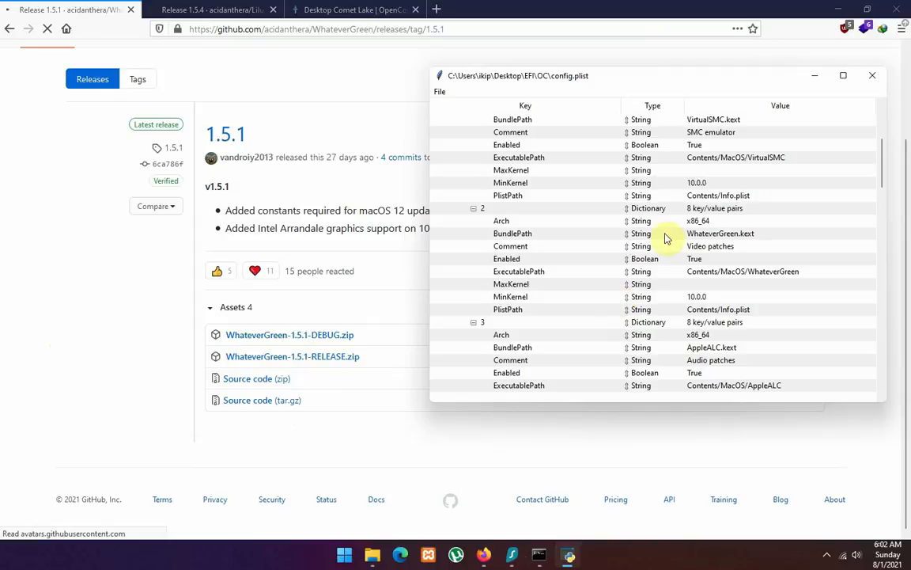
scroll(665, 238, down, 2)
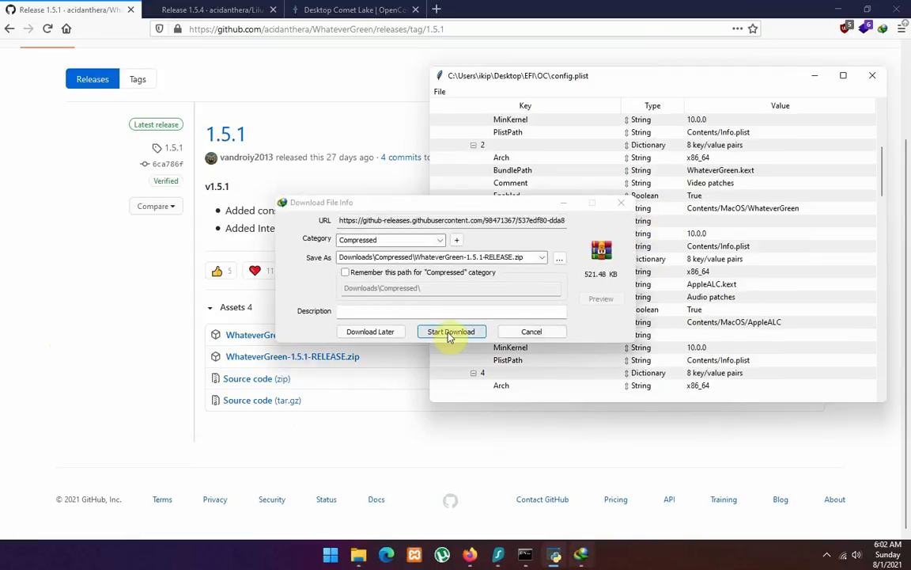
click(451, 333)
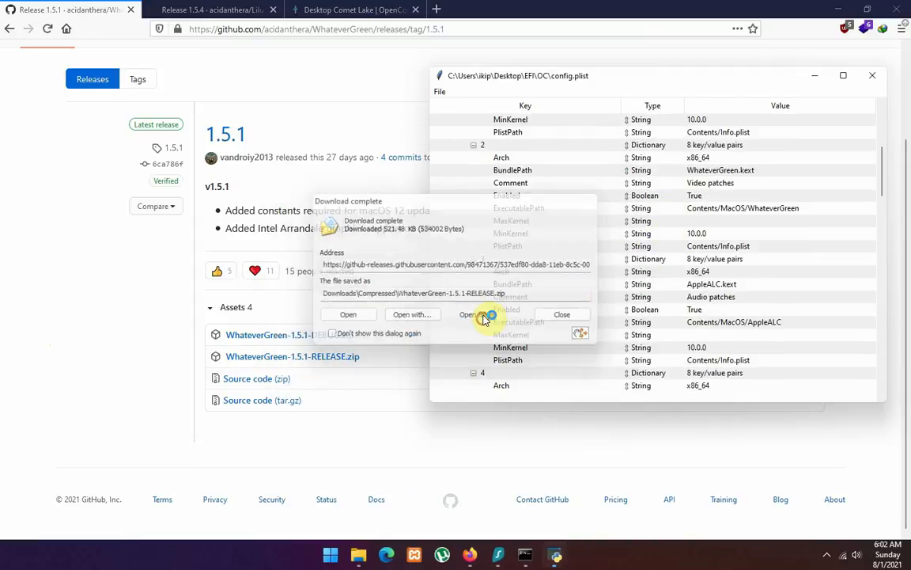
Open the download's folder and extract the WhateverGreen-1.5.1-RELEASE archive into its own folder.
click(484, 316)
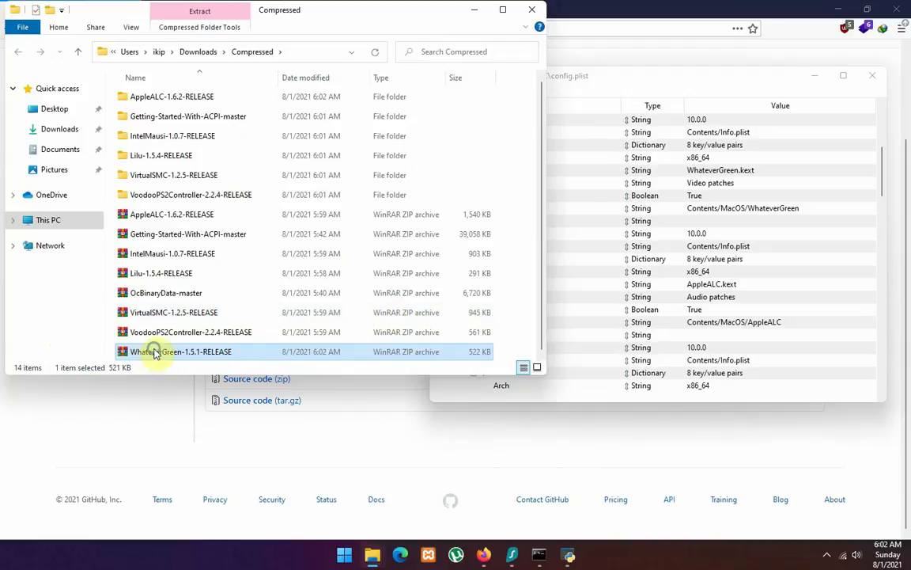
right_click(155, 353)
click(235, 149)
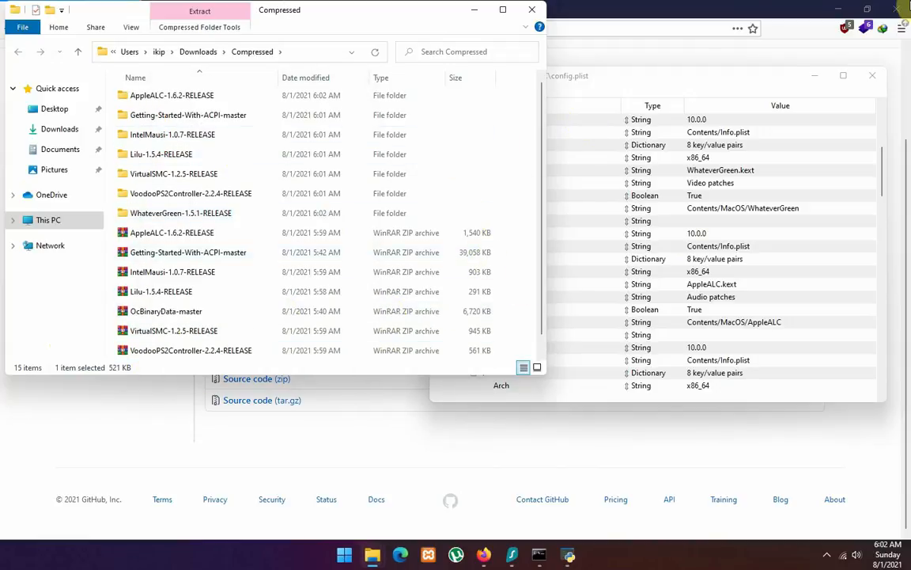
Minimize the browser and close the older duplicate window of the Compressed folder.
click(840, 8)
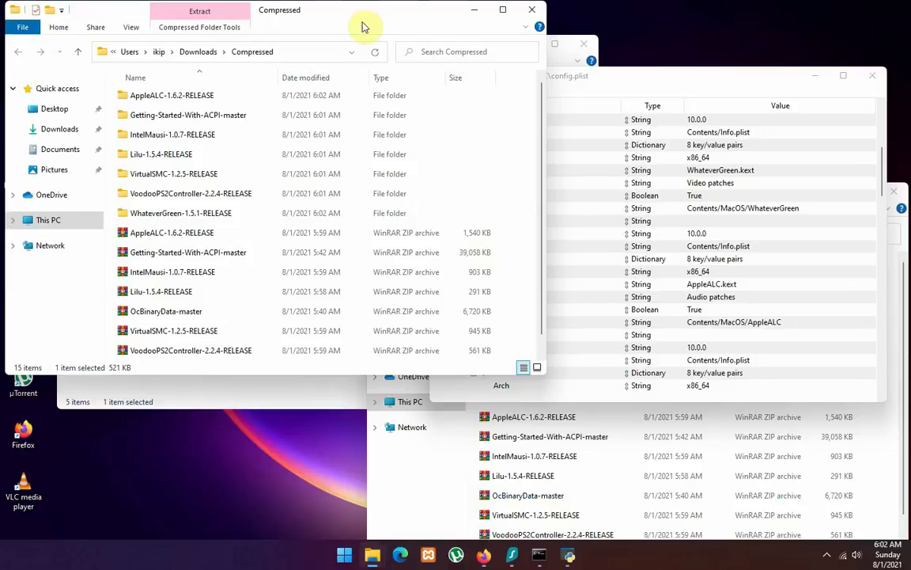
click(425, 503)
click(885, 194)
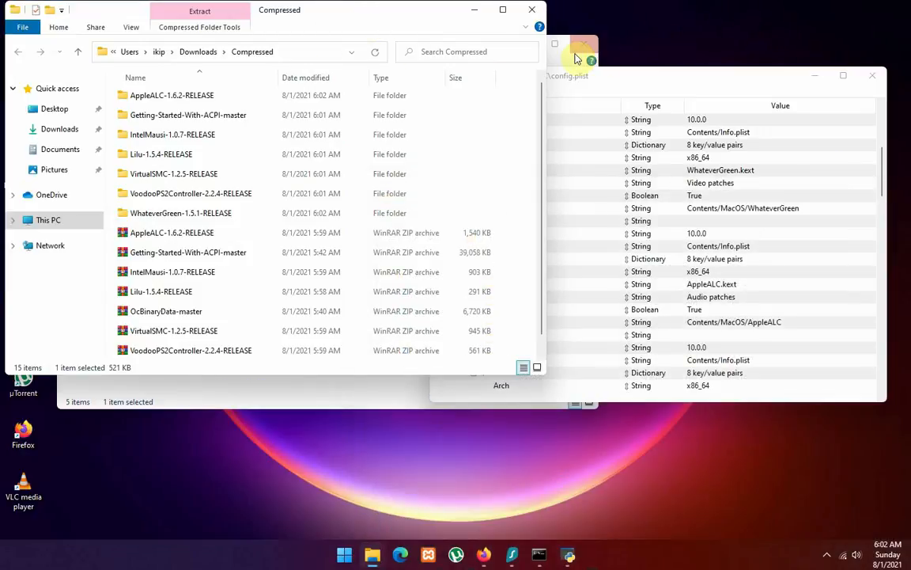
Open the WhateverGreen-1.5.1-RELEASE folder and arrange its window below the EFI\OC\Kexts window so both file lists are visible.
drag(434, 19, 253, 113)
drag(330, 55, 629, 57)
drag(152, 102, 461, 167)
double_click(297, 370)
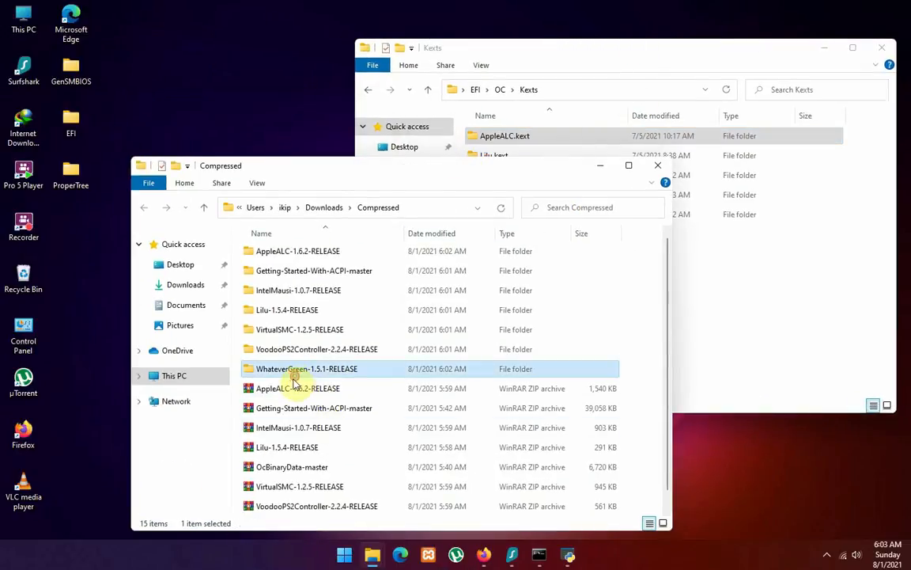
drag(301, 178, 464, 365)
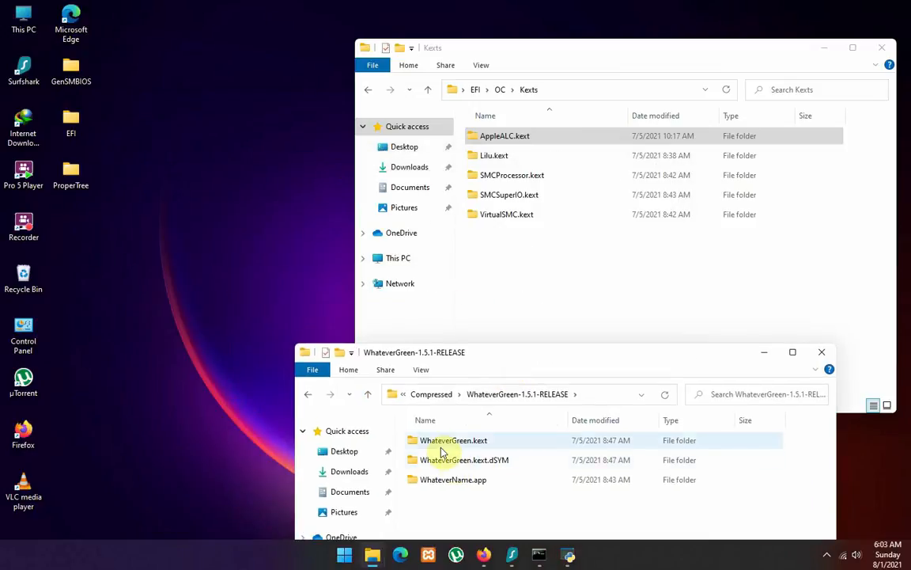
Move WhateverGreen.kext from its extracted folder into EFI\OC\Kexts, and bring up config.plist behind the WhateverGreen-1.5.1-RELEASE window.
drag(412, 443, 574, 311)
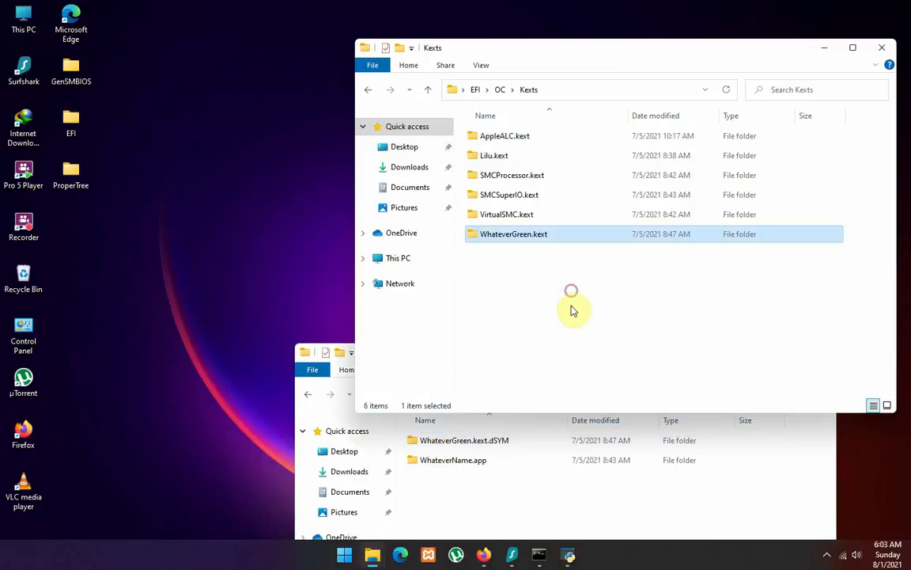
click(573, 560)
click(478, 501)
drag(484, 358, 428, 195)
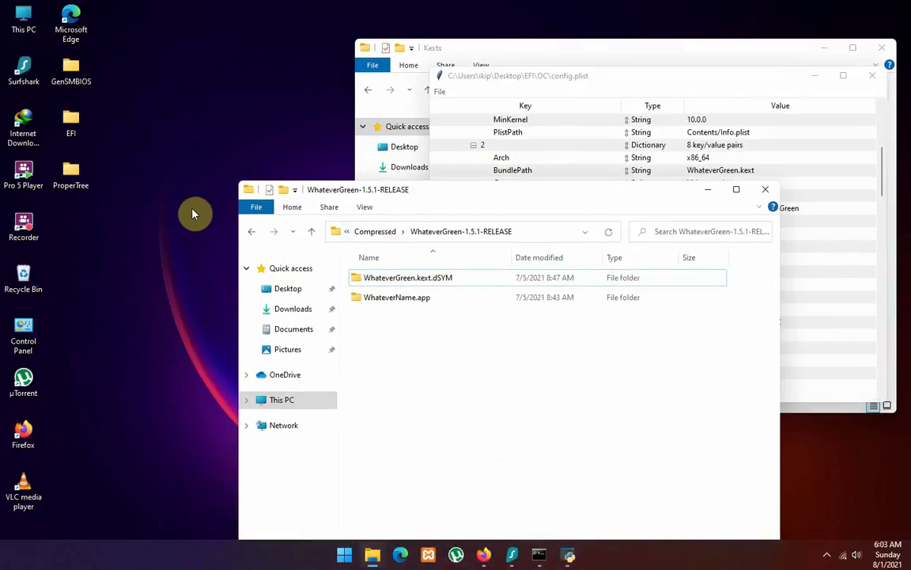
Move VoodooPS2Controller.kext from the extracted VoodooPS2Controller-2.2.4-RELEASE folder into EFI\OC\Kexts.
click(252, 231)
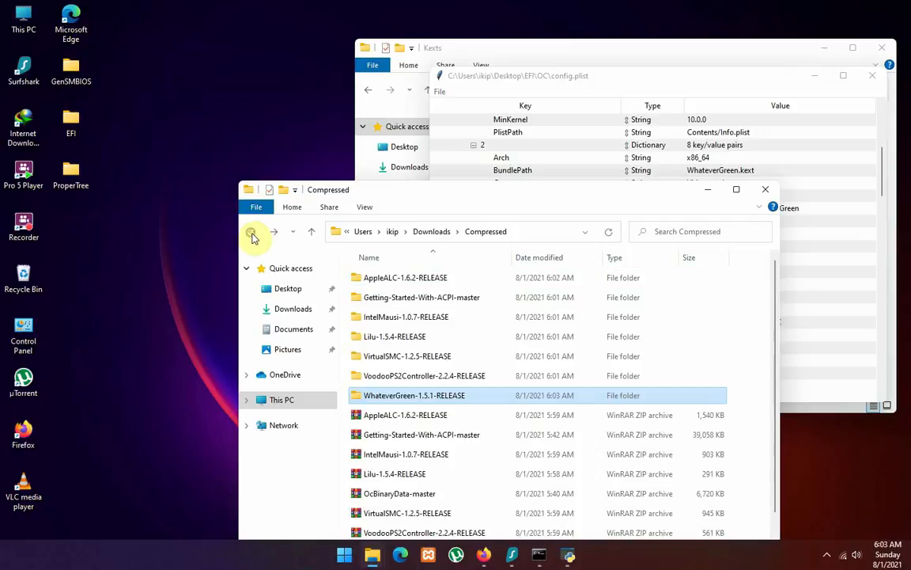
double_click(445, 378)
drag(419, 193, 263, 165)
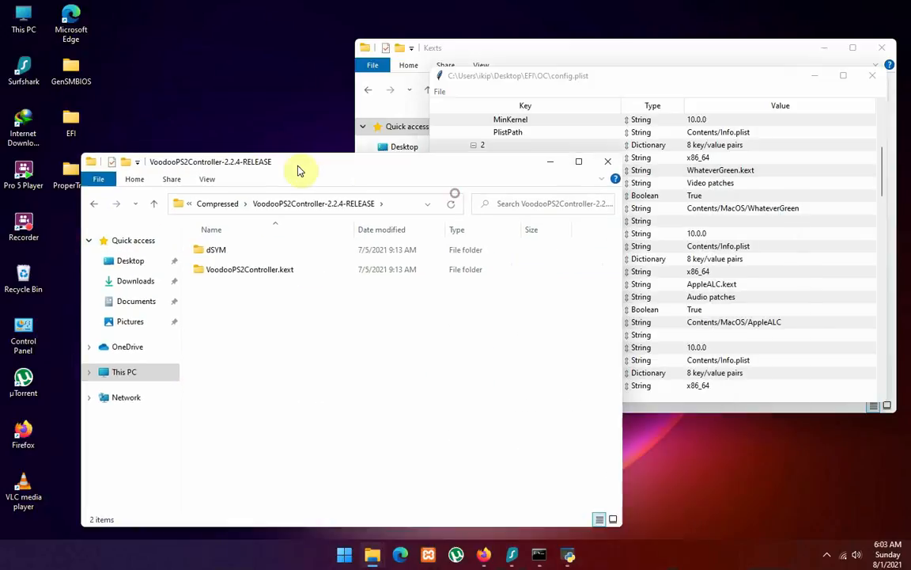
click(227, 273)
click(633, 43)
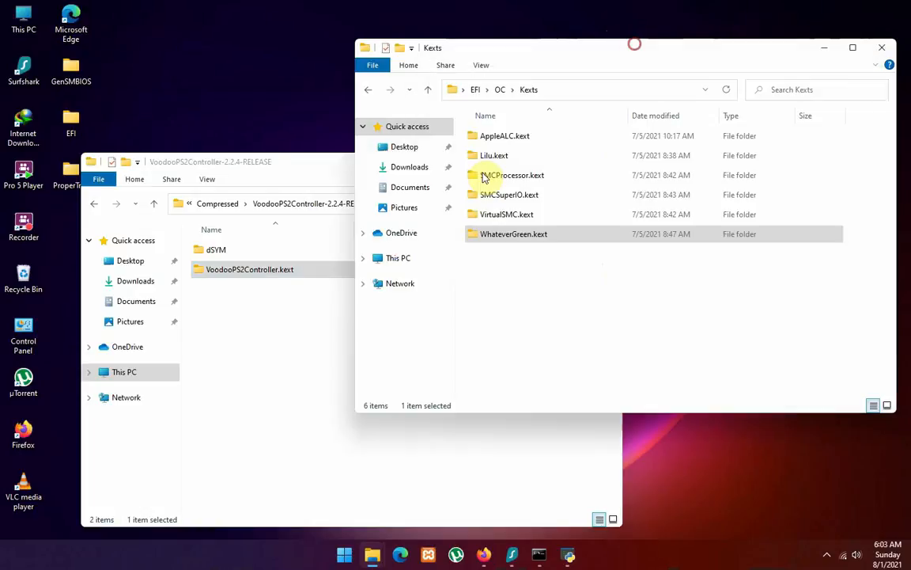
drag(253, 270, 553, 316)
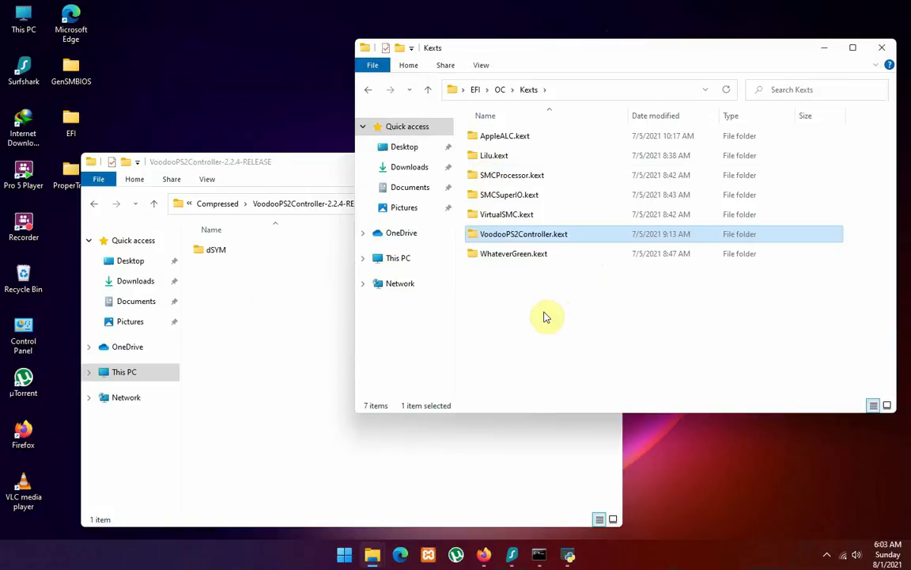
Move IntelMausi.kext from the extracted IntelMausi-1.0.7-RELEASE folder into EFI\OC\Kexts.
click(93, 203)
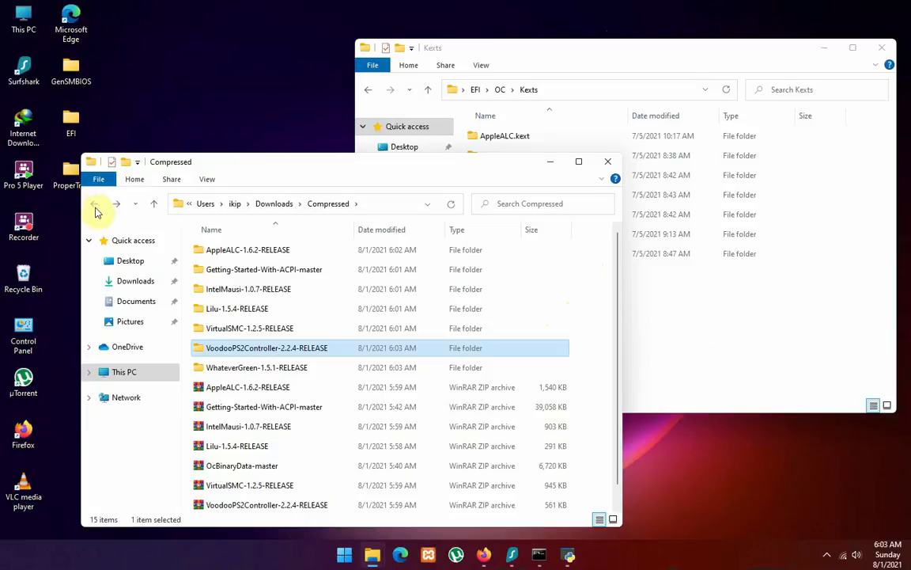
scroll(261, 444, down, 1)
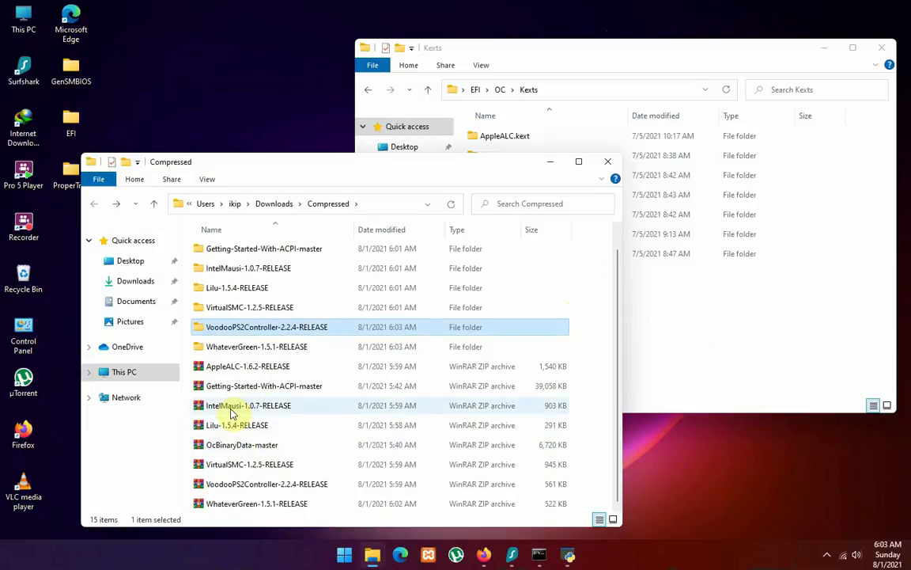
double_click(253, 268)
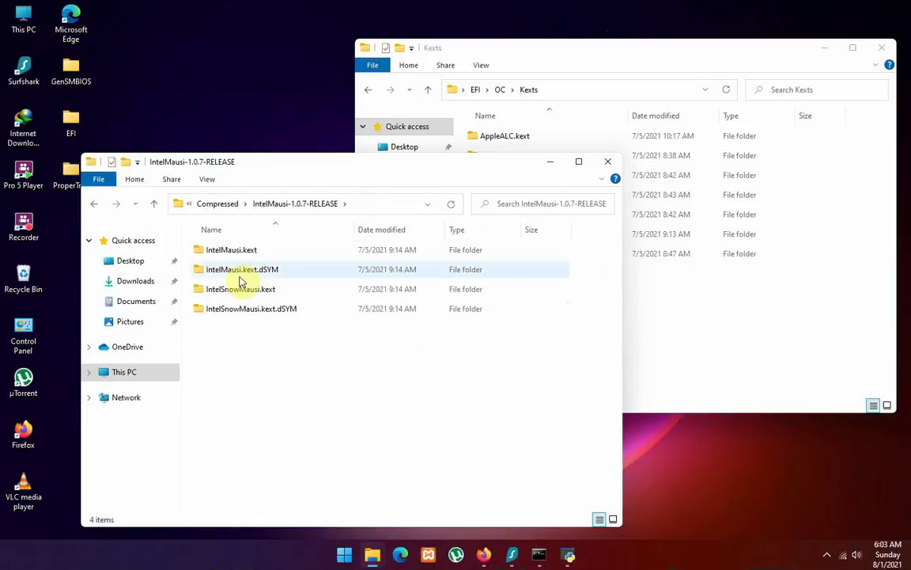
drag(292, 161, 393, 359)
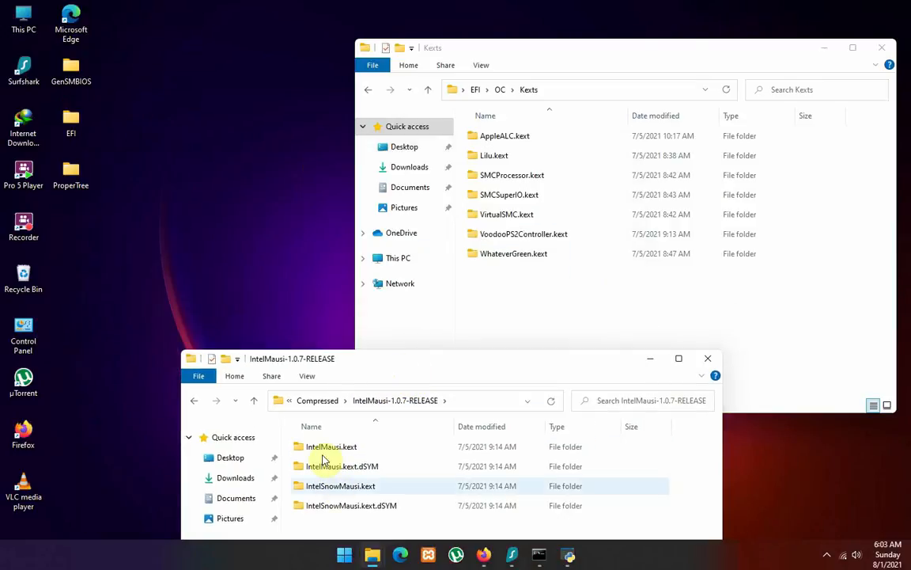
drag(322, 446, 528, 286)
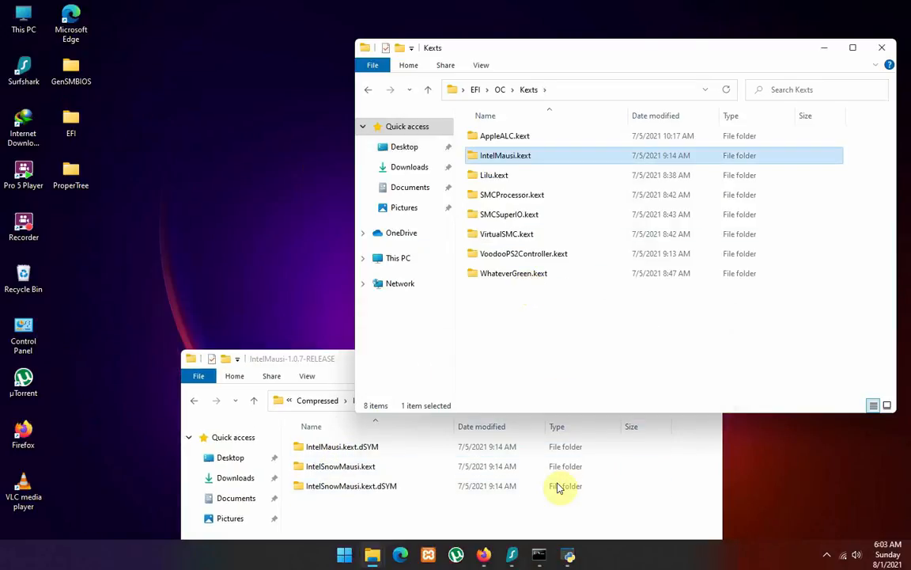
Permanently delete the extracted folders from Getting-Started-With-ACPI-master through WhateverGreen-1.5.1-RELEASE in Downloads\Compressed, keeping AppleALC-1.6.2-RELEASE and the archives.
drag(323, 361, 216, 138)
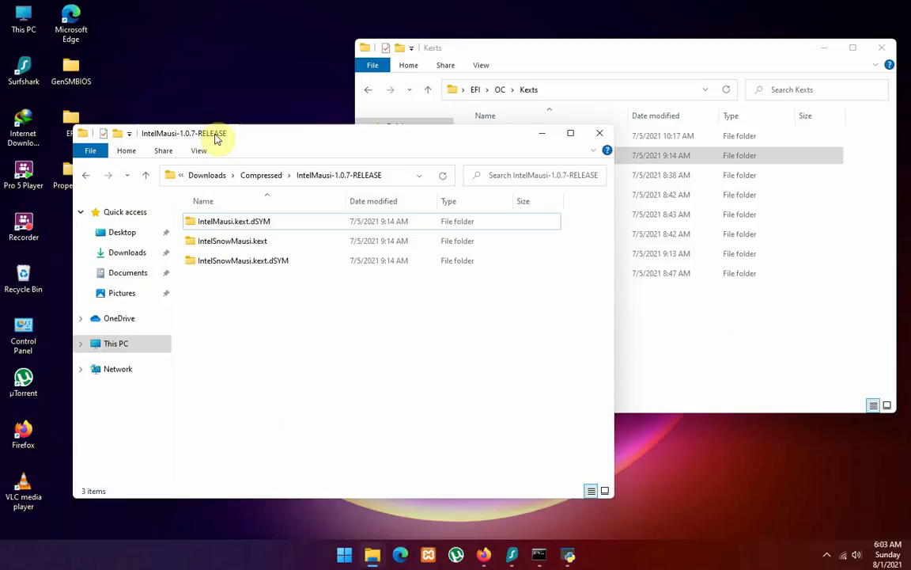
click(85, 175)
scroll(310, 357, down, 1)
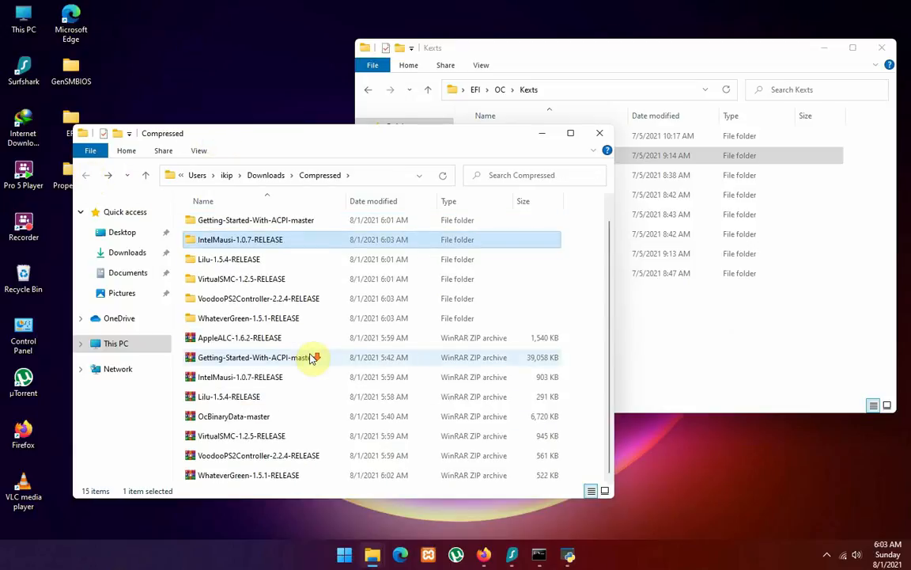
click(260, 481)
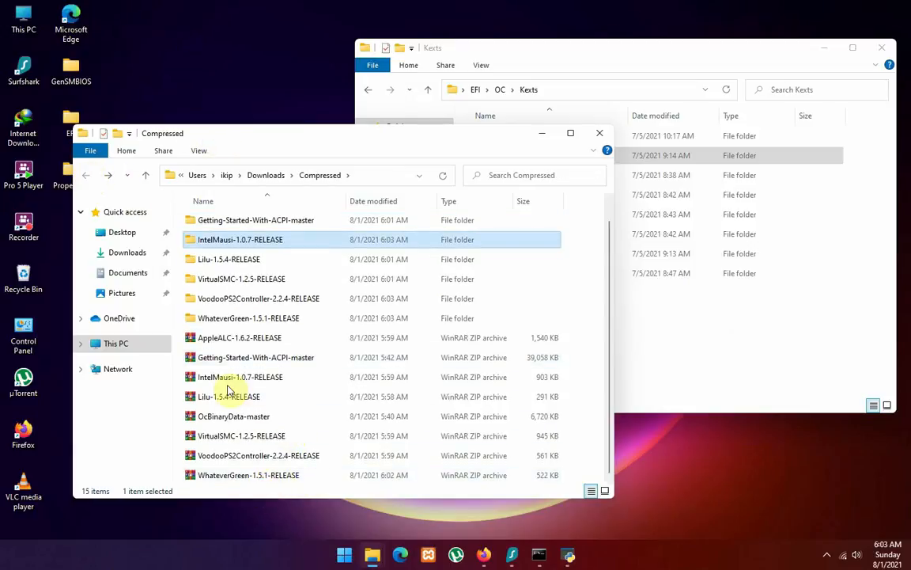
click(574, 234)
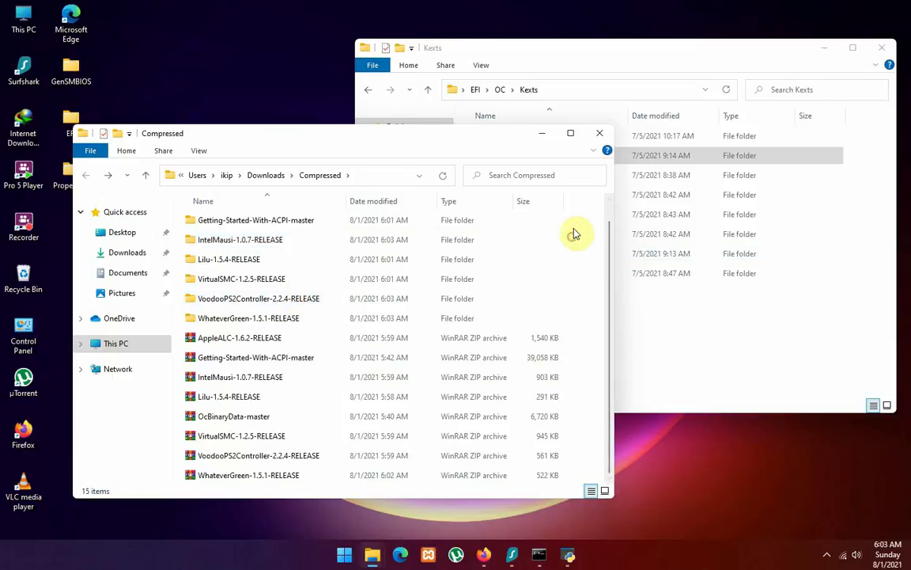
drag(554, 239, 405, 318)
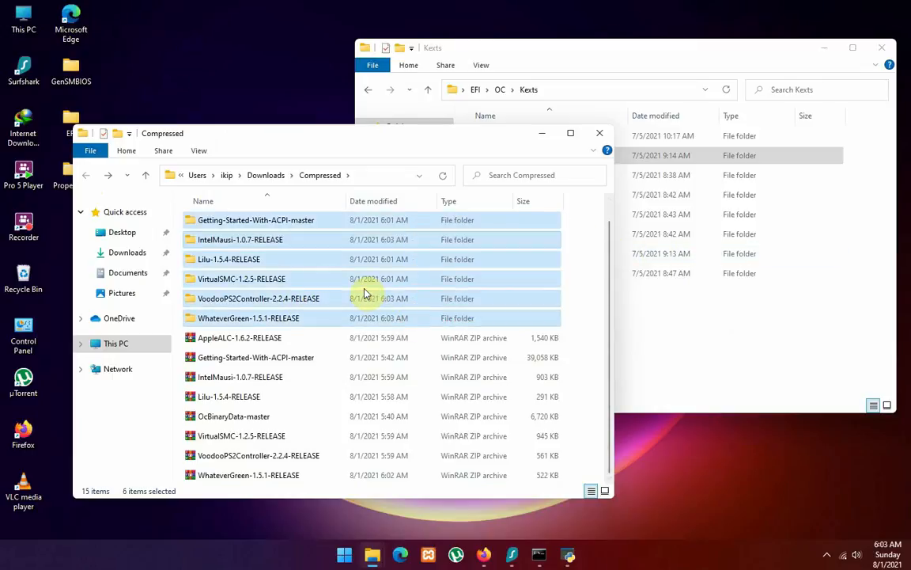
key(shift+Delete)
key(Return)
Close the Compressed folder window, keeping the EFI\OC\Kexts window open.
click(647, 331)
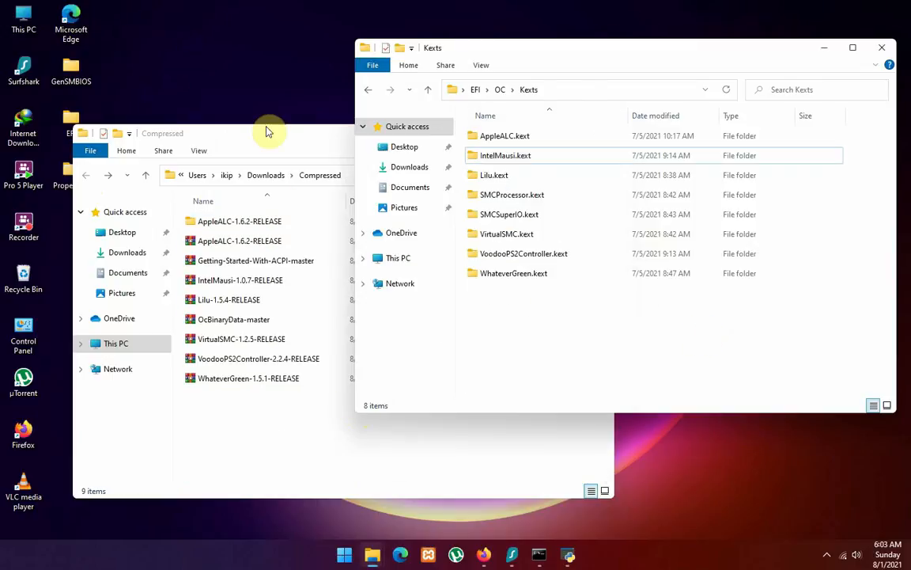
drag(283, 137, 308, 148)
click(626, 147)
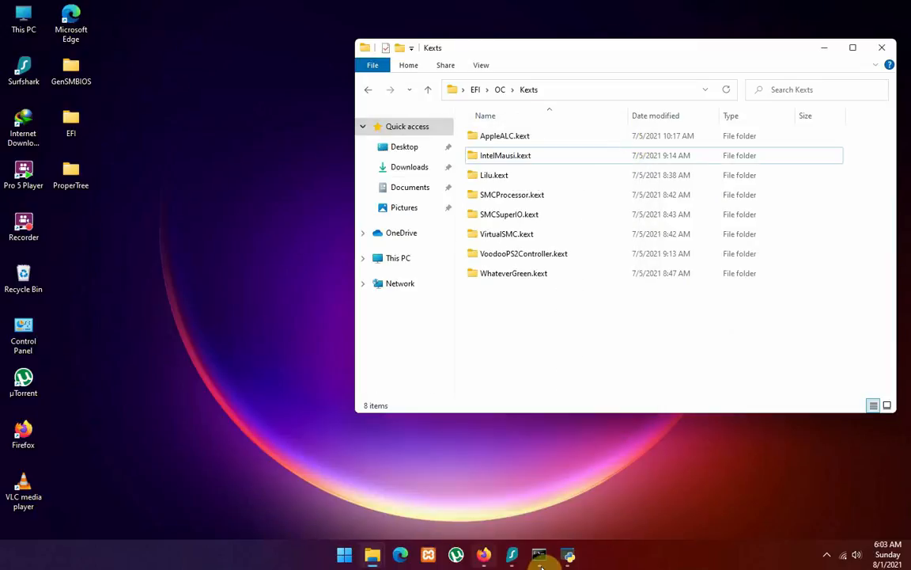
Review the Kernel > Add entries in config.plist against the kexts in EFI\OC\Kexts.
click(566, 555)
drag(669, 85, 488, 116)
scroll(532, 299, down, 2)
scroll(321, 253, down, 2)
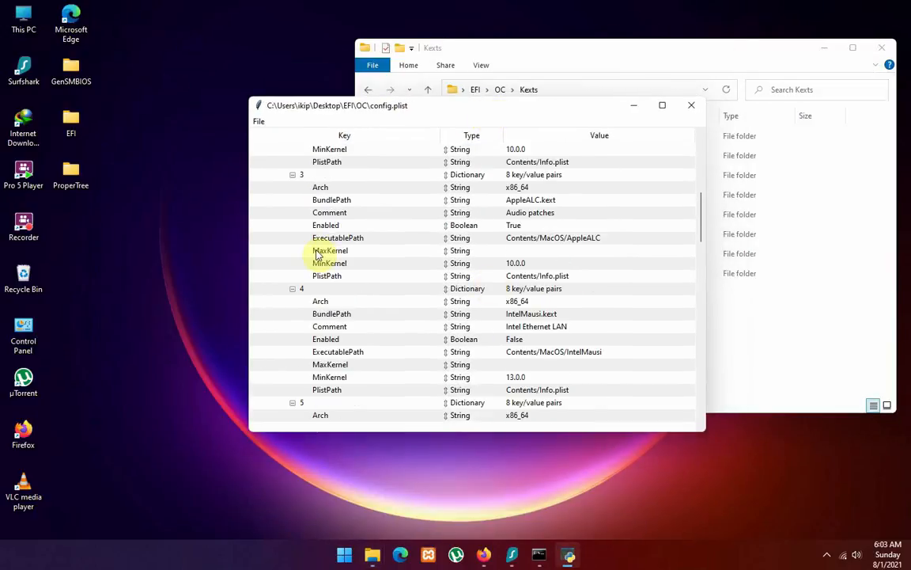
scroll(318, 254, up, 6)
scroll(318, 253, up, 5)
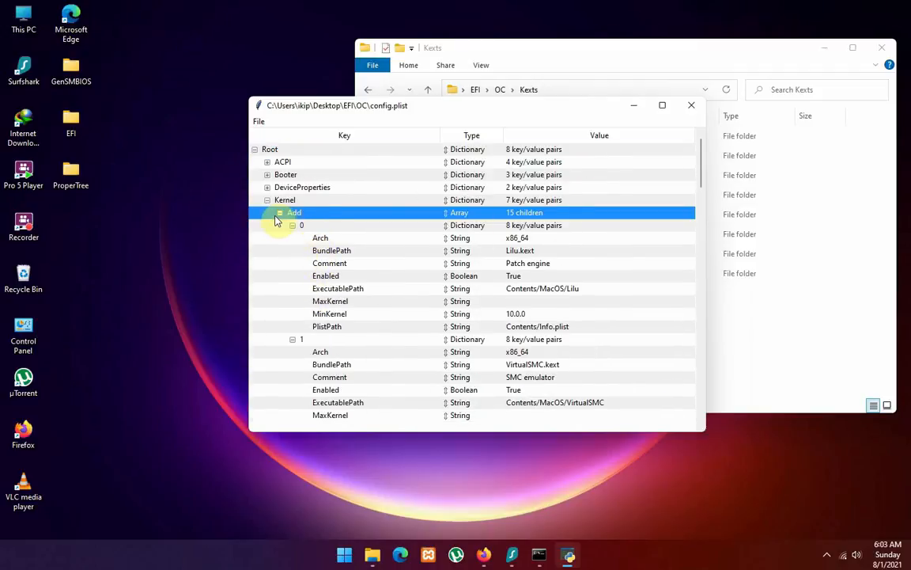
scroll(534, 302, down, 2)
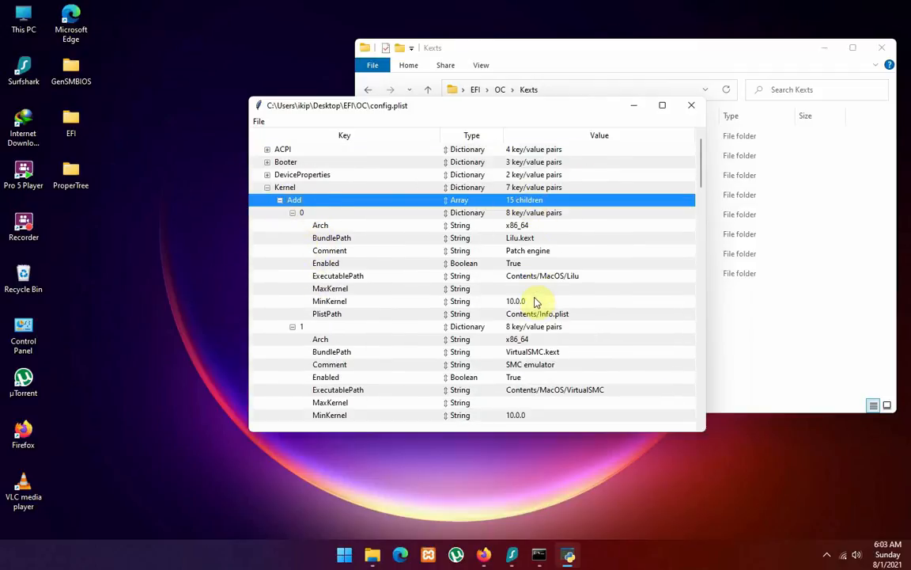
scroll(535, 302, up, 2)
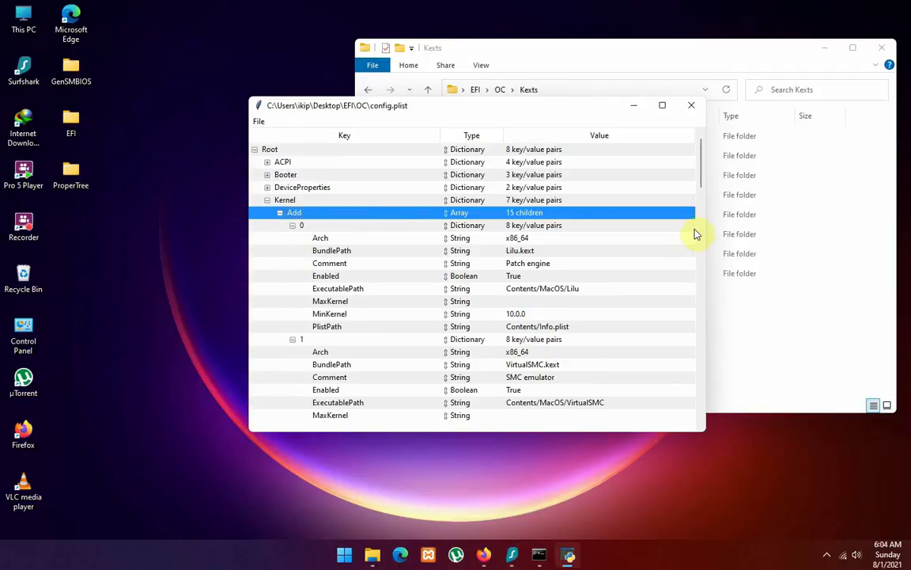
click(779, 320)
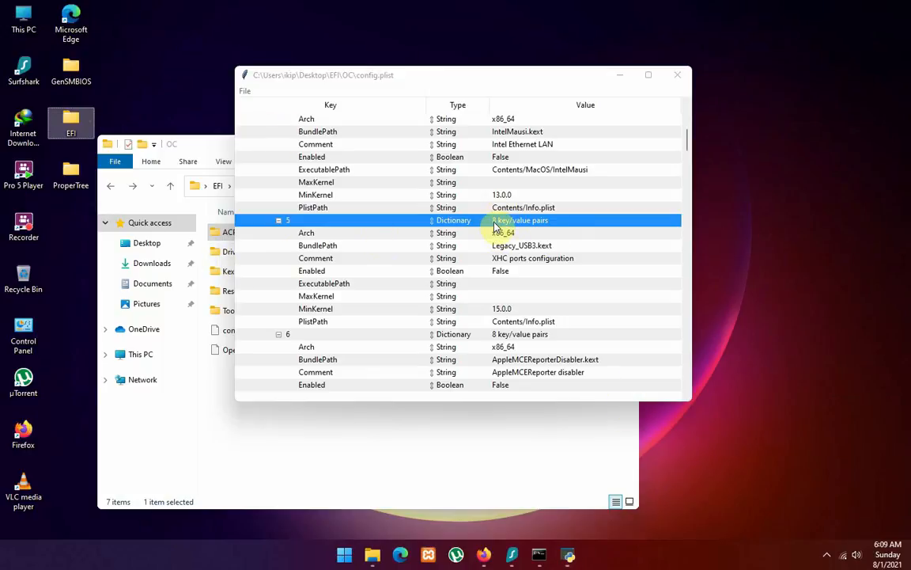
Delete the EFI folder from the desktop and close the remaining File Explorer window.
key(Delete)
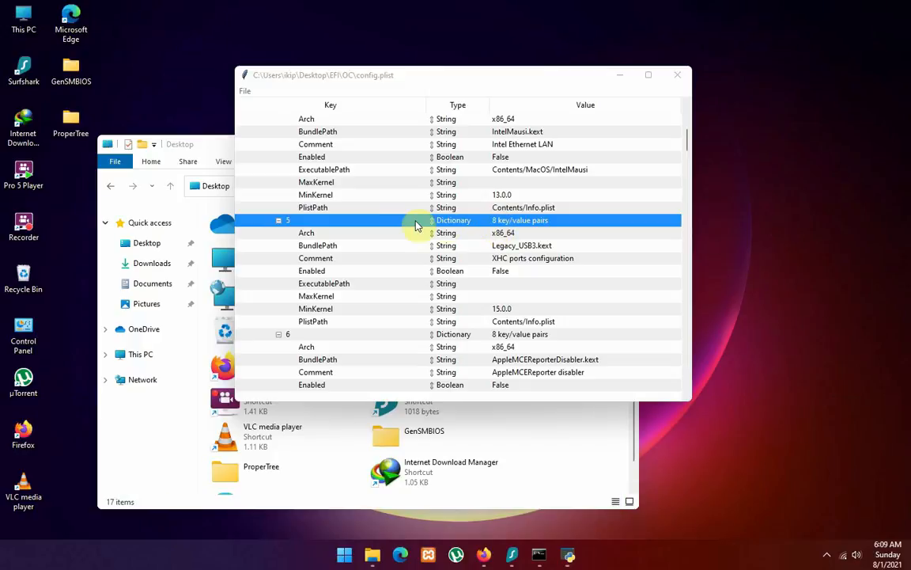
click(210, 143)
click(624, 143)
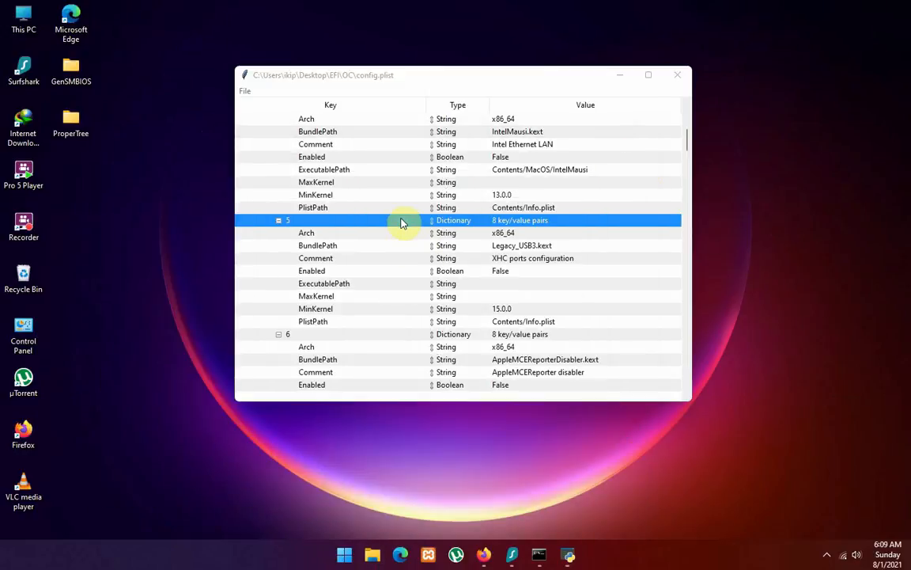
Delete the Legacy_USB3.kext and AppleMCEReporterDisabler.kext entries from Kernel > Add in config.plist.
key(Delete)
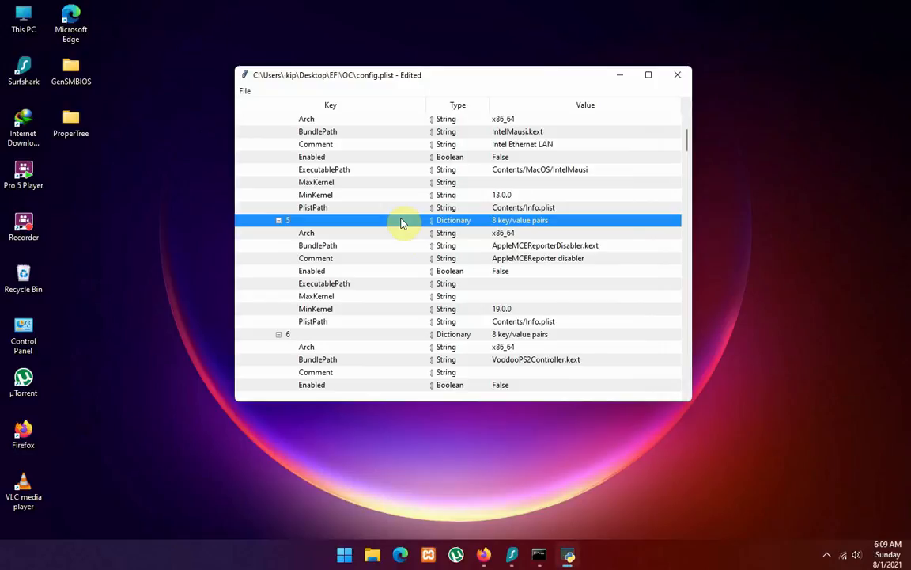
key(Delete)
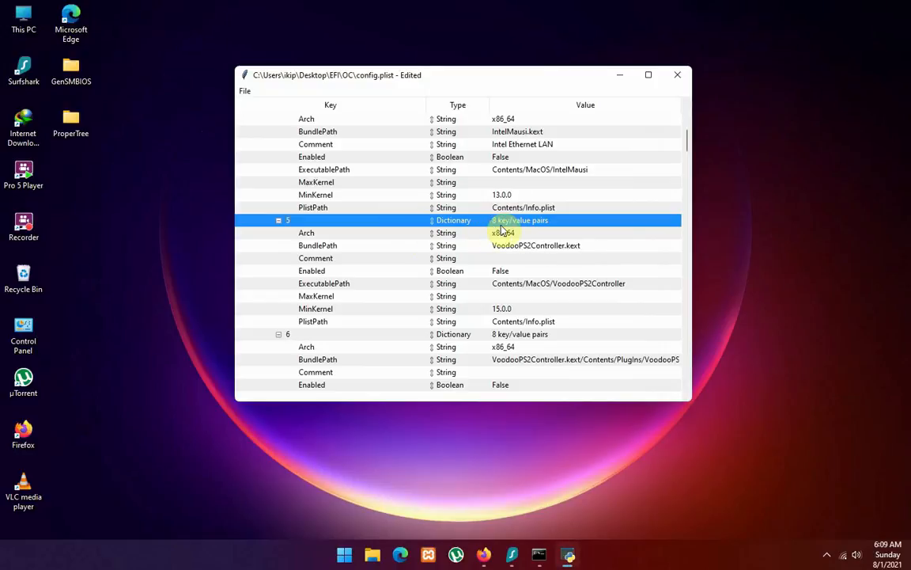
Delete the VoodooPS2Trackpad and VoodooInput plug-in entries of VoodooPS2Controller.kext from Kernel > Add in config.plist.
scroll(493, 347, down, 1)
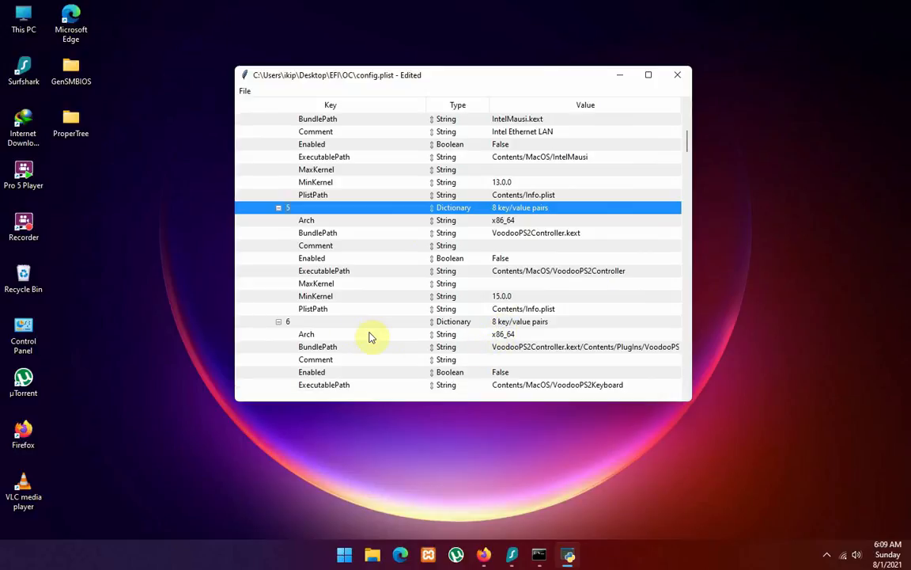
scroll(372, 338, down, 10)
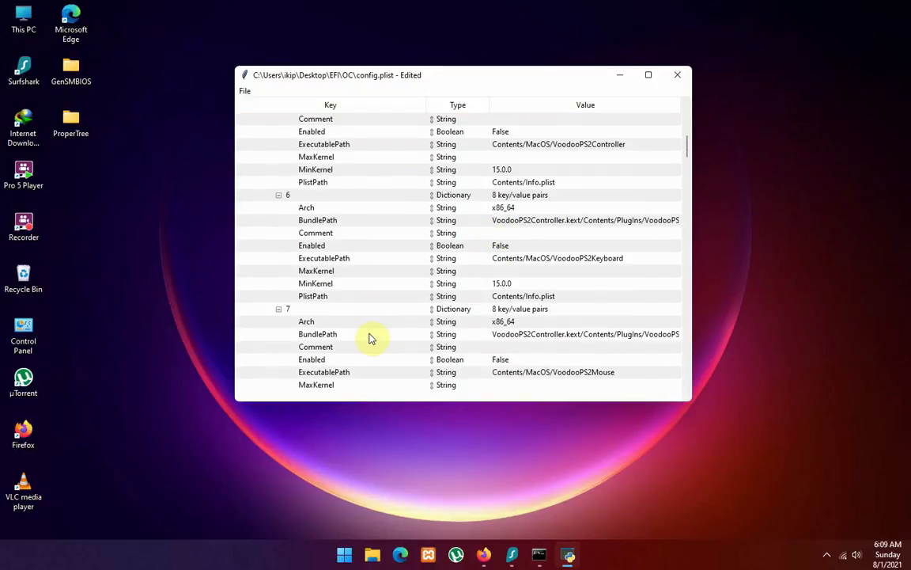
scroll(372, 338, down, 7)
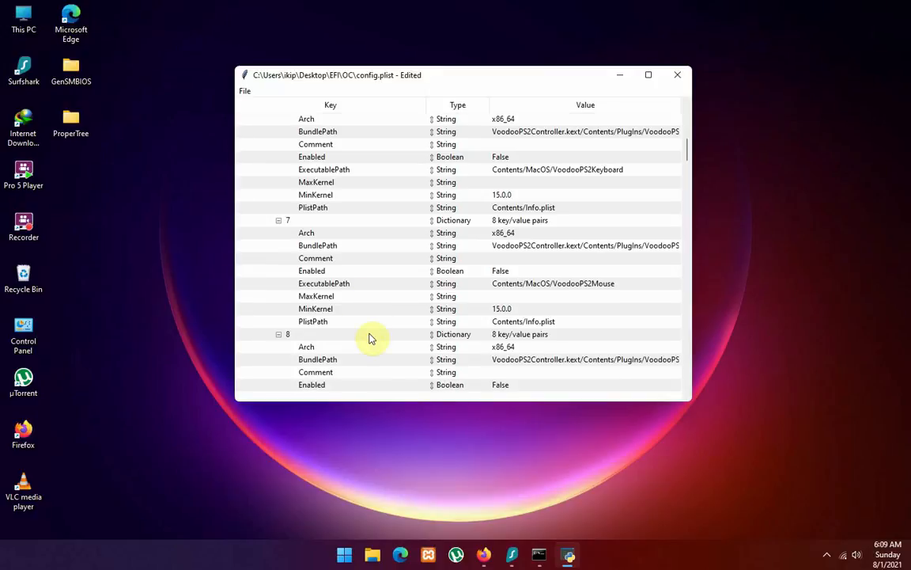
scroll(372, 337, down, 8)
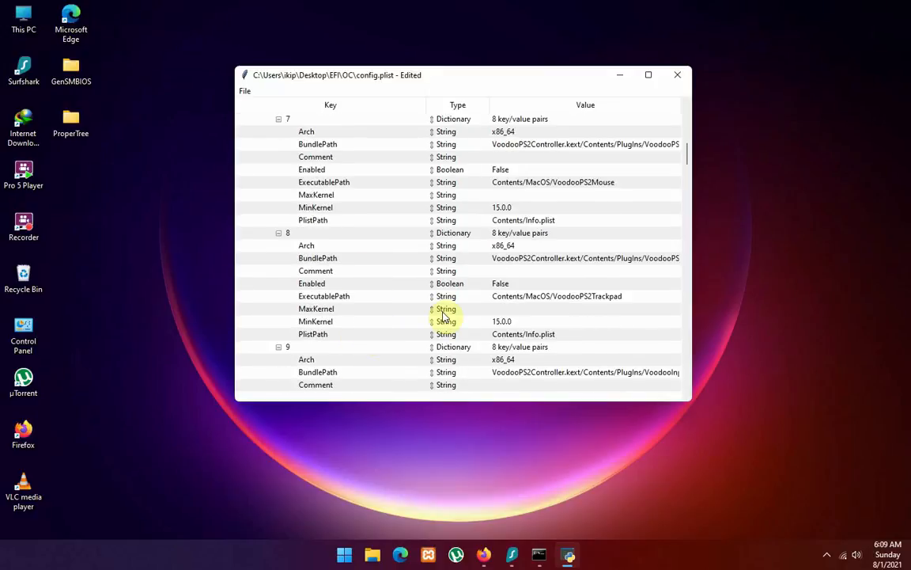
click(355, 233)
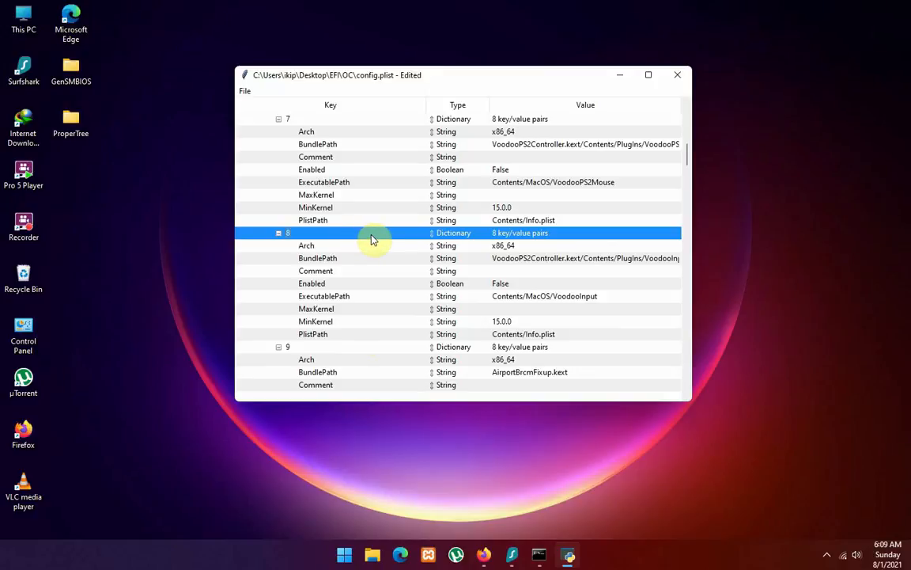
key(Delete)
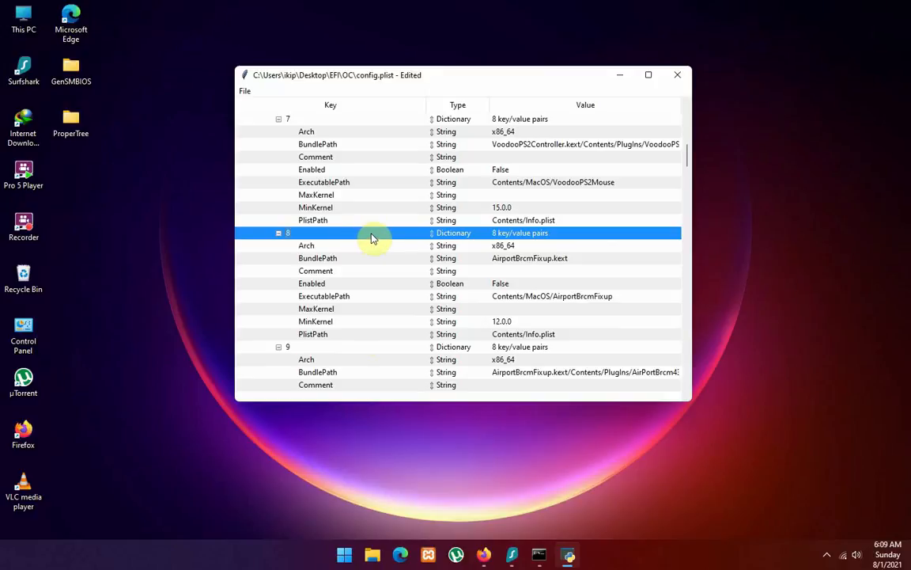
scroll(438, 330, down, 5)
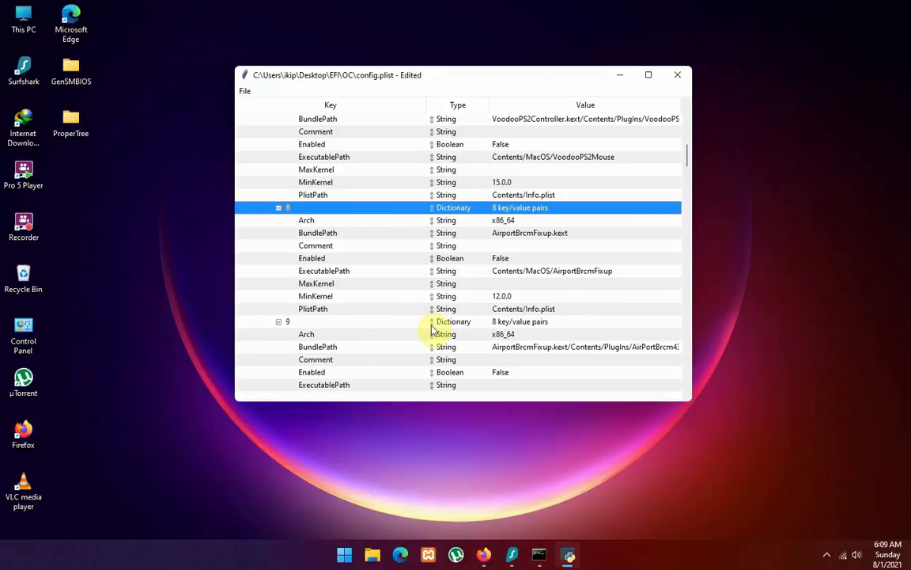
scroll(434, 329, down, 2)
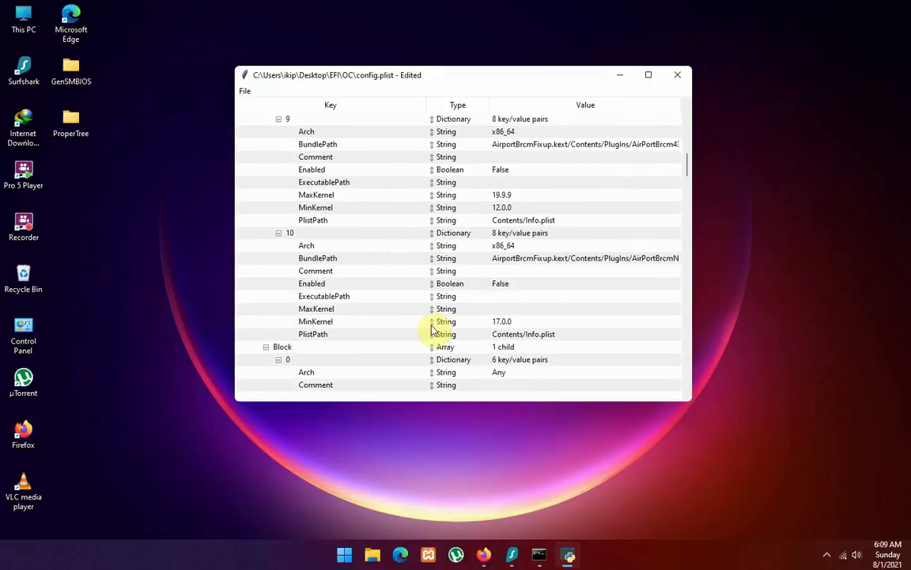
Delete the AirportBrcmFixup.kext entry and its two plug-in entries from Kernel > Add in config.plist.
scroll(386, 253, up, 1)
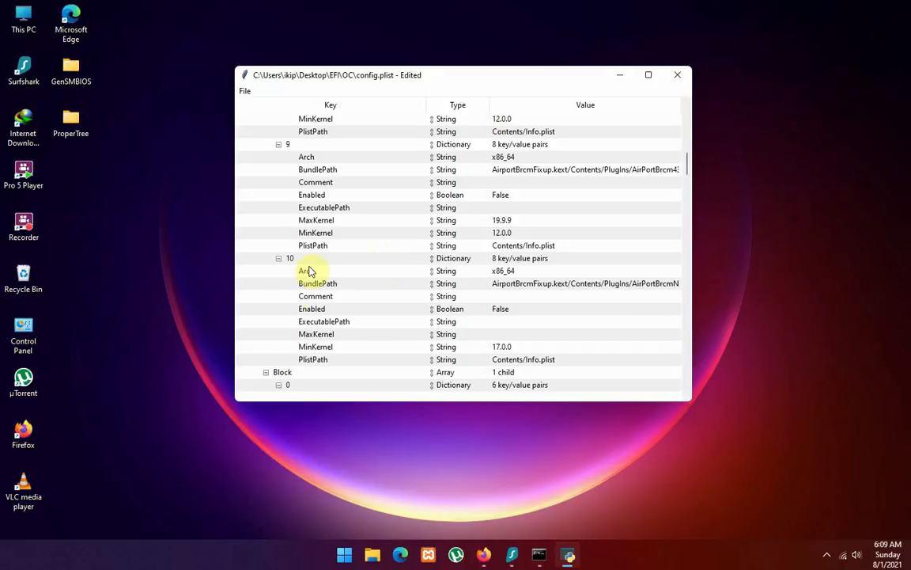
click(356, 261)
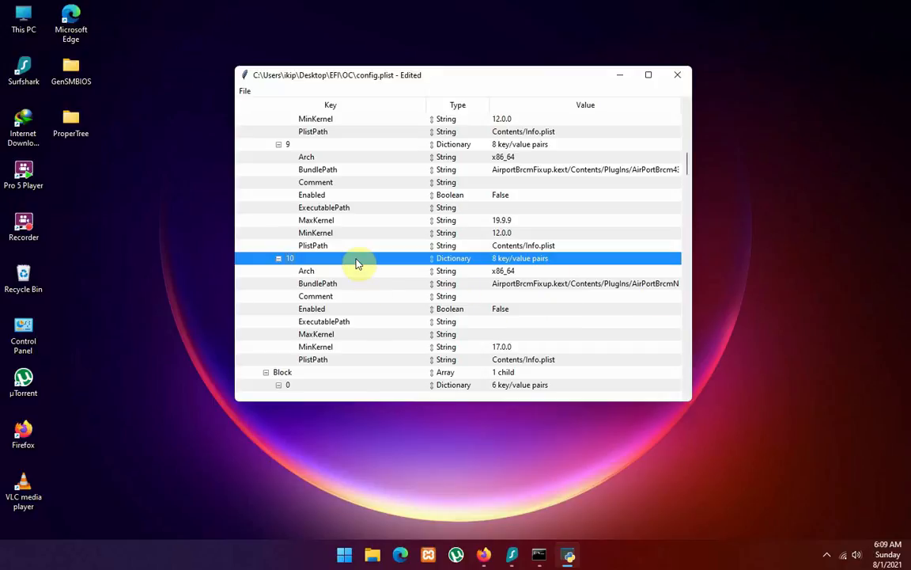
key(Delete)
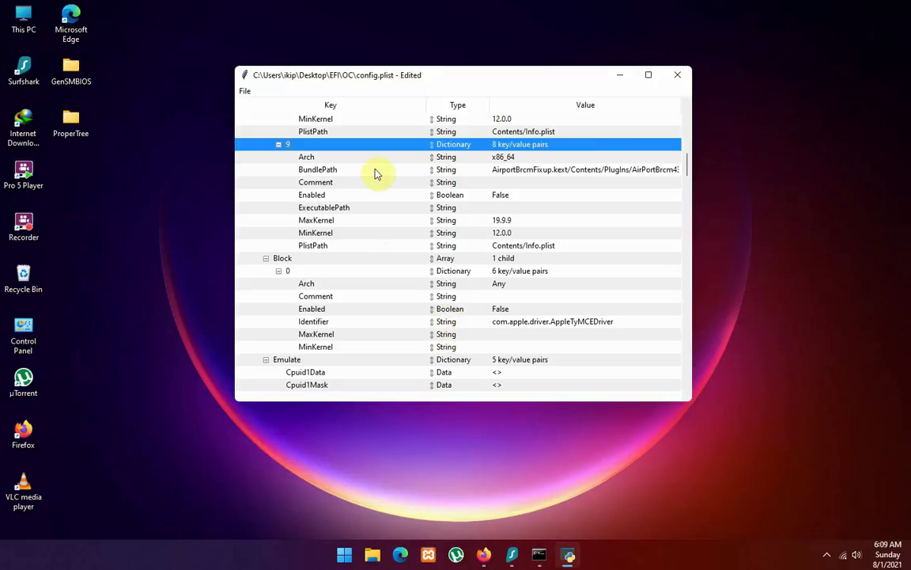
key(Delete)
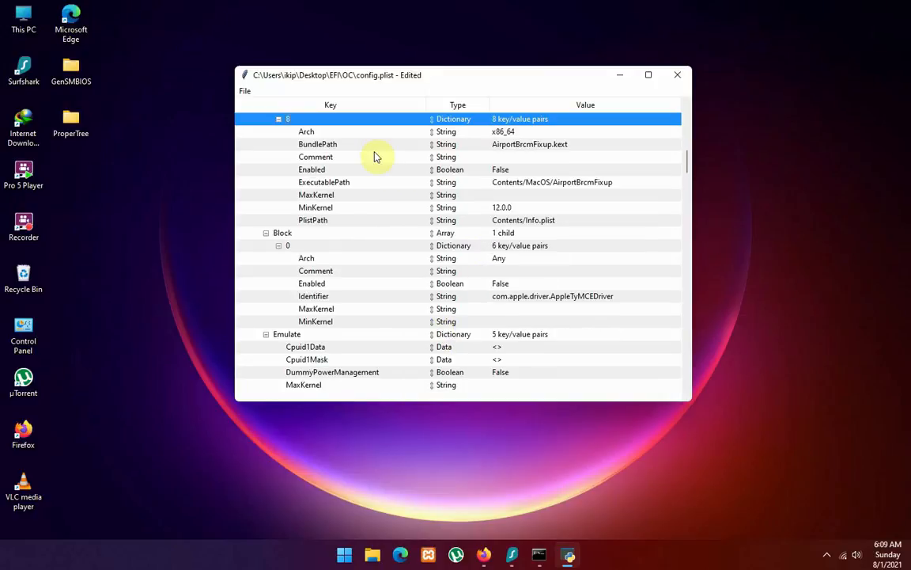
scroll(421, 230, up, 1)
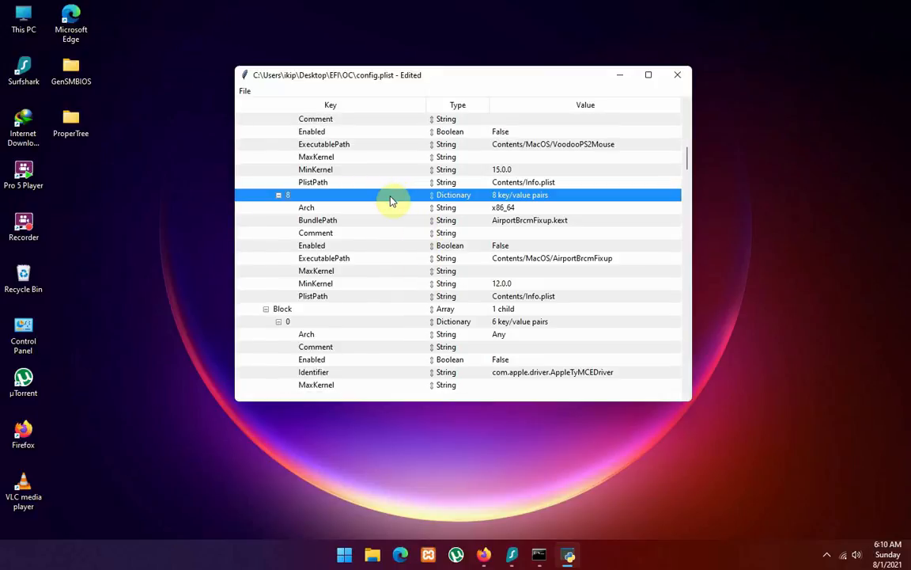
key(Delete)
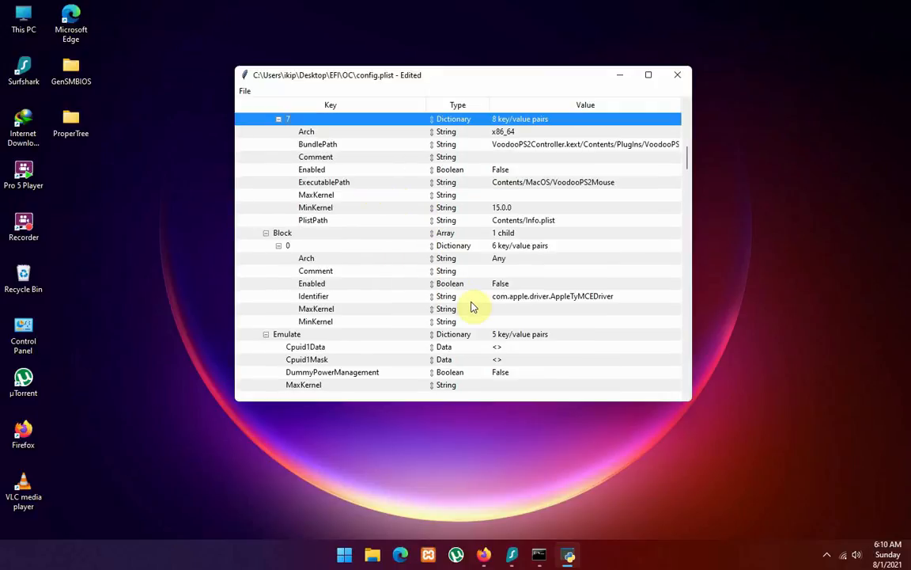
Collapse the Kernel section after looking over its remaining Add entries, and try to save config.plist.
scroll(472, 307, up, 1)
scroll(472, 307, up, 6)
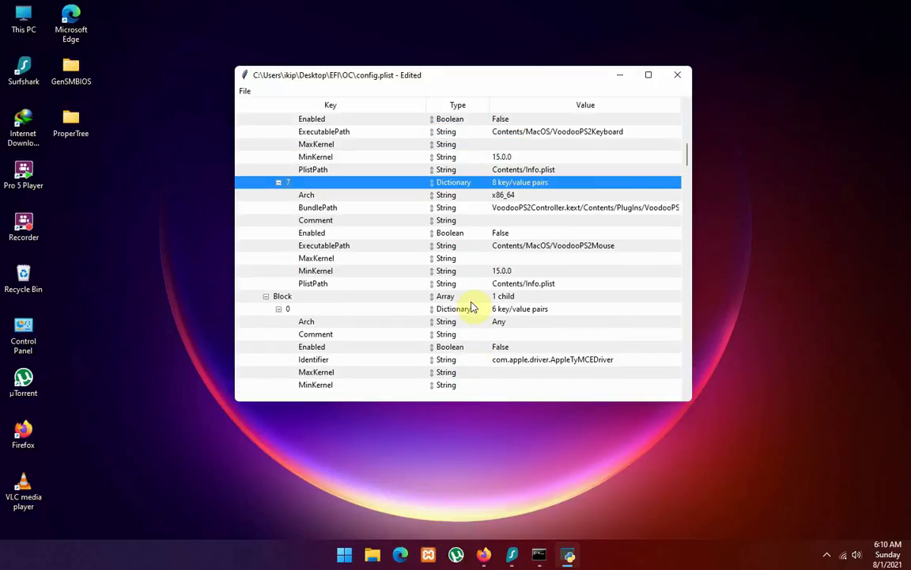
scroll(468, 295, up, 8)
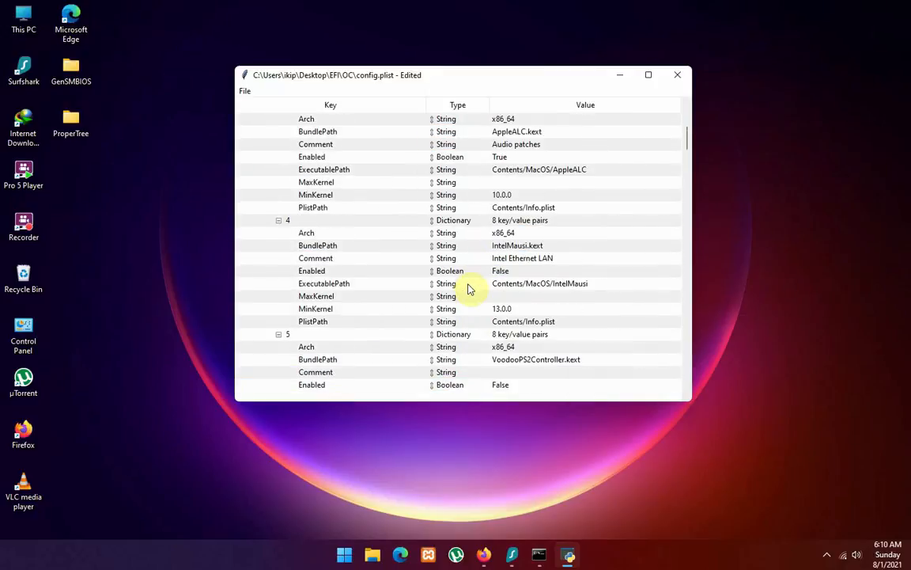
scroll(261, 182, up, 3)
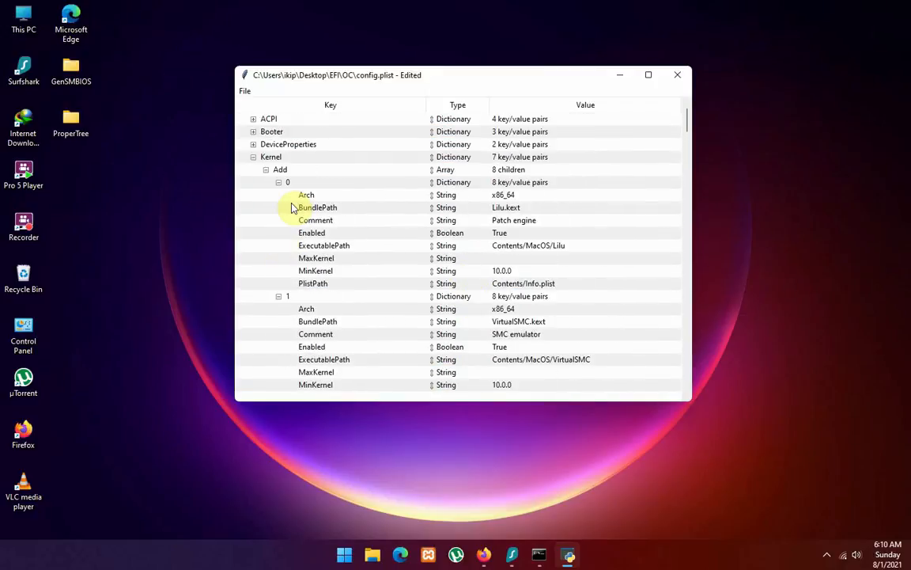
click(253, 169)
click(244, 90)
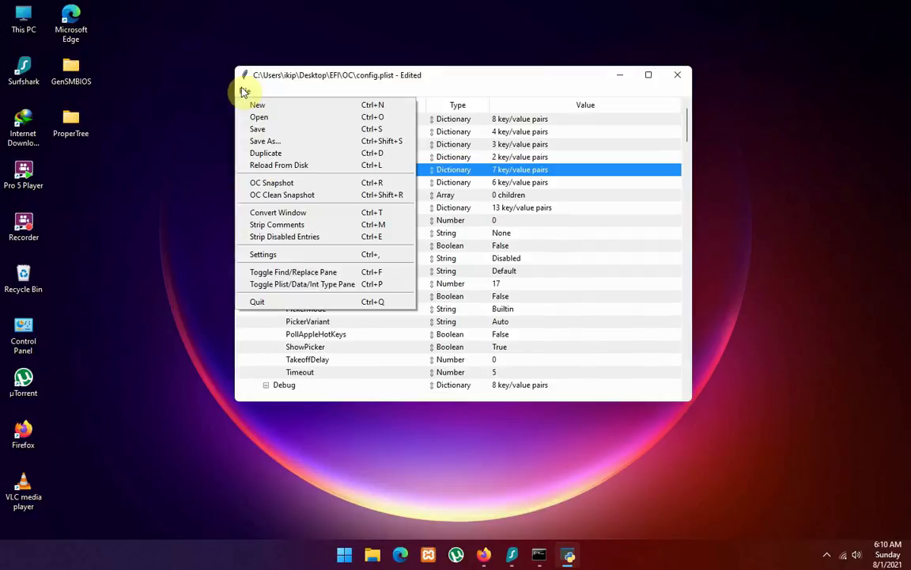
click(261, 129)
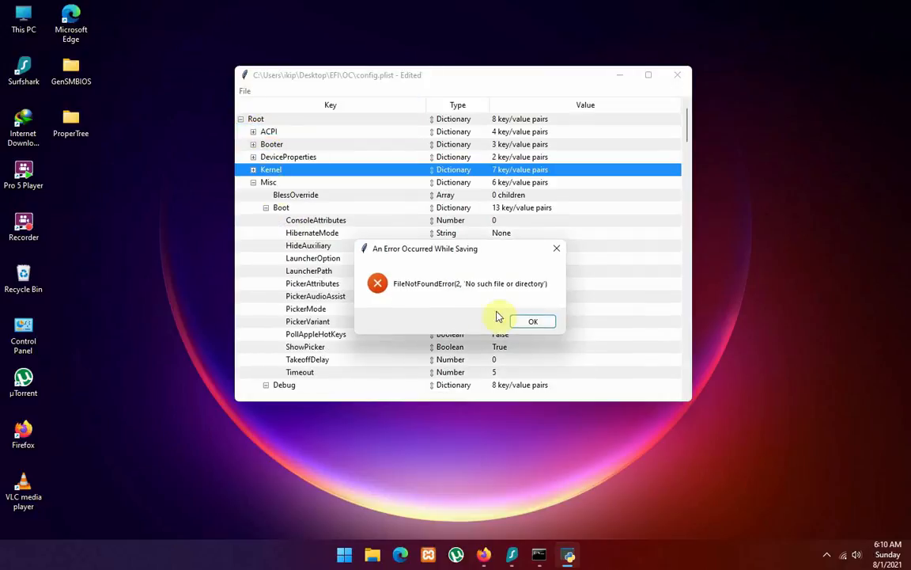
click(533, 322)
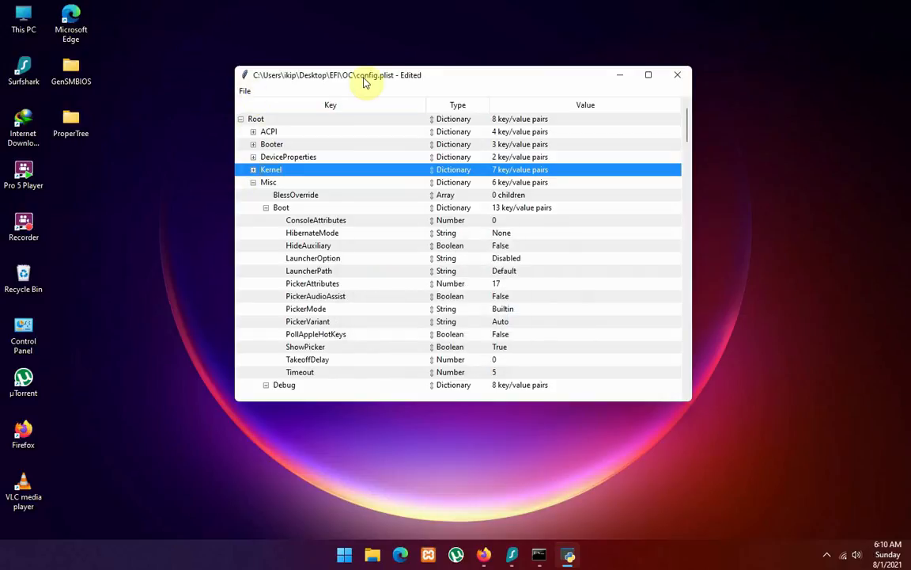
Restore the EFI folder from the Recycle Bin to the desktop and save config.plist.
click(89, 188)
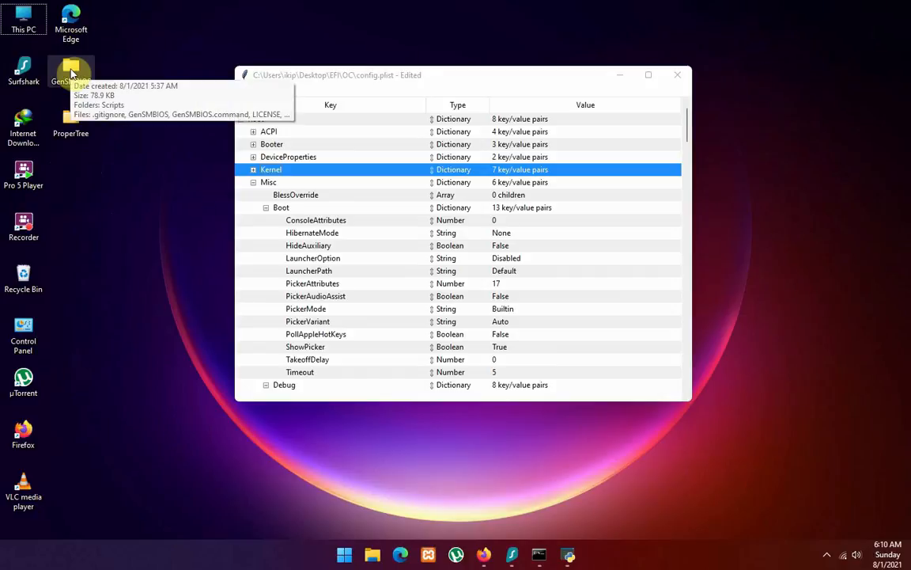
double_click(35, 277)
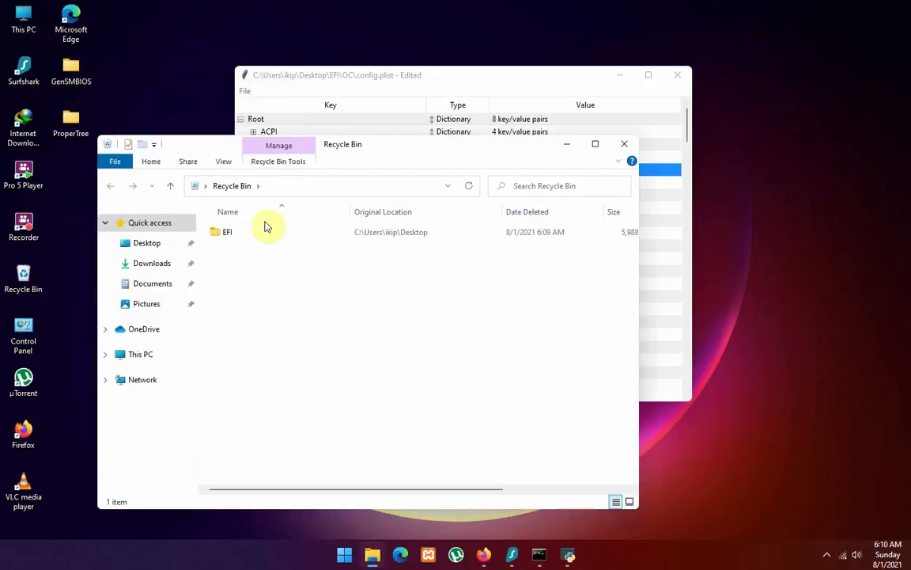
right_click(224, 232)
click(259, 239)
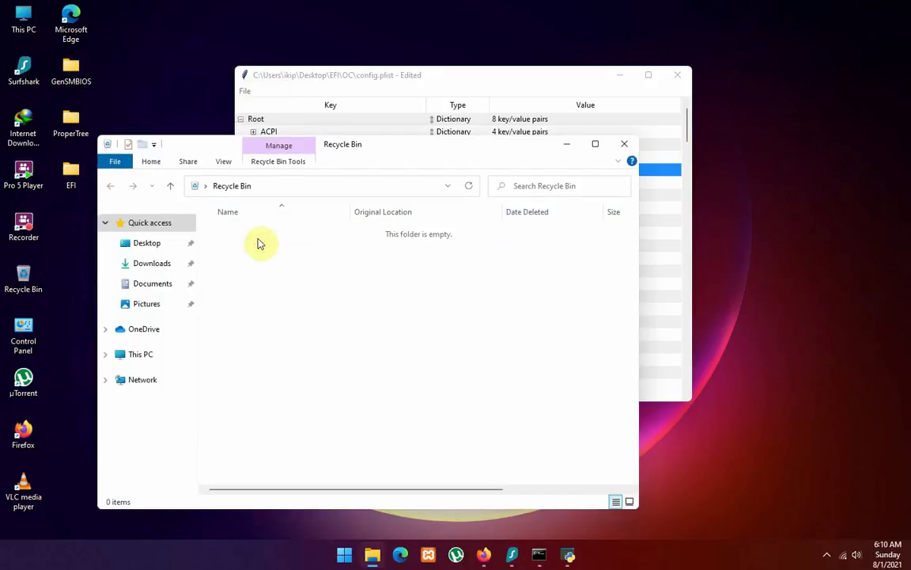
click(624, 144)
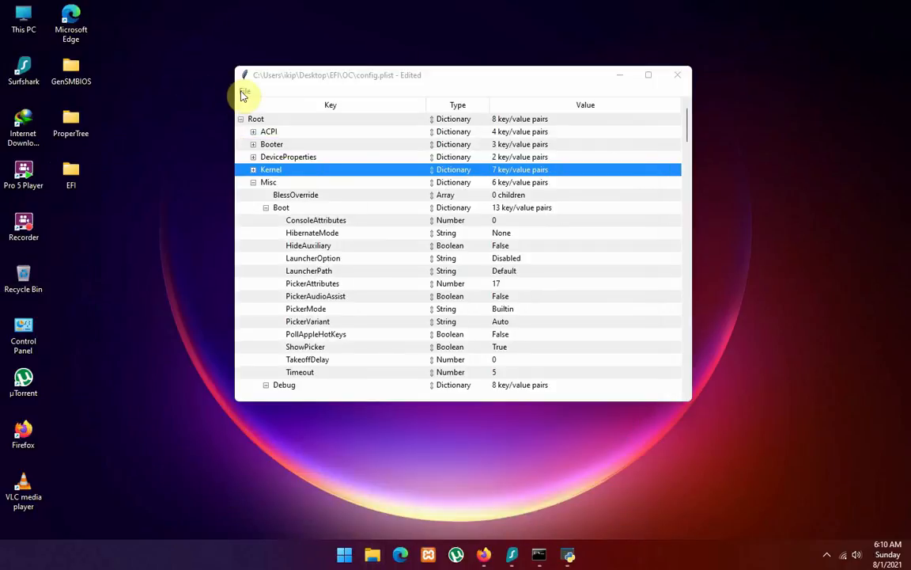
click(244, 91)
click(264, 132)
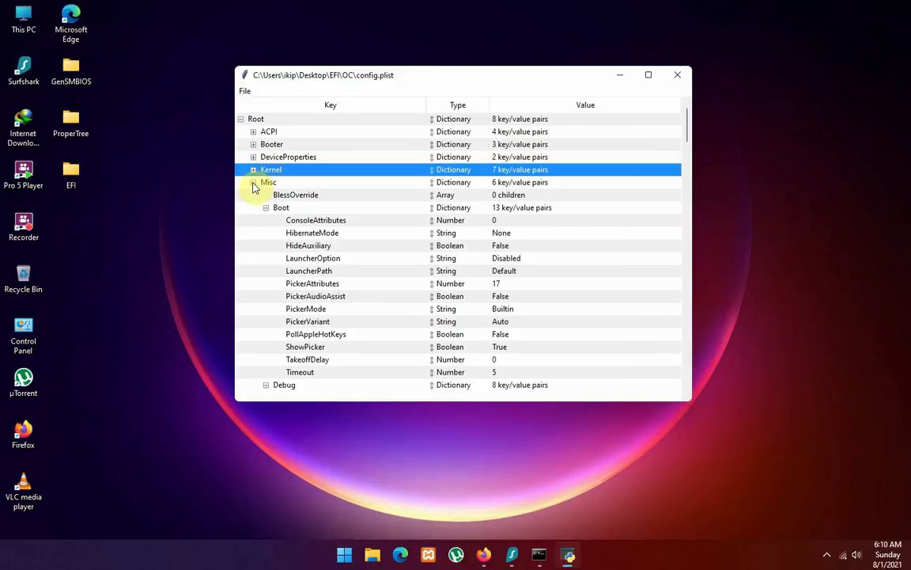
Expand ACPI > Add in config.plist and try to run an OC Snapshot with the EFI\OC\ACPI folder.
click(261, 133)
click(253, 131)
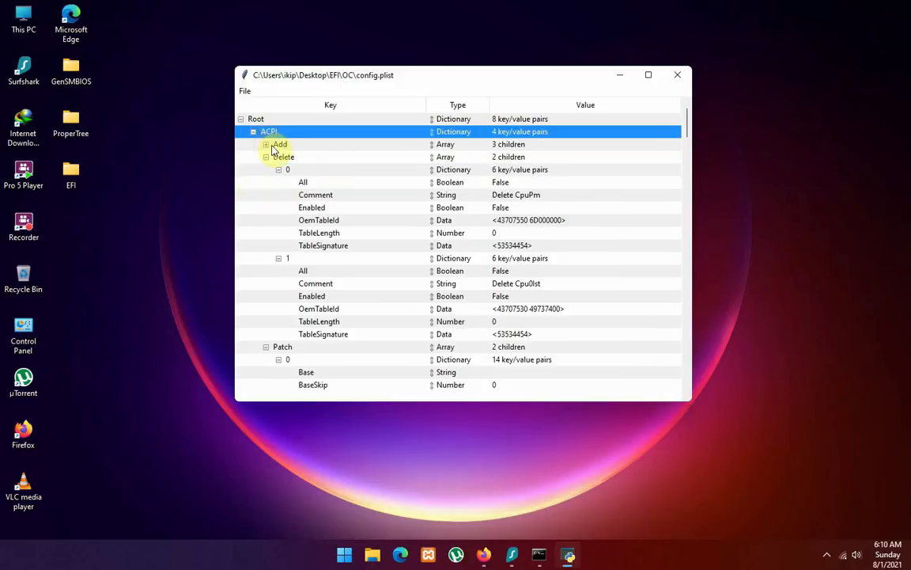
click(265, 146)
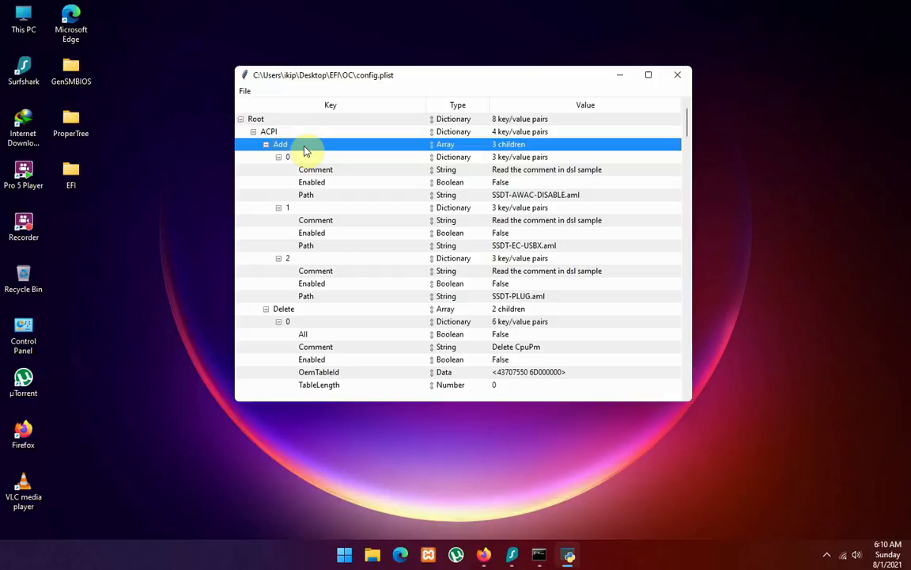
key(ctrl+r)
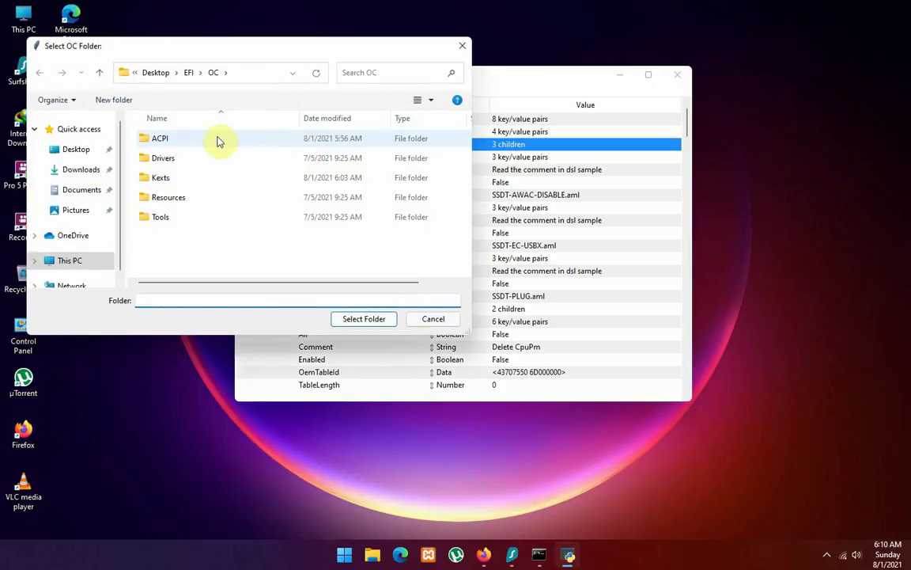
double_click(218, 140)
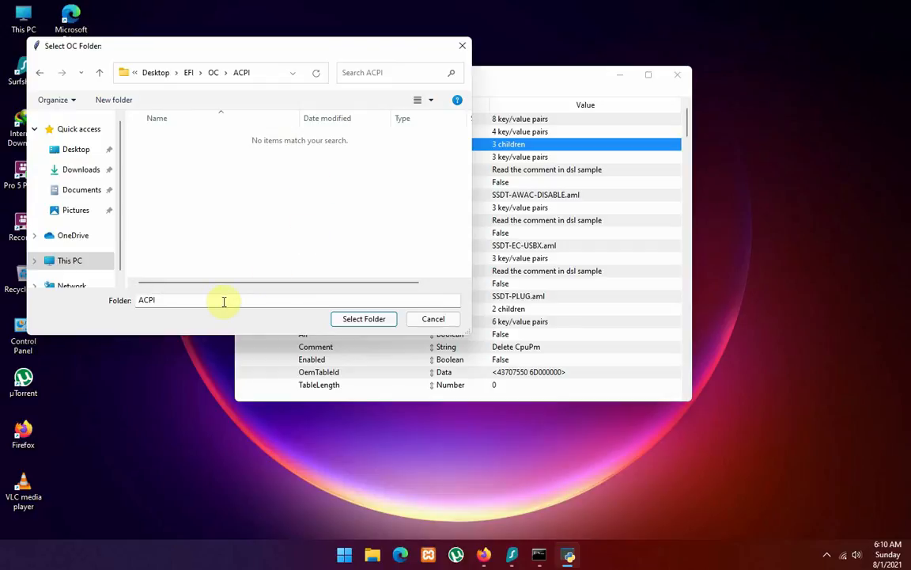
click(346, 319)
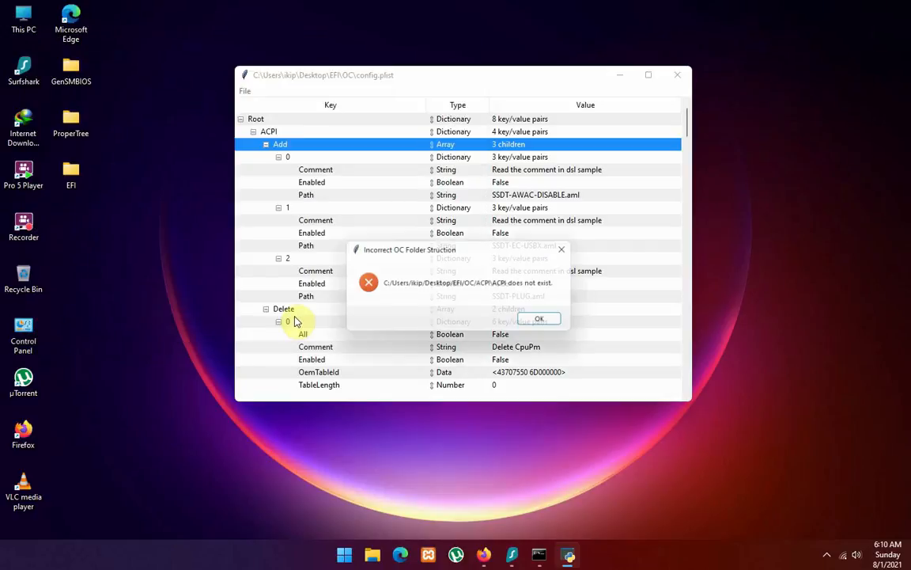
click(545, 322)
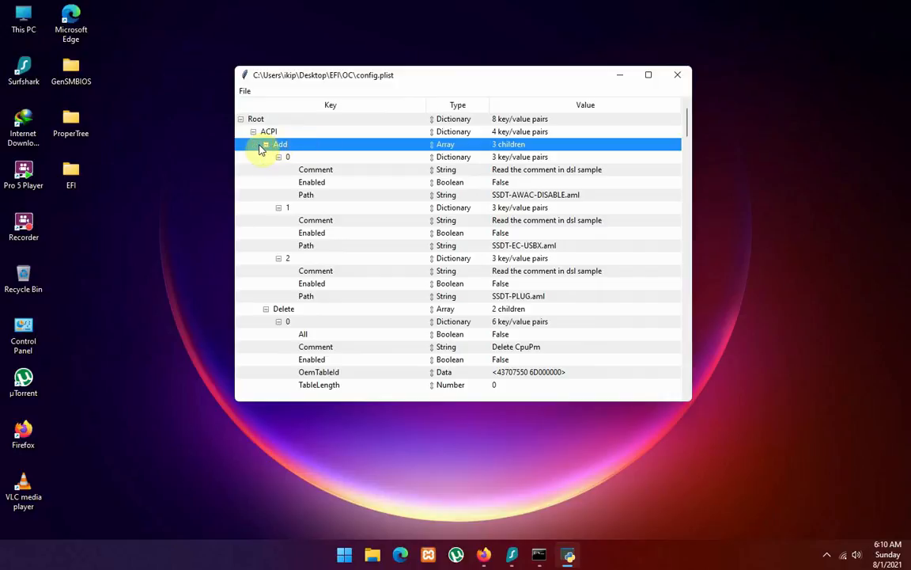
Collapse the ACPI and Misc sections of config.plist.
click(241, 120)
click(241, 119)
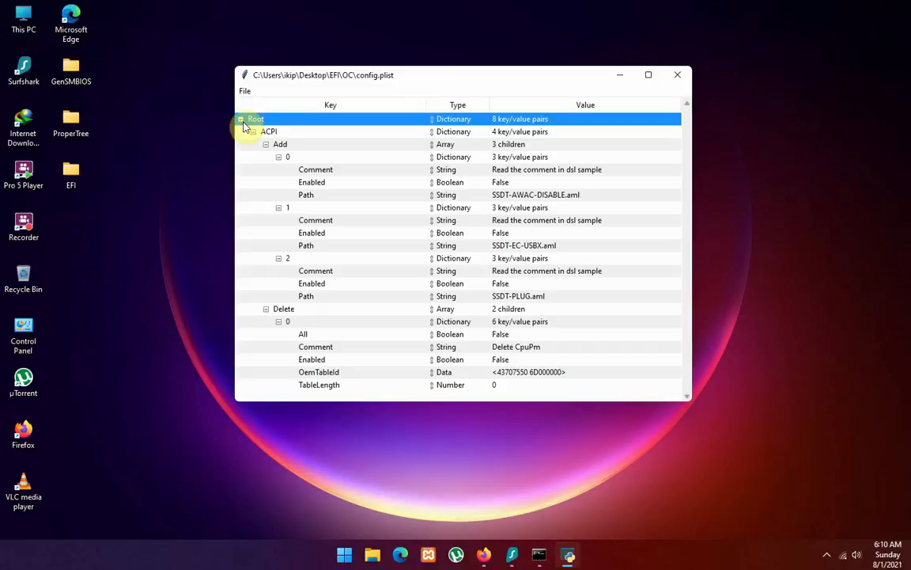
click(253, 132)
click(253, 183)
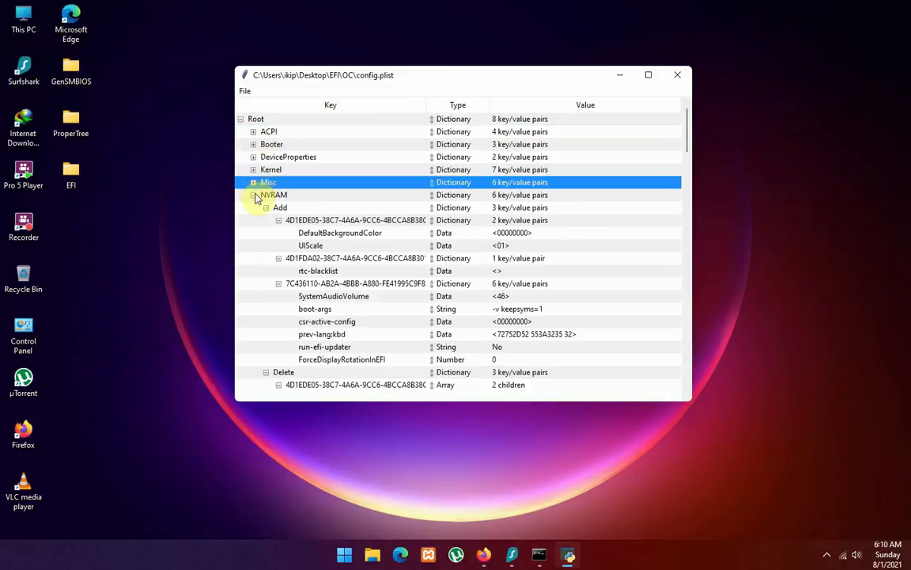
Switch to the OpenCore Install Guide in Firefox and read past Kernel > Add to the Emulate, Force and Block sections.
click(483, 554)
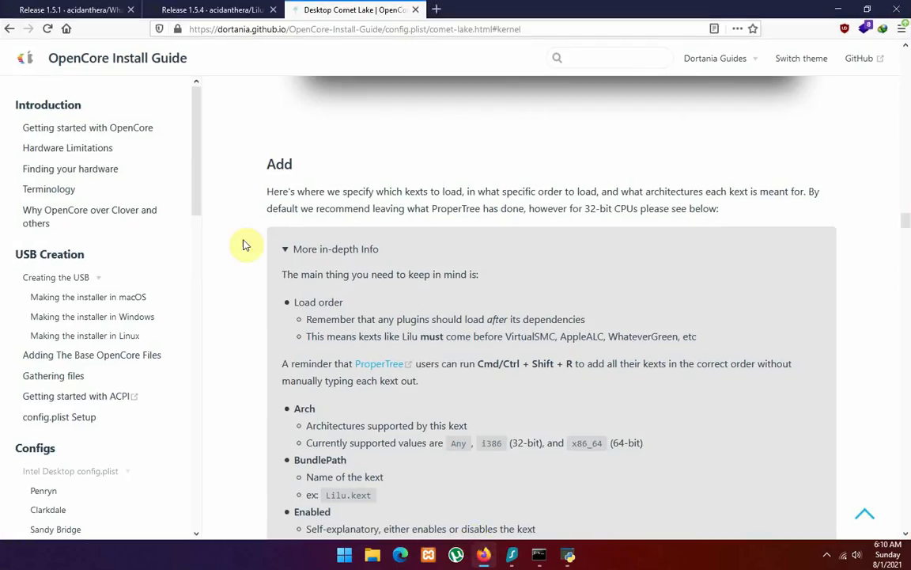
scroll(370, 352, down, 3)
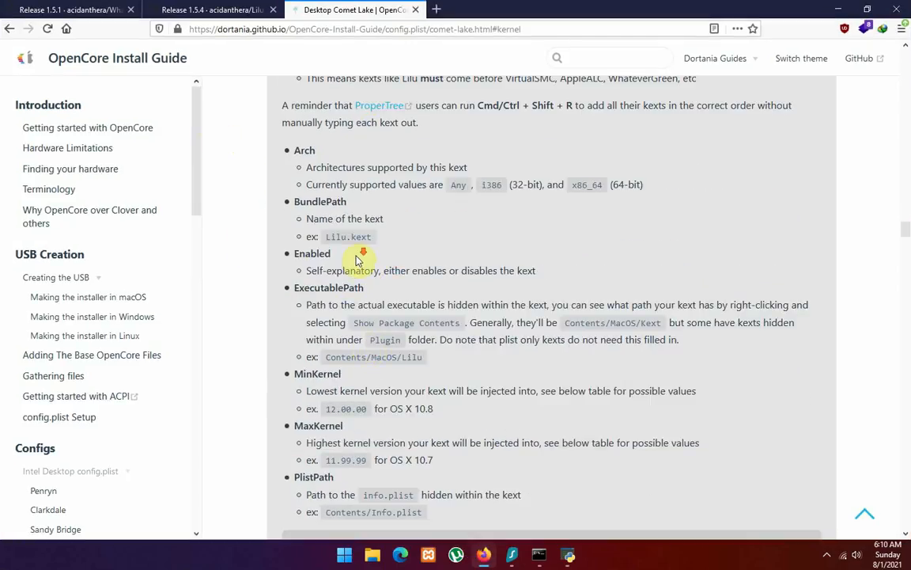
scroll(358, 260, down, 4)
scroll(467, 284, down, 3)
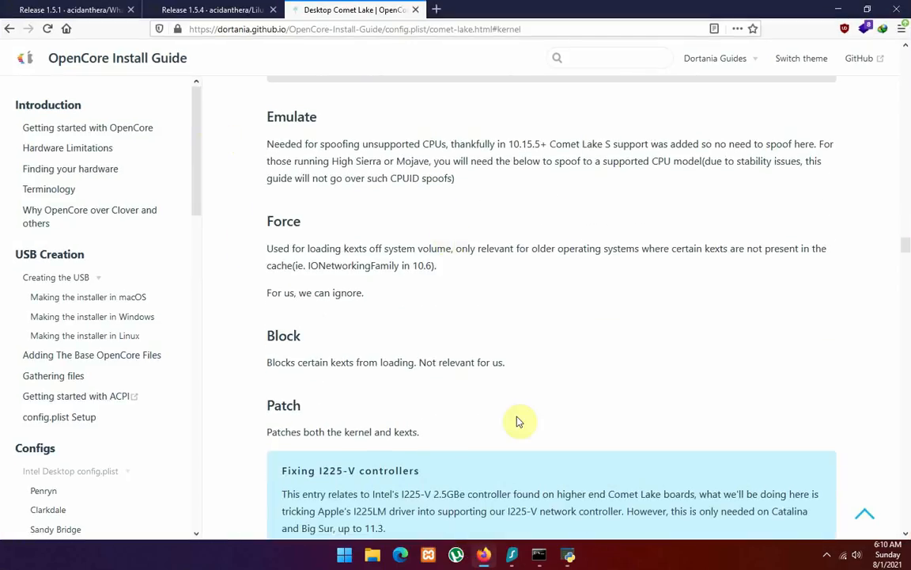
Switch back to ProperTree, expand Kernel in config.plist and collapse its Add and Block arrays.
click(567, 555)
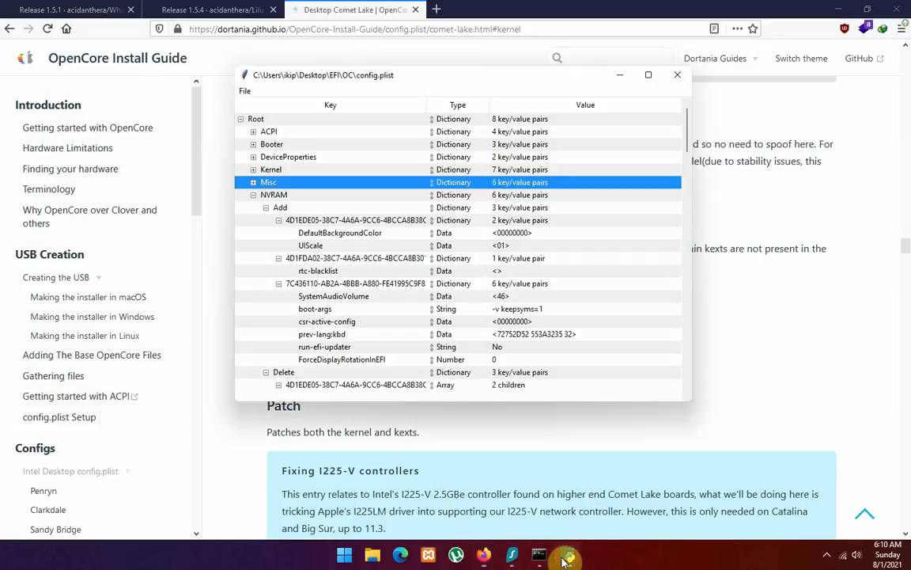
click(253, 169)
click(266, 183)
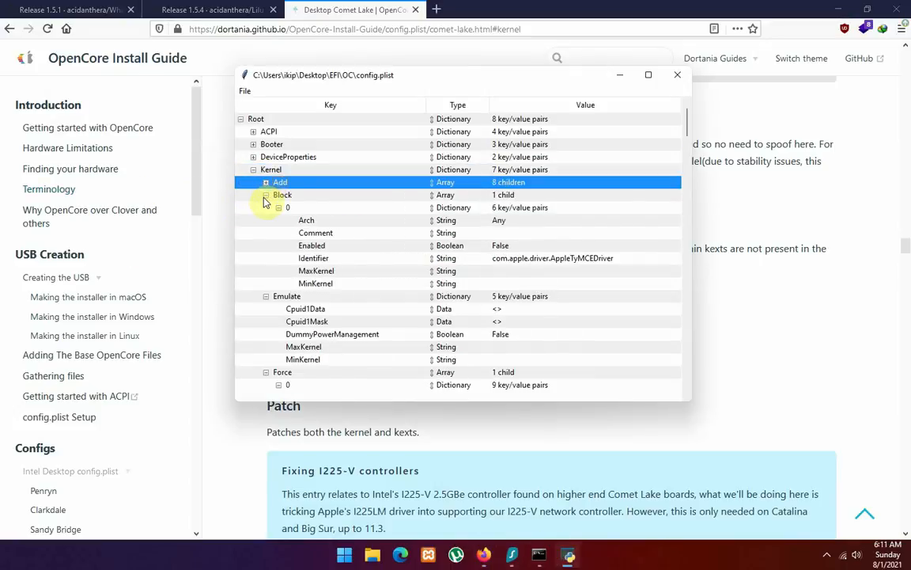
click(266, 195)
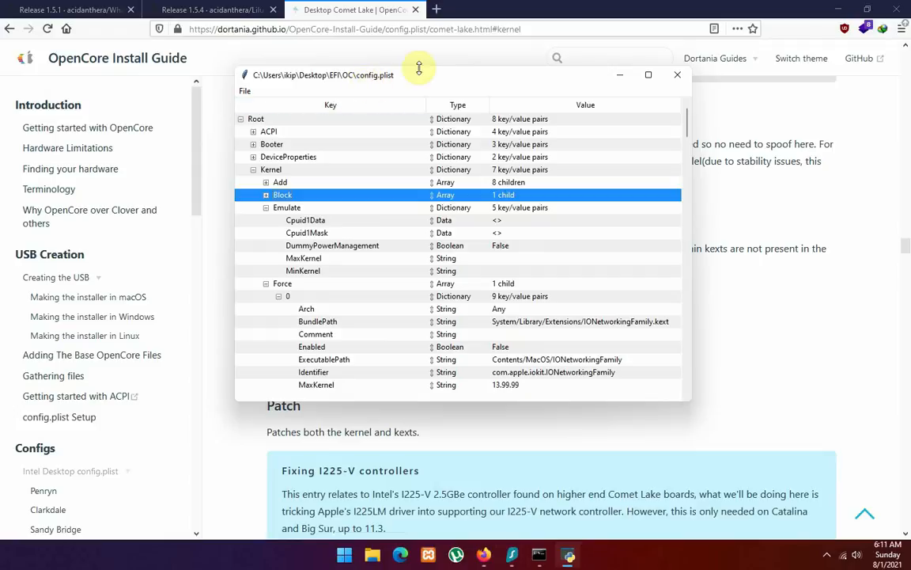
Move the config.plist window below the guide's Emulate paragraph and read its advice on CPU spoofing.
drag(437, 79, 360, 211)
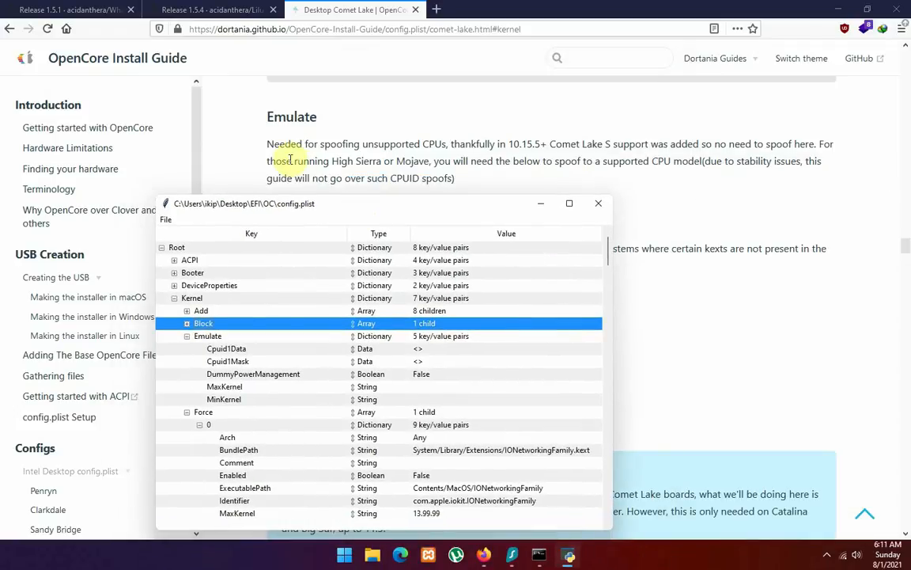
drag(279, 145, 783, 144)
click(616, 145)
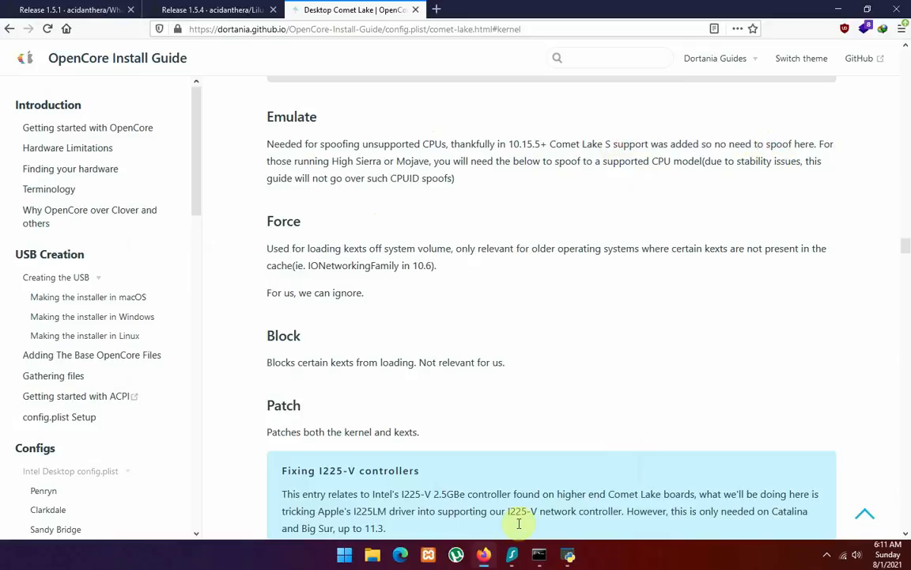
Return to config.plist, collapse Kernel > Emulate and move the window clear of the guide's section headings.
click(568, 554)
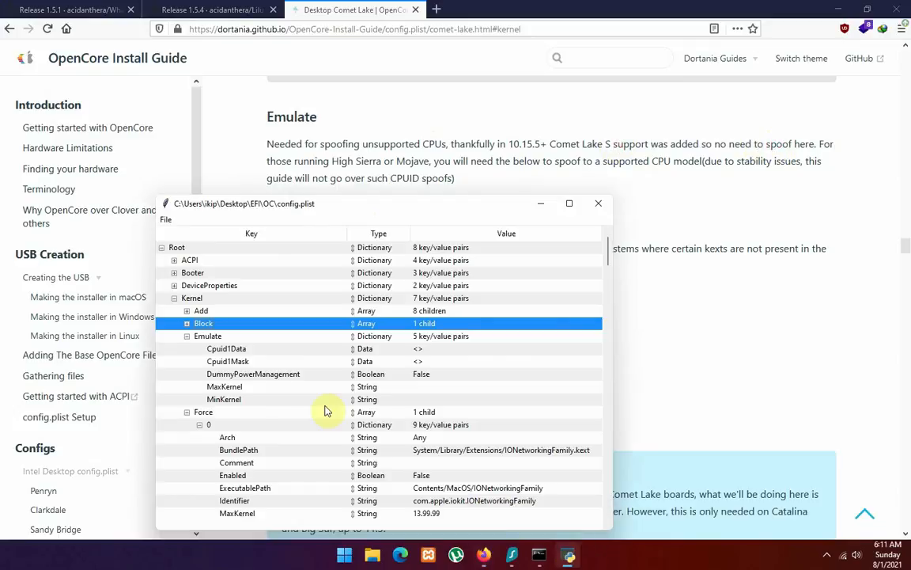
click(187, 335)
drag(396, 207, 688, 130)
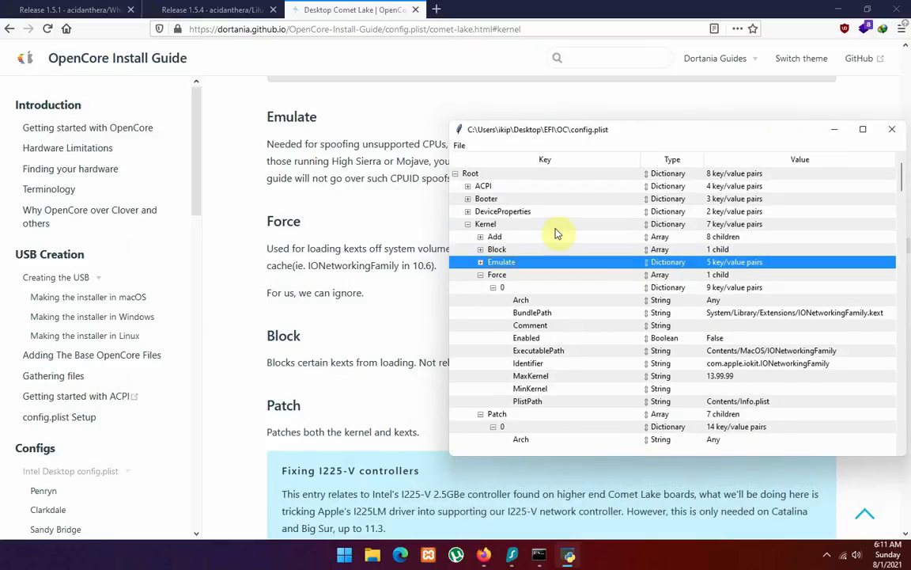
Read the guide's Force section in Firefox, then return to config.plist in ProperTree and collapse Kernel > Force.
click(279, 265)
drag(269, 248, 616, 260)
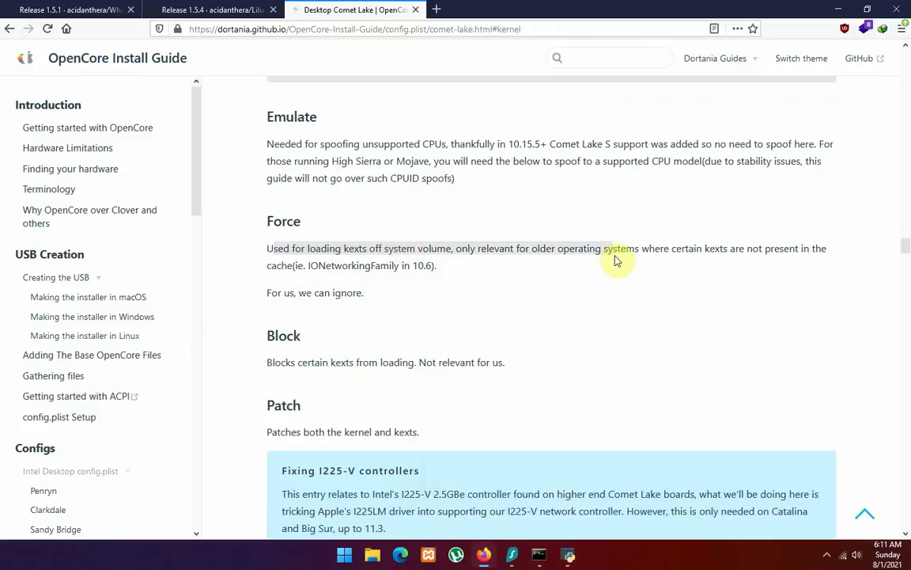
click(568, 554)
click(481, 275)
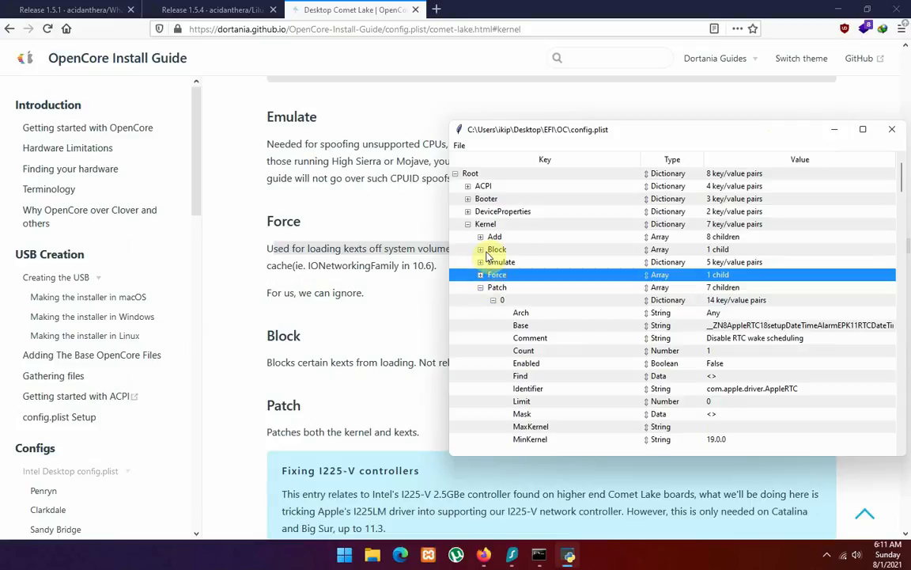
Read the guide's Patch section on fixing I225-V controllers, including its key/value table and notes.
scroll(378, 412, down, 3)
scroll(378, 412, down, 2)
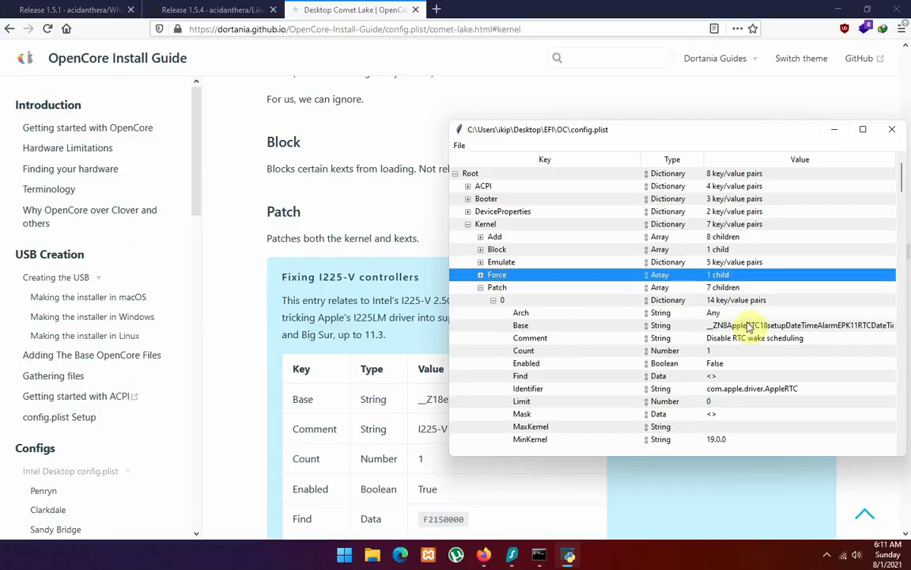
click(261, 237)
scroll(413, 318, down, 3)
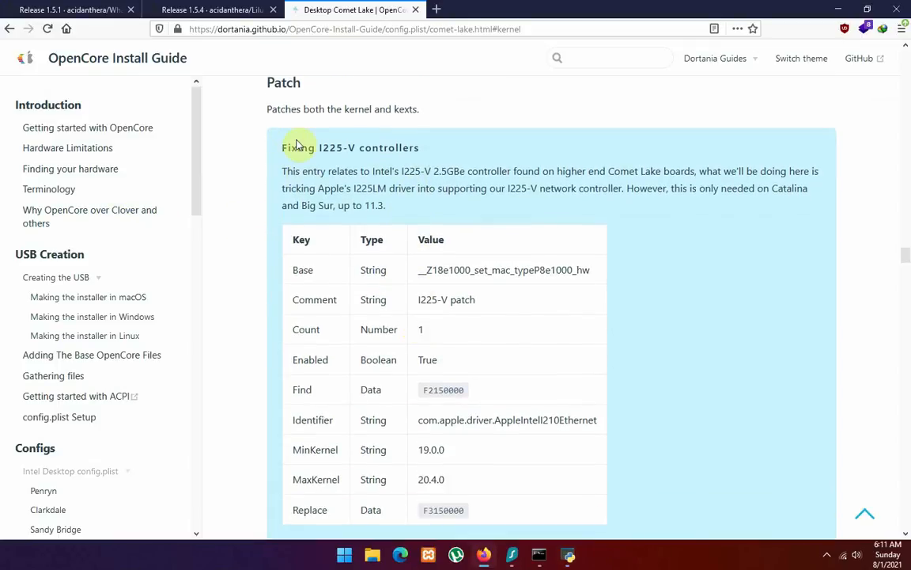
drag(349, 172, 511, 187)
scroll(511, 189, down, 3)
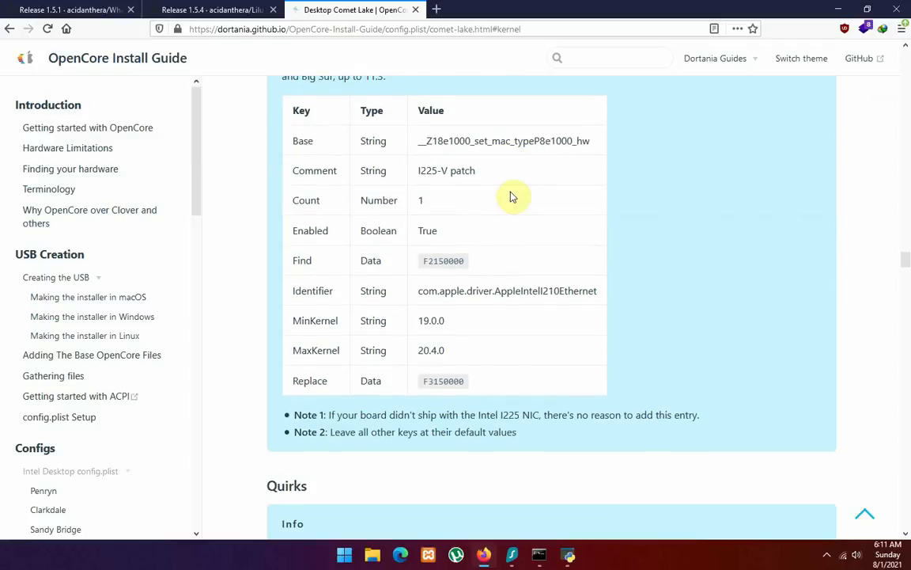
scroll(513, 194, up, 6)
click(708, 308)
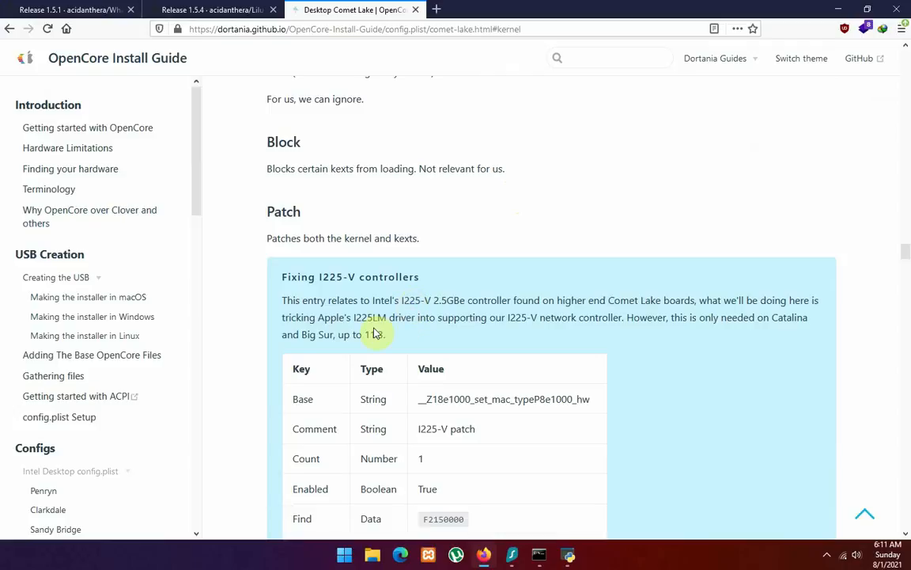
drag(337, 318, 426, 318)
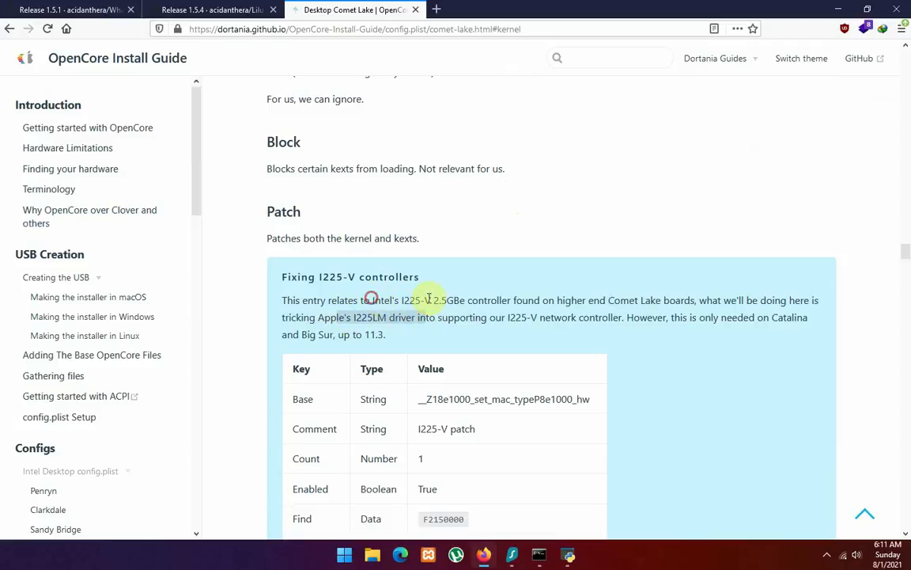
drag(371, 298, 471, 298)
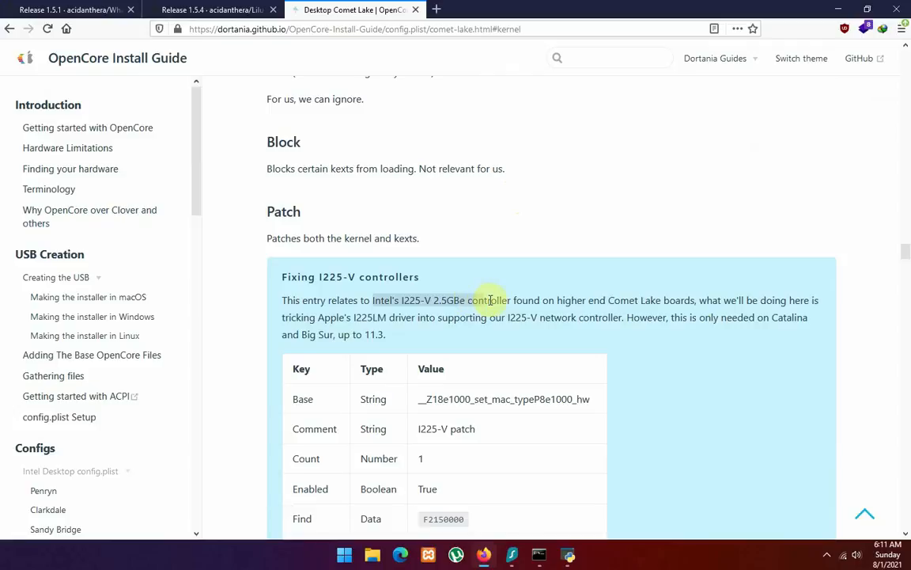
scroll(522, 316, down, 5)
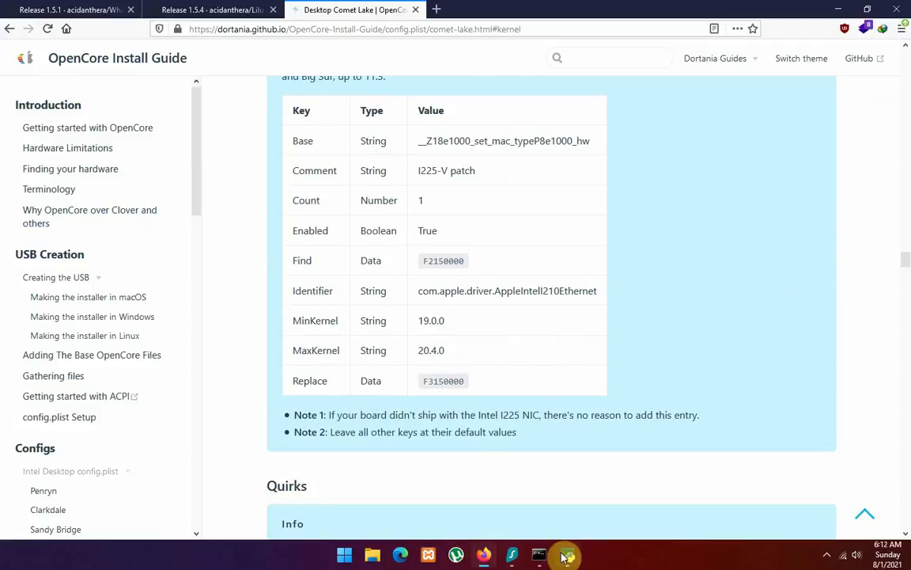
Switch back to config.plist, collapse Kernel > Patch, look through the Quirks entries and move the window off the guide's Quirks heading.
click(567, 554)
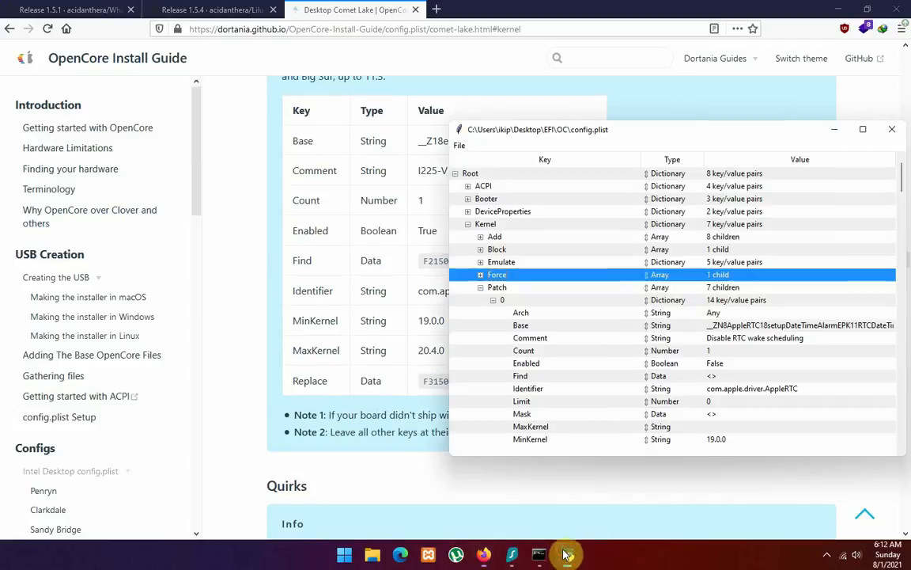
click(481, 289)
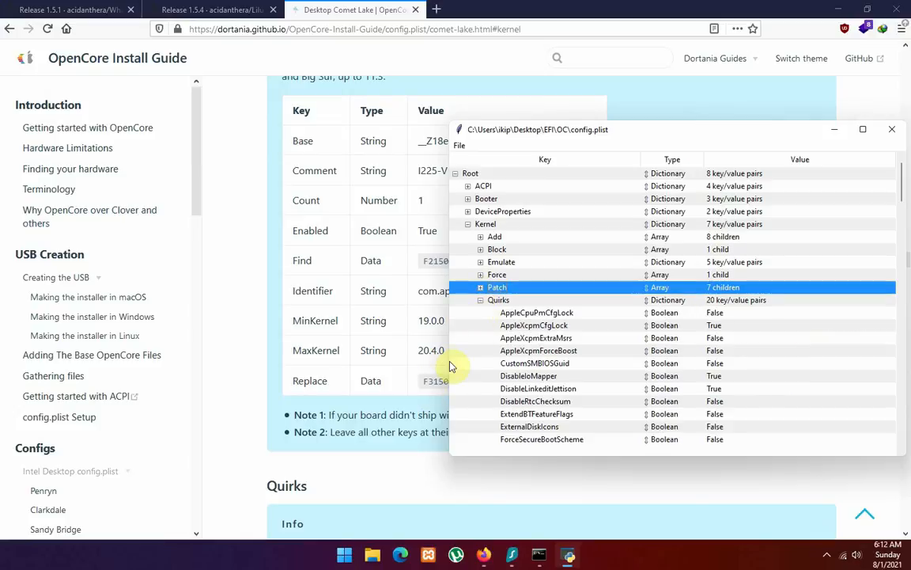
scroll(700, 396, down, 1)
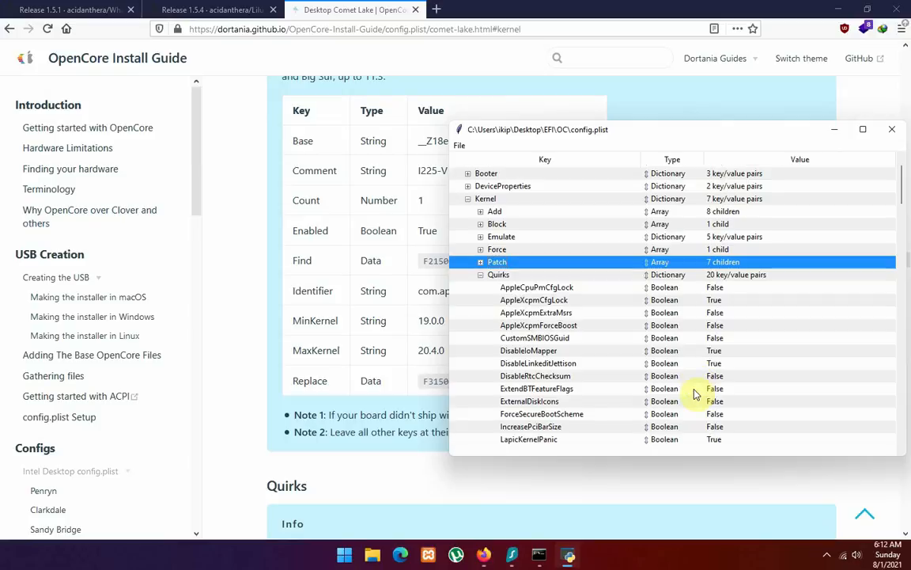
scroll(696, 394, down, 1)
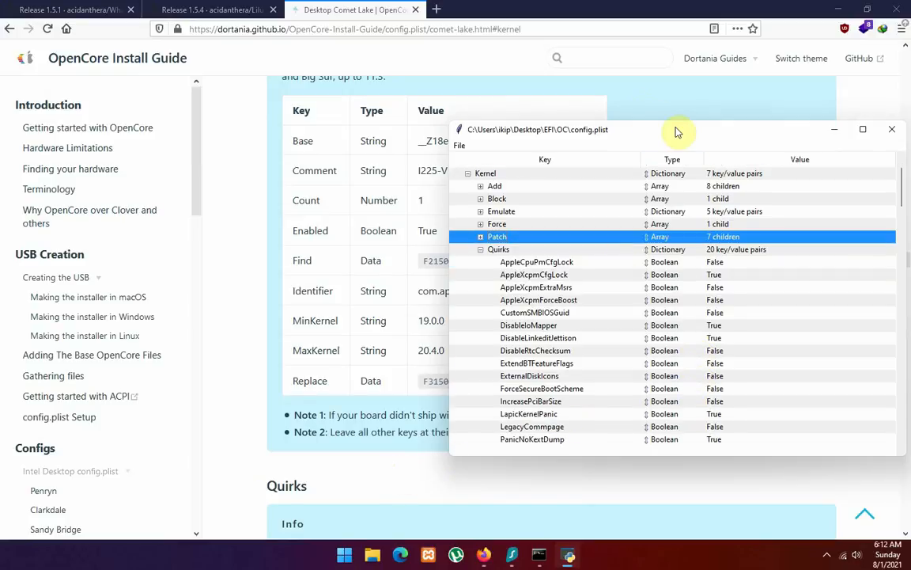
drag(677, 131, 553, 109)
Compare the guide's Kernel > Quirks table with the Quirks values in config.plist.
click(386, 480)
scroll(387, 467, down, 8)
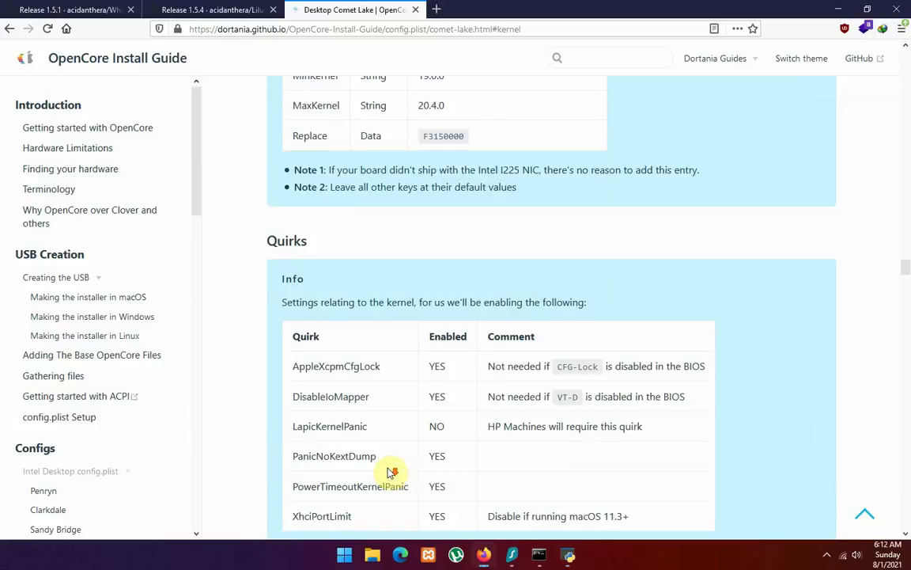
scroll(390, 453, up, 3)
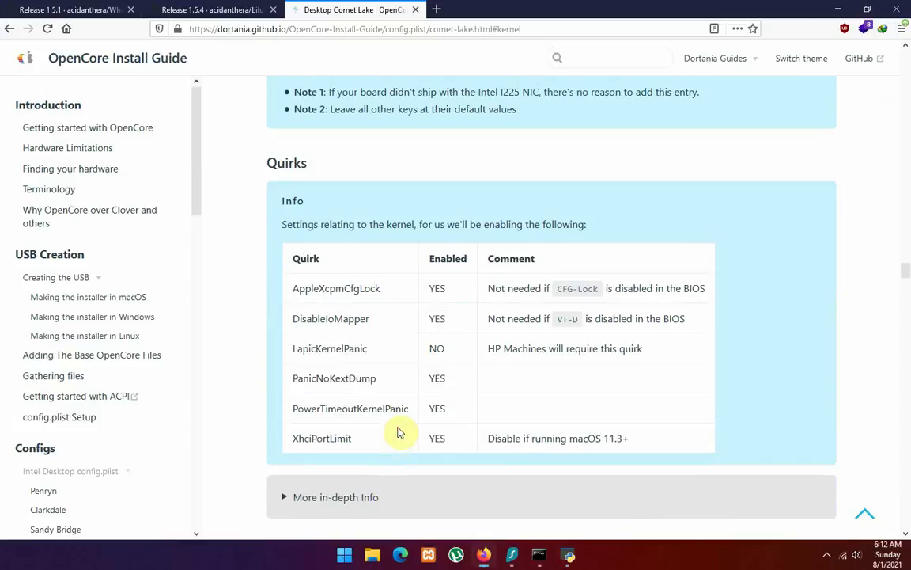
click(568, 554)
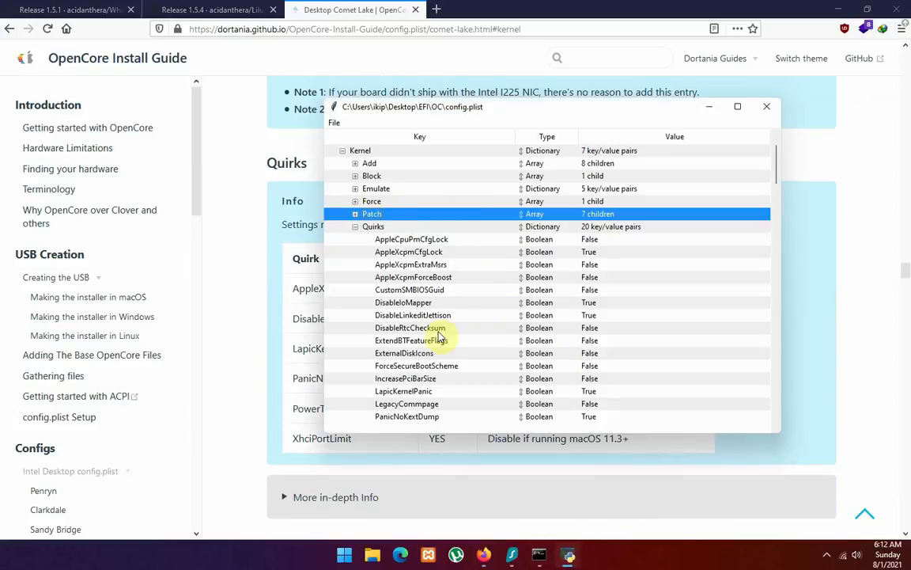
click(224, 354)
Expand the in-depth info under the guide's Scheme section and read the FuzzyMatch, KernelArch and KernelCache recommendations.
scroll(332, 387, down, 2)
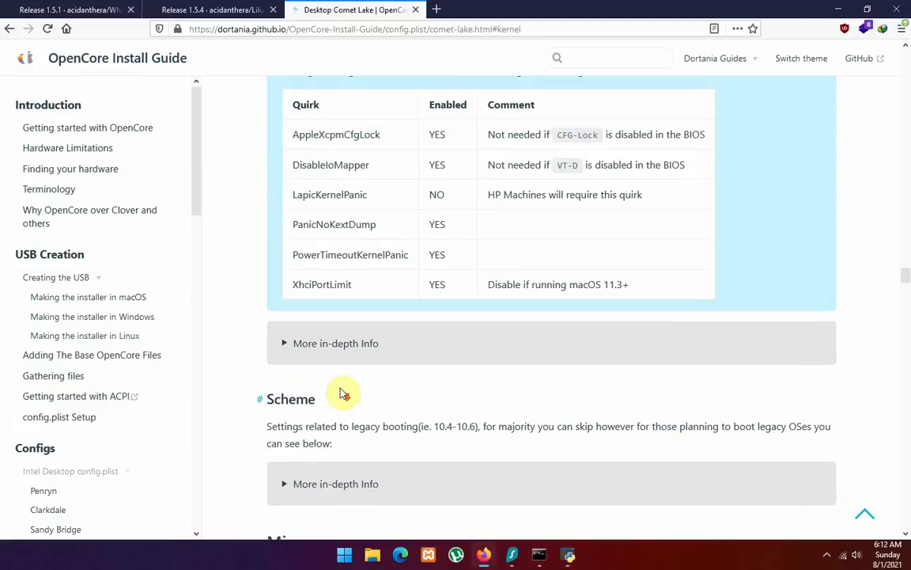
scroll(344, 393, down, 3)
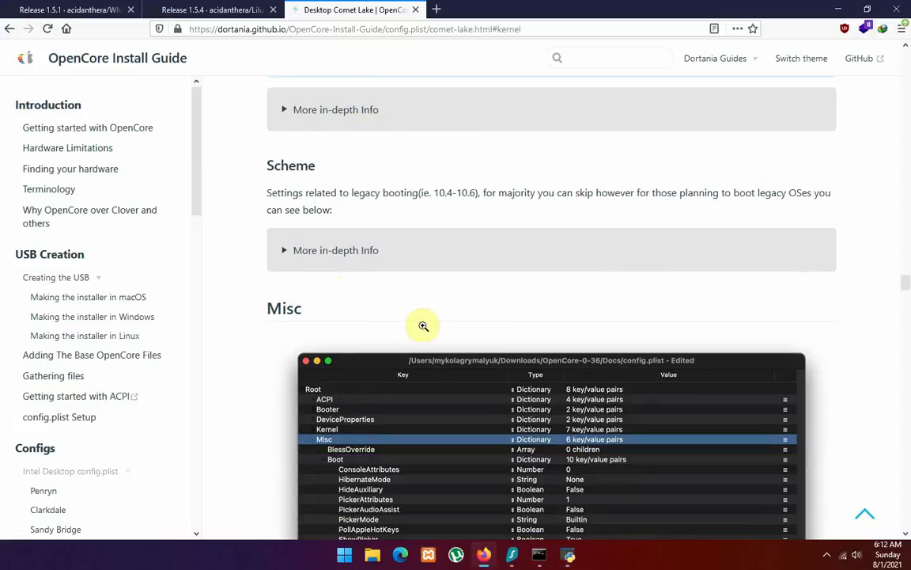
click(307, 255)
scroll(482, 281, down, 2)
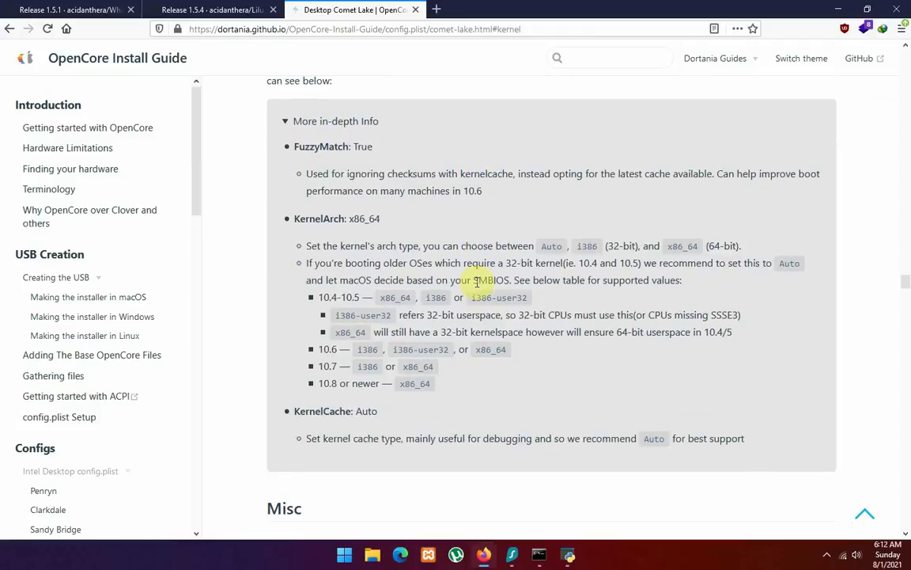
In config.plist, collapse Kernel > Quirks to reach Scheme and move the window clear of the guide's Scheme heading.
click(568, 554)
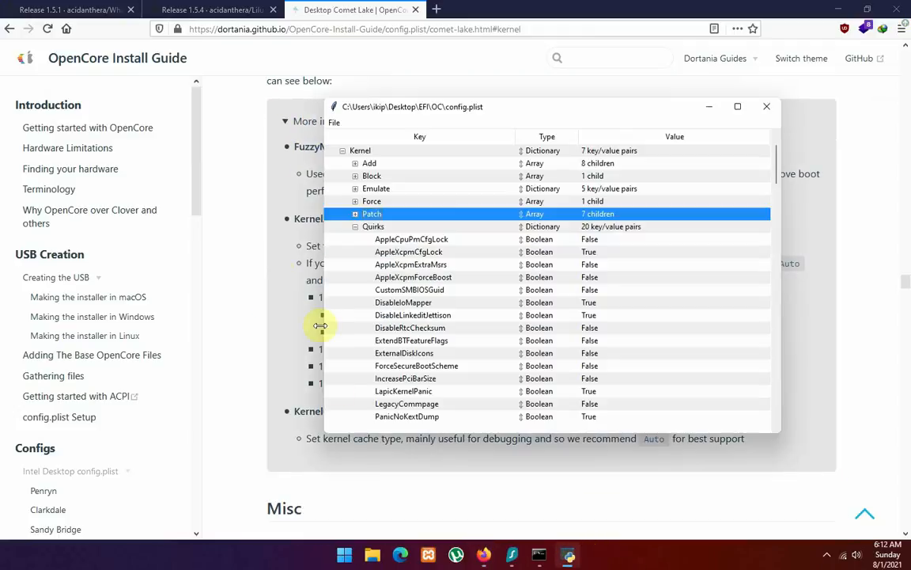
click(355, 228)
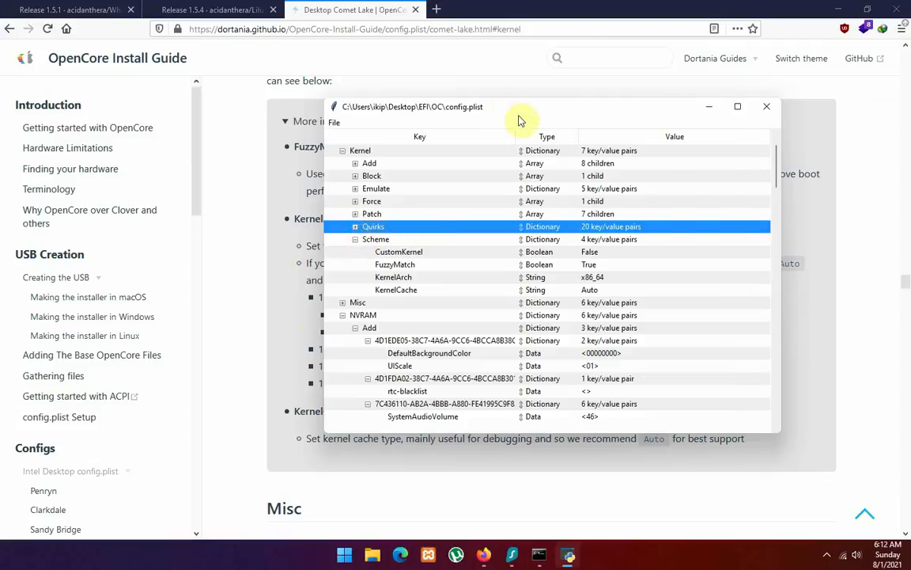
drag(514, 112, 591, 193)
scroll(295, 204, up, 4)
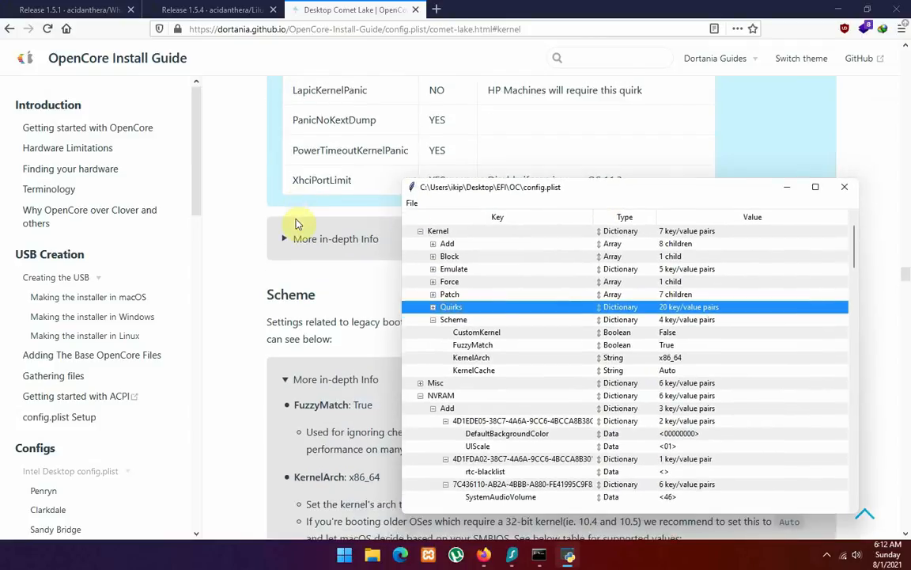
Read the guide's Scheme section, including the in-depth recommendations for FuzzyMatch, KernelArch and KernelCache.
scroll(298, 225, down, 3)
drag(266, 129, 625, 131)
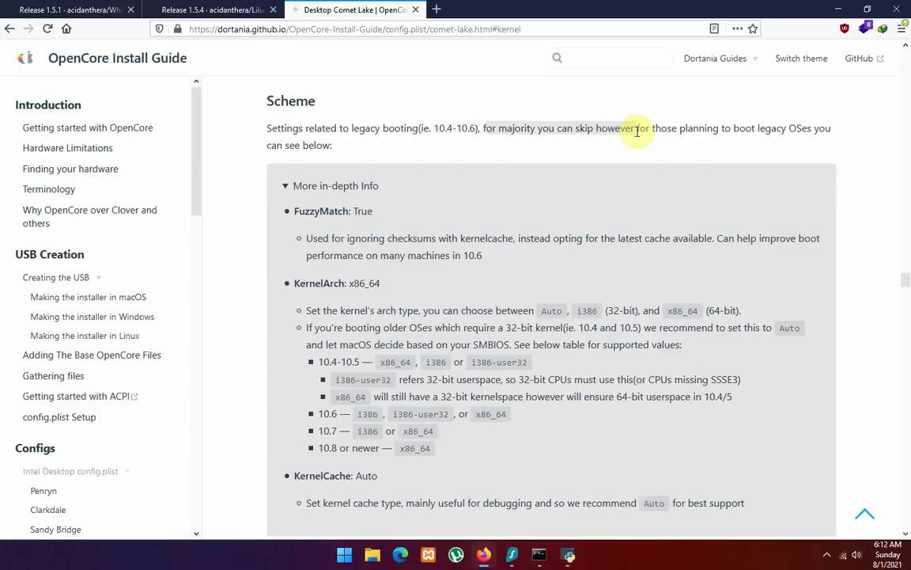
drag(720, 128, 362, 158)
click(372, 154)
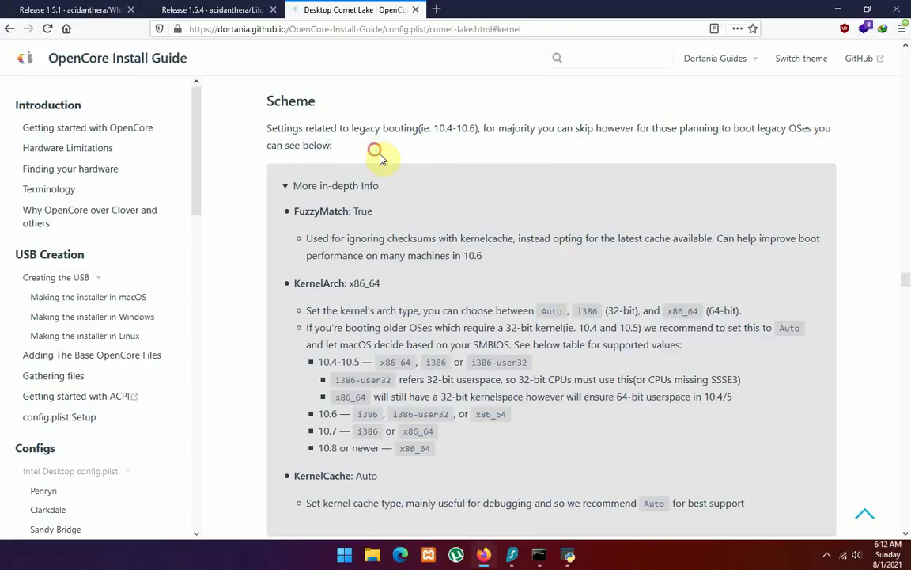
scroll(401, 229, up, 1)
scroll(402, 229, up, 3)
scroll(403, 206, down, 6)
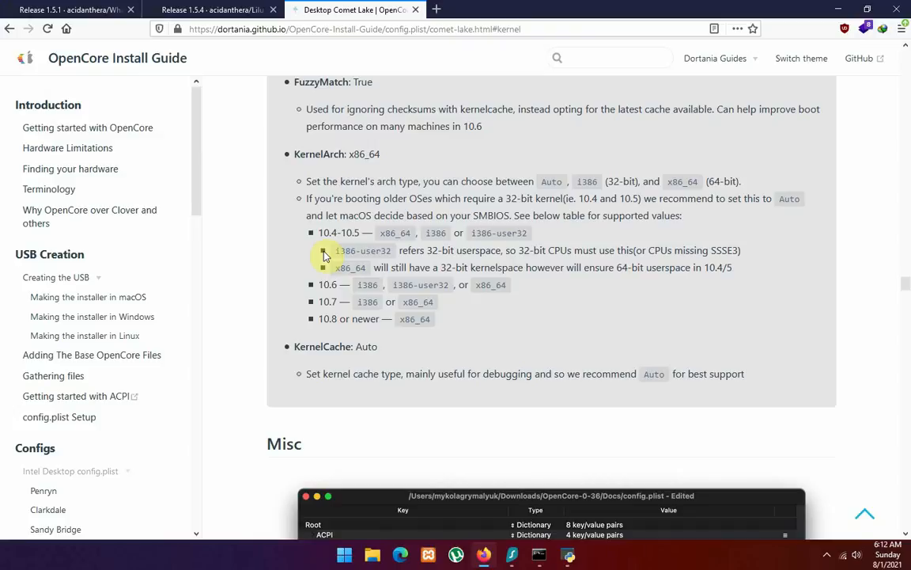
scroll(325, 256, up, 4)
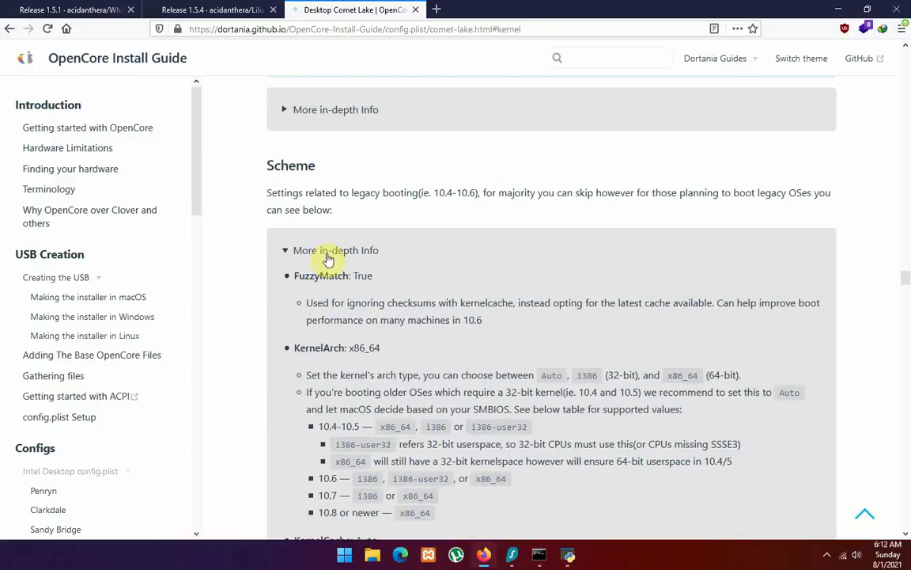
scroll(328, 260, down, 3)
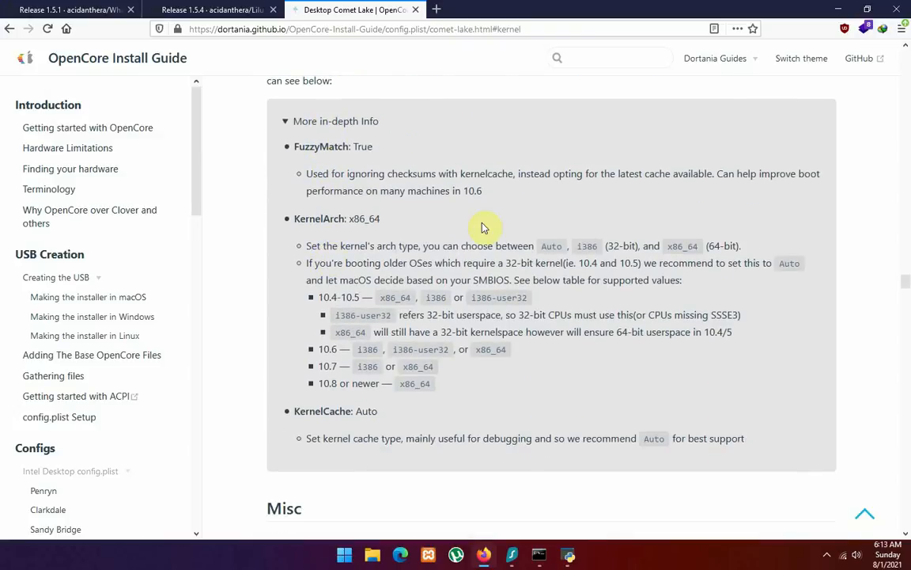
Compare the Kernel Scheme entries in config.plist with the guide's recommendations and collapse the Scheme group.
click(571, 557)
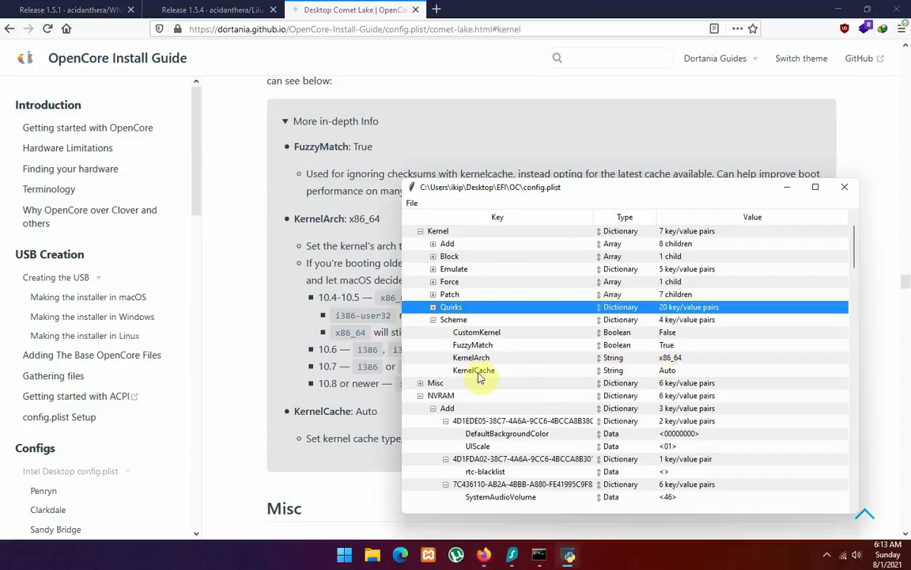
scroll(275, 473, down, 1)
scroll(332, 269, down, 1)
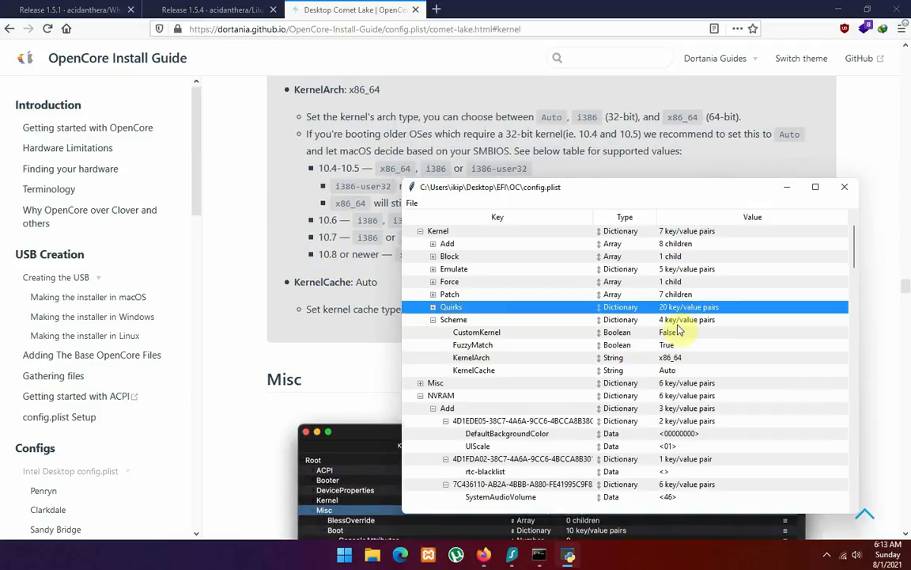
scroll(333, 281, up, 1)
click(240, 403)
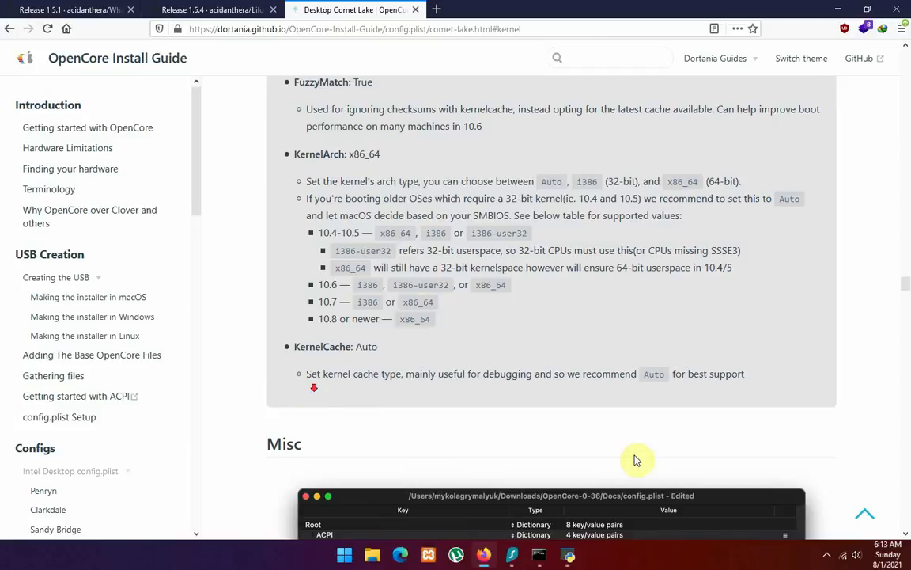
scroll(632, 462, down, 1)
click(571, 556)
click(433, 320)
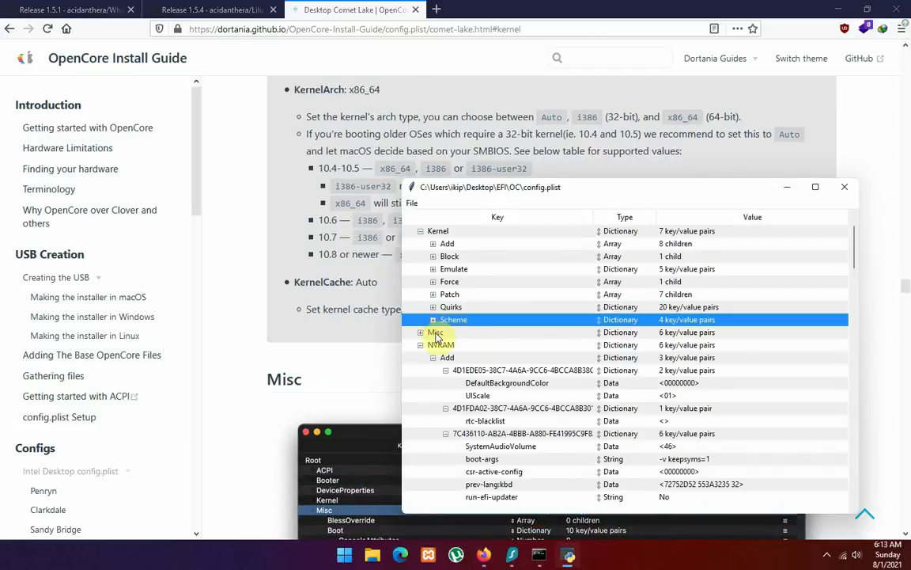
Expand the Misc section in config.plist and bring up the guide's reference image for Misc.
click(421, 333)
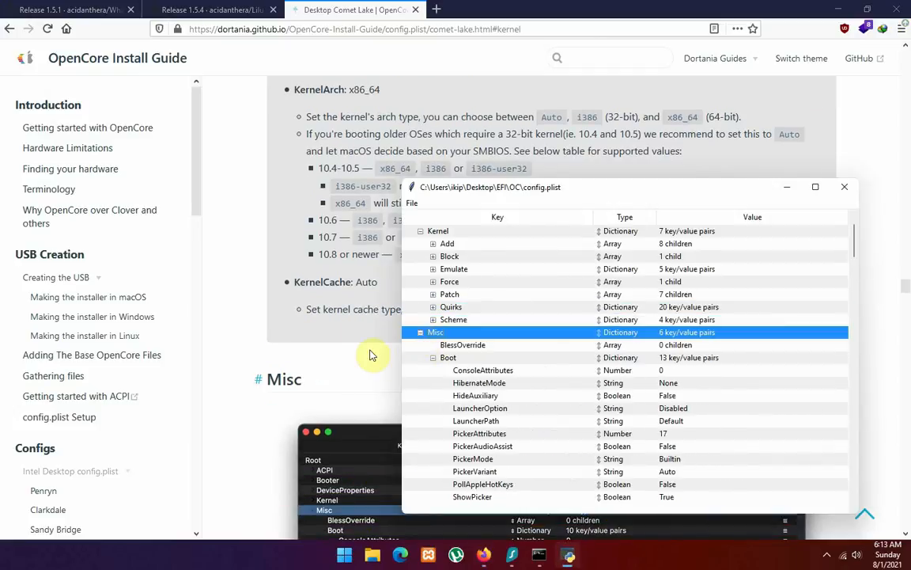
scroll(303, 321, down, 5)
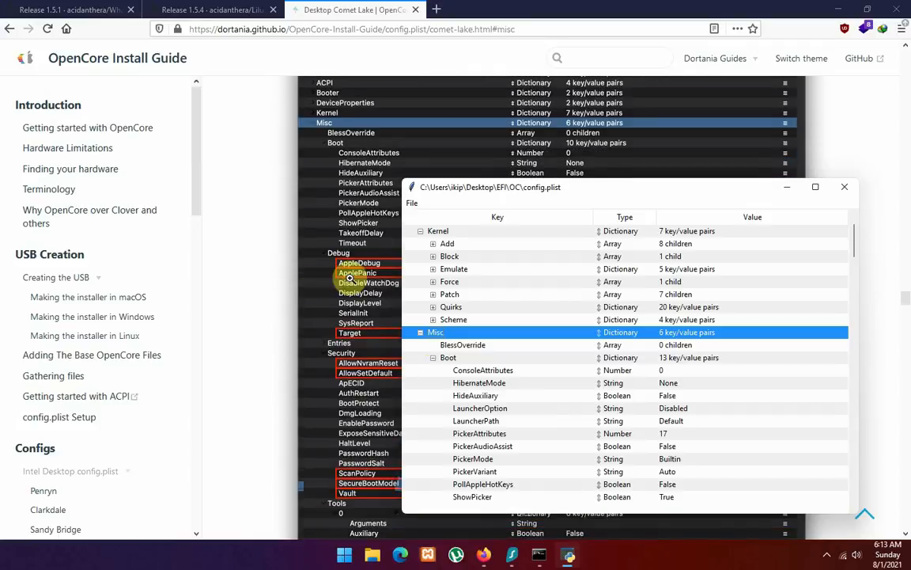
scroll(443, 405, down, 2)
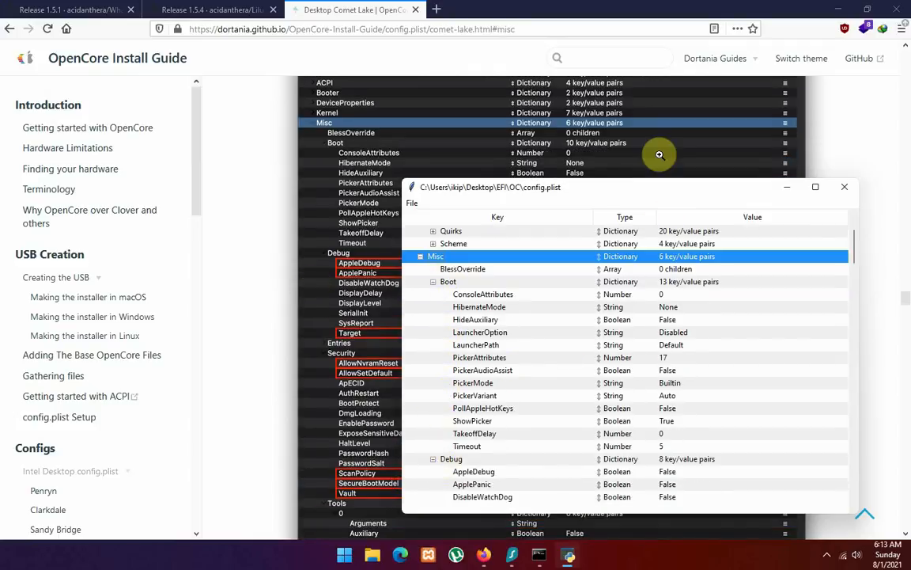
Arrange the config.plist editor and the browser side by side so the guide's Misc reference values stay readable.
drag(645, 193, 210, 149)
drag(567, 22, 693, 29)
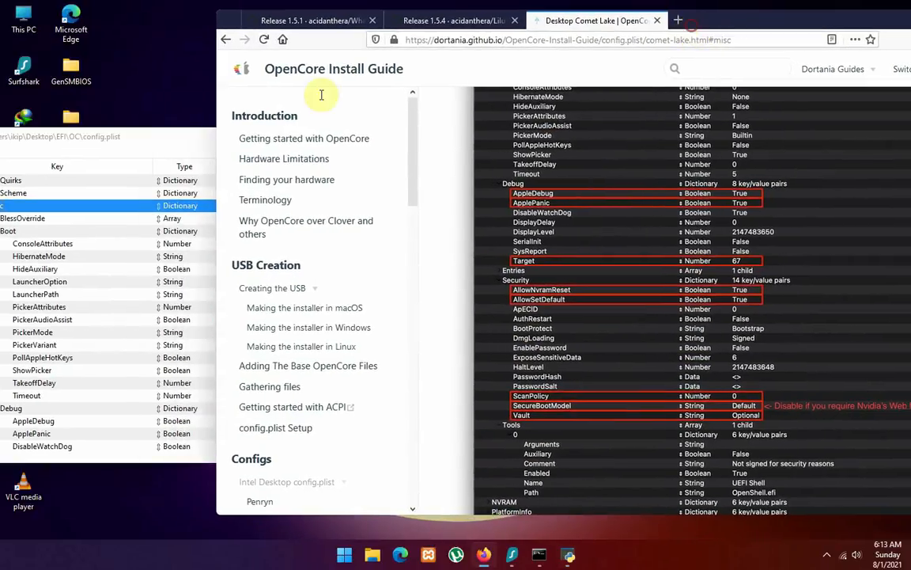
drag(186, 137, 243, 74)
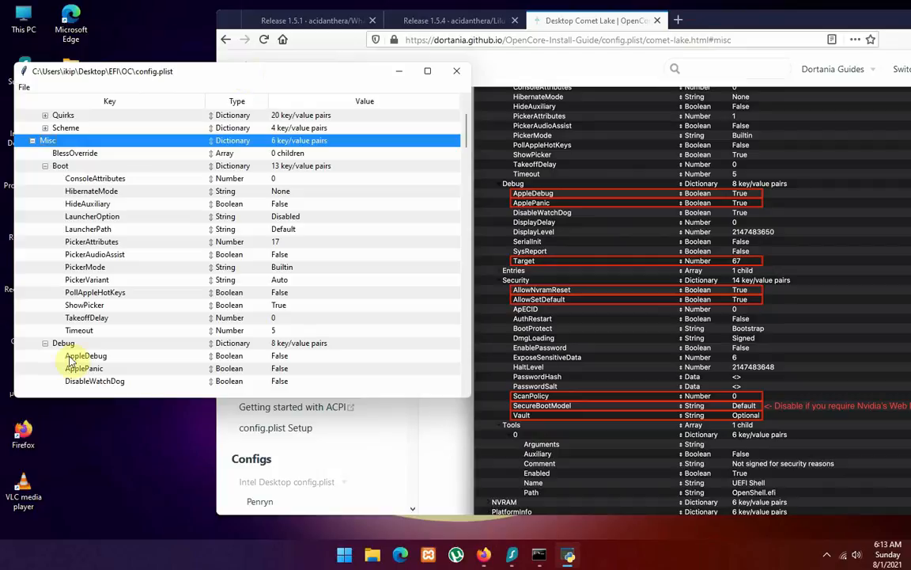
Set AppleDebug and ApplePanic to True in the Debug group under Misc.
scroll(134, 351, down, 1)
scroll(135, 350, down, 3)
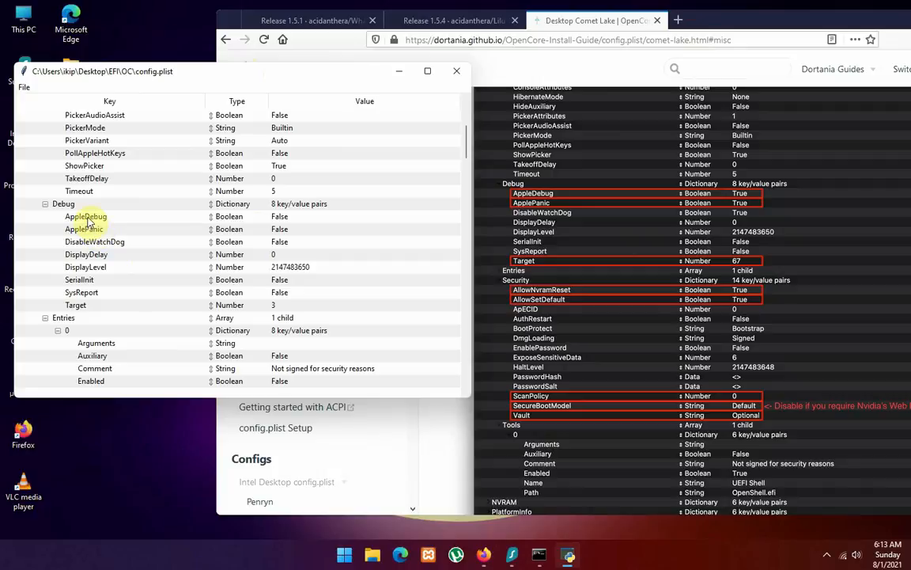
click(273, 218)
click(277, 218)
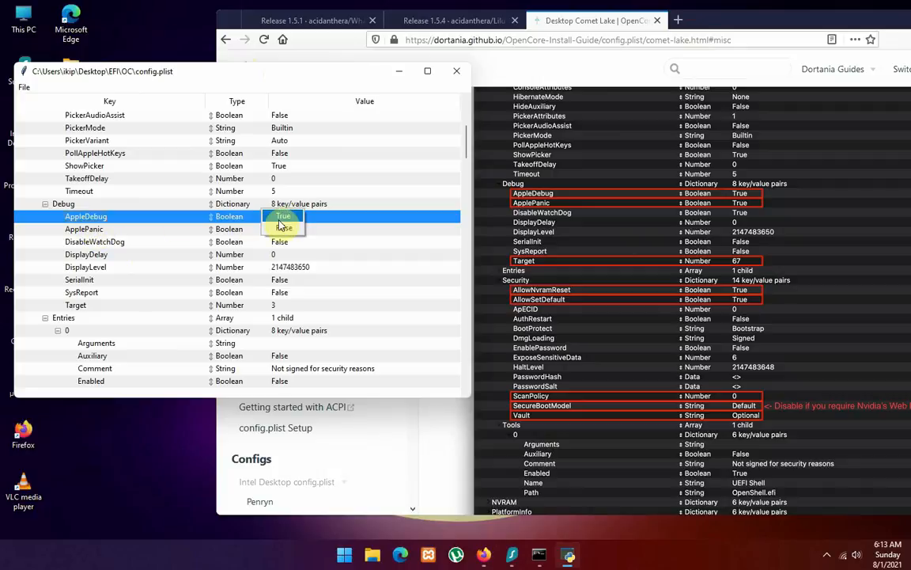
click(285, 220)
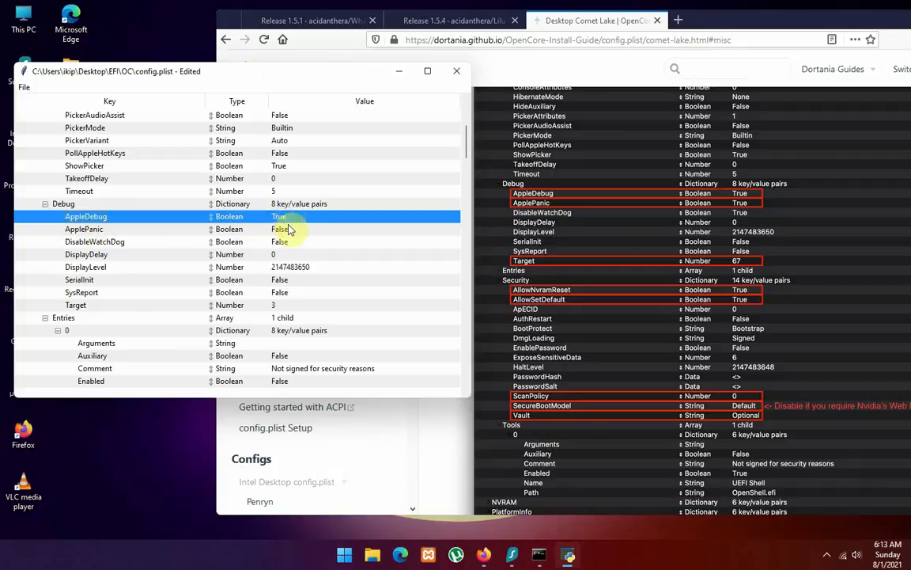
click(285, 229)
click(281, 231)
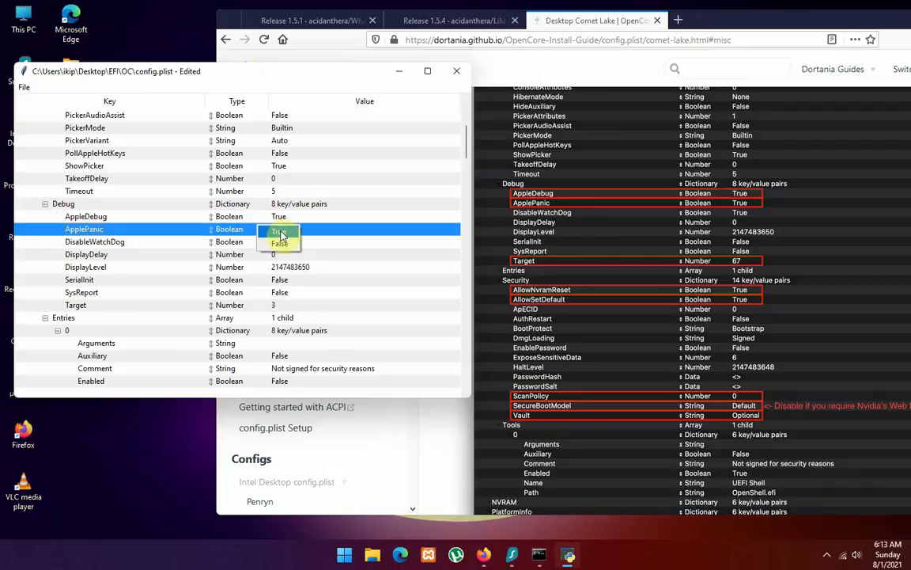
click(280, 232)
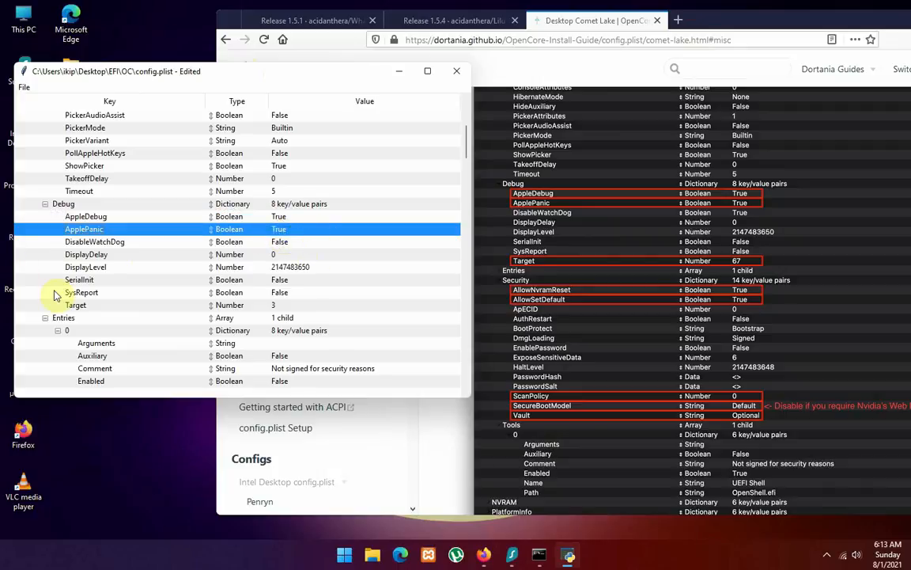
Set the Debug group's Target value to 67 and collapse the group.
double_click(274, 305)
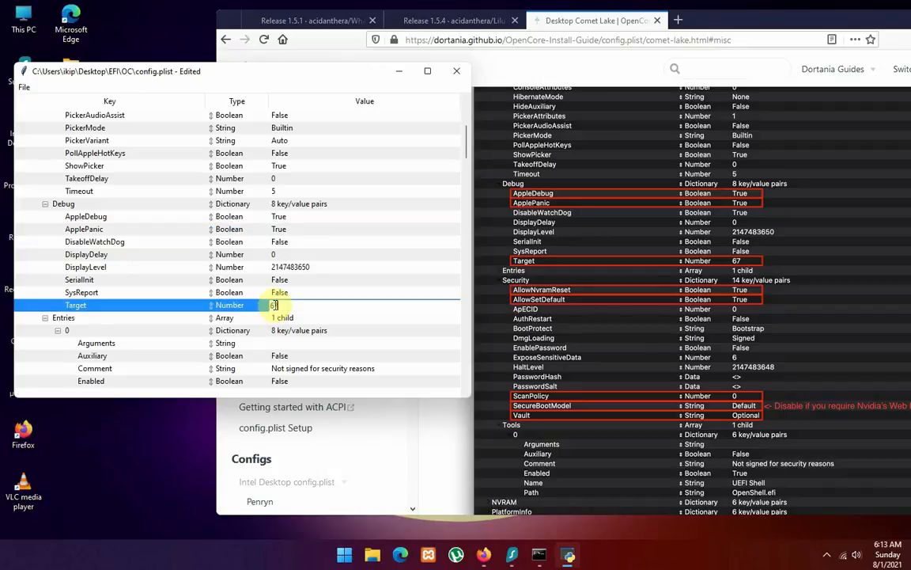
click(188, 305)
click(46, 204)
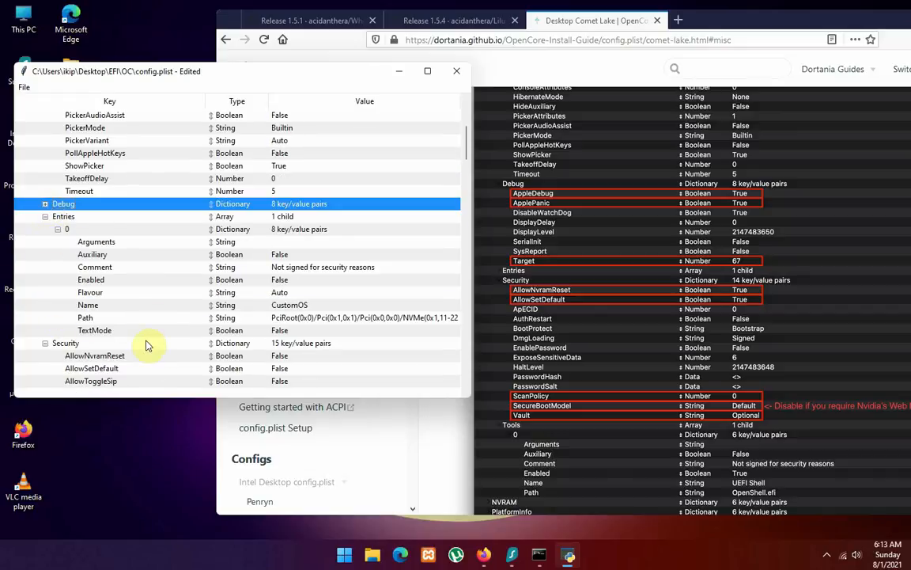
Set AllowNvramReset and AllowSetDefault to True in the Security group under Misc.
scroll(143, 336, down, 1)
scroll(144, 336, down, 1)
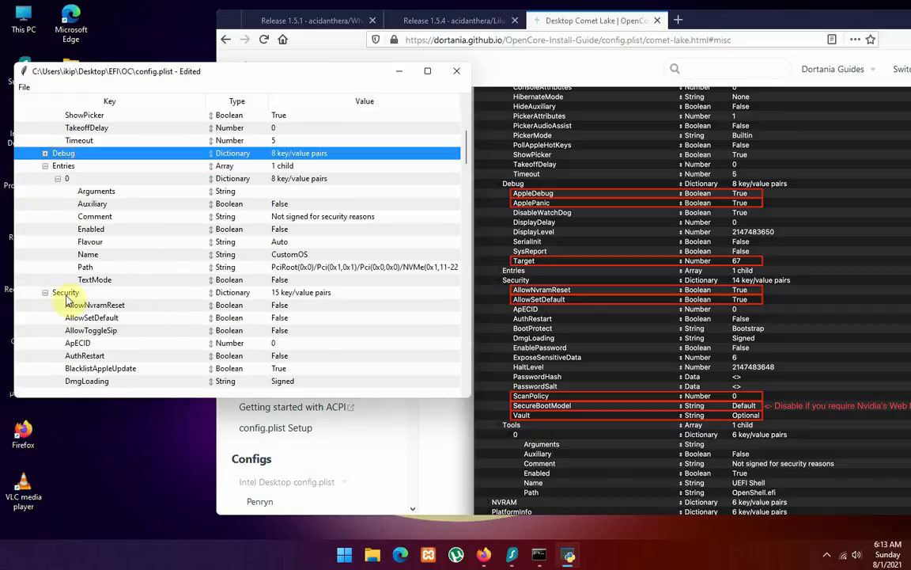
click(281, 306)
click(284, 307)
click(291, 310)
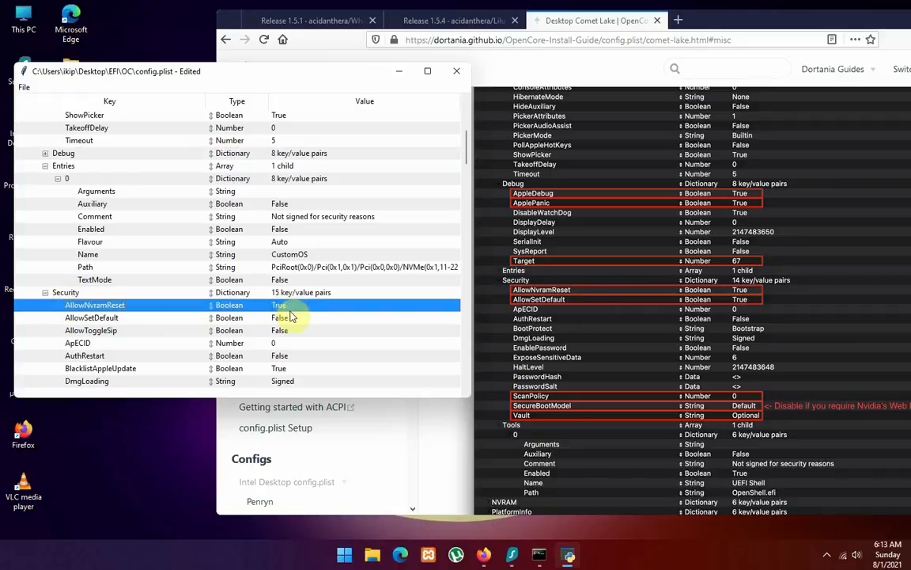
double_click(280, 320)
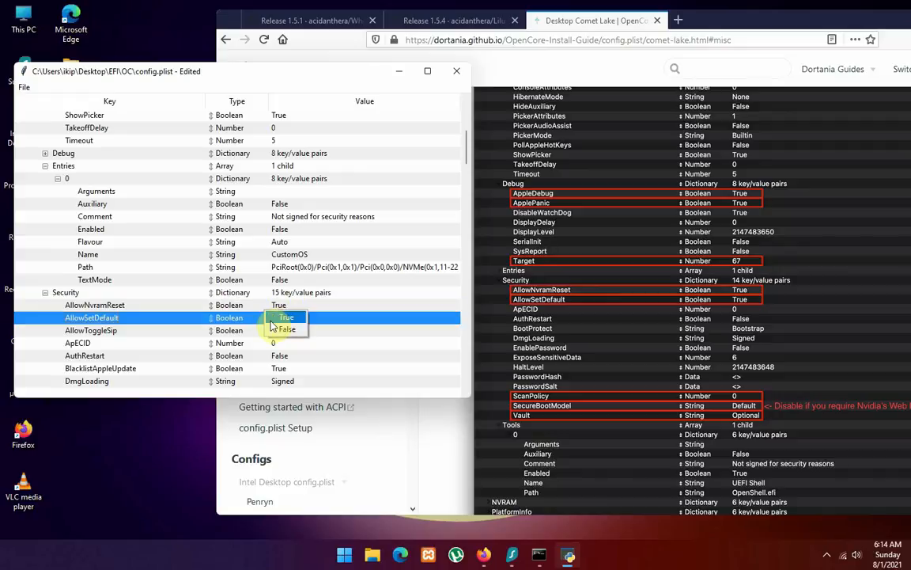
click(290, 319)
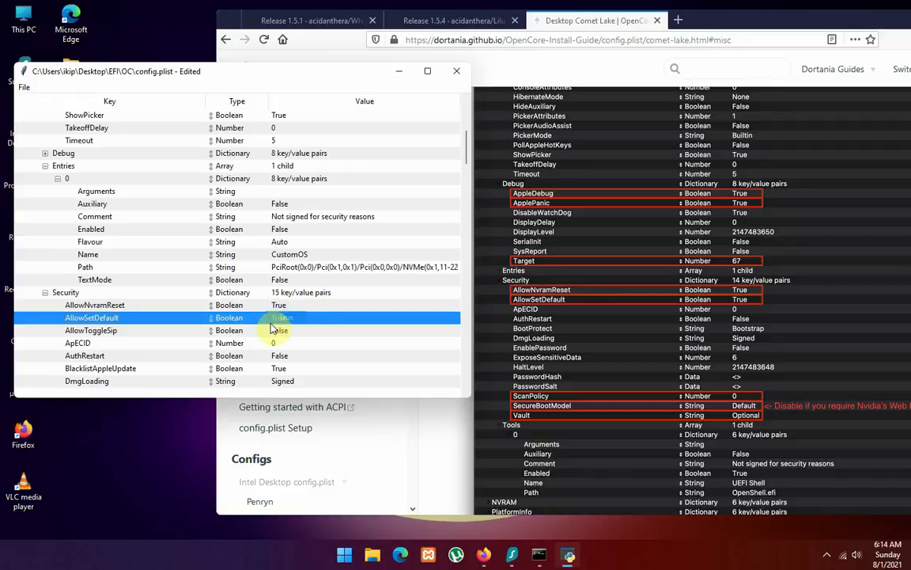
Set ScanPolicy to 0 in the Security group.
scroll(189, 348, down, 3)
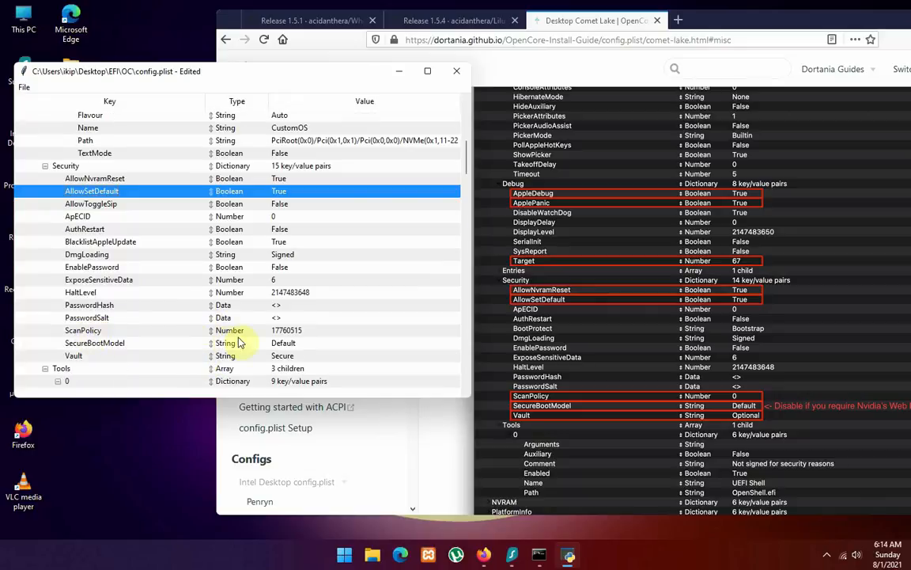
double_click(292, 332)
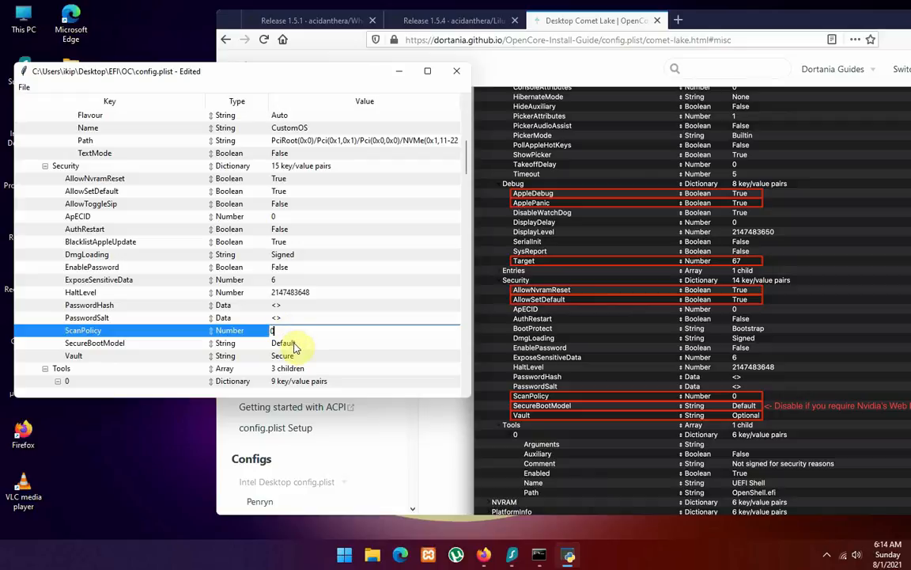
click(103, 348)
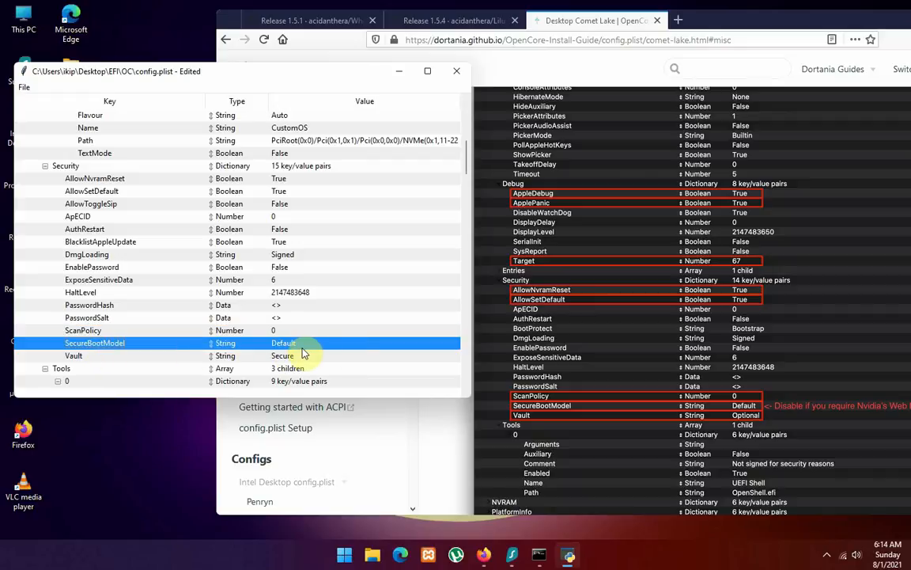
Reposition the browser and plist editor to read the guide's full SecureBootModel note beside the Security entries.
drag(765, 20, 714, 18)
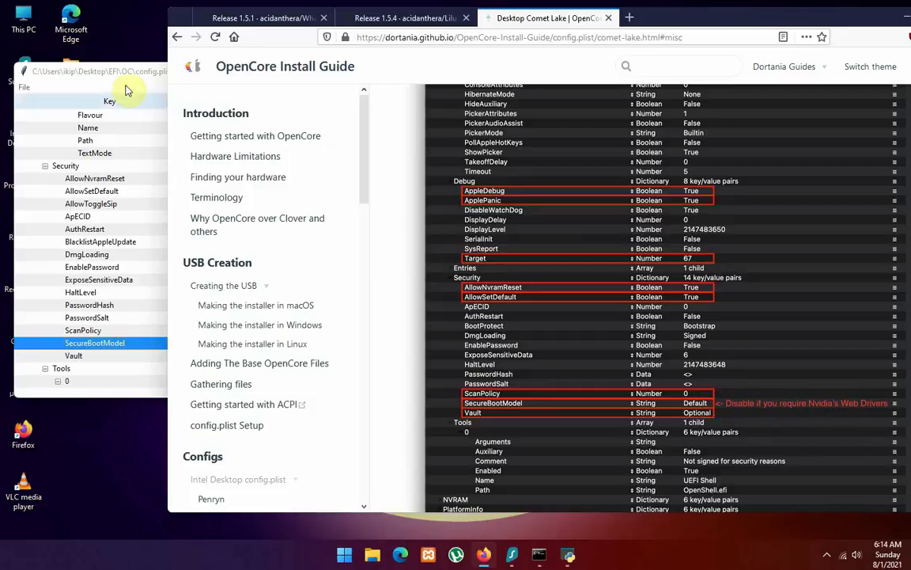
click(131, 78)
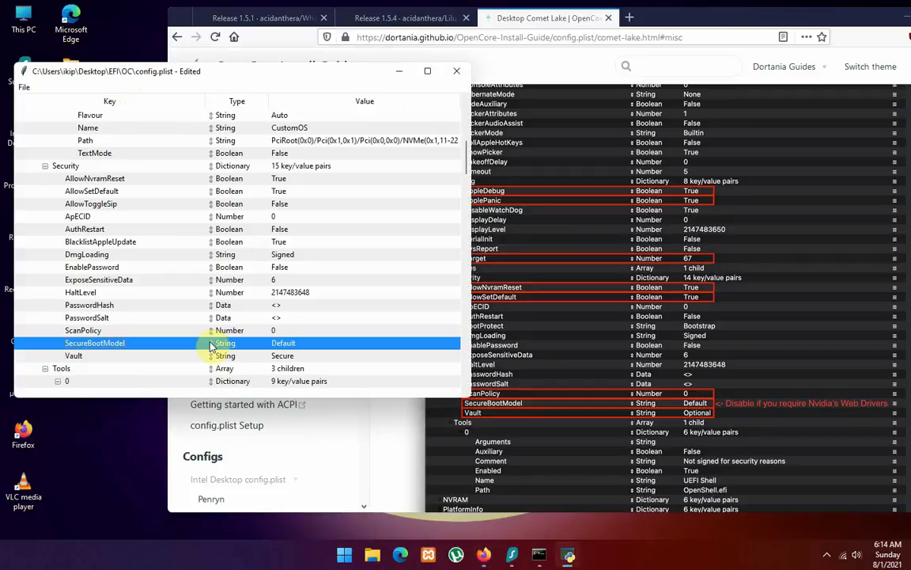
drag(268, 77, 295, 76)
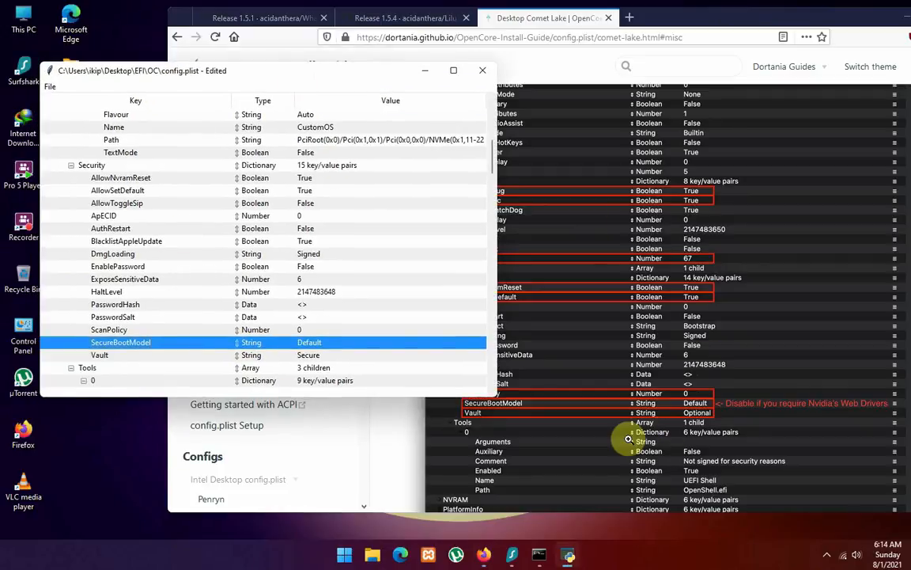
scroll(336, 358, down, 1)
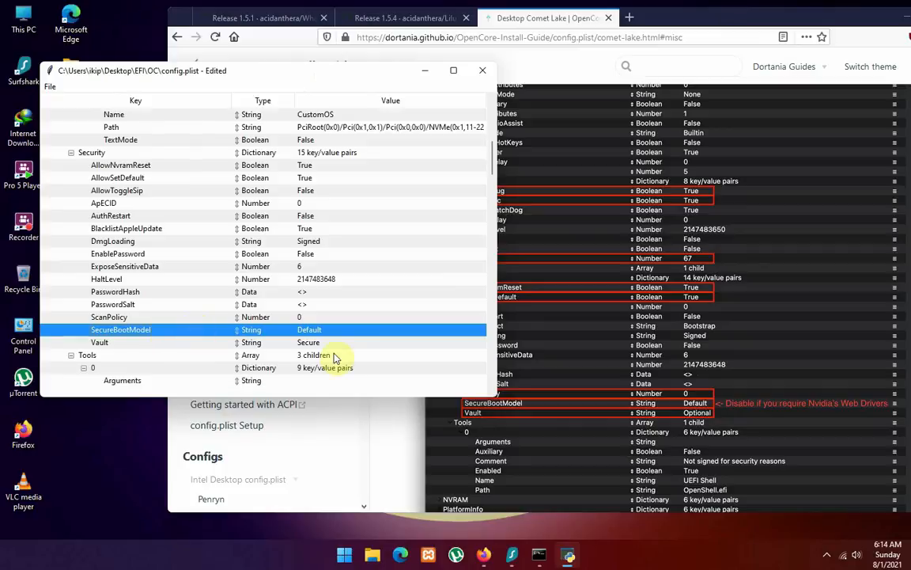
Set the Security group's Vault value to "Optiional" and save config.plist.
double_click(307, 342)
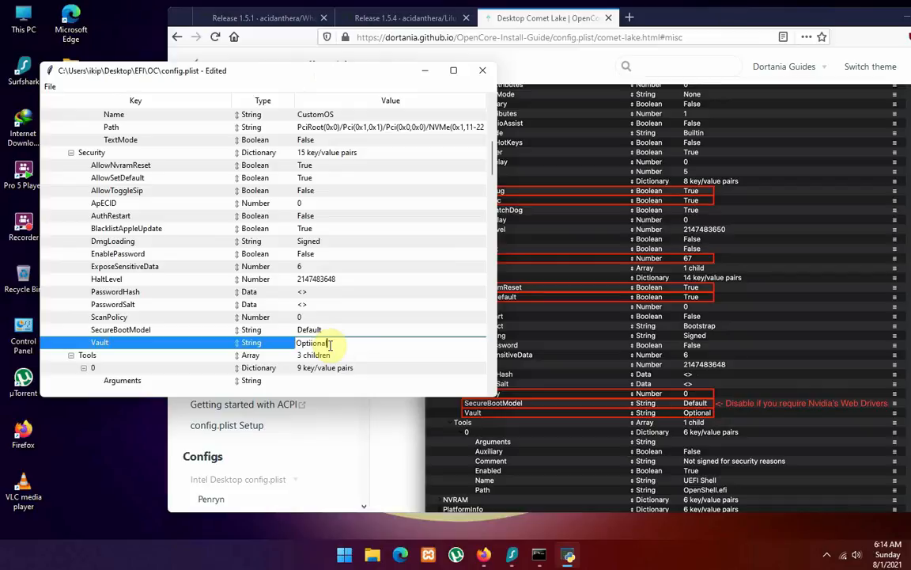
key(Return)
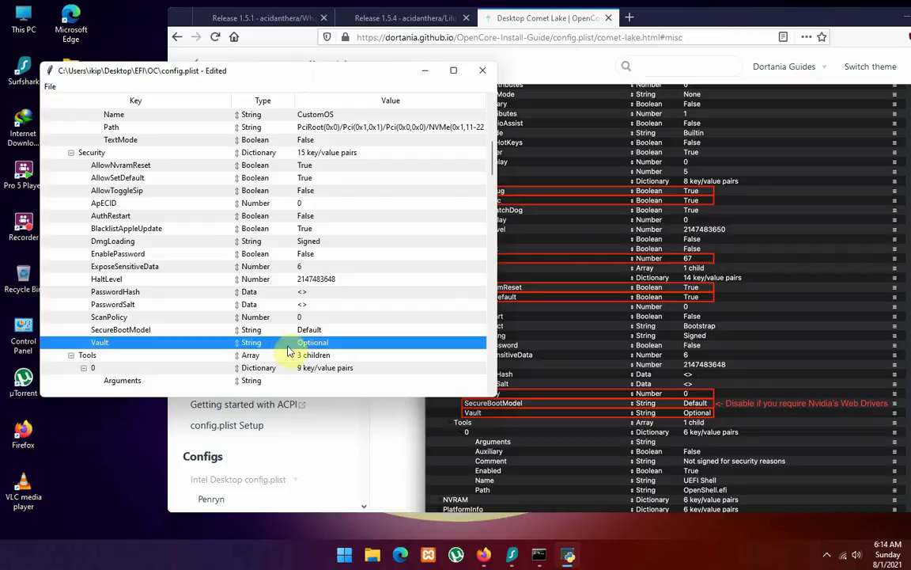
click(50, 86)
click(60, 124)
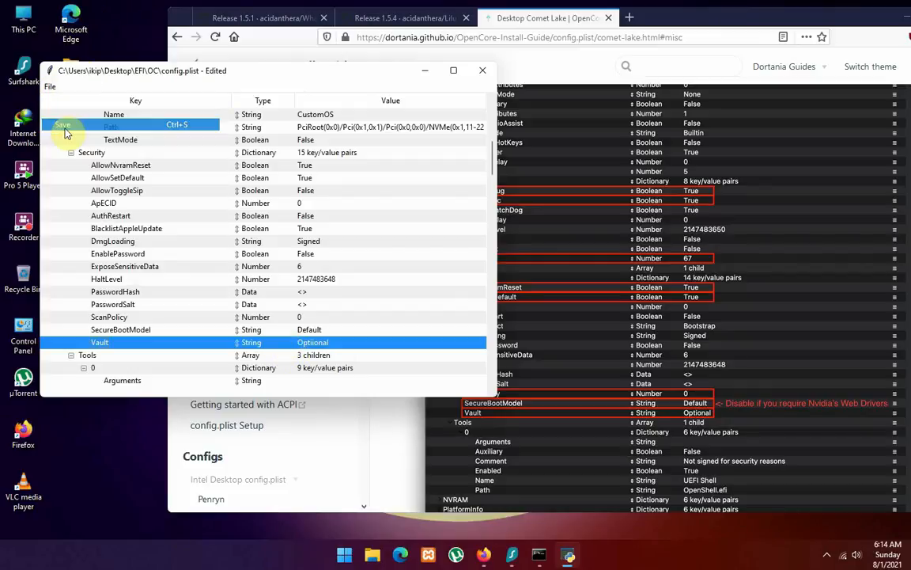
Maximize the browser and review the guide's Security table with its SecureBootModel and Vault comments, plus the Tools and Entries notes.
drag(196, 70, 371, 57)
scroll(514, 417, down, 3)
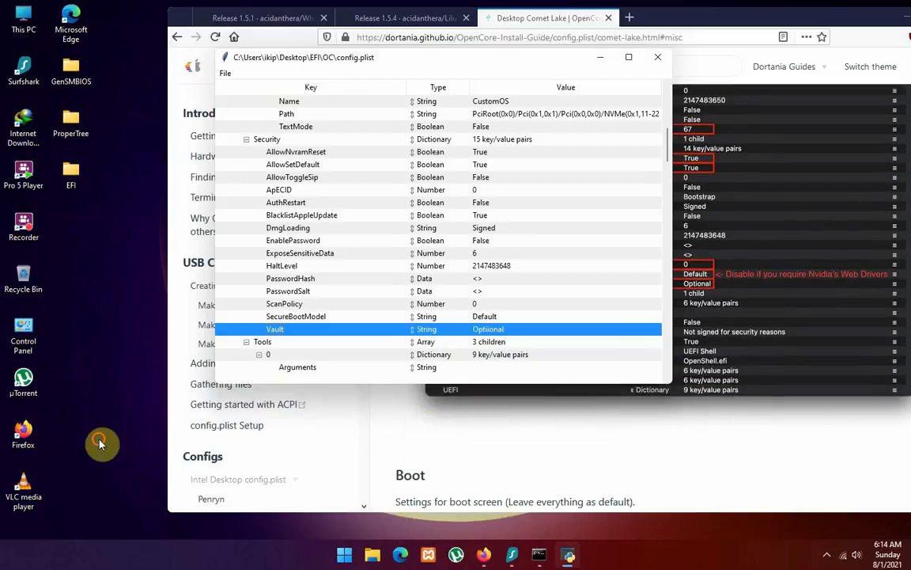
click(22, 273)
click(561, 16)
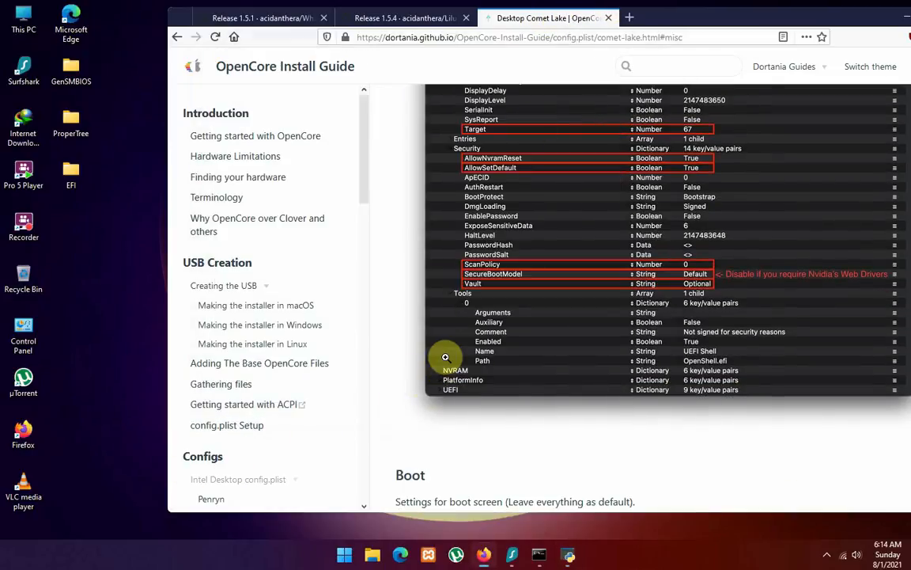
scroll(447, 352, up, 3)
scroll(453, 339, up, 2)
scroll(431, 328, down, 7)
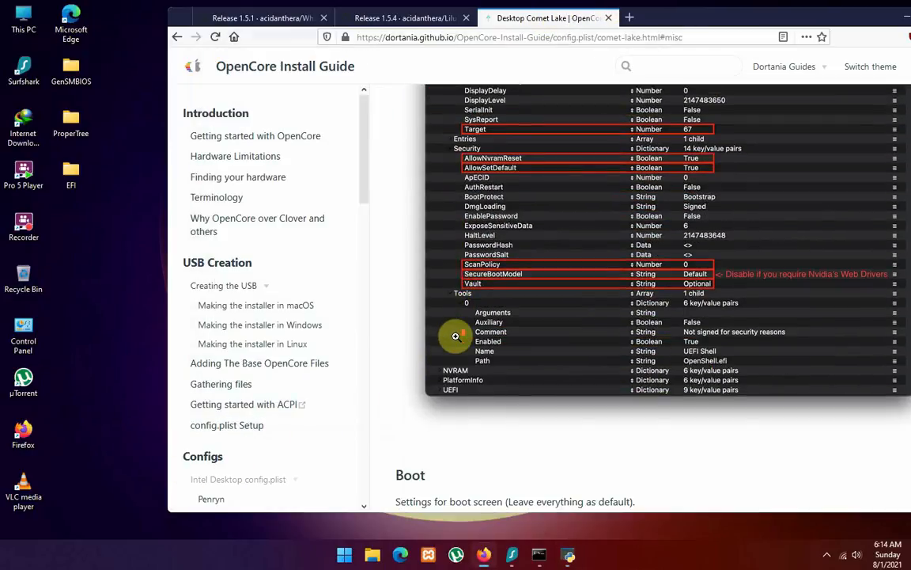
scroll(427, 325, down, 4)
scroll(411, 333, down, 10)
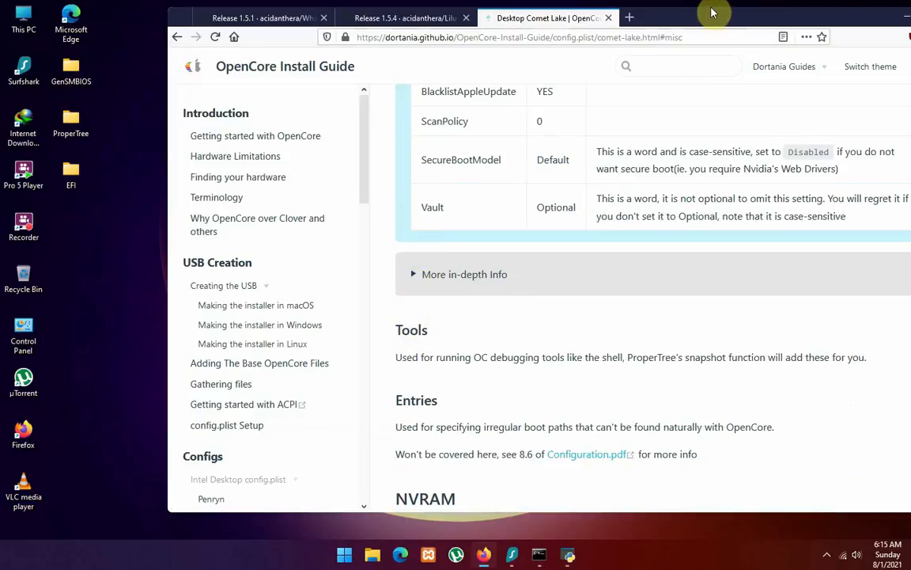
drag(702, 16, 603, 0)
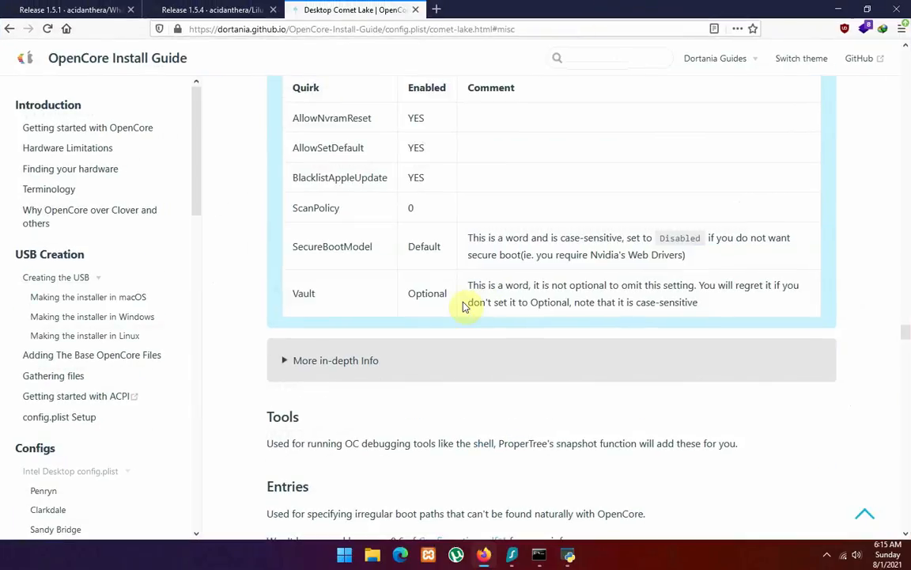
scroll(282, 264, up, 3)
scroll(338, 238, down, 6)
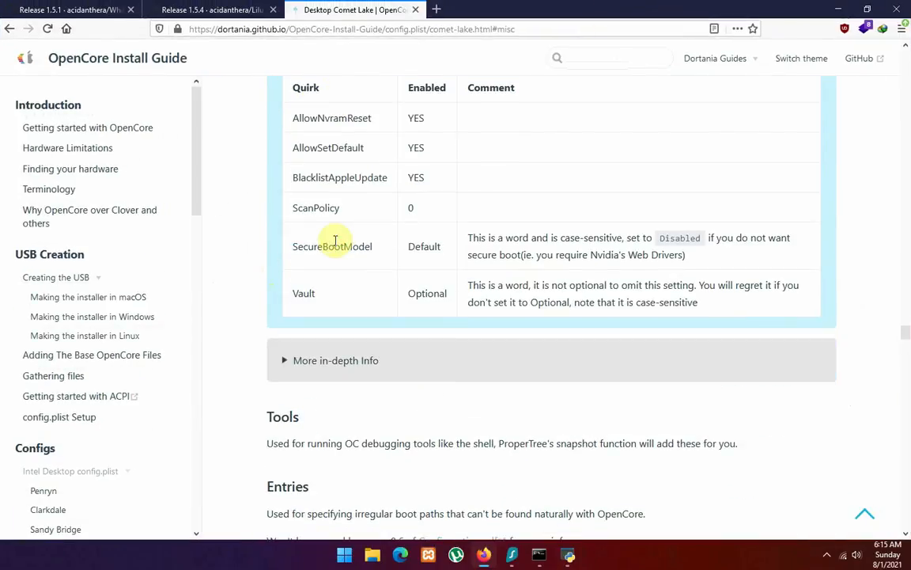
Switch back to the config.plist editor and collapse the finished Misc section.
click(569, 555)
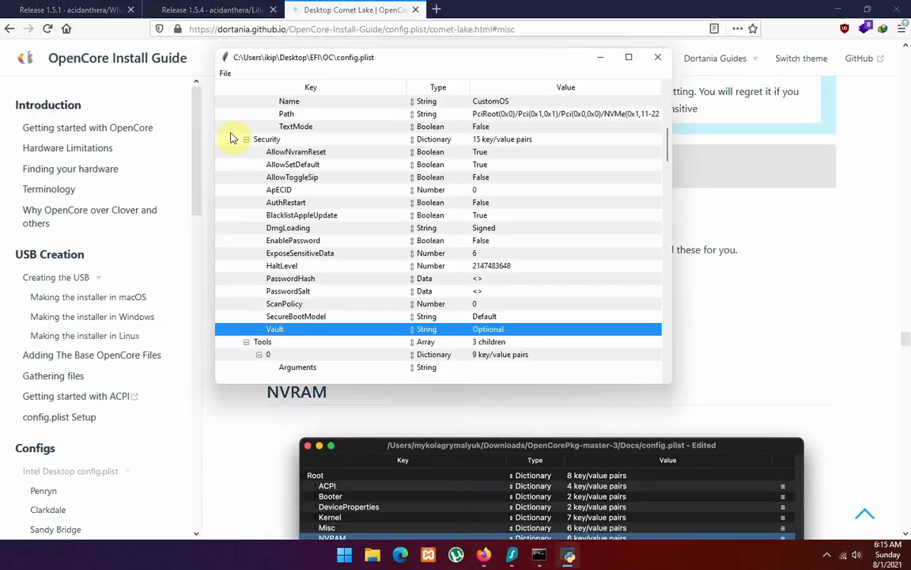
scroll(250, 198, up, 5)
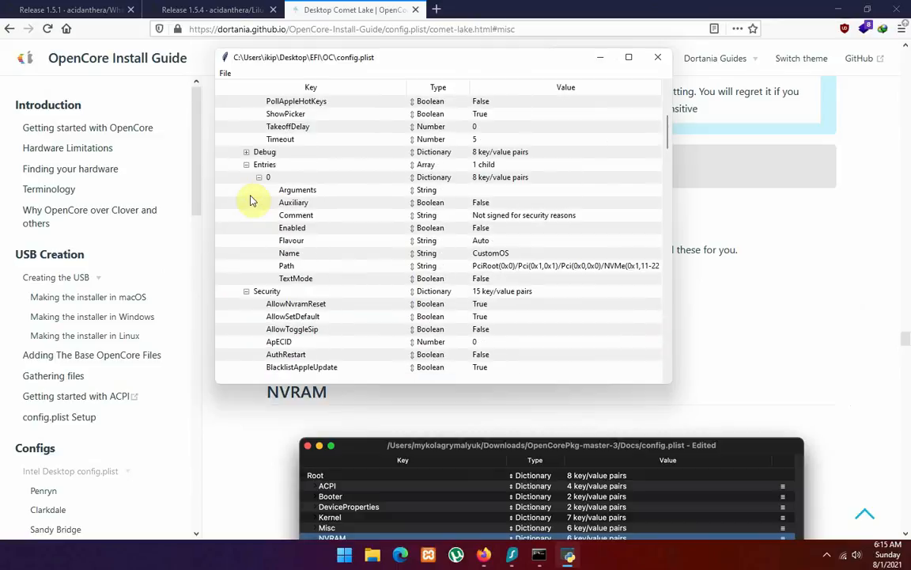
scroll(250, 198, up, 4)
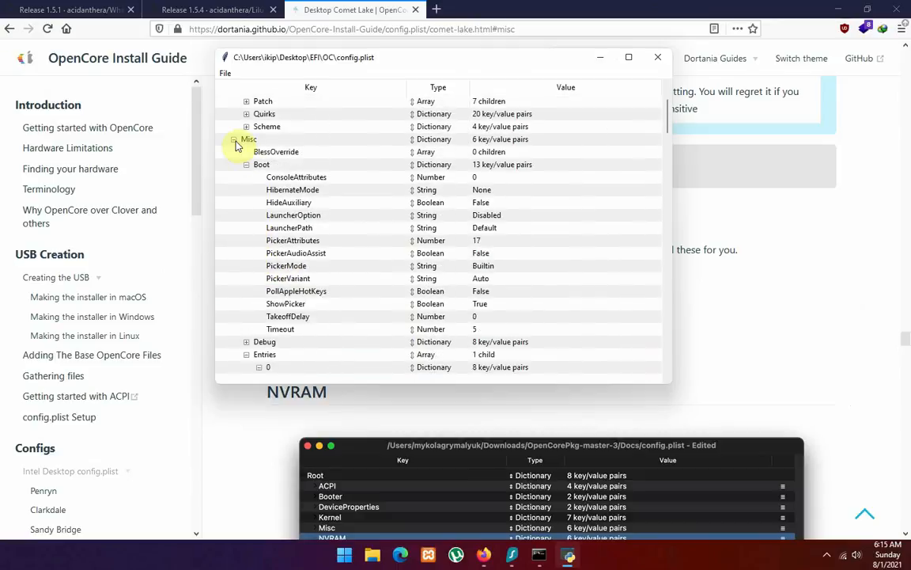
click(234, 140)
Bring up the guide's NVRAM section, then collapse the 4D1EDE05 and 4D1FDA02 dictionaries under NVRAM > Add and select the 7C436110 dictionary in config.plist.
click(751, 311)
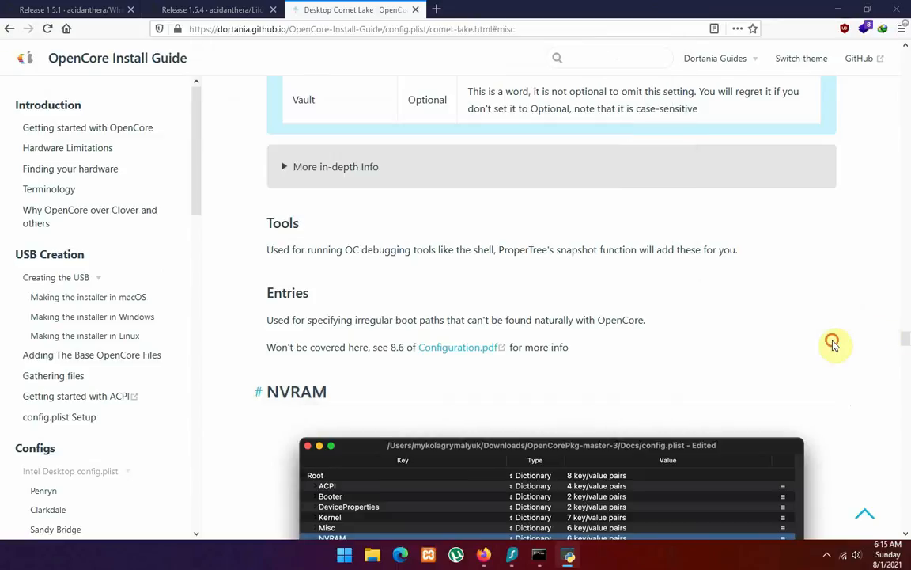
scroll(300, 372, down, 5)
click(572, 556)
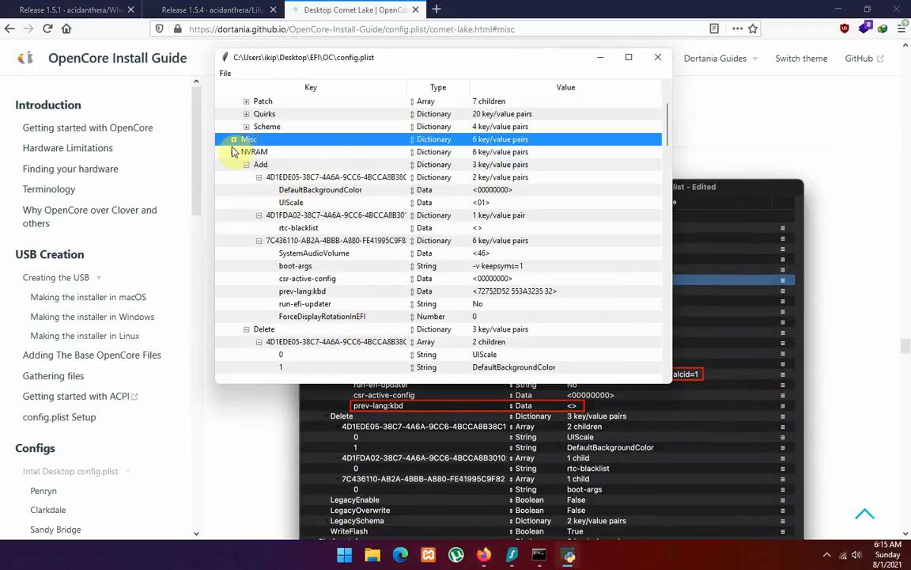
click(233, 153)
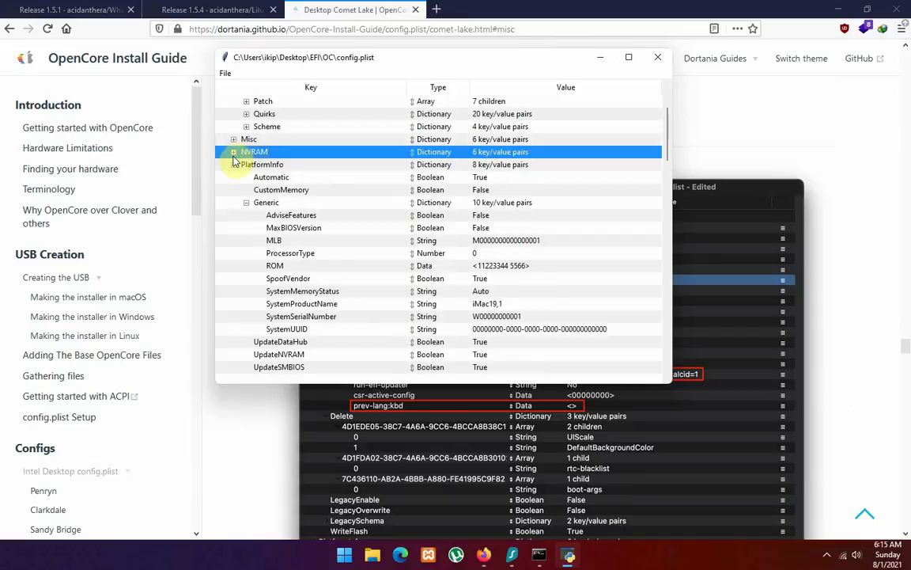
click(233, 152)
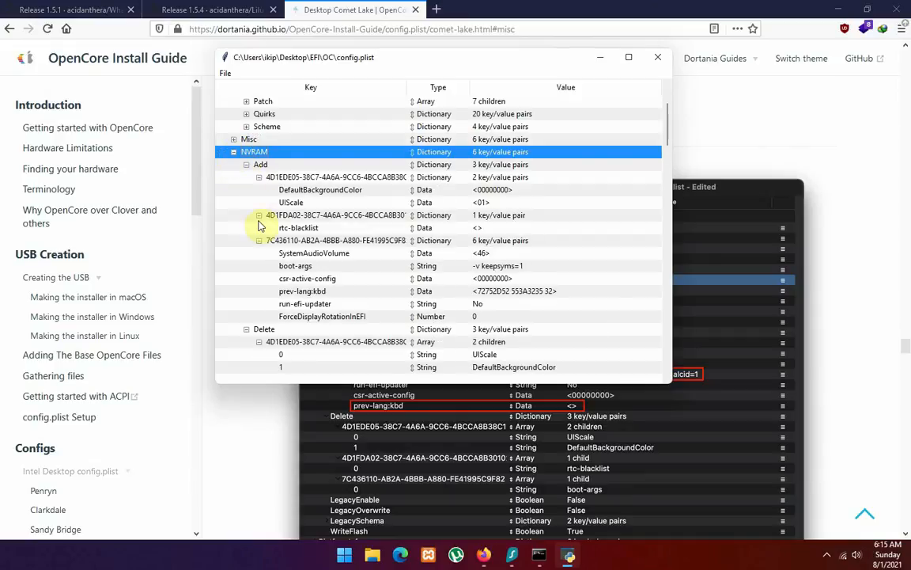
click(259, 178)
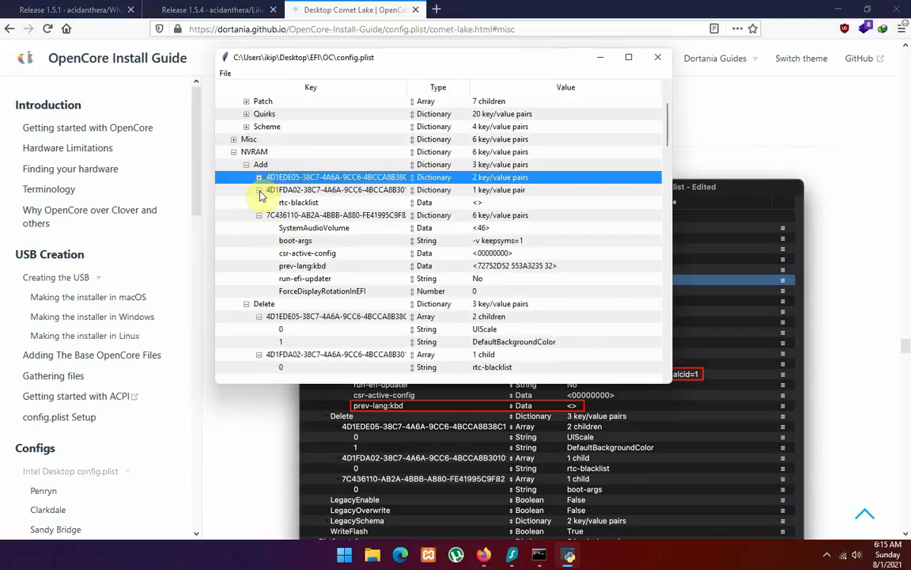
click(260, 191)
click(273, 203)
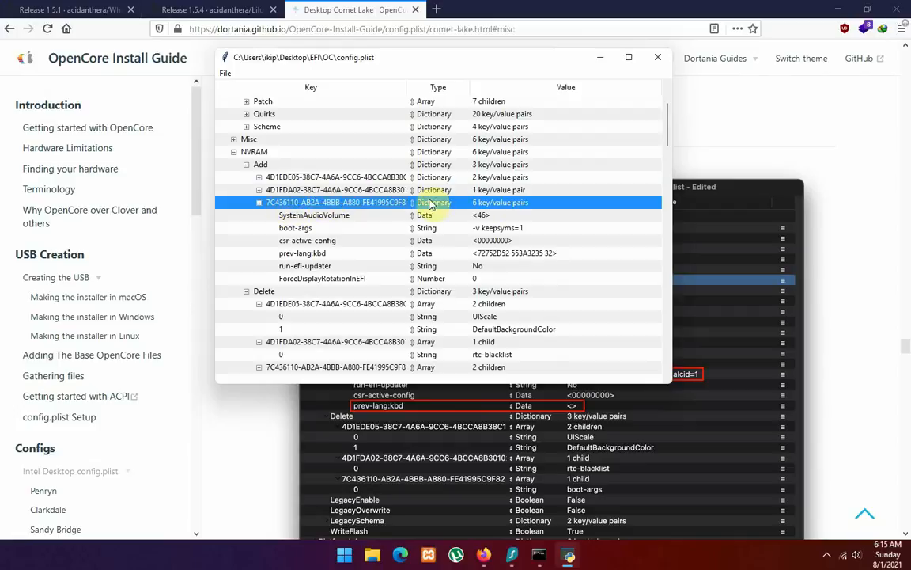
Following the guide's NVRAM screenshot, set boot-args in the 7C436110 dictionary to "-v keepsyms=1 debug=0x100 alcid=1".
click(751, 412)
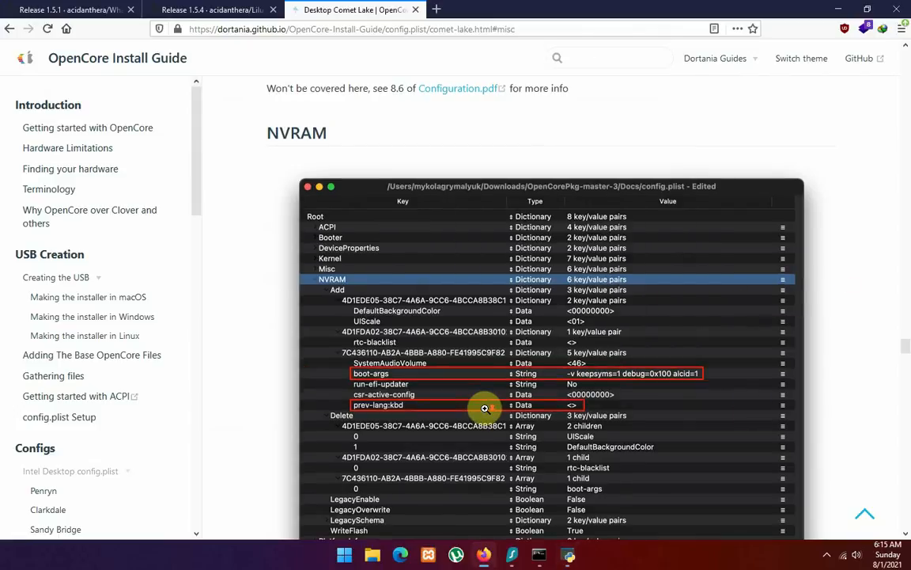
scroll(484, 407, down, 1)
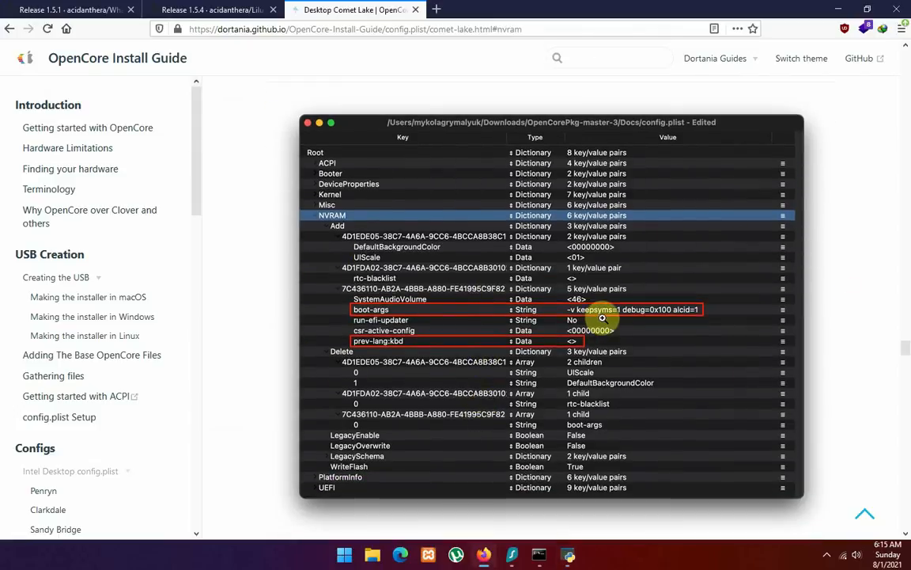
click(568, 556)
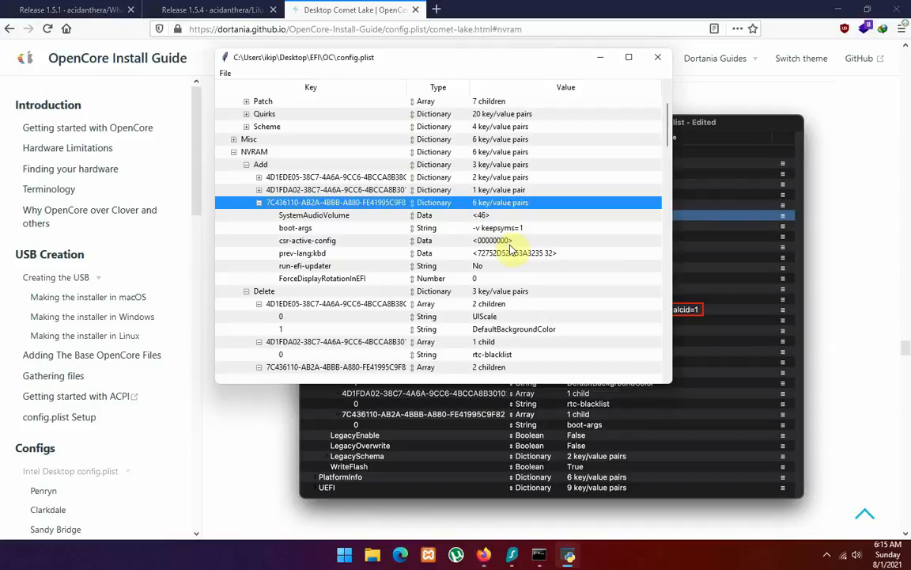
drag(500, 68, 357, 69)
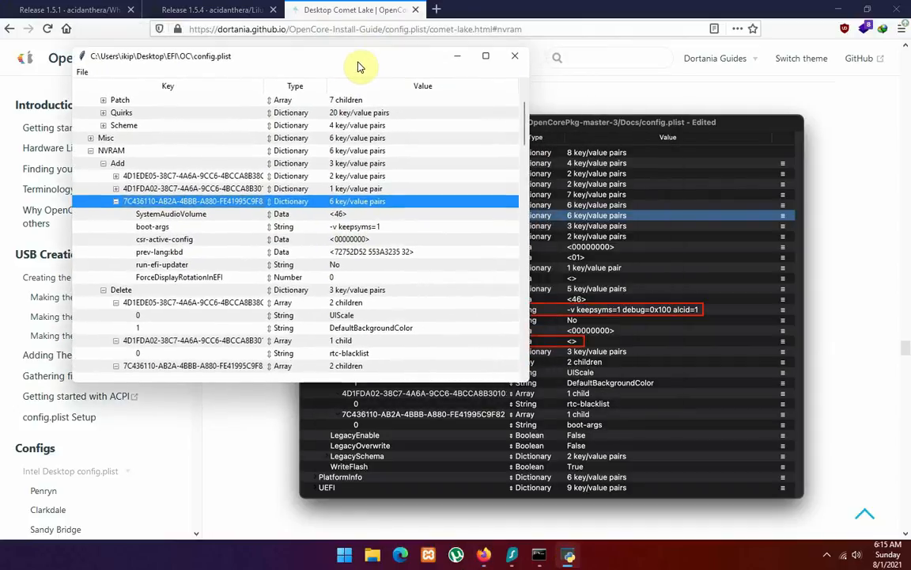
click(354, 229)
double_click(365, 228)
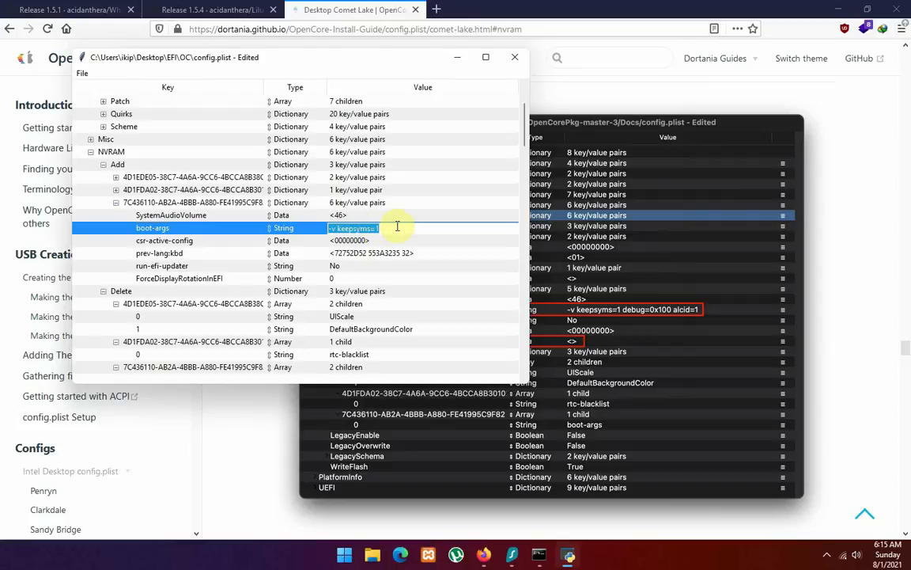
click(405, 228)
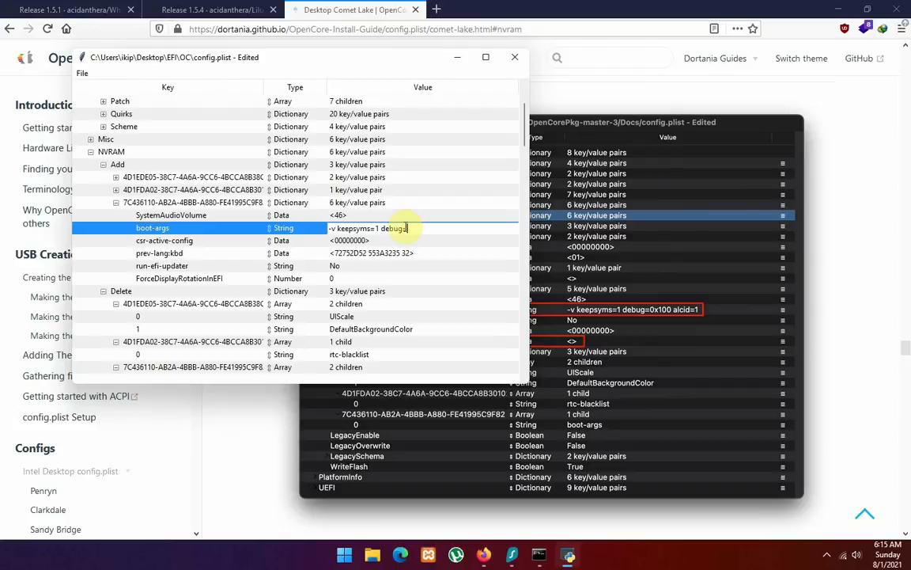
text(debug=0x100 a)
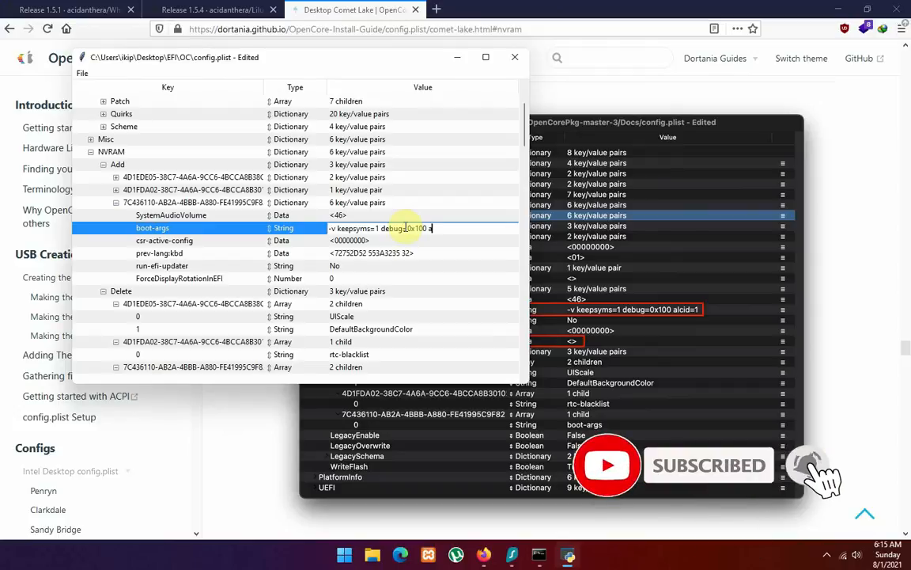
text(lcid)
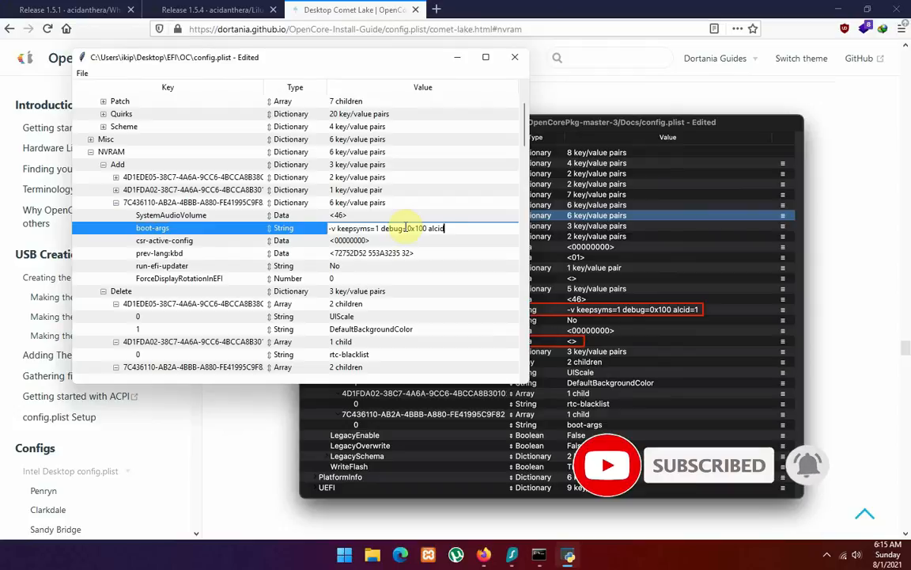
text(=1)
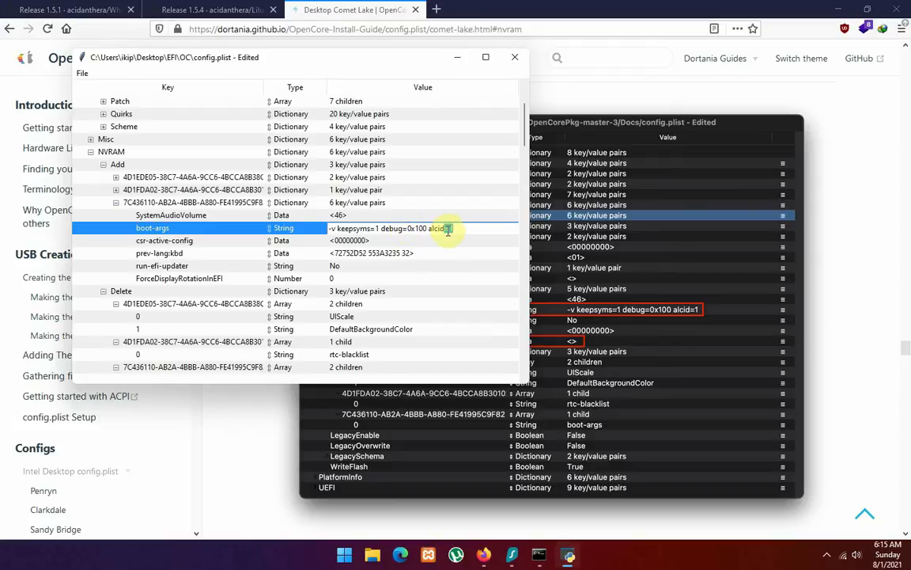
drag(462, 228, 432, 229)
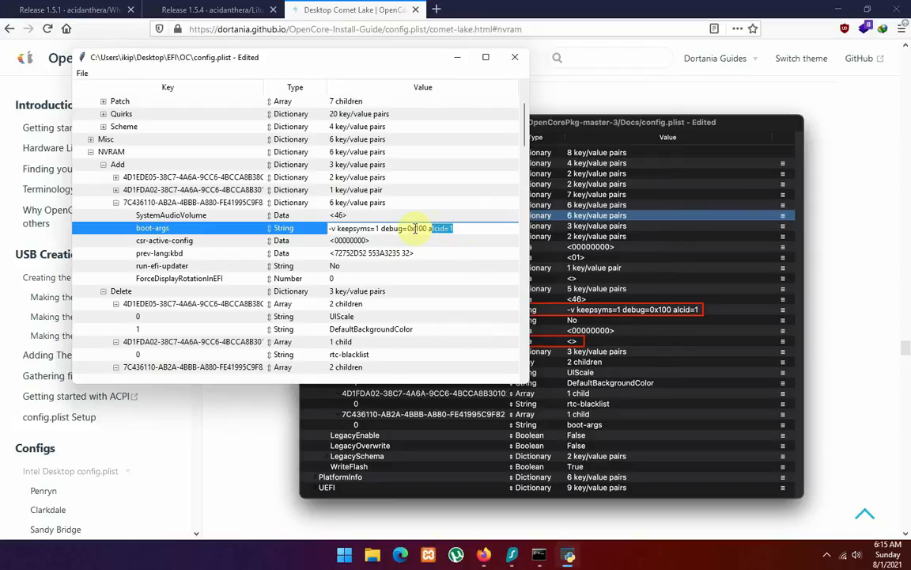
Check prev-lang:kbd in the guide's NVRAM screenshot, clear its data value in config.plist so it is empty, and save the file.
click(590, 332)
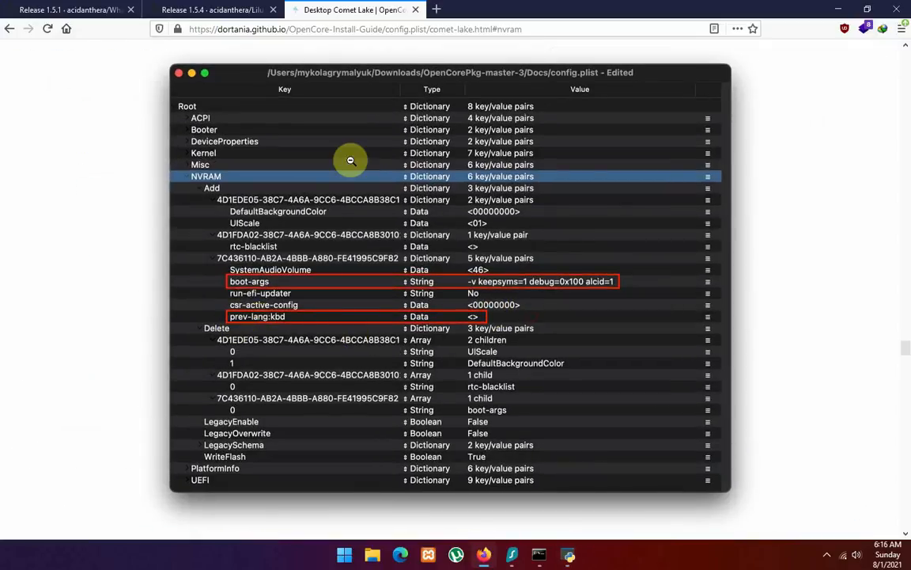
click(368, 120)
scroll(540, 403, down, 3)
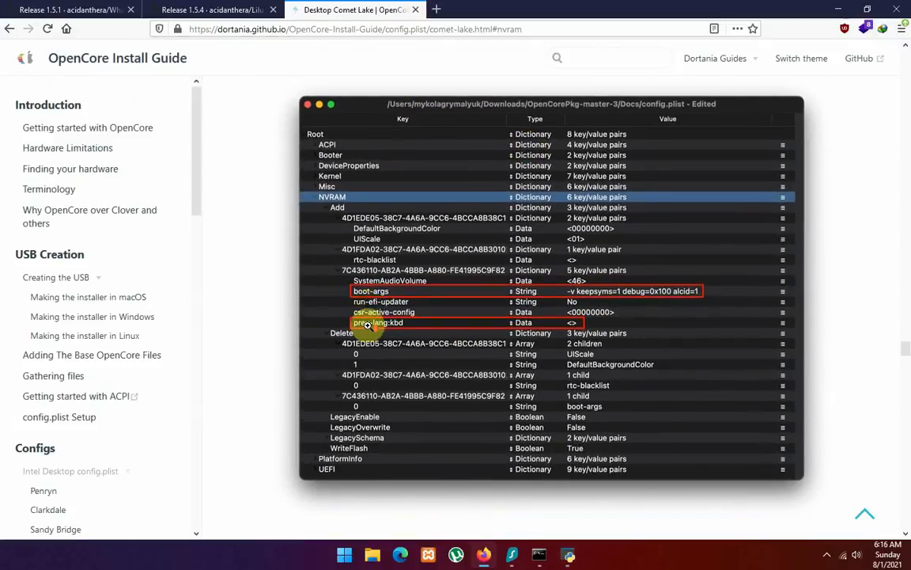
scroll(542, 403, up, 2)
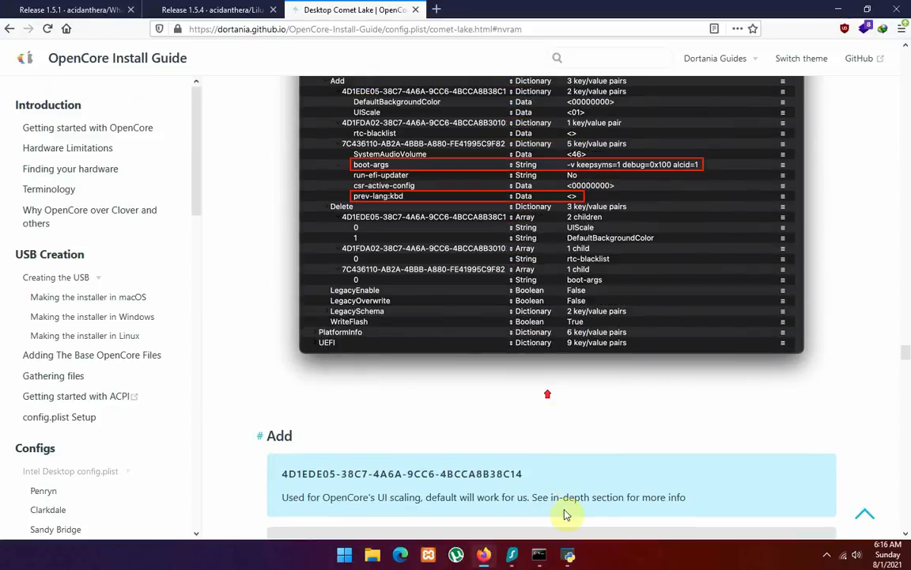
click(570, 552)
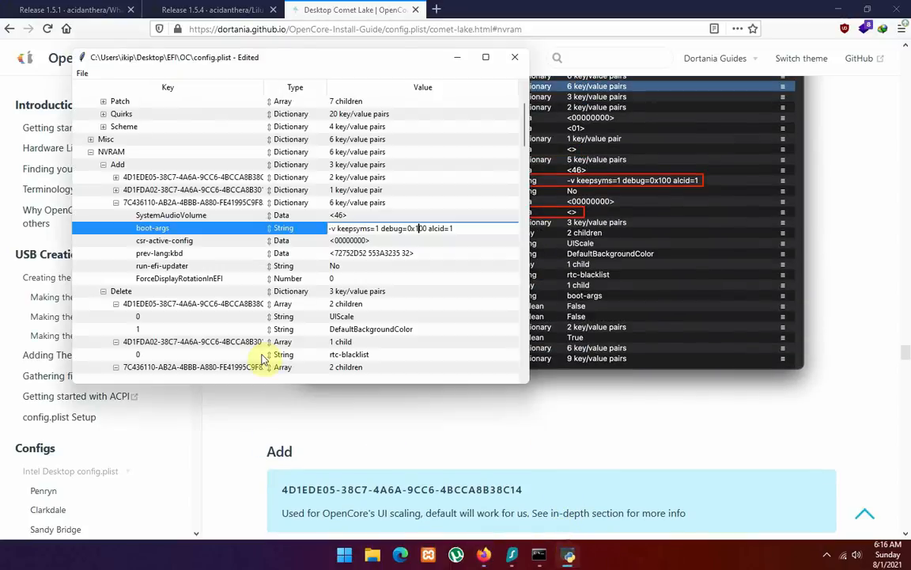
double_click(398, 254)
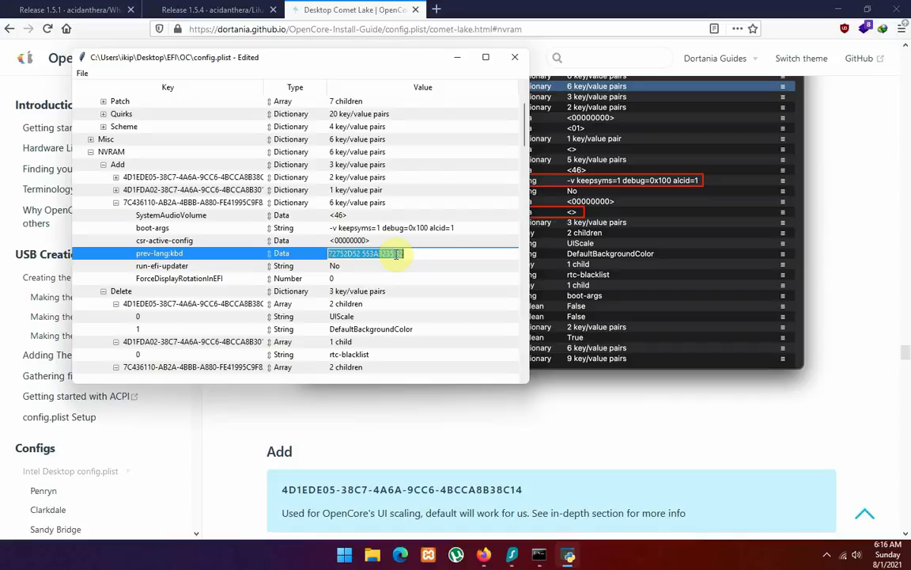
key(BackSpace)
key(Return)
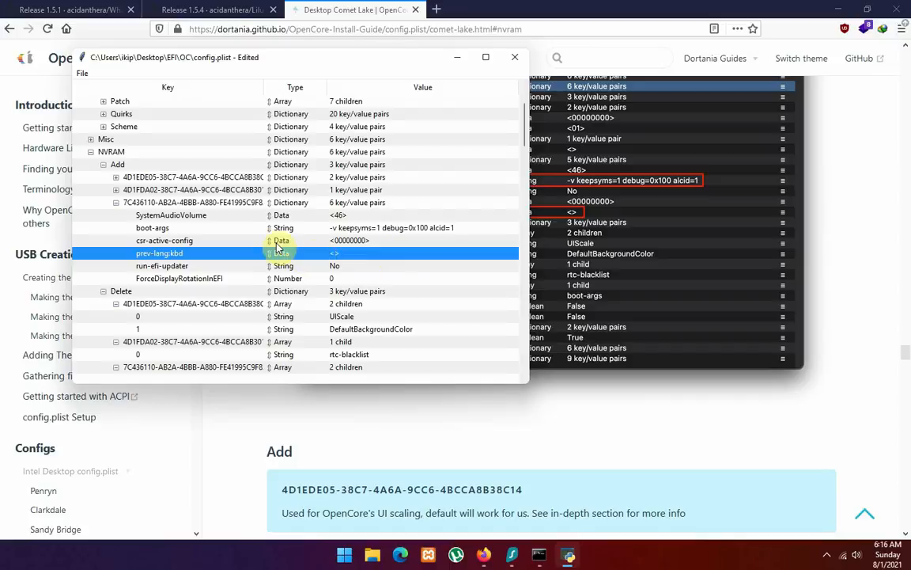
click(82, 75)
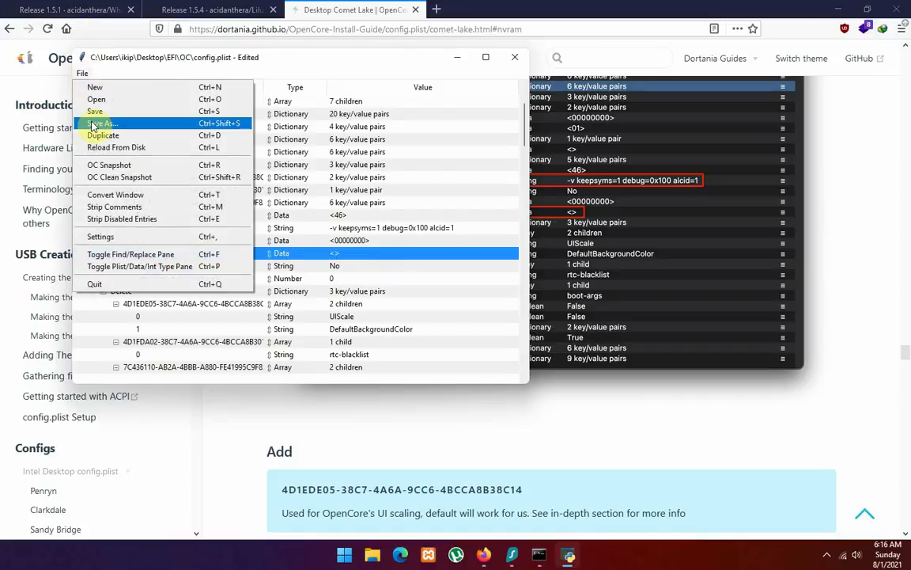
click(96, 126)
Review the guide's NVRAM screenshot and Add section, and place the config.plist editor beside the text for comparison.
click(574, 315)
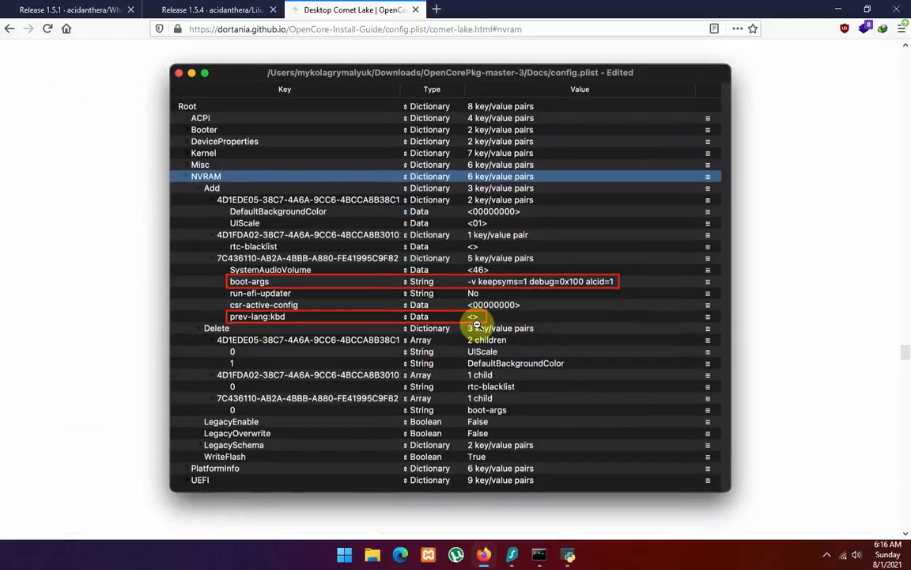
click(484, 320)
scroll(867, 316, down, 4)
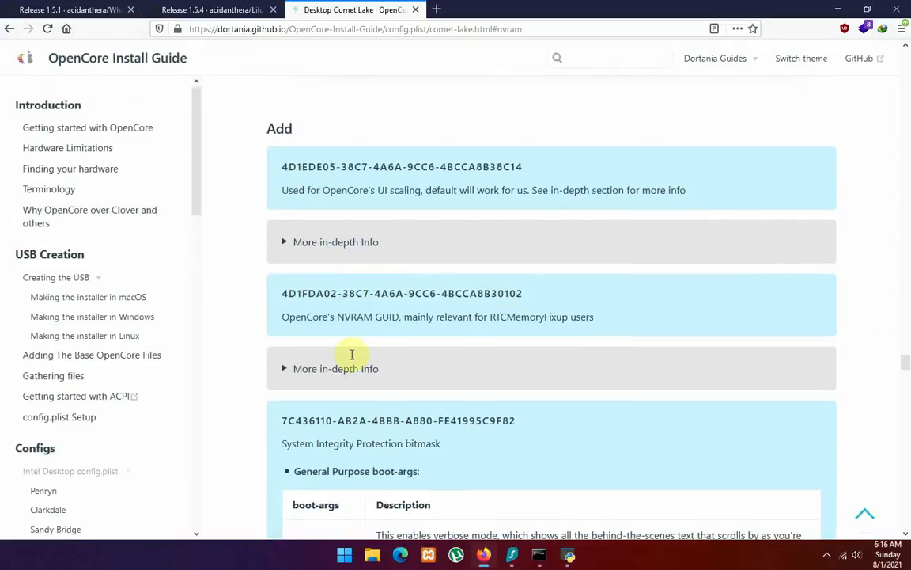
click(567, 560)
drag(341, 75, 701, 133)
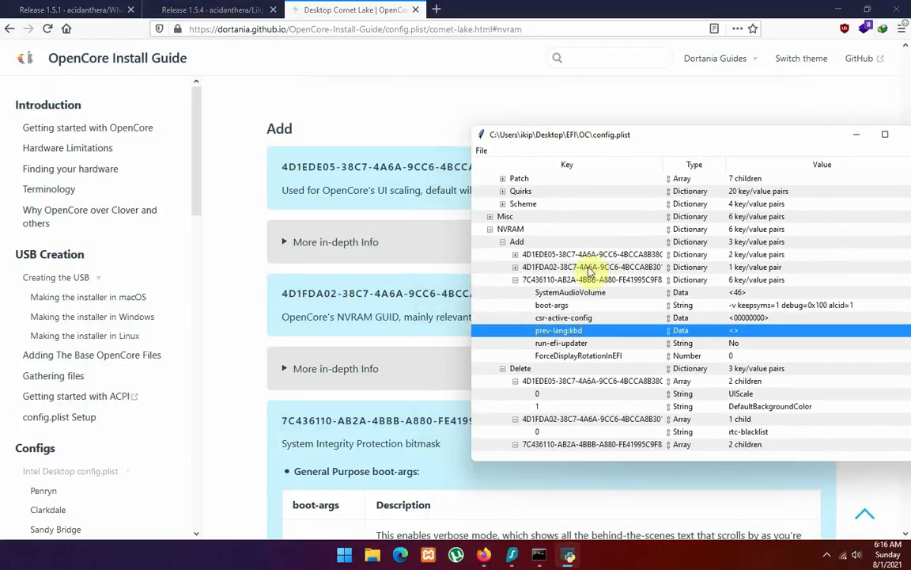
Collapse the 7C436110 dictionary under NVRAM > Add and read the guide's note on the 4D1EDE05 entry.
click(515, 281)
drag(593, 141, 540, 246)
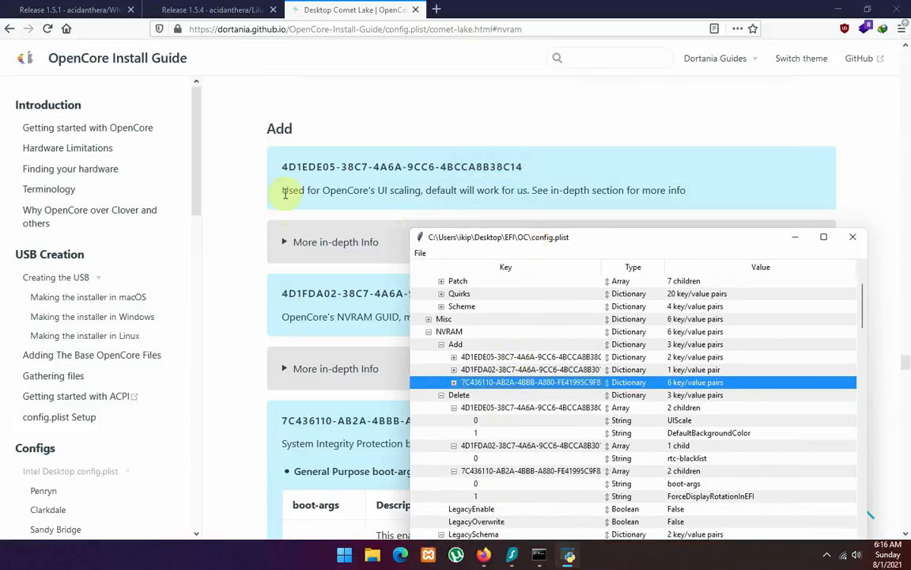
drag(414, 190, 570, 190)
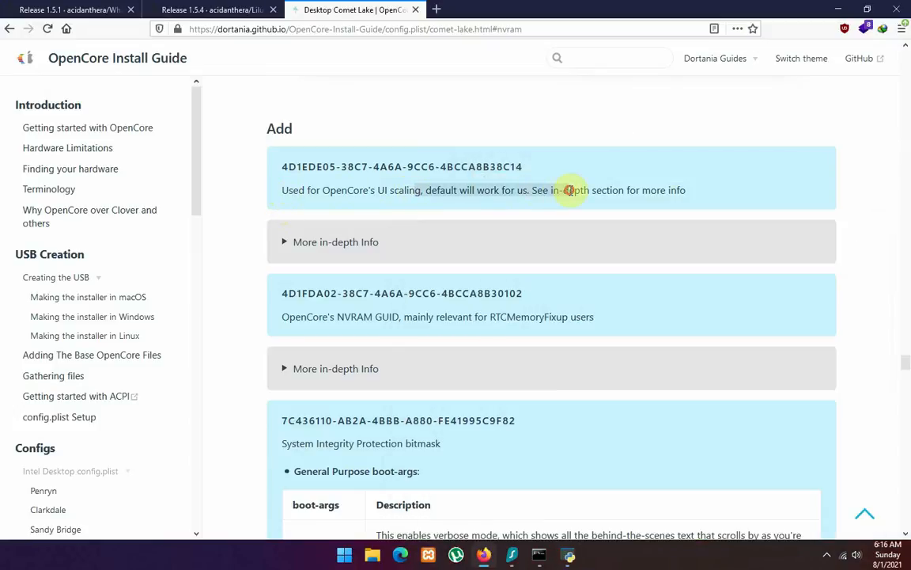
key(alt+Tab)
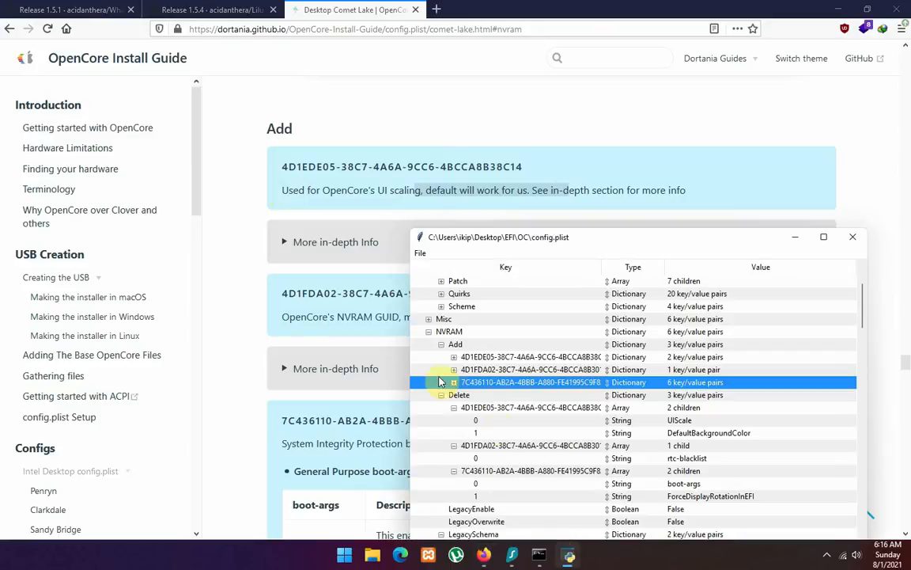
Locate the guide's 7C436110 section and expand the matching dictionary in config.plist to compare its boot-args.
click(255, 407)
scroll(257, 399, down, 3)
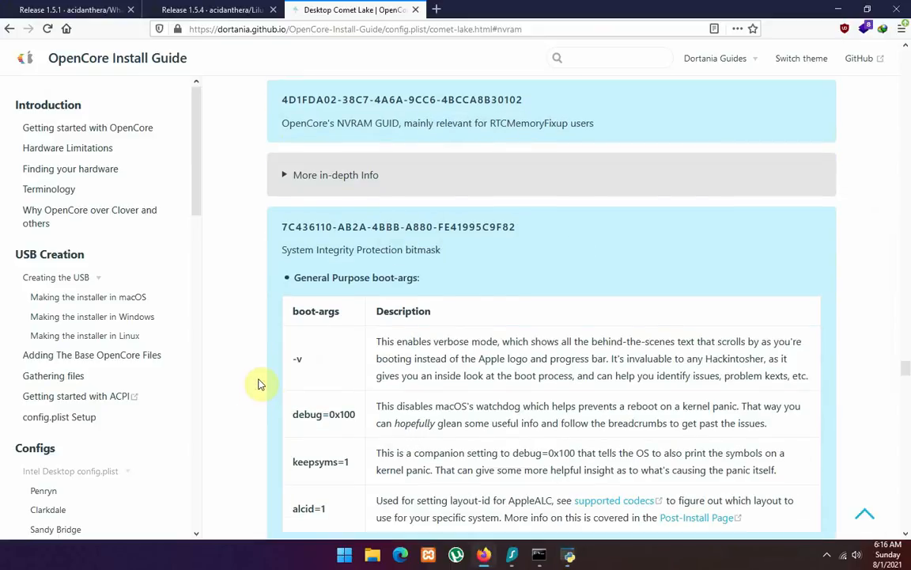
scroll(268, 309, down, 2)
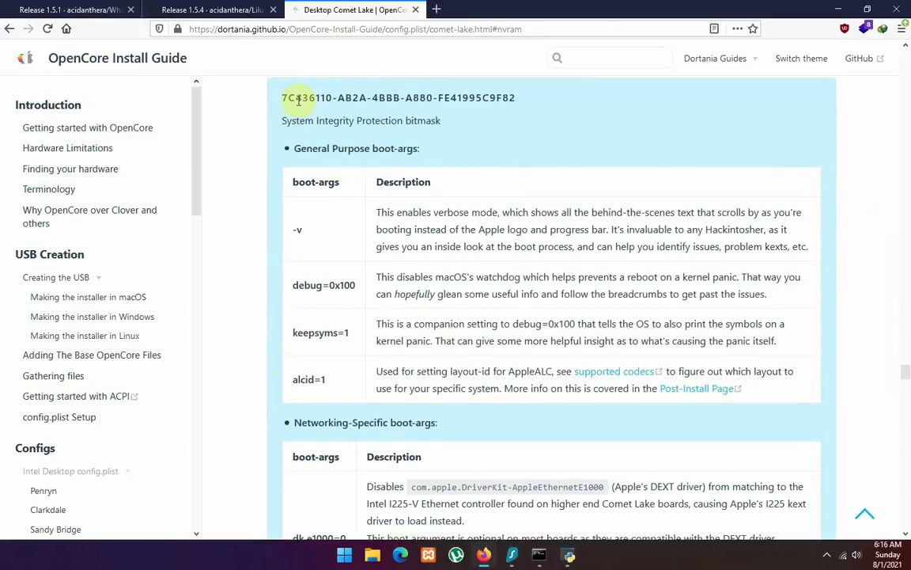
drag(283, 95, 515, 97)
click(568, 554)
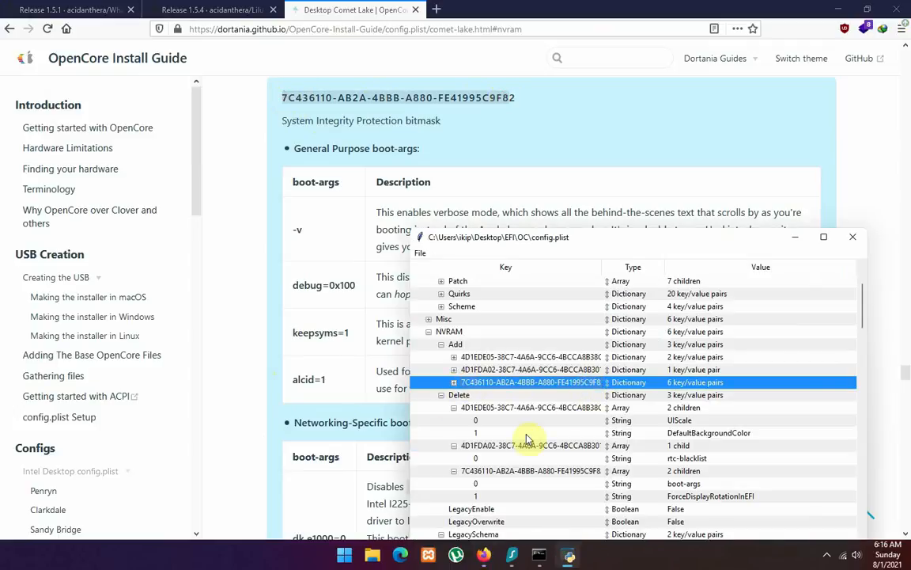
click(453, 383)
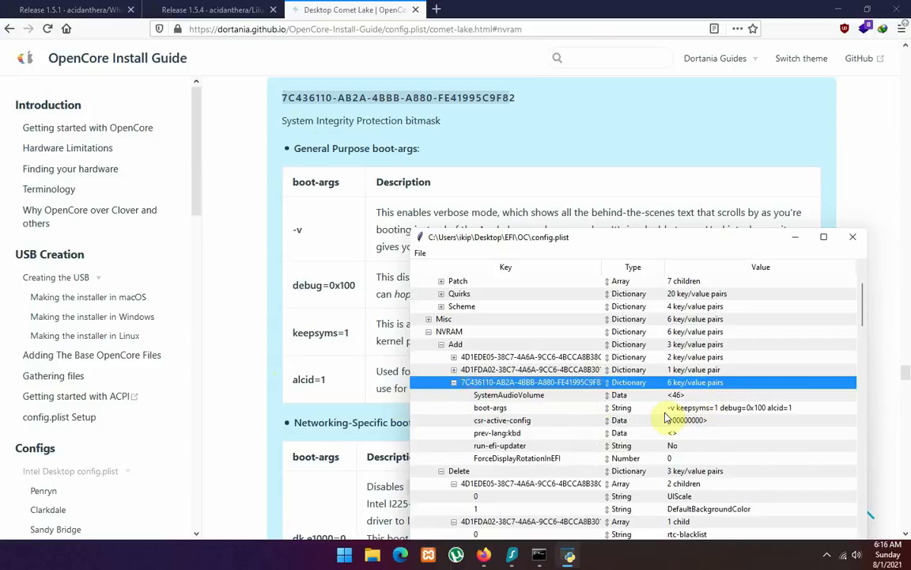
click(268, 333)
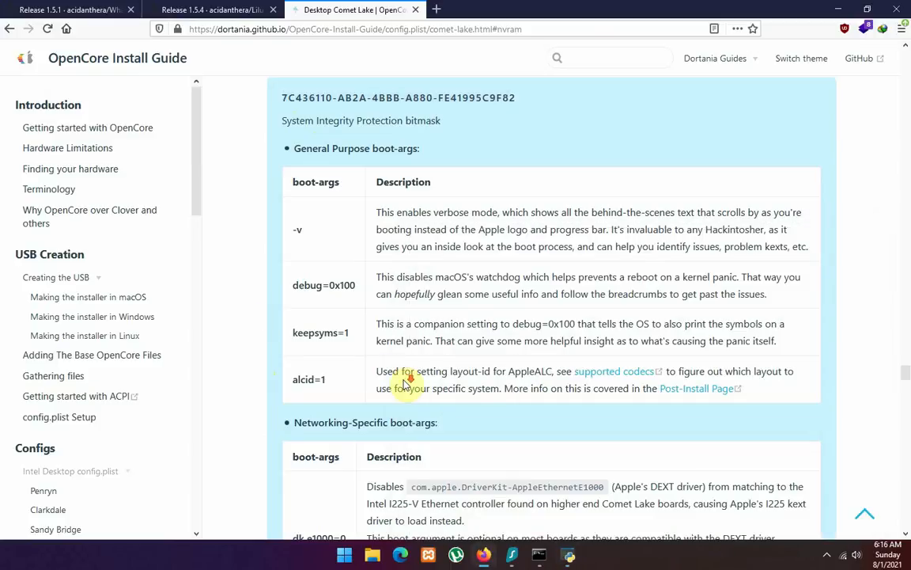
Read the guide's networking and GPU boot-args, csr-active-config, run-efi-updater and prev-lang:kbd notes, through to the NVRAM Delete section.
scroll(404, 380, down, 3)
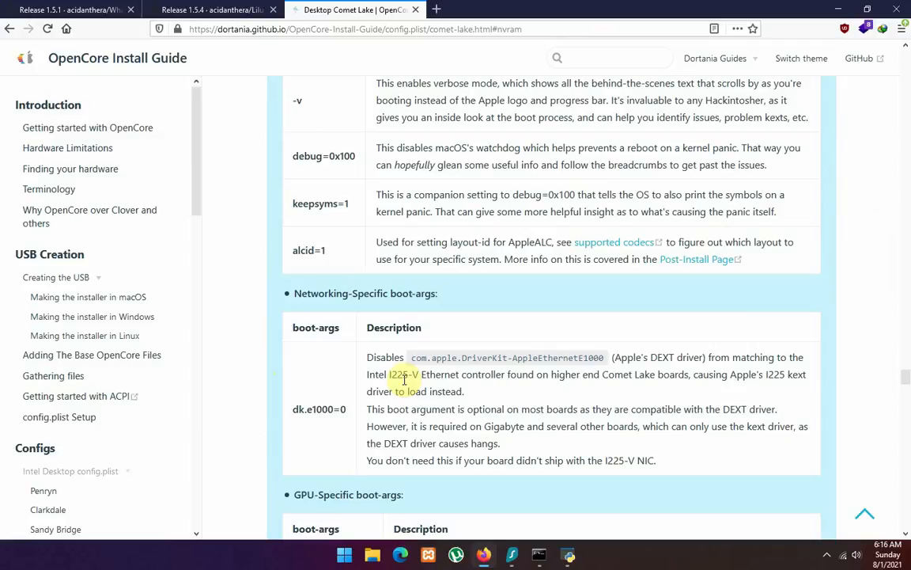
scroll(404, 379, down, 5)
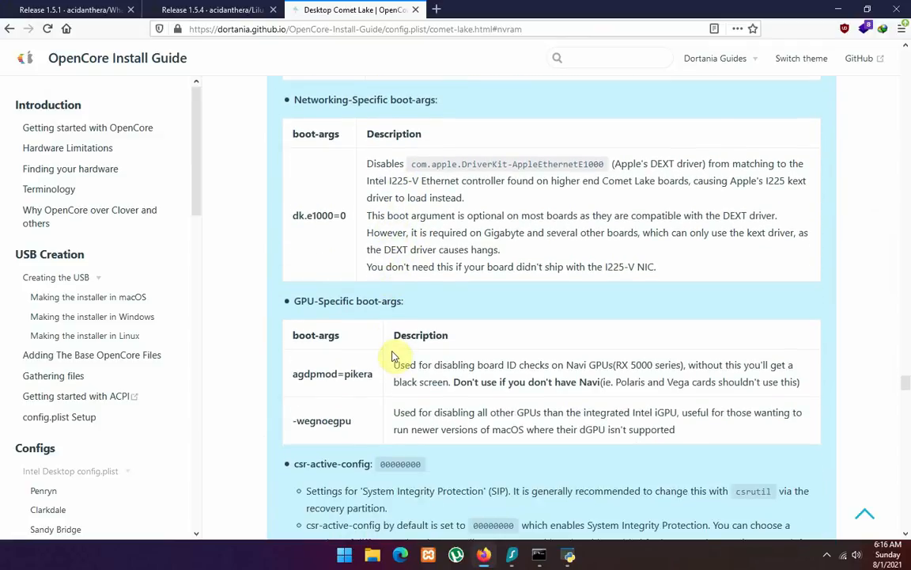
scroll(396, 354, down, 5)
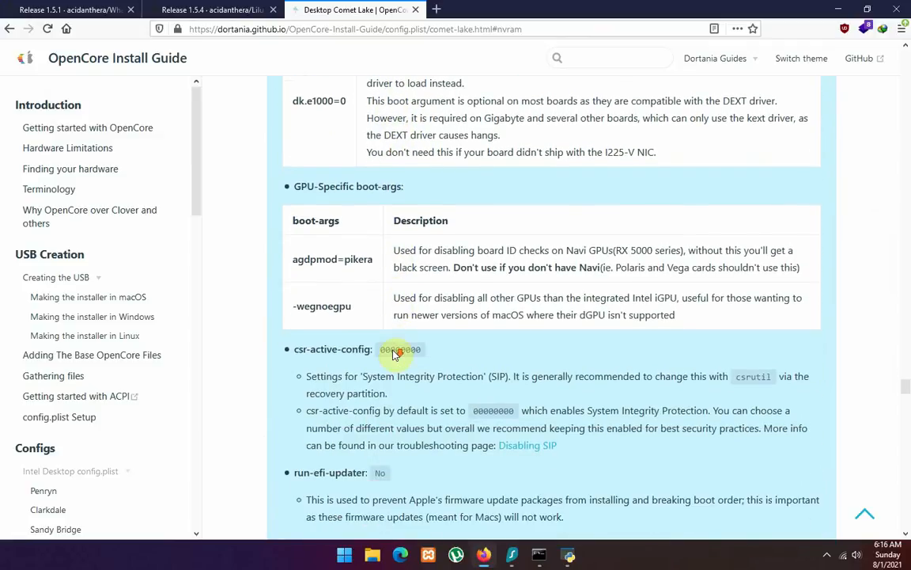
scroll(396, 336, up, 3)
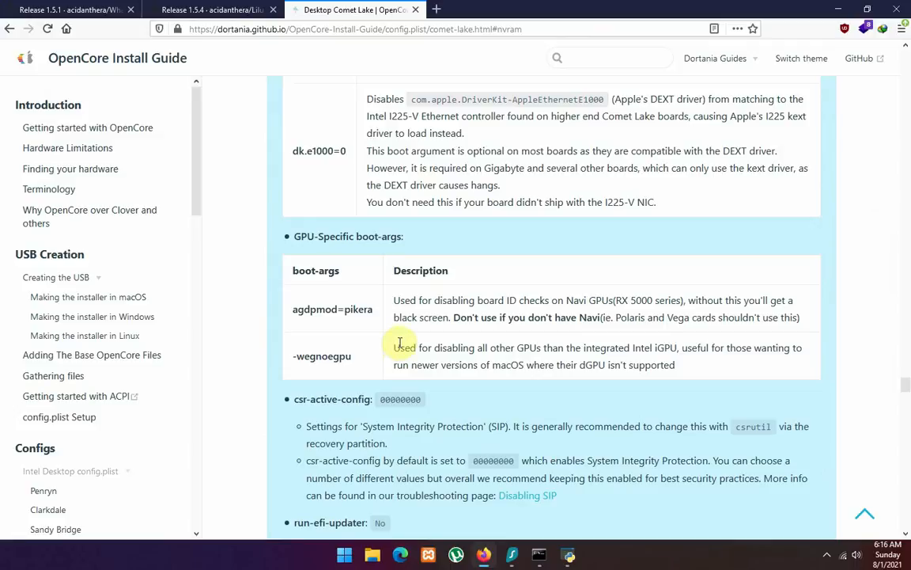
scroll(400, 342, down, 3)
scroll(404, 339, down, 3)
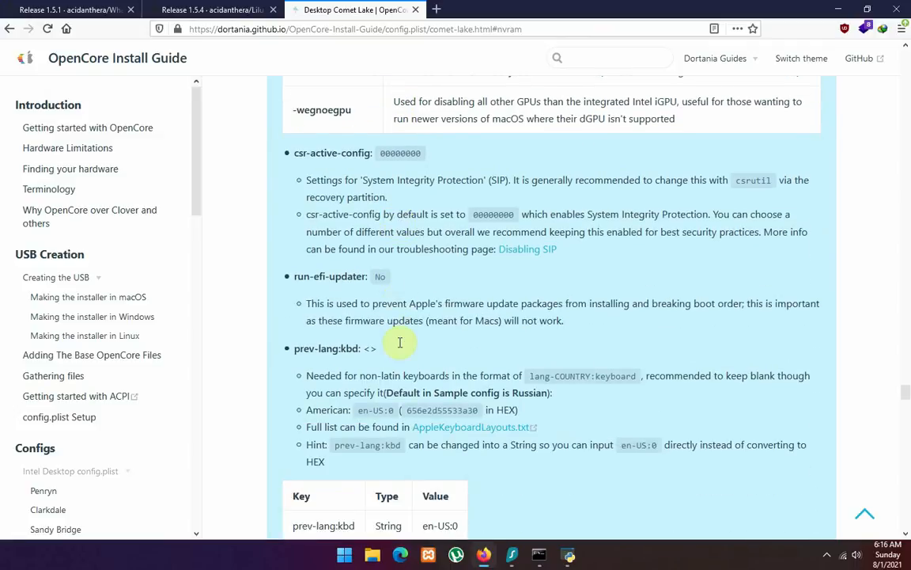
scroll(402, 341, down, 5)
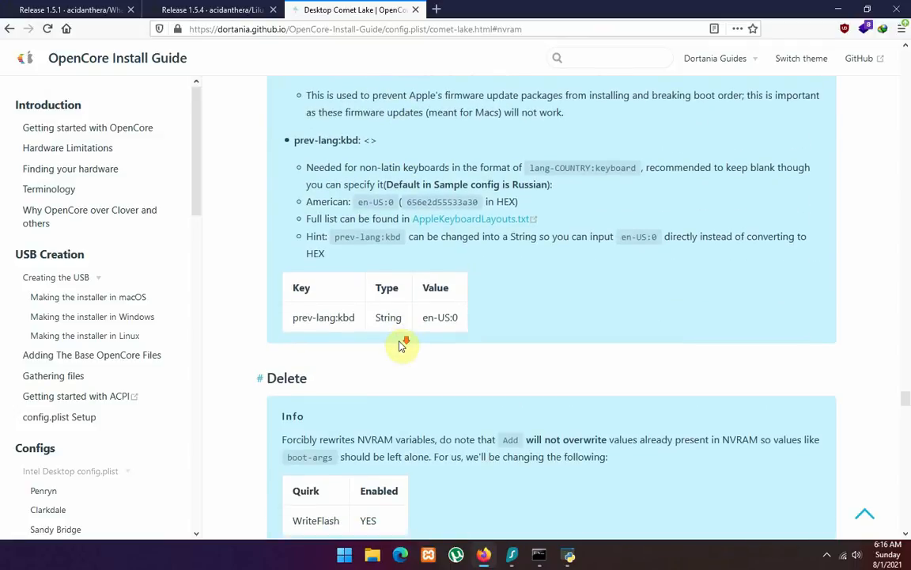
scroll(400, 346, down, 6)
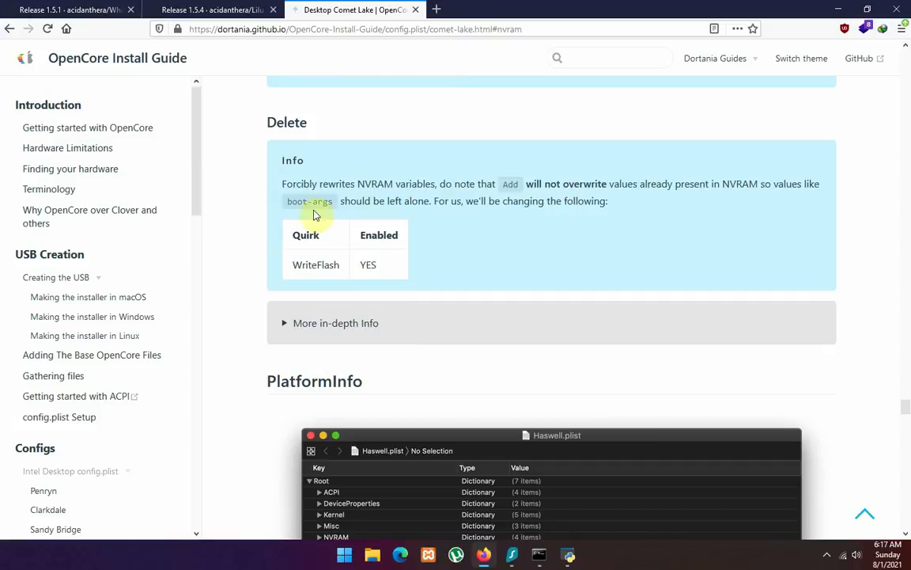
Collapse NVRAM > Add in config.plist and check the WriteFlash entry against the guide's Delete section.
click(569, 555)
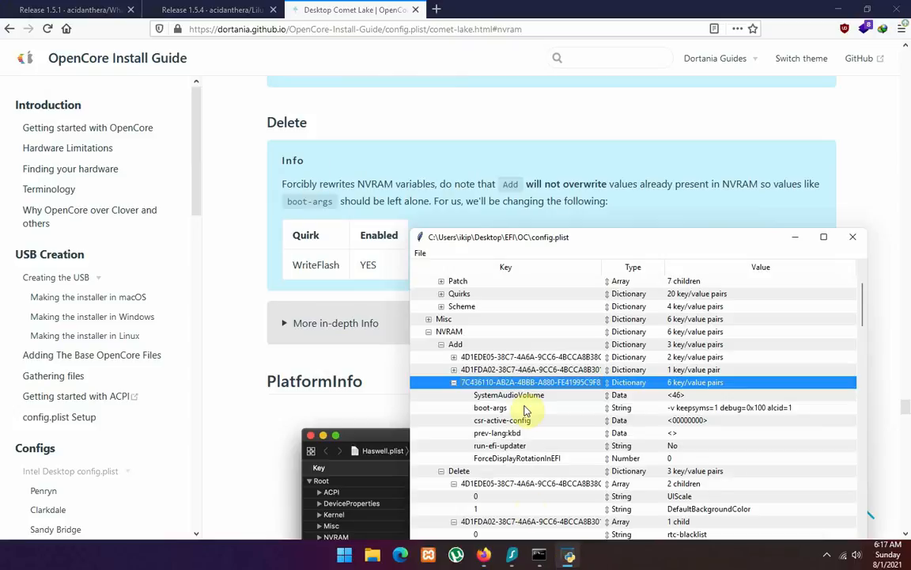
click(441, 345)
drag(579, 250, 598, 155)
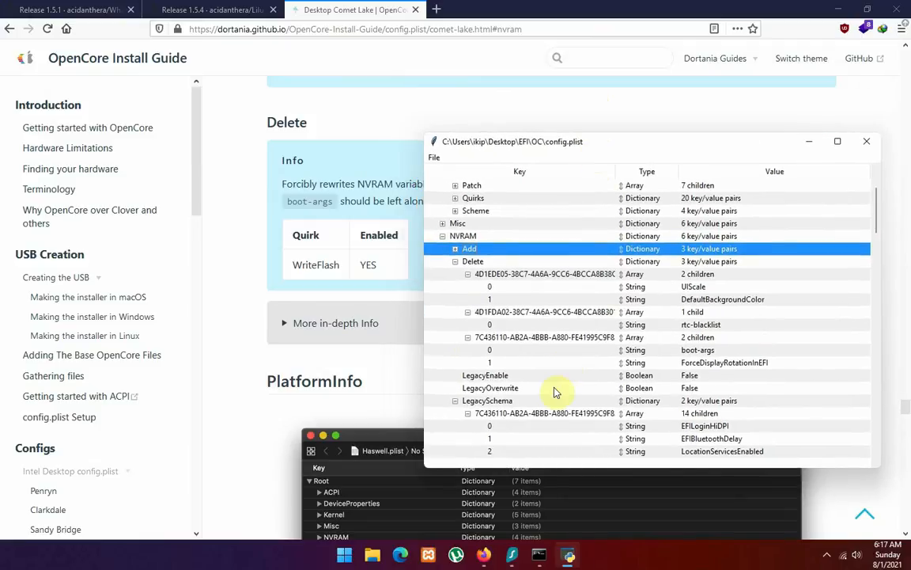
scroll(488, 296, down, 5)
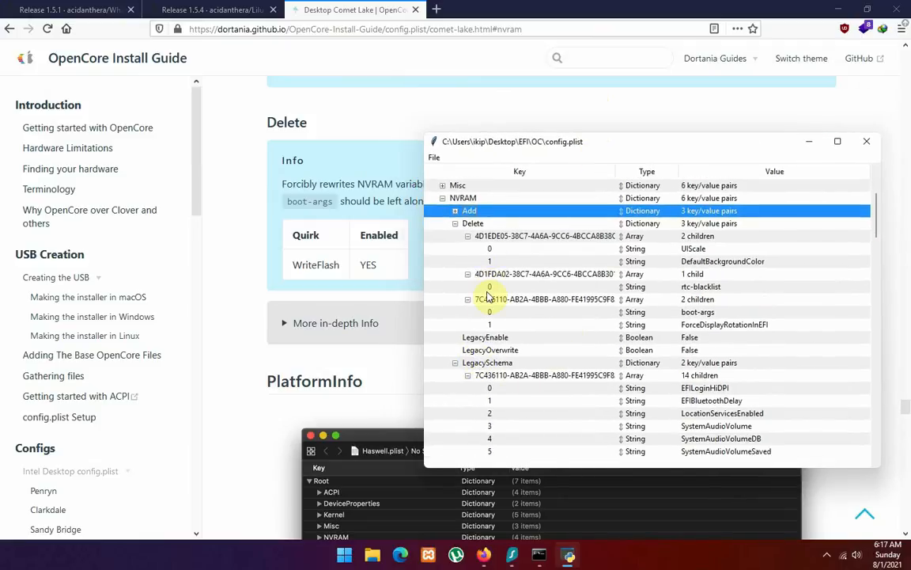
scroll(488, 296, down, 3)
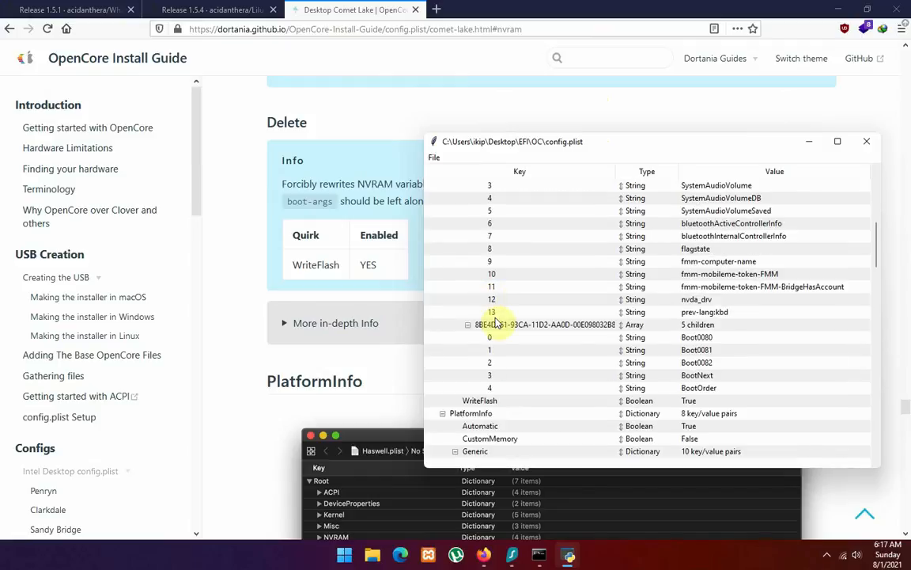
click(698, 403)
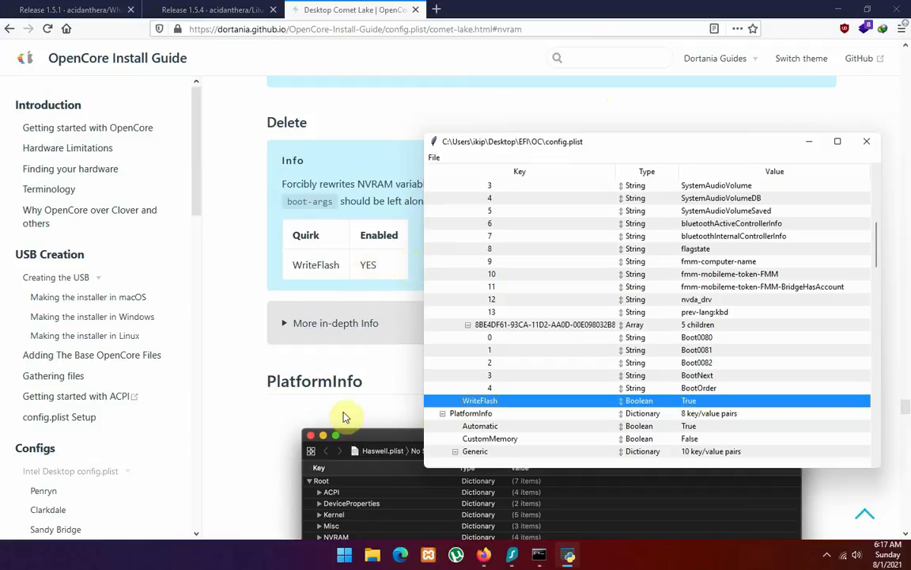
Go on to the guide's PlatformInfo section and examine its example plist screenshot.
click(272, 417)
scroll(285, 416, down, 3)
scroll(289, 412, up, 2)
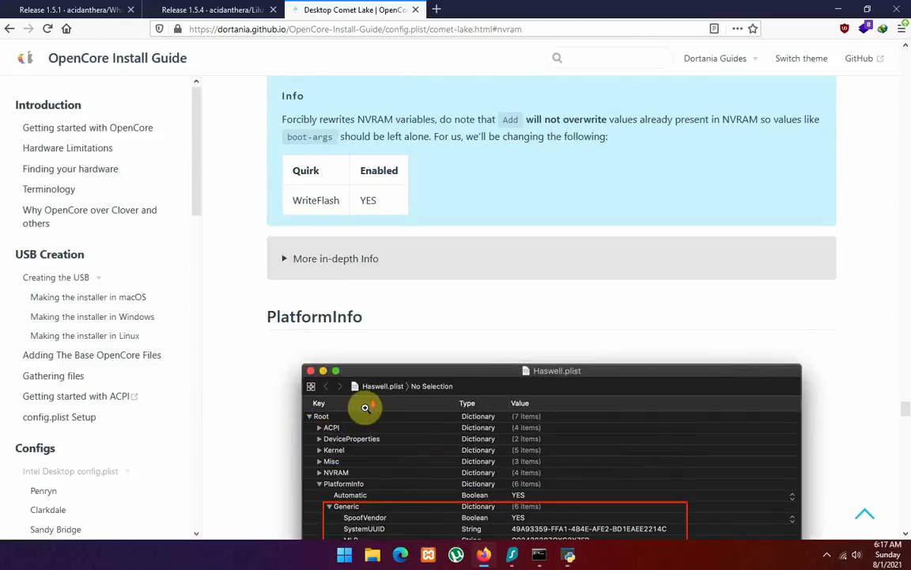
scroll(367, 407, down, 4)
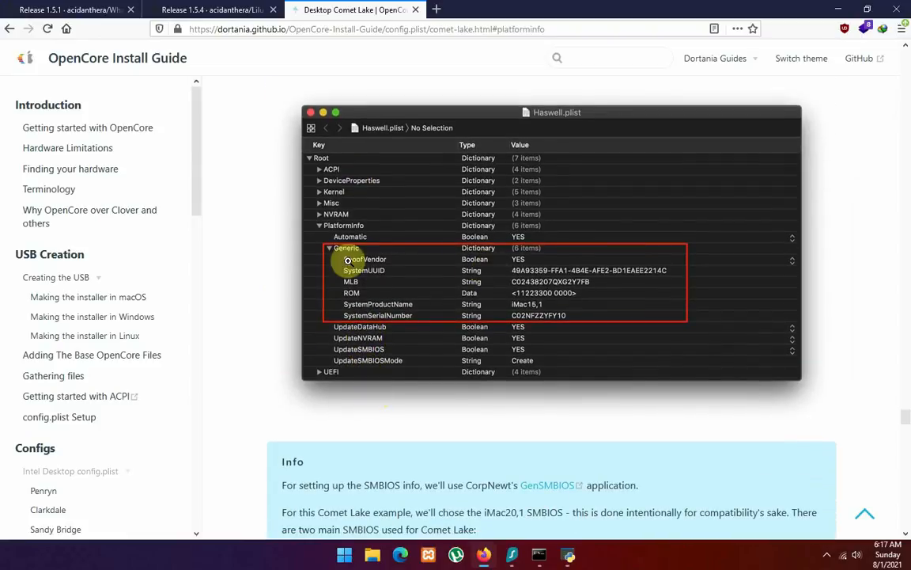
scroll(372, 281, up, 2)
scroll(372, 285, up, 2)
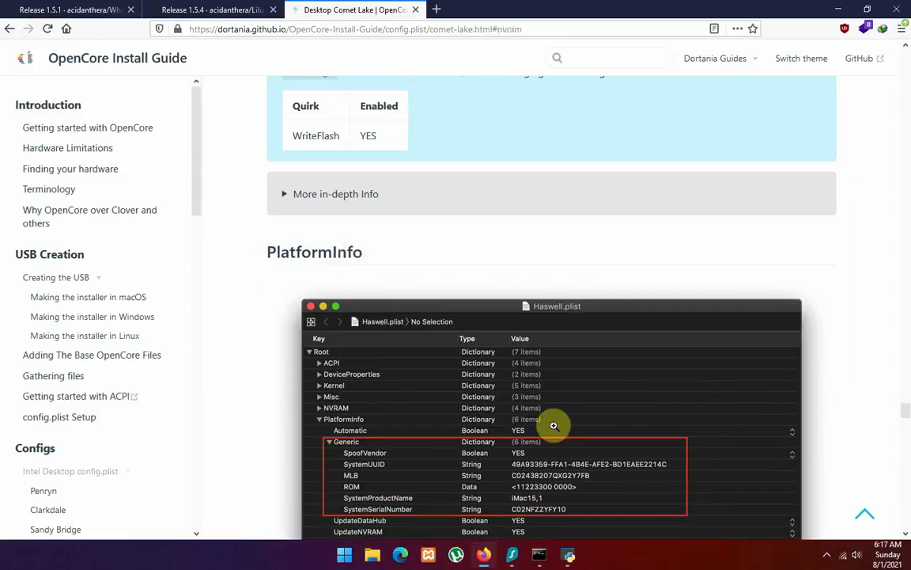
Collapse the NVRAM and Kernel dictionaries in config.plist and bring the PlatformInfo entries into view.
key(alt+Tab)
scroll(464, 261, up, 10)
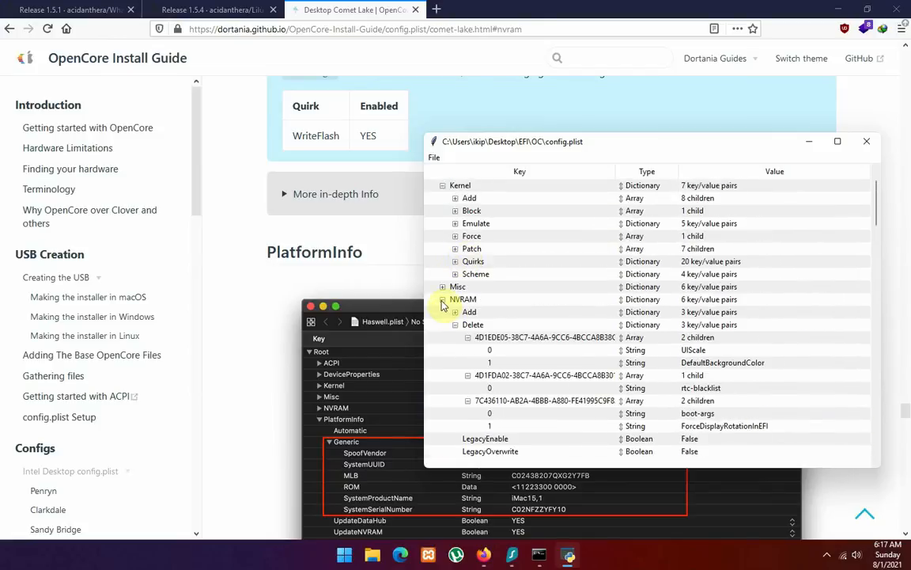
click(443, 299)
scroll(449, 261, up, 2)
click(443, 237)
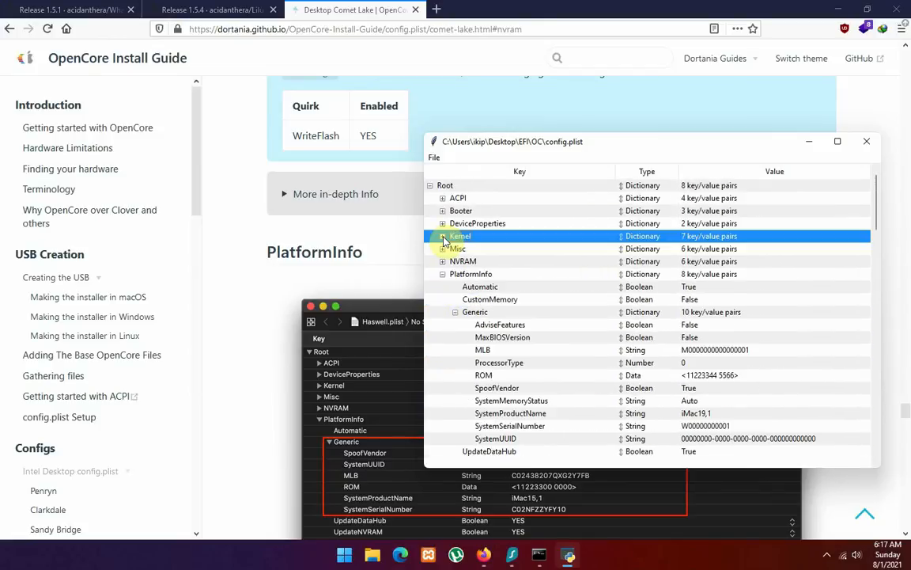
scroll(716, 339, down, 5)
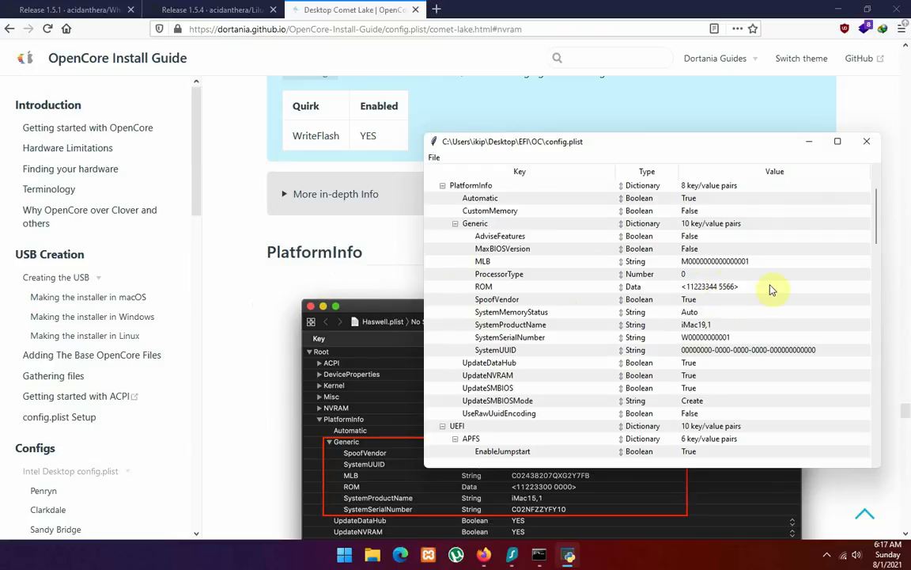
Compare the Generic dictionary under PlatformInfo in config.plist with the highlighted entries in the guide's enlarged screenshot.
click(338, 302)
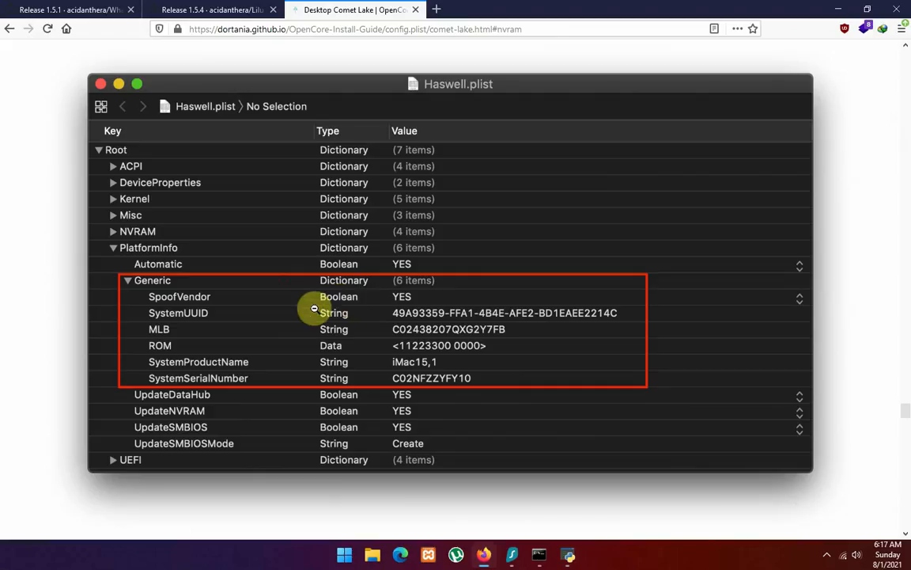
click(189, 314)
scroll(331, 382, down, 5)
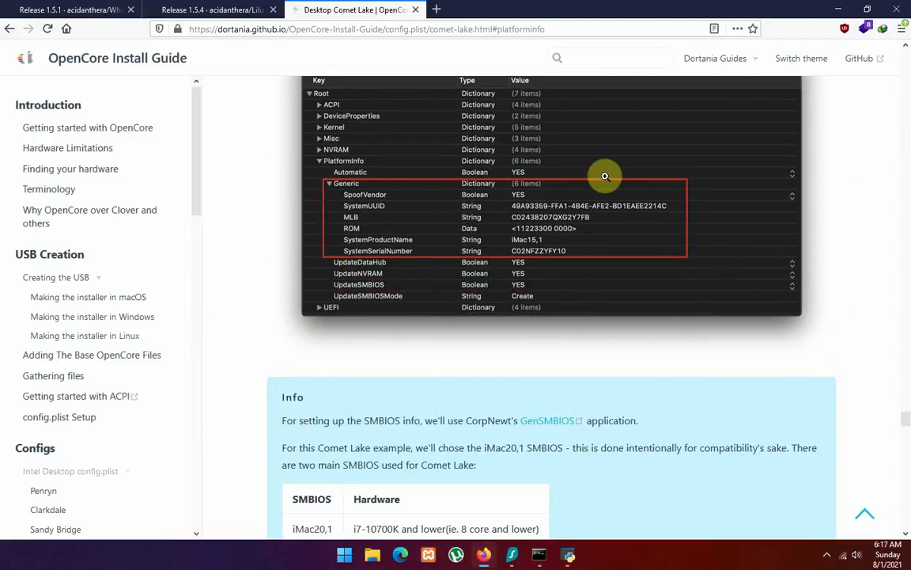
key(alt+Tab)
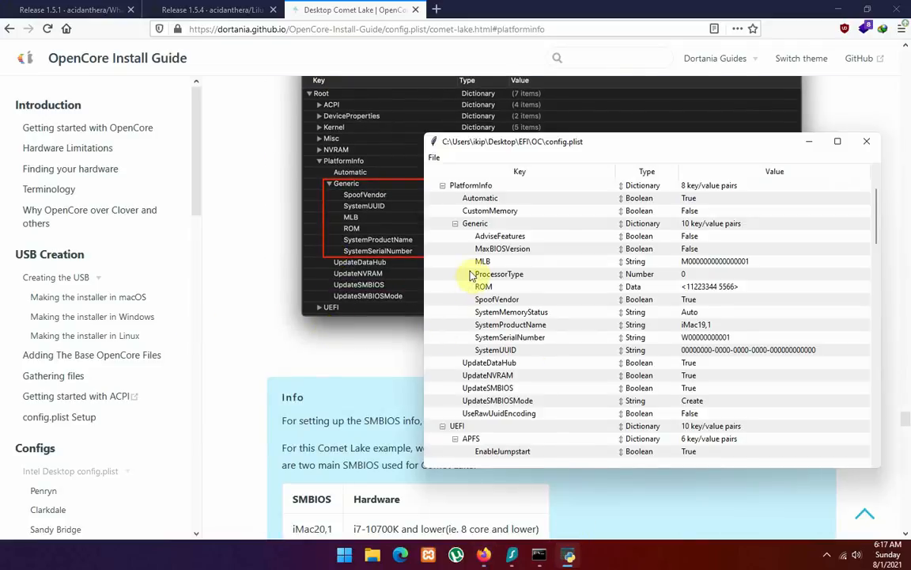
click(514, 225)
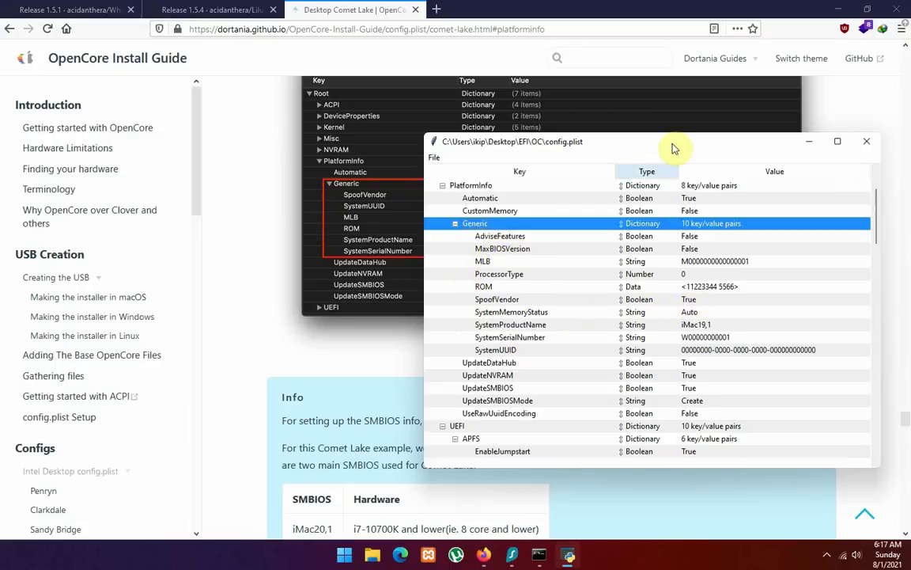
drag(669, 141, 609, 222)
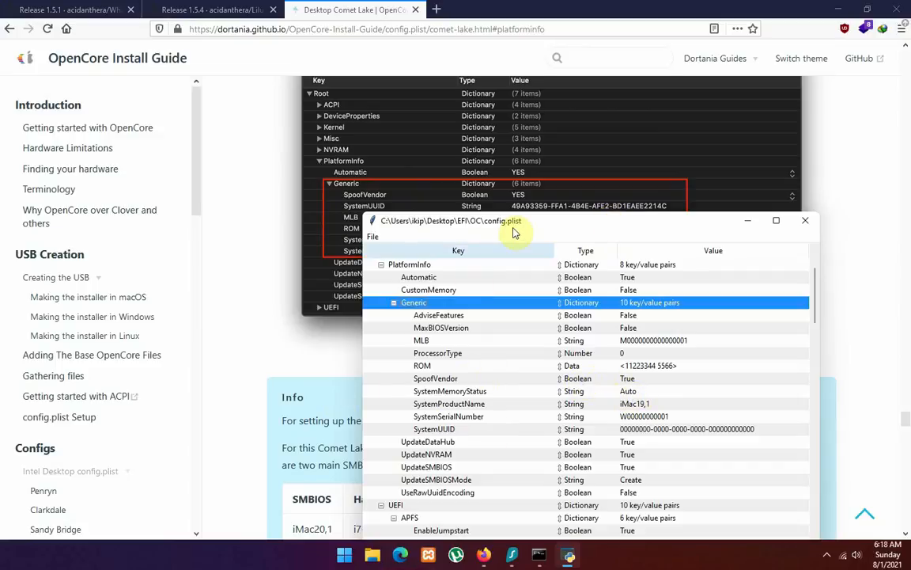
drag(538, 225, 580, 122)
Read the guide's SMBIOS setup info, then minimize the browser and open the GenSMBIOS folder on the desktop.
click(246, 459)
scroll(258, 443, down, 3)
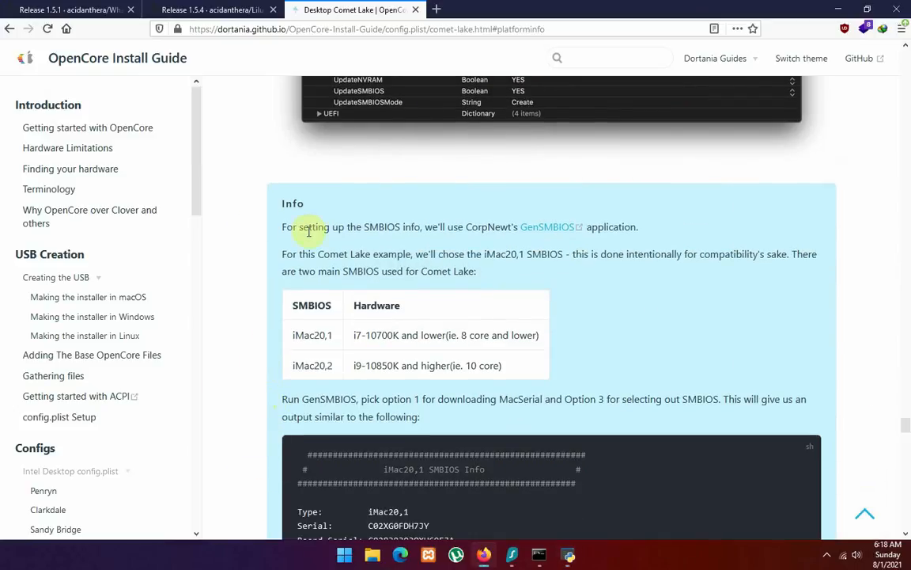
drag(292, 228, 489, 229)
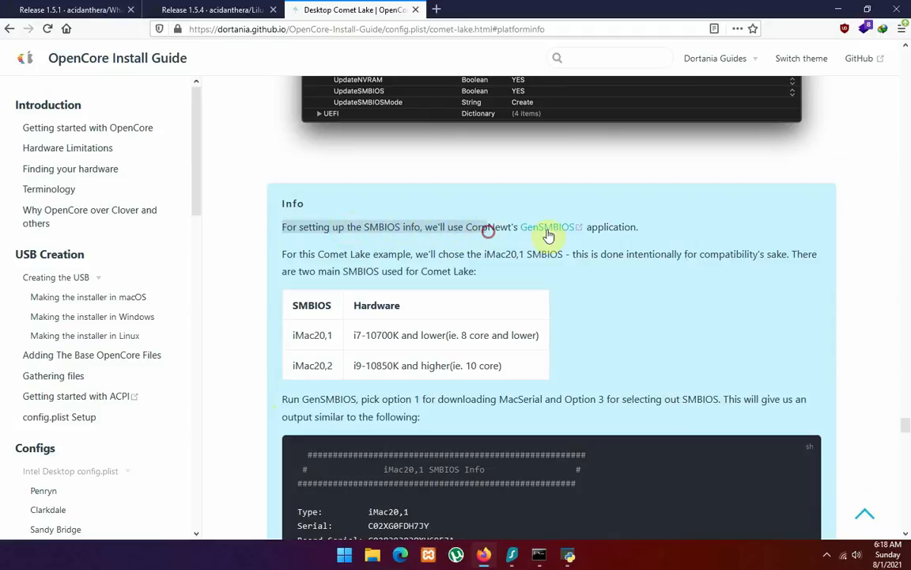
click(837, 10)
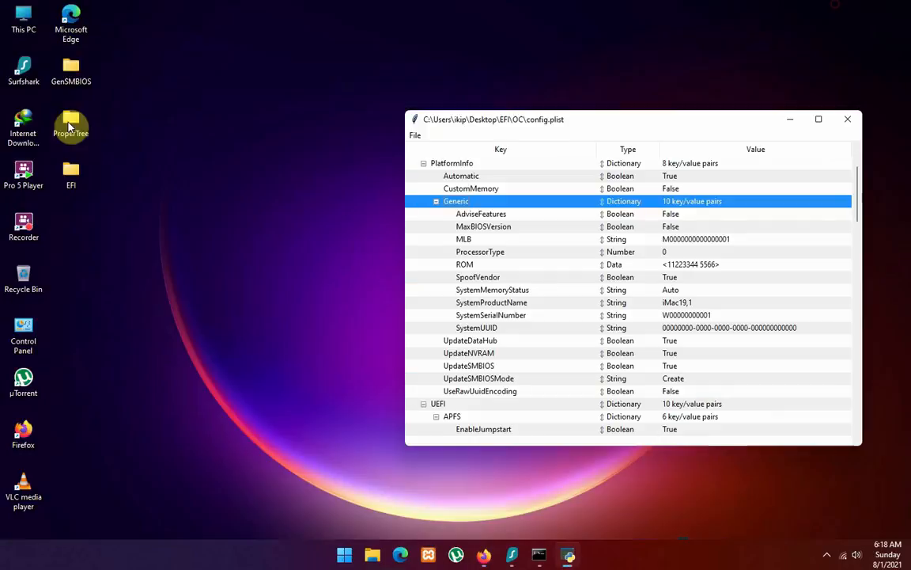
double_click(71, 73)
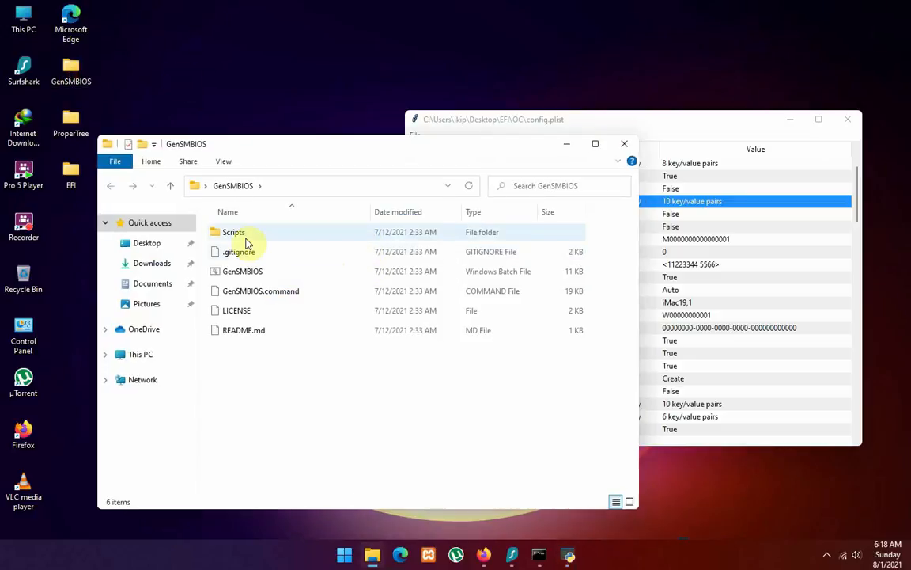
Run the GenSMBIOS batch file as administrator, close its folder, and arrange the console beside the config.plist window.
right_click(245, 276)
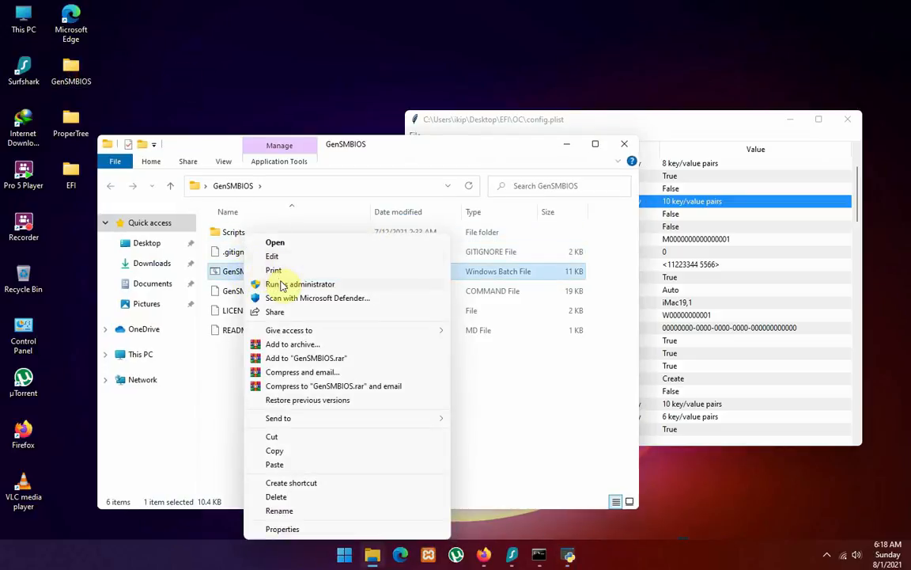
click(272, 284)
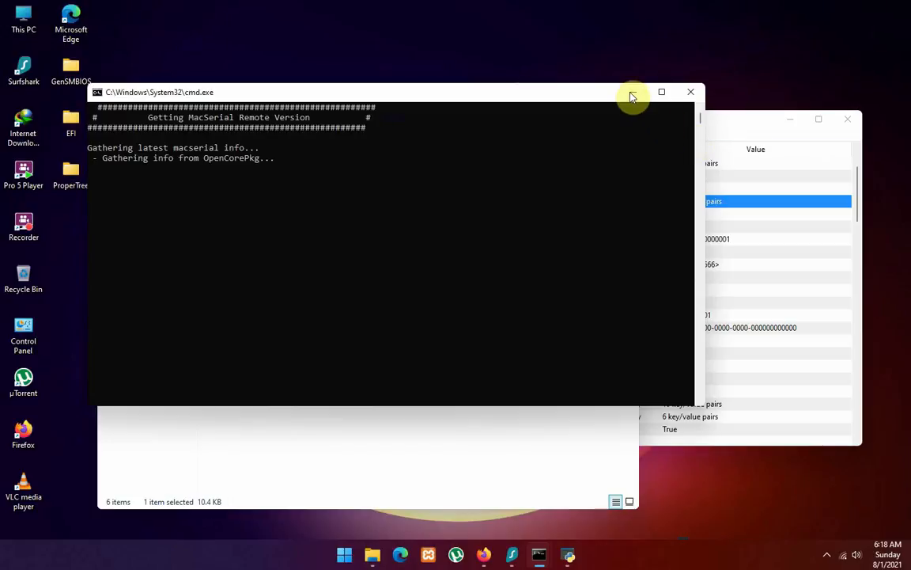
drag(543, 96, 654, 197)
click(618, 146)
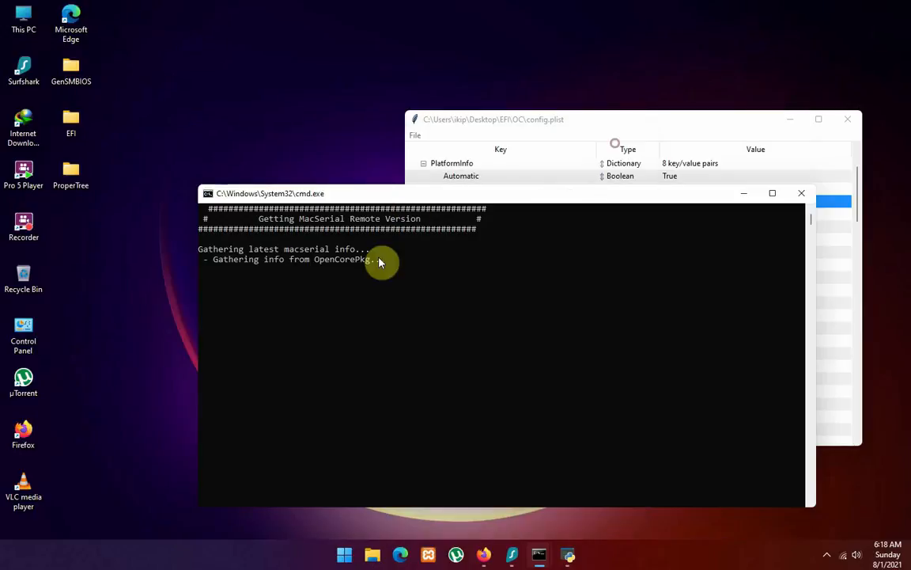
drag(707, 125, 696, 74)
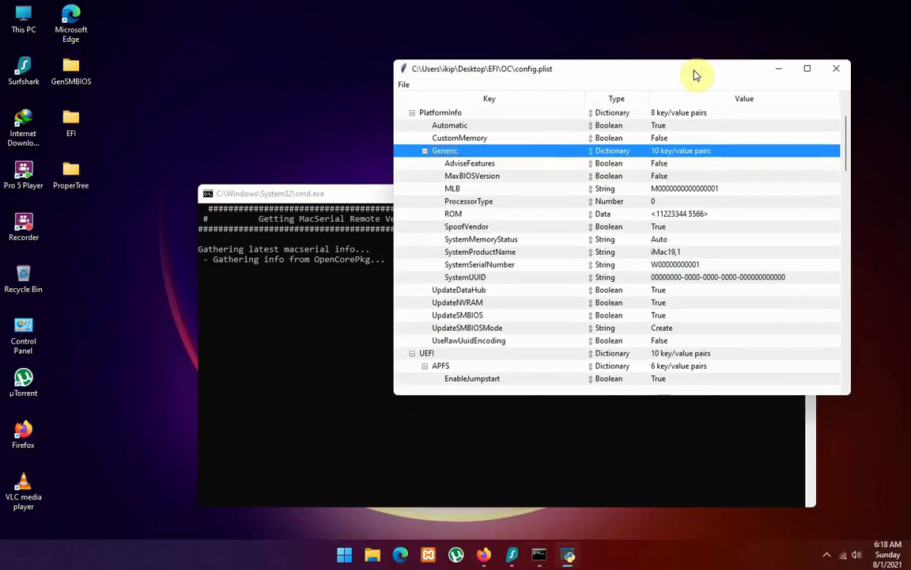
drag(341, 198, 235, 122)
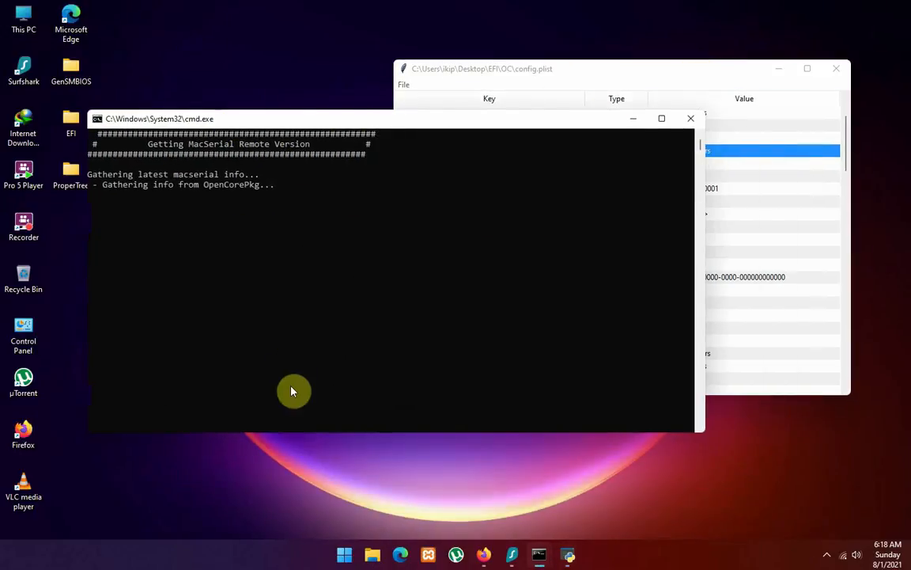
Return to the guide in the browser and read why iMac20,1 is chosen in the Comet Lake SMBIOS info.
click(483, 554)
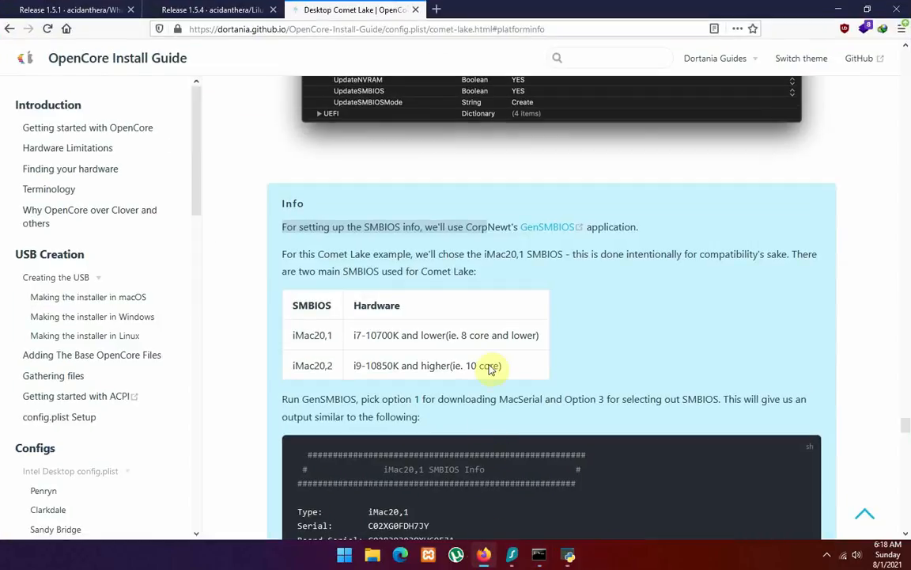
scroll(491, 317, down, 2)
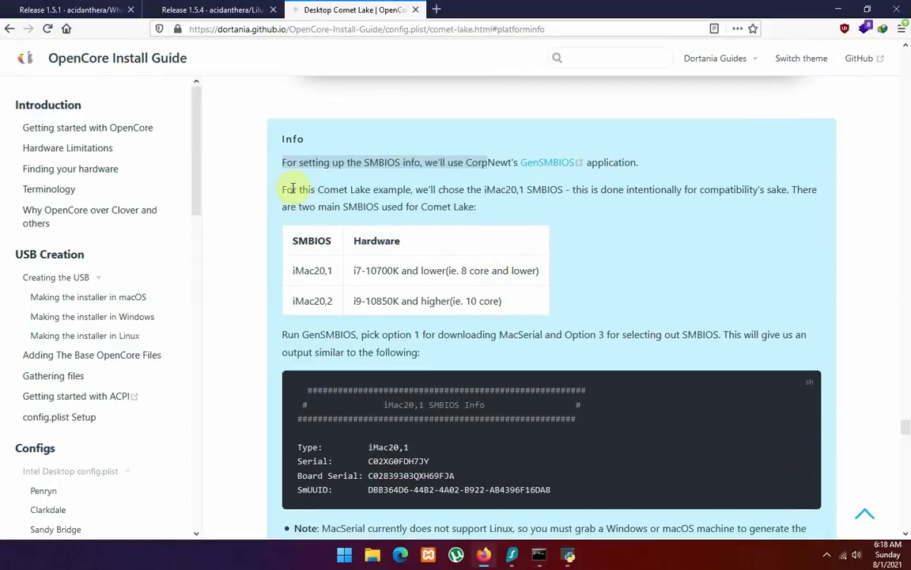
drag(293, 188, 517, 190)
click(522, 188)
click(517, 191)
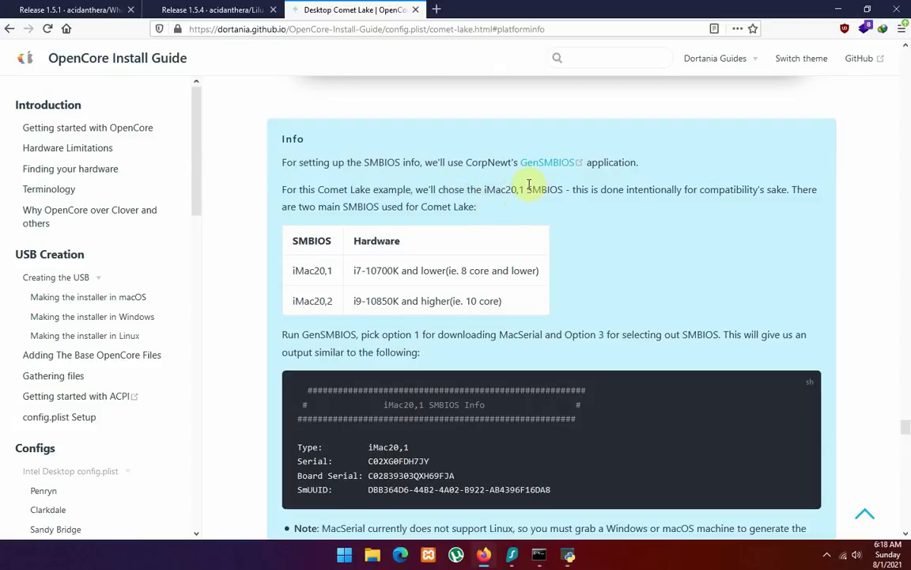
drag(579, 190, 760, 193)
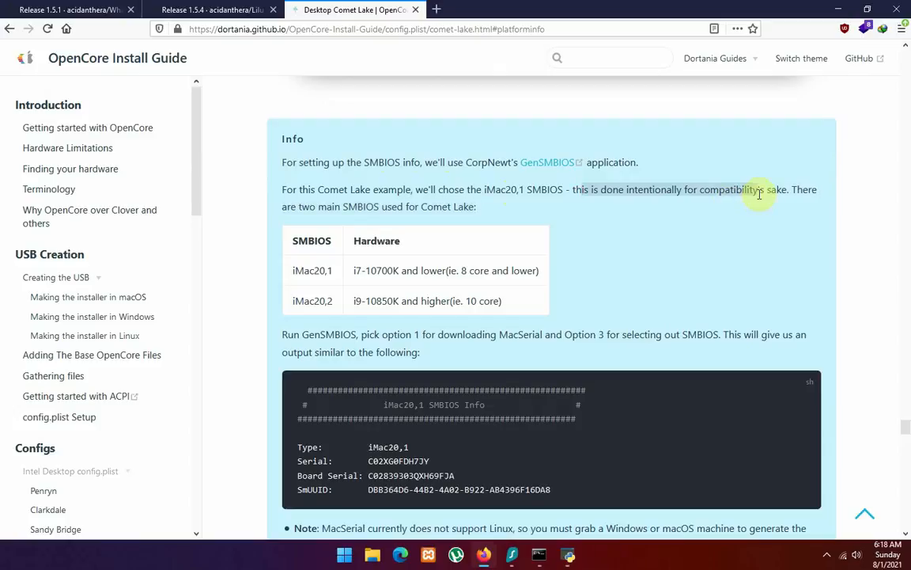
drag(299, 206, 492, 212)
click(498, 208)
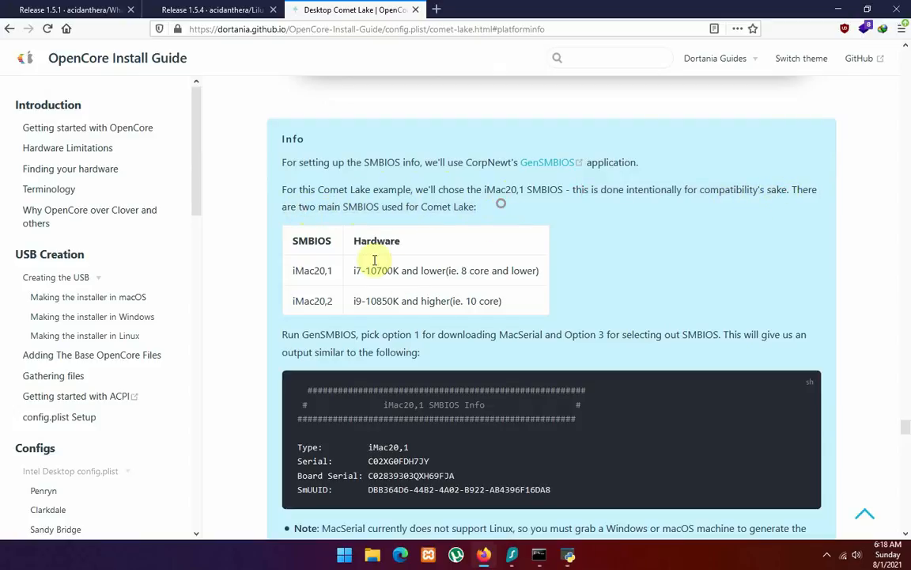
Compare the processors in the guide's SMBIOS hardware table and copy the model name iMac20,2.
drag(339, 269, 303, 267)
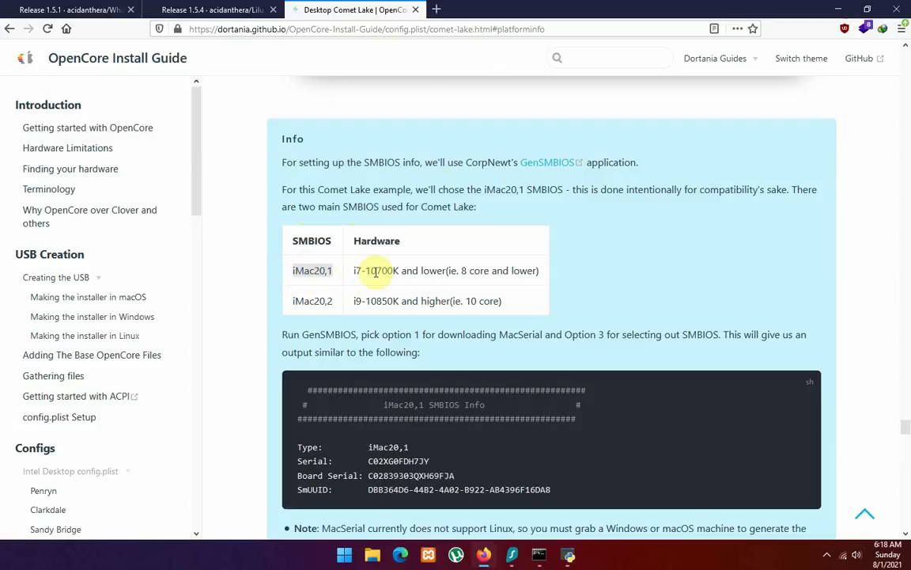
drag(355, 270, 387, 269)
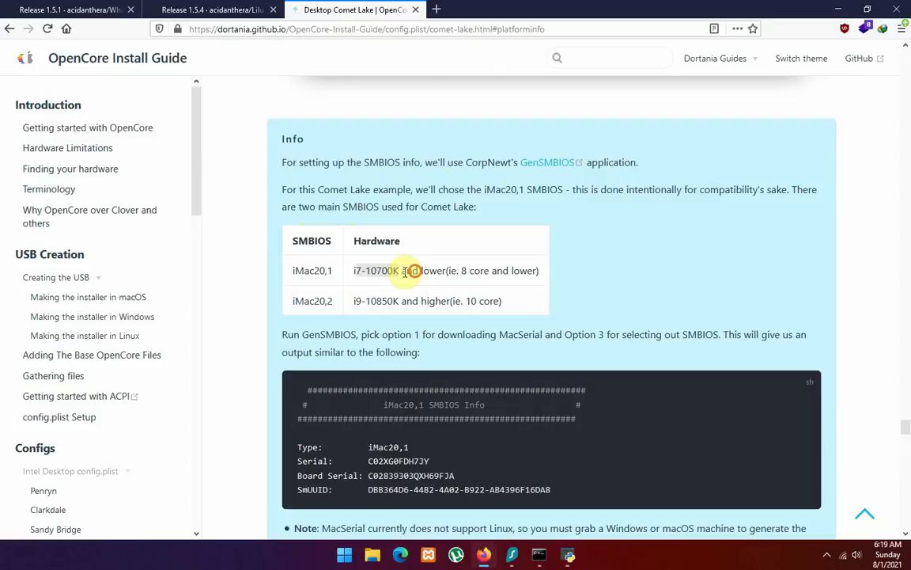
drag(413, 270, 376, 270)
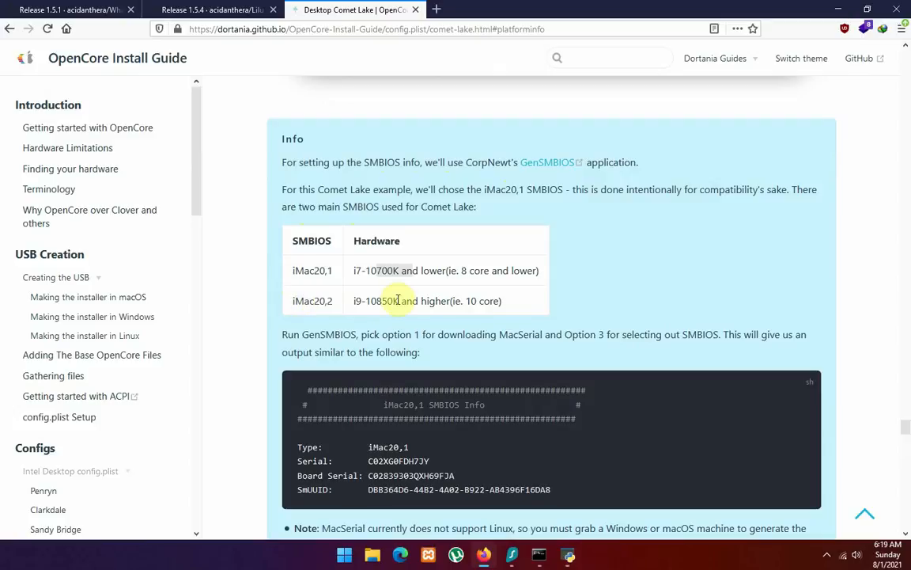
click(371, 302)
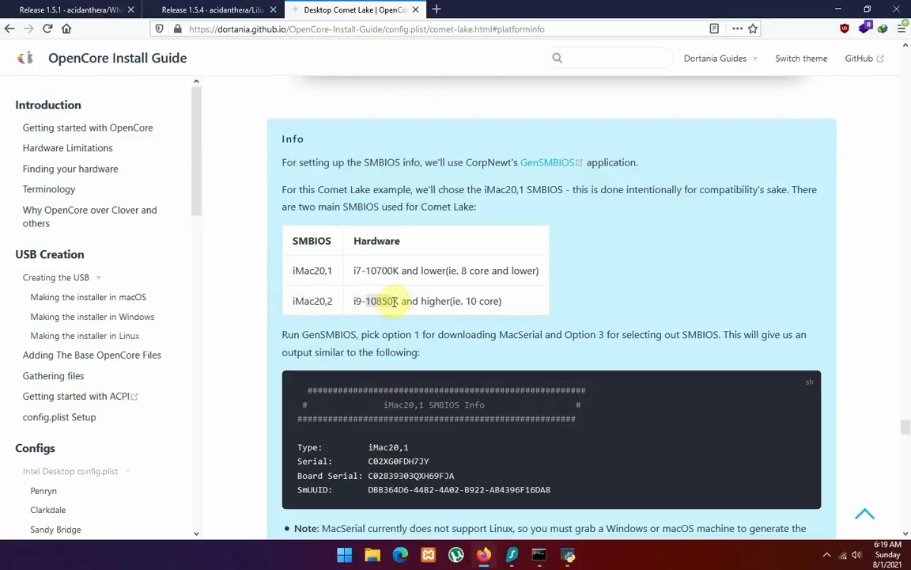
drag(333, 300, 294, 301)
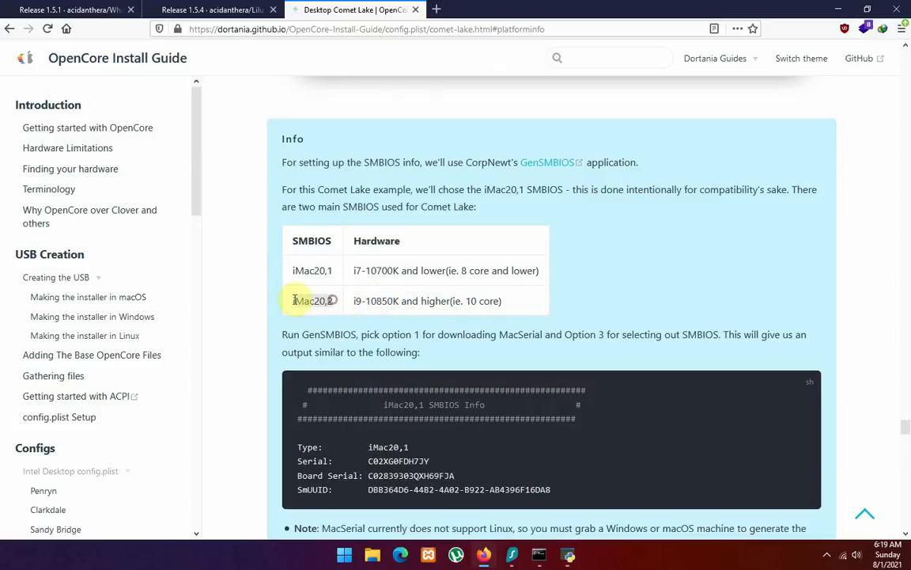
right_click(319, 303)
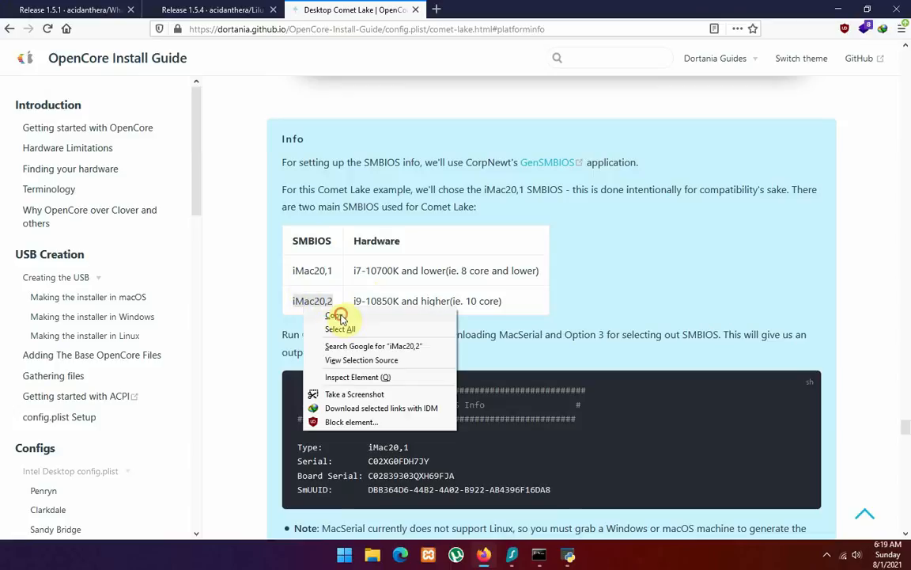
click(336, 315)
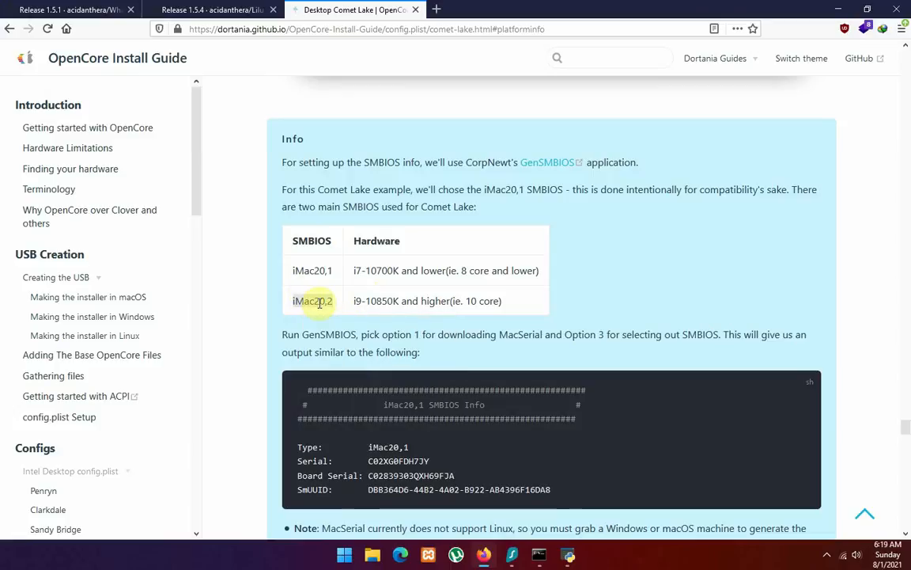
Minimize the browser, open the OC folder inside EFI on the desktop, and place it beside the GenSMBIOS console.
click(542, 556)
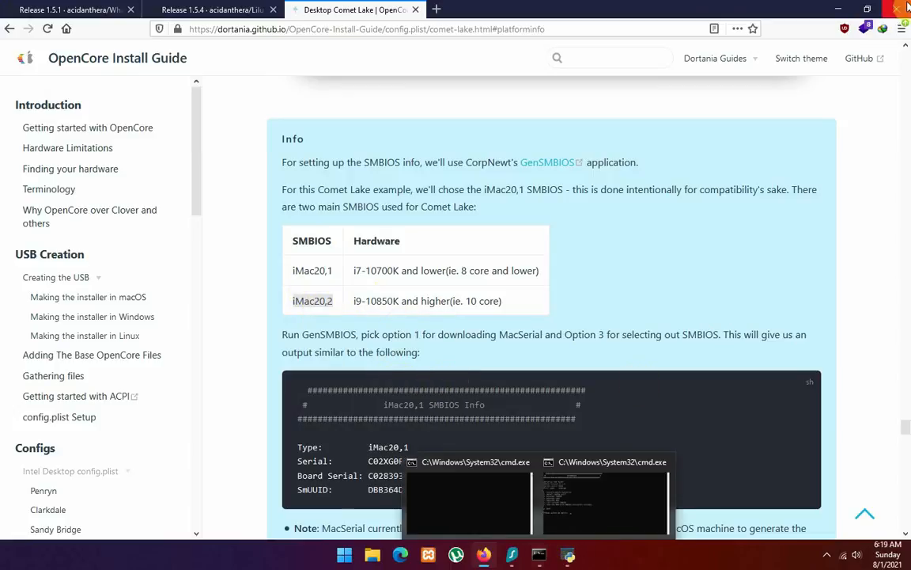
click(840, 13)
drag(346, 118, 484, 143)
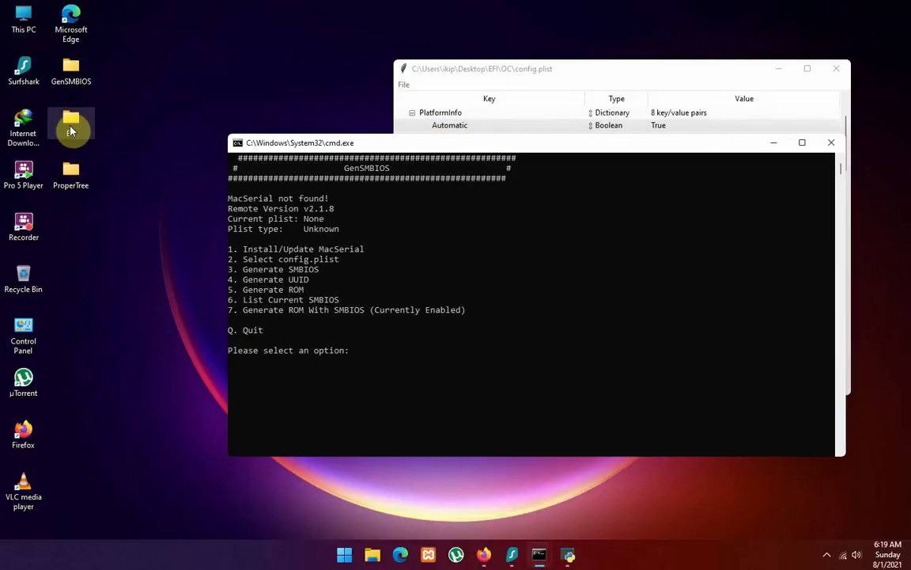
double_click(71, 126)
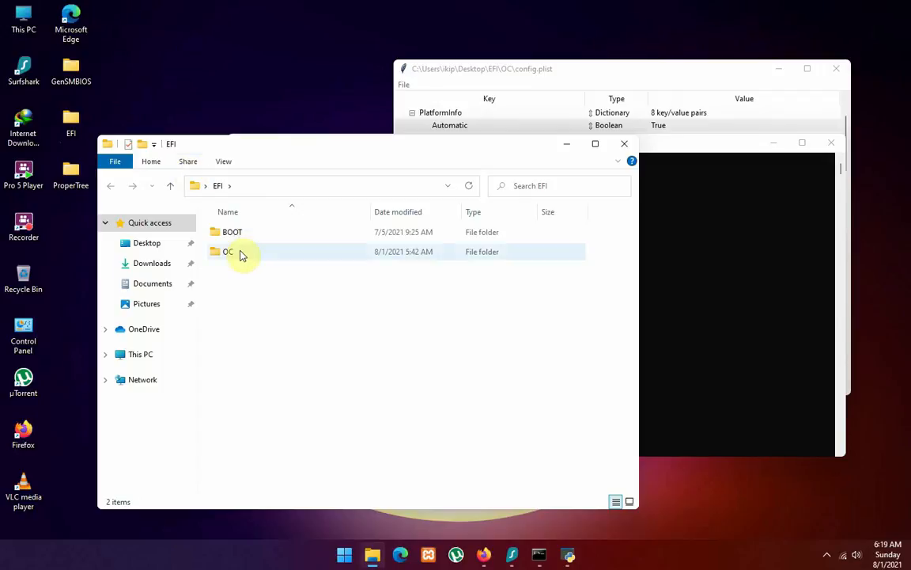
double_click(238, 251)
drag(331, 160, 609, 261)
drag(513, 141, 434, 104)
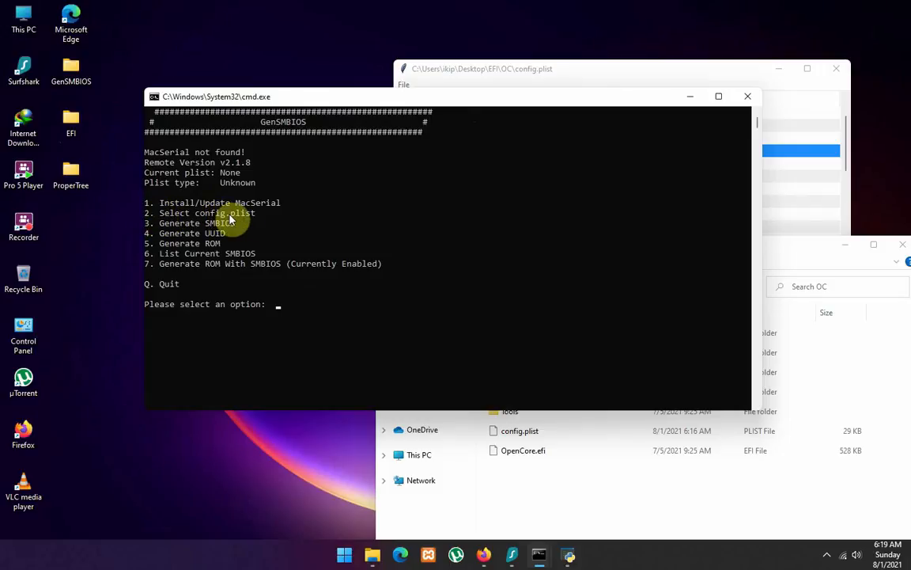
Choose GenSMBIOS option 2 and try to supply config.plist from the OC folder as the target plist.
text(2)
key(Return)
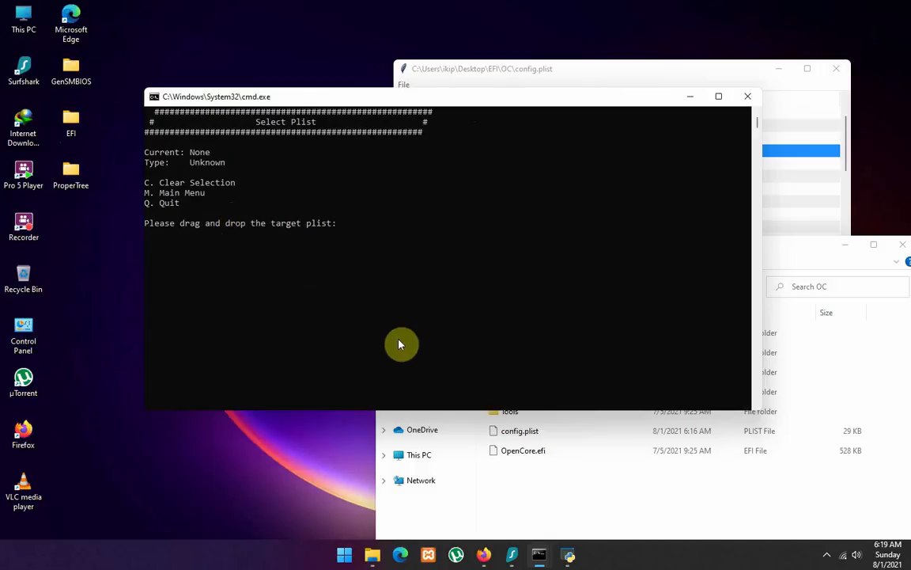
drag(510, 431, 287, 283)
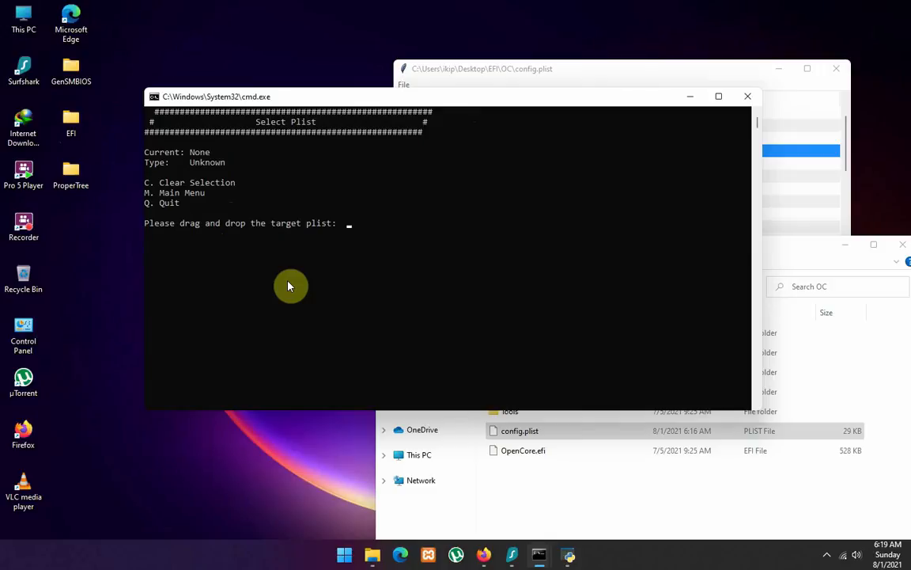
drag(490, 98, 433, 75)
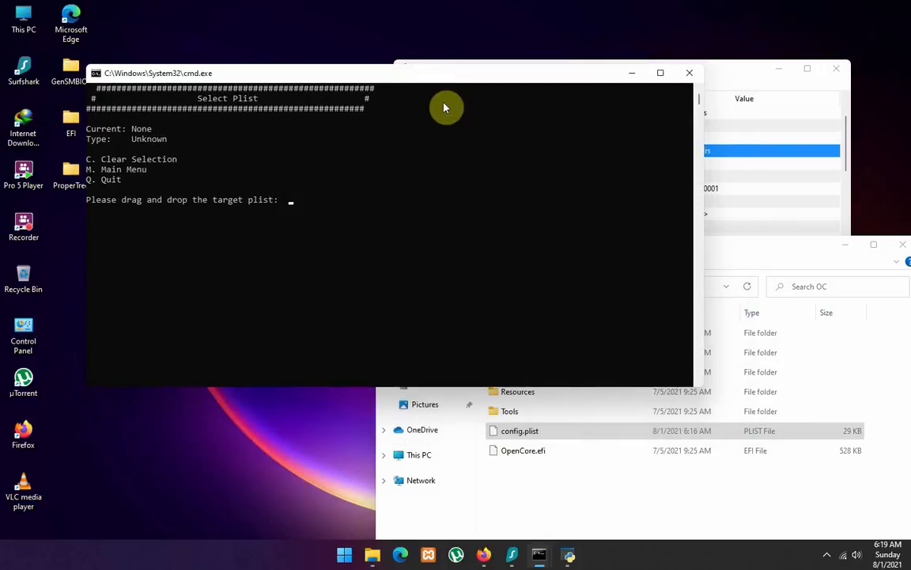
Save config.plist in ProperTree and close its window.
click(568, 554)
click(405, 85)
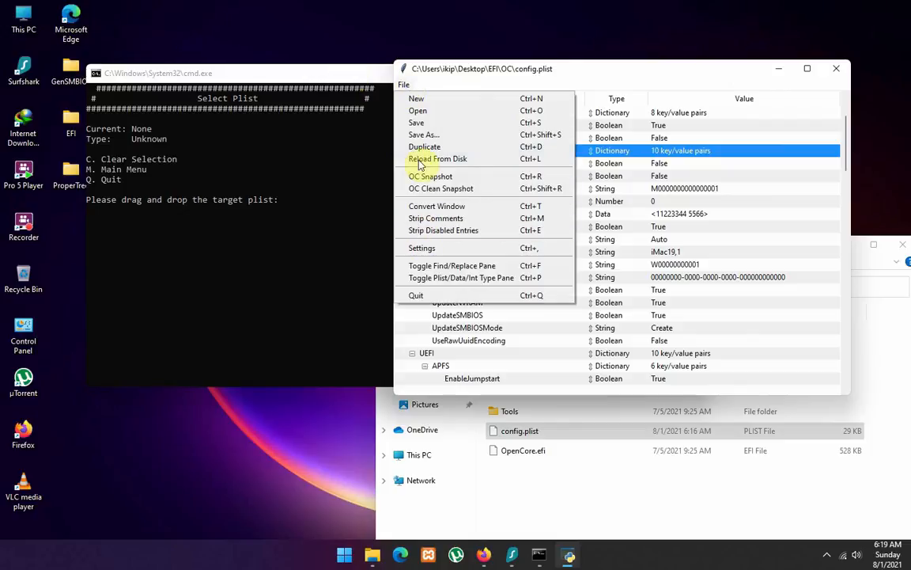
click(415, 127)
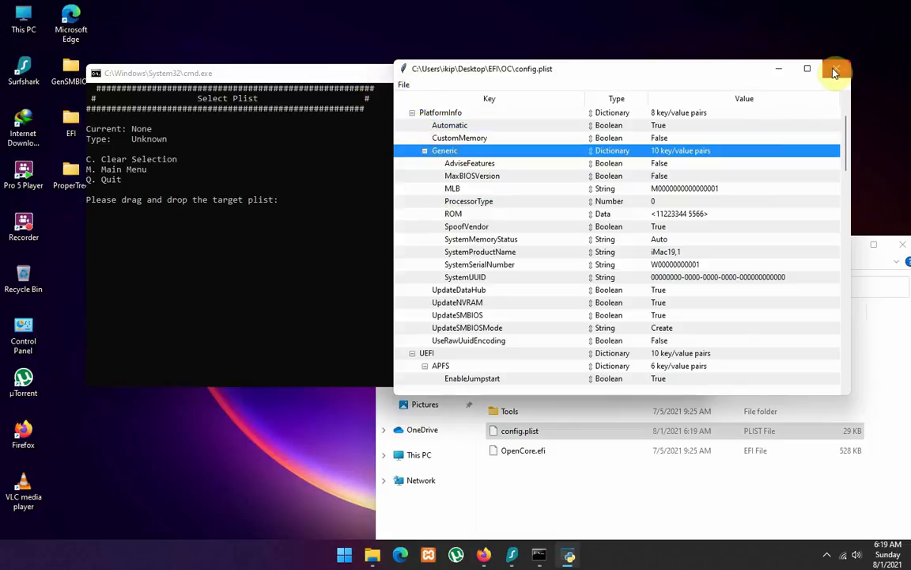
click(836, 69)
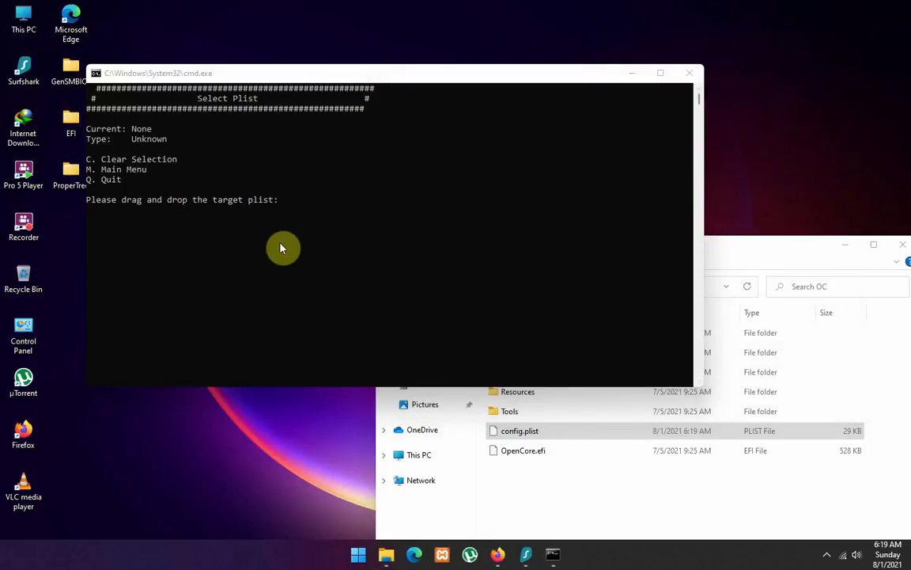
Try again to supply the saved config.plist from the OC folder at the target plist prompt.
drag(528, 432, 336, 226)
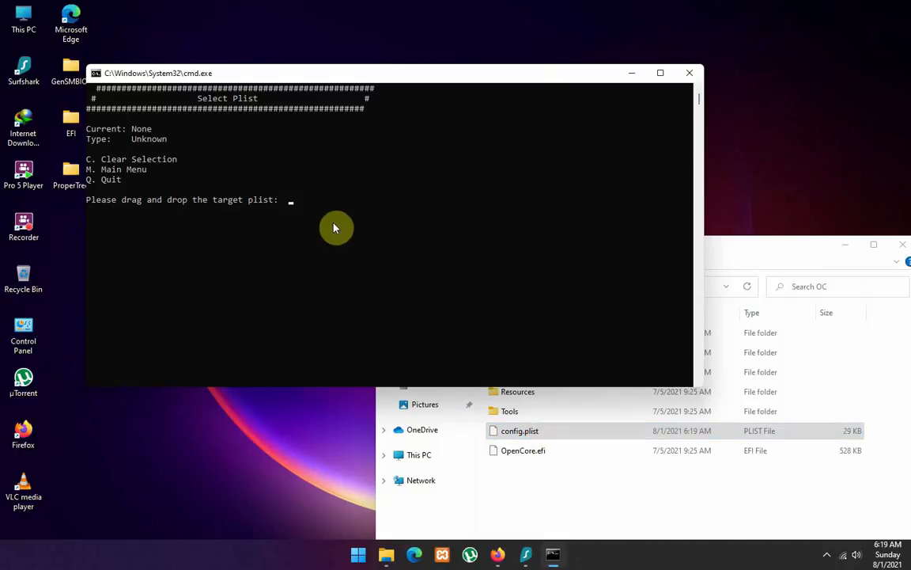
drag(336, 75, 422, 107)
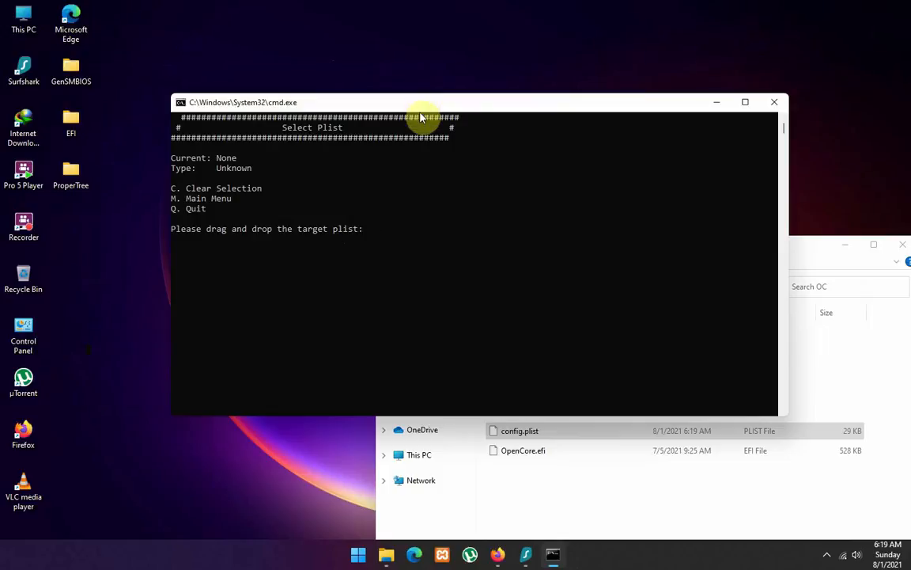
click(353, 289)
click(358, 281)
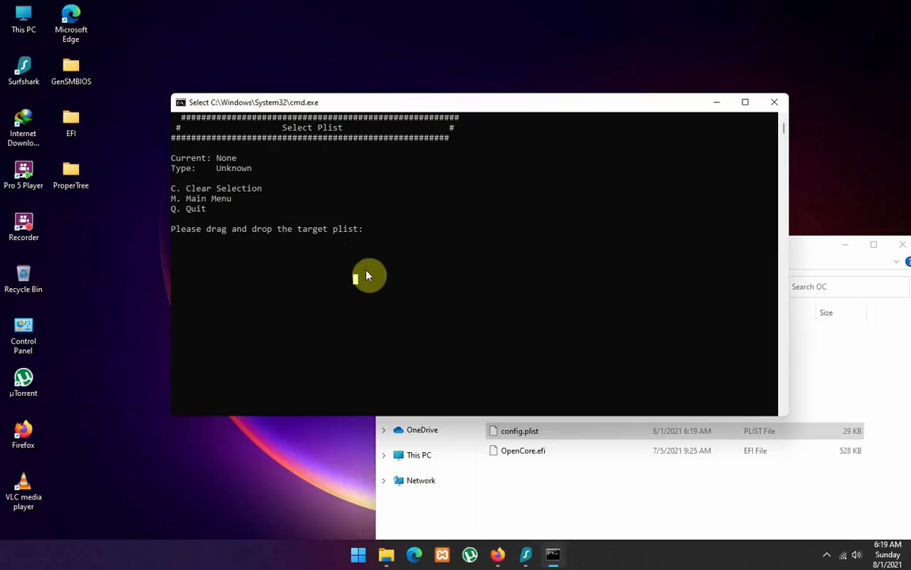
click(367, 230)
drag(510, 434, 432, 273)
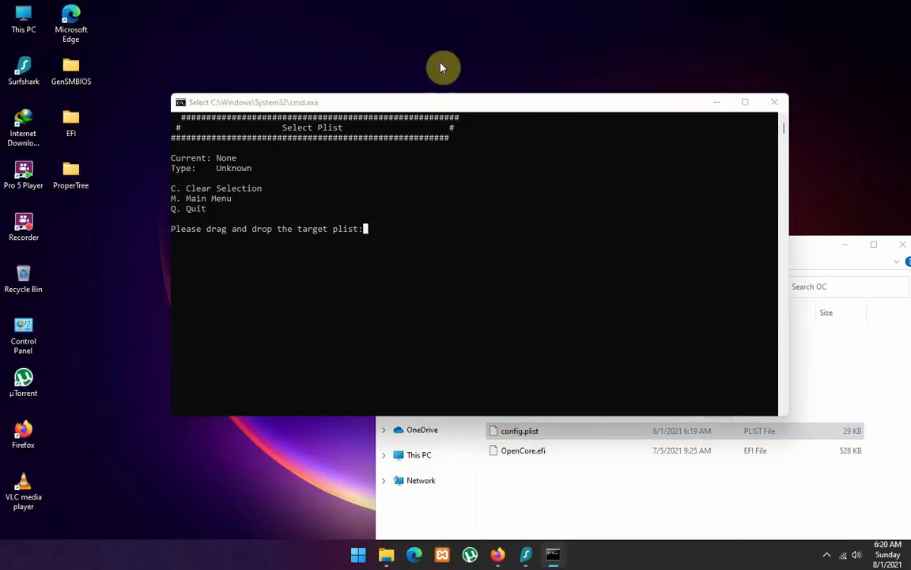
Rearrange the console and OC folder windows, try supplying config.plist as the target plist, and return to the GenSMBIOS main menu.
drag(458, 105, 491, 49)
click(475, 489)
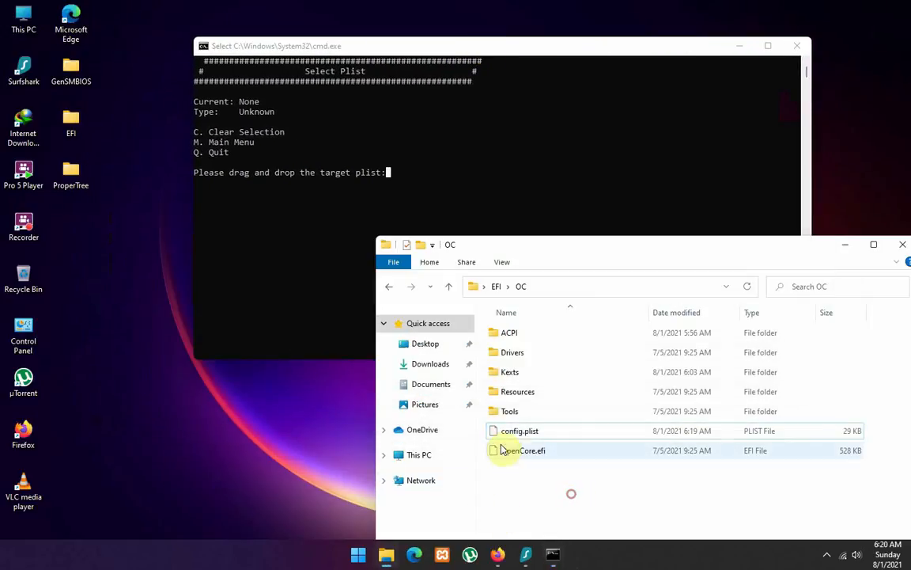
drag(513, 250, 617, 161)
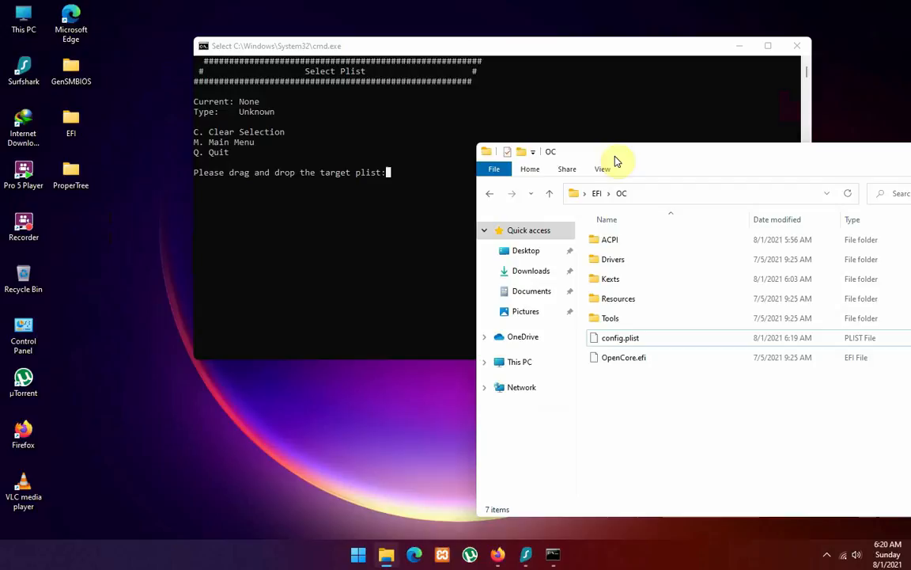
click(619, 338)
drag(623, 337, 277, 143)
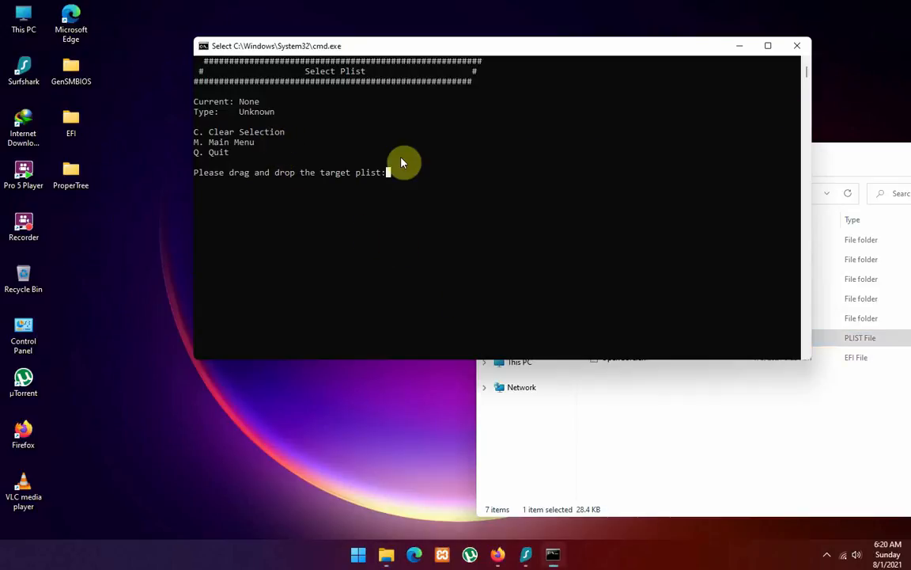
text(m)
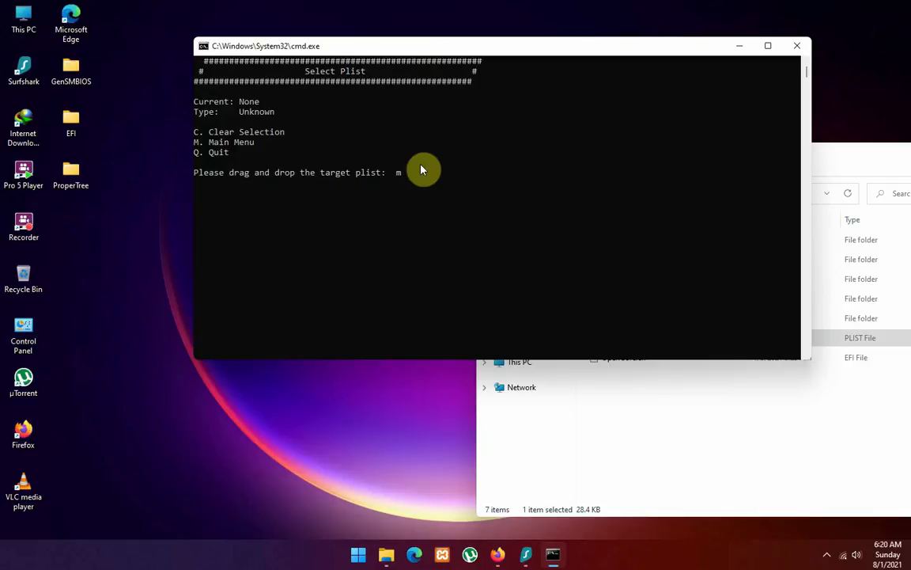
key(Return)
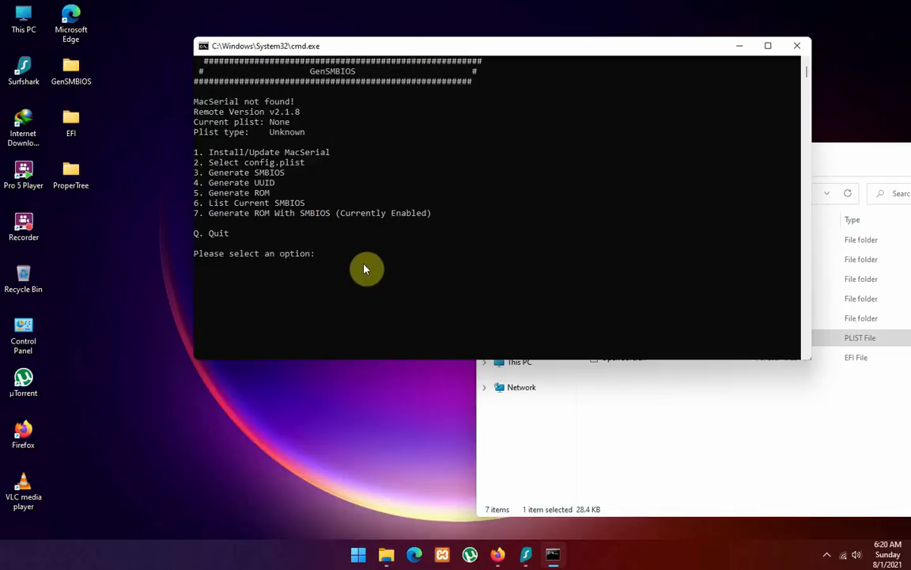
Choose option 2, Select config.plist, again and try to supply config.plist from the OC folder at the prompt.
text(2)
key(Return)
click(649, 464)
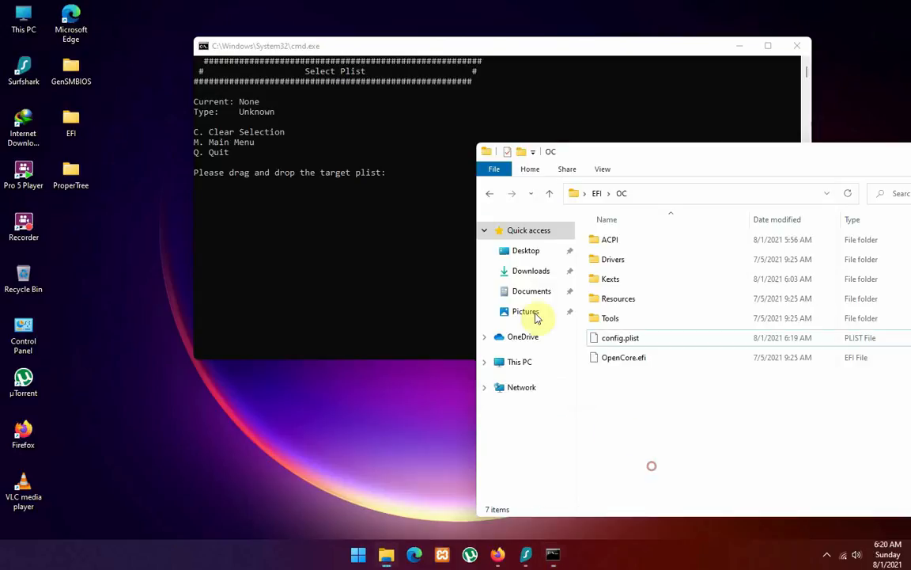
click(613, 338)
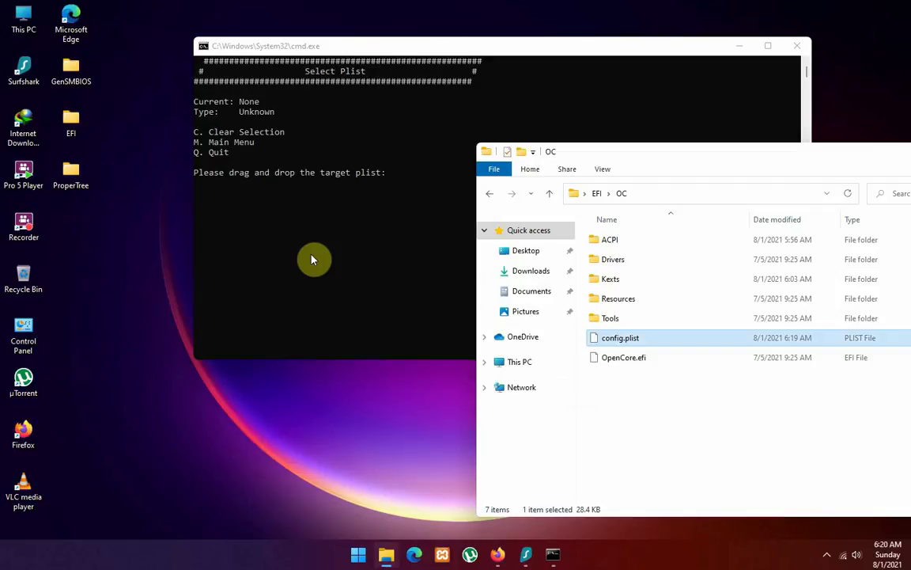
click(450, 43)
click(267, 283)
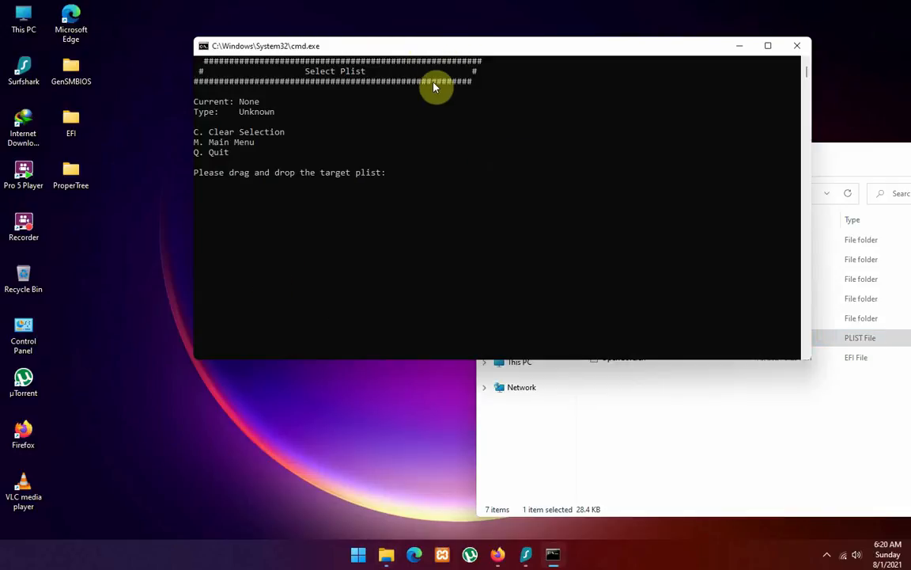
click(571, 411)
drag(610, 337, 300, 263)
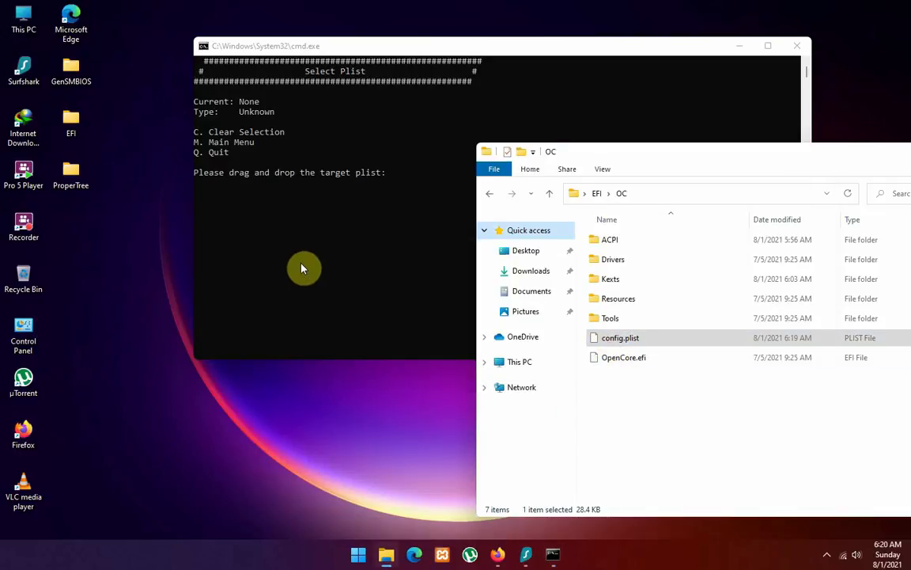
drag(427, 46, 386, 44)
click(383, 163)
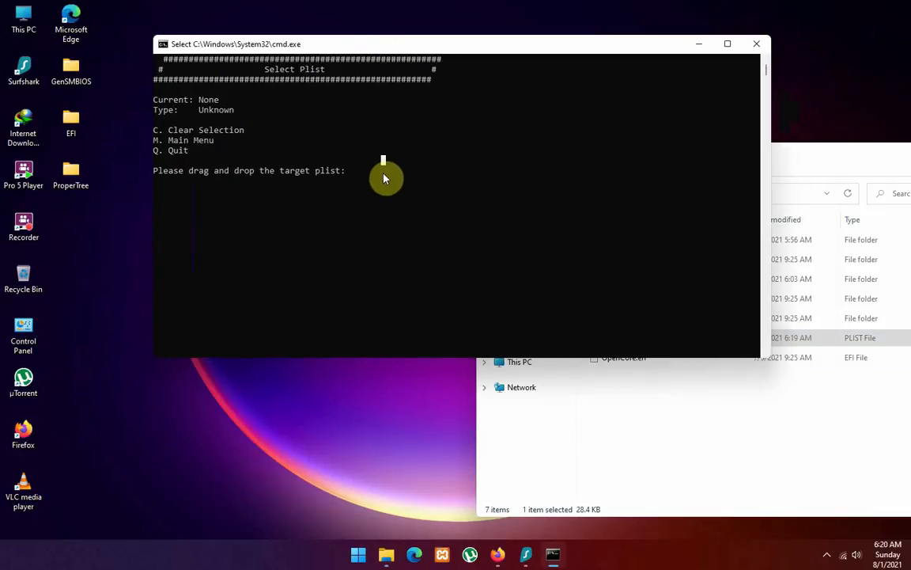
click(353, 171)
key(Escape)
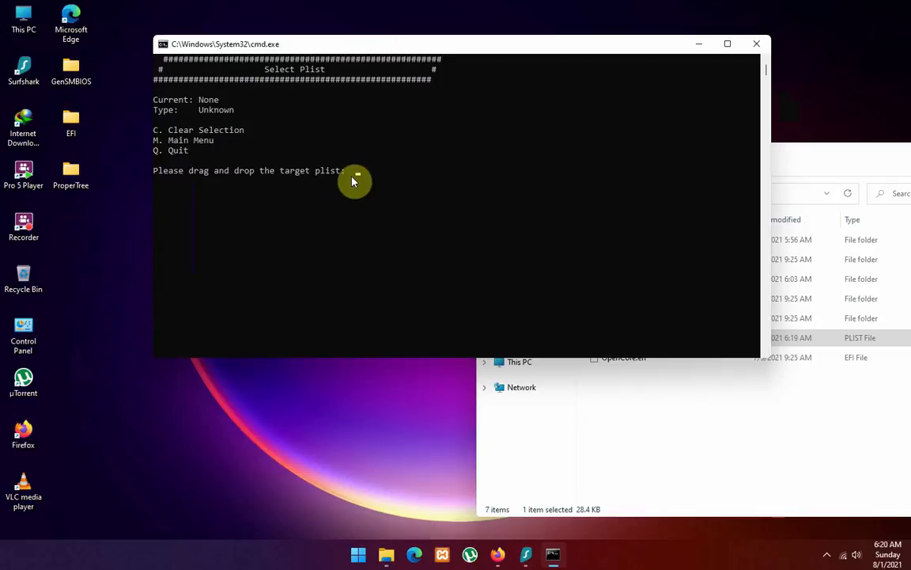
Clear the plist selection, download MacSerial, and return to the GenSMBIOS main menu.
text(c)
key(Return)
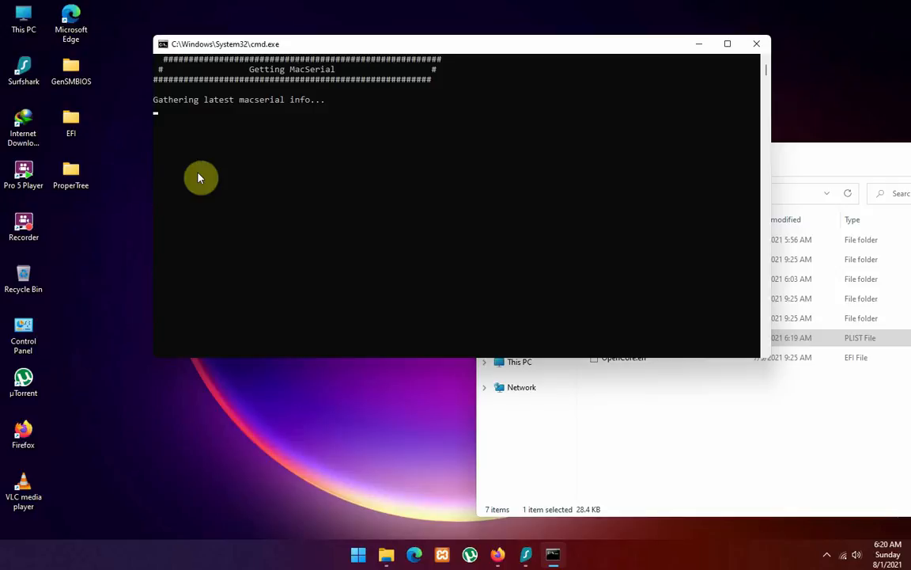
drag(382, 53, 323, 92)
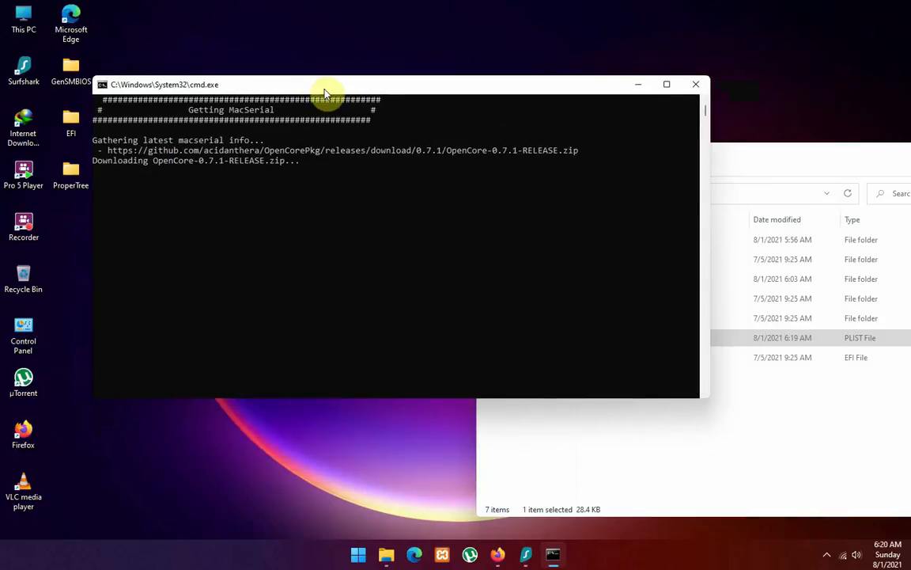
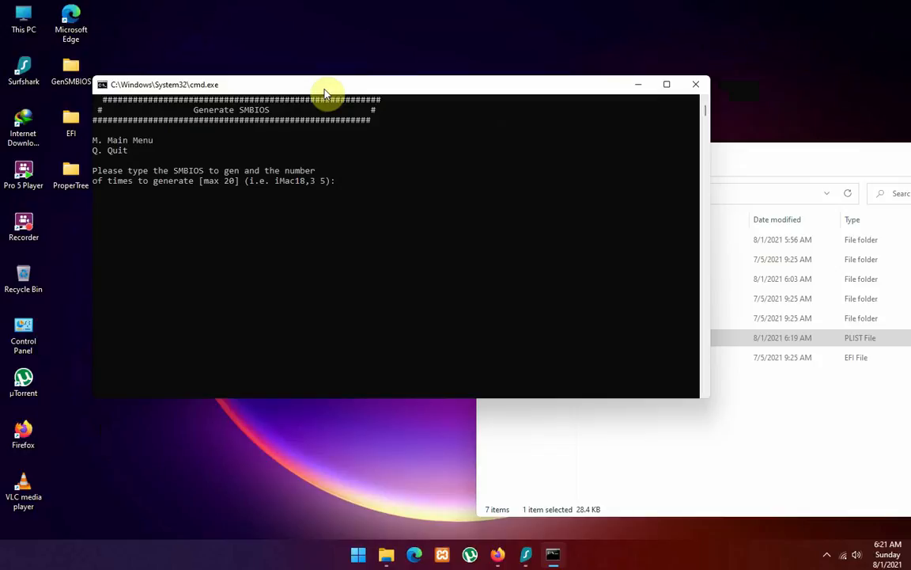
text(m)
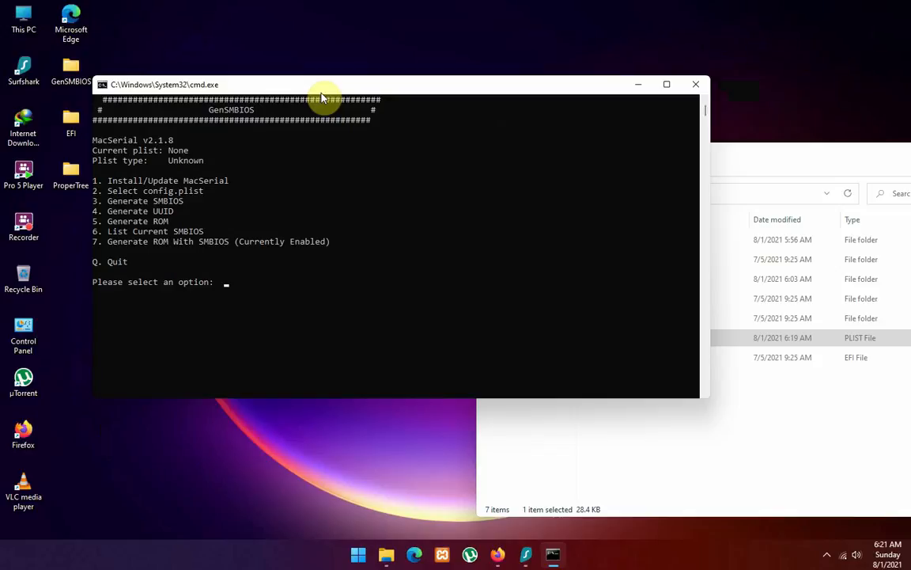
With MacSerial installed, choose option 2 and try supplying config.plist from the OC folder as the target plist.
text(2)
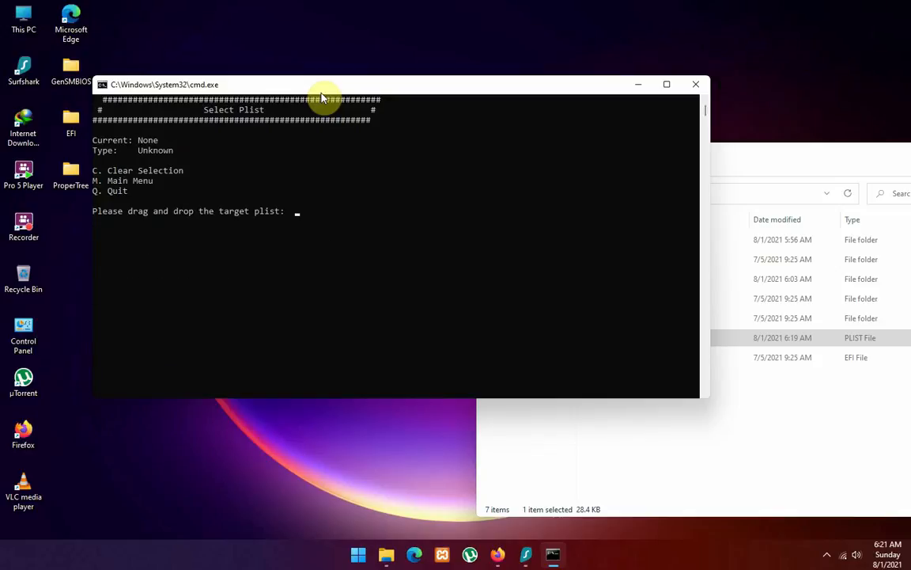
click(734, 445)
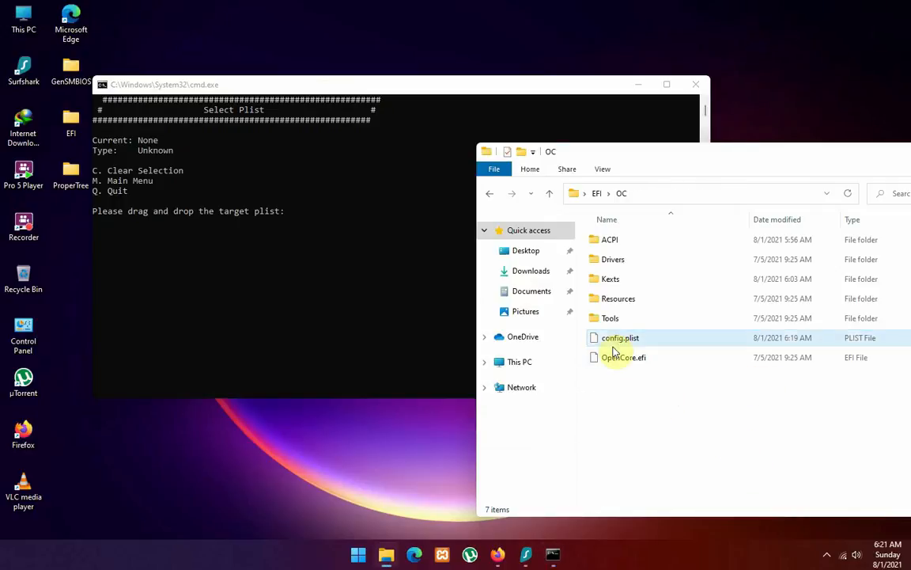
drag(615, 340, 243, 301)
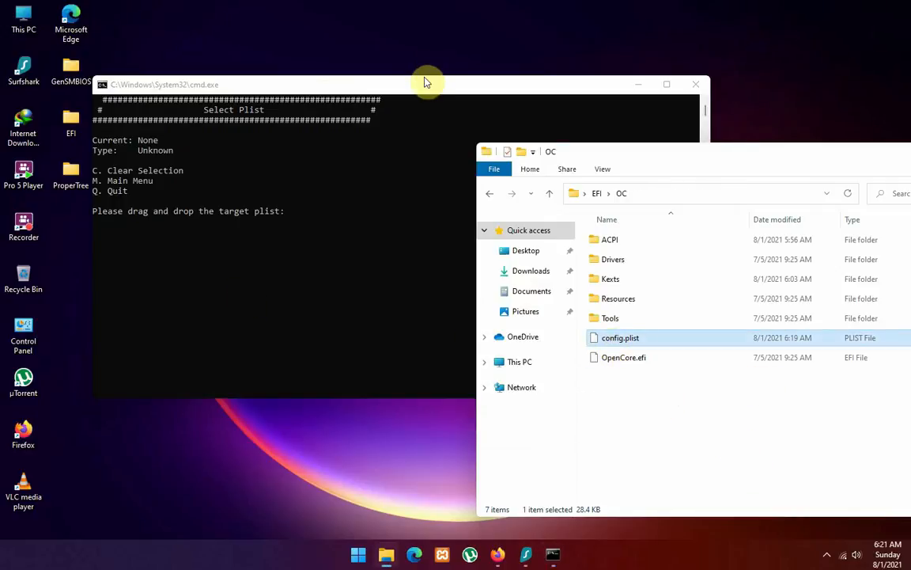
drag(429, 81, 455, 121)
key(Return)
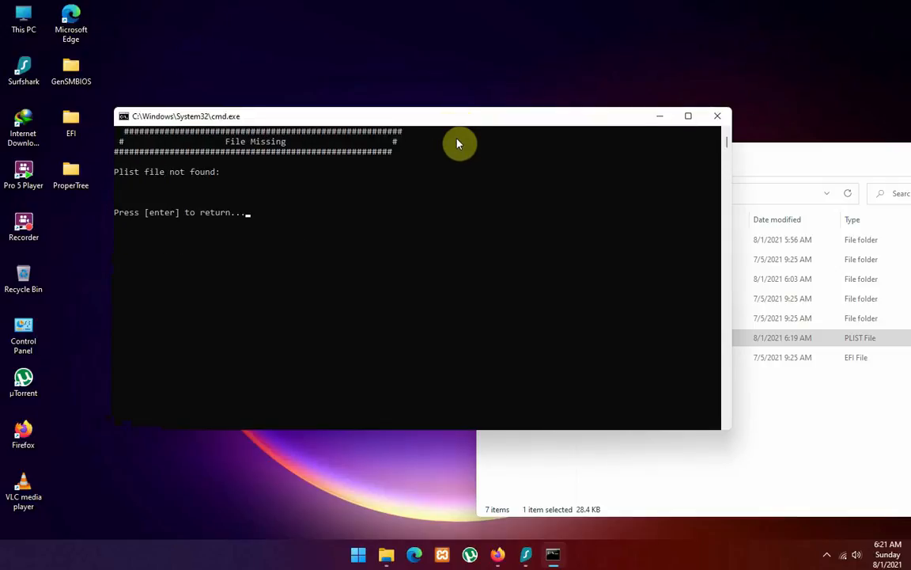
key(Return)
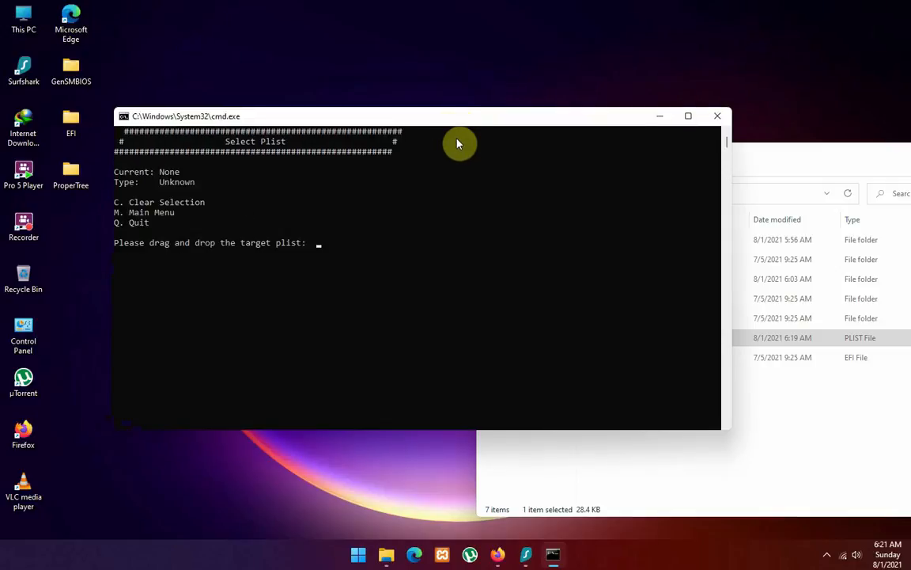
Move config.plist from the OC folder to the desktop and close the OC folder window.
click(746, 338)
drag(746, 338, 795, 107)
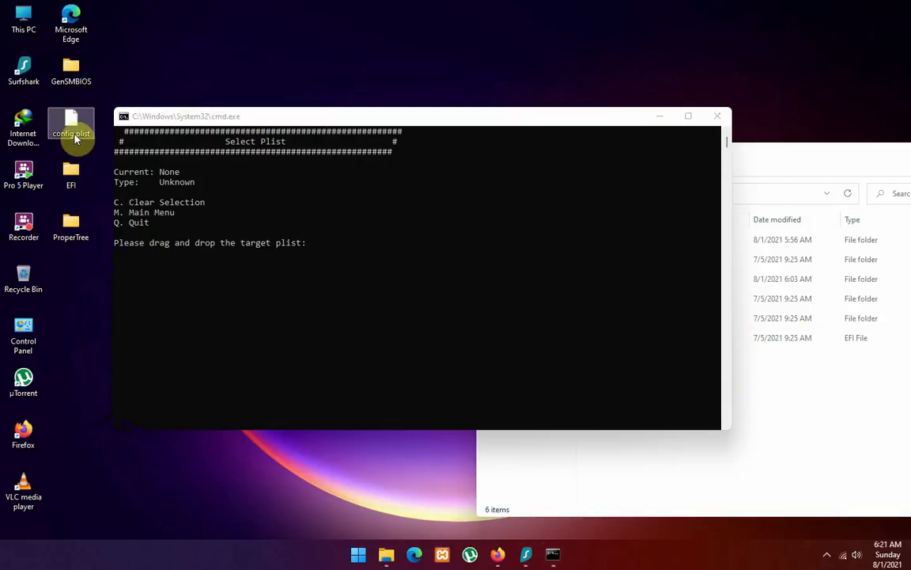
drag(395, 240, 394, 246)
drag(785, 175, 612, 185)
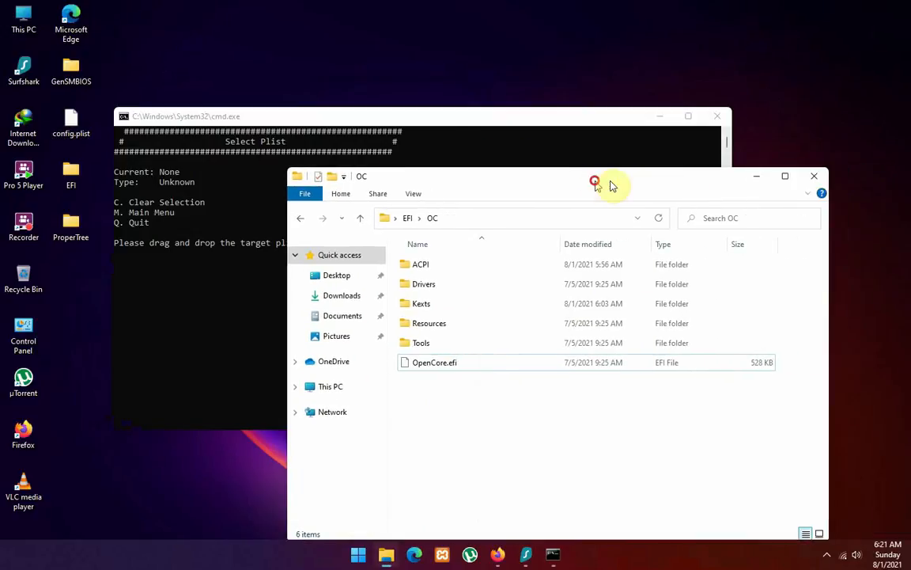
click(813, 176)
drag(267, 117, 306, 117)
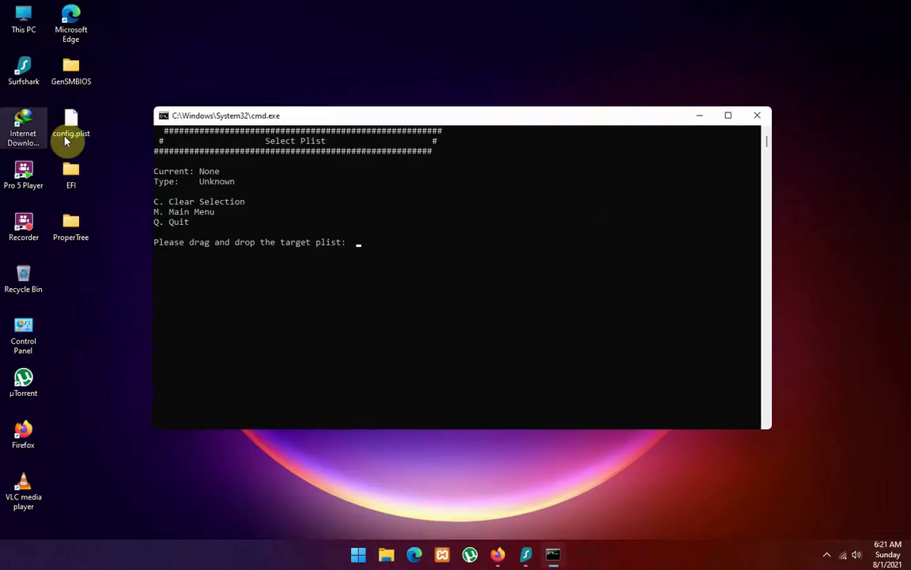
Try to supply the desktop copy of config.plist as the target plist, and return to the GenSMBIOS main menu.
drag(73, 141, 304, 261)
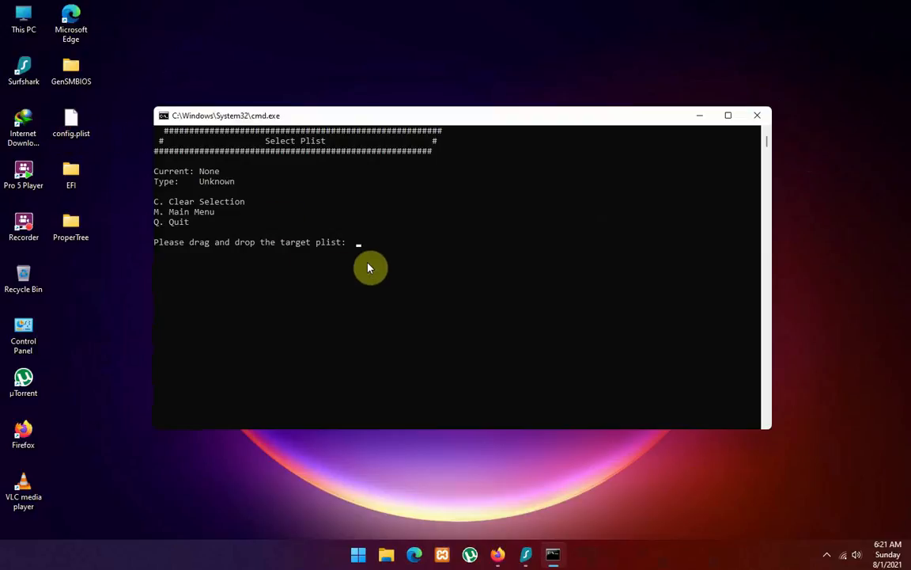
key(Return)
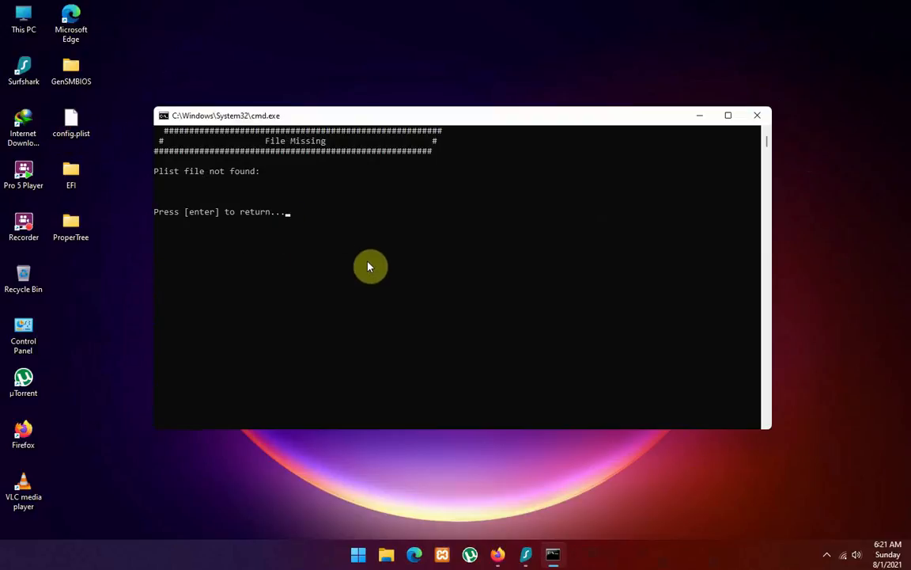
key(Return)
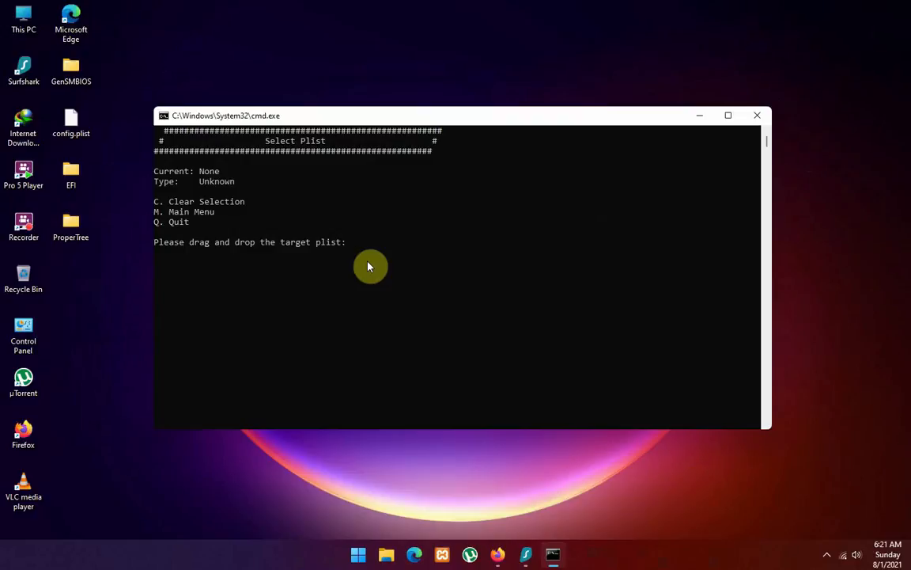
text(m)
key(Return)
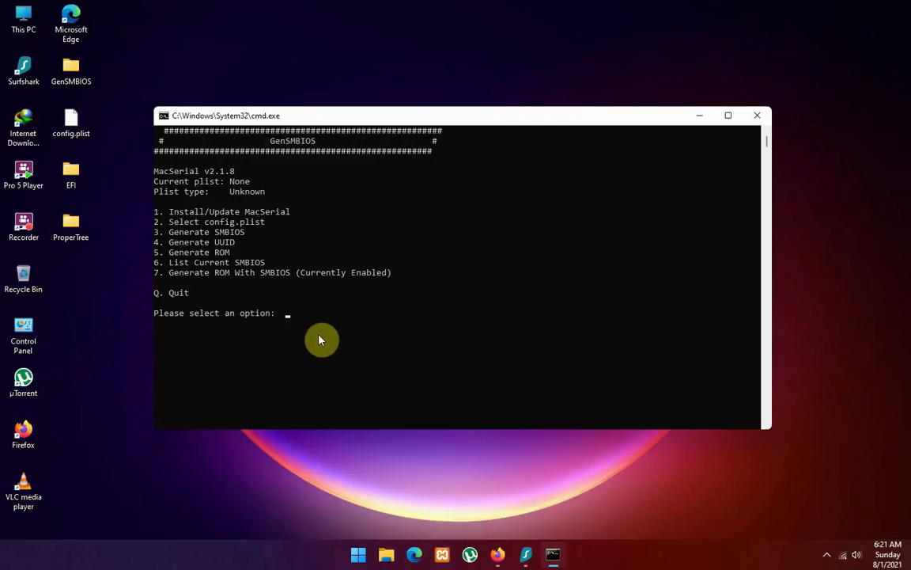
Generate an SMBIOS with option 3, using the iMac20,2 model name copied from the OpenCore Install Guide.
text(3)
key(Return)
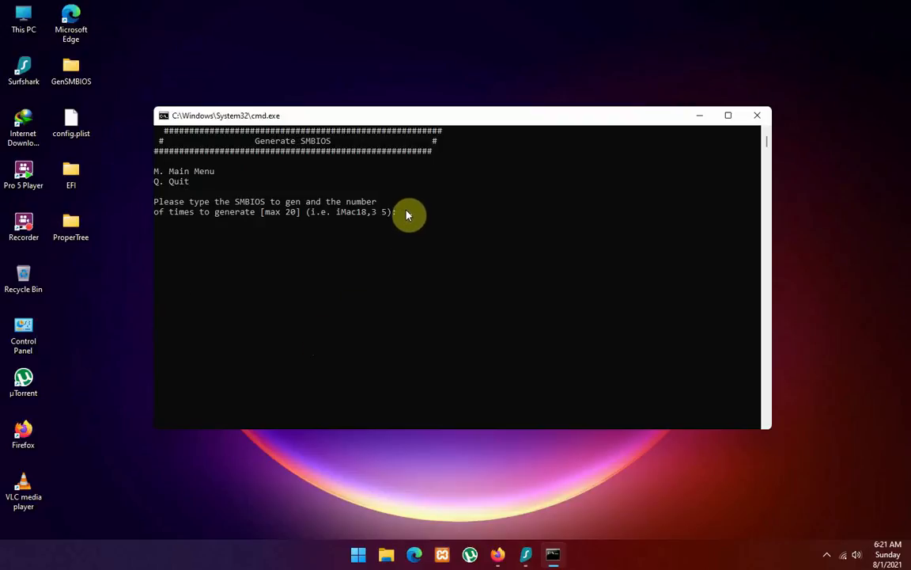
click(497, 553)
double_click(309, 301)
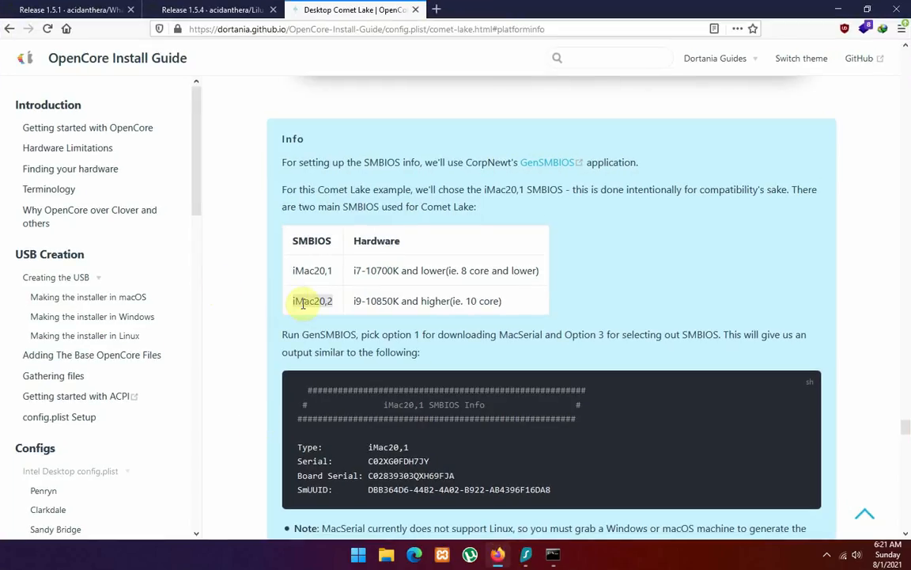
right_click(301, 302)
click(333, 313)
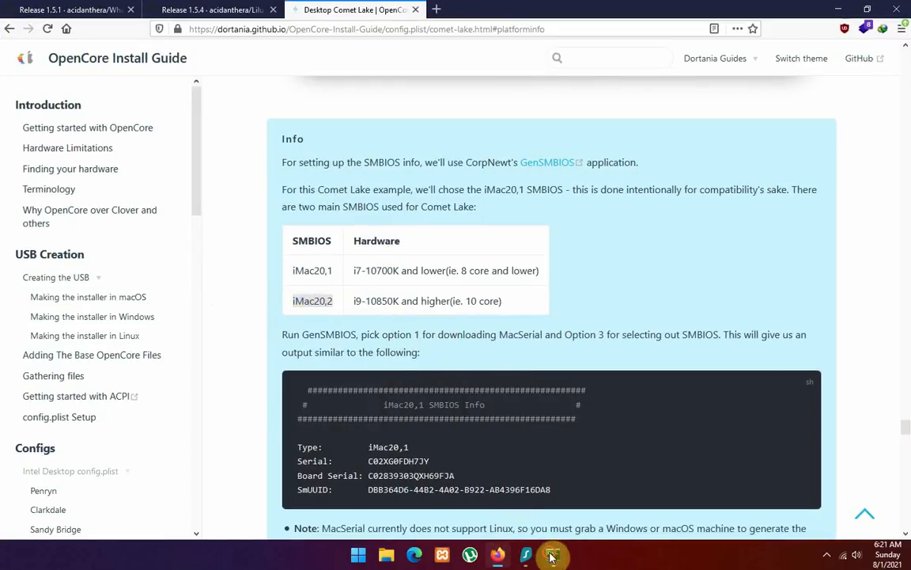
key(alt+Tab)
right_click(407, 220)
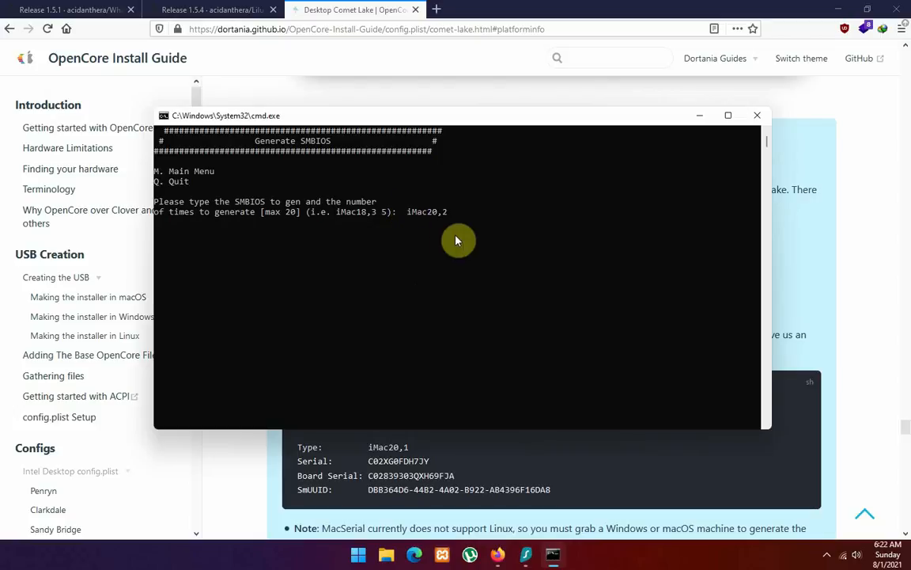
key(Return)
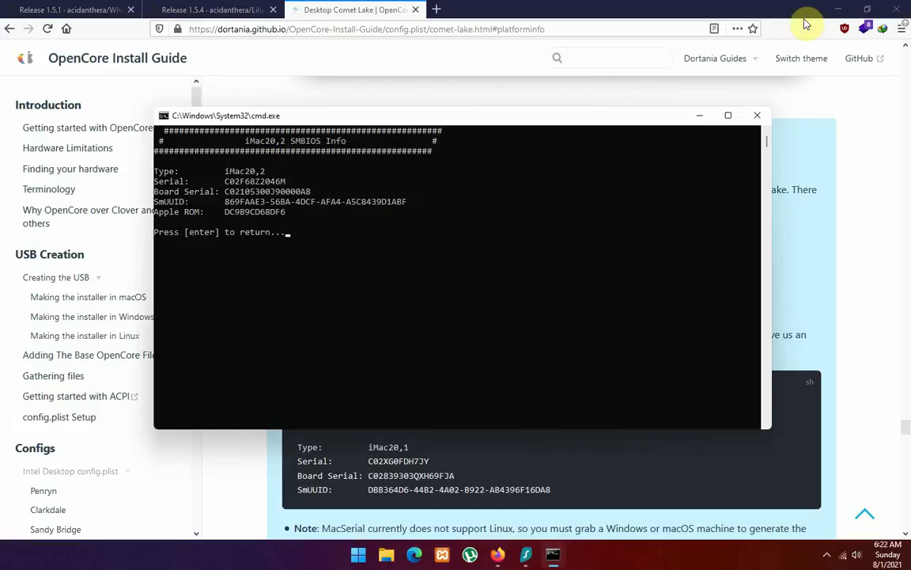
Move config.plist from the desktop back into the OC folder inside EFI.
click(837, 8)
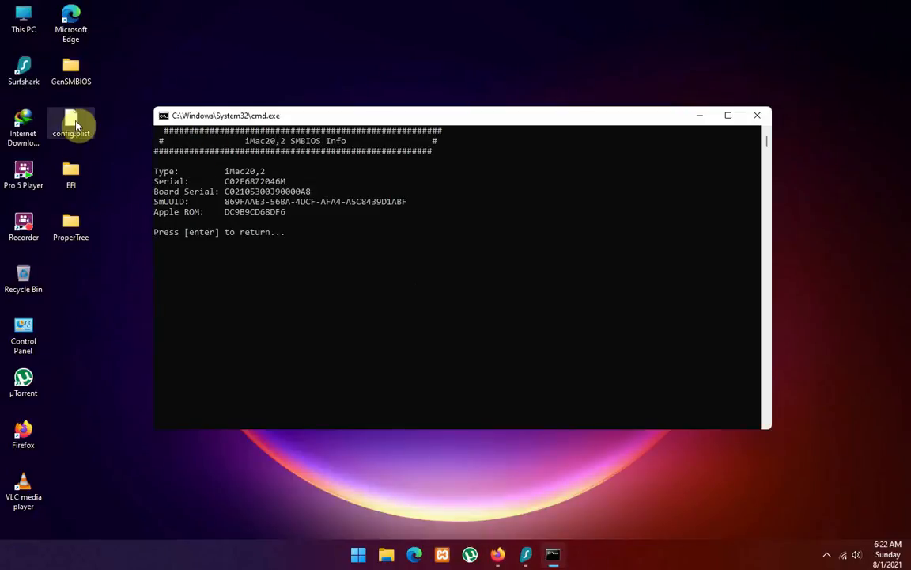
click(70, 171)
double_click(70, 172)
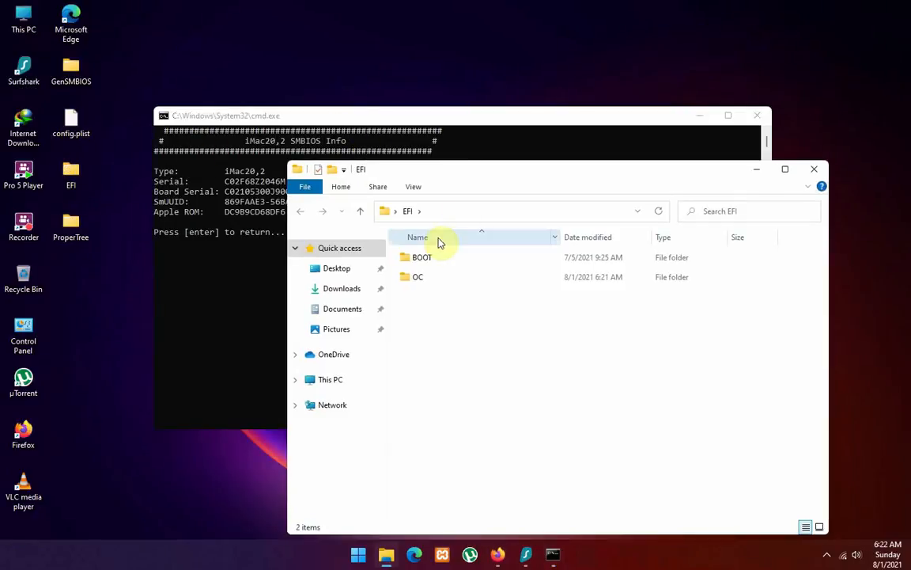
double_click(433, 274)
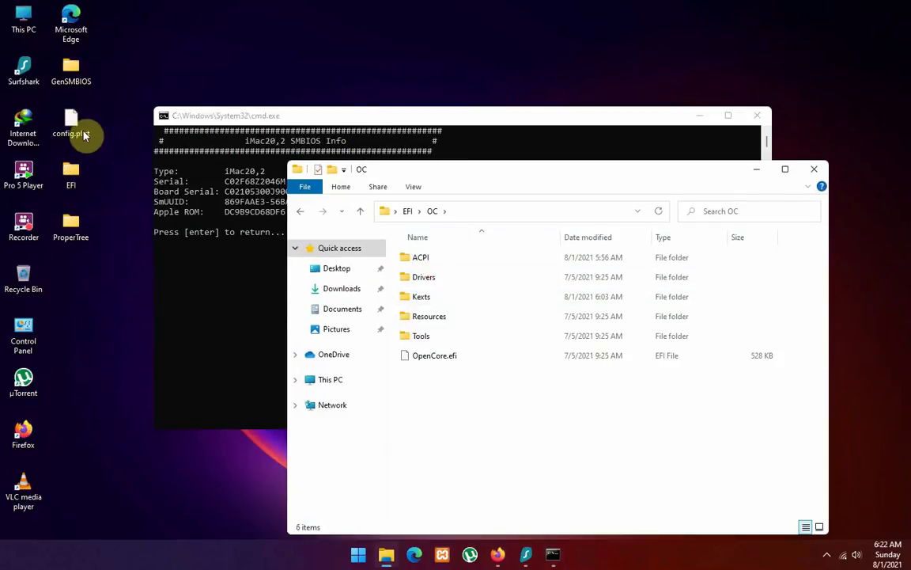
drag(83, 130, 455, 408)
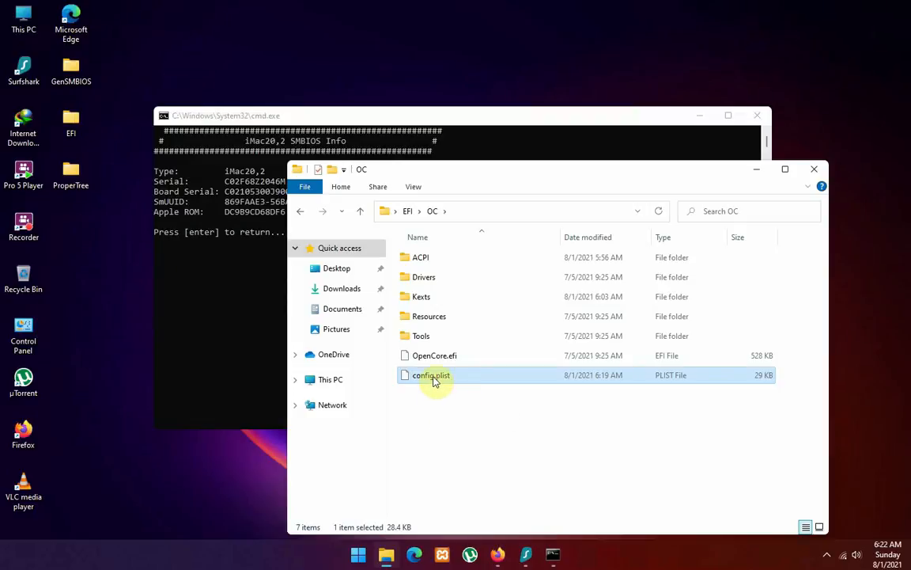
right_click(433, 380)
click(434, 463)
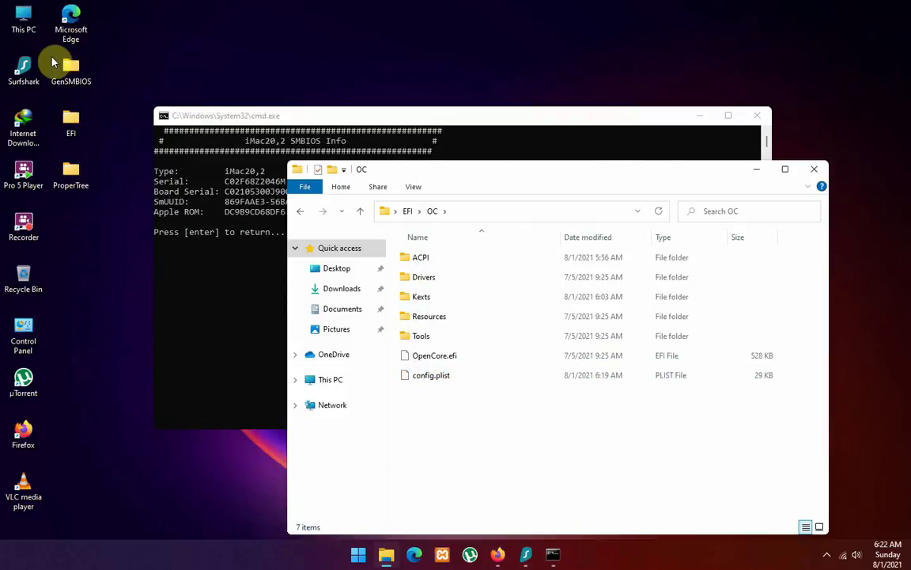
Run the ProperTree batch file from the ProperTree folder as administrator and minimize its console window.
double_click(91, 174)
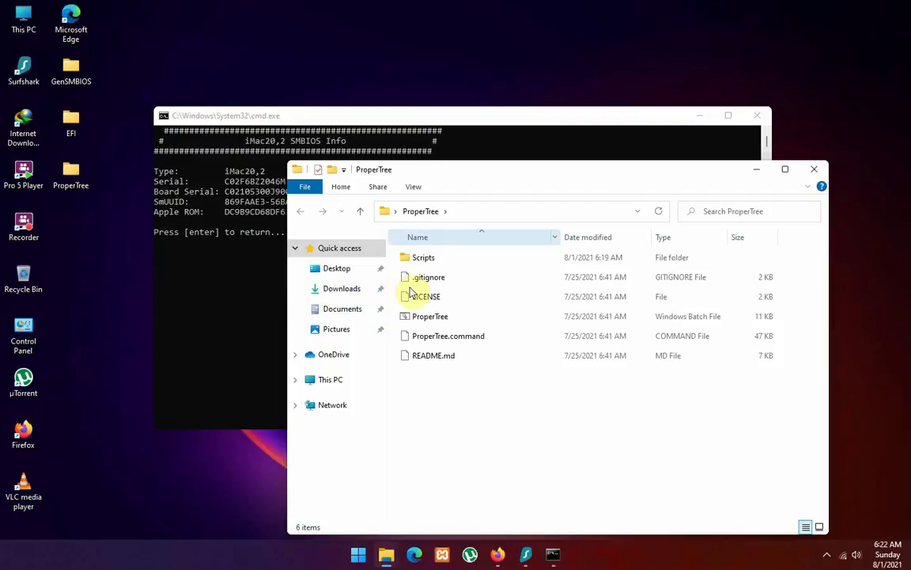
click(437, 318)
right_click(438, 321)
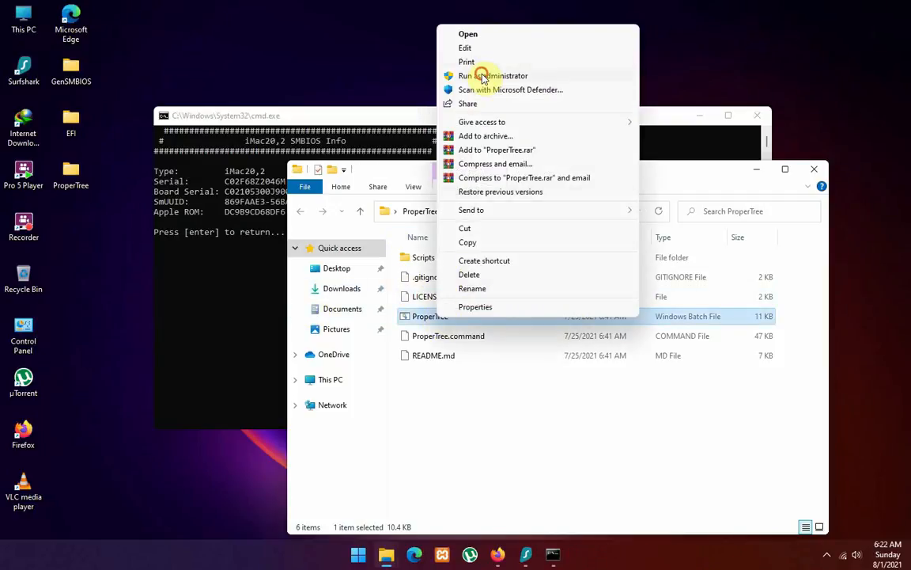
click(484, 75)
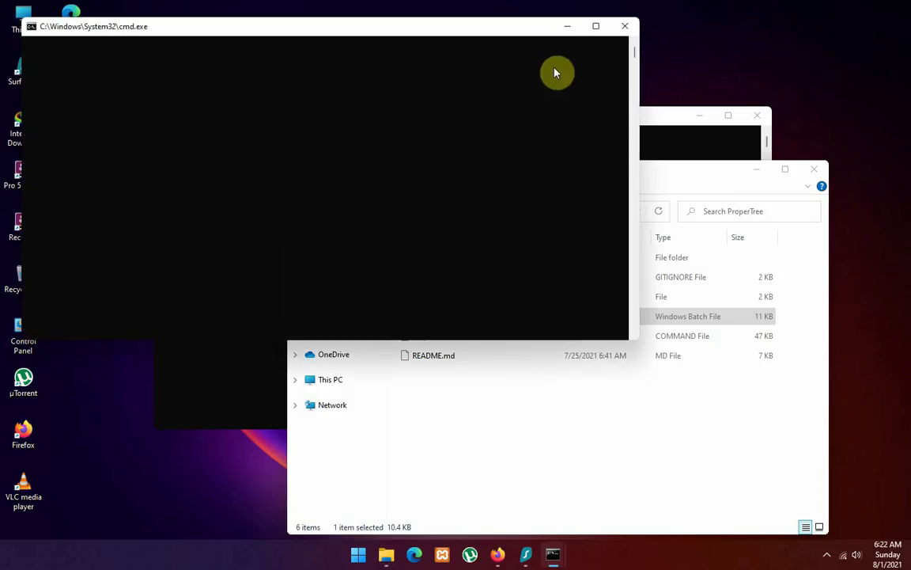
click(567, 26)
Open config.plist from the EFI\OC folder in ProperTree.
click(243, 160)
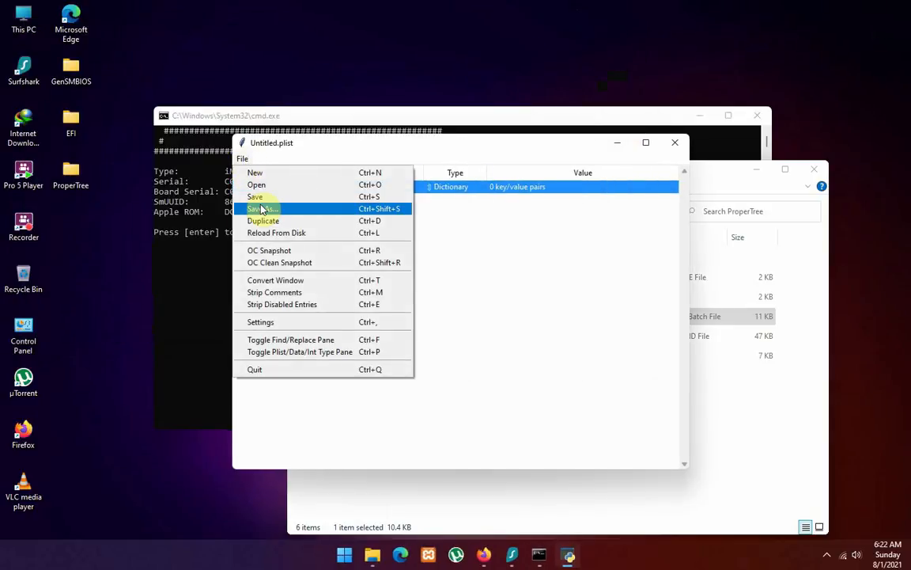
click(254, 184)
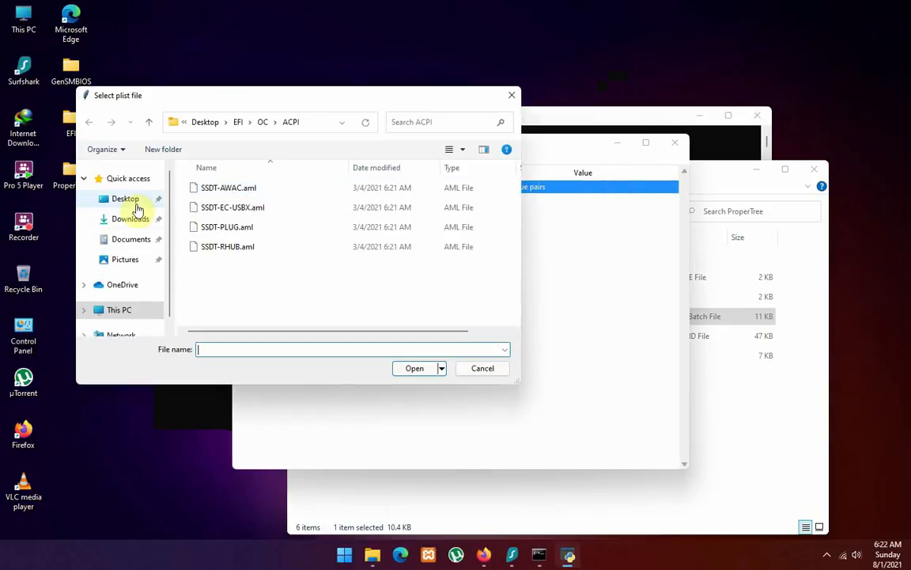
click(263, 122)
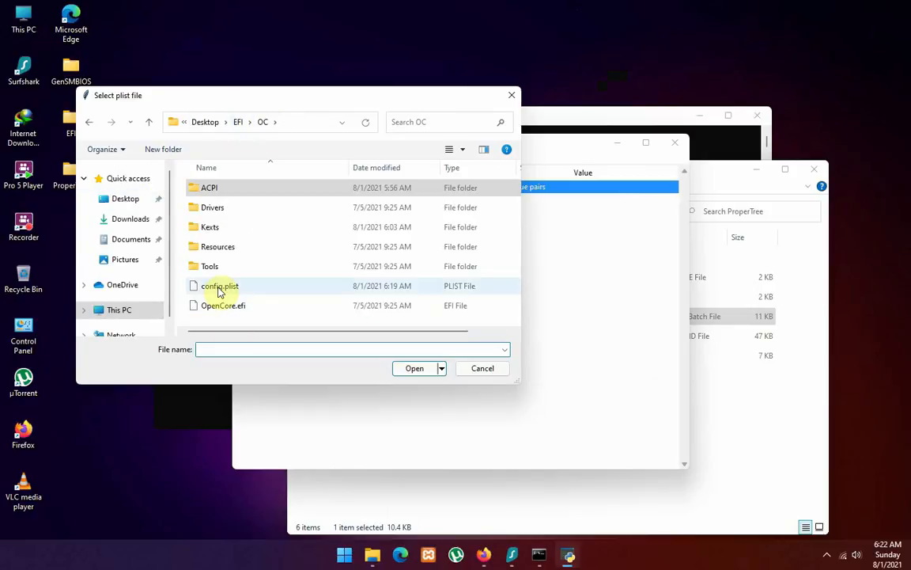
click(219, 286)
click(414, 367)
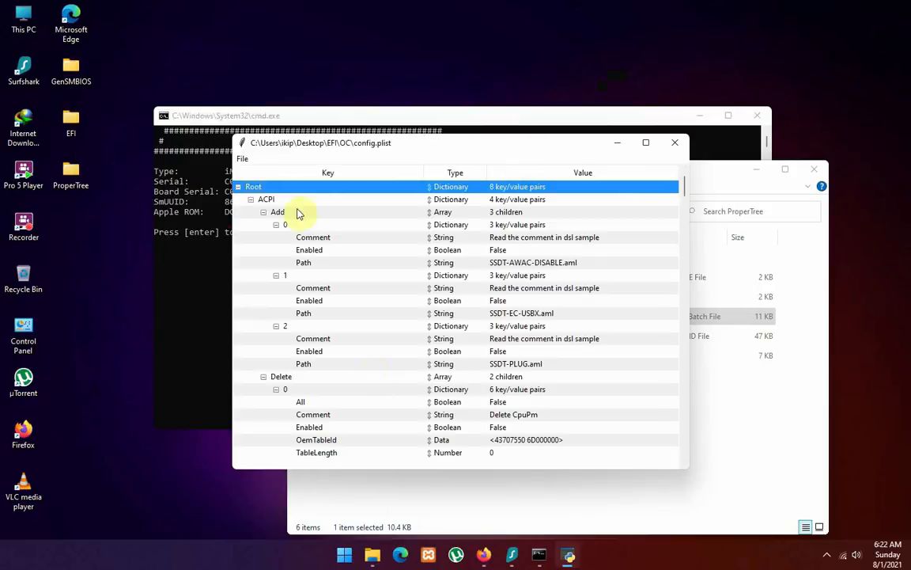
Locate the Generic dictionary under PlatformInfo in config.plist and select it.
click(253, 200)
click(239, 189)
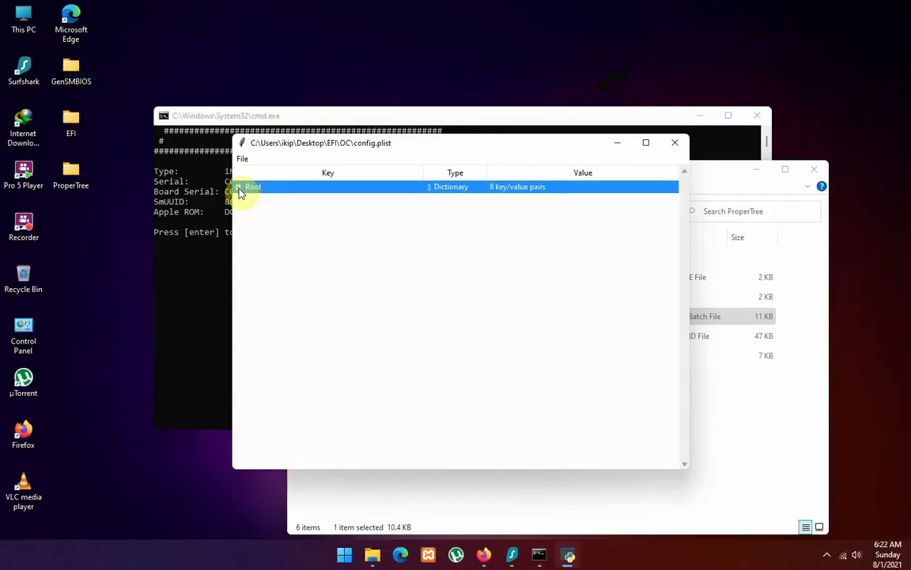
click(238, 187)
scroll(309, 364, down, 2)
scroll(554, 384, down, 12)
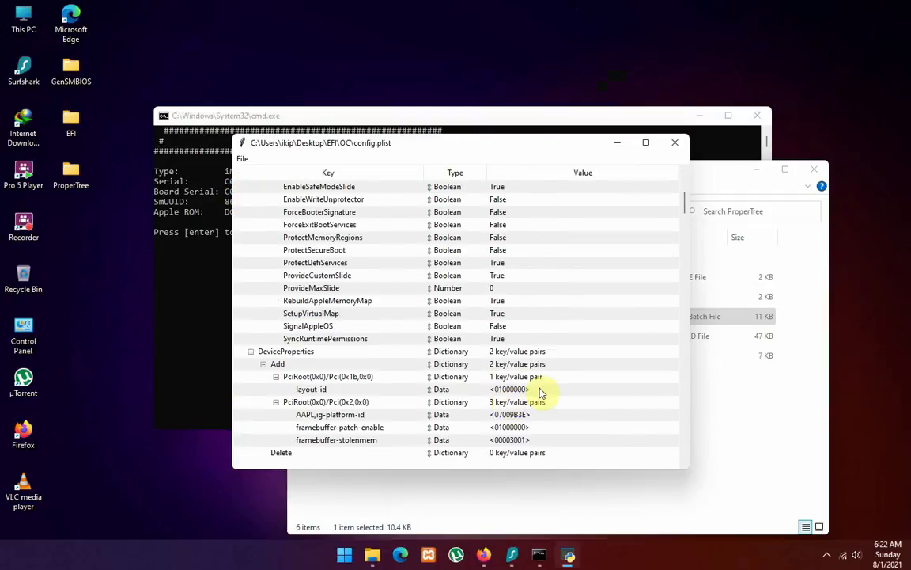
drag(688, 210, 677, 386)
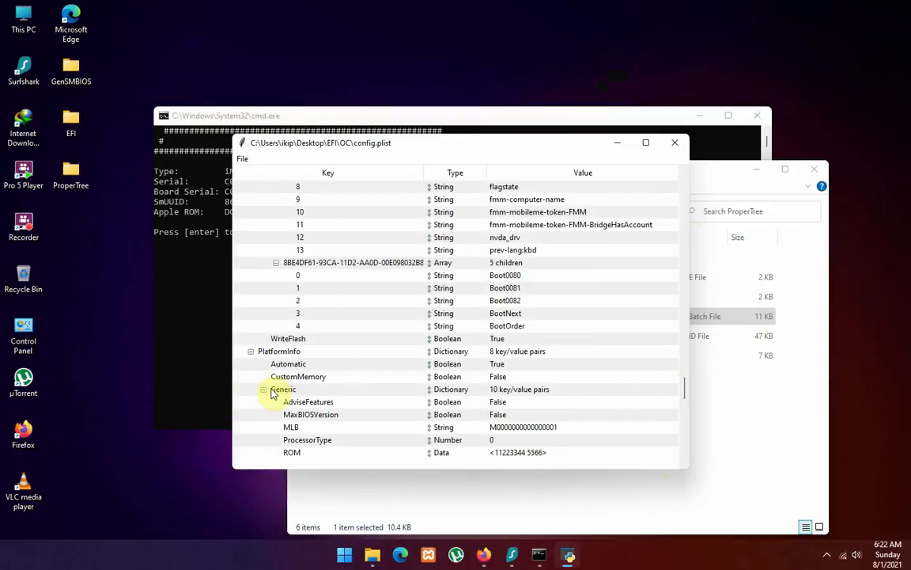
click(301, 392)
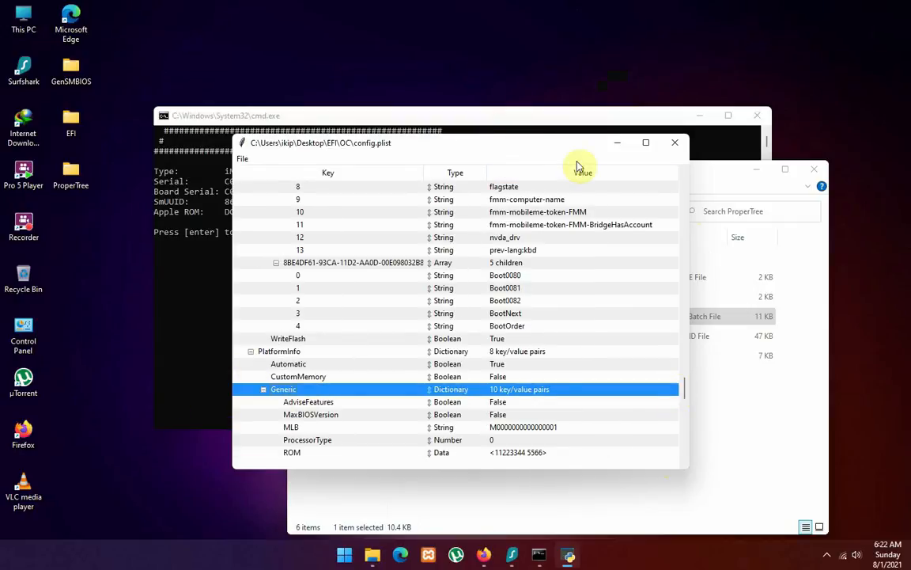
Clear away the folder windows and arrange the GenSMBIOS output beside config.plist so the SMBIOS values and the Generic keys are both readable.
drag(521, 146, 582, 238)
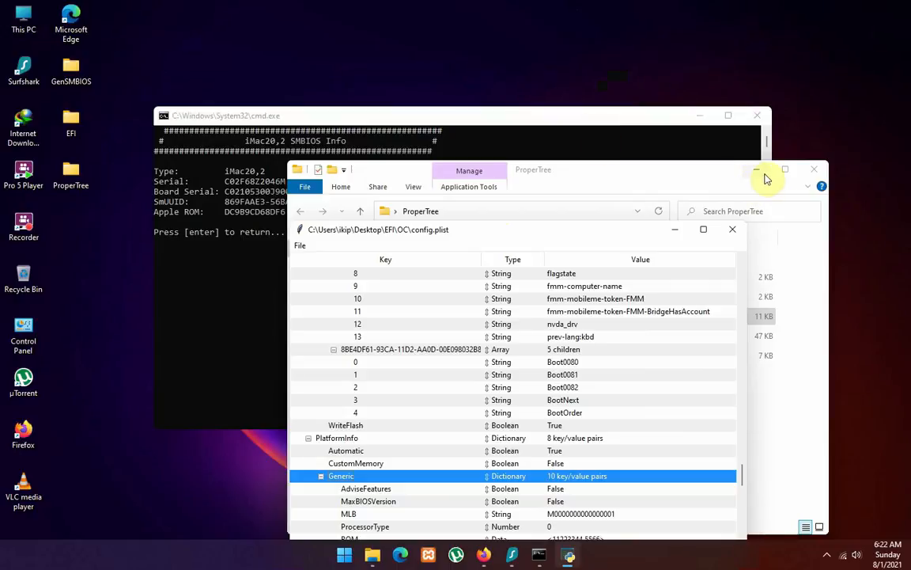
click(597, 122)
drag(597, 122, 426, 89)
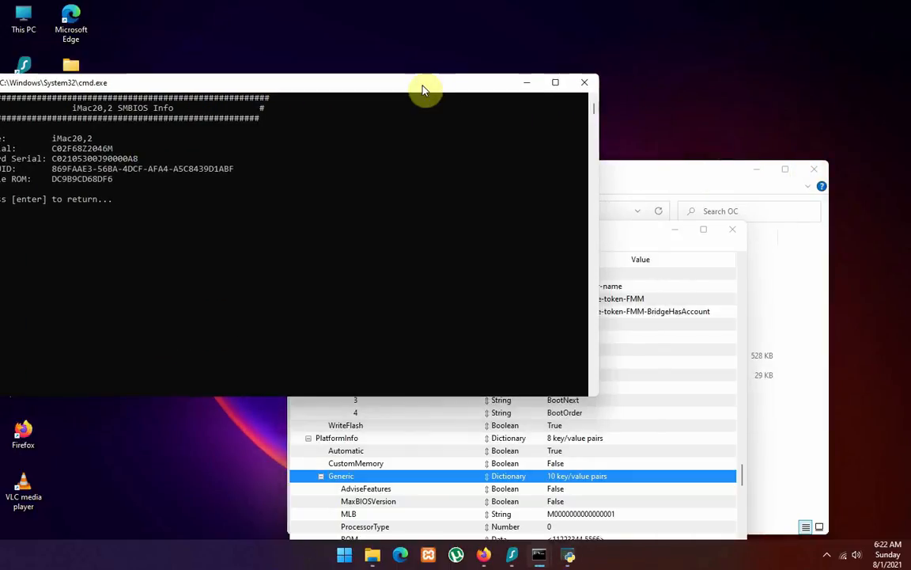
click(683, 172)
click(814, 169)
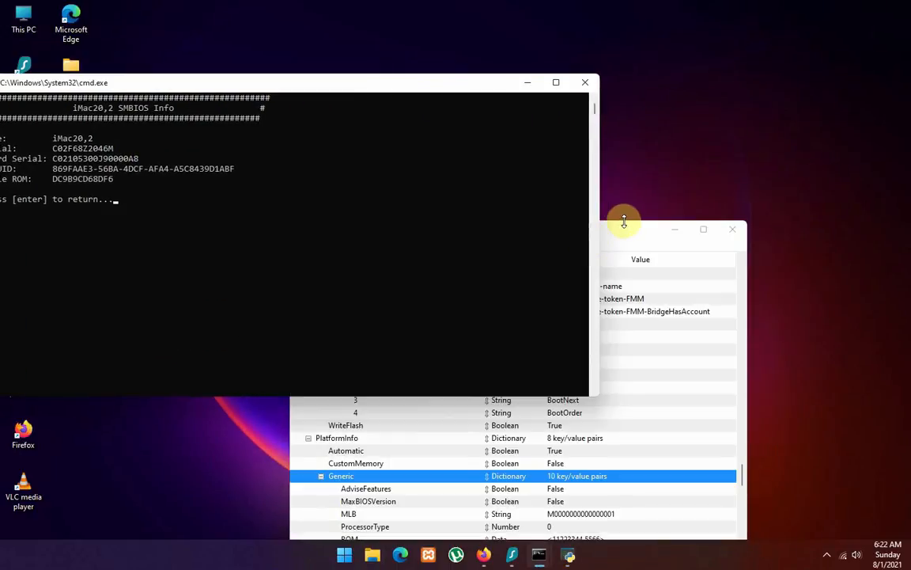
drag(624, 219, 708, 106)
drag(271, 88, 231, 116)
drag(653, 109, 677, 107)
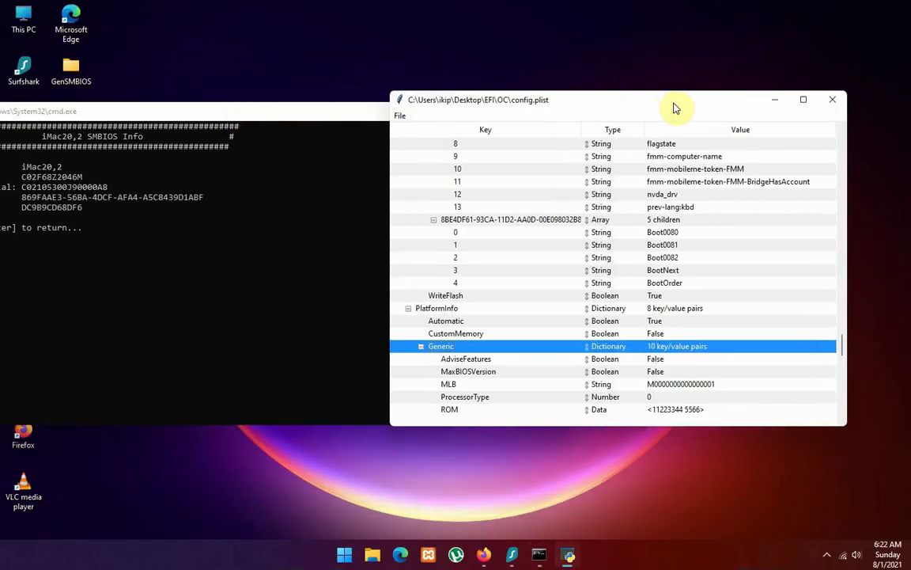
scroll(528, 287, up, 1)
scroll(545, 273, down, 3)
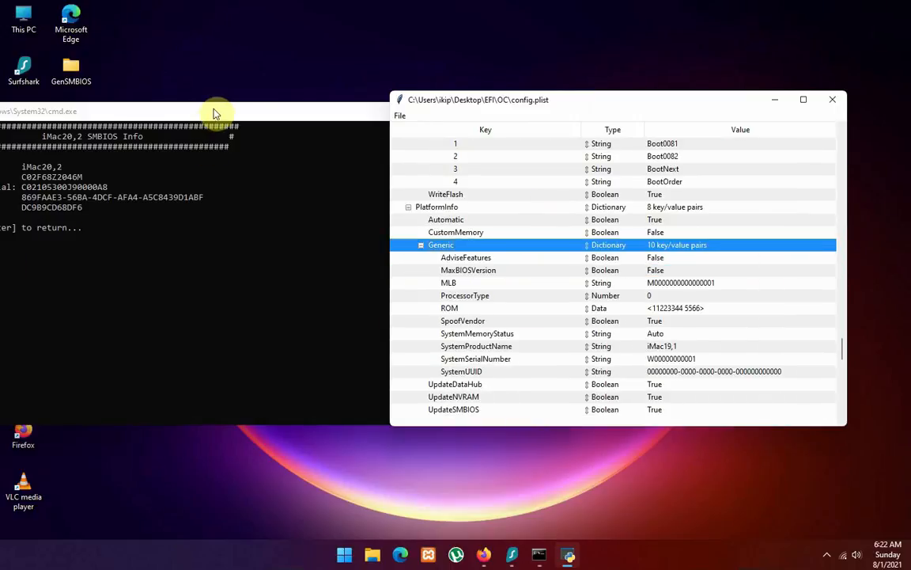
drag(220, 112, 297, 179)
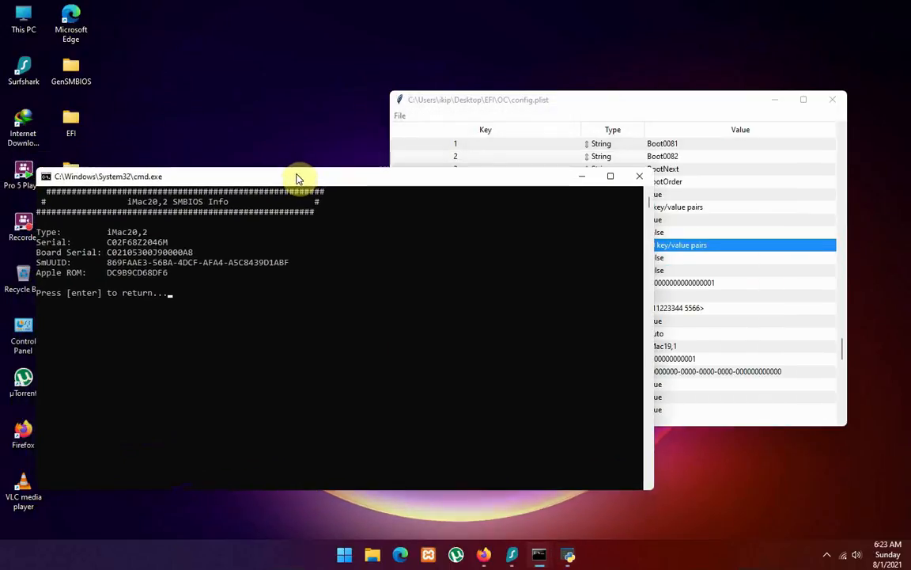
drag(621, 101, 621, 96)
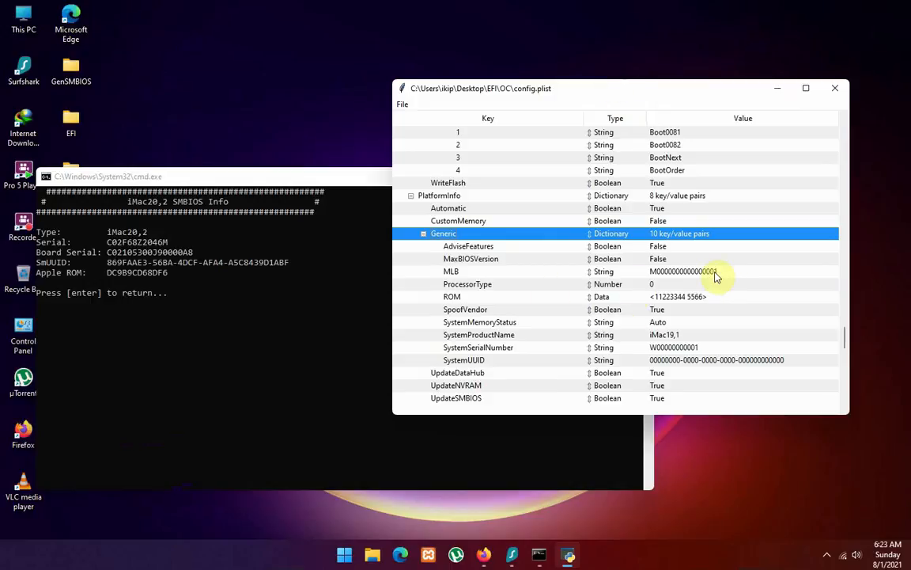
Copy the generated Serial from GenSMBIOS and replace the SystemSerialNumber value under PlatformInfo > Generic with it.
click(162, 237)
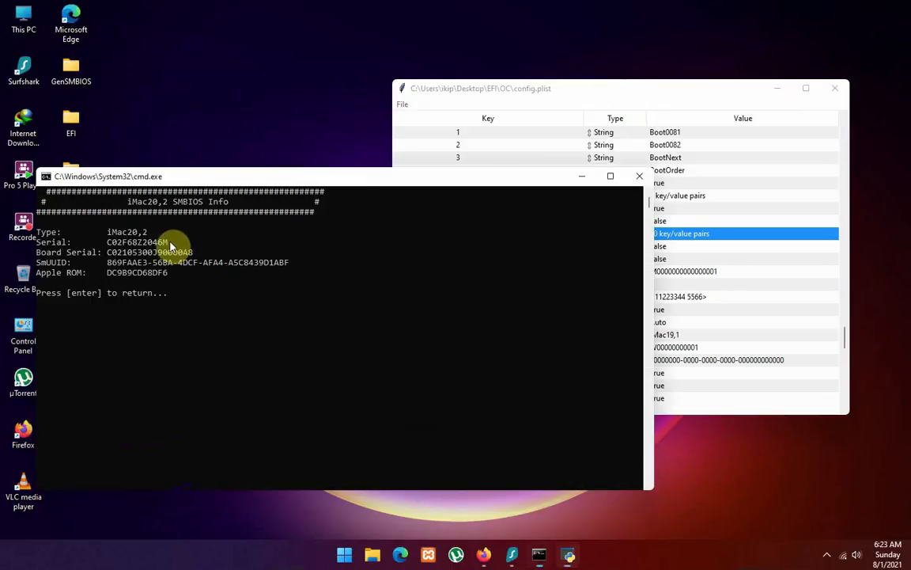
mouse_move(105, 245)
mouse_down()
mouse_move(166, 243)
mouse_move(109, 251)
mouse_up()
key(ctrl+c)
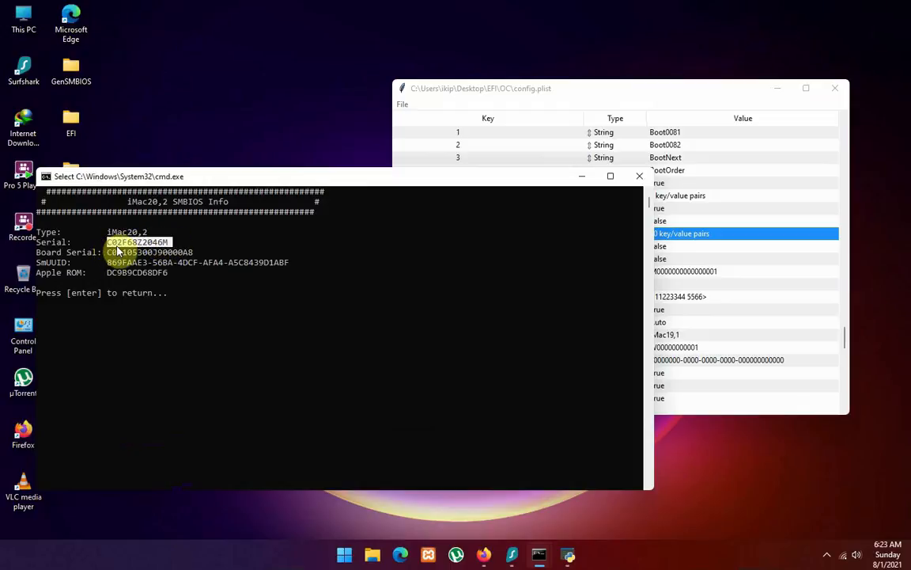
key(ctrl+c)
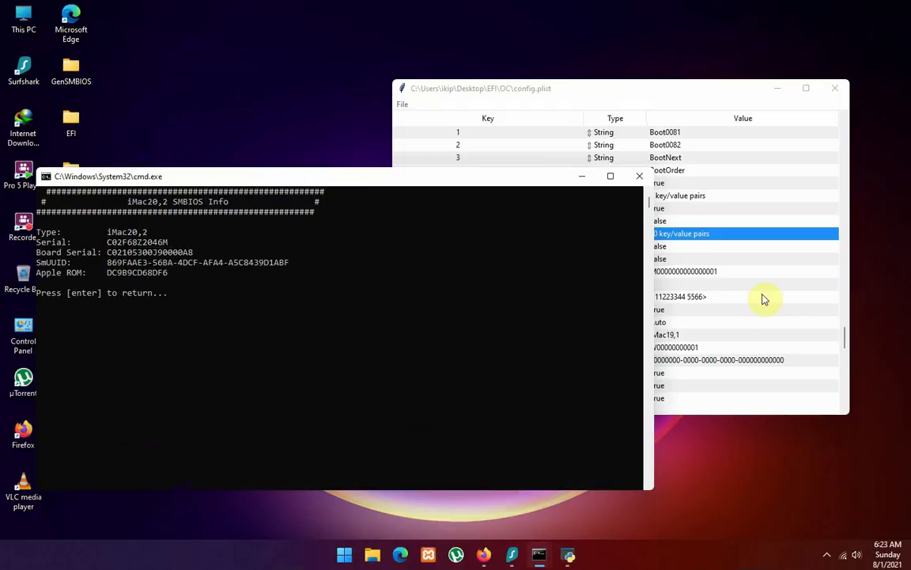
click(669, 285)
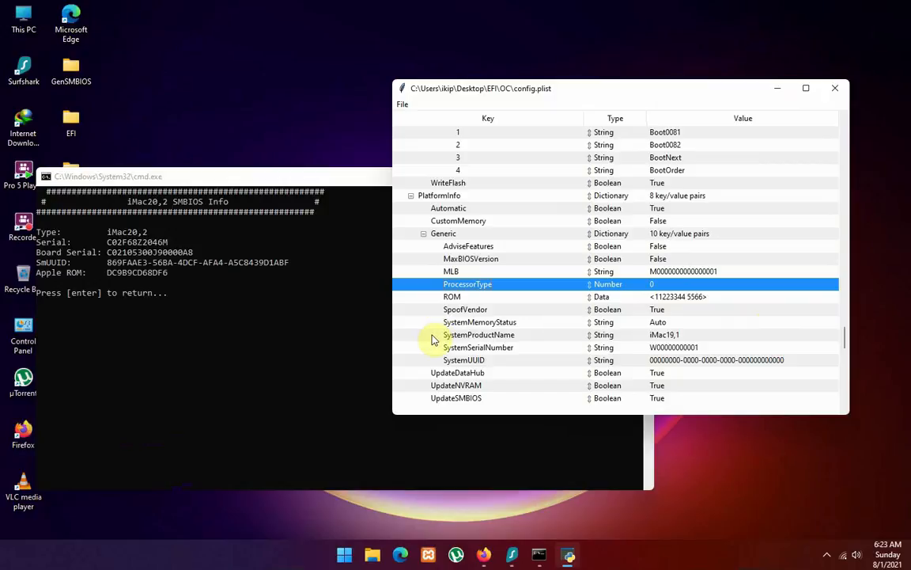
double_click(673, 348)
key(BackSpace)
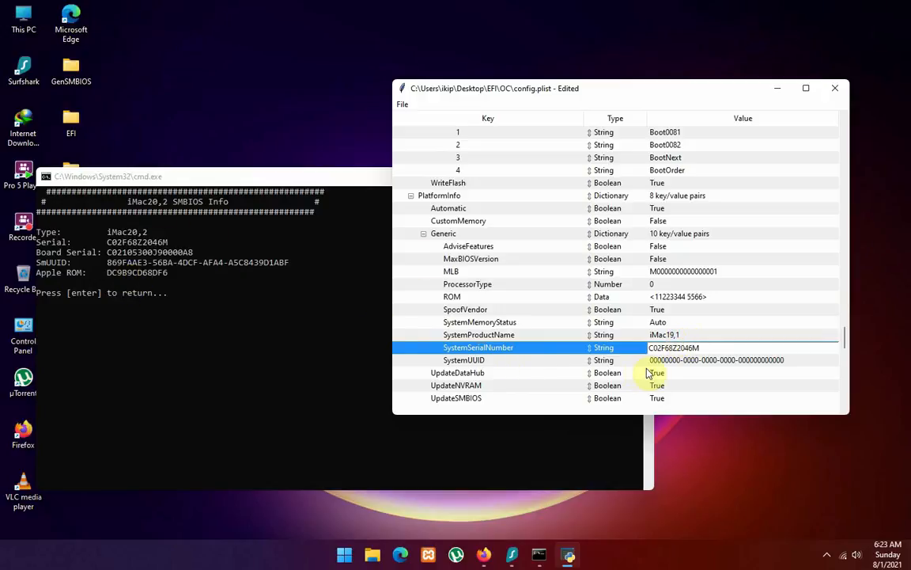
click(616, 362)
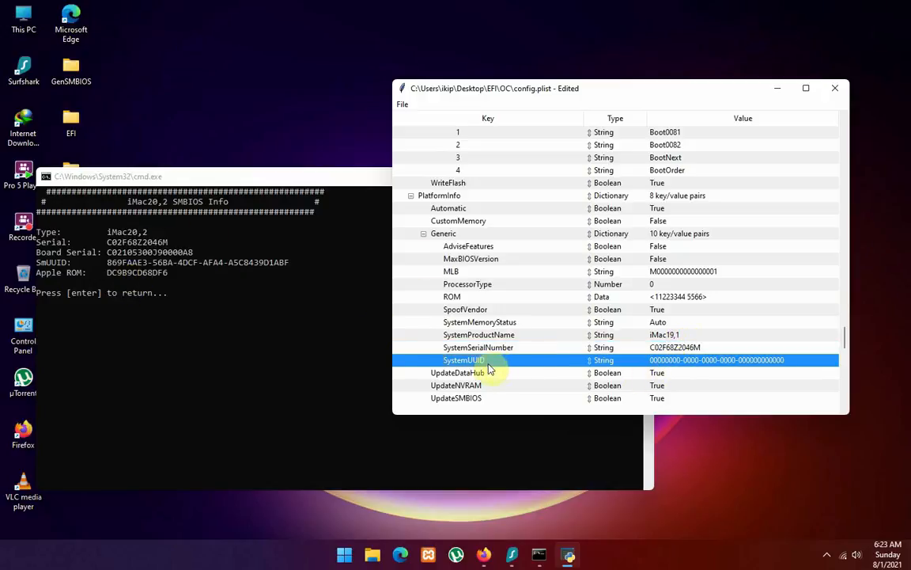
Copy the generated SmUUID from GenSMBIOS and replace the SystemUUID value under PlatformInfo > Generic with it.
click(291, 266)
drag(107, 263, 291, 265)
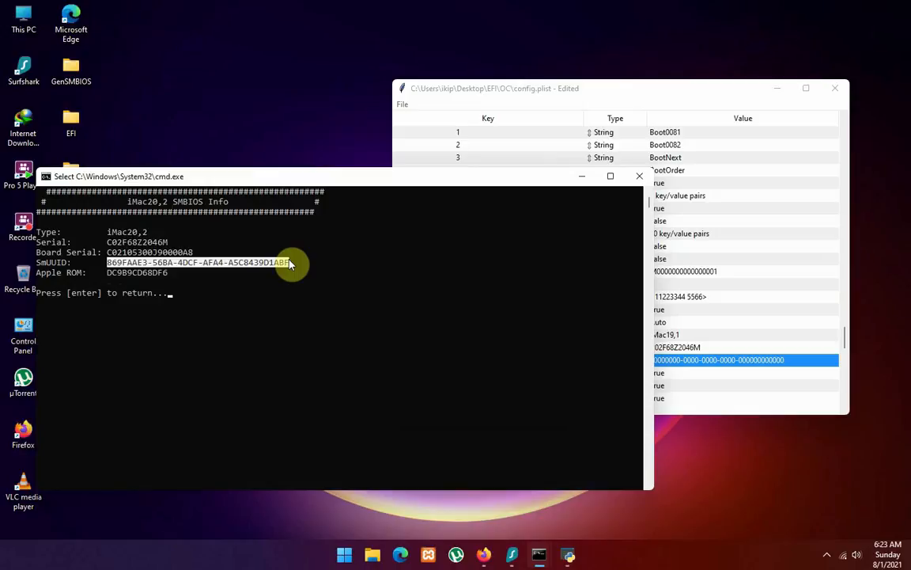
click(663, 360)
double_click(693, 360)
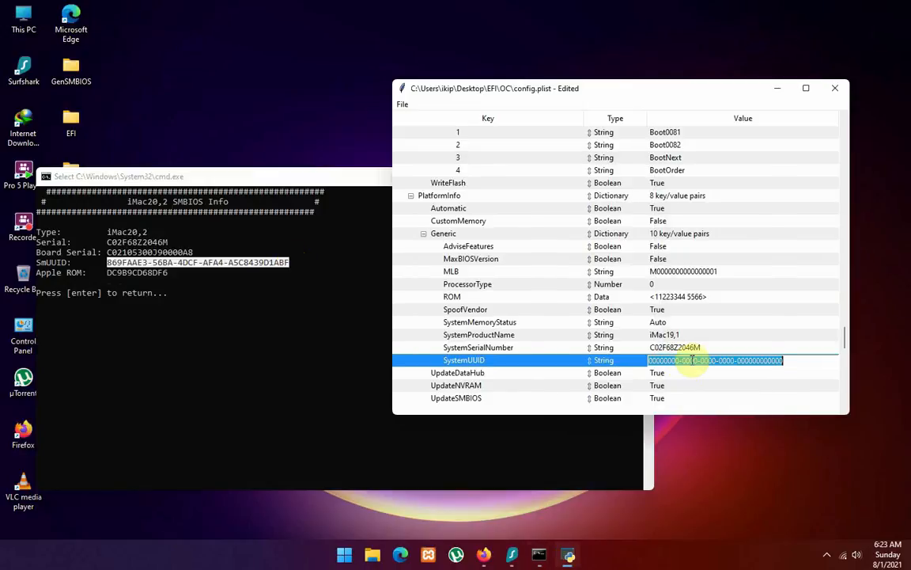
key(BackSpace)
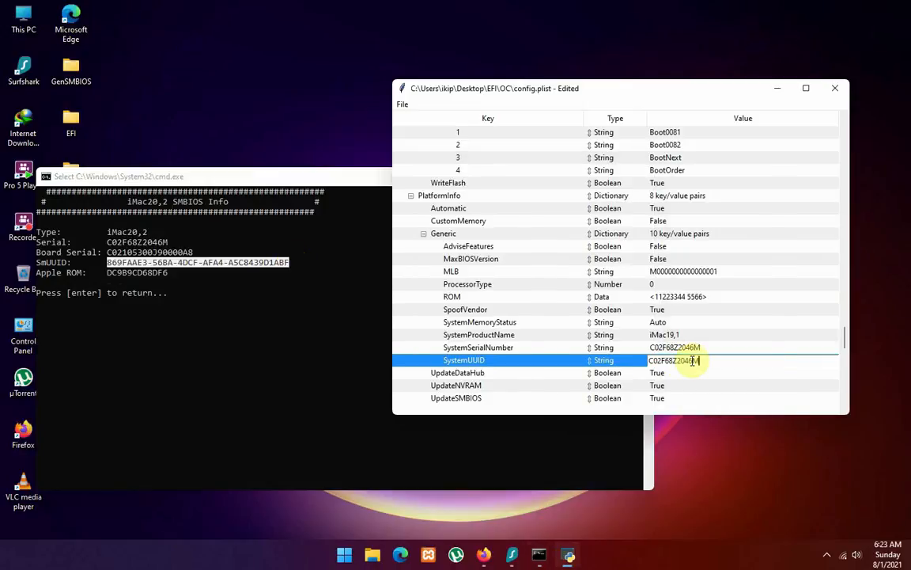
double_click(692, 360)
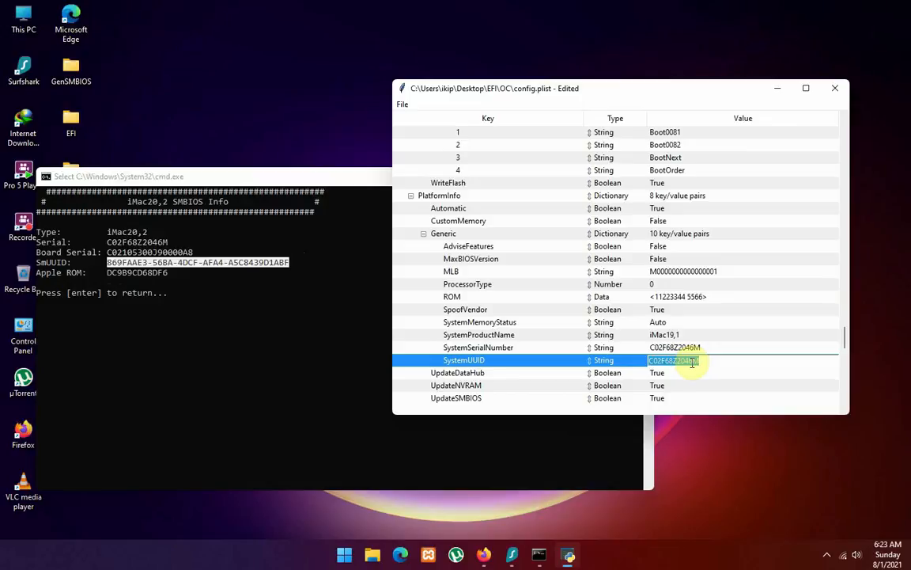
click(242, 265)
right_click(242, 264)
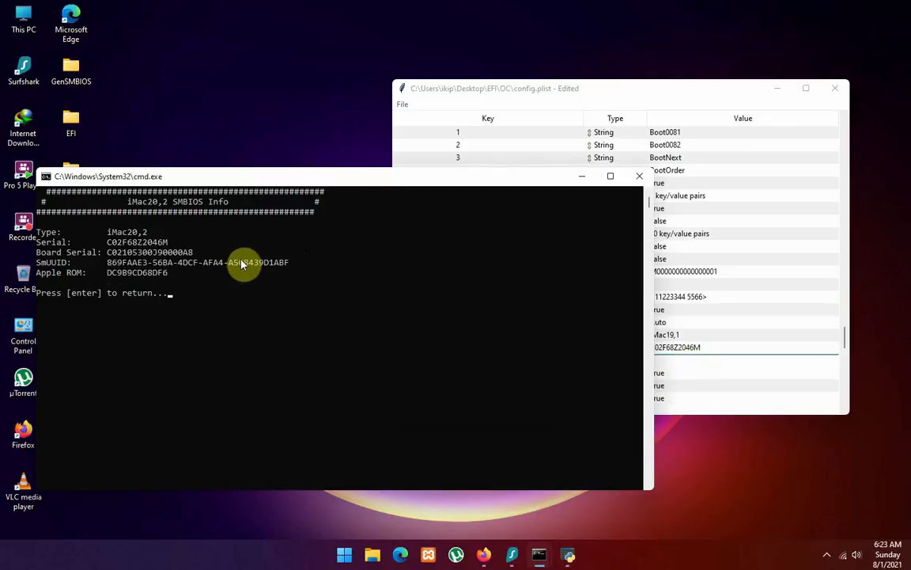
click(679, 361)
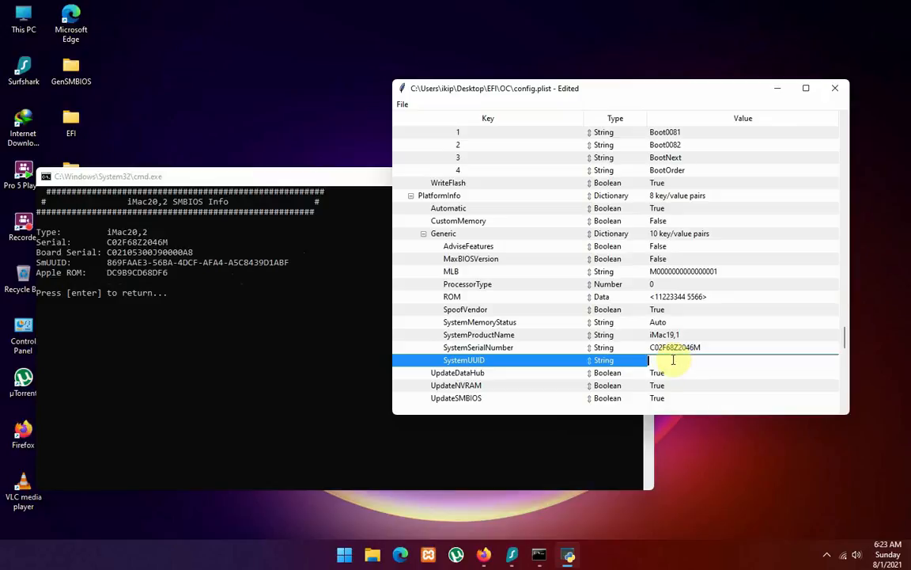
key(ctrl+v)
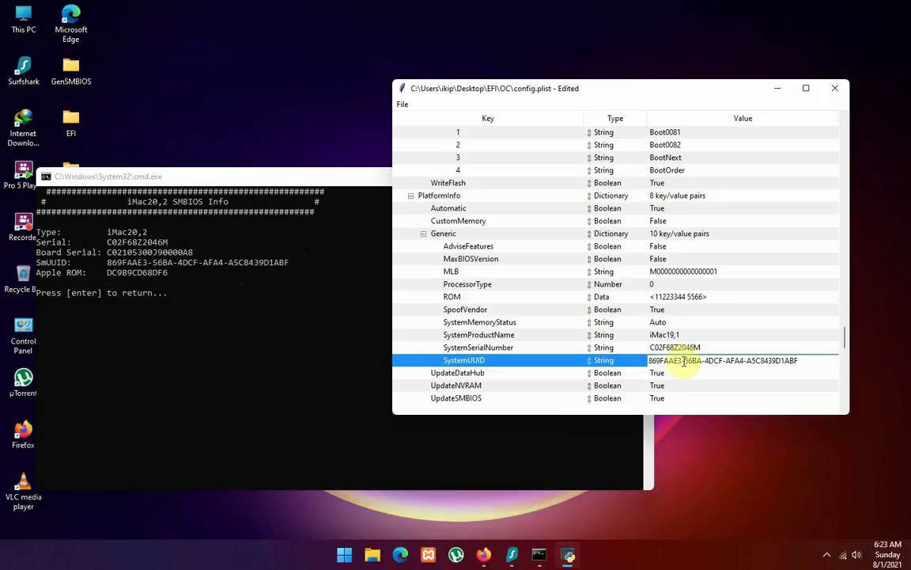
click(638, 363)
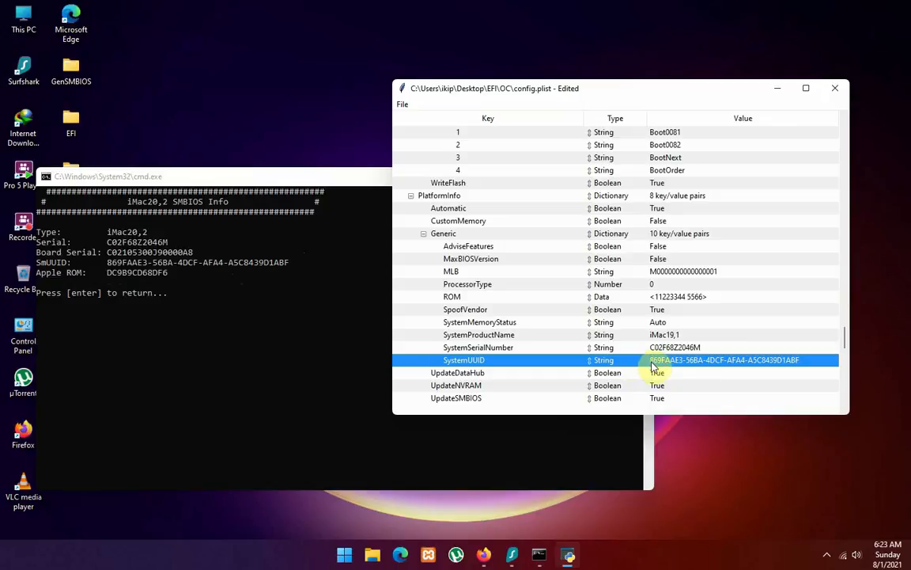
Copy the generated Apple ROM from GenSMBIOS and replace the ROM data value under PlatformInfo > Generic with it.
click(111, 274)
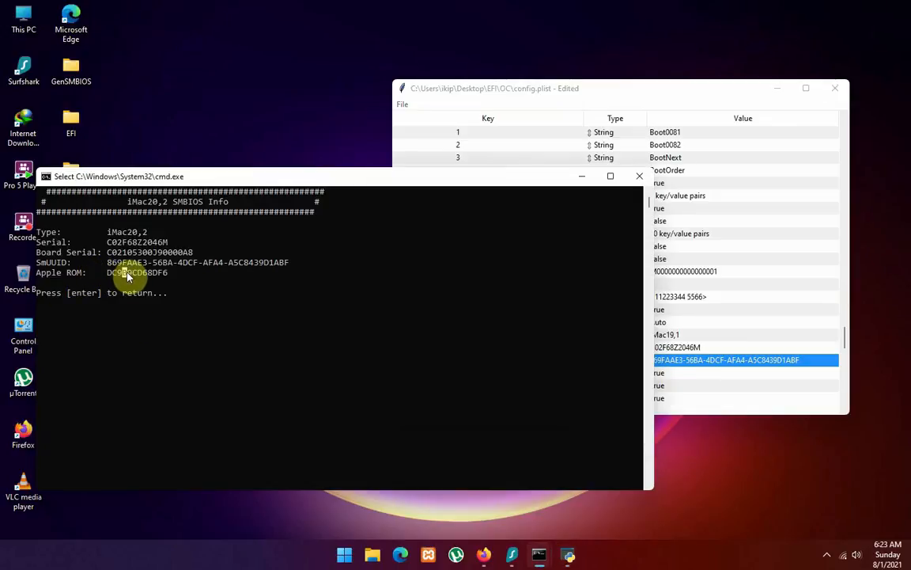
double_click(126, 275)
right_click(126, 274)
click(696, 304)
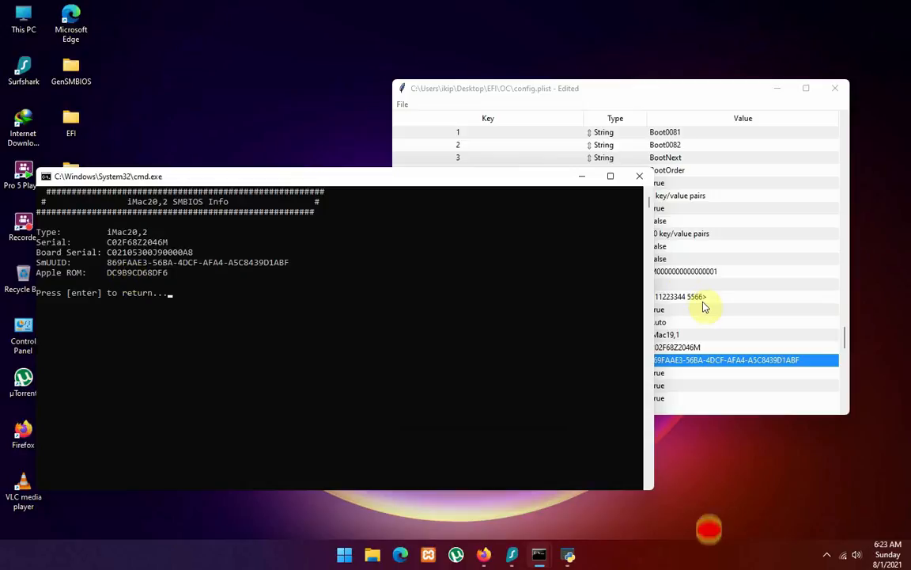
double_click(685, 297)
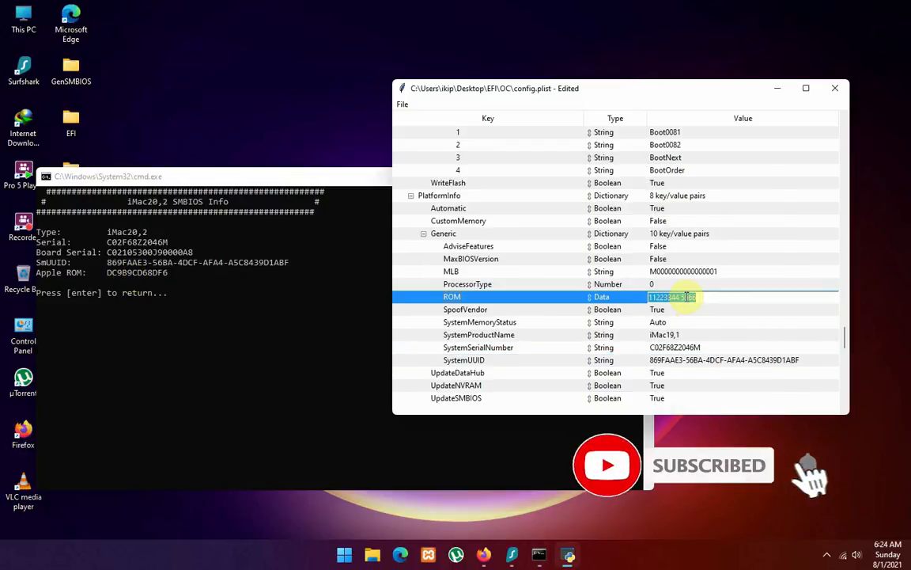
key(ctrl+v)
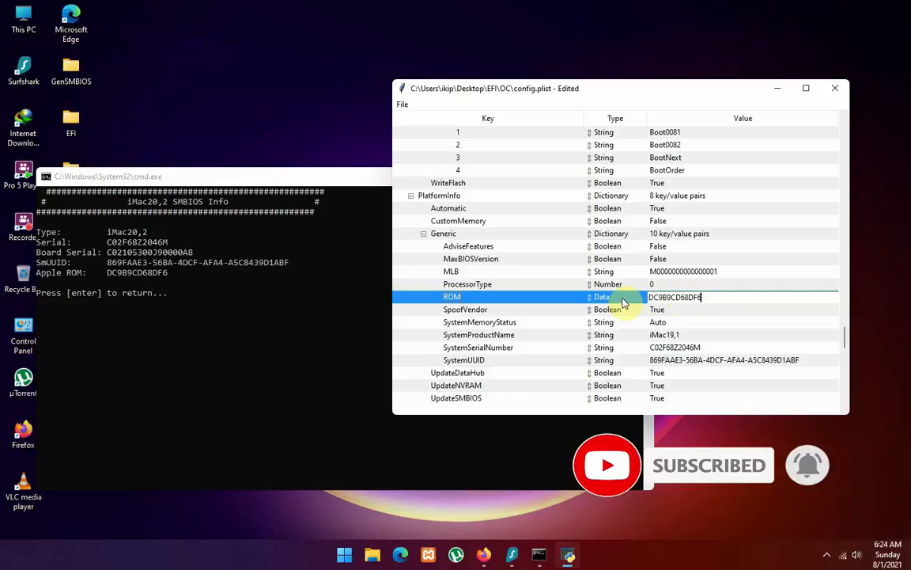
key(Return)
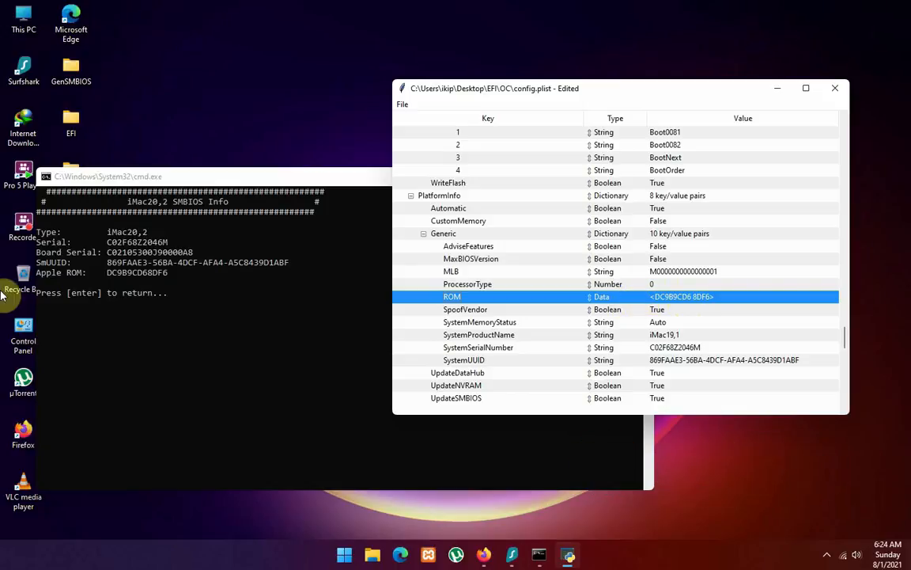
Copy the generated Board Serial from GenSMBIOS and replace the MLB value under PlatformInfo > Generic with it.
click(136, 257)
double_click(137, 253)
right_click(137, 254)
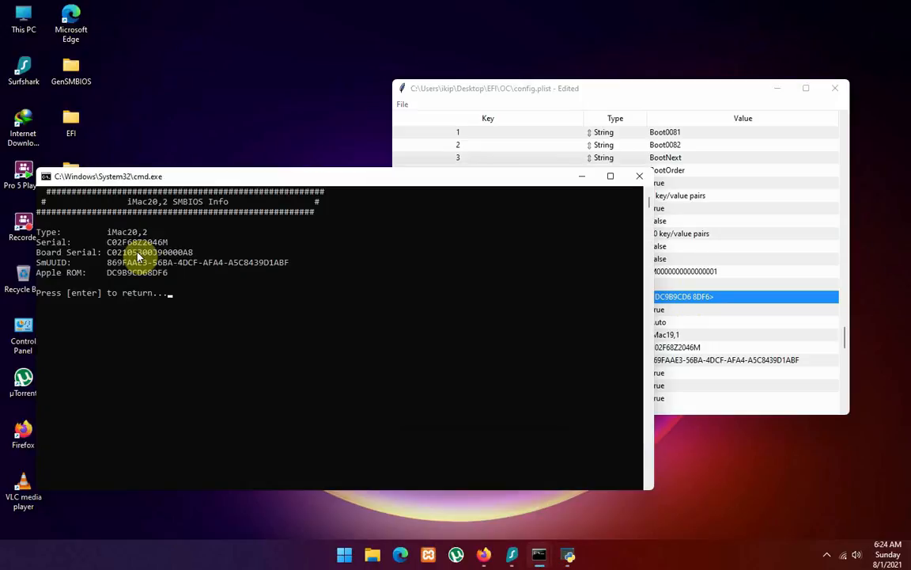
click(688, 272)
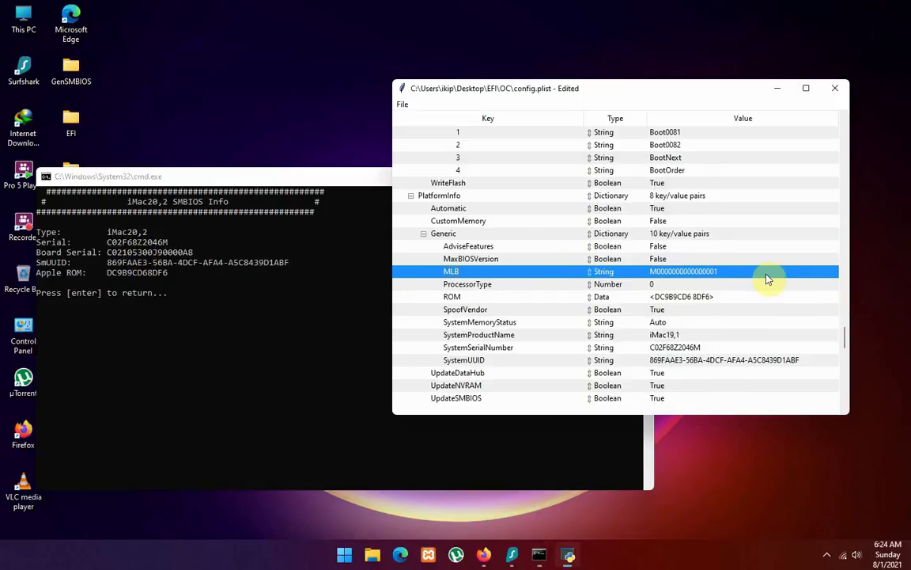
double_click(682, 271)
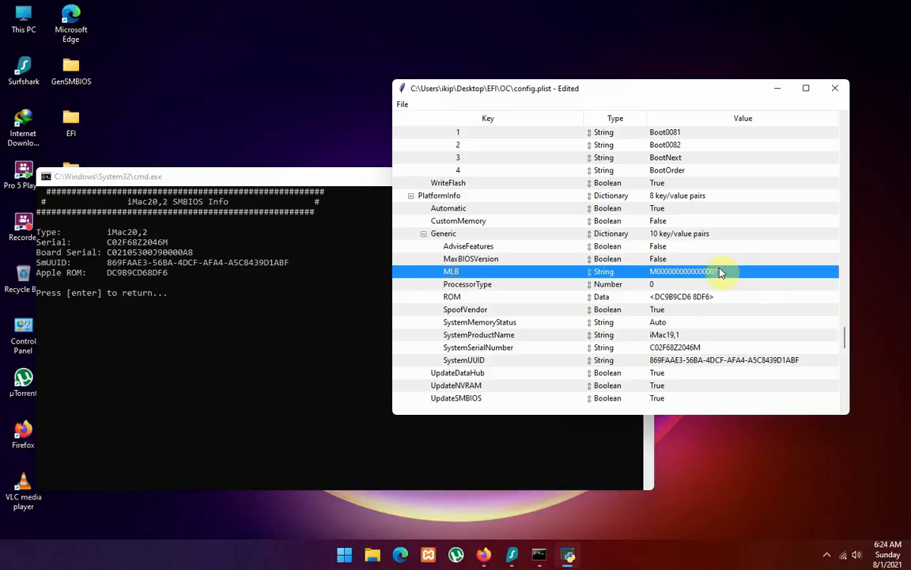
double_click(712, 271)
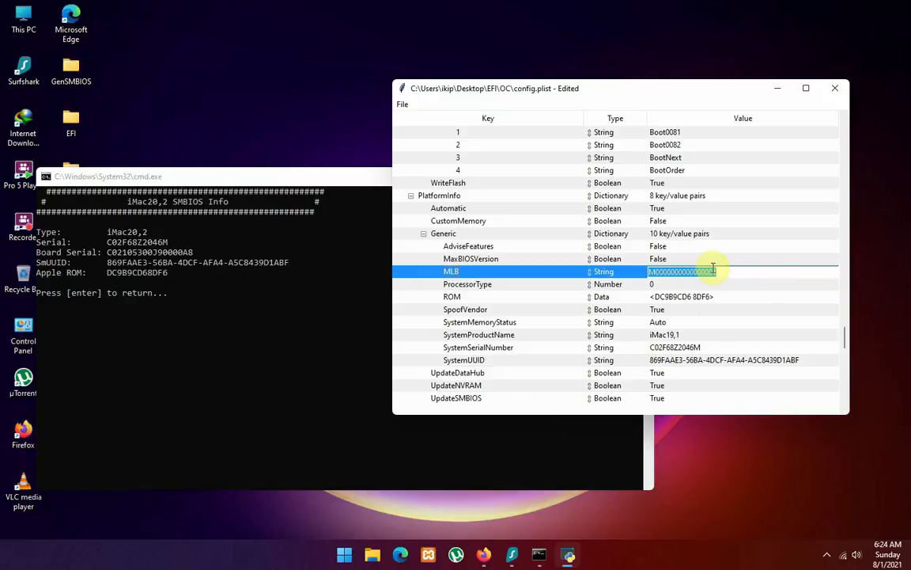
key(BackSpace)
key(ctrl+v)
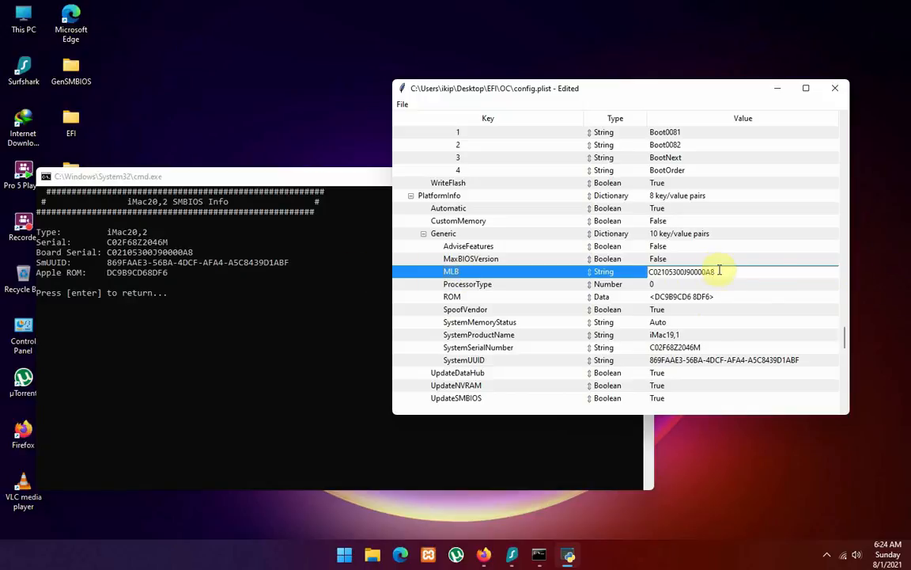
click(634, 271)
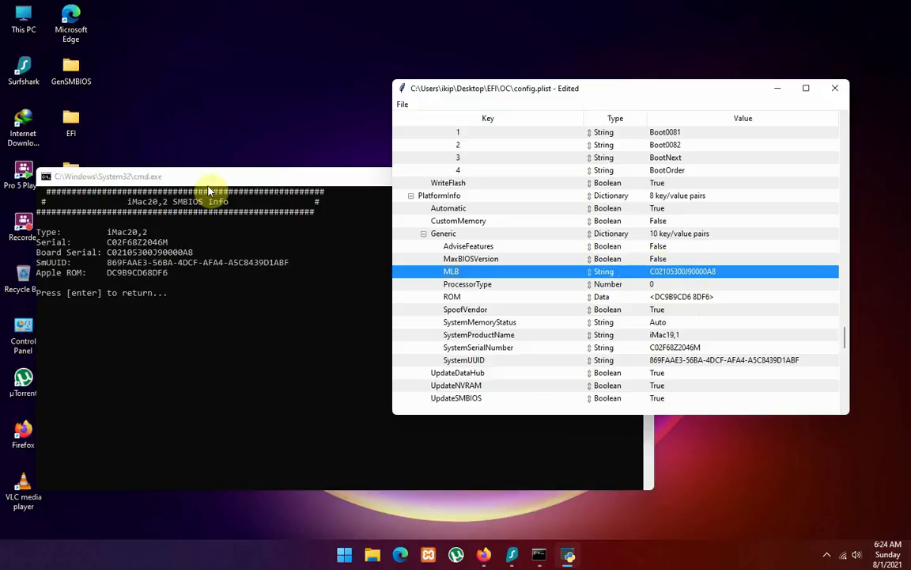
Set SystemProductName under PlatformInfo > Generic to iMac20,2 and save config.plist.
double_click(677, 337)
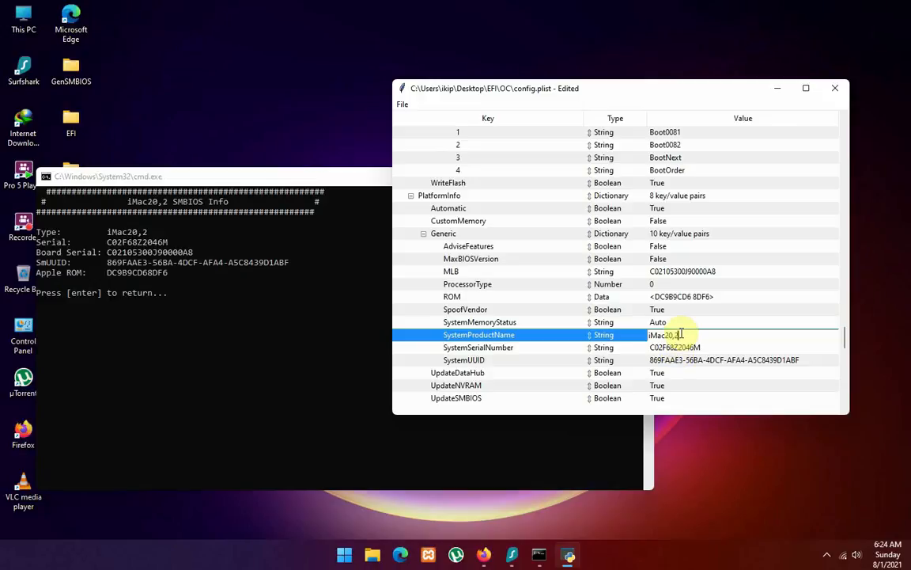
key(Return)
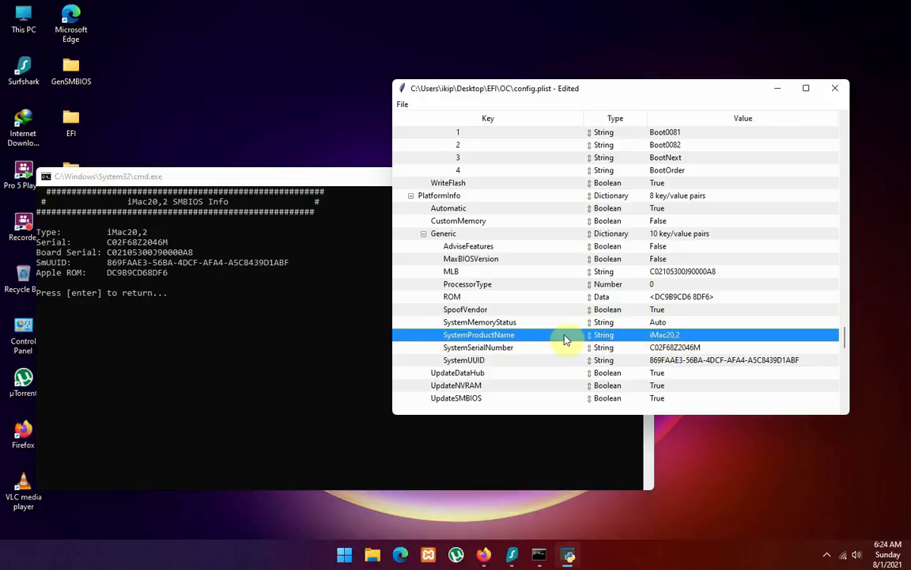
click(404, 105)
click(401, 141)
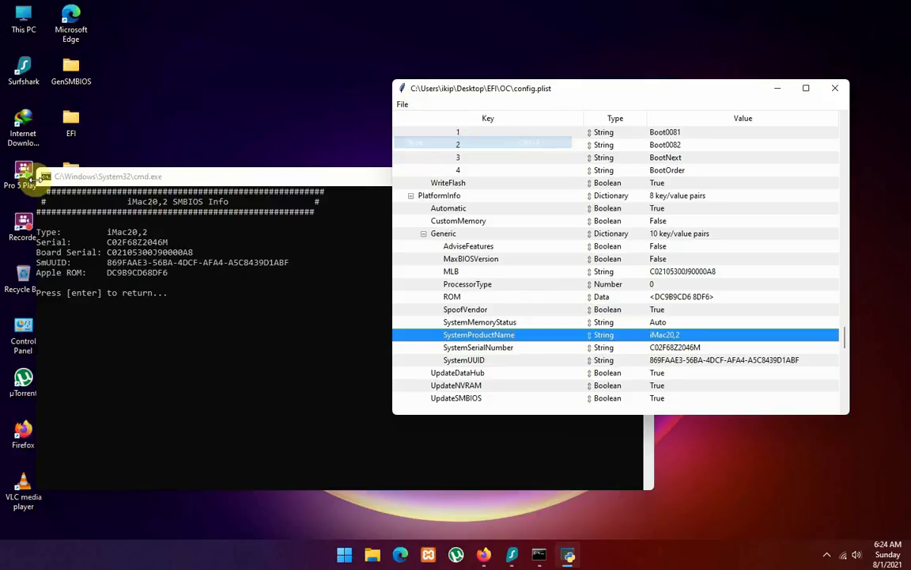
Switch to Firefox and check the PlatformInfo section of the Comet Lake guide for how the SMBIOS values map to the Generic keys.
drag(130, 177, 203, 158)
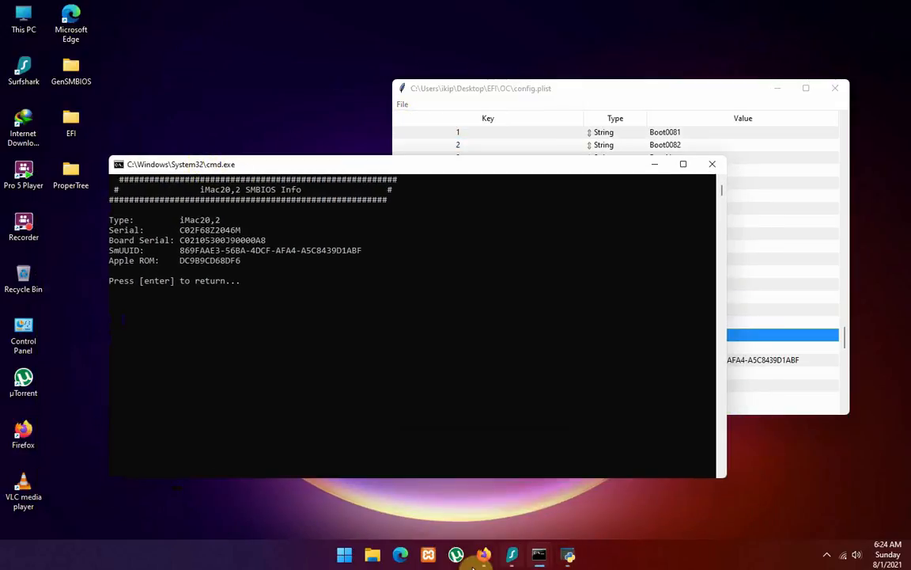
click(485, 556)
scroll(409, 260, down, 6)
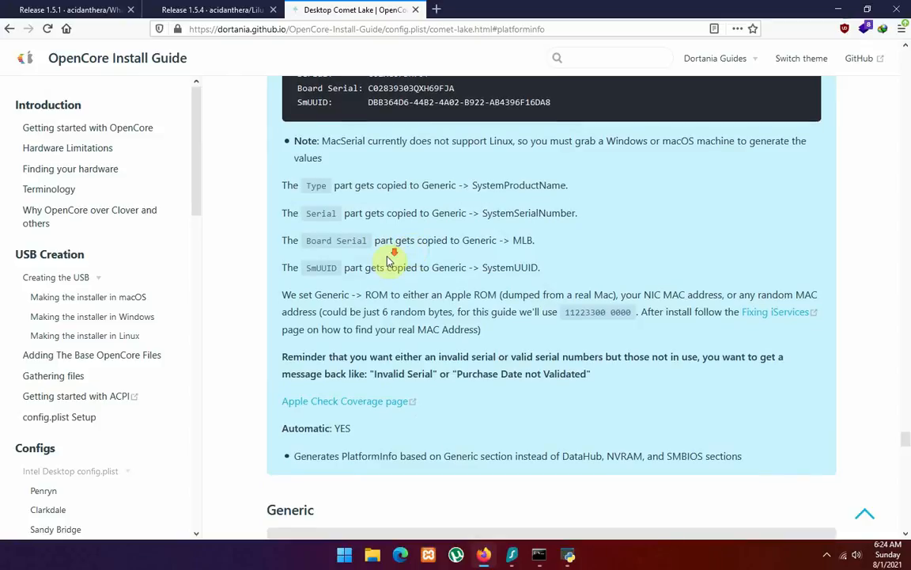
scroll(387, 261, down, 10)
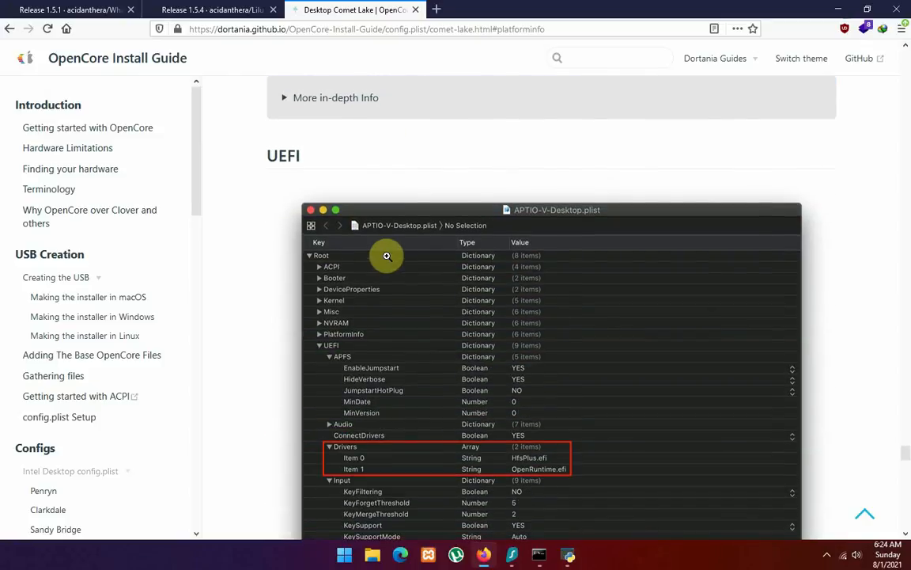
scroll(387, 255, up, 4)
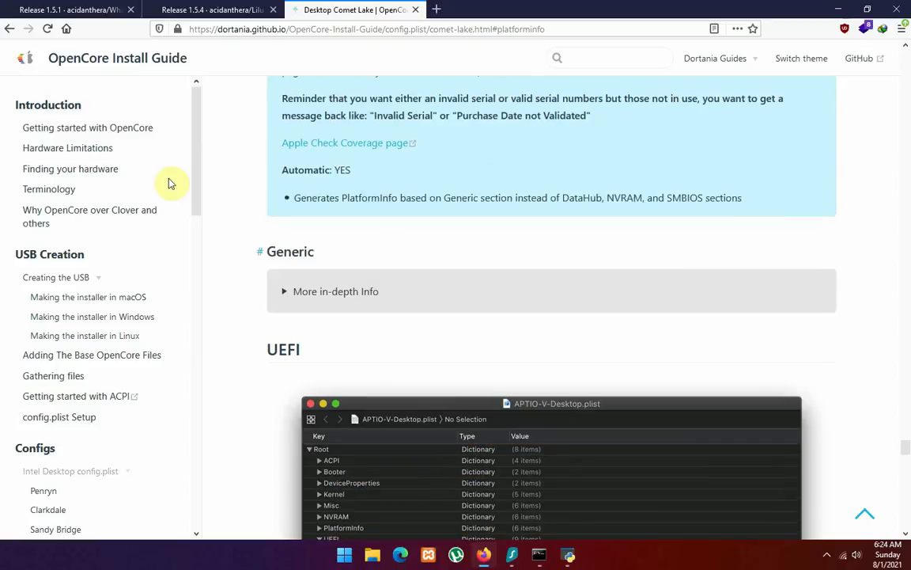
scroll(484, 259, up, 10)
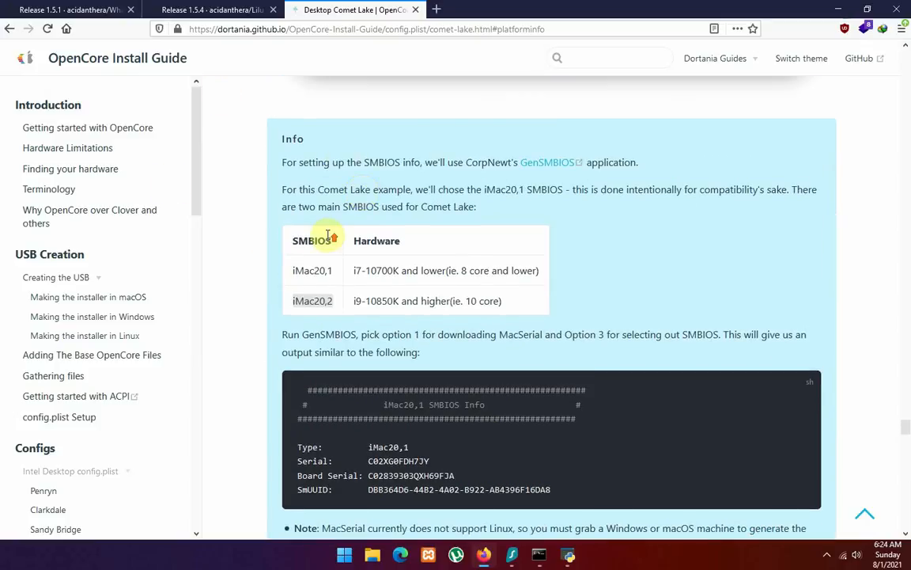
scroll(325, 238, up, 8)
scroll(357, 311, down, 3)
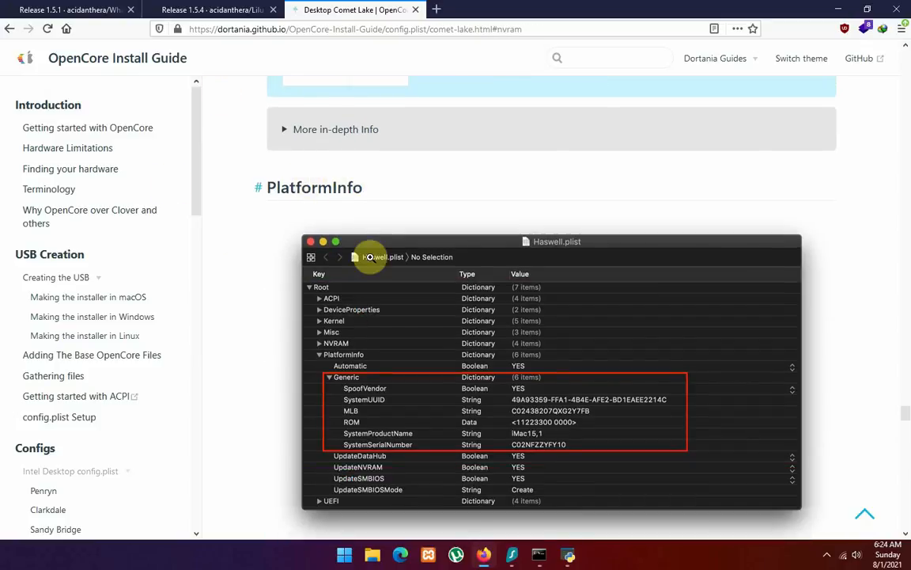
Return to config.plist in ProperTree, collapse the PlatformInfo dictionary and select the UEFI dictionary.
click(569, 554)
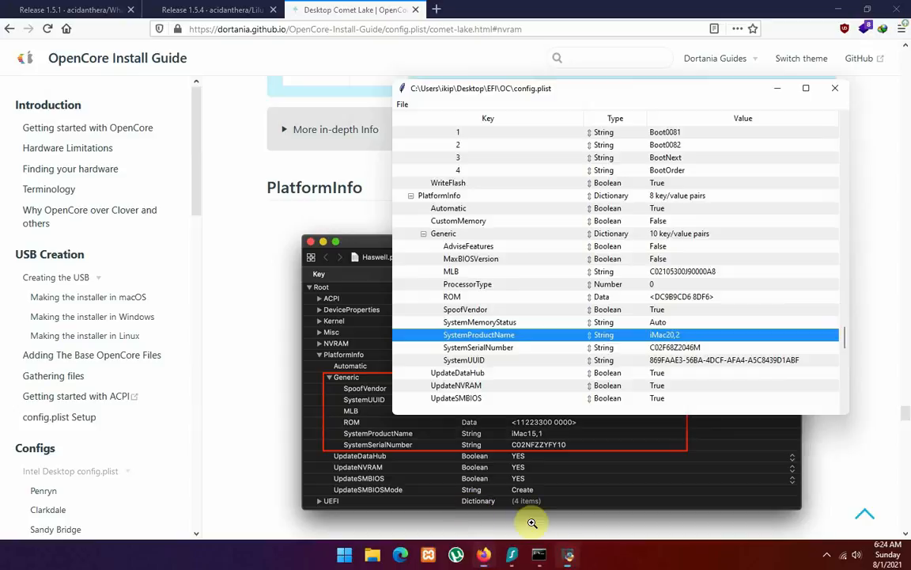
click(409, 196)
click(411, 212)
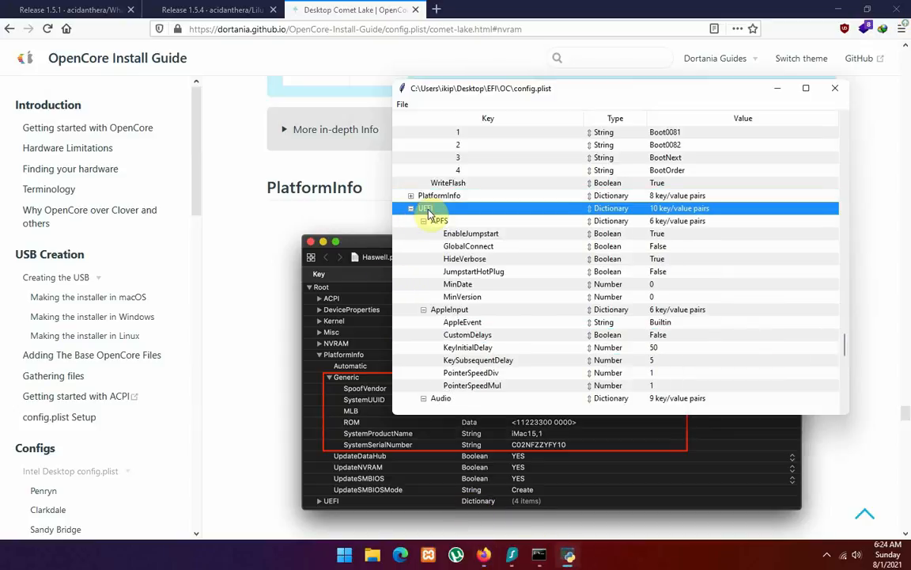
Examine the UEFI section of the OpenCore guide in Firefox, particularly the highlighted Drivers entries in its sample plist.
scroll(309, 373, down, 10)
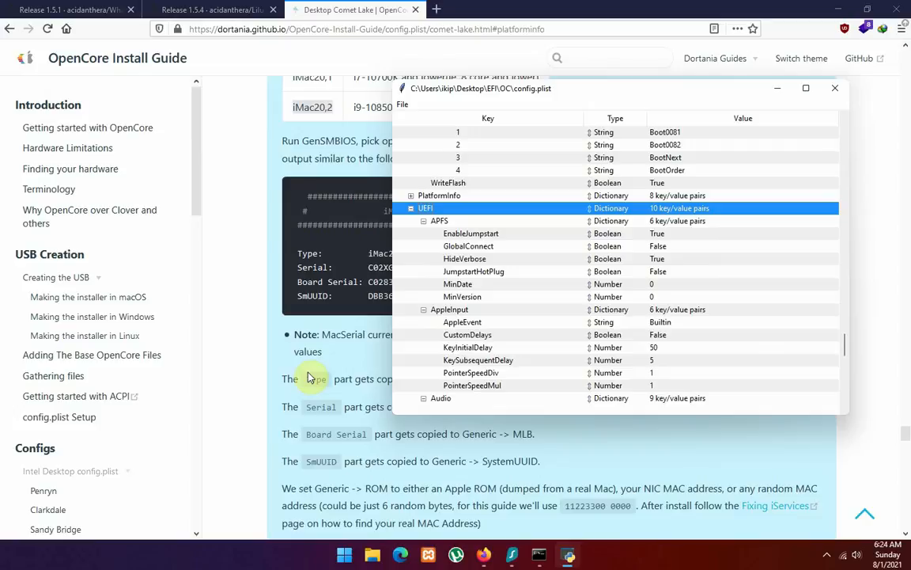
scroll(310, 377, down, 3)
click(240, 342)
scroll(252, 348, down, 4)
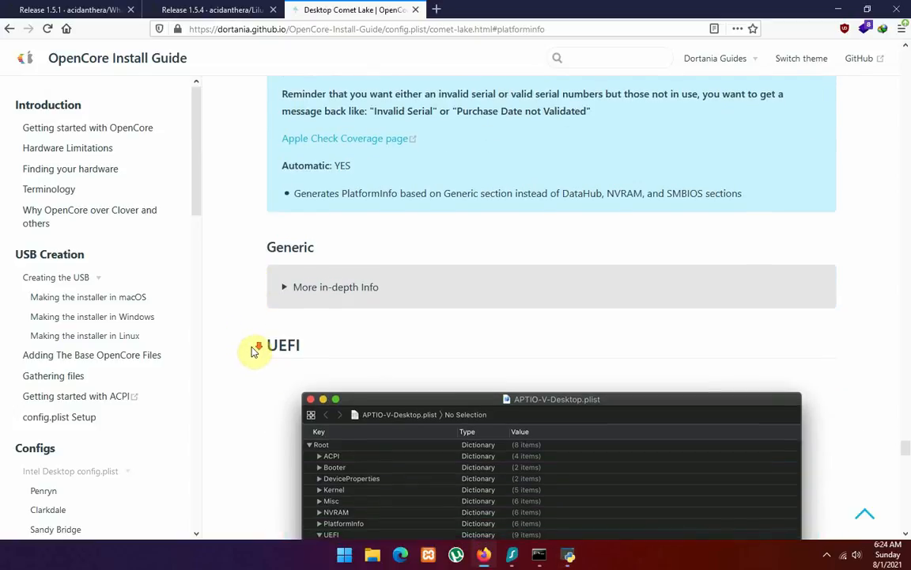
scroll(252, 351, down, 5)
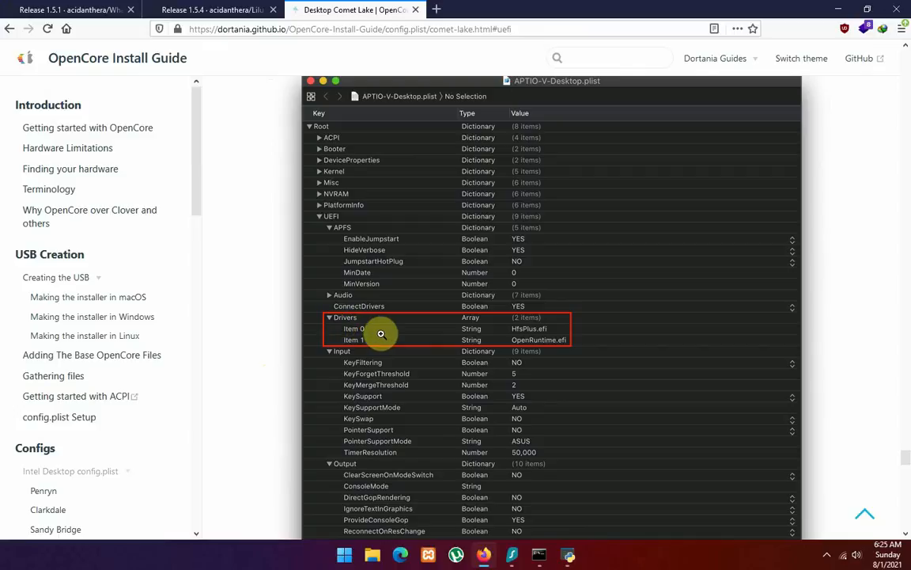
scroll(380, 335, down, 3)
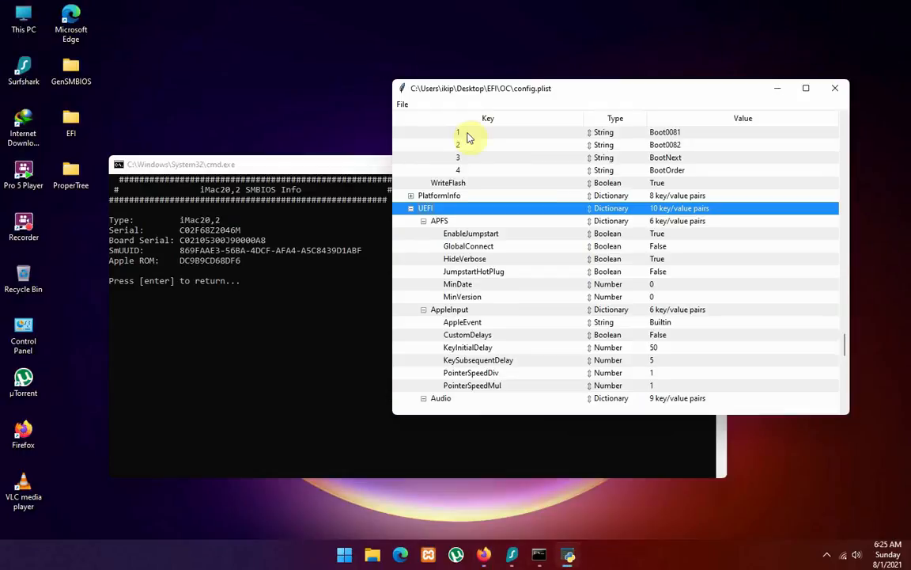
Close the SMBIOS output window and collapse the APFS, AppleInput and Audio dictionaries under UEFI in config.plist.
click(354, 174)
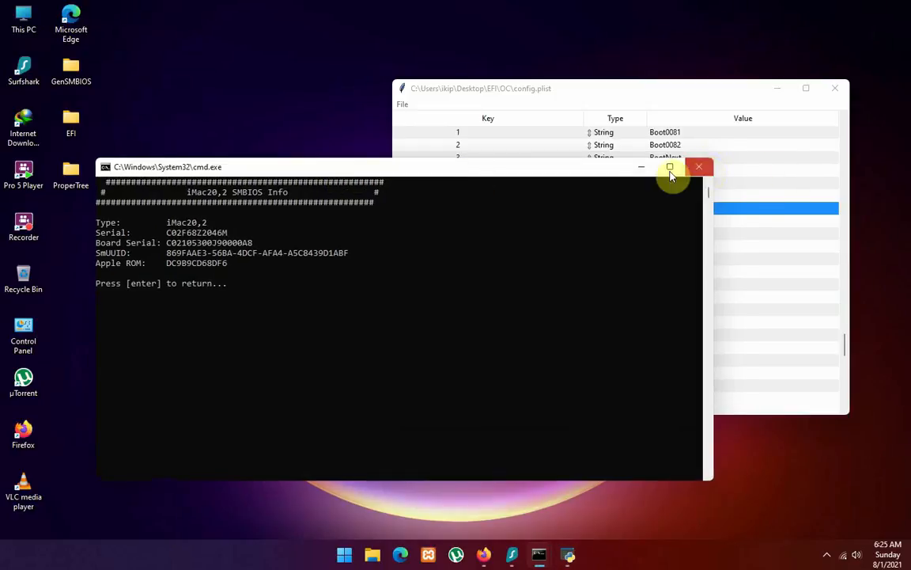
click(698, 165)
drag(556, 98, 558, 72)
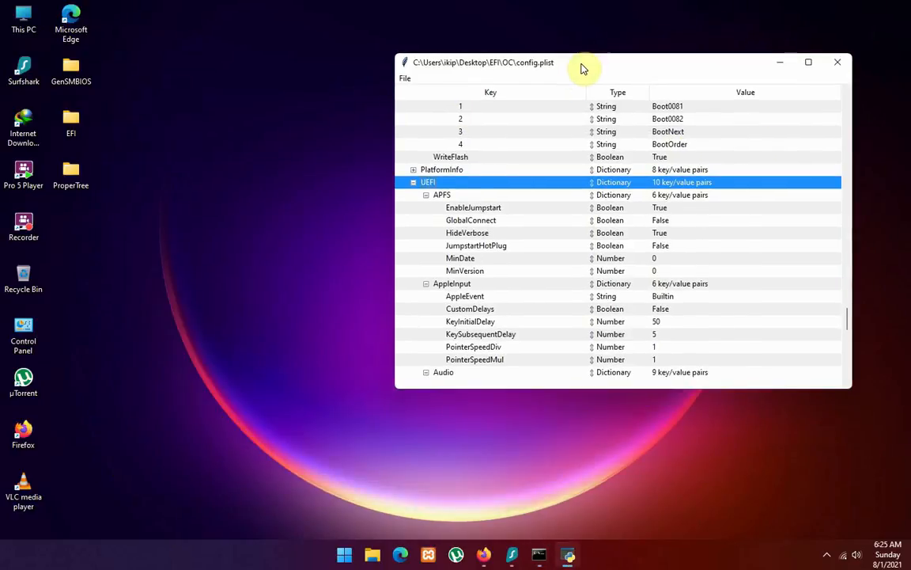
click(425, 196)
click(425, 207)
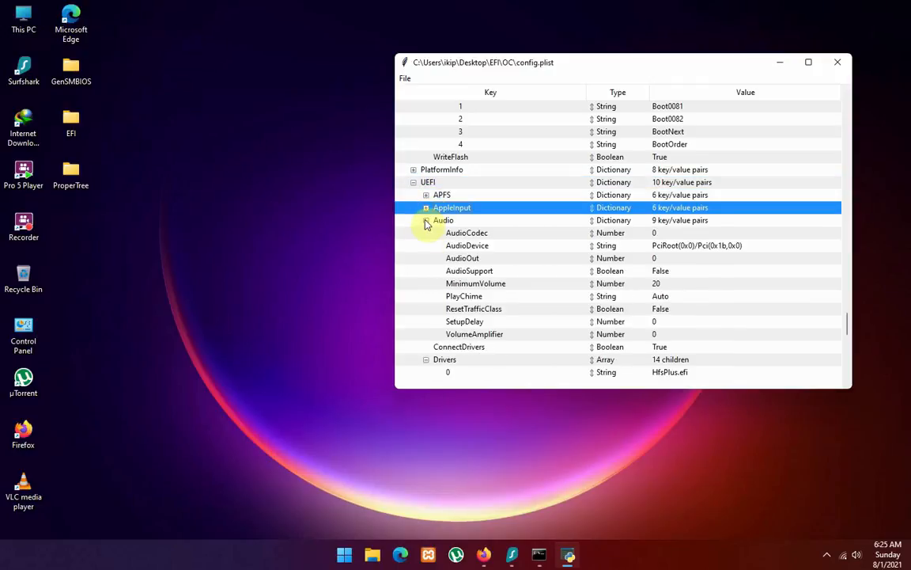
click(425, 220)
scroll(562, 274, down, 1)
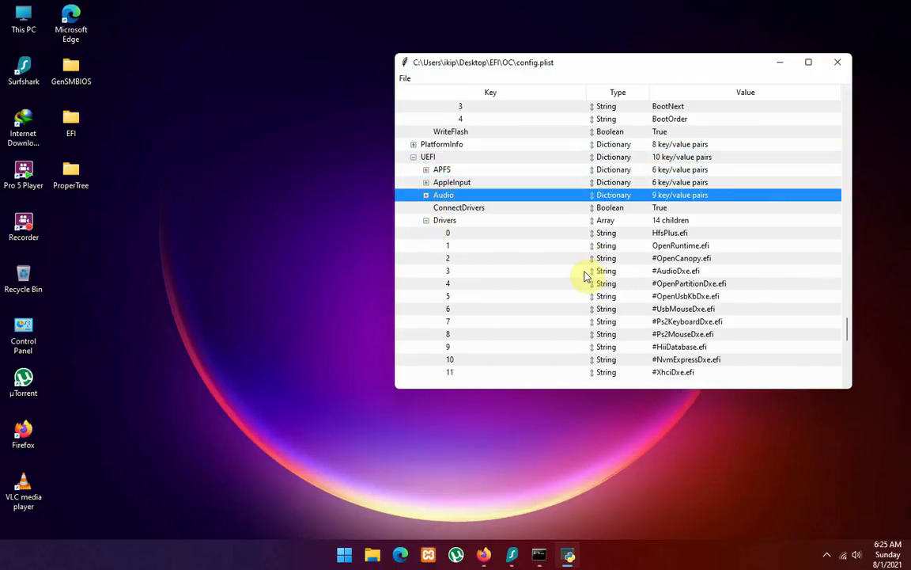
Delete all commented-out entries from the UEFI > Drivers array, keeping only HfsPlus.efi and OpenRuntime.efi.
click(647, 260)
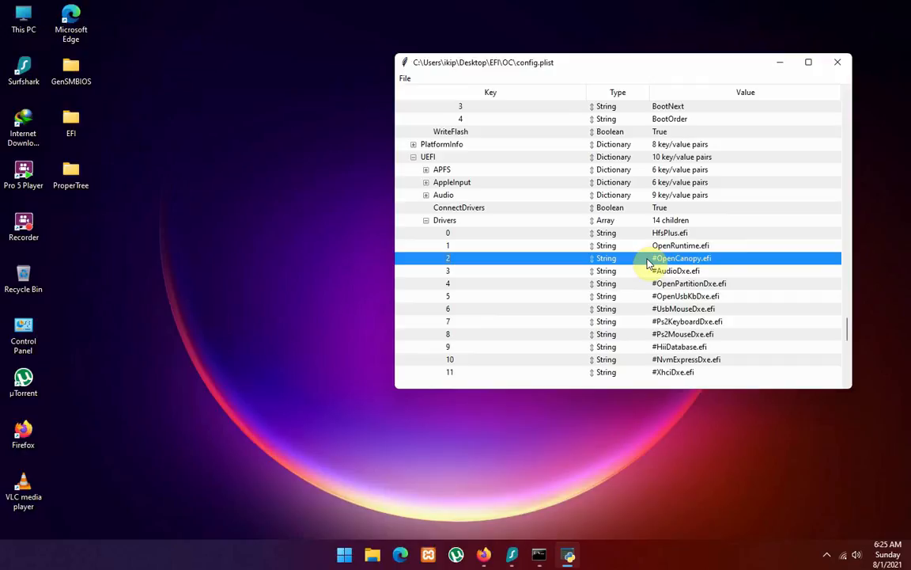
key(Delete)
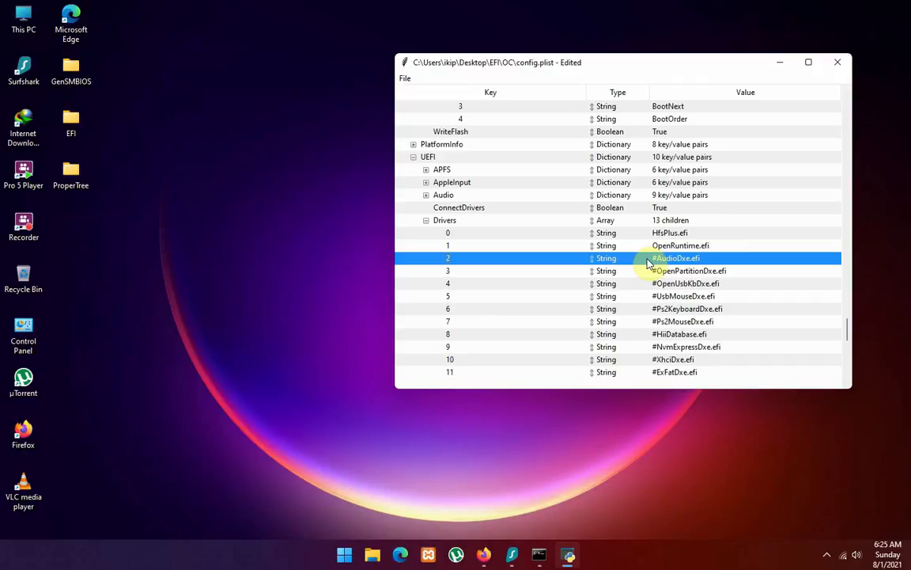
click(405, 78)
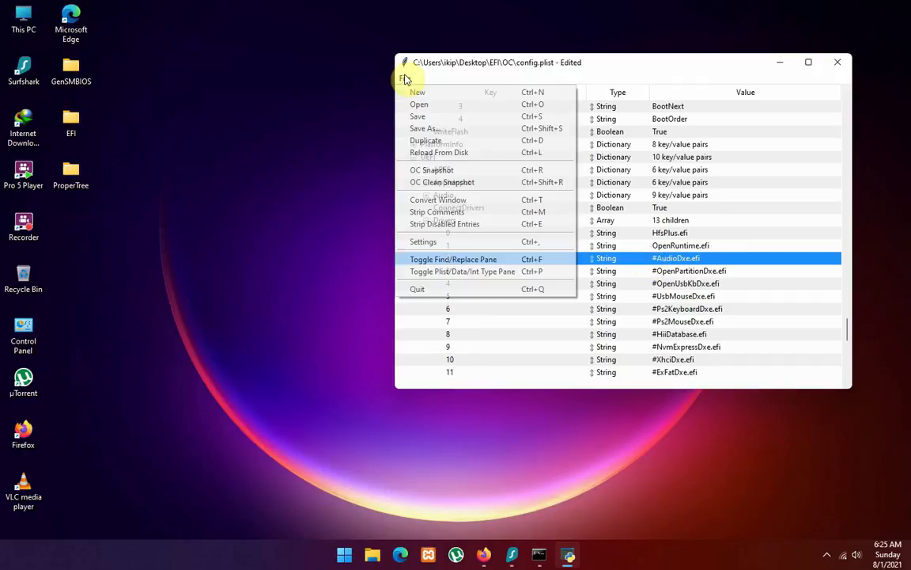
click(443, 74)
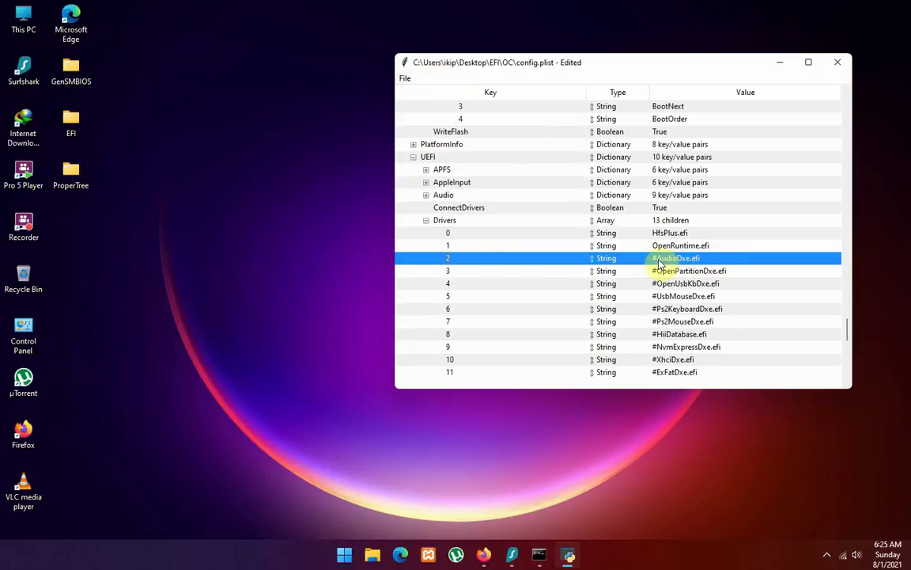
key(Delete)
key(Delete)
key(Delete)
key(Delete)
key(Delete)
key(Delete)
key(Delete)
key(Delete)
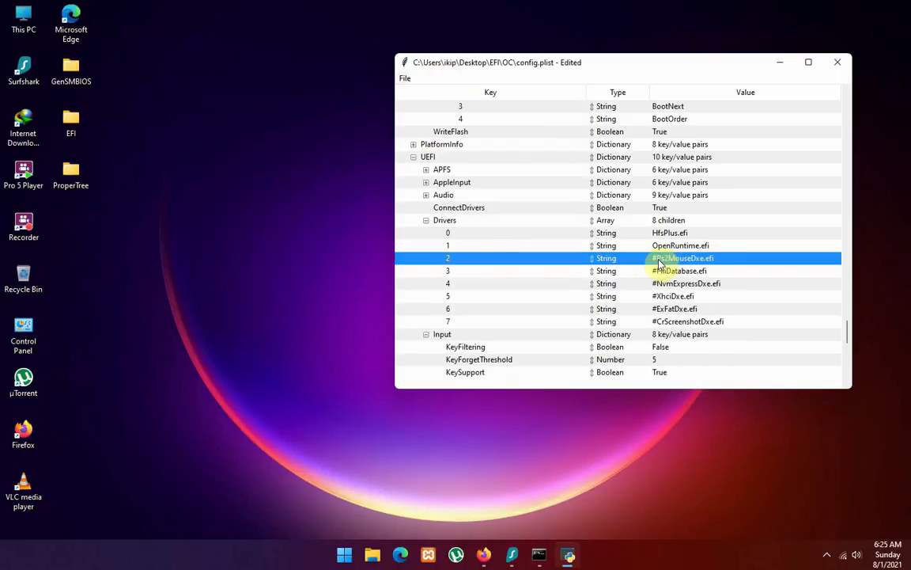
key(Delete)
key(Delete)
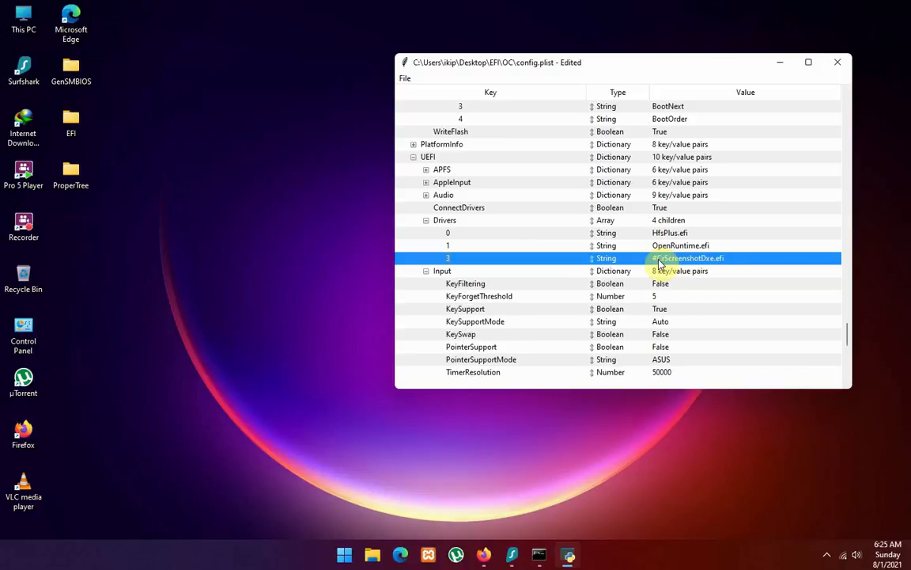
key(Delete)
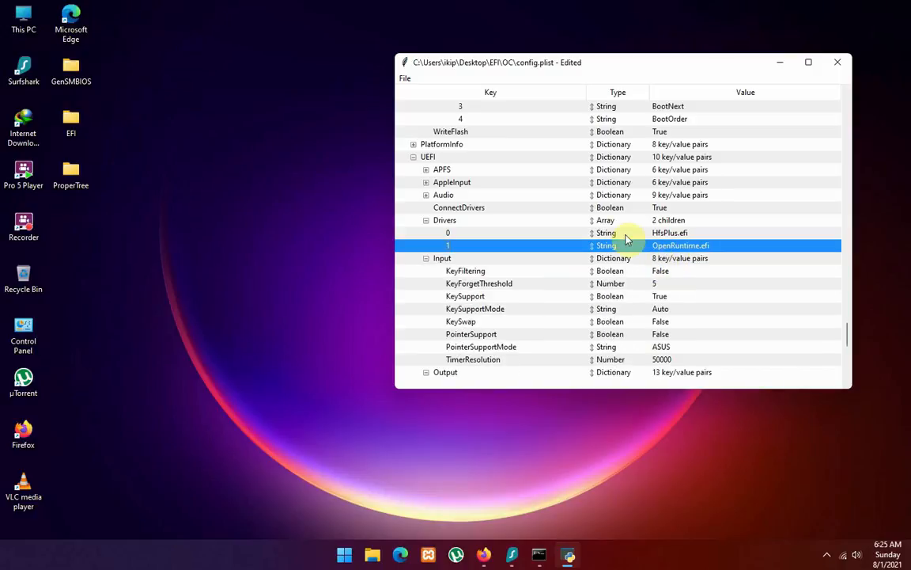
click(472, 234)
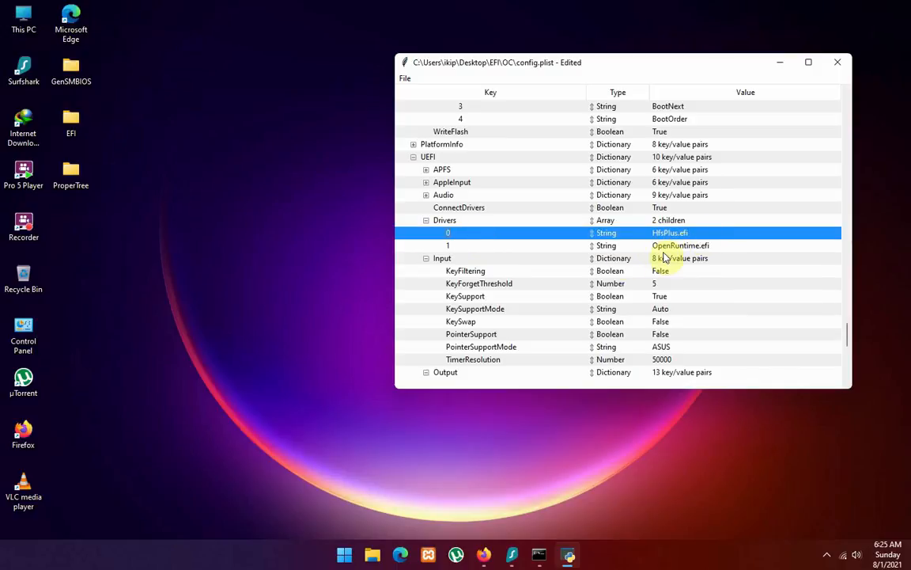
Open the OC > Tools folder inside the desktop EFI folder in File Explorer.
click(70, 114)
key(Return)
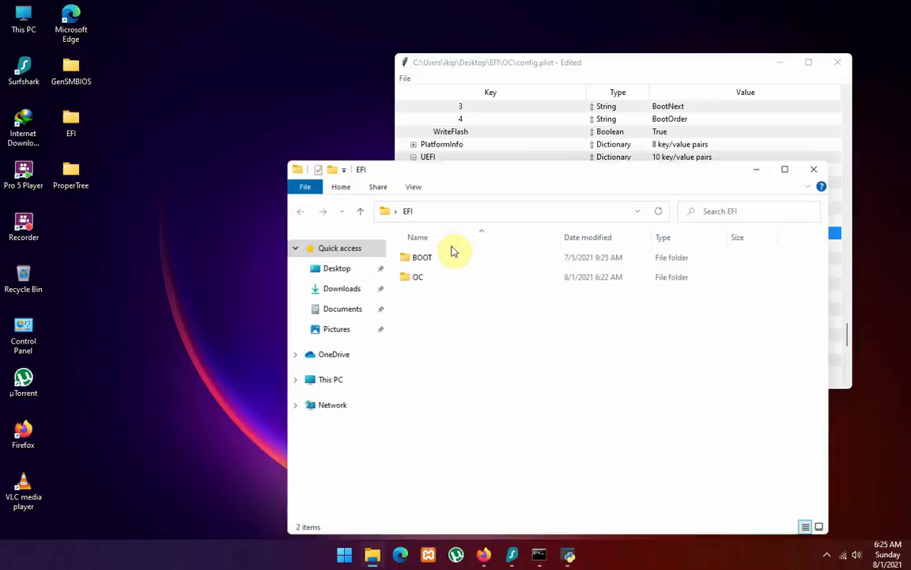
double_click(427, 277)
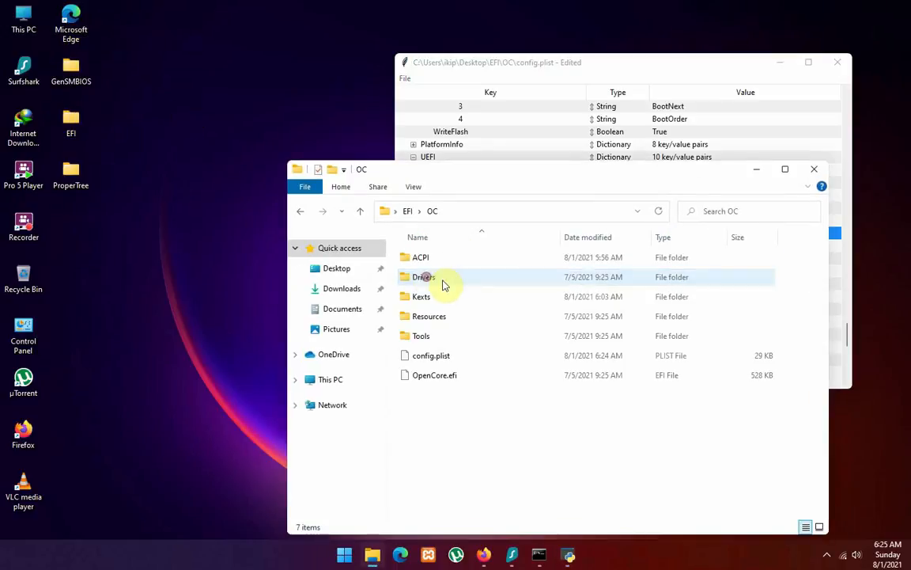
double_click(424, 337)
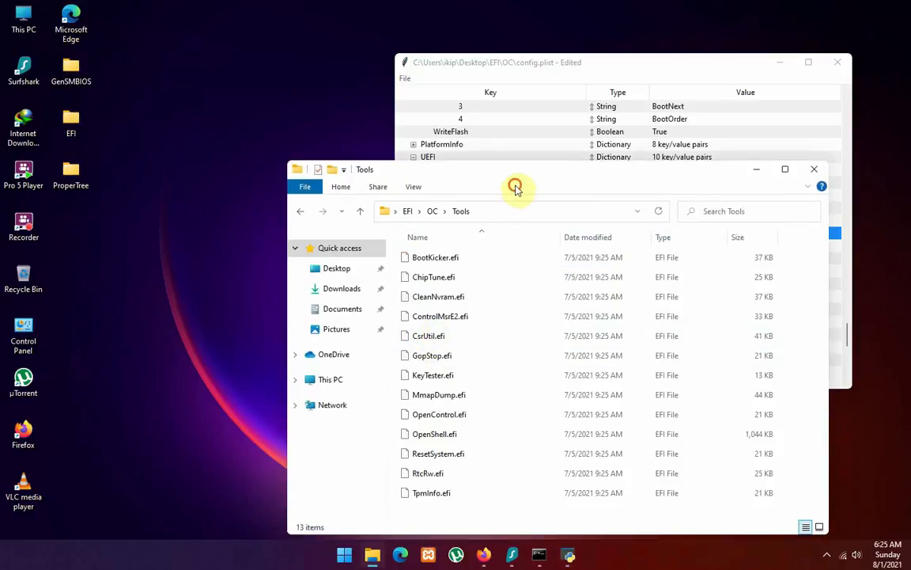
drag(545, 173, 510, 93)
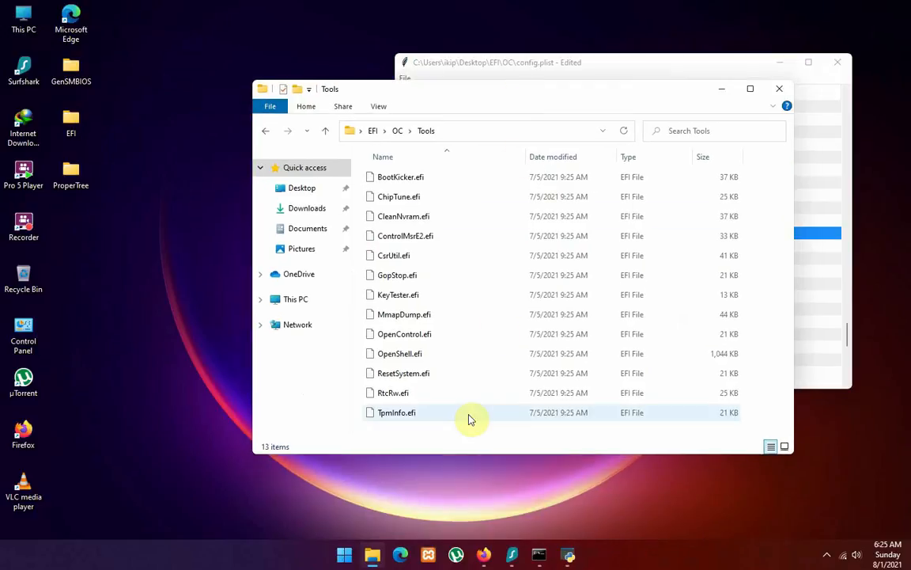
scroll(451, 383, down, 1)
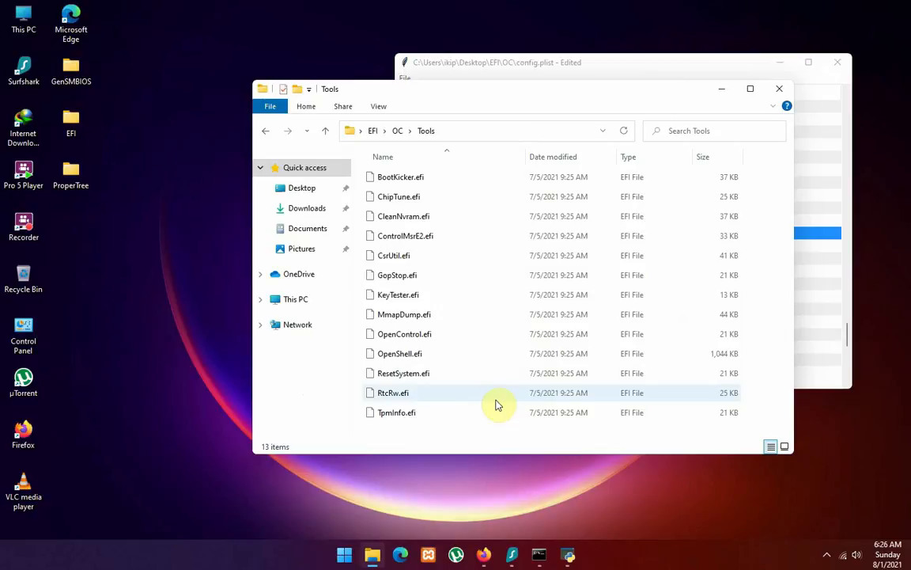
Delete every file in the Tools folder except CleanNvram.efi.
key(ctrl+a)
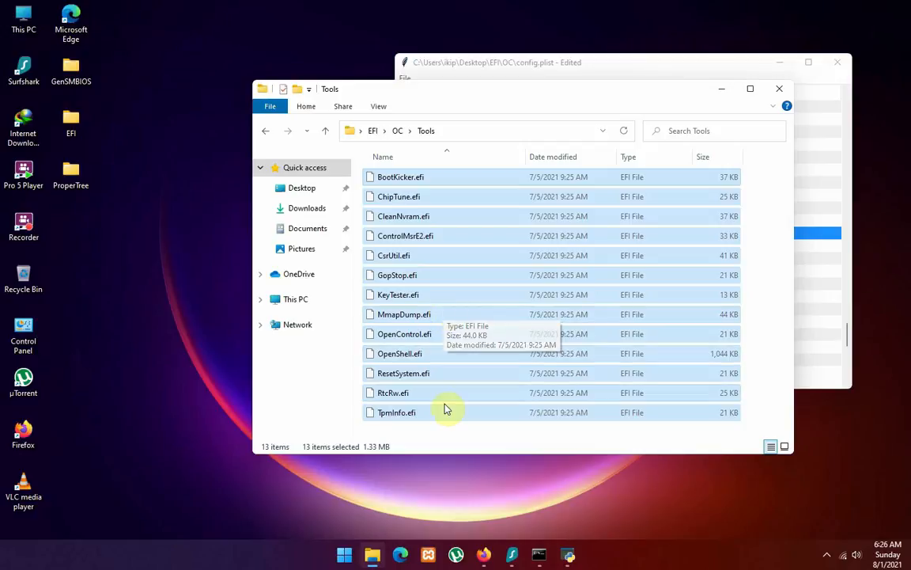
click(421, 420)
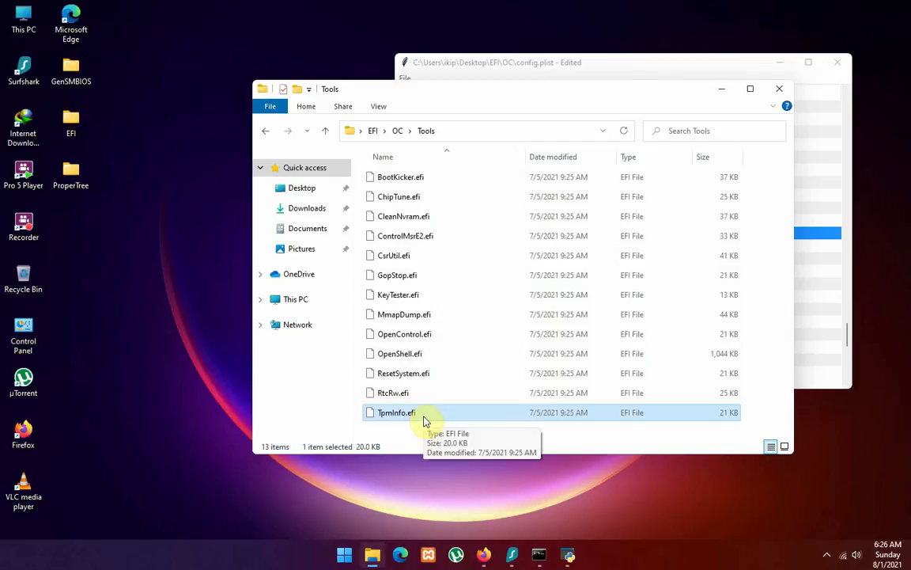
shift+click(416, 238)
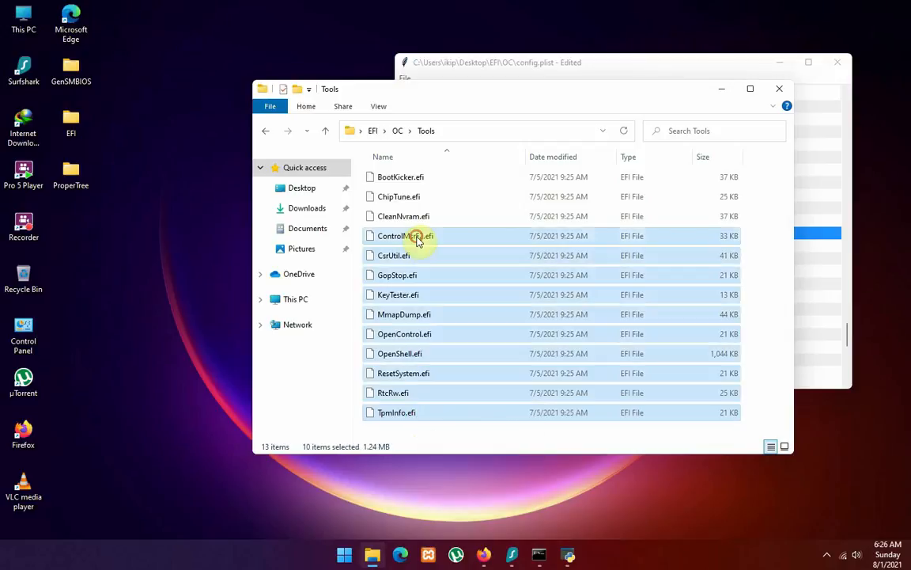
shift+click(417, 178)
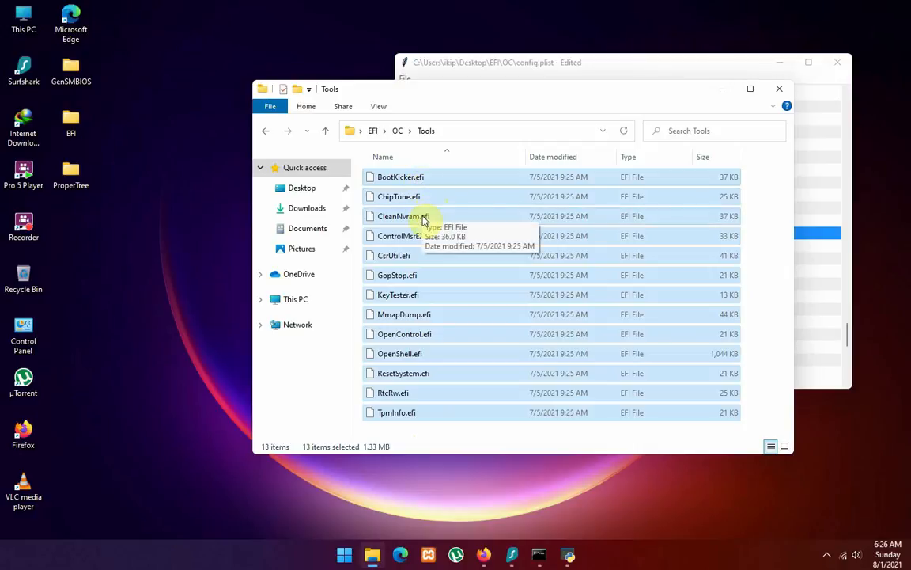
ctrl+click(423, 219)
right_click(418, 175)
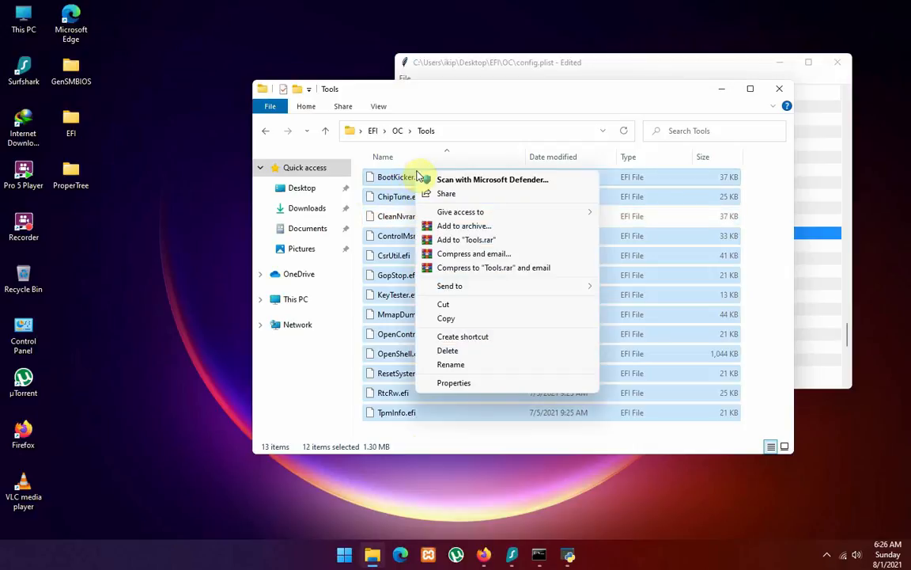
click(453, 353)
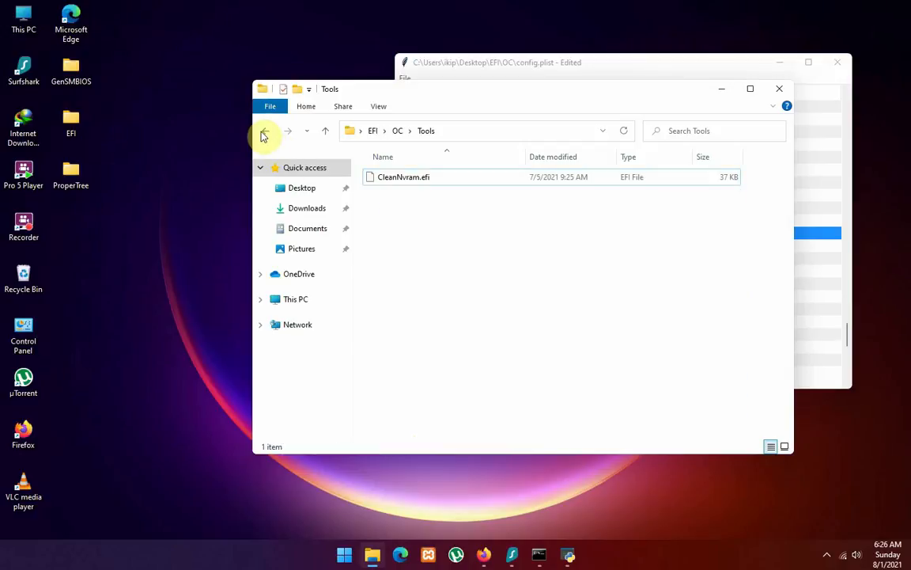
Open the OC > Drivers folder and delete AudioDxe.efi, CrScreenshotDxe.efi, HiiDatabase.efi and NvmExpressDxe.efi.
click(265, 131)
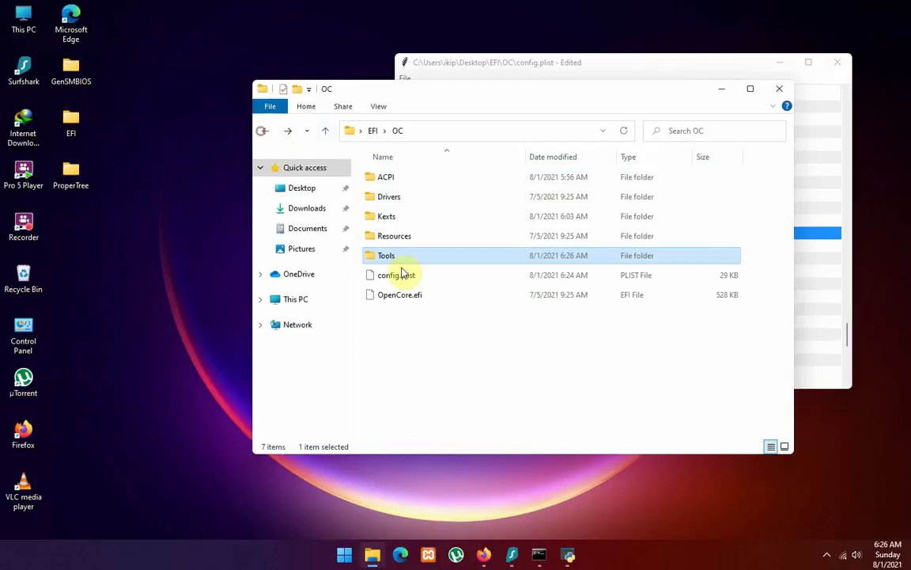
double_click(390, 197)
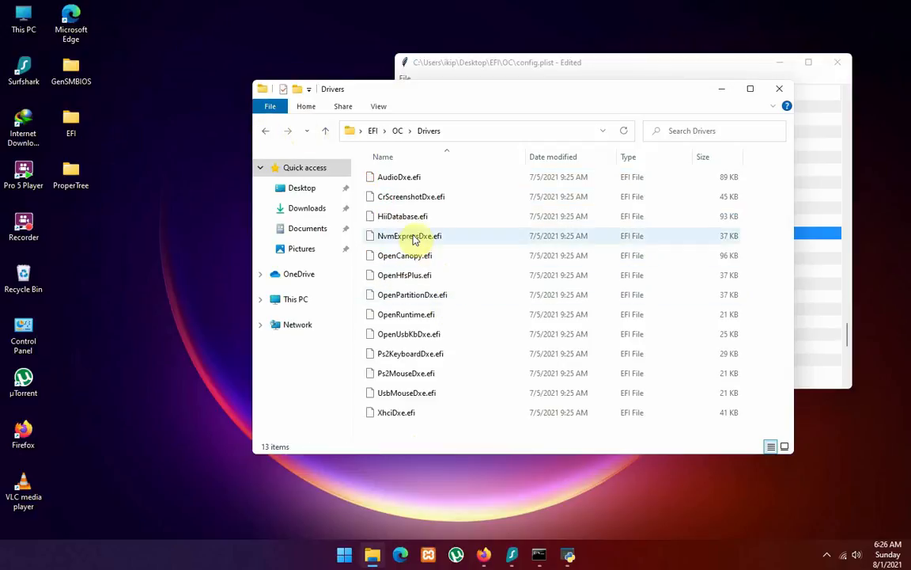
drag(744, 173, 714, 236)
right_click(417, 179)
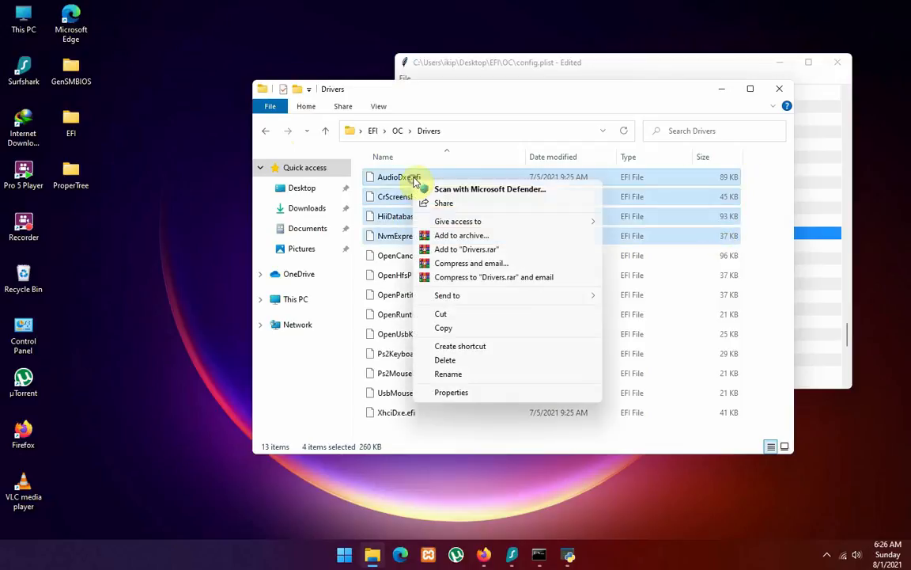
click(446, 360)
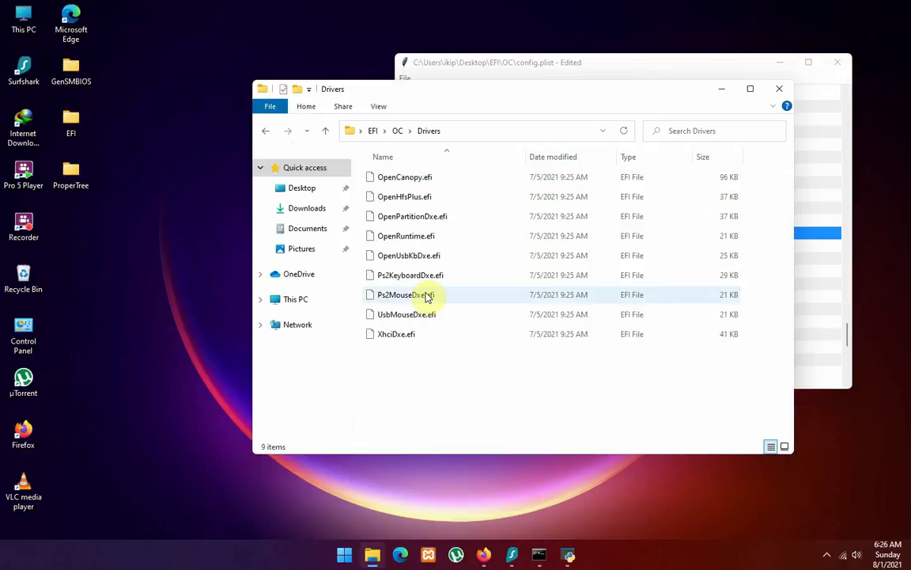
Delete the USB, PS2 and XhciDxe drivers plus OpenPartitionDxe.efi and OpenHfsPlus.efi, keeping only OpenCanopy.efi and OpenRuntime.efi in Drivers.
drag(397, 360, 410, 256)
right_click(412, 256)
click(443, 435)
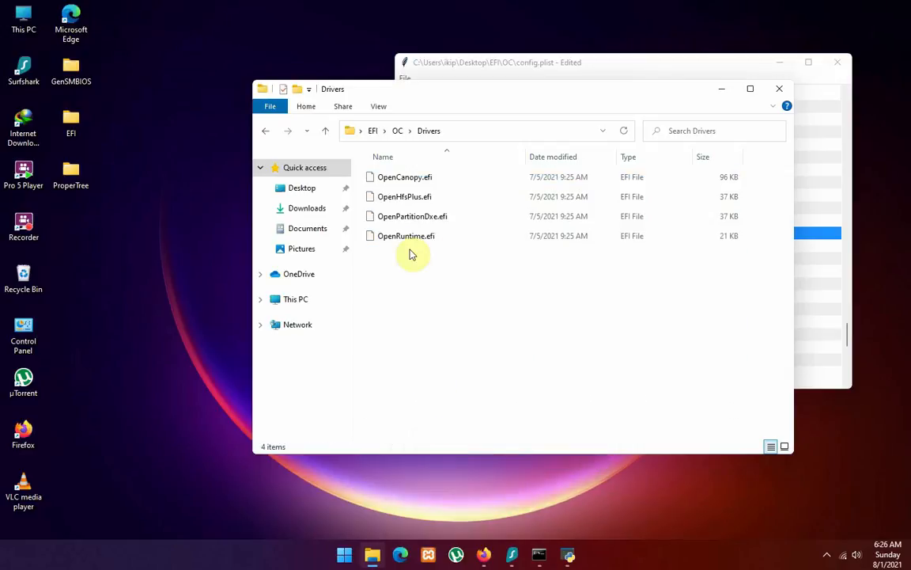
right_click(425, 216)
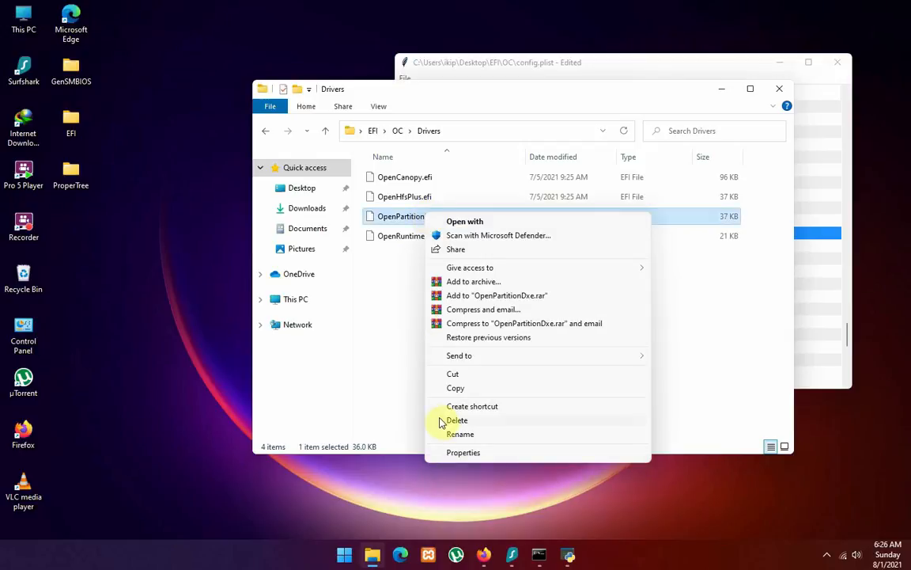
click(441, 422)
right_click(406, 198)
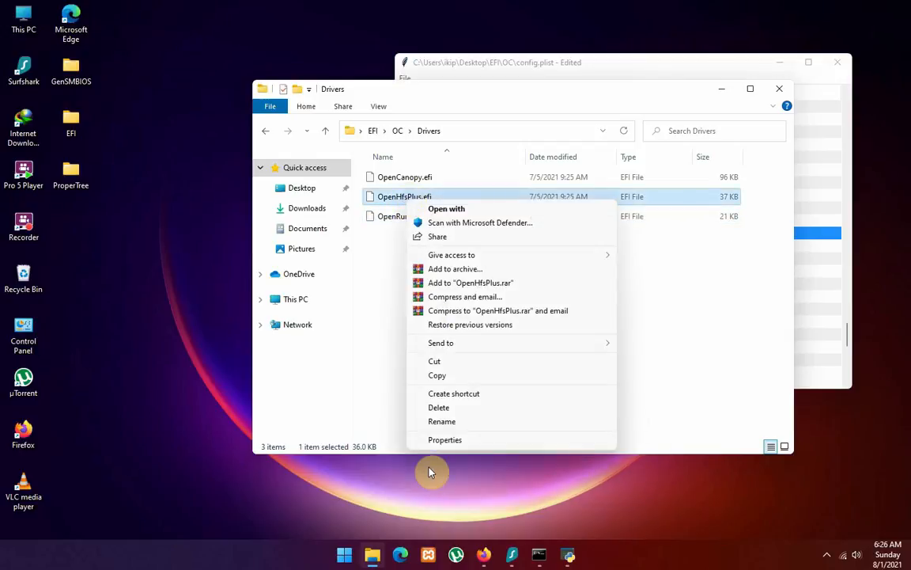
click(441, 407)
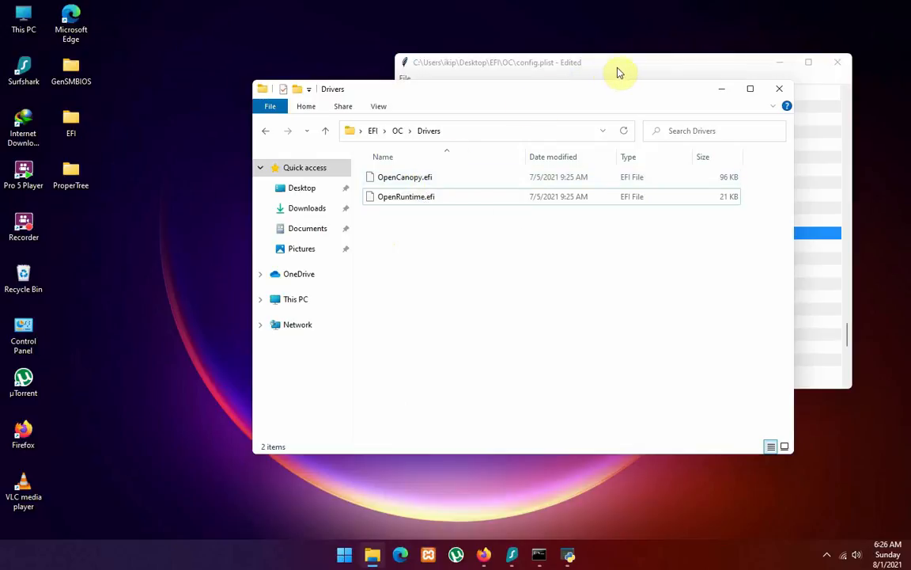
Arrange the Drivers folder window beside the config.plist window and bring config.plist to the front.
drag(604, 96, 616, 146)
click(398, 226)
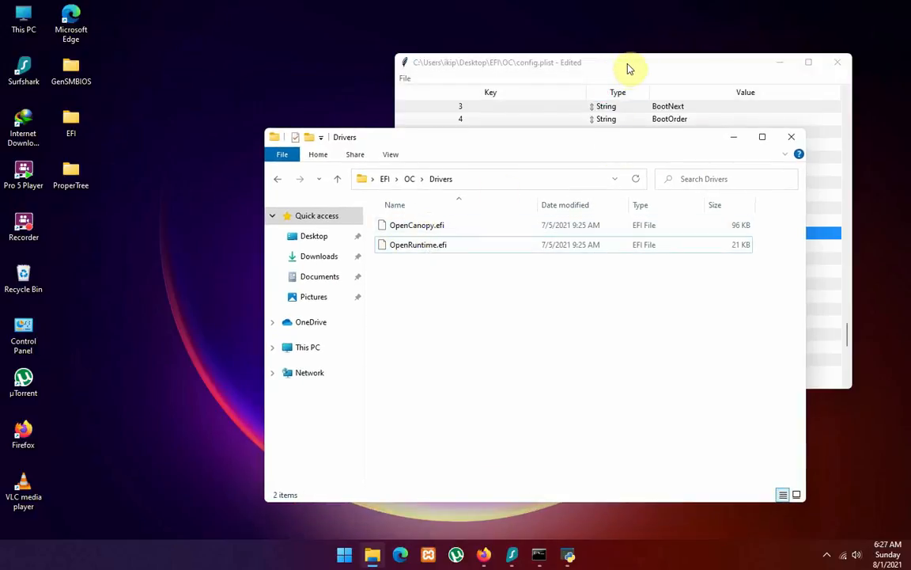
drag(629, 68, 644, 91)
click(350, 142)
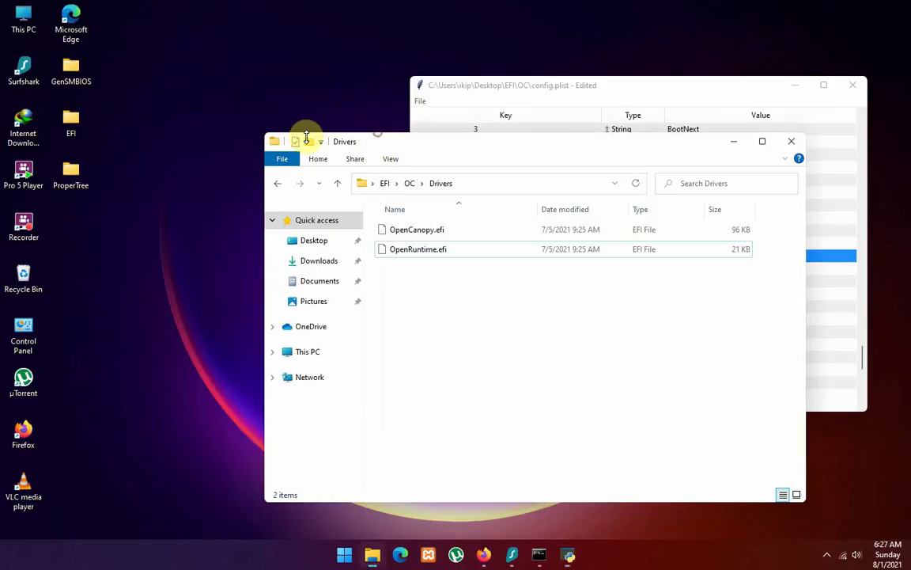
drag(437, 146, 256, 131)
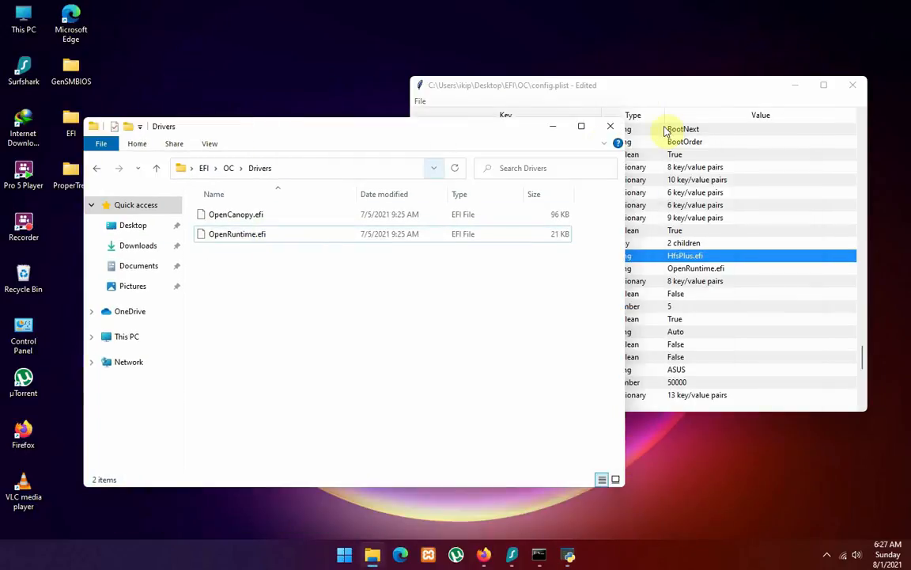
click(655, 92)
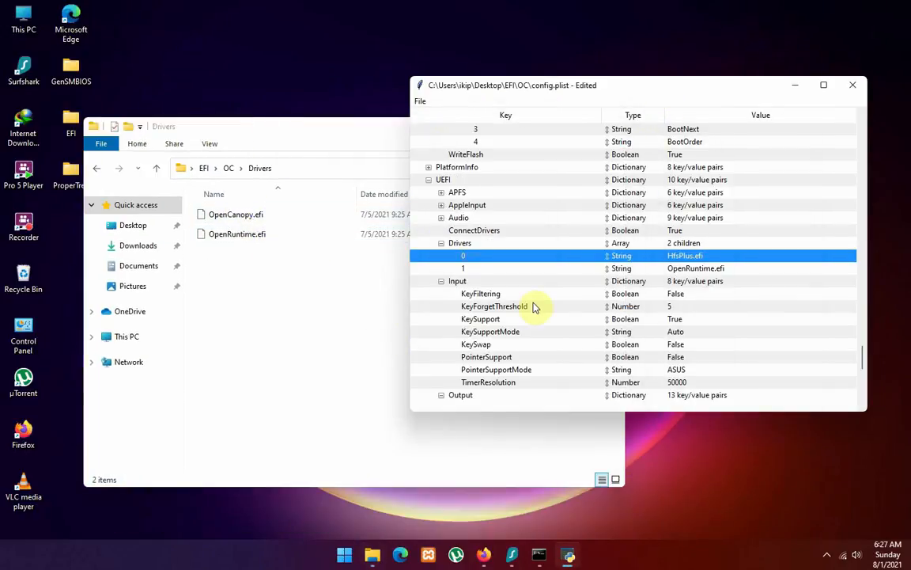
Add a new child entry under UEFI > Drivers in config.plist.
right_click(469, 248)
click(599, 248)
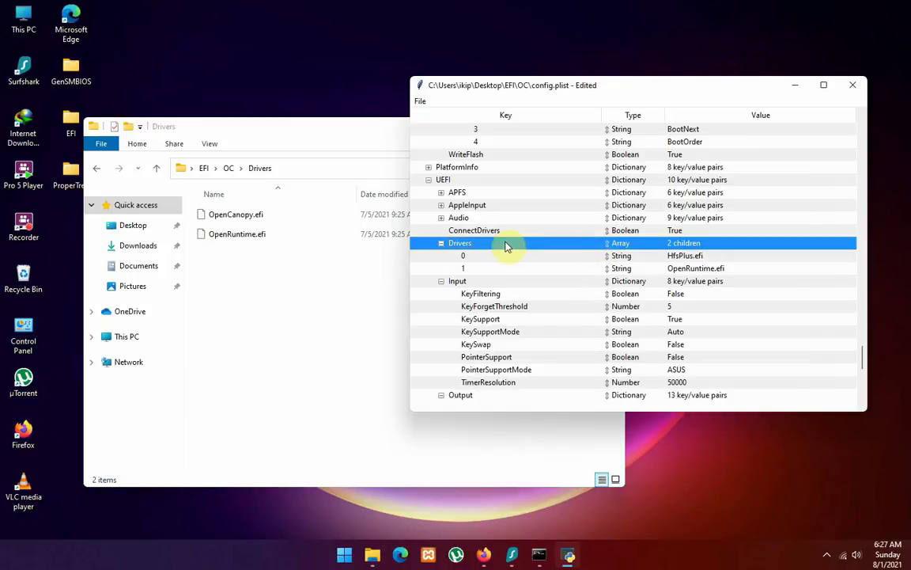
right_click(506, 246)
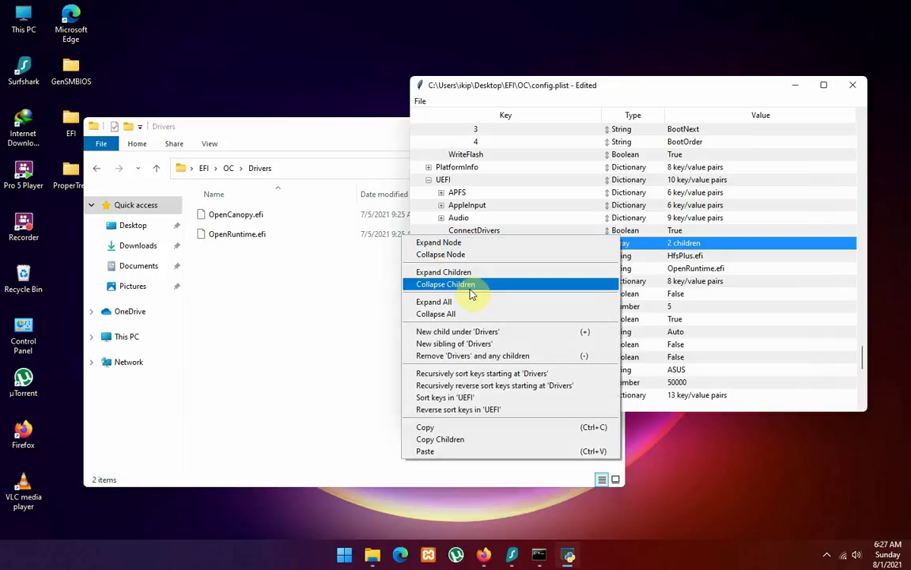
click(488, 333)
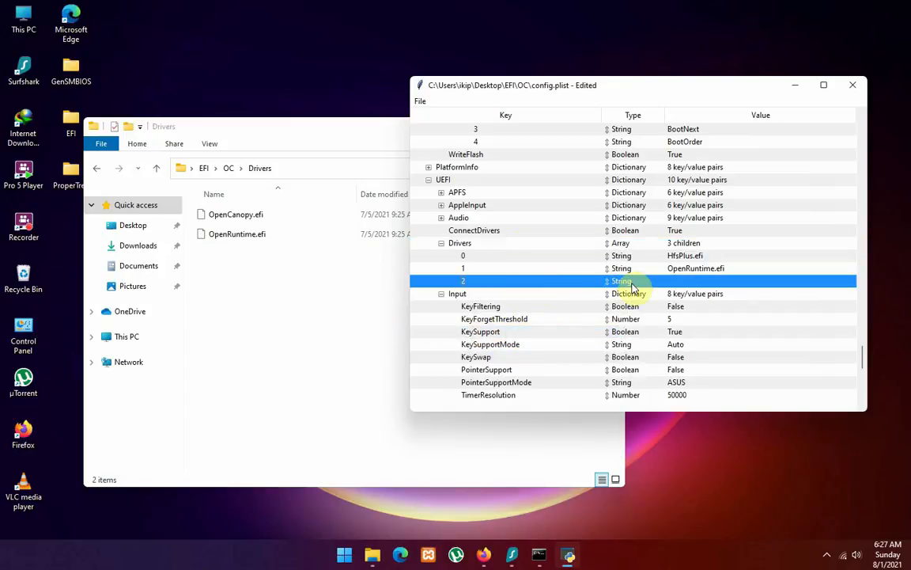
Set the new Drivers entry 2 to OpenCanopy.efi, copying the file's name from the EFI Drivers folder.
double_click(683, 283)
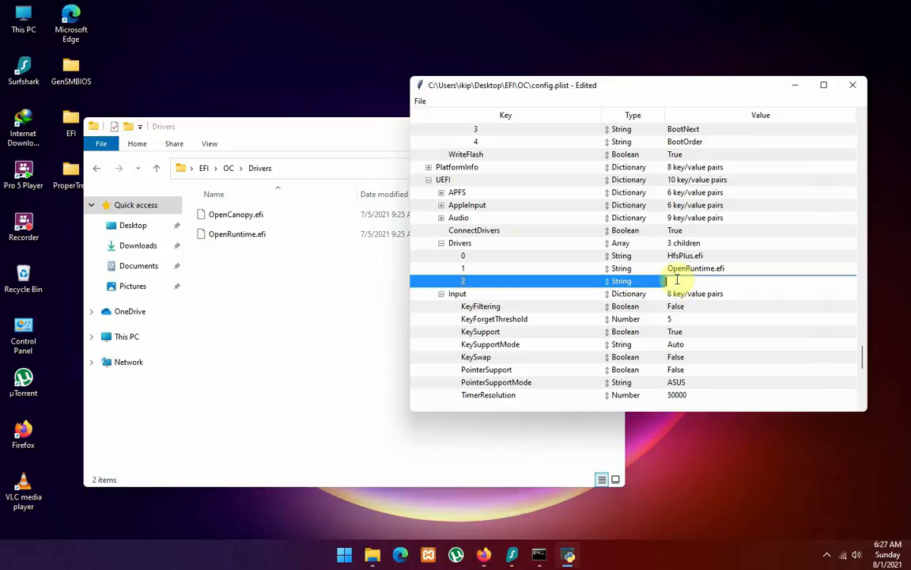
right_click(247, 217)
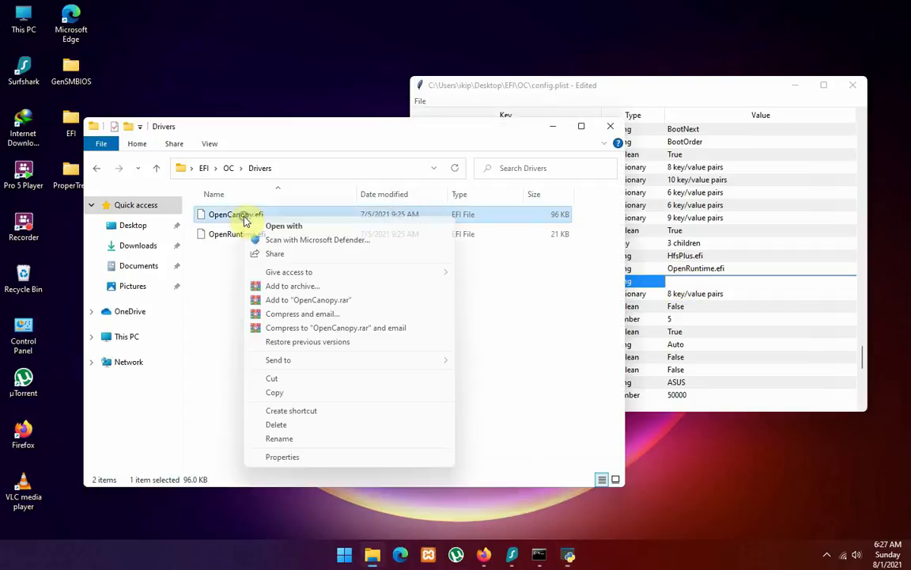
click(277, 439)
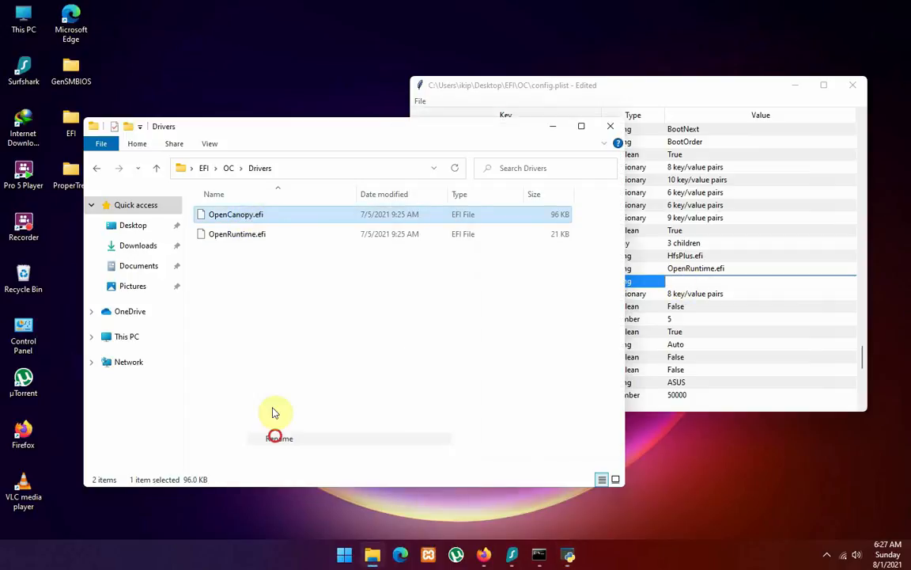
right_click(216, 218)
click(250, 259)
click(330, 253)
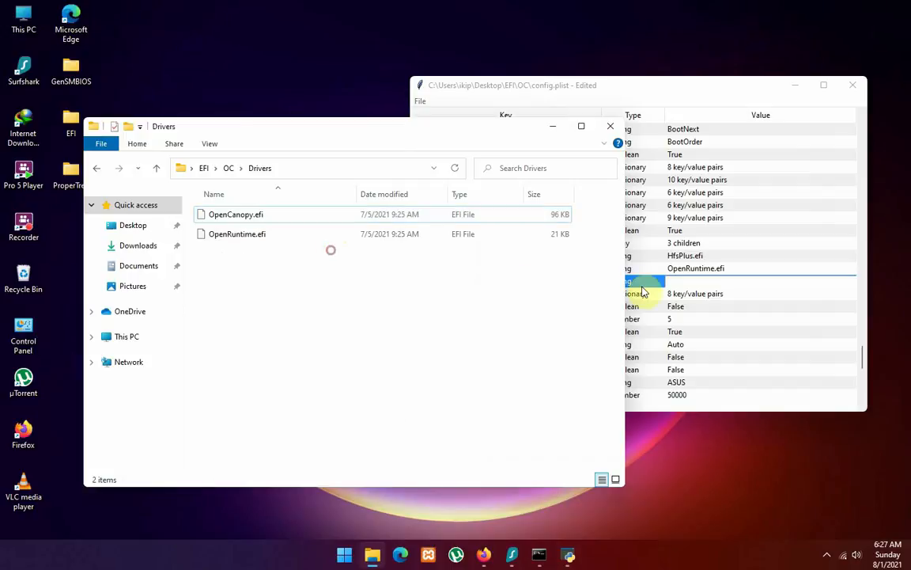
click(686, 281)
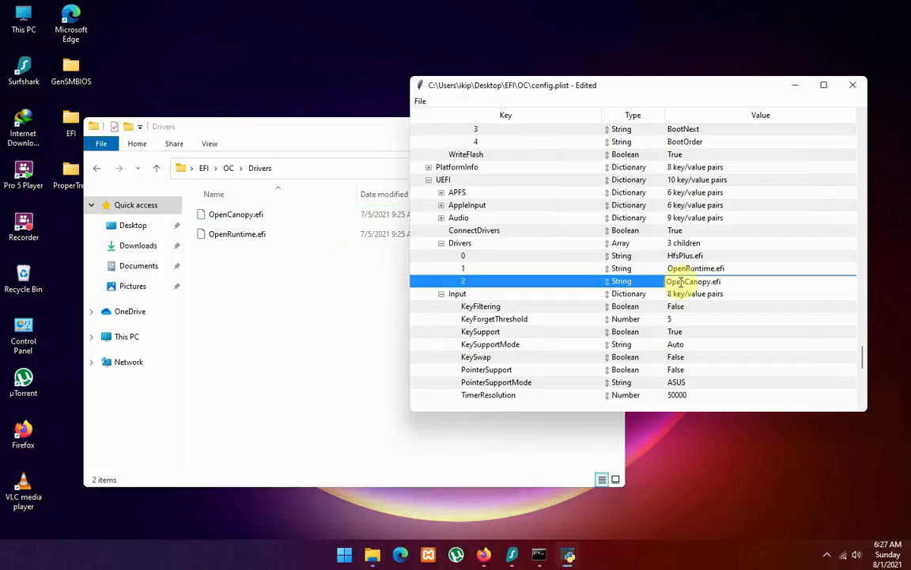
key(Return)
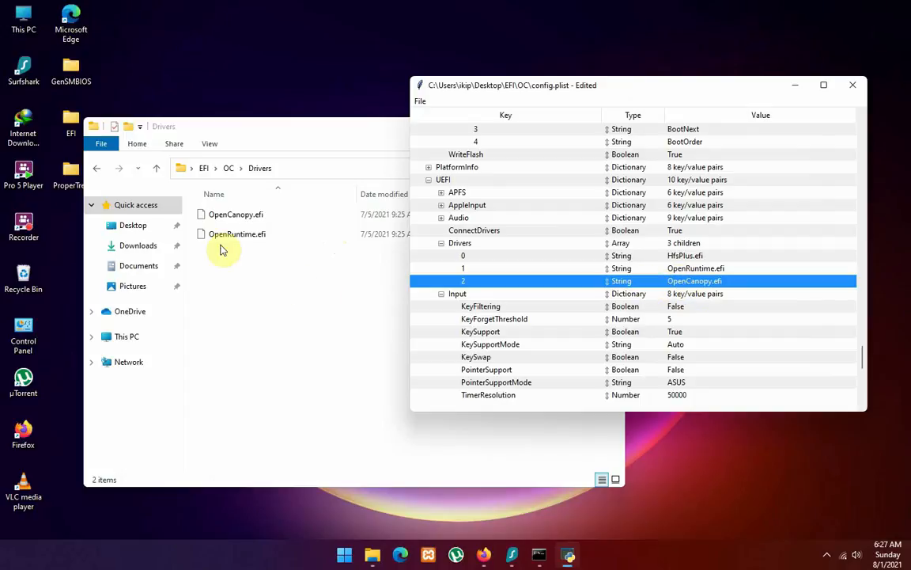
Go to Downloads > Compressed and extract the OcBinaryData-master archive into its own folder.
click(96, 168)
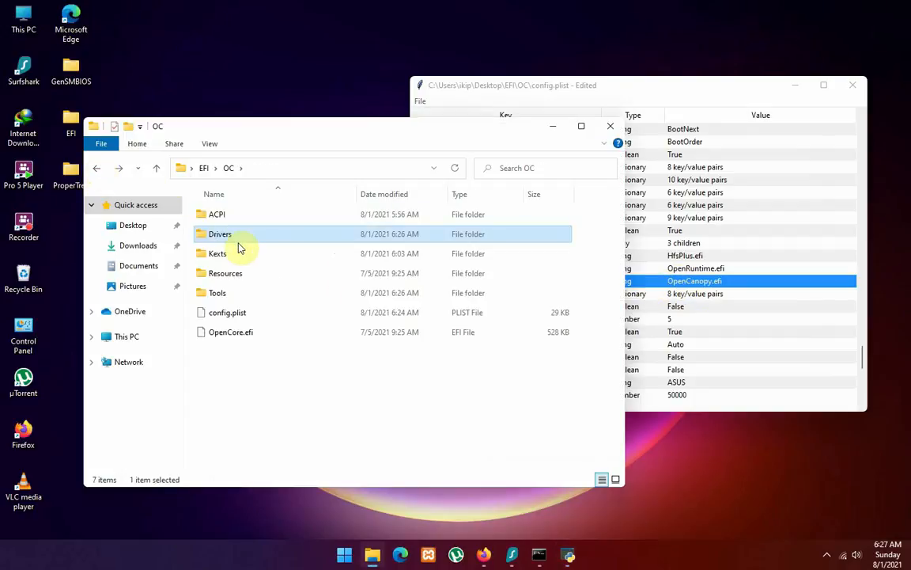
double_click(235, 237)
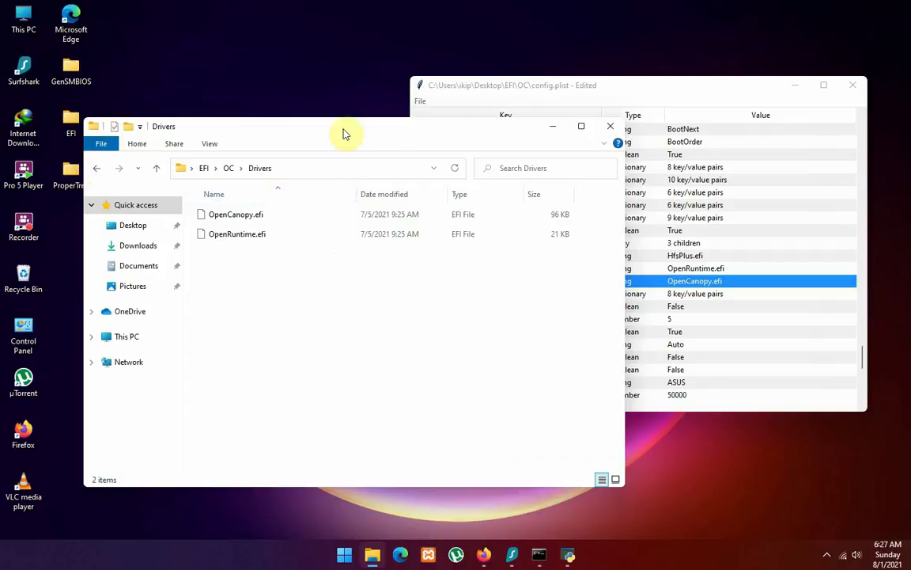
drag(345, 133, 445, 168)
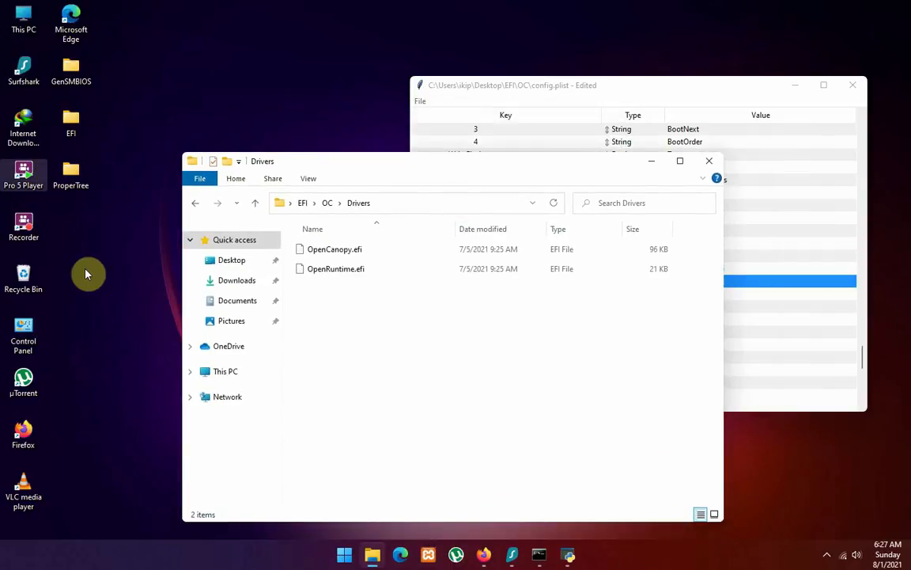
click(237, 282)
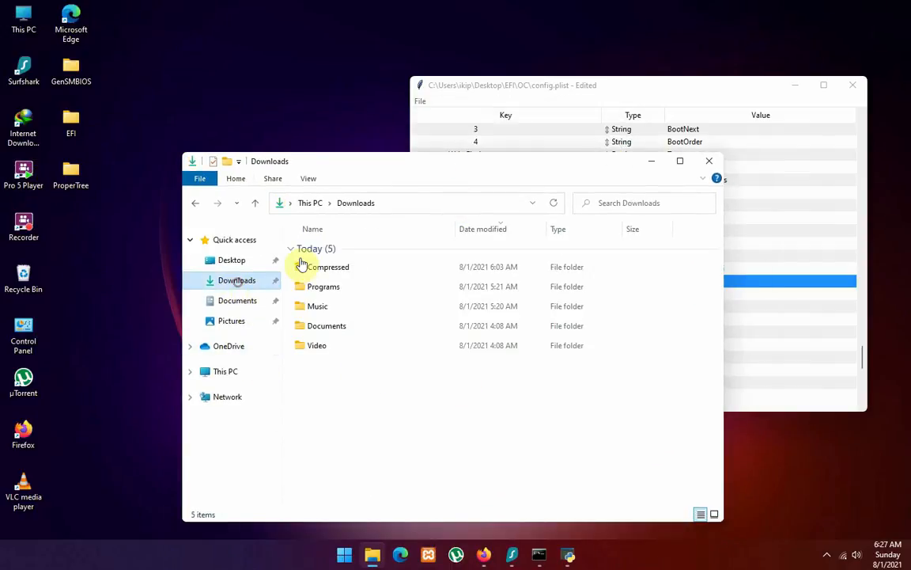
double_click(334, 269)
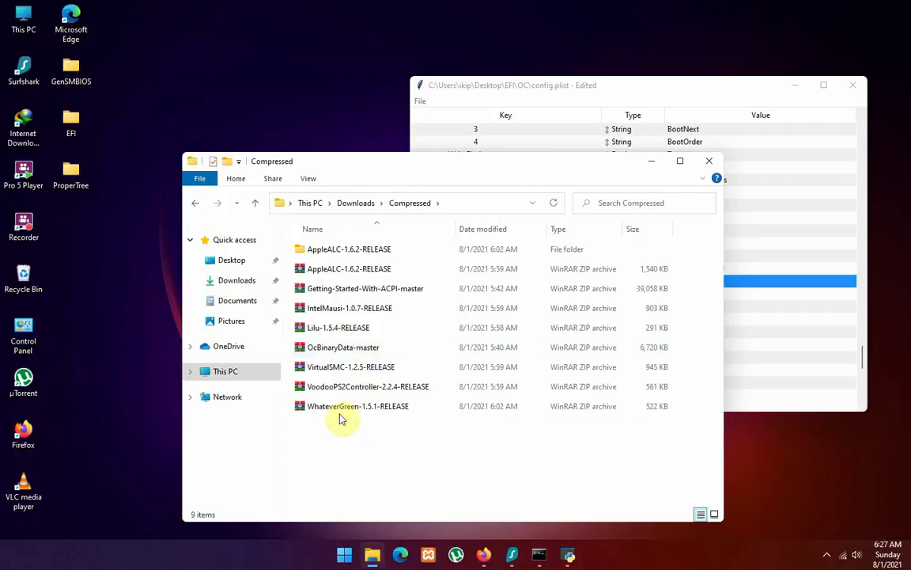
right_click(327, 355)
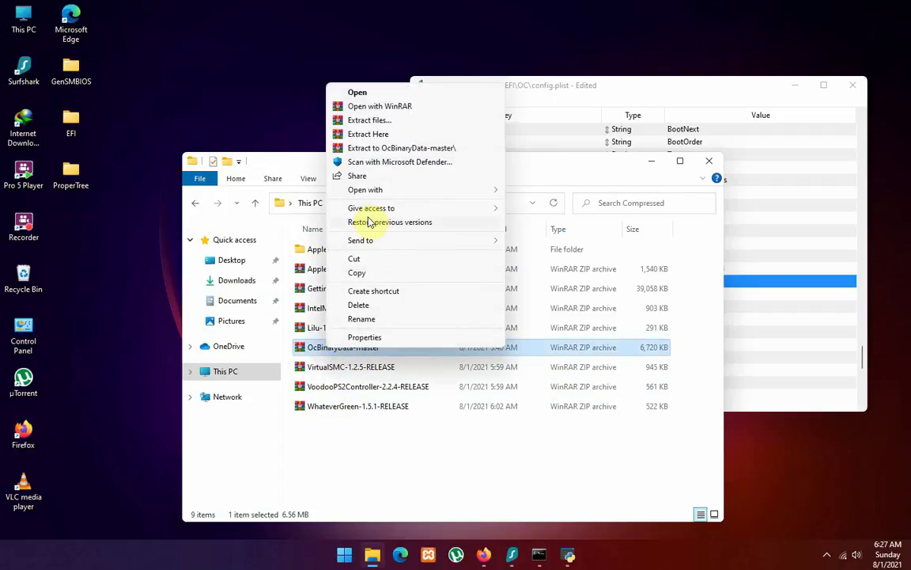
click(376, 148)
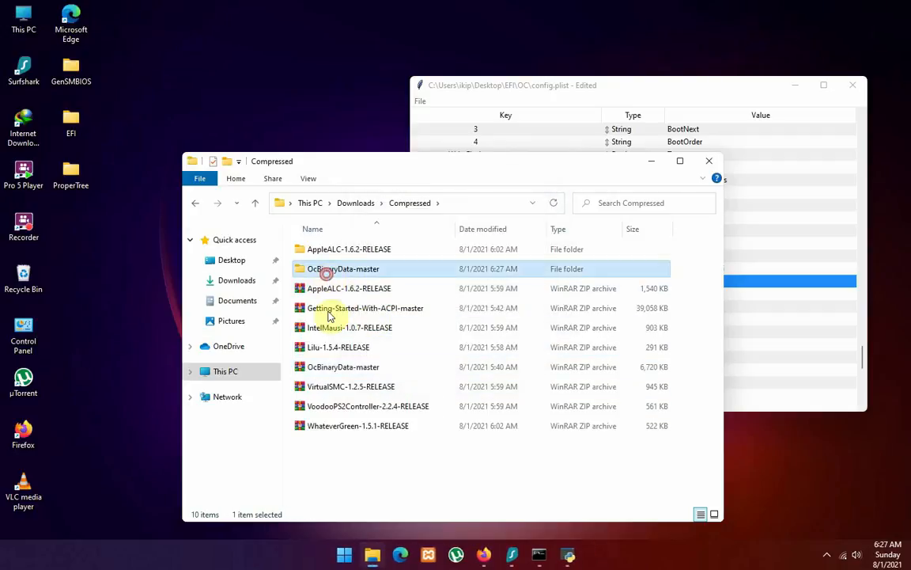
Open the Drivers folder inside the extracted OcBinaryData-master folder and copy HfsPlus.efi.
double_click(325, 268)
click(331, 250)
double_click(331, 250)
double_click(321, 250)
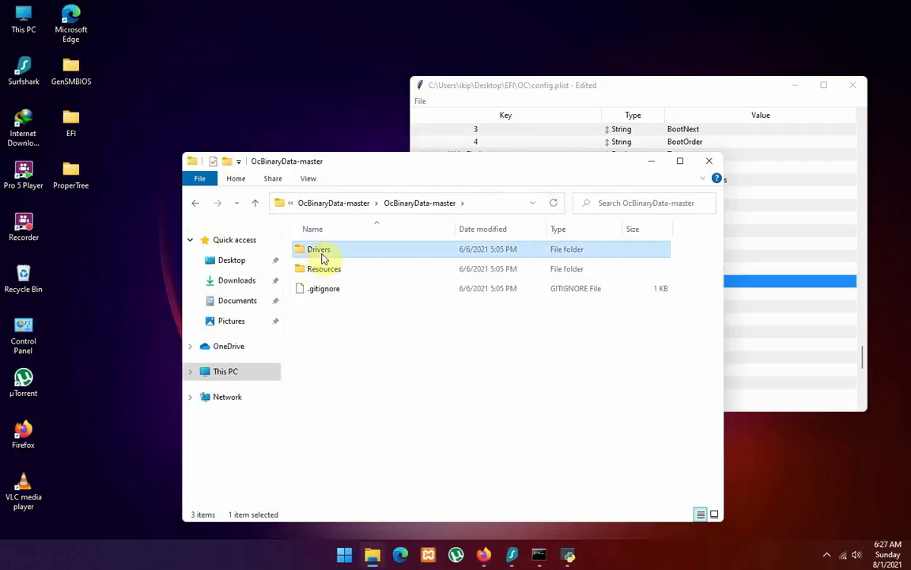
drag(374, 163, 393, 145)
click(342, 272)
right_click(342, 273)
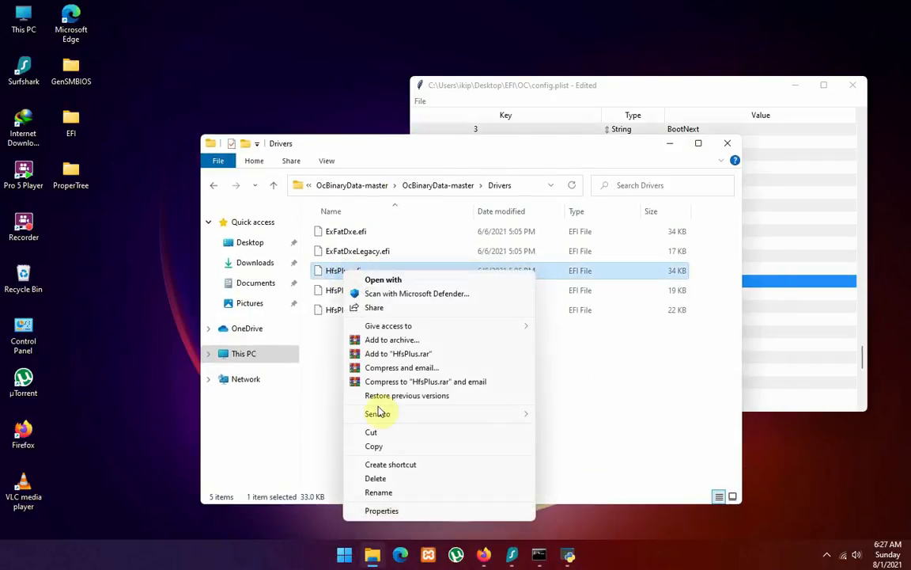
click(374, 447)
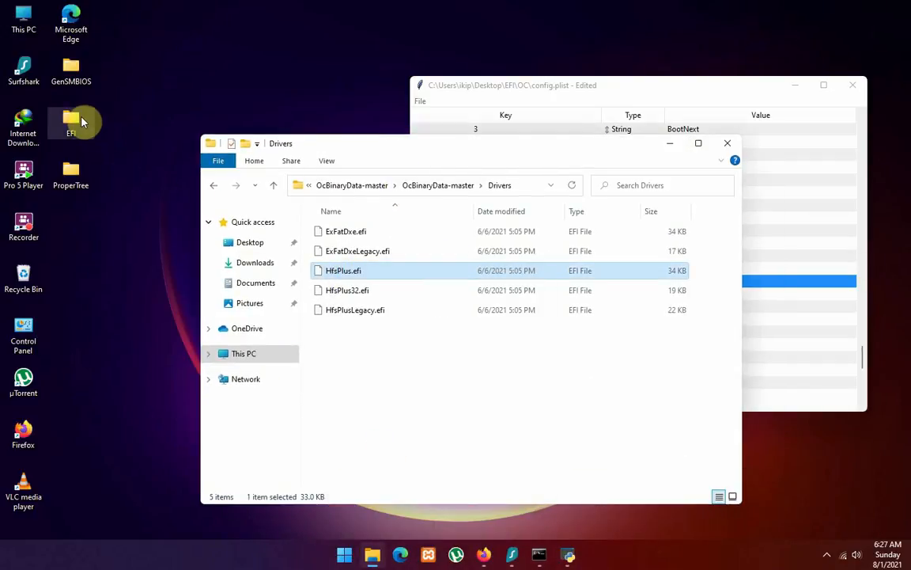
Open EFI > OC > Drivers from the desktop and paste HfsPlus.efi there.
click(84, 118)
key(Return)
double_click(346, 266)
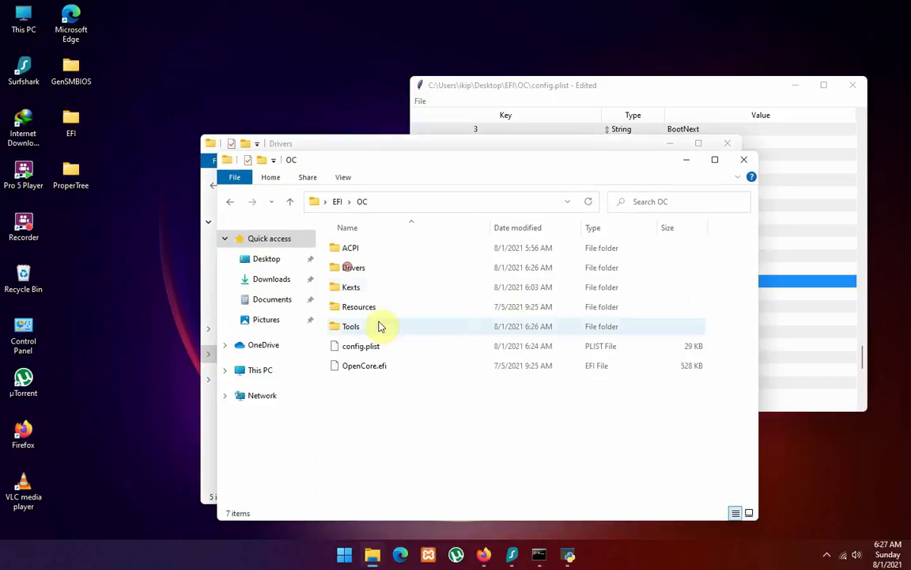
double_click(356, 269)
right_click(384, 324)
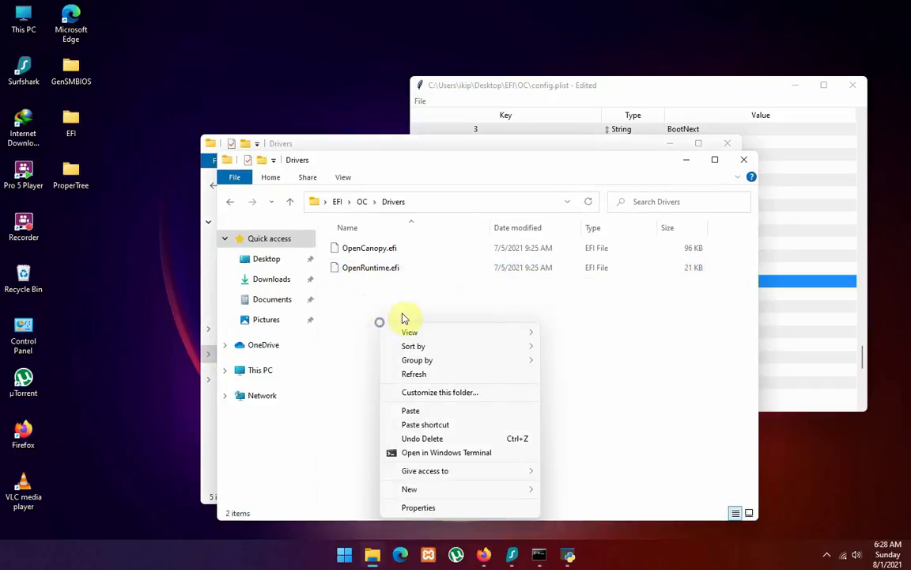
click(414, 411)
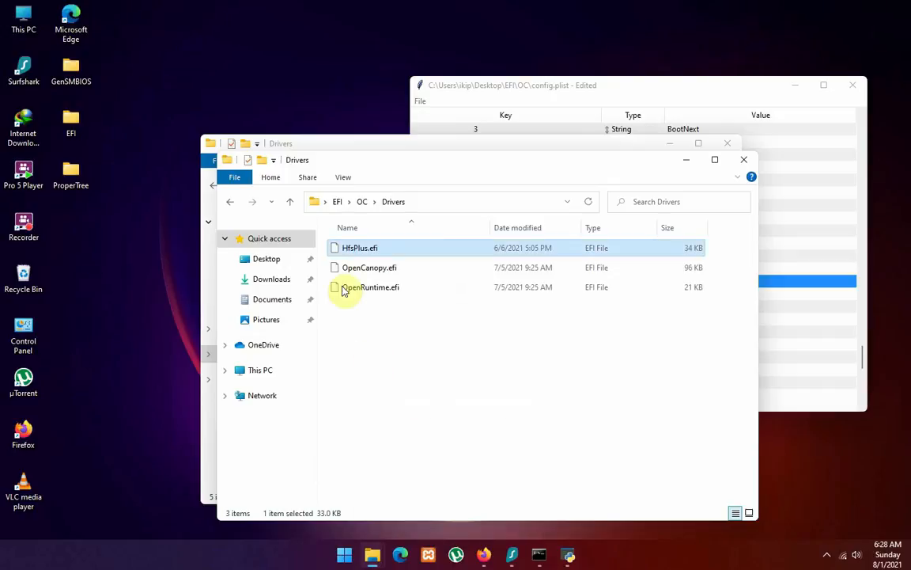
Close the EFI folder window and the OcBinaryData-master Drivers window.
click(231, 201)
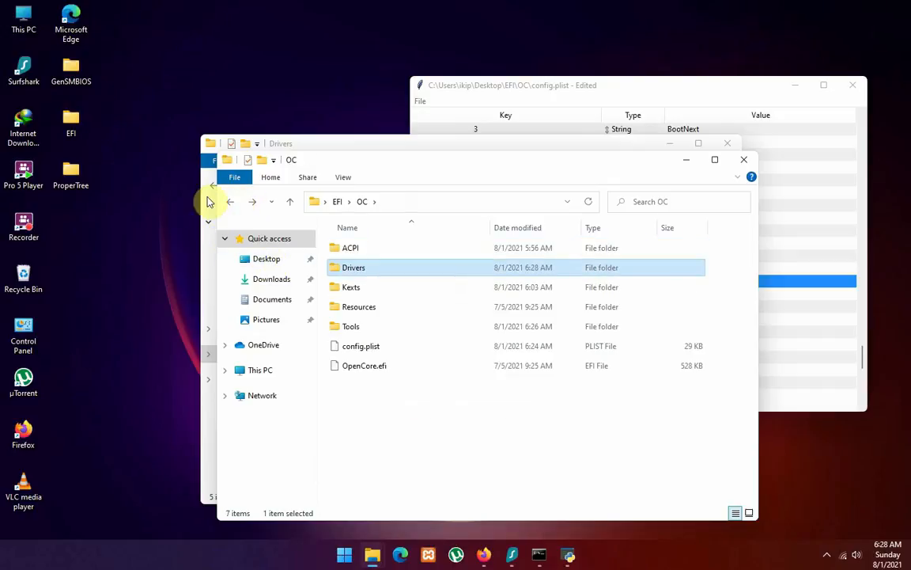
click(240, 201)
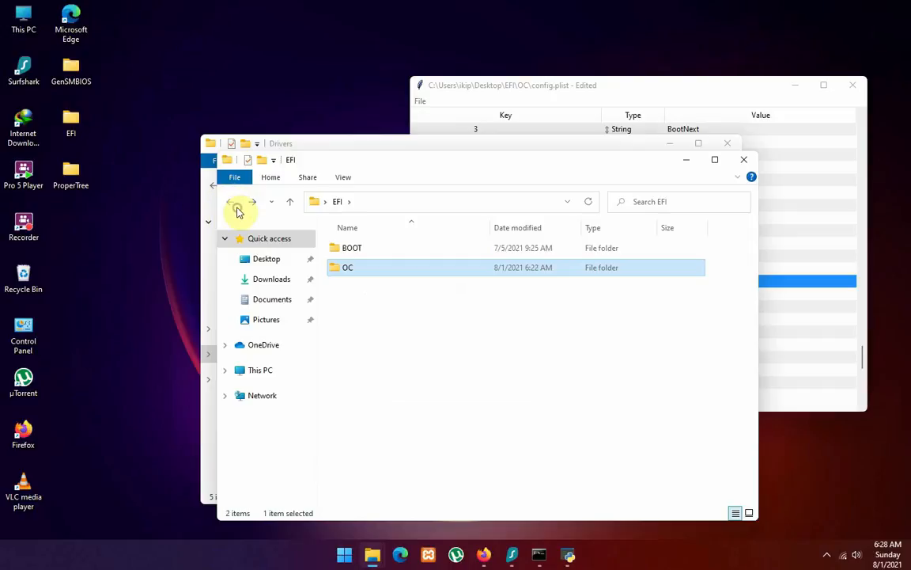
drag(616, 162, 477, 194)
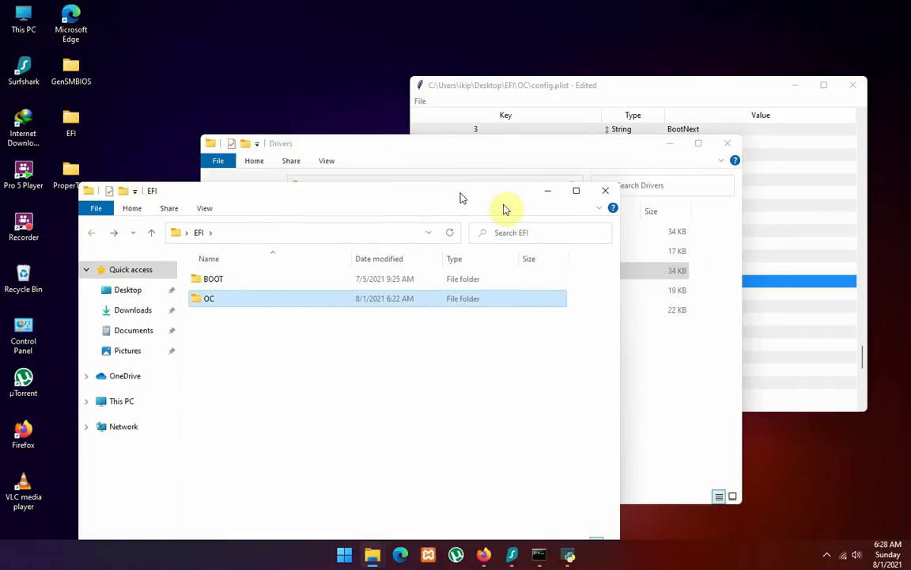
click(604, 193)
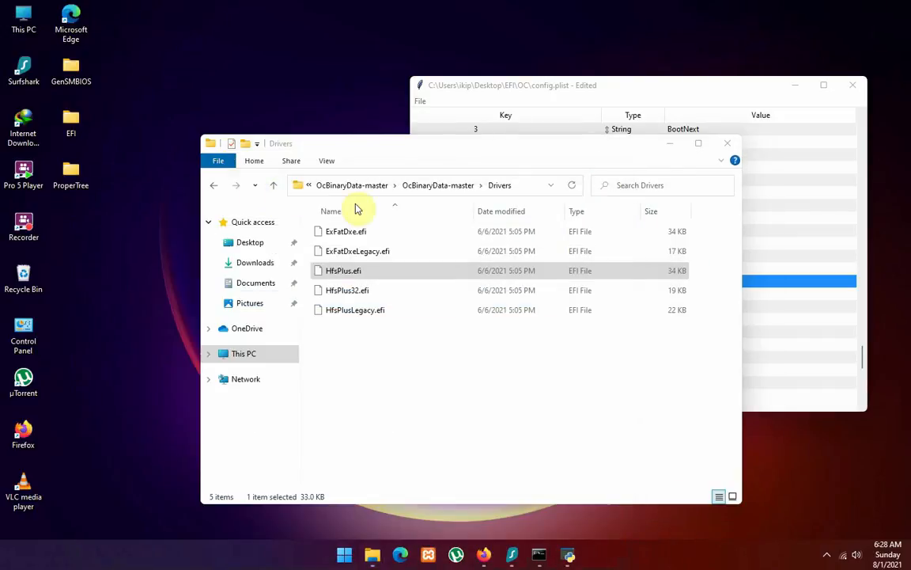
click(727, 144)
Switch to the OpenCore Install Guide in Firefox and read the Comet Lake UEFI instructions from Drivers to APFS.
click(484, 555)
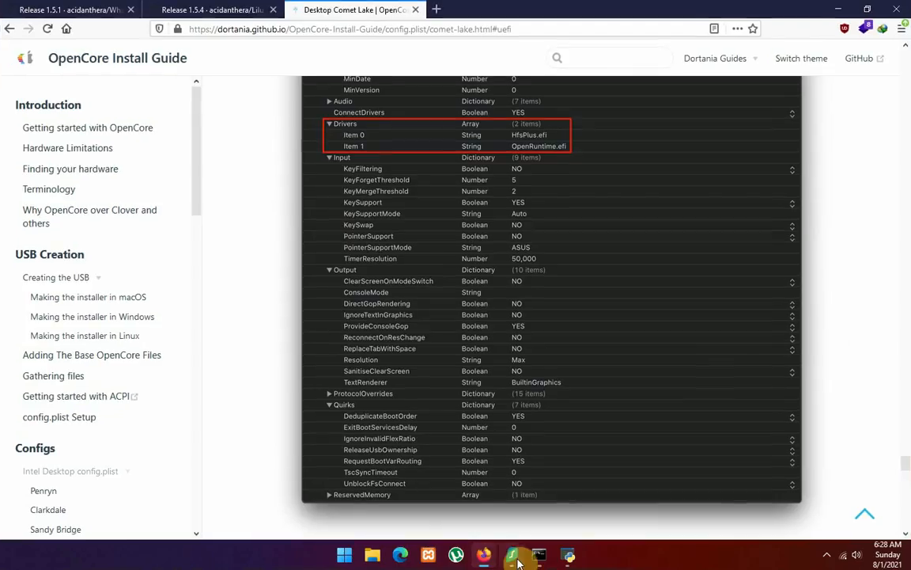
scroll(414, 308, up, 3)
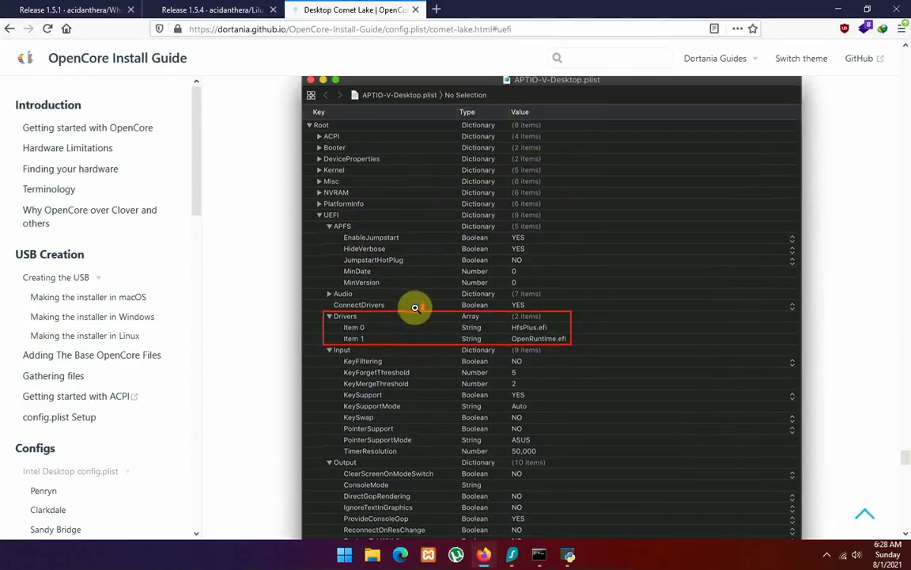
scroll(414, 308, down, 6)
scroll(417, 312, down, 3)
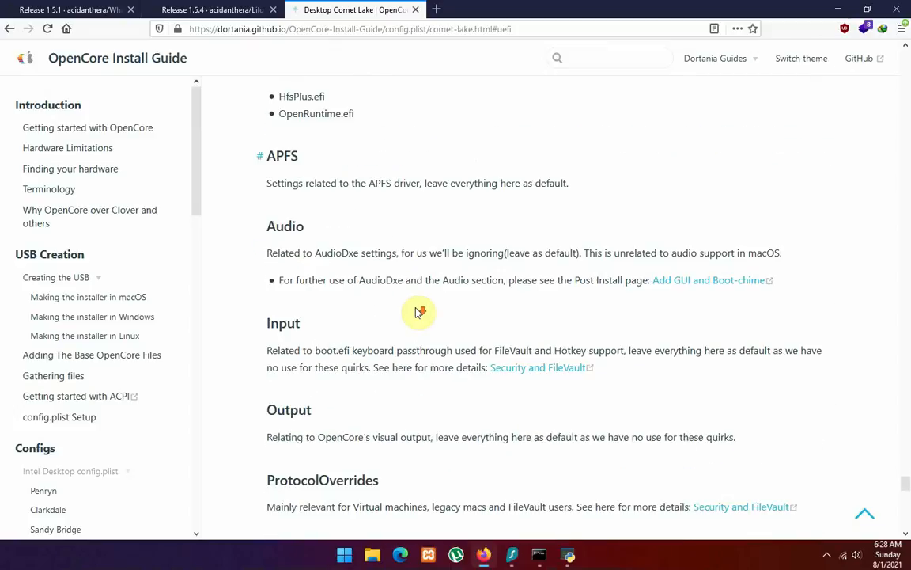
scroll(417, 312, down, 1)
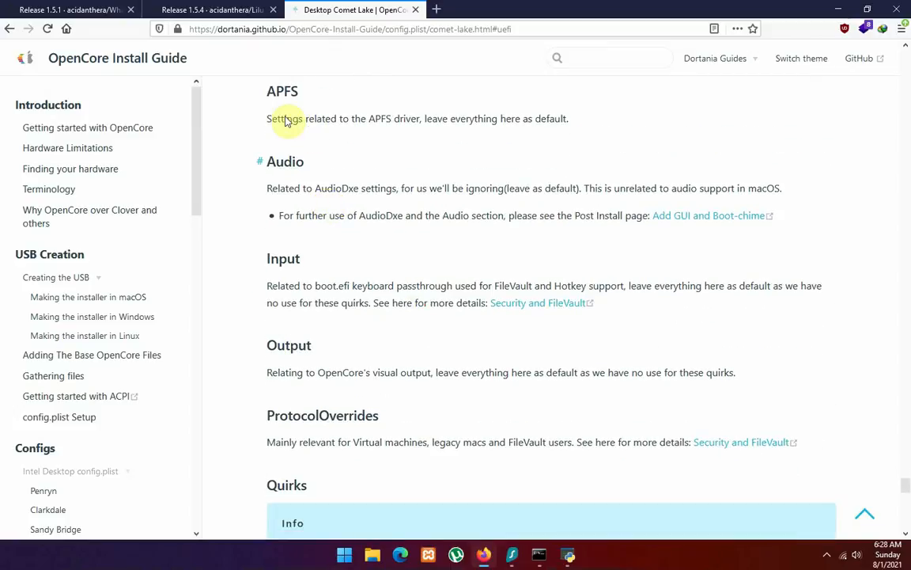
drag(269, 117, 420, 122)
Switch back to config.plist in ProperTree, collapse Drivers, and check the UEFI > APFS settings against the guide before collapsing them.
click(569, 554)
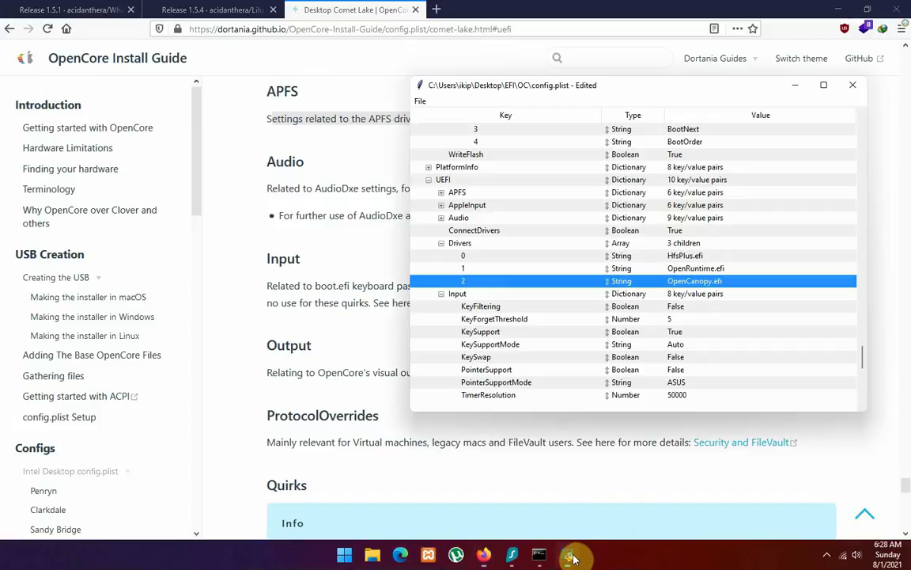
click(441, 242)
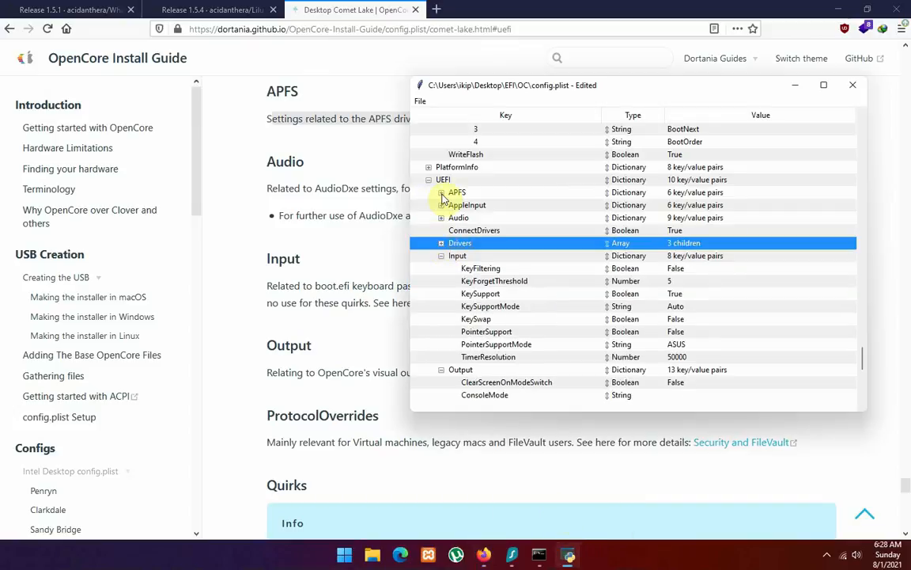
click(442, 193)
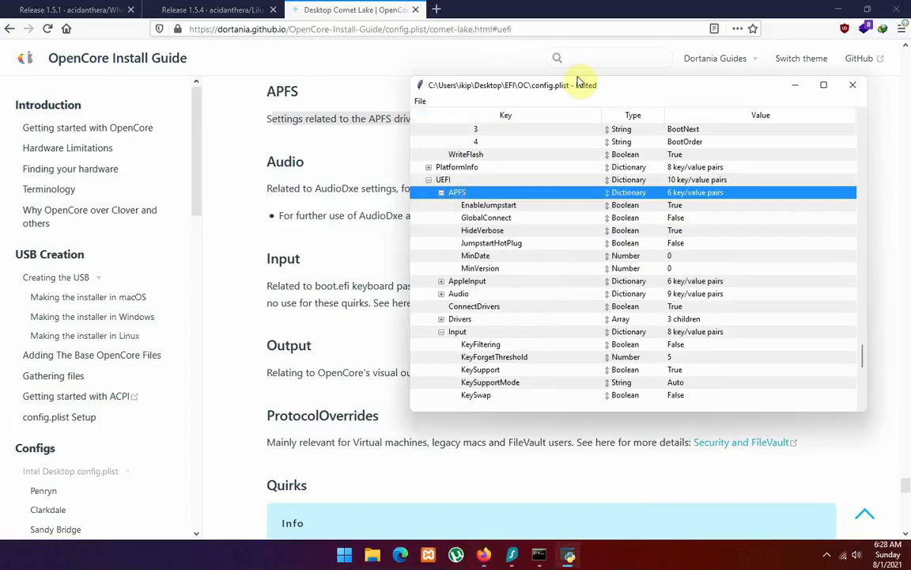
drag(583, 82, 560, 188)
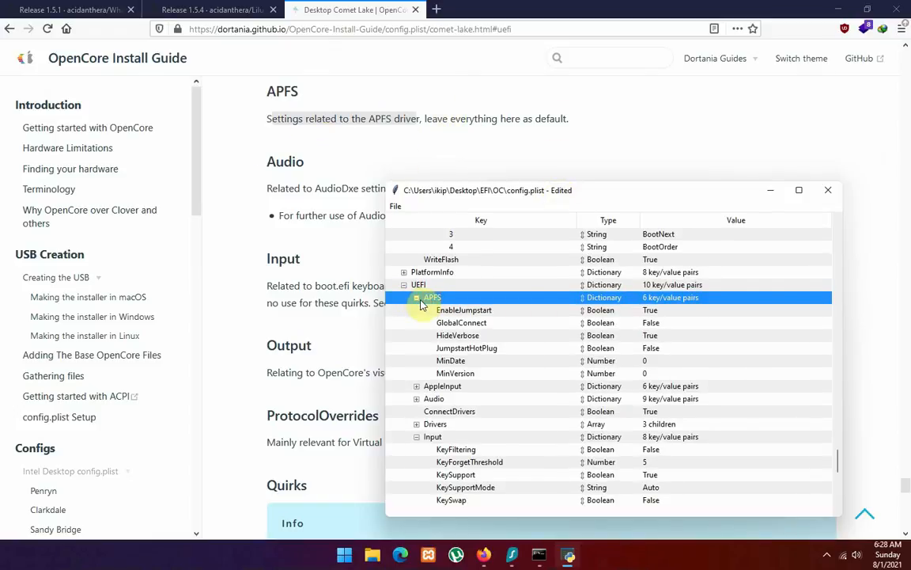
click(416, 297)
drag(645, 194, 663, 114)
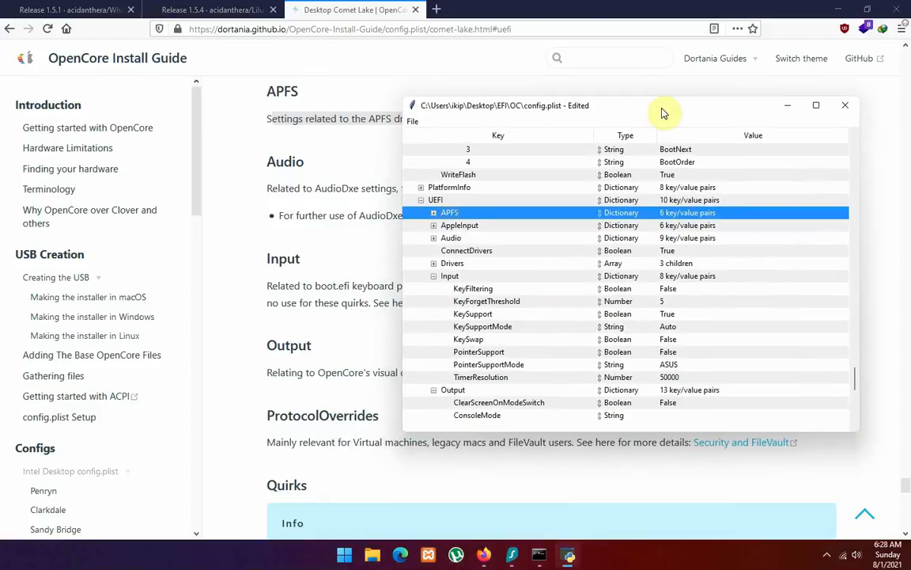
Read the guide's UEFI notes from Input through ProtocolOverrides to Quirks in Firefox.
click(327, 283)
drag(303, 286, 643, 287)
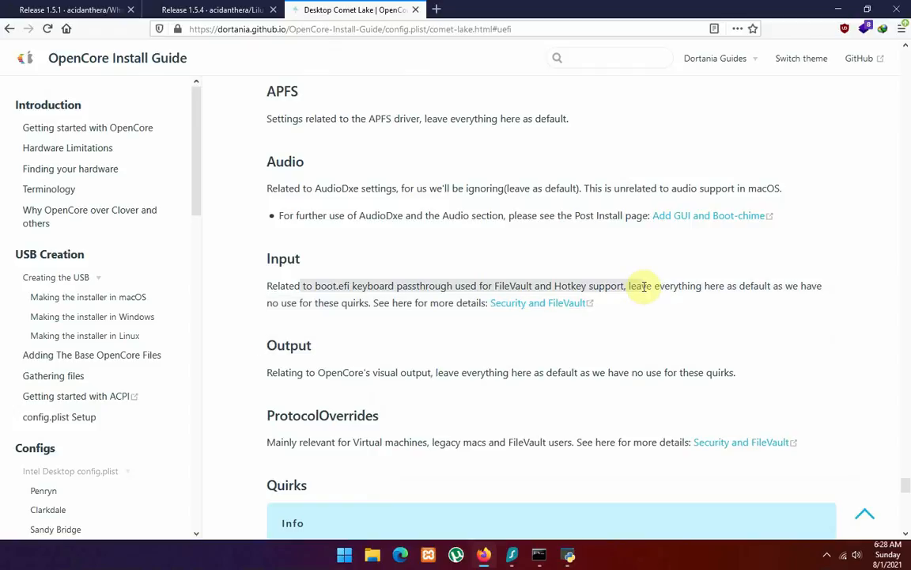
click(348, 301)
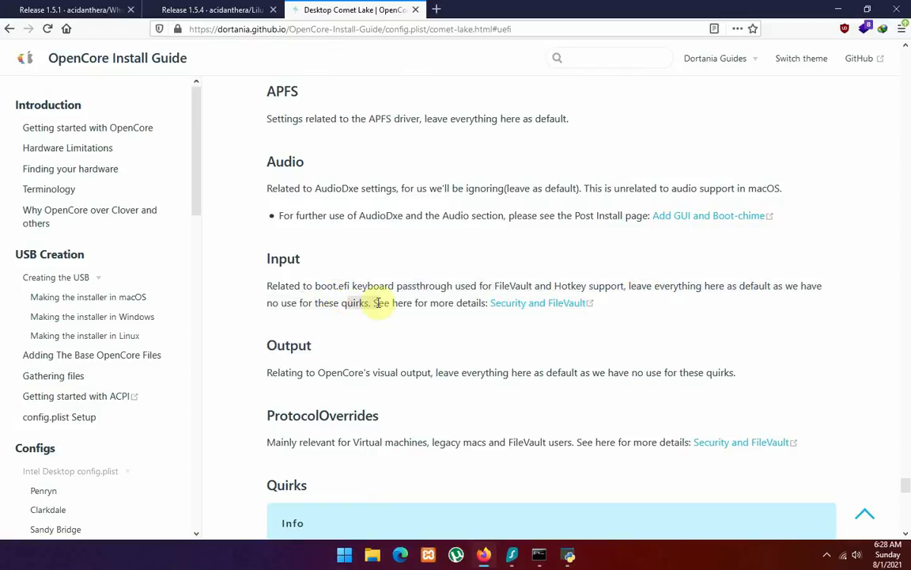
scroll(396, 309, down, 3)
scroll(398, 309, down, 4)
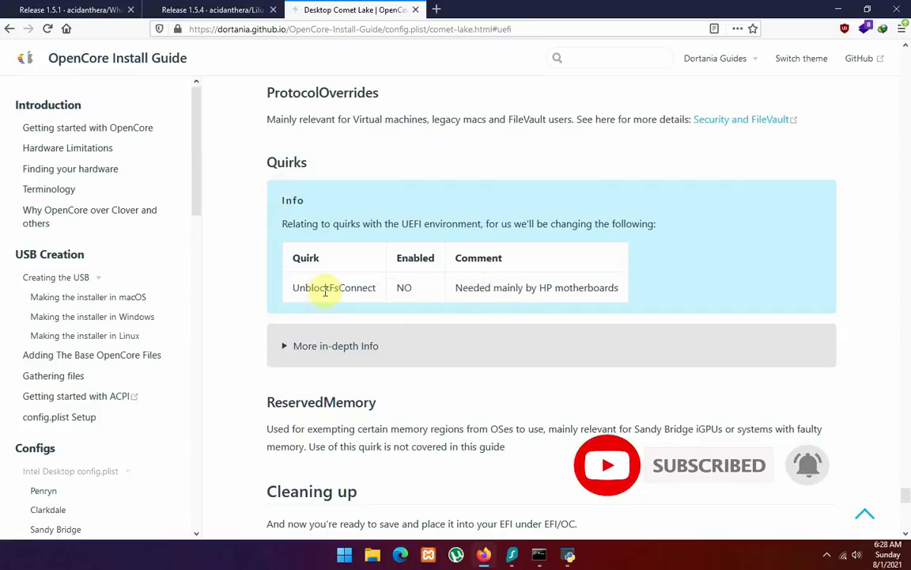
Switch back to config.plist in ProperTree and collapse Input, Output and ProtocolOverrides under UEFI.
key(alt+Tab)
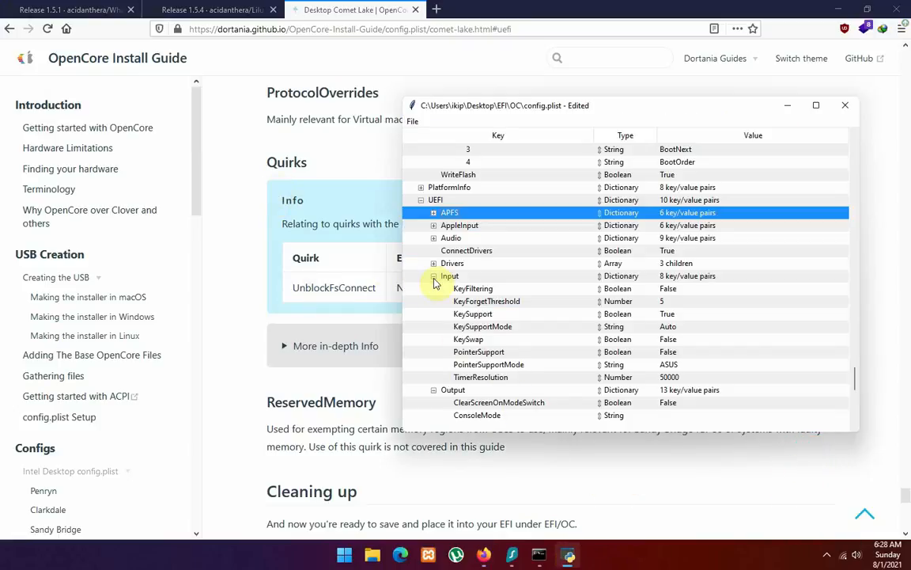
click(433, 276)
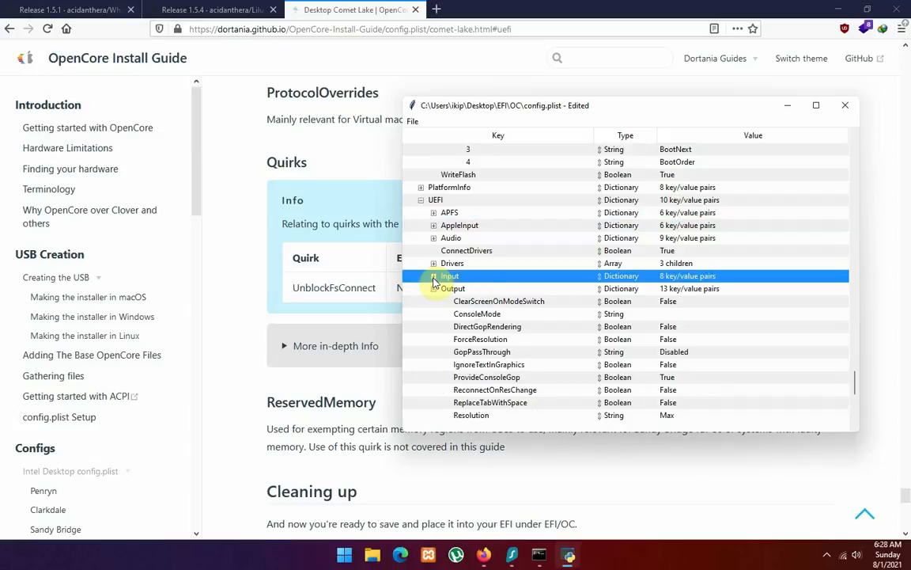
click(433, 277)
click(433, 277)
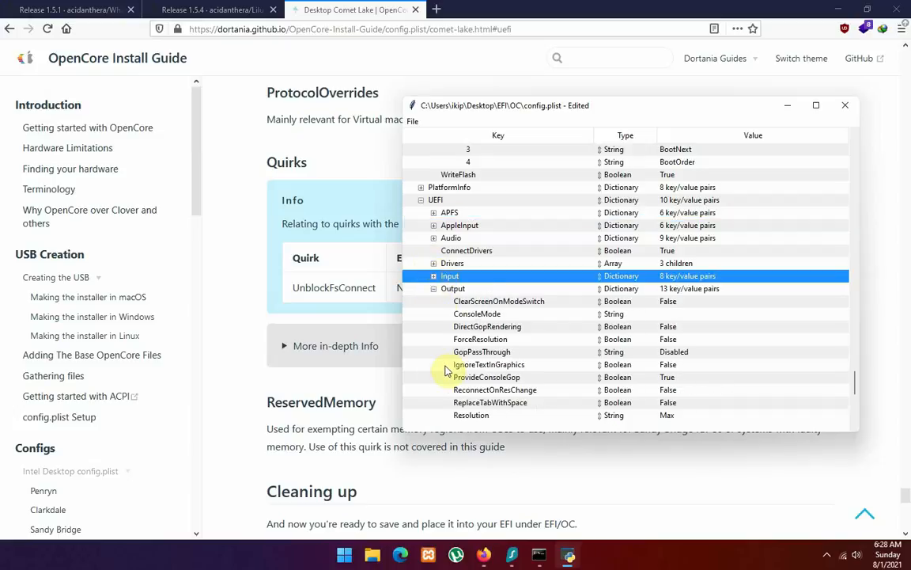
scroll(446, 371, down, 1)
click(434, 264)
scroll(435, 277, down, 1)
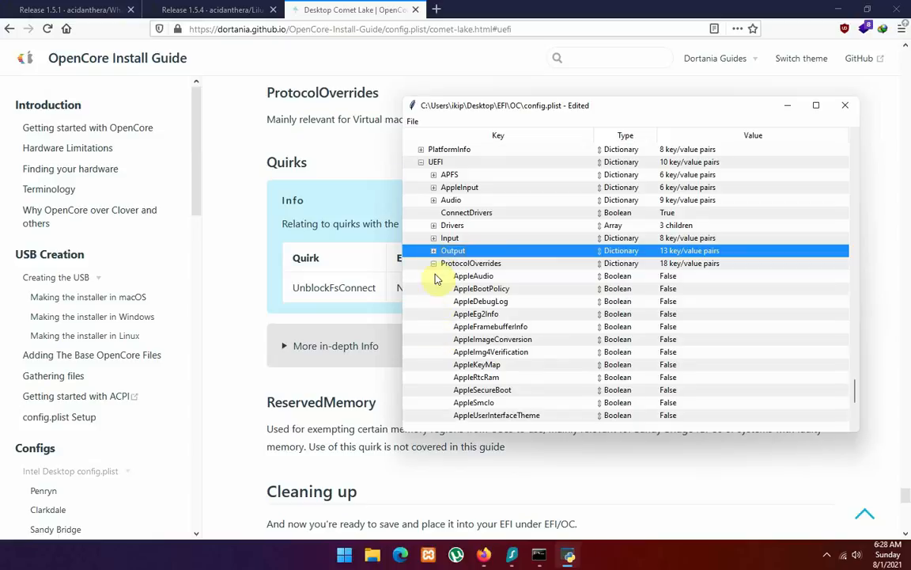
click(435, 264)
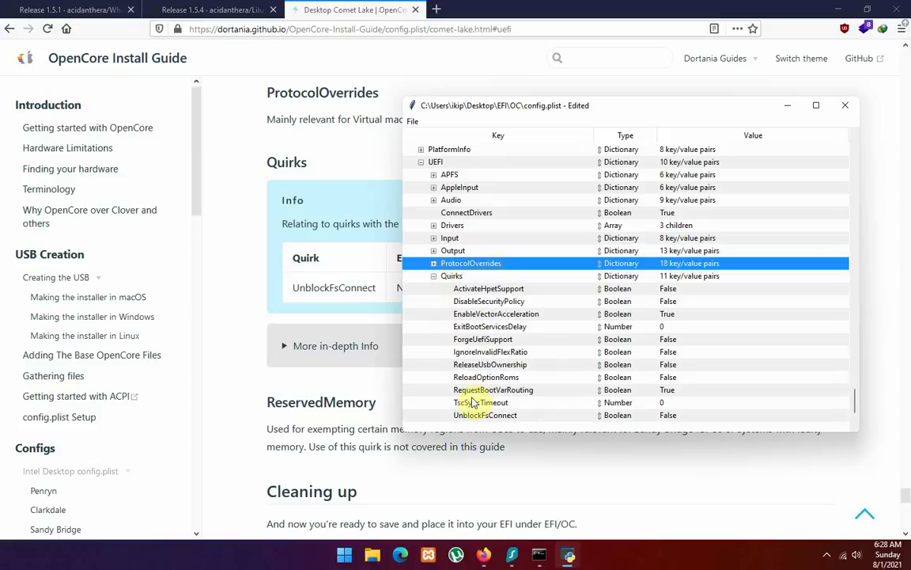
Compare UnblockFsConnect under UEFI > Quirks in config.plist with the guide's Quirks table and its comment.
drag(590, 112, 544, 356)
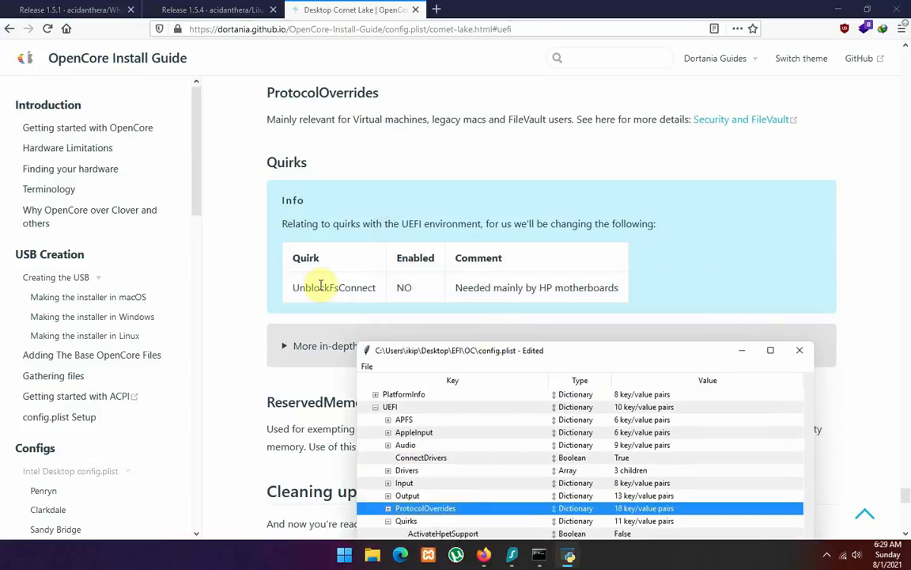
drag(614, 349, 677, 95)
scroll(518, 370, down, 1)
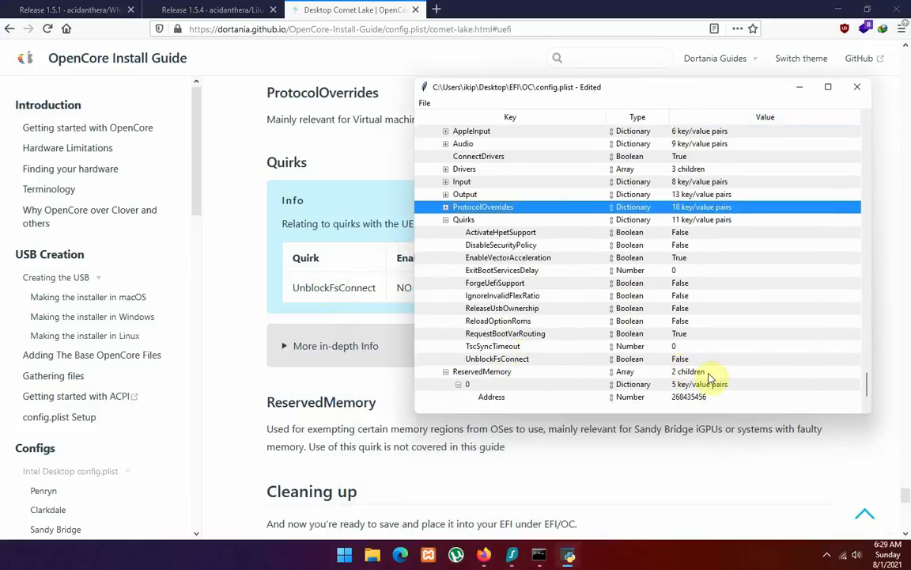
drag(638, 96, 590, 355)
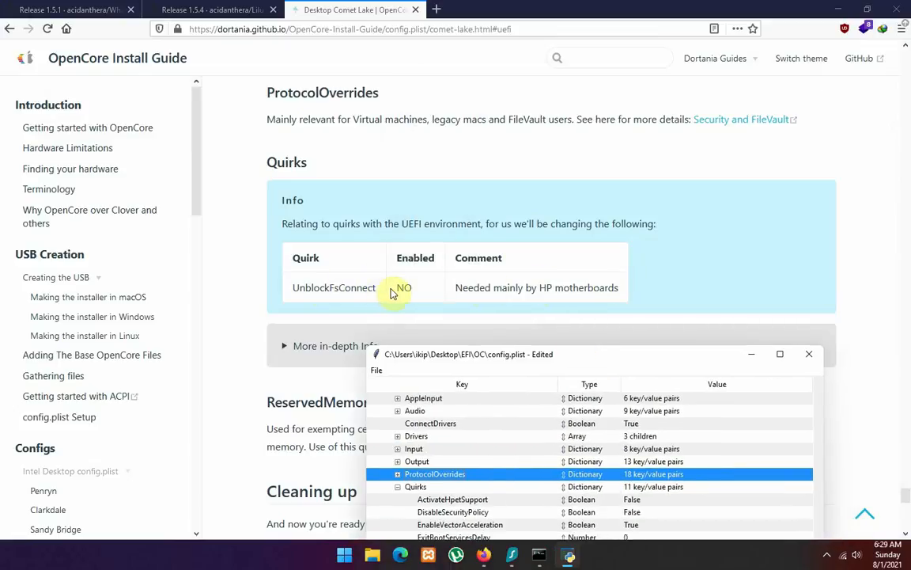
drag(456, 287, 580, 291)
click(474, 287)
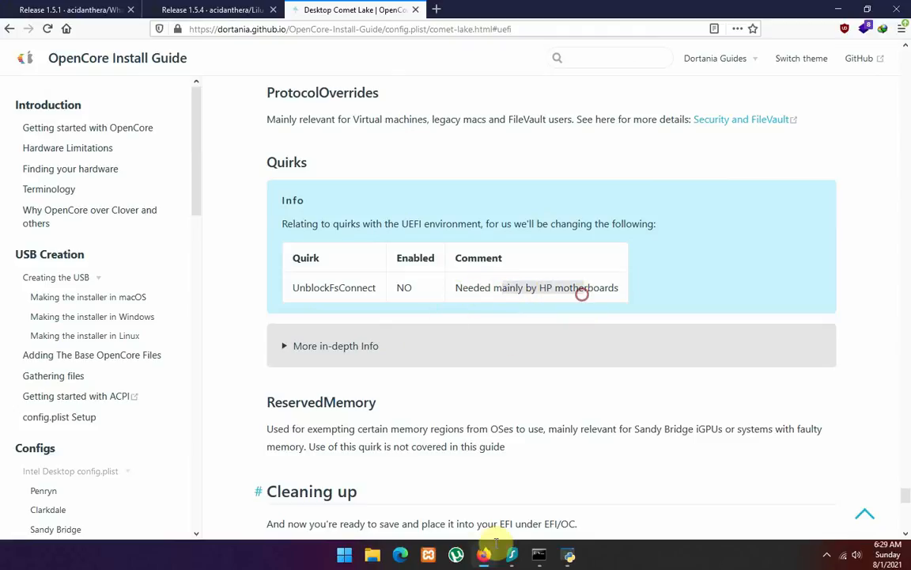
click(569, 554)
drag(568, 356, 605, 118)
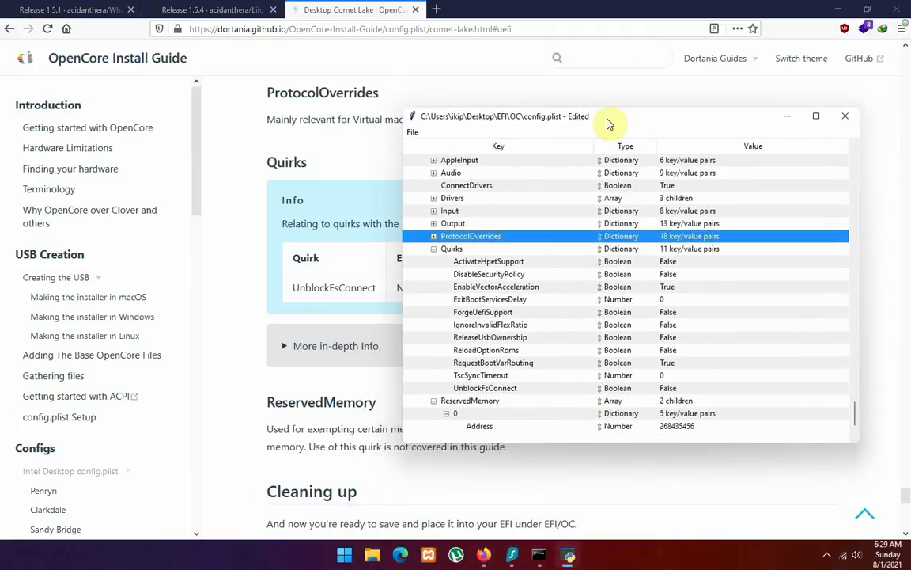
Bring up the guide's ReservedMemory section and collapse Quirks under UEFI in config.plist, keeping both visible for comparison.
click(244, 376)
scroll(244, 372, down, 3)
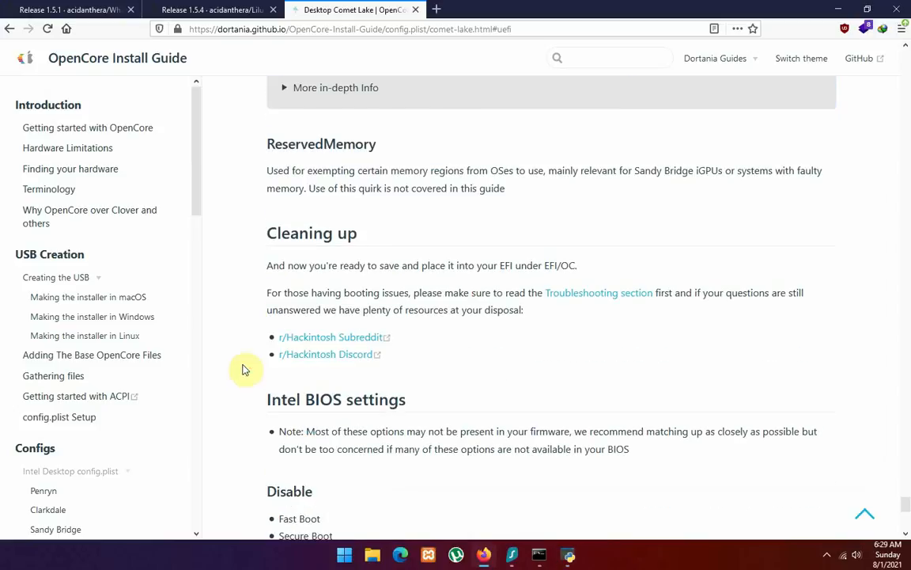
click(576, 553)
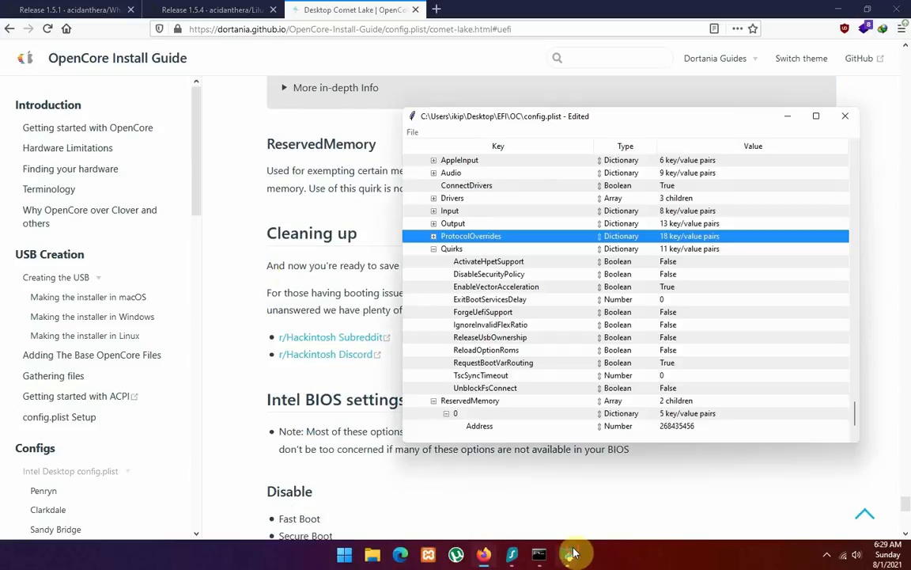
click(434, 250)
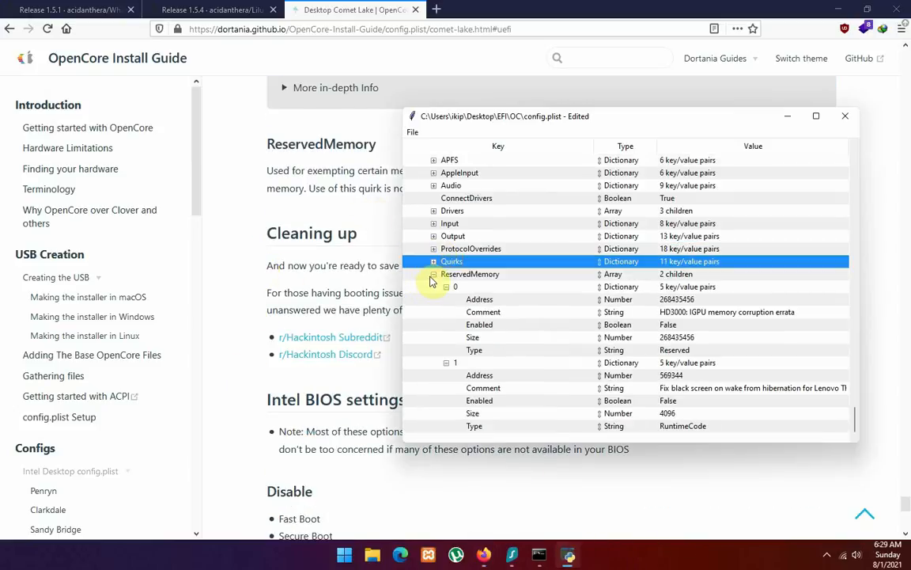
drag(502, 116, 485, 250)
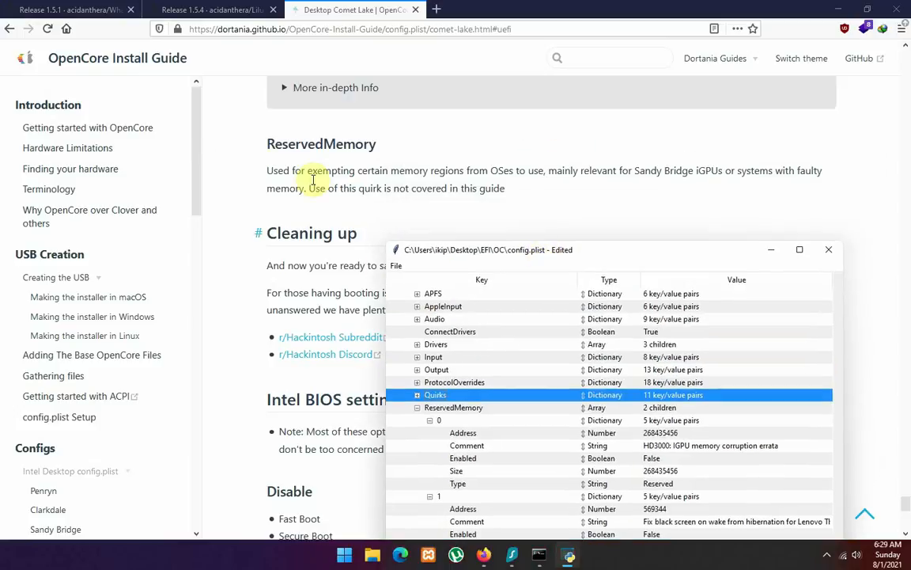
Read the guide's ReservedMemory description and skim ahead through Cleaning up to the Intel BIOS settings.
drag(294, 169, 779, 185)
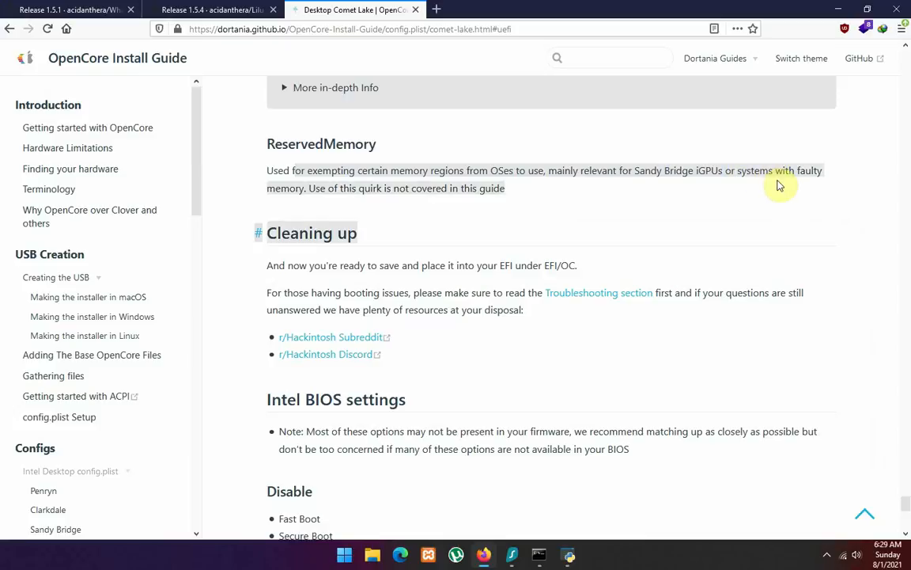
click(450, 198)
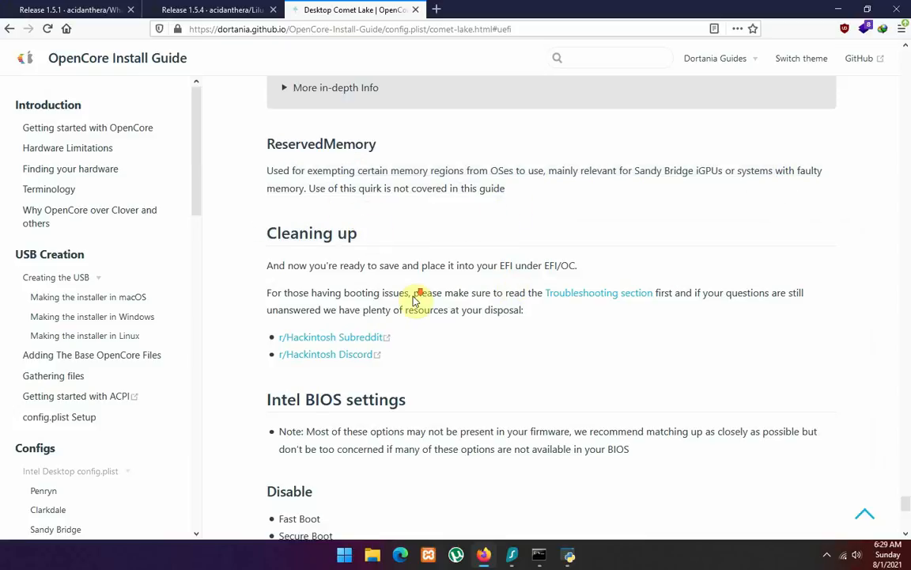
scroll(413, 297, down, 3)
scroll(413, 297, down, 6)
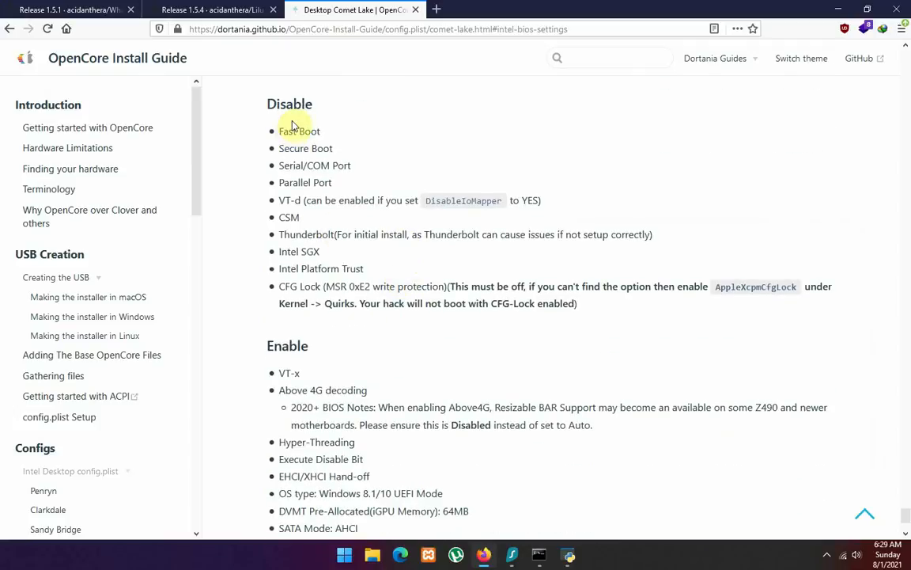
scroll(348, 250, up, 6)
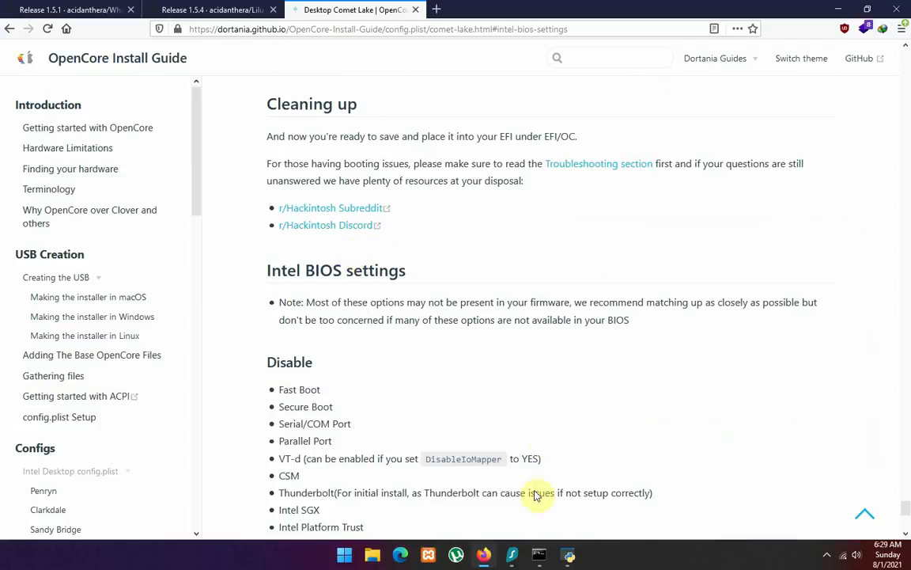
Switch to config.plist in ProperTree and collapse ReservedMemory under UEFI, plus LegacySchema and Delete under NVRAM.
click(569, 554)
drag(561, 253, 533, 93)
click(388, 248)
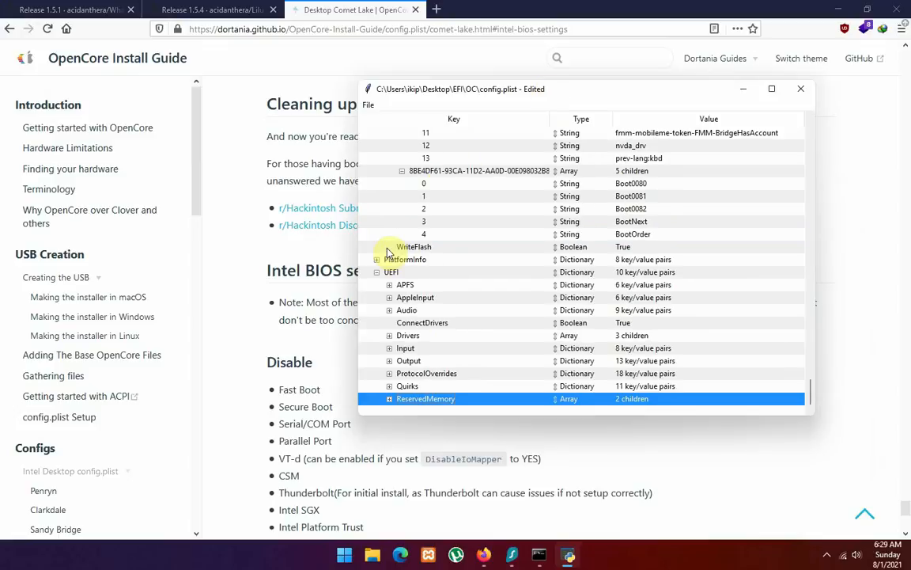
scroll(466, 332, up, 5)
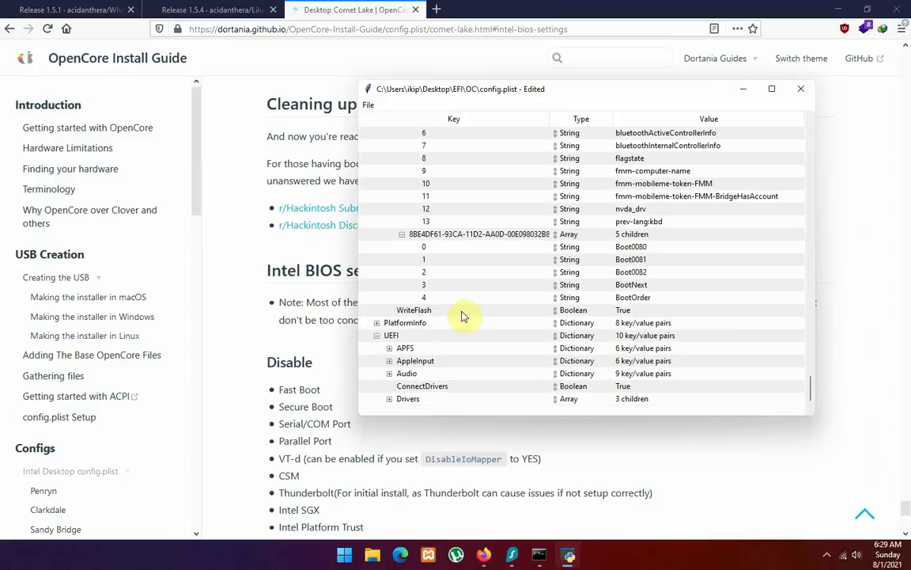
scroll(403, 237, up, 1)
click(389, 222)
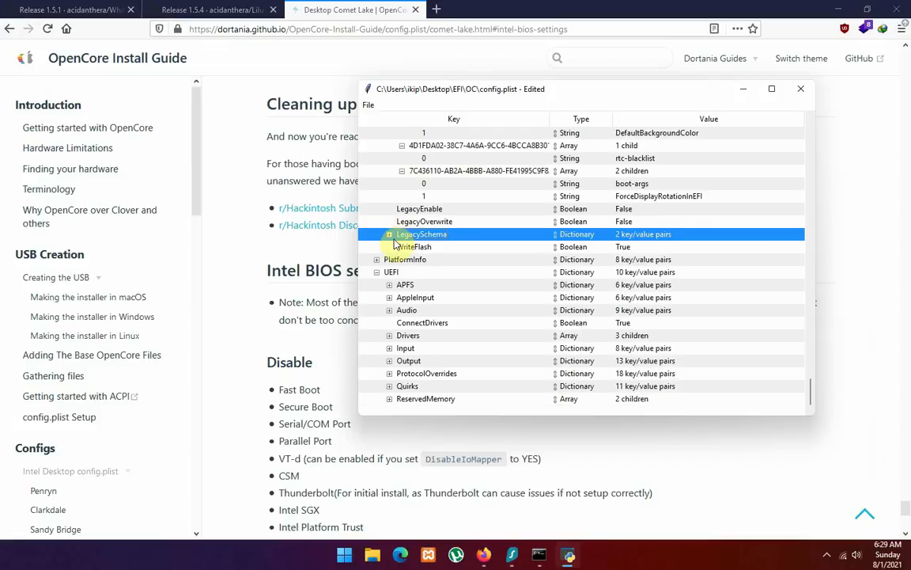
scroll(394, 204, up, 2)
click(389, 161)
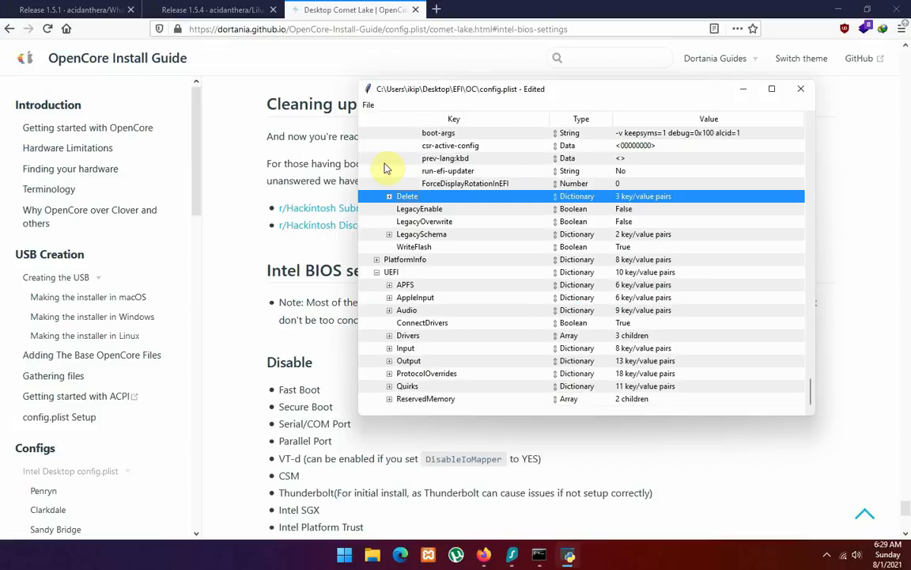
Return to the guide in Firefox and read the Intel BIOS settings to disable, from Fast Boot to VT-d.
click(240, 246)
drag(412, 279, 275, 273)
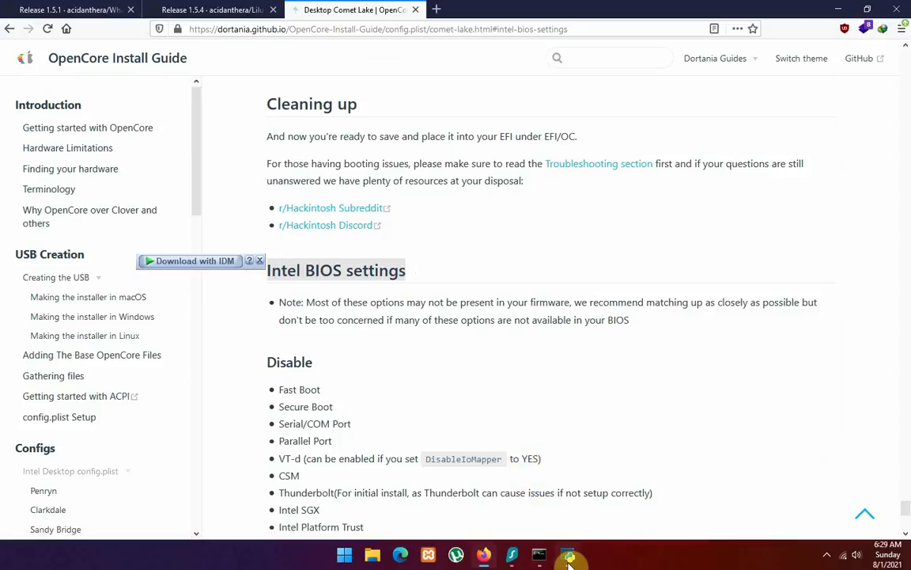
mouse_move(568, 560)
click(482, 361)
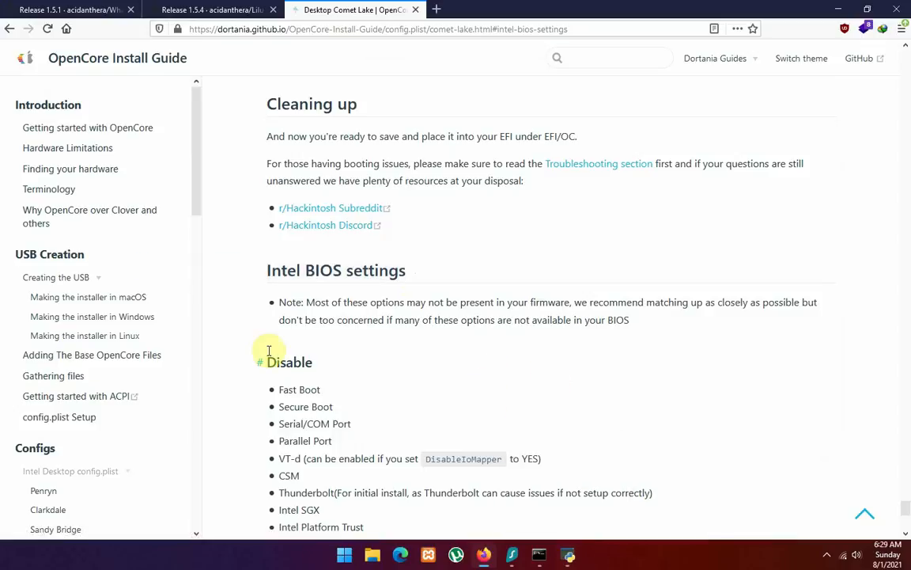
drag(267, 361, 342, 368)
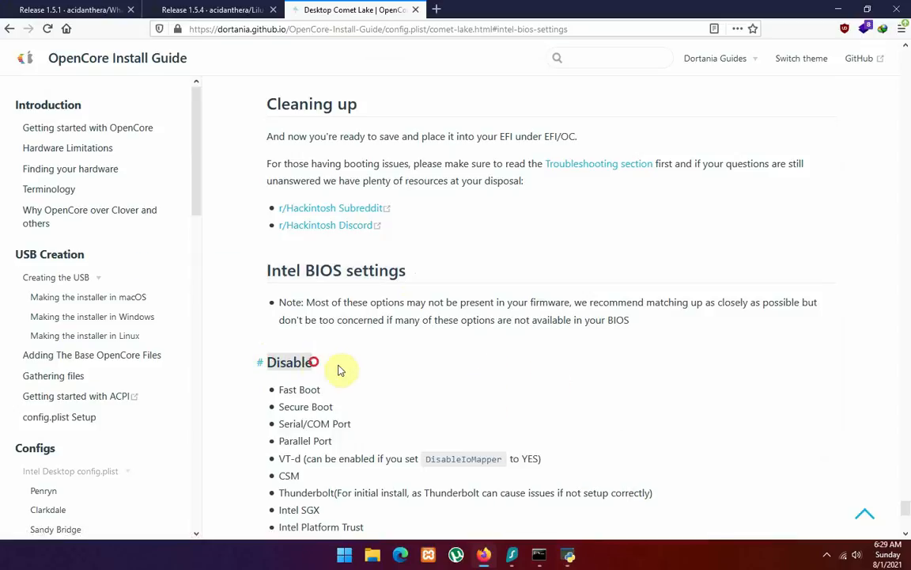
middle_click(449, 383)
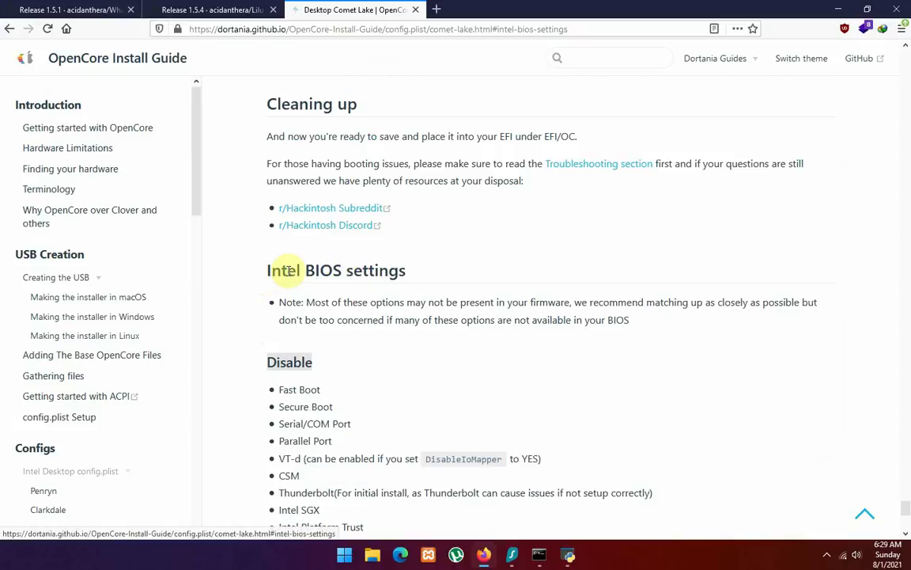
scroll(325, 387, down, 3)
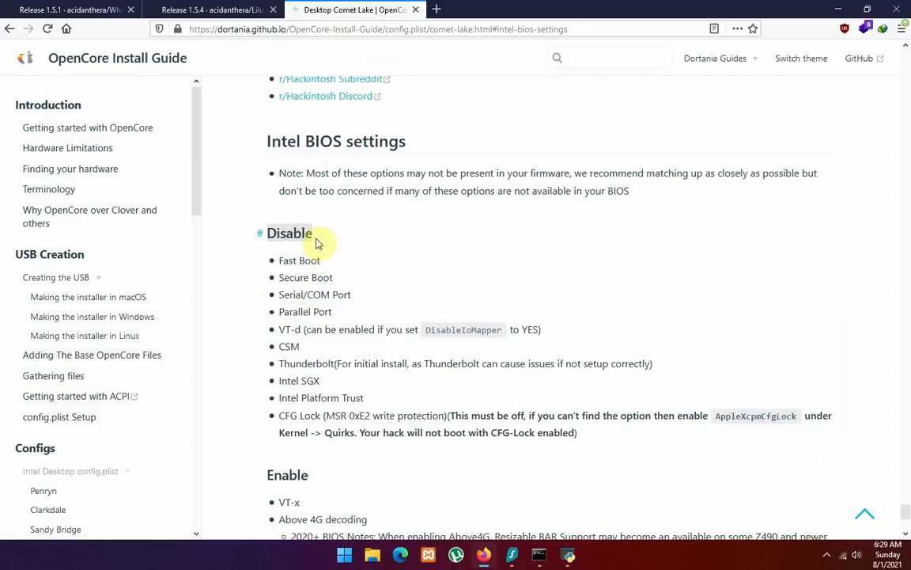
middle_click(326, 261)
drag(285, 260, 275, 260)
drag(334, 276, 373, 332)
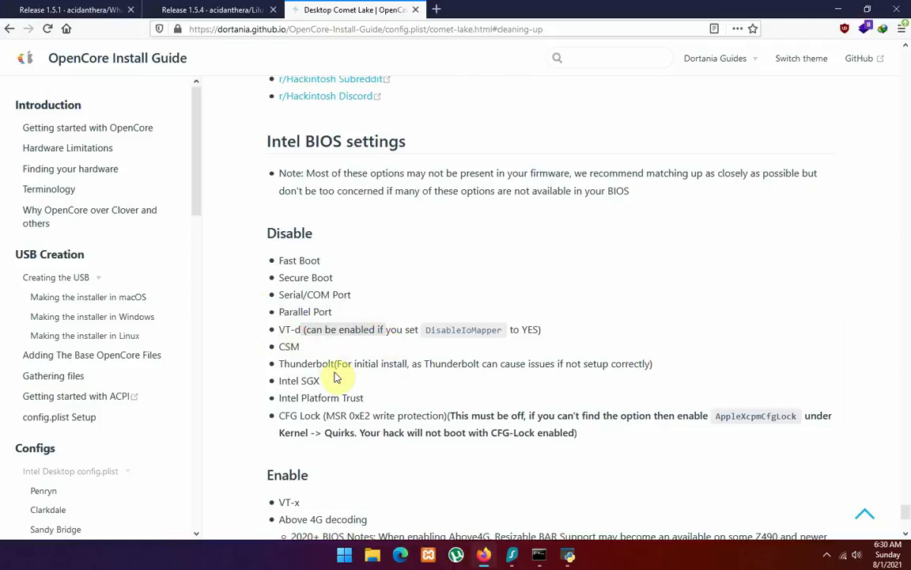
Review the rest of the guide's Intel BIOS settings, continuing through the Enable list to the page's end.
scroll(335, 374, down, 1)
scroll(325, 363, up, 3)
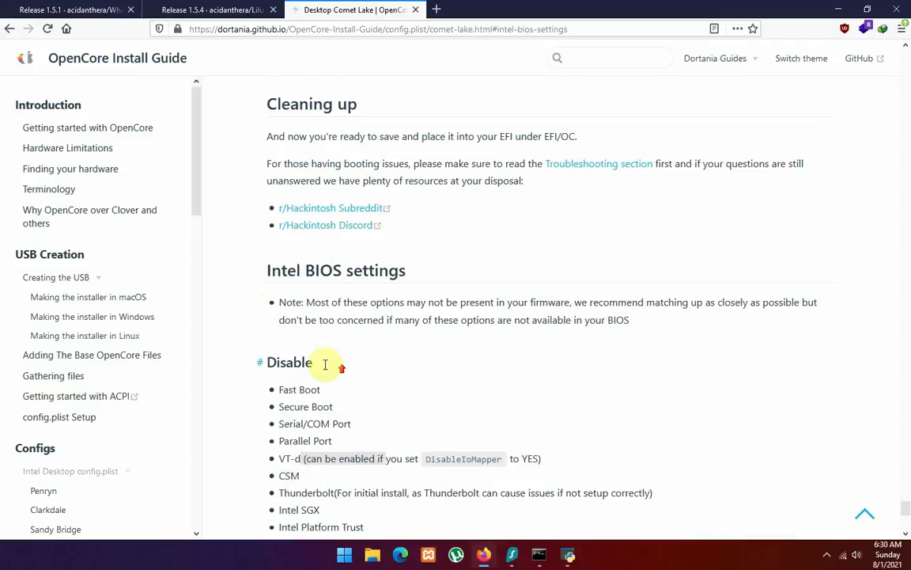
click(291, 269)
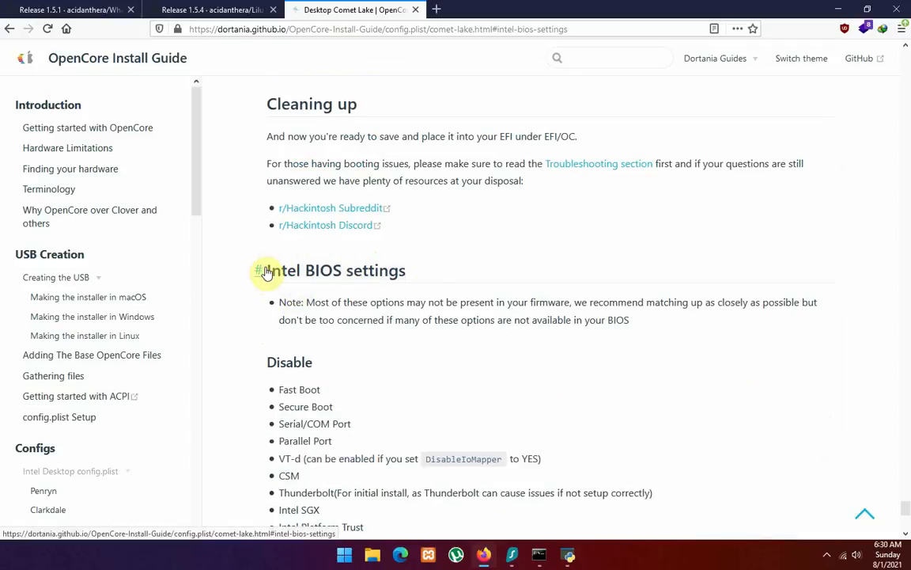
scroll(382, 311, down, 3)
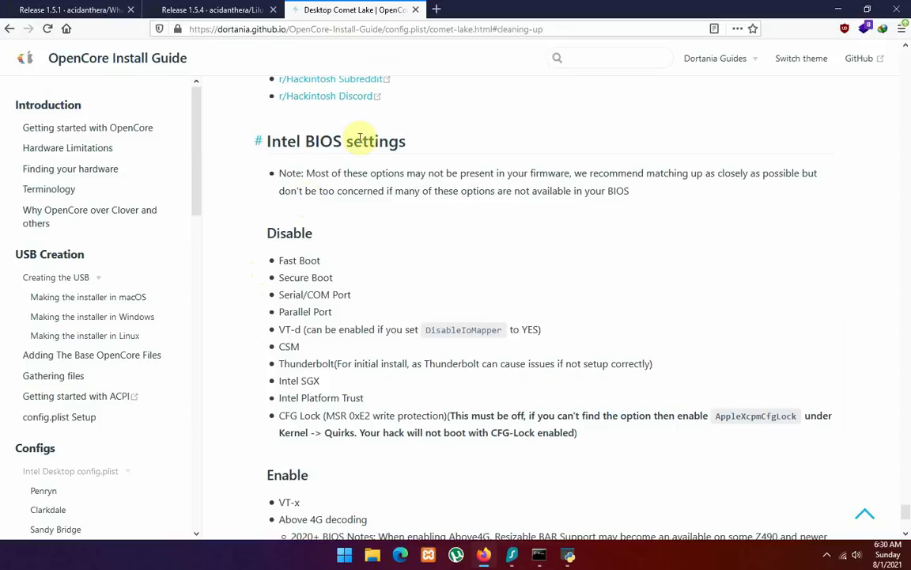
scroll(378, 458, down, 4)
scroll(380, 447, down, 3)
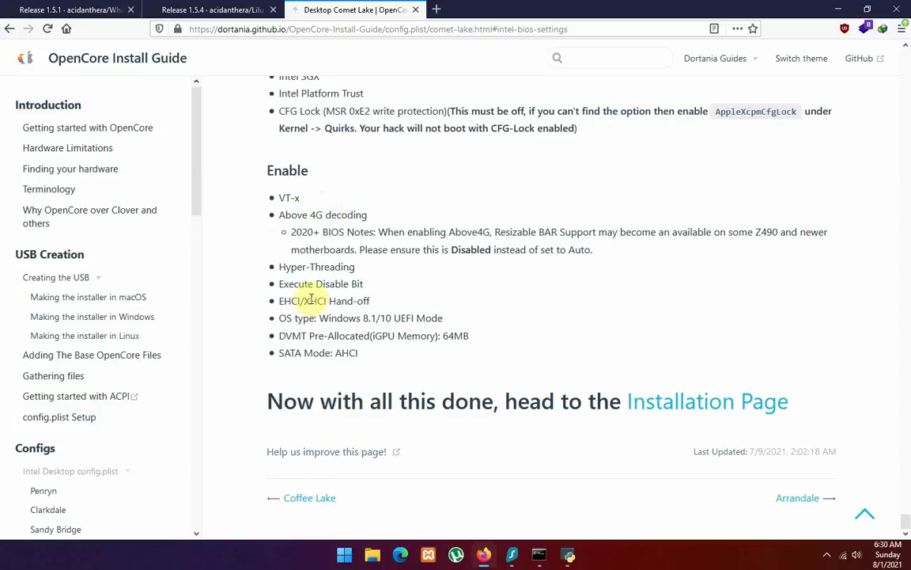
Recheck the guide's Enable list of BIOS settings and go back up to the UEFI Quirks and Cleaning up sections.
scroll(533, 358, up, 3)
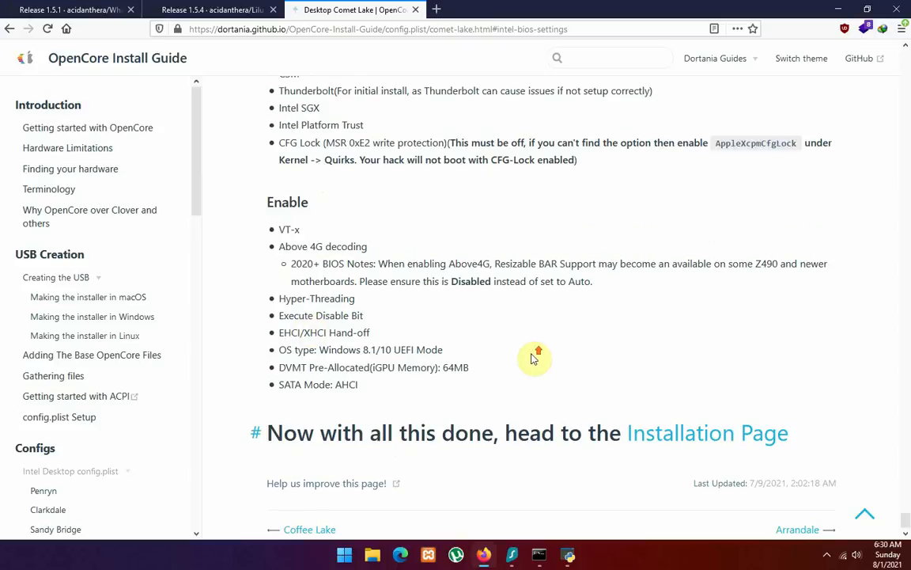
drag(496, 413, 332, 360)
click(377, 380)
scroll(395, 382, down, 3)
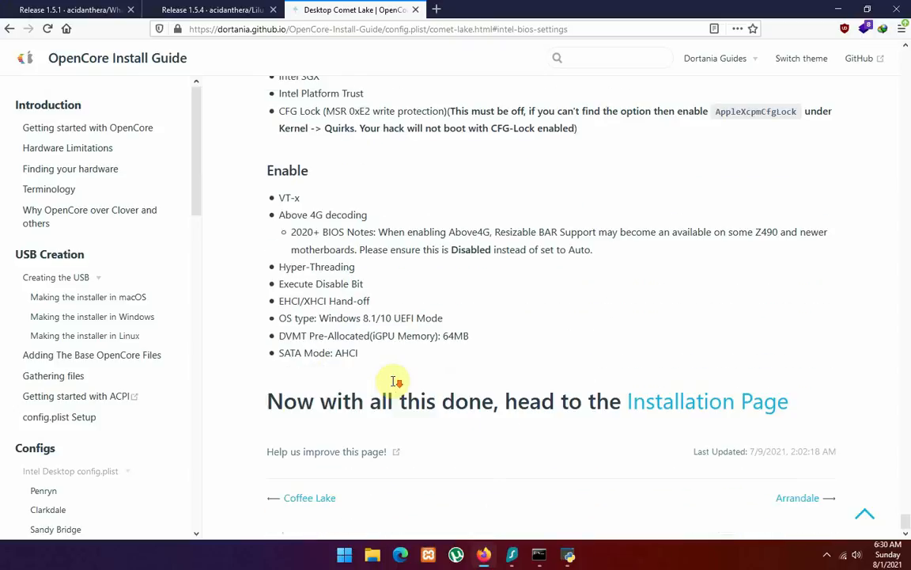
scroll(386, 373, up, 15)
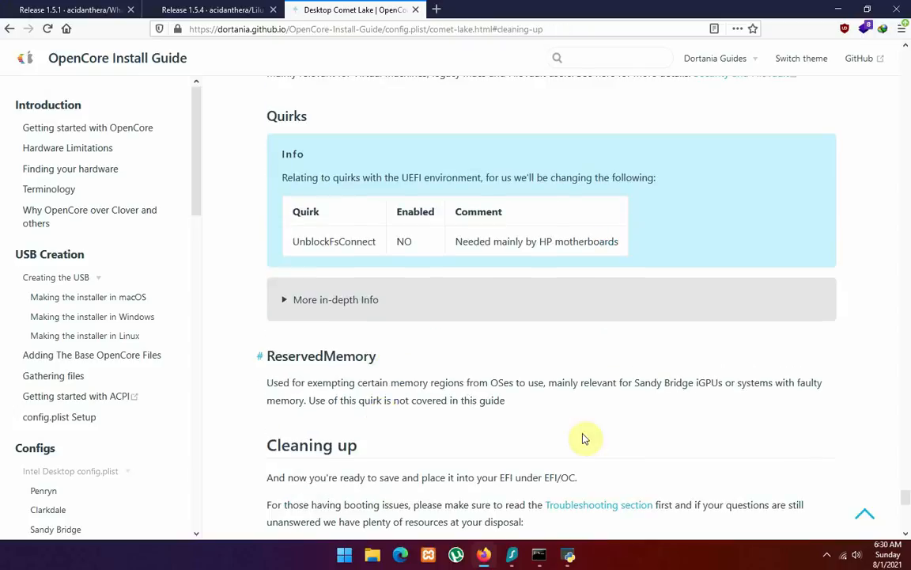
Switch to config.plist in ProperTree, collapse the NVRAM dictionary, save the file and minimize its window.
click(569, 553)
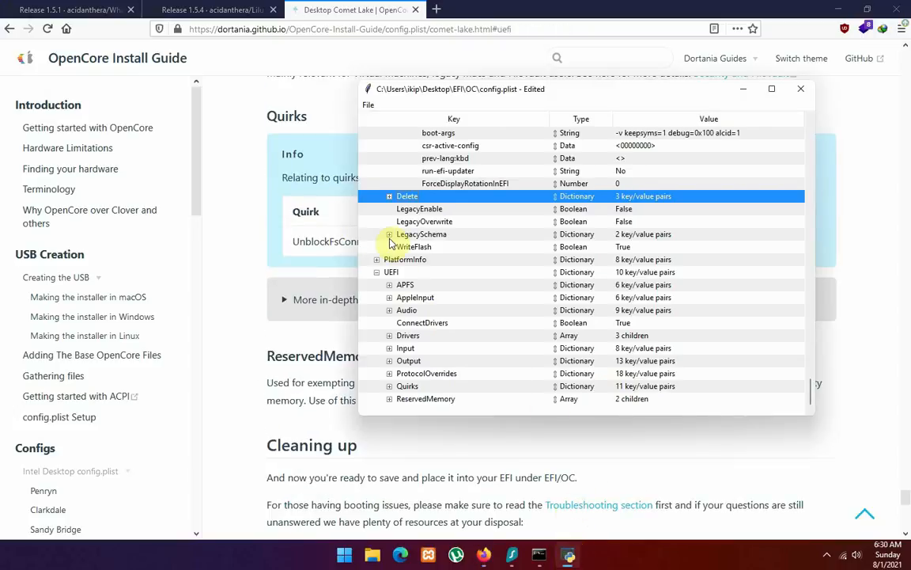
scroll(389, 237, up, 5)
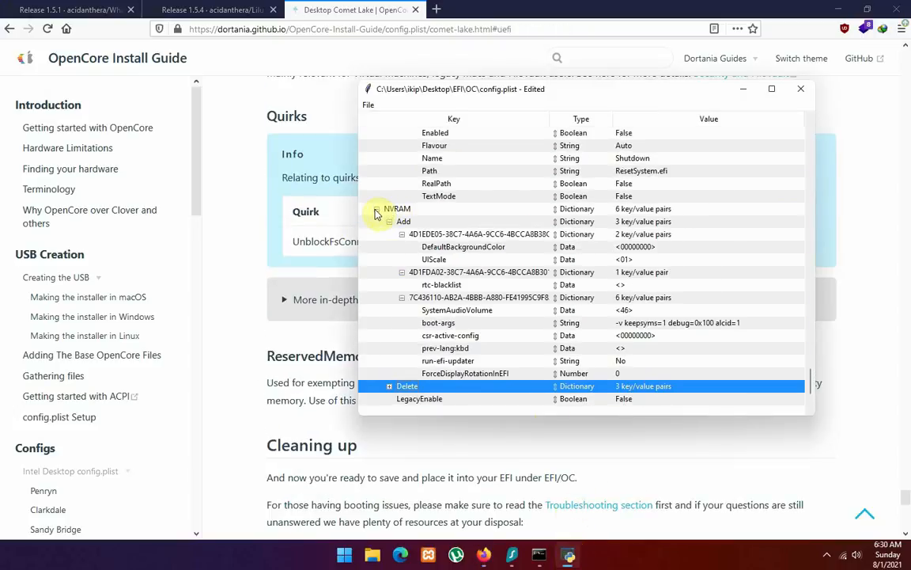
click(377, 209)
scroll(380, 231, up, 5)
click(368, 105)
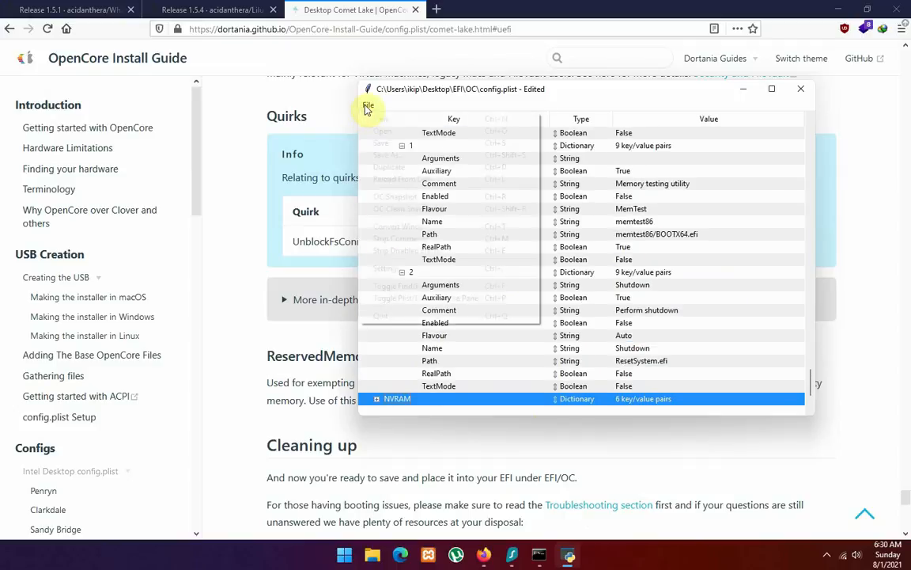
click(378, 142)
click(744, 88)
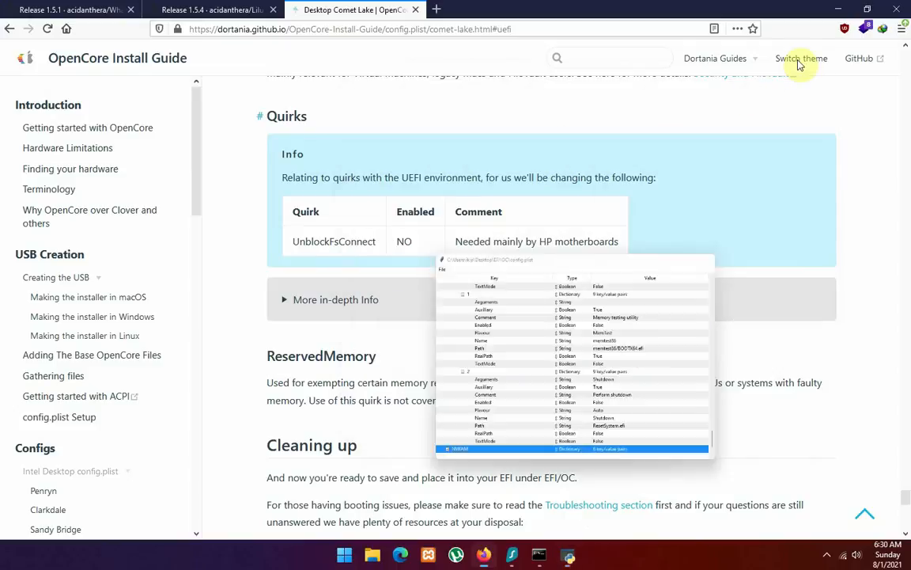
Minimize Firefox, open the desktop EFI folder's OC subfolder in File Explorer, and check the contents of Drivers and Kexts.
click(837, 9)
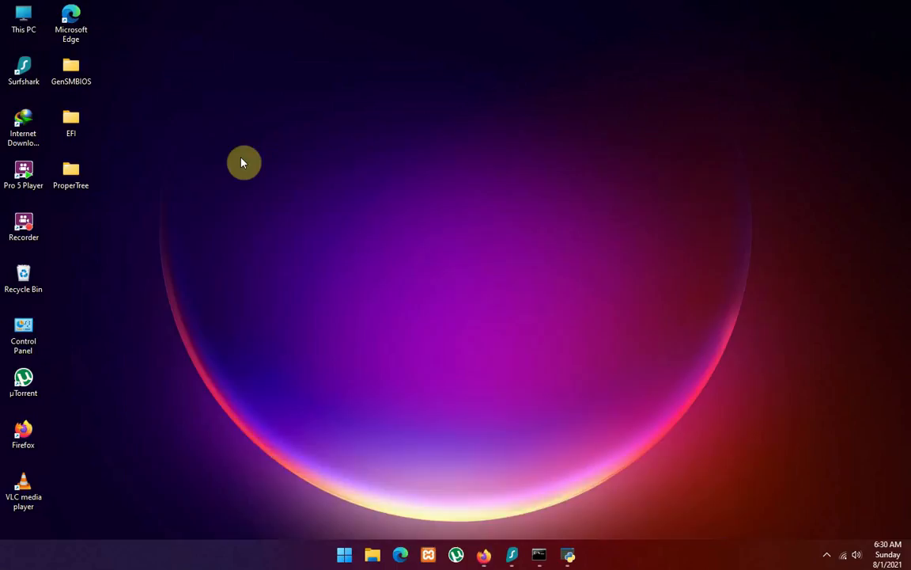
double_click(68, 117)
drag(287, 191, 527, 49)
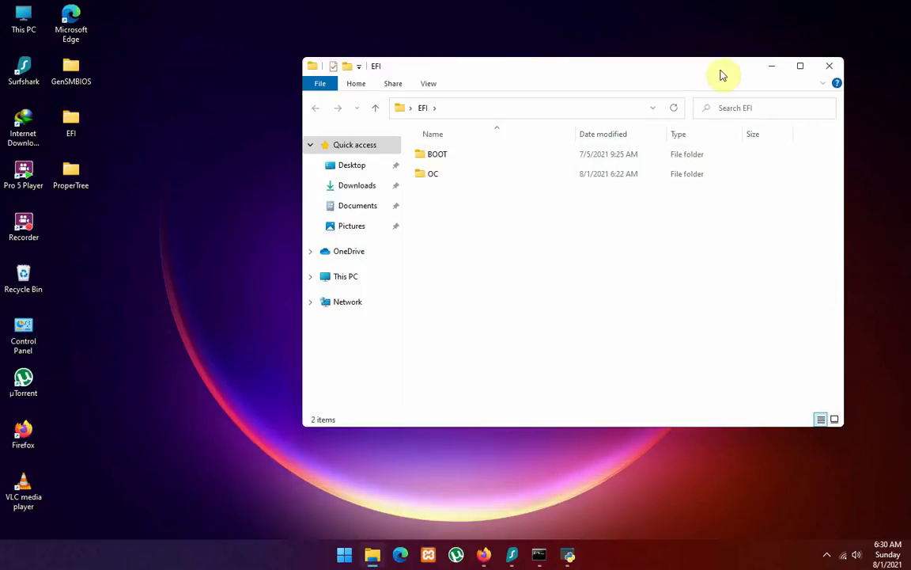
click(468, 181)
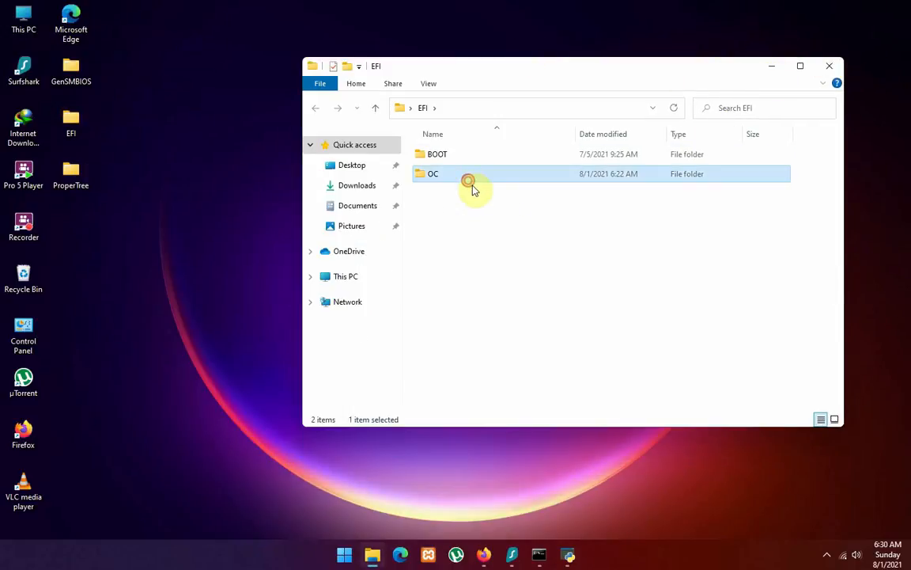
double_click(472, 190)
double_click(456, 175)
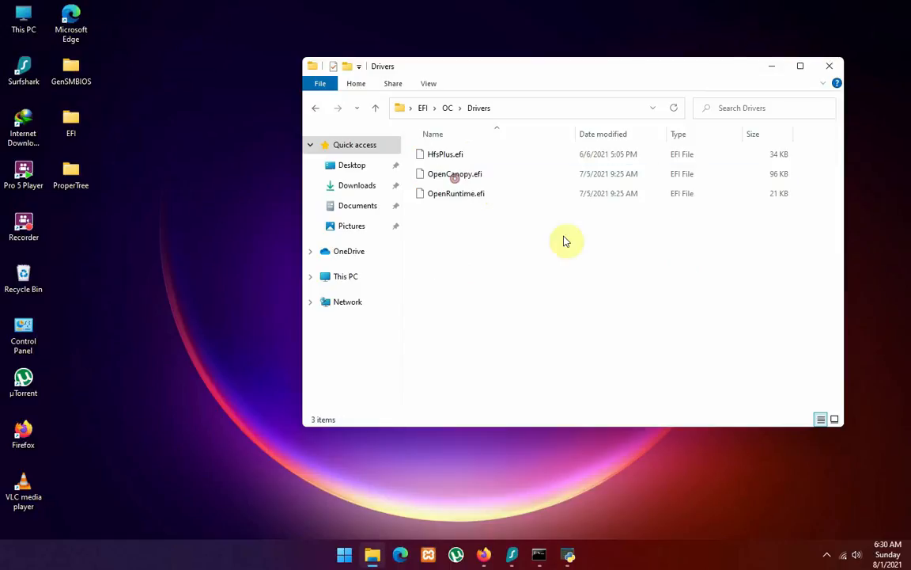
click(316, 108)
double_click(441, 197)
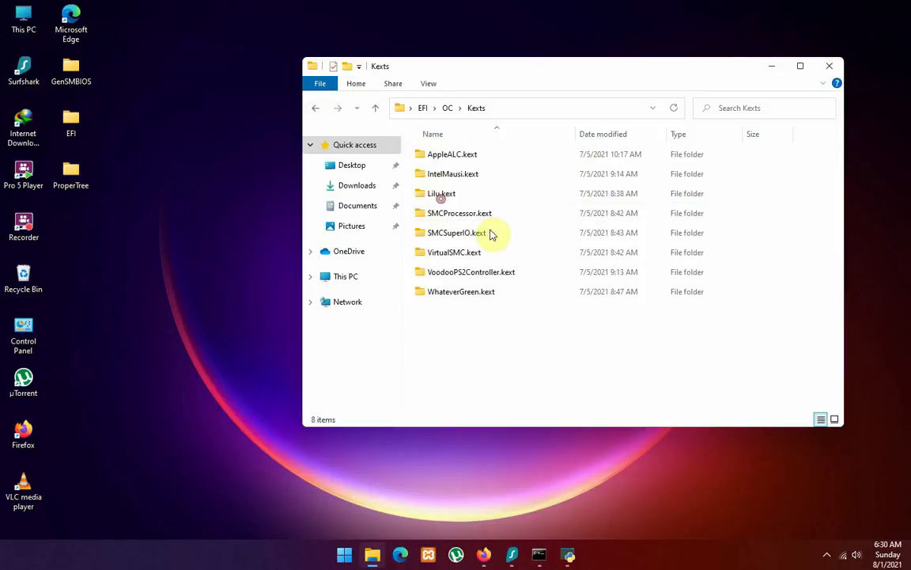
click(316, 112)
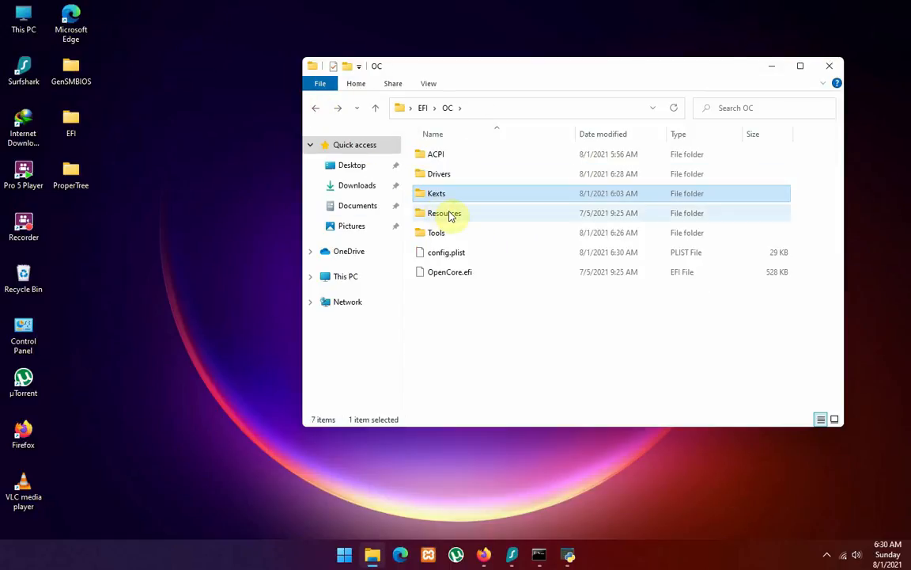
Check the contents of the Resources, Tools and ACPI folders inside OC, and close the folder window.
double_click(449, 212)
click(314, 111)
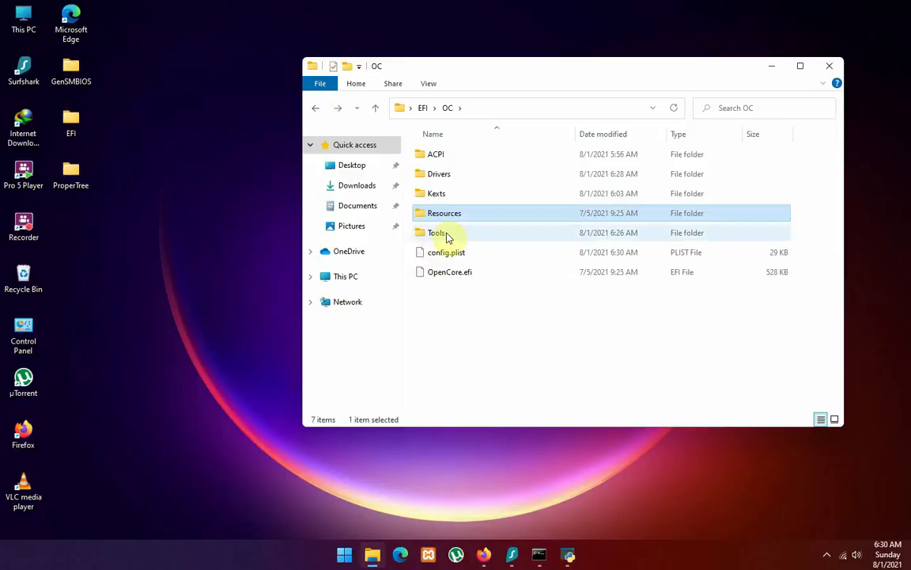
double_click(447, 234)
click(315, 107)
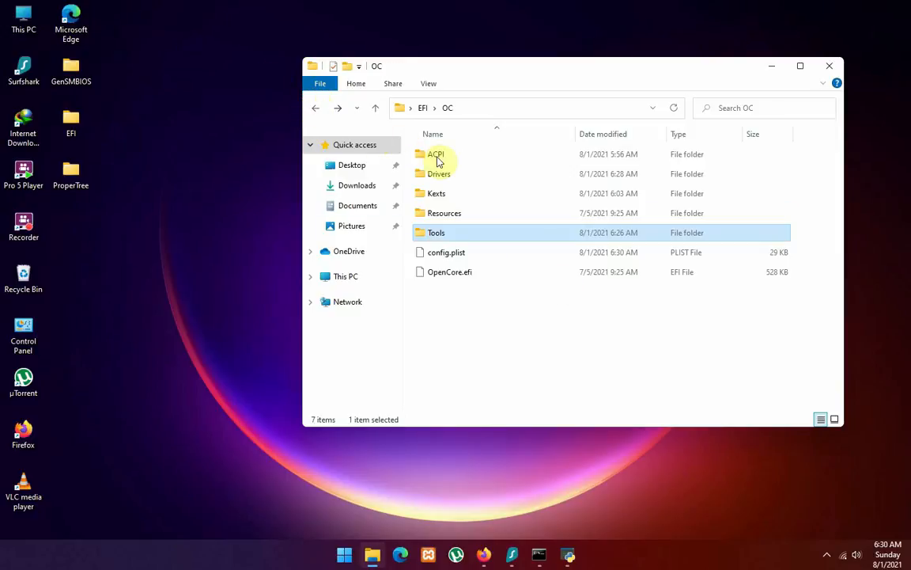
double_click(440, 153)
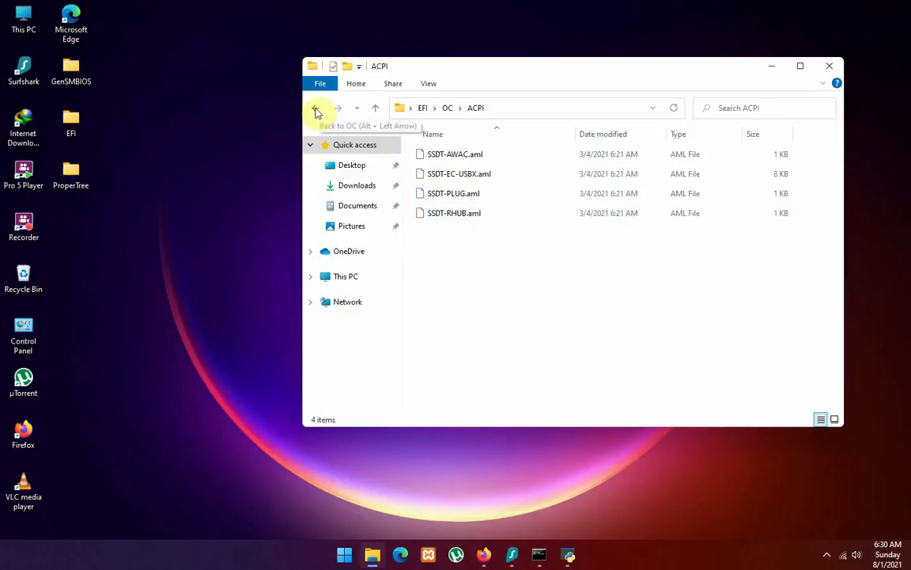
click(316, 108)
click(838, 67)
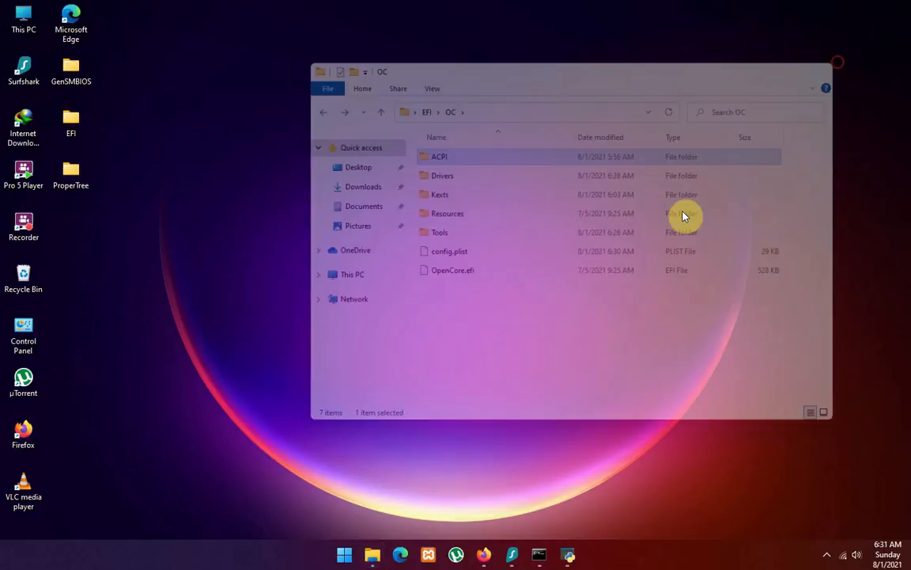
Switch to Firefox, open a new blank tab, and return to the Desktop Comet Lake guide page.
click(488, 560)
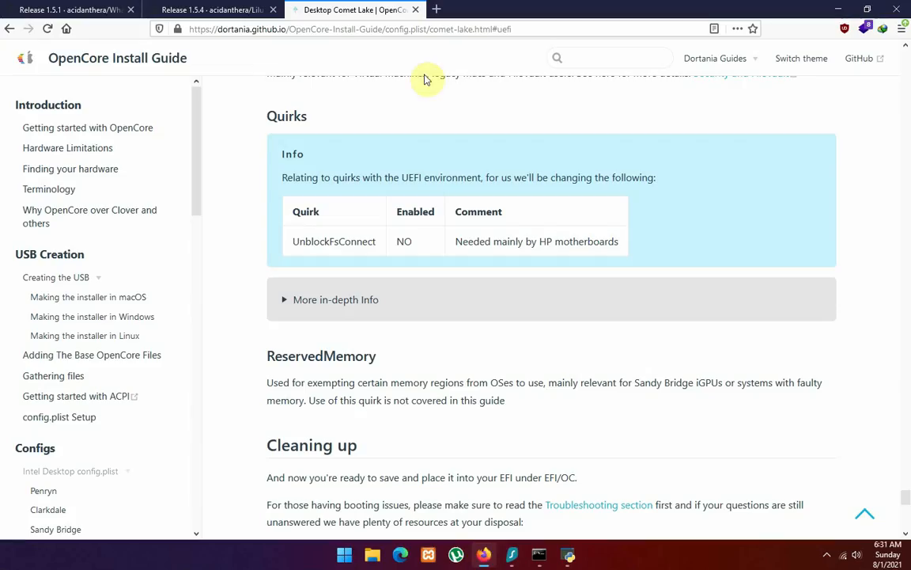
click(434, 9)
click(338, 11)
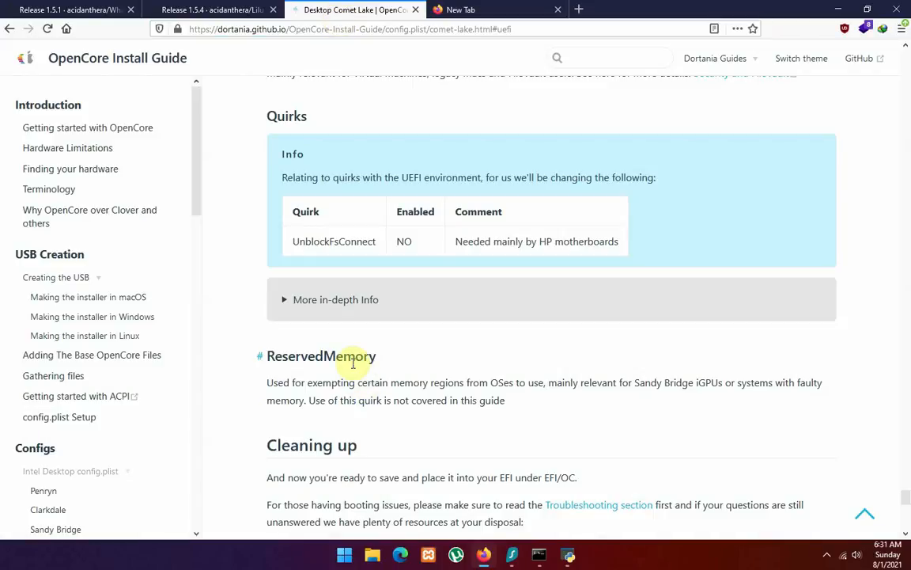
Look back up through the Comet Lake guide, from UEFI past PlatformInfo, NVRAM and Misc to the Kernel Quirks and Scheme sections.
scroll(353, 362, up, 10)
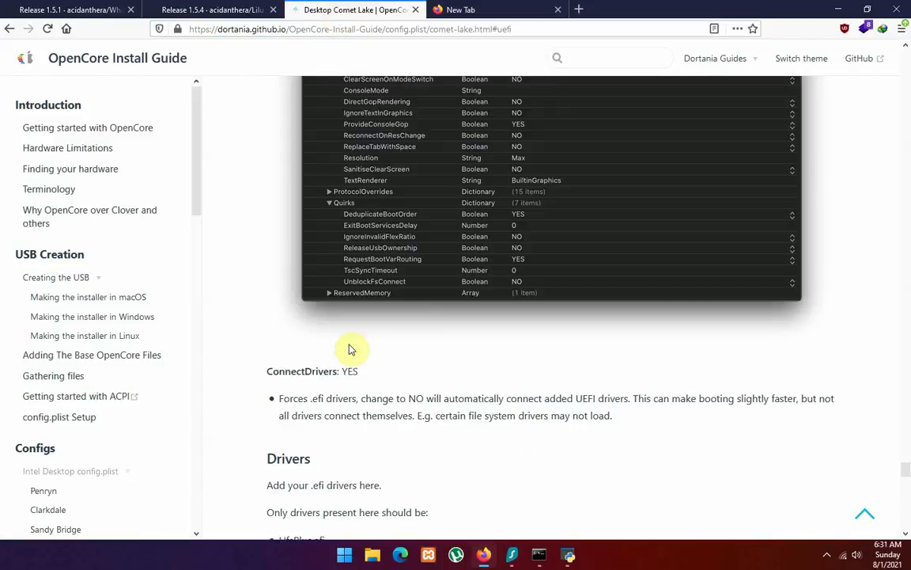
scroll(346, 341, up, 10)
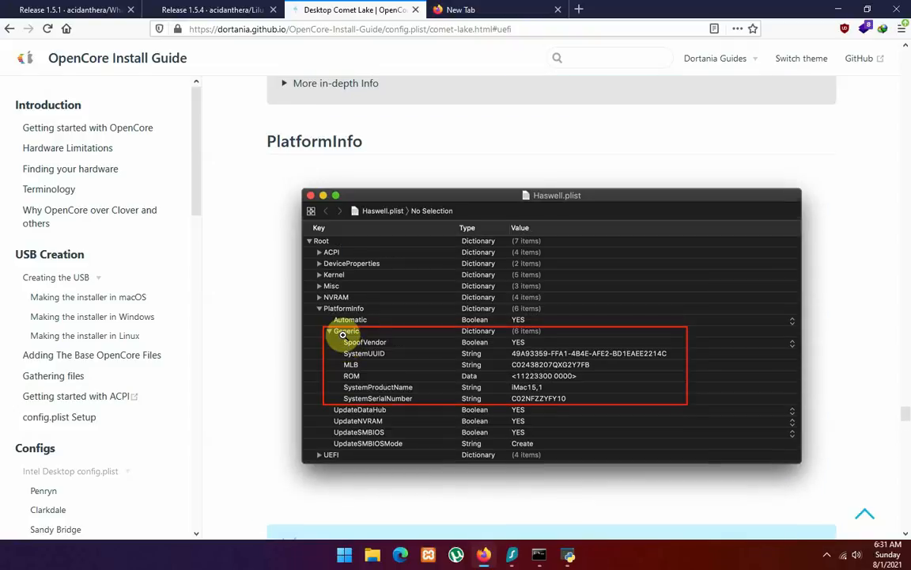
scroll(344, 336, up, 10)
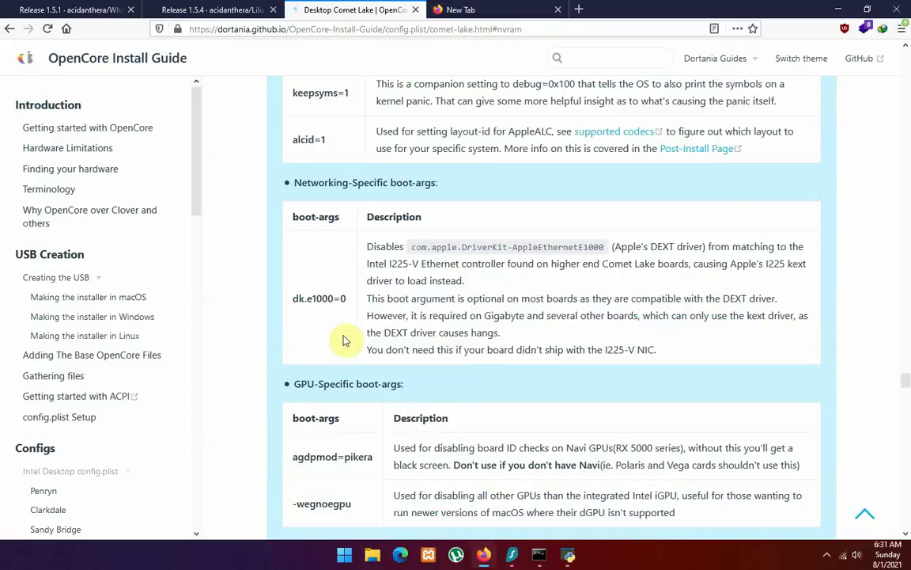
scroll(344, 340, up, 5)
scroll(346, 340, up, 15)
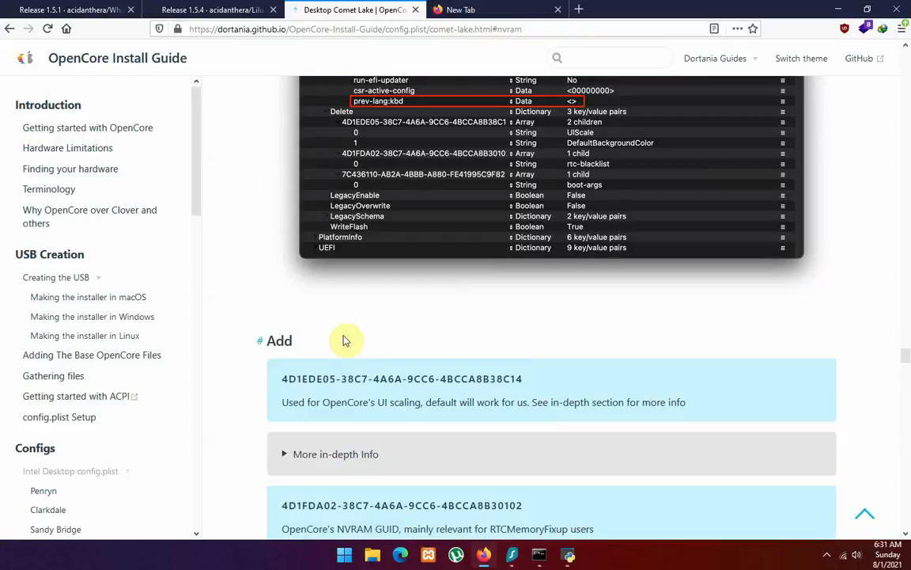
scroll(313, 324, up, 15)
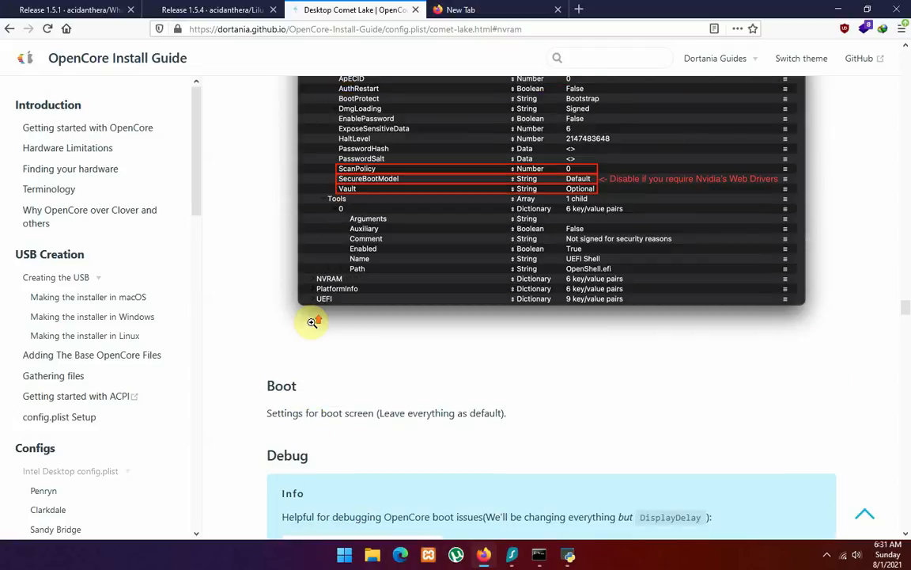
scroll(316, 328, up, 2)
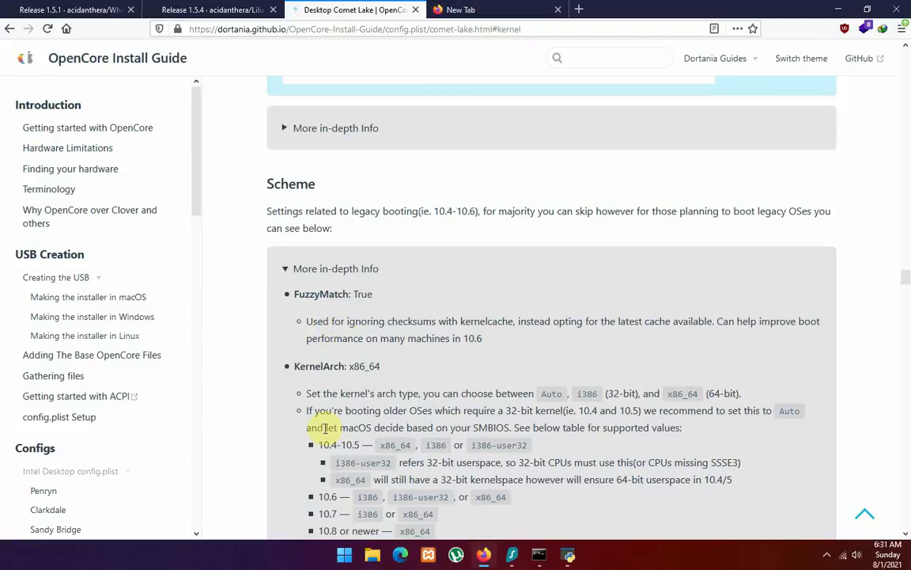
scroll(606, 376, up, 5)
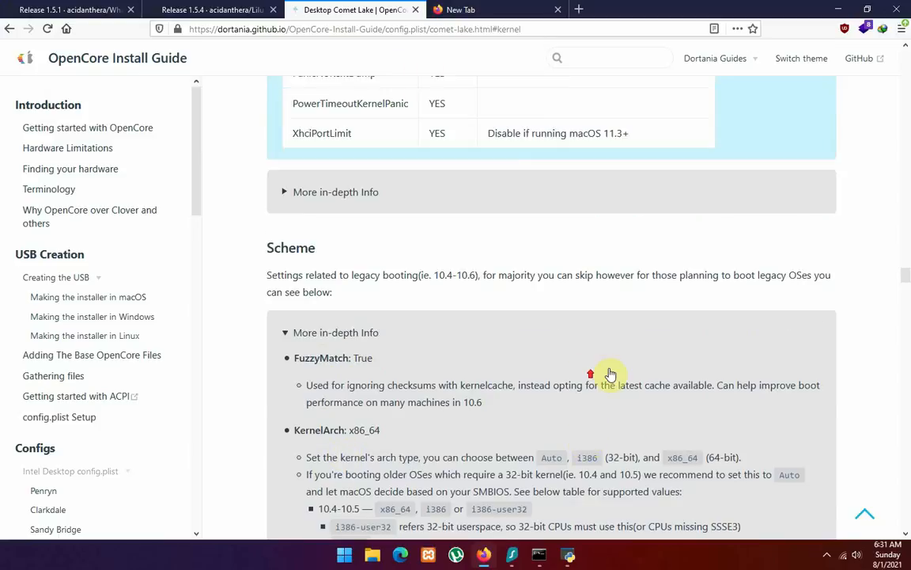